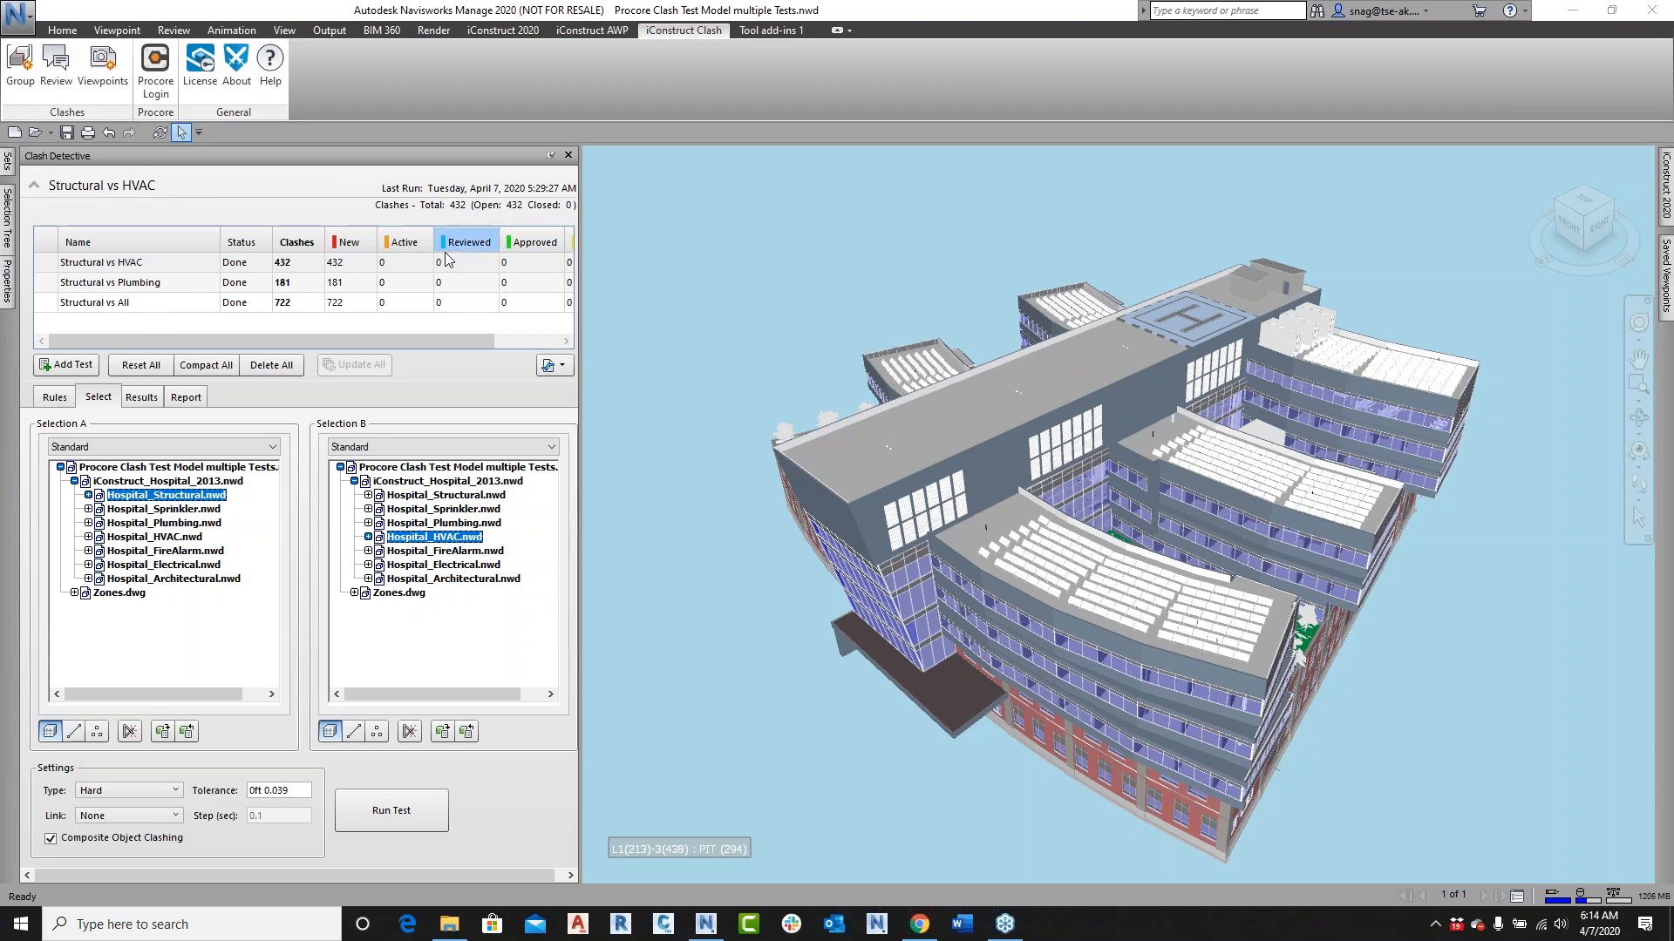
Step: Look over the clash results and the ignore rules of the Structural vs HVAC test
left_click(141, 398)
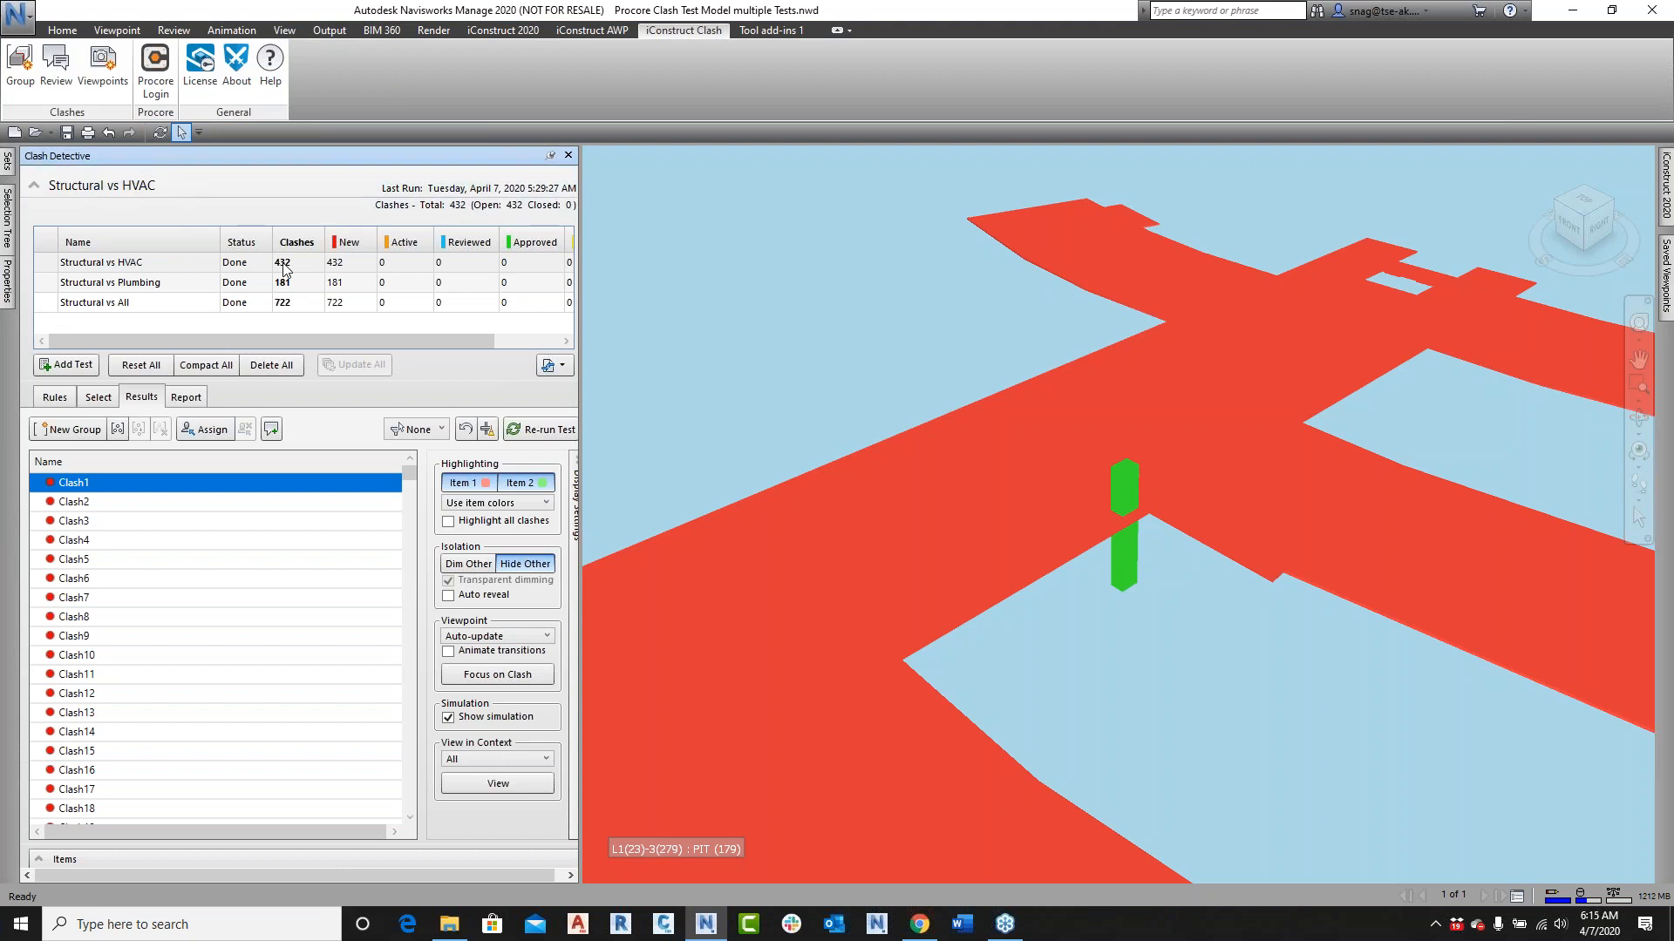
left_click(54, 398)
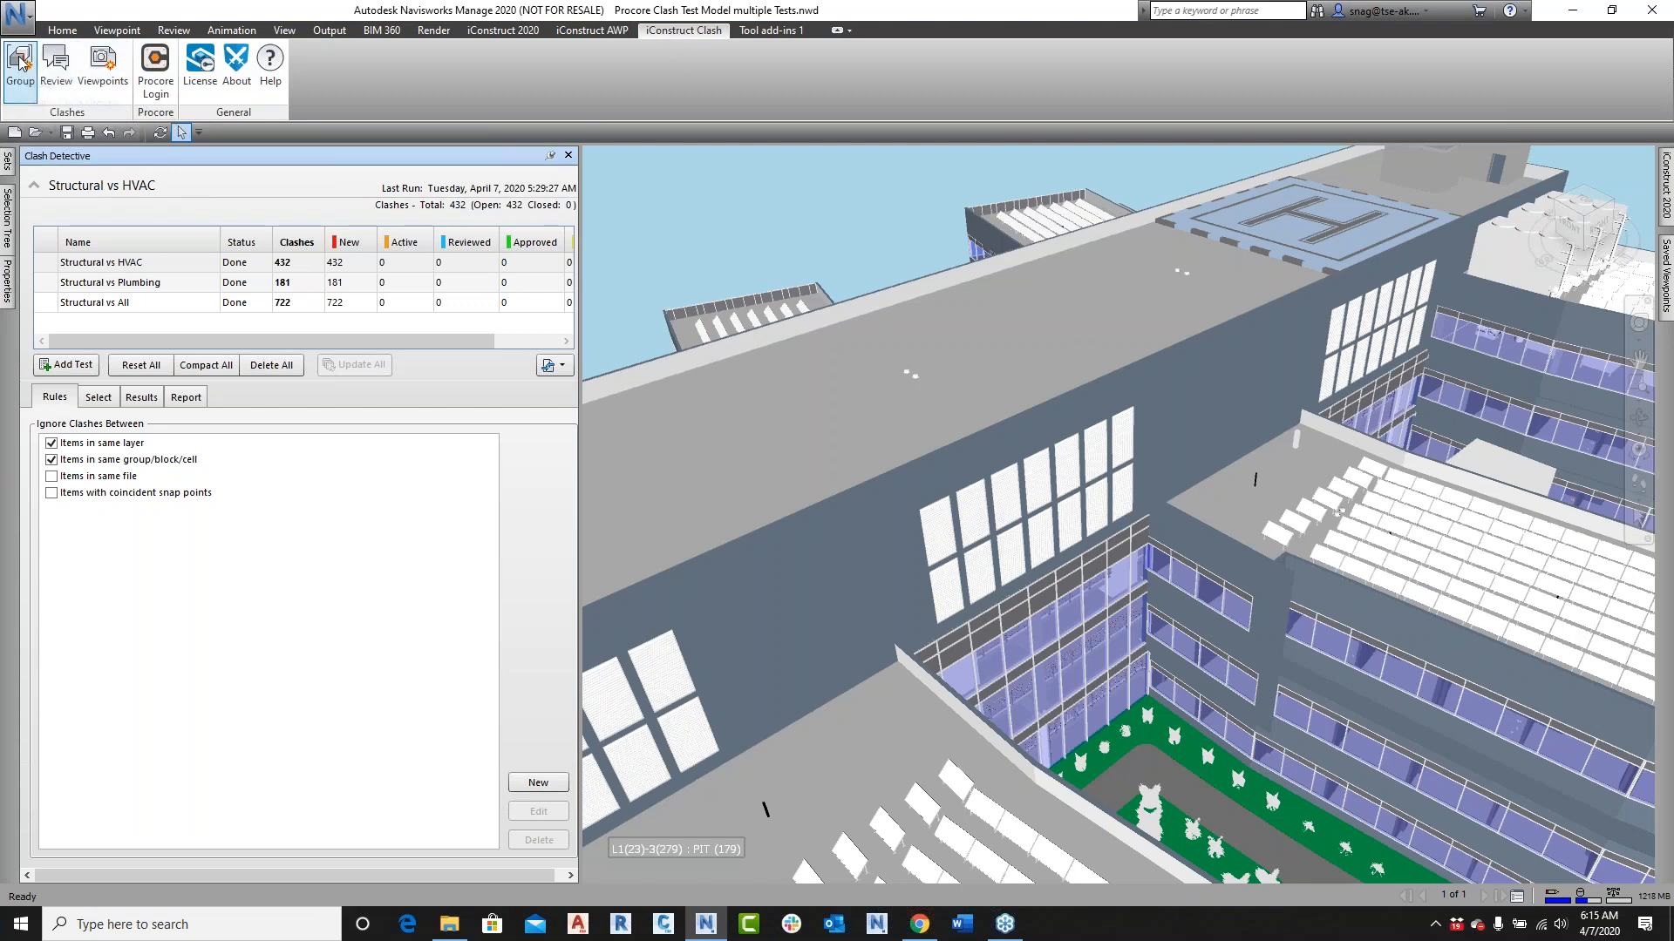
left_click(127, 80)
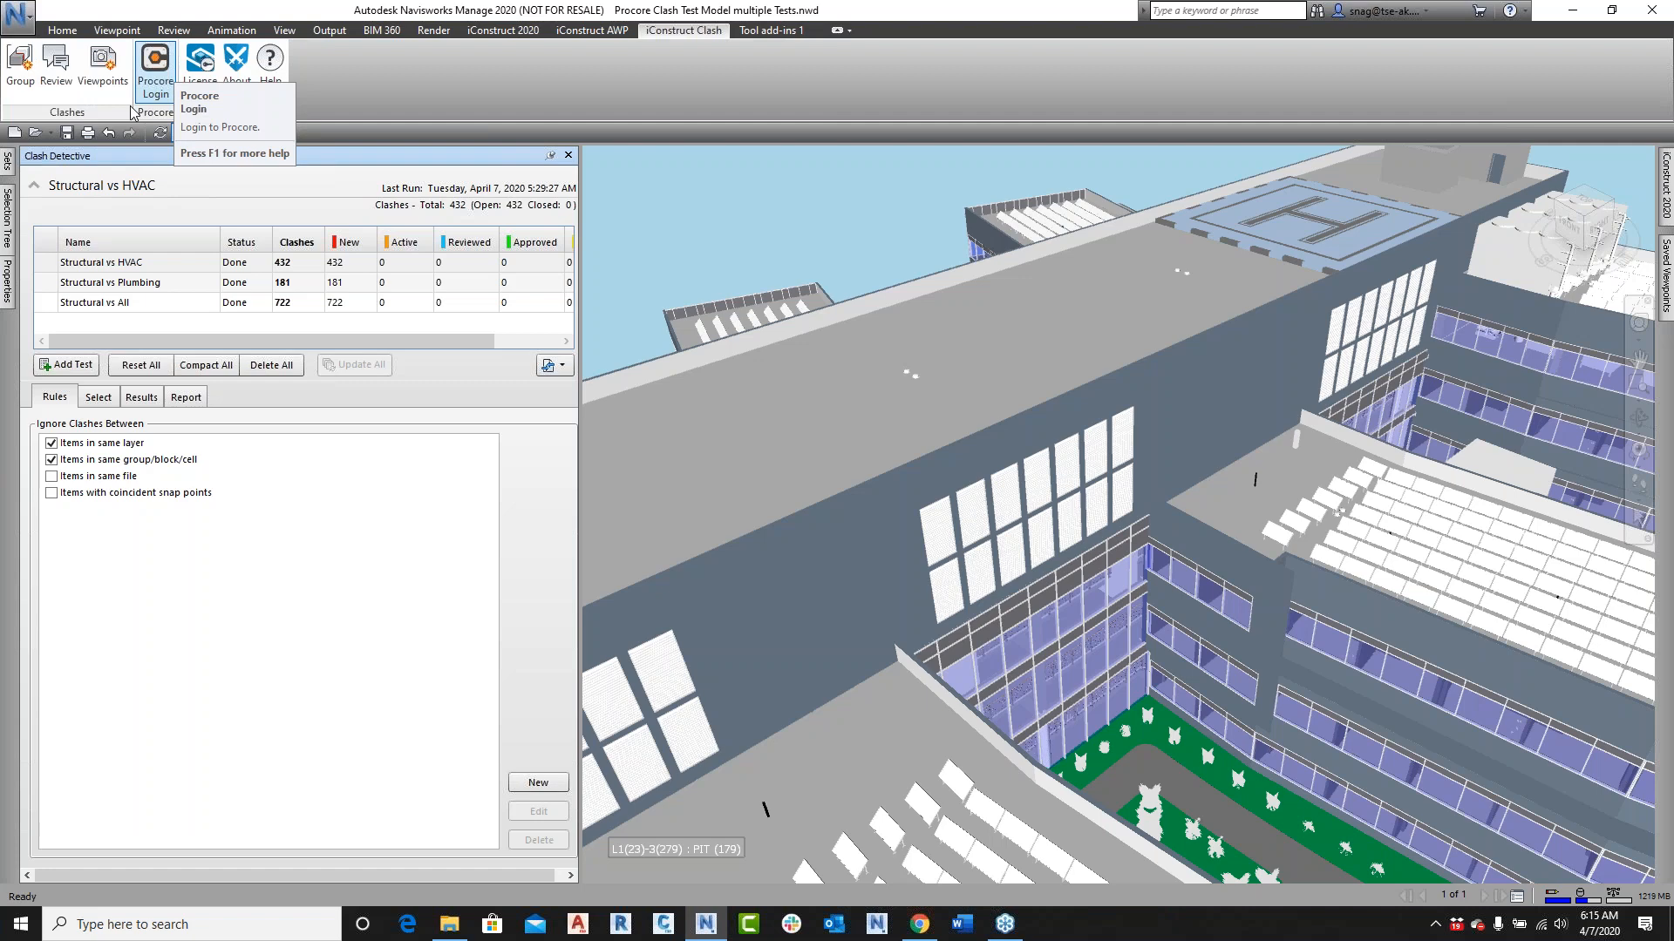
Step: Open the clash Group tool and select the Structural vs HVAC, Structural vs Plumbing and Structural vs All tests for grouping
left_click(17, 69)
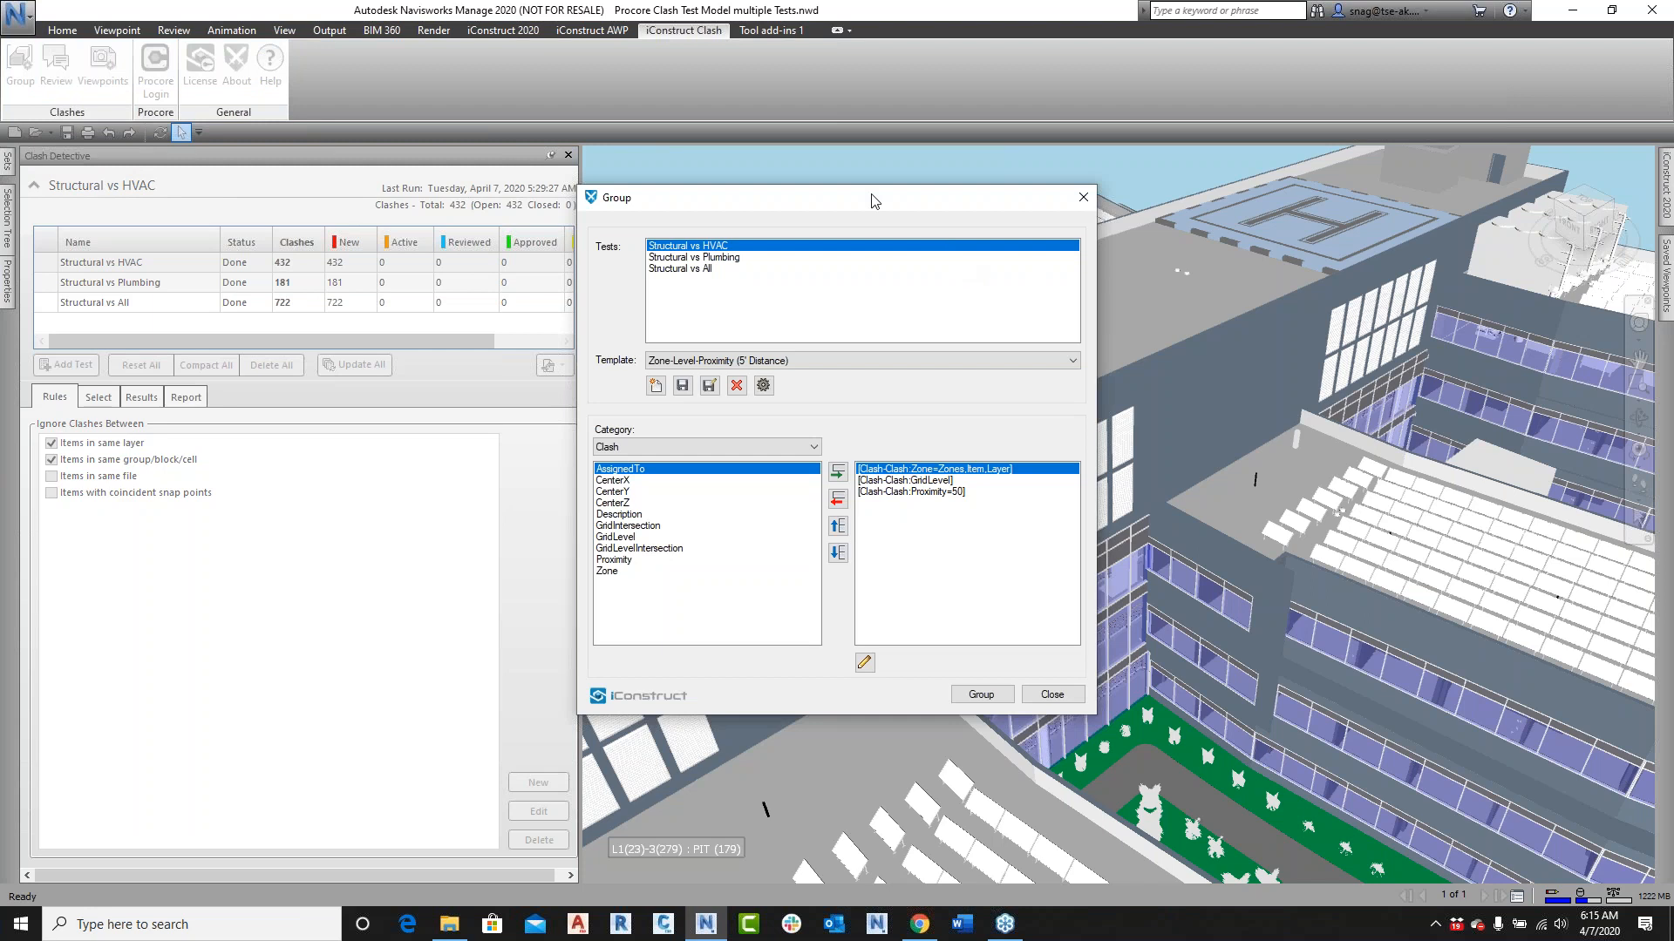
left_click_drag(779, 199, 857, 176)
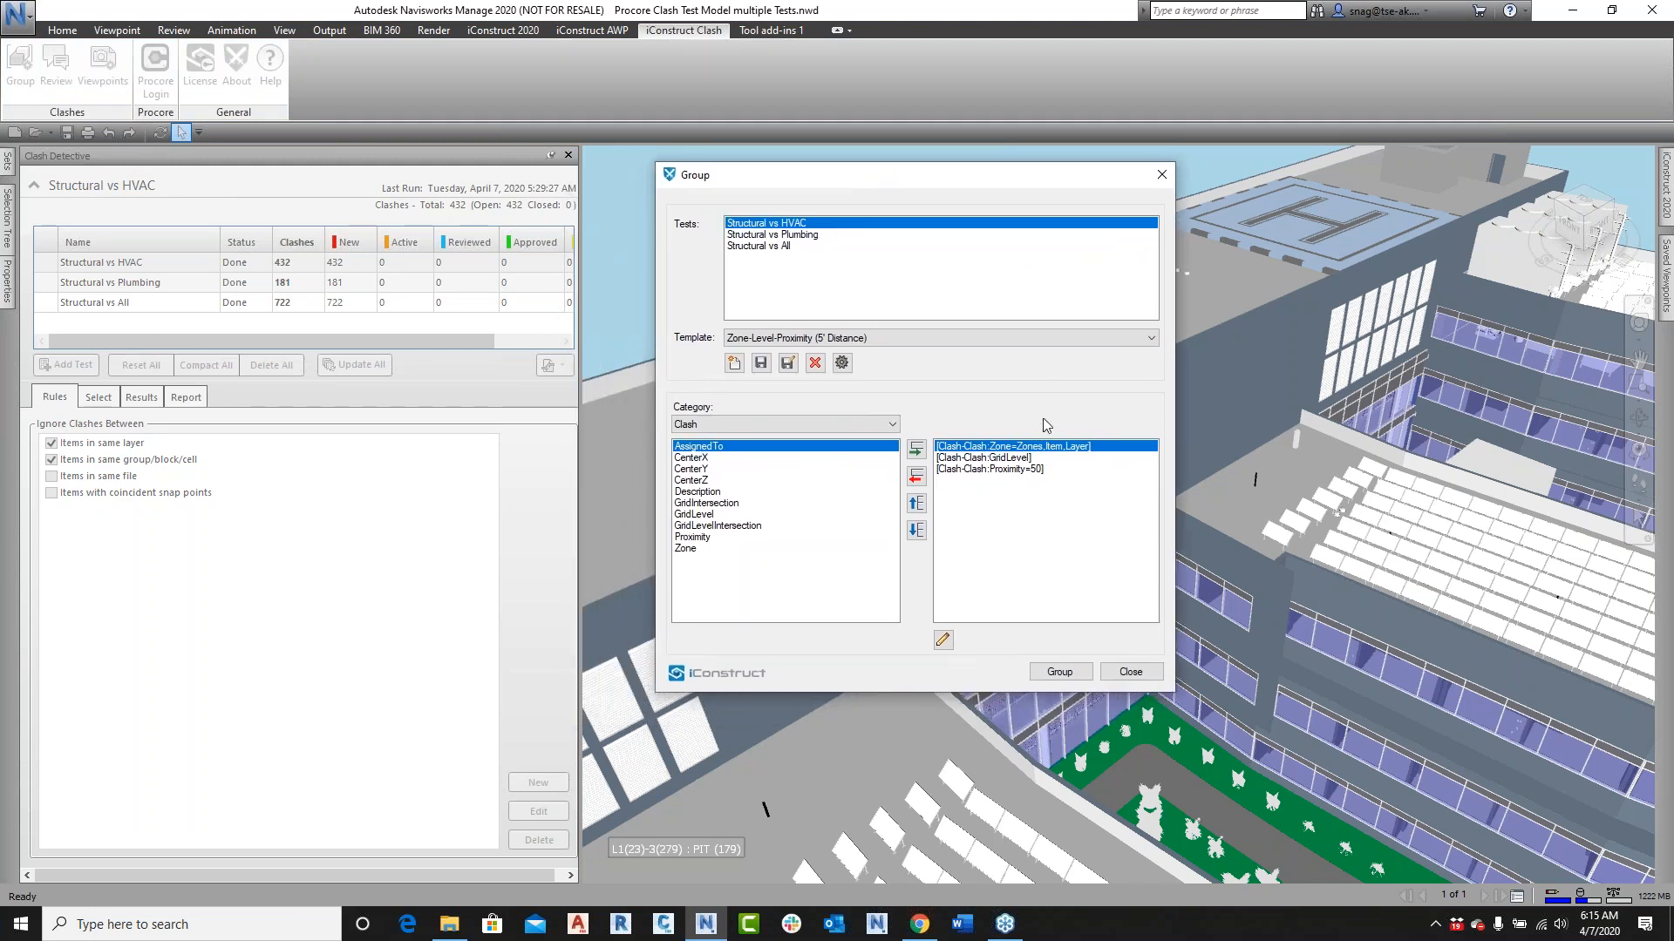
left_click(767, 247, "shift")
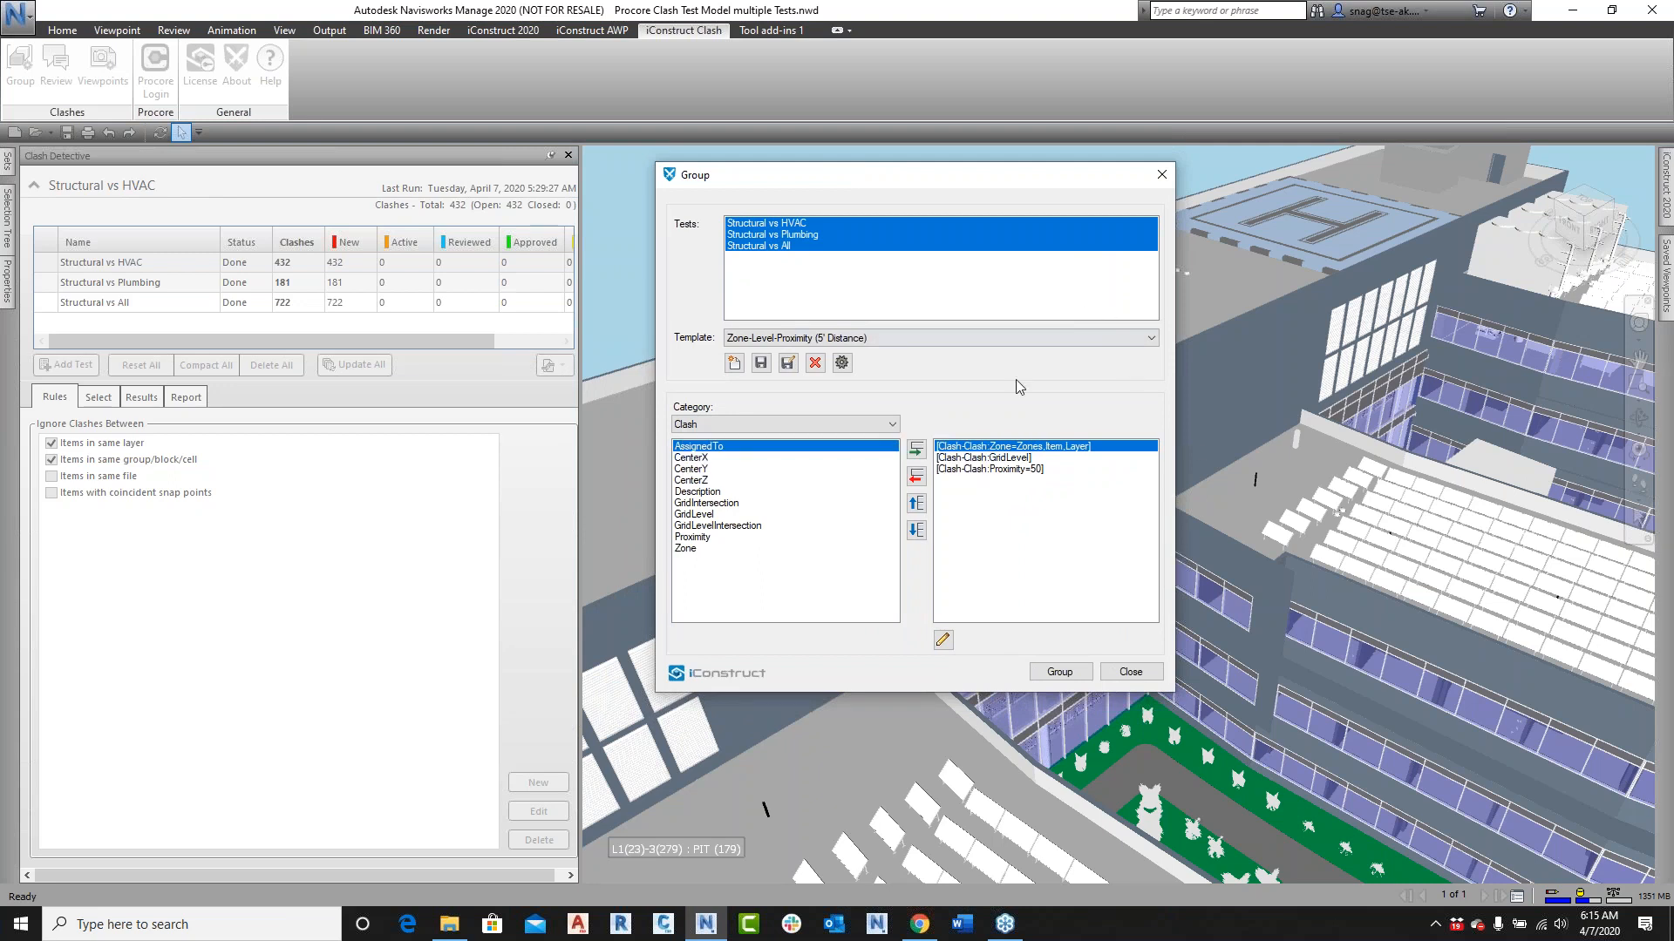
left_click(1140, 338)
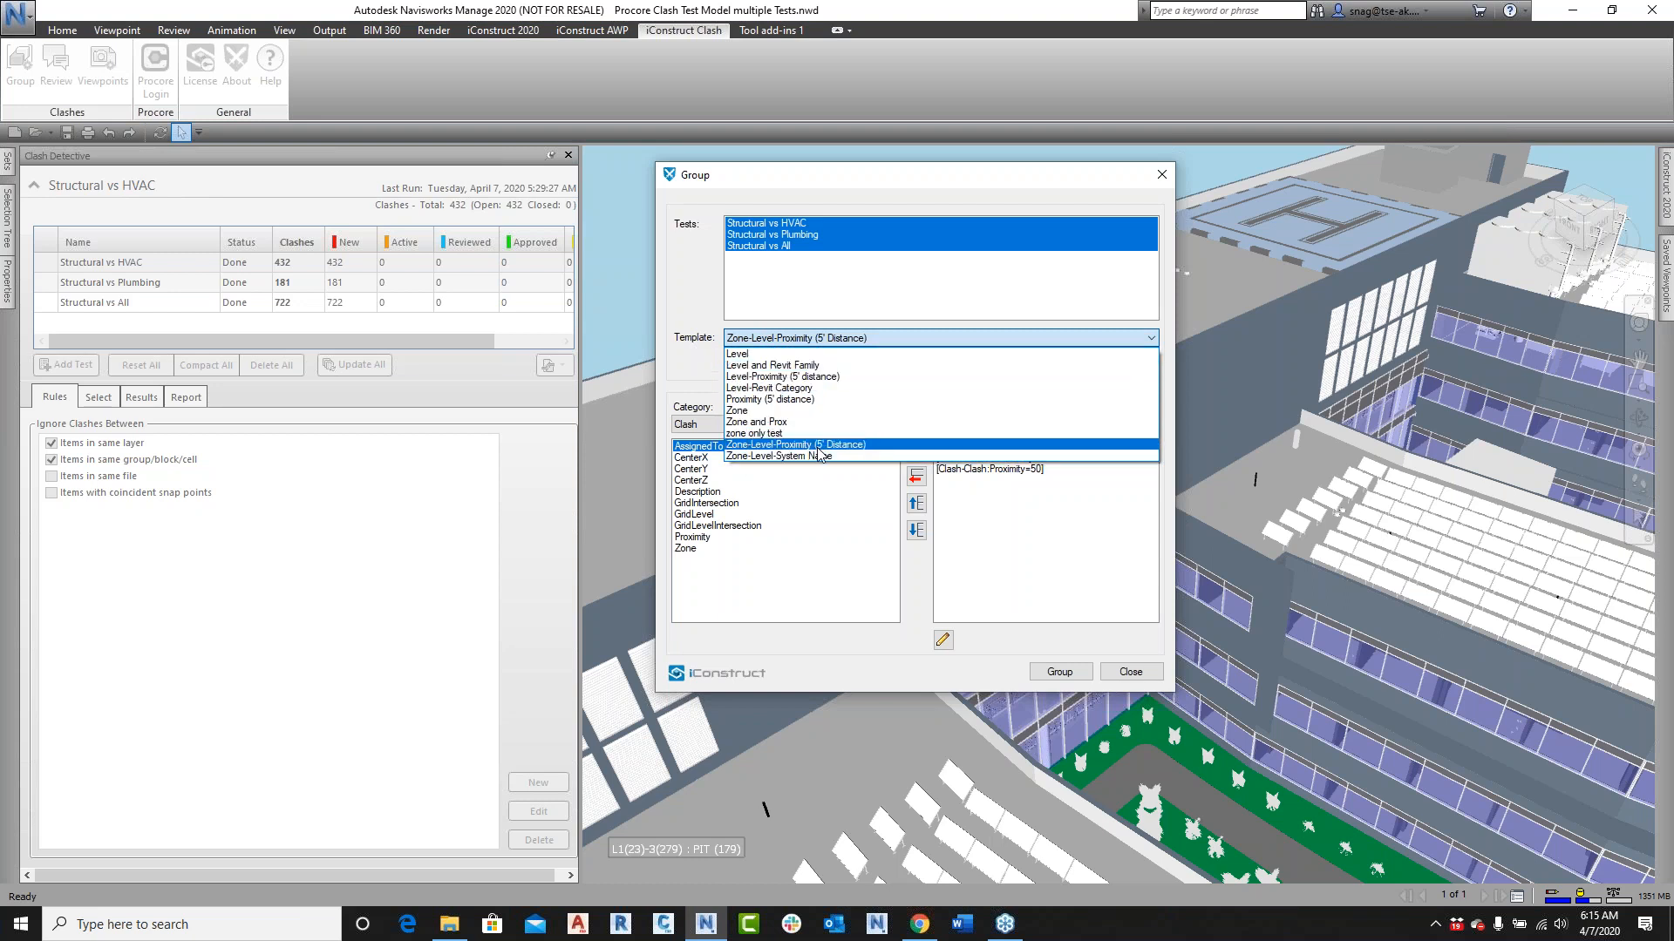
left_click(707, 312)
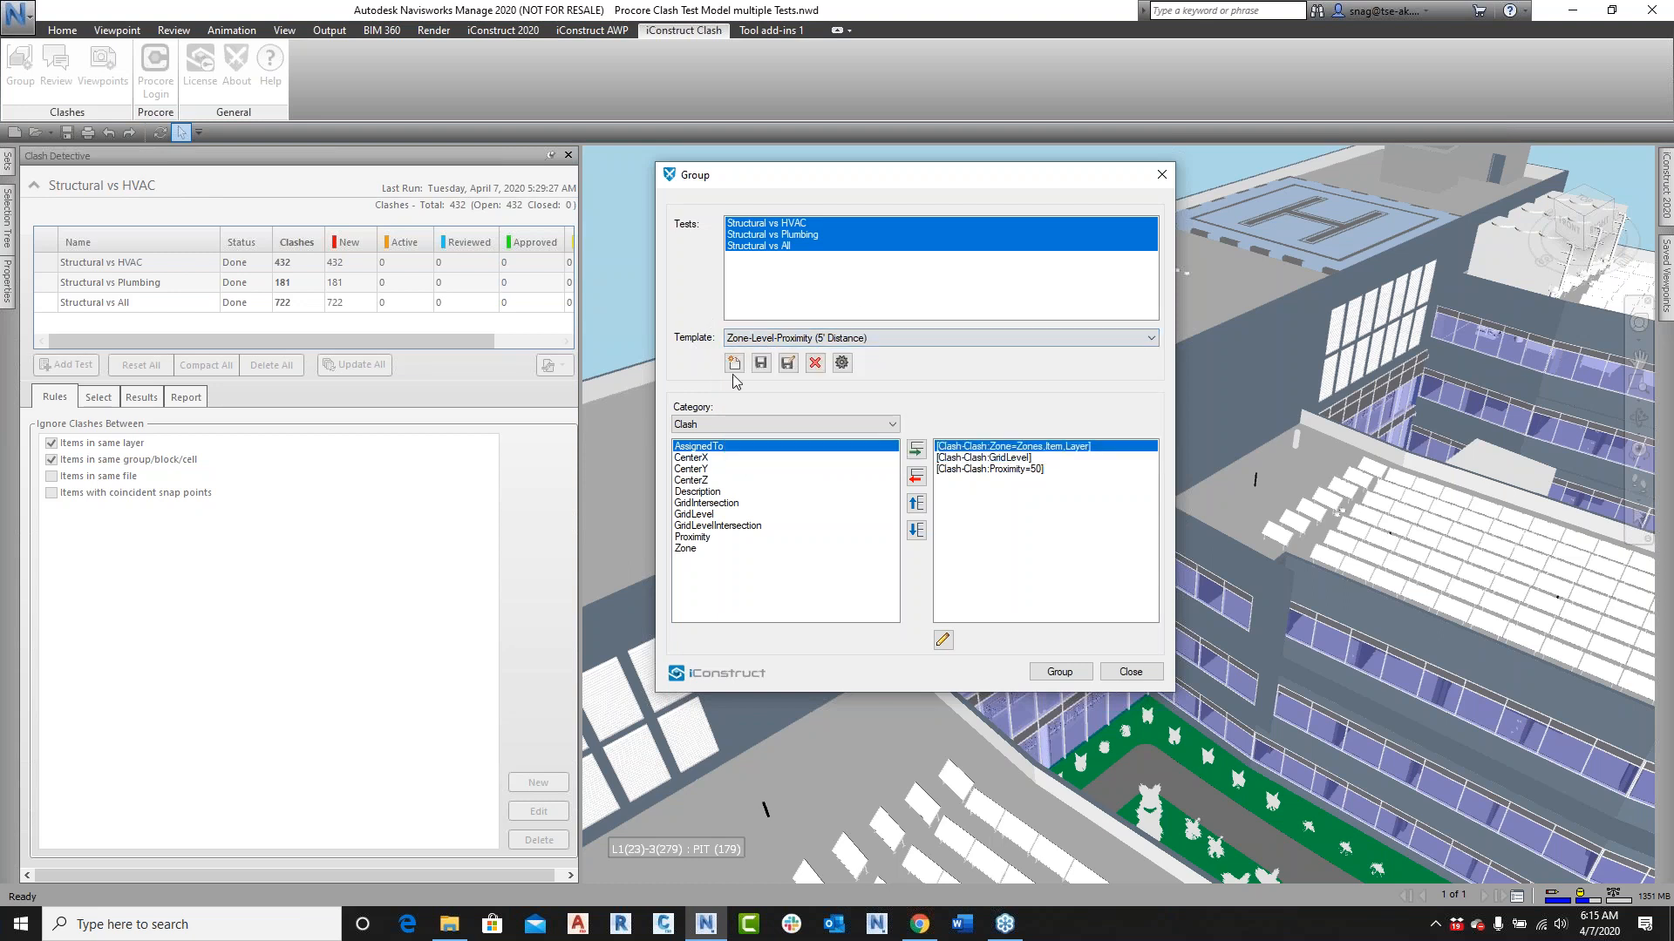
Step: Add a new grouping template, entering a person's first name as its name
left_click(734, 363)
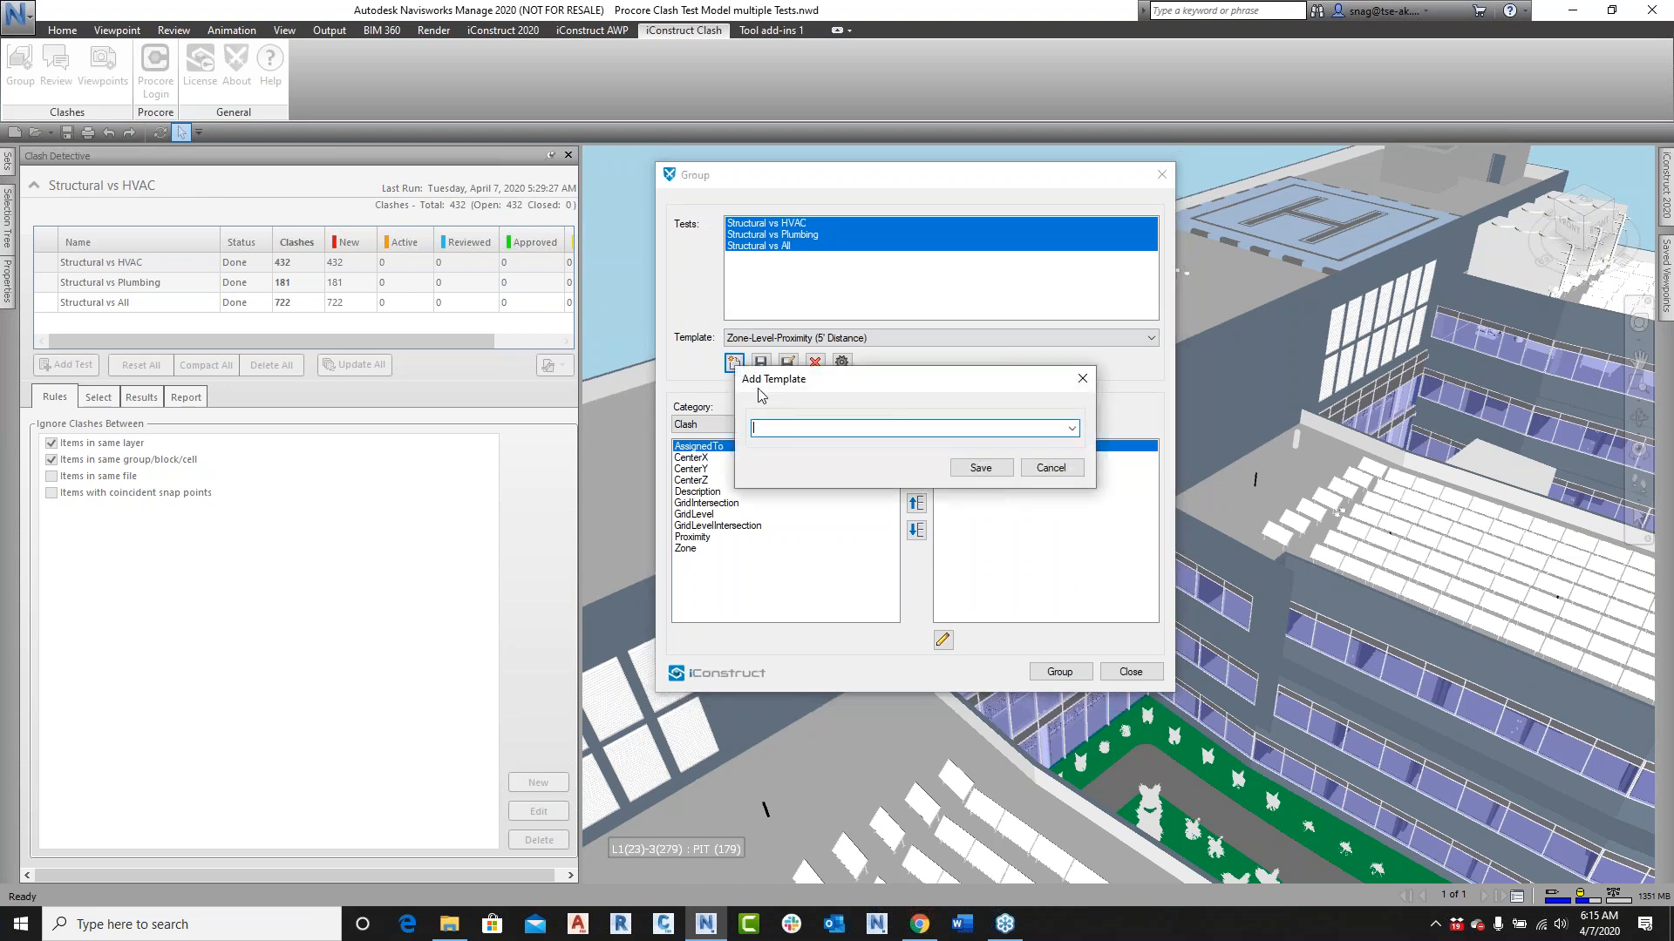
type("Rob")
left_click(982, 469)
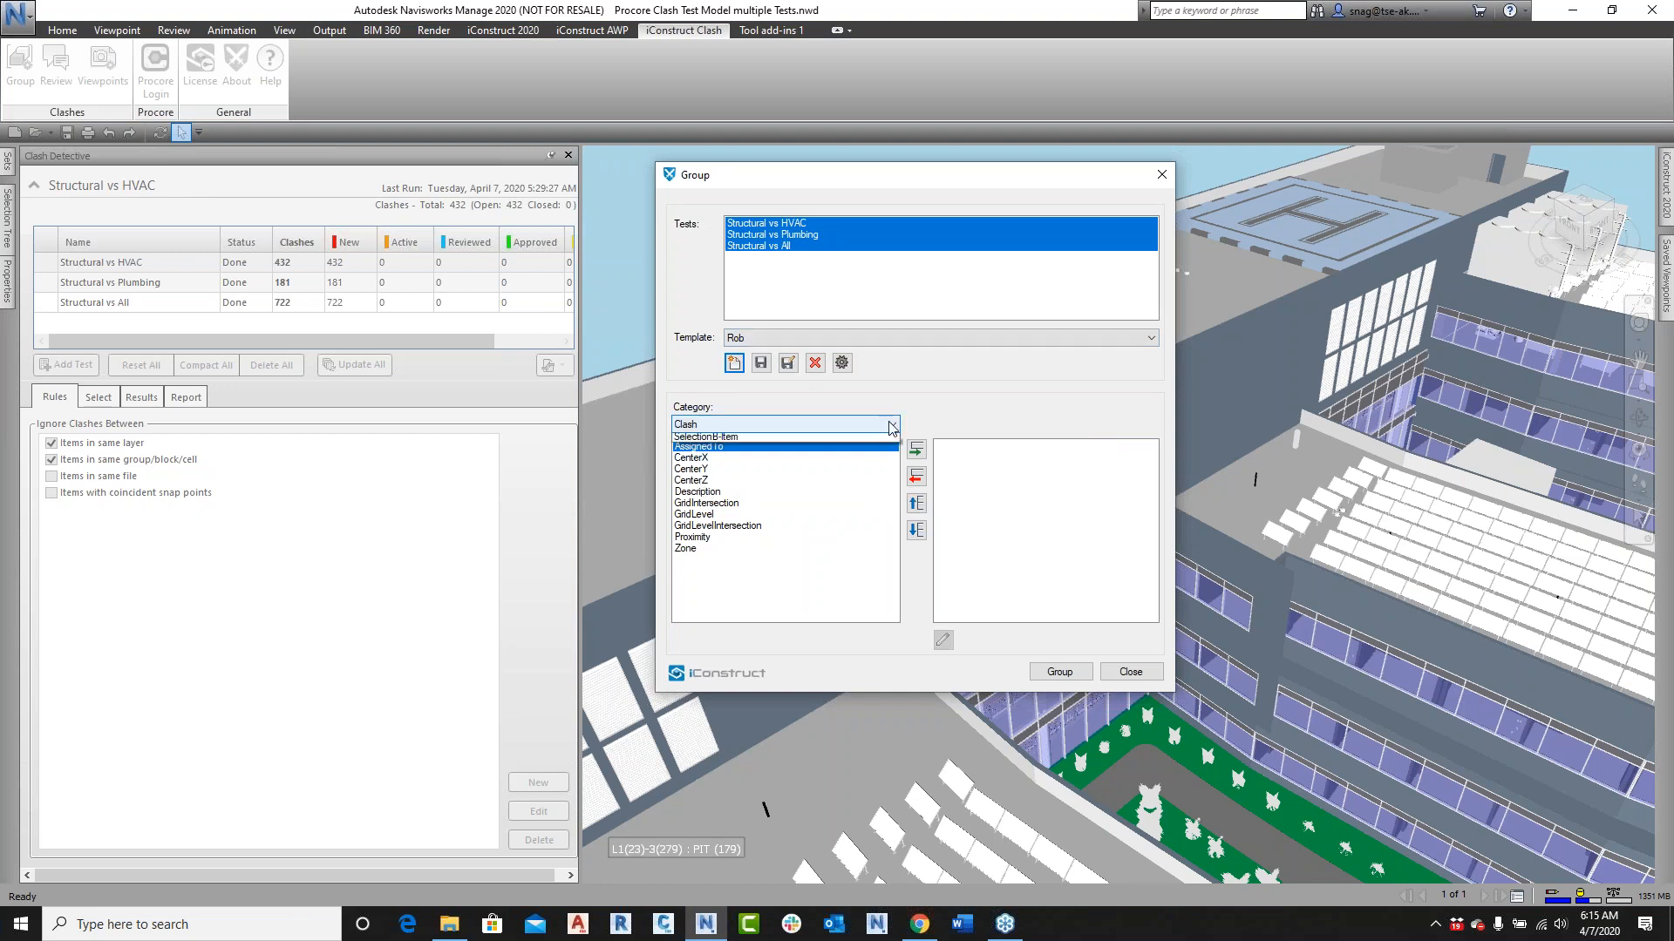
Step: Add the Clash category's Zone property as a grouping criterion, using selection set Zones, Navisworks tab Item and property Name
left_click(759, 424)
left_click(698, 443)
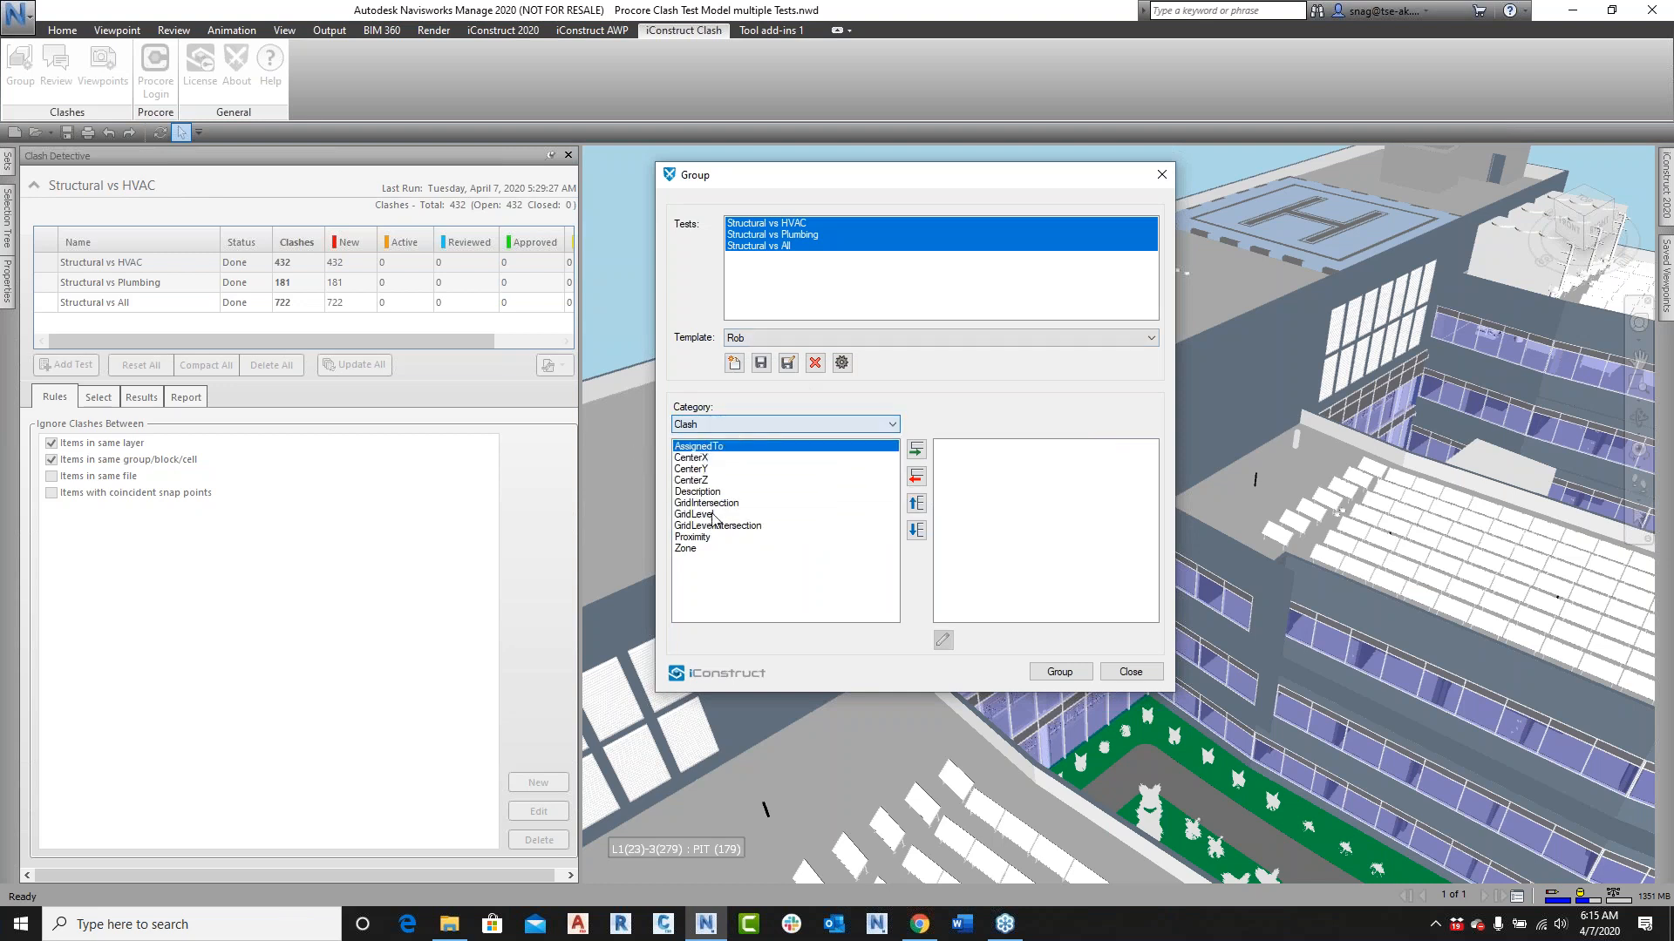
left_click(686, 550)
left_click(916, 449)
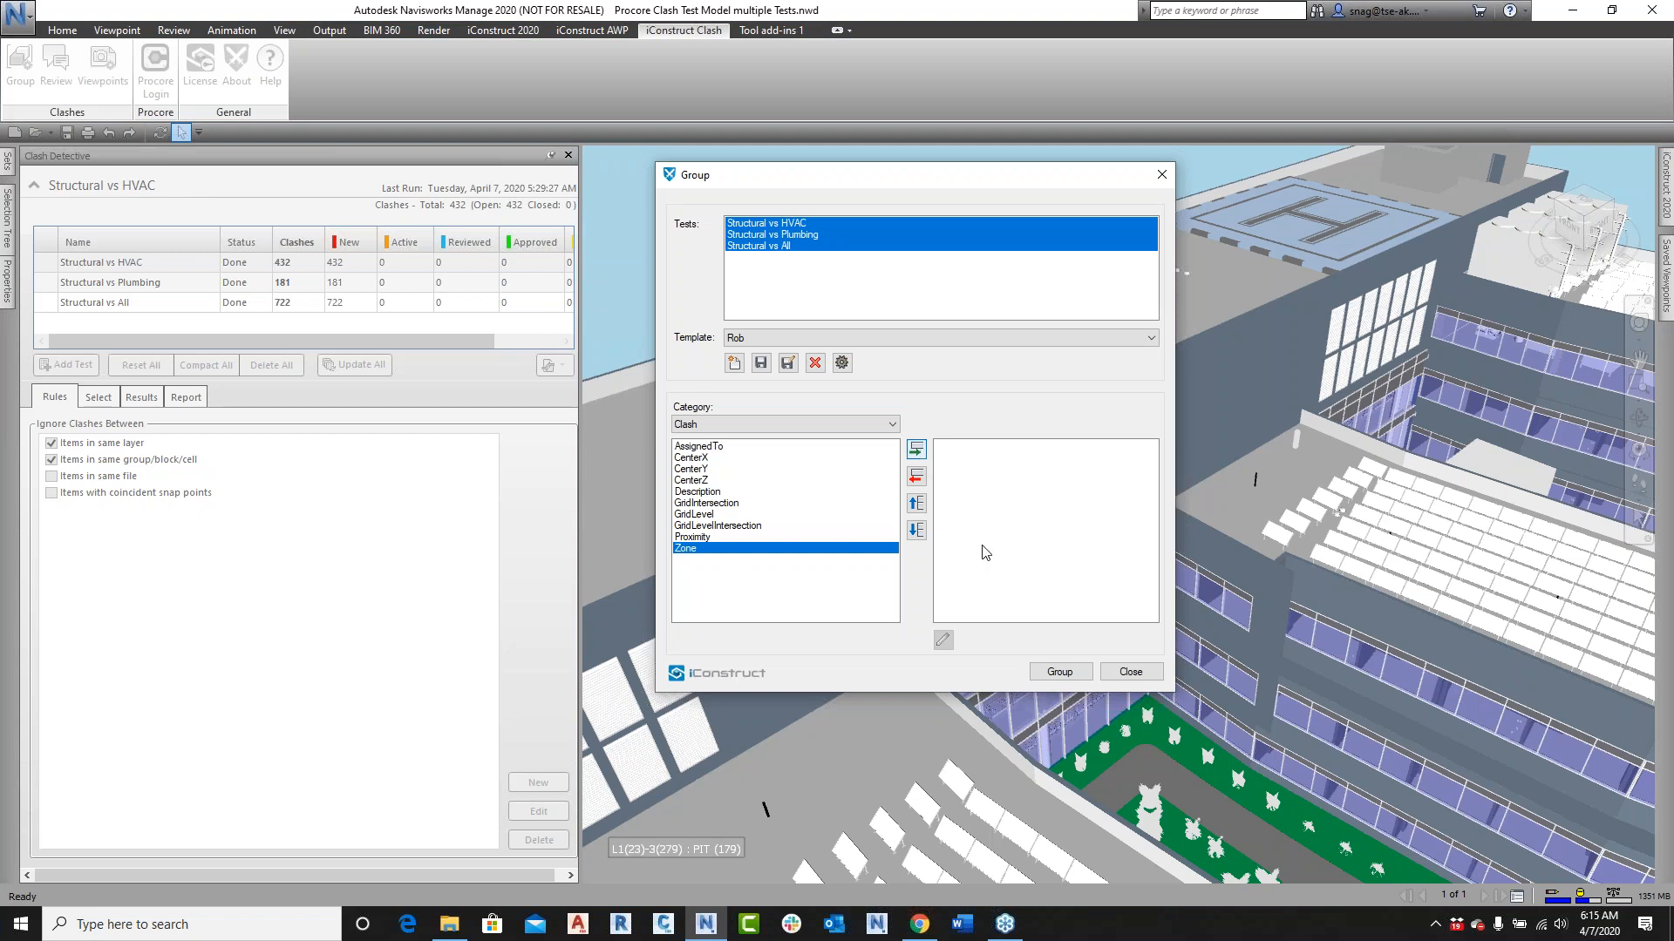
left_click(1060, 408)
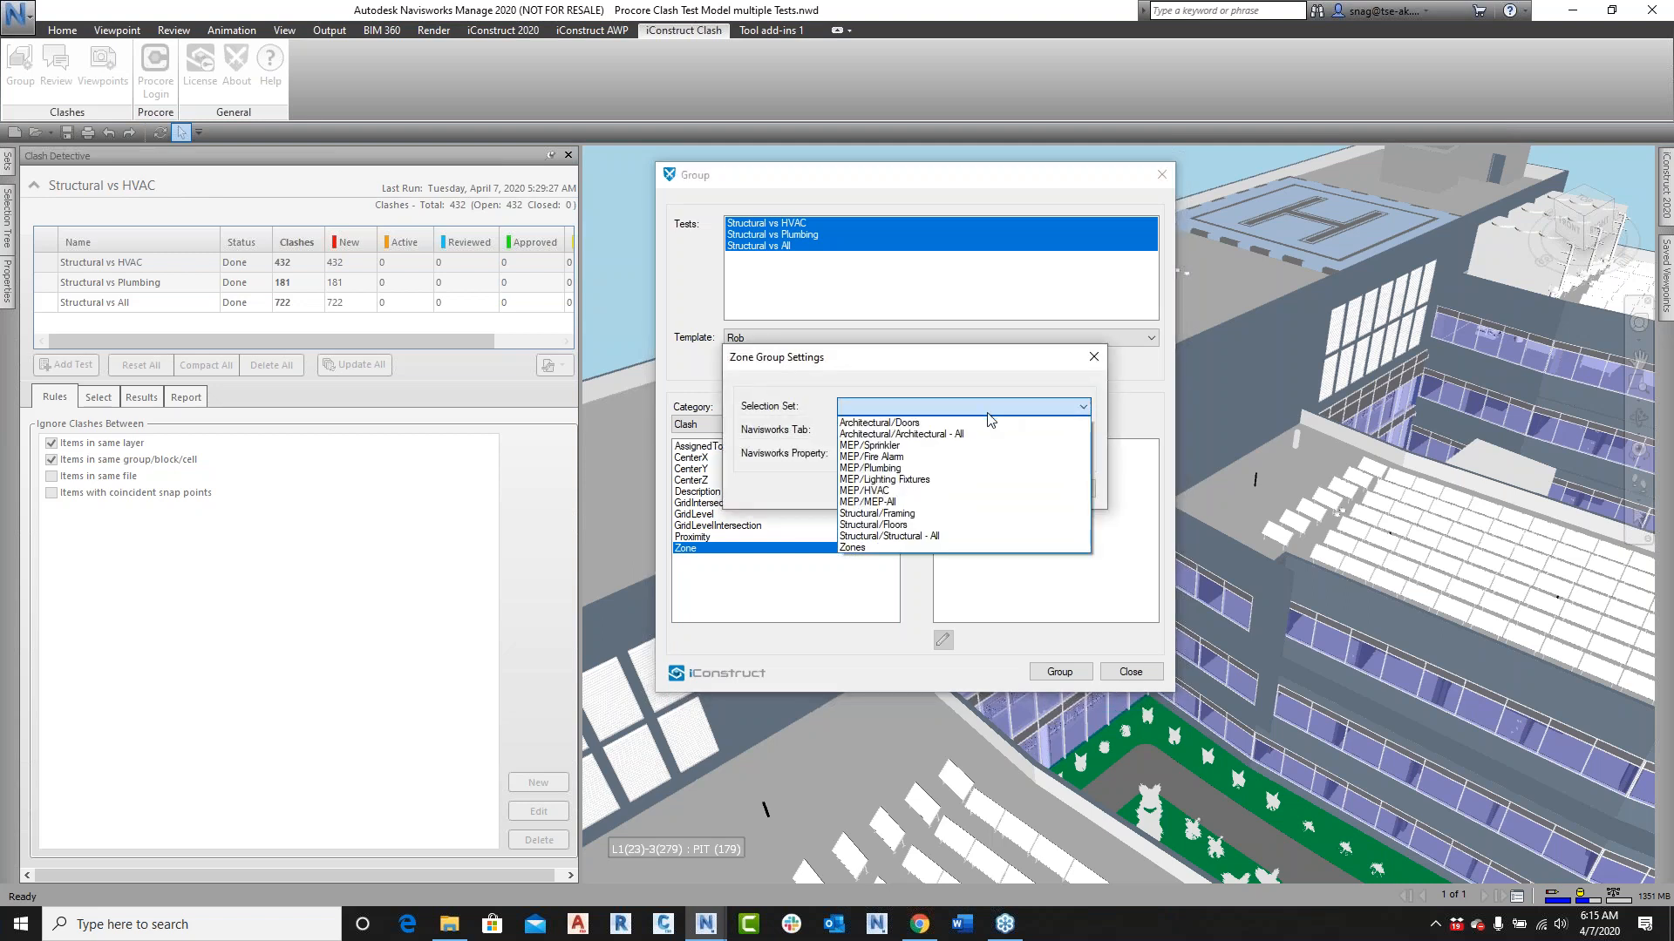
left_click(853, 547)
left_click(1082, 430)
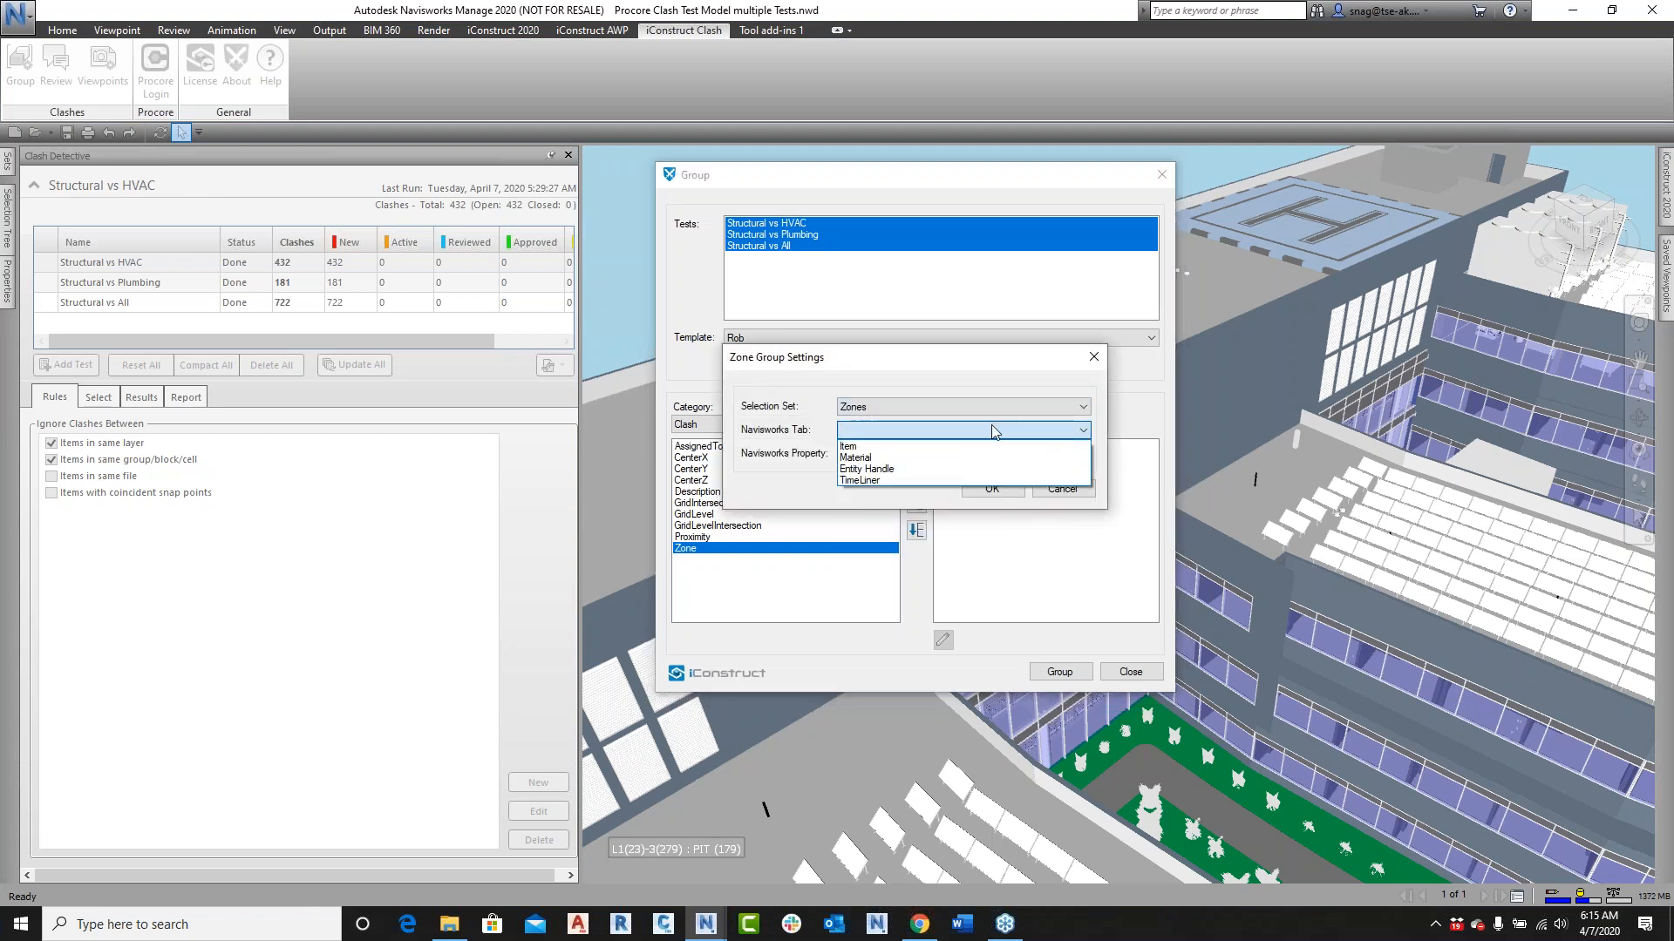
left_click(849, 446)
left_click(1079, 454)
left_click(869, 478)
left_click(992, 488)
Step: Add GridLevel and Proximity as further grouping criteria, with the proximity distance set to 50 feet
left_click(693, 515)
left_click(916, 450)
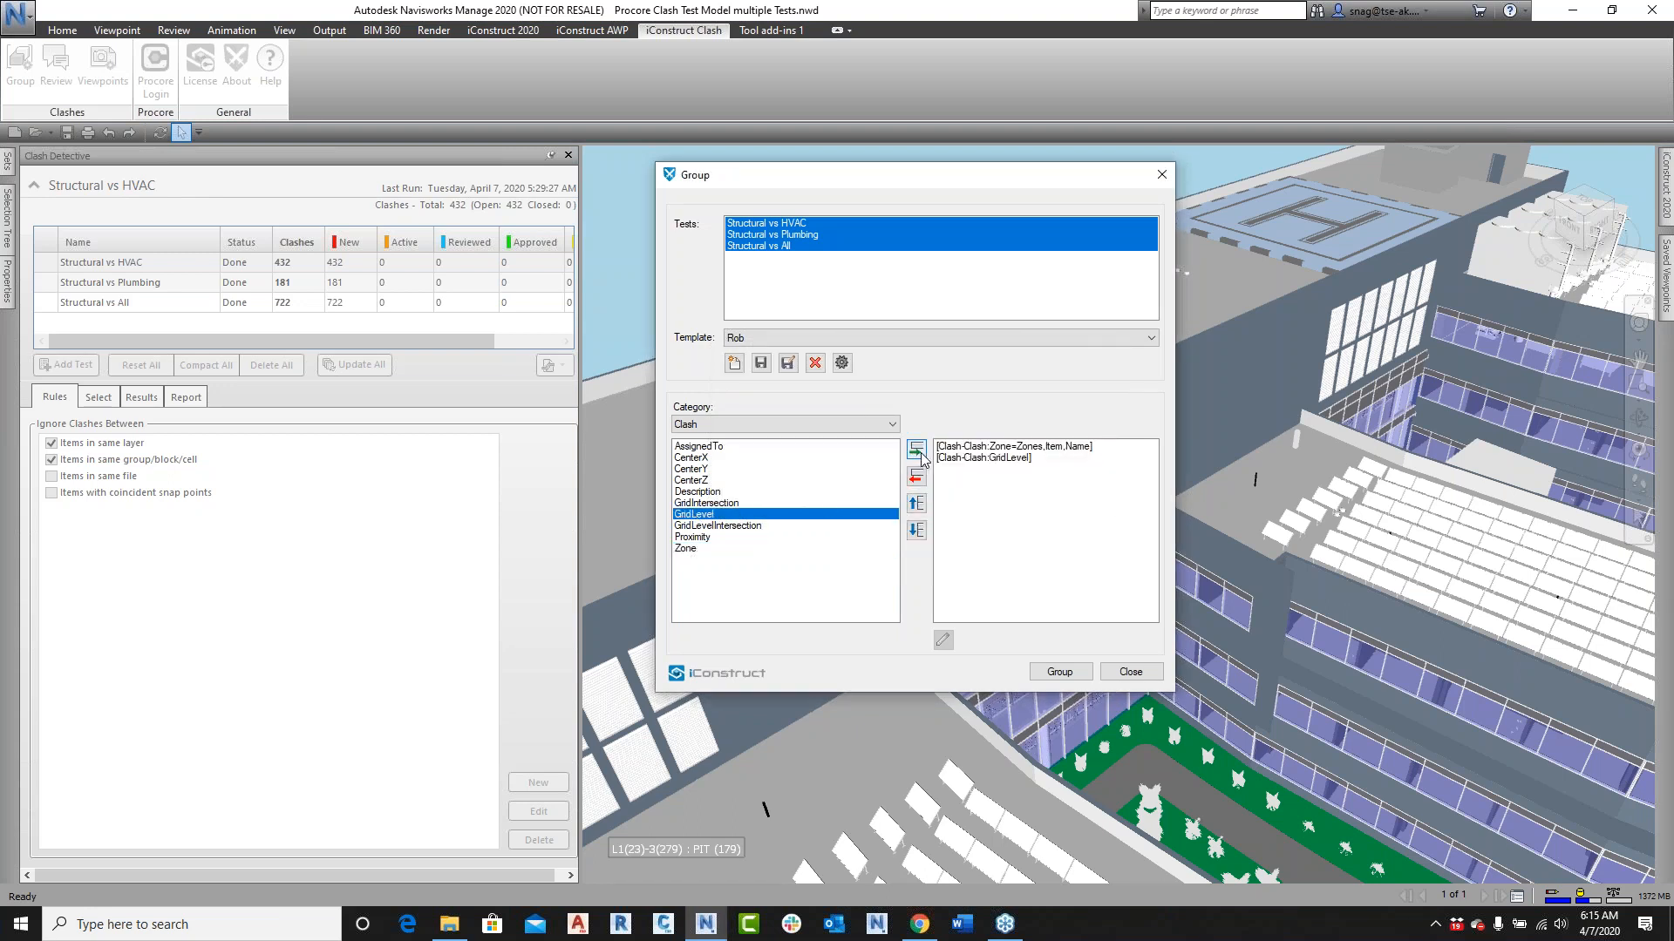
left_click(702, 537)
left_click(916, 450)
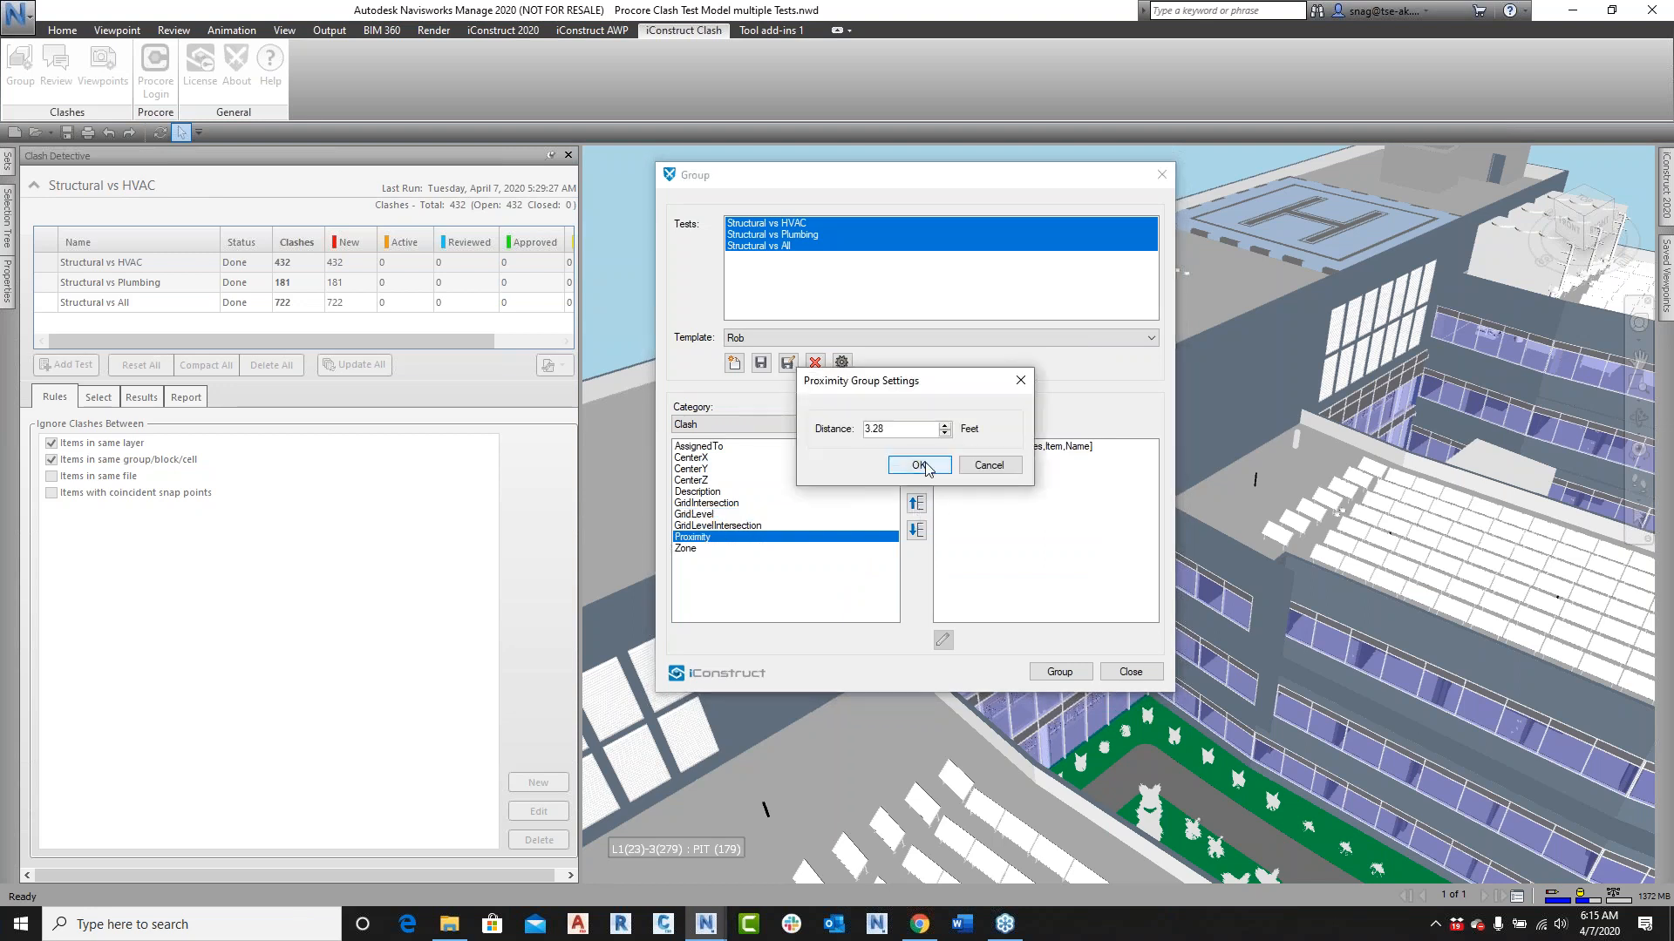
left_click_drag(902, 433, 849, 426)
type("50")
left_click(931, 468)
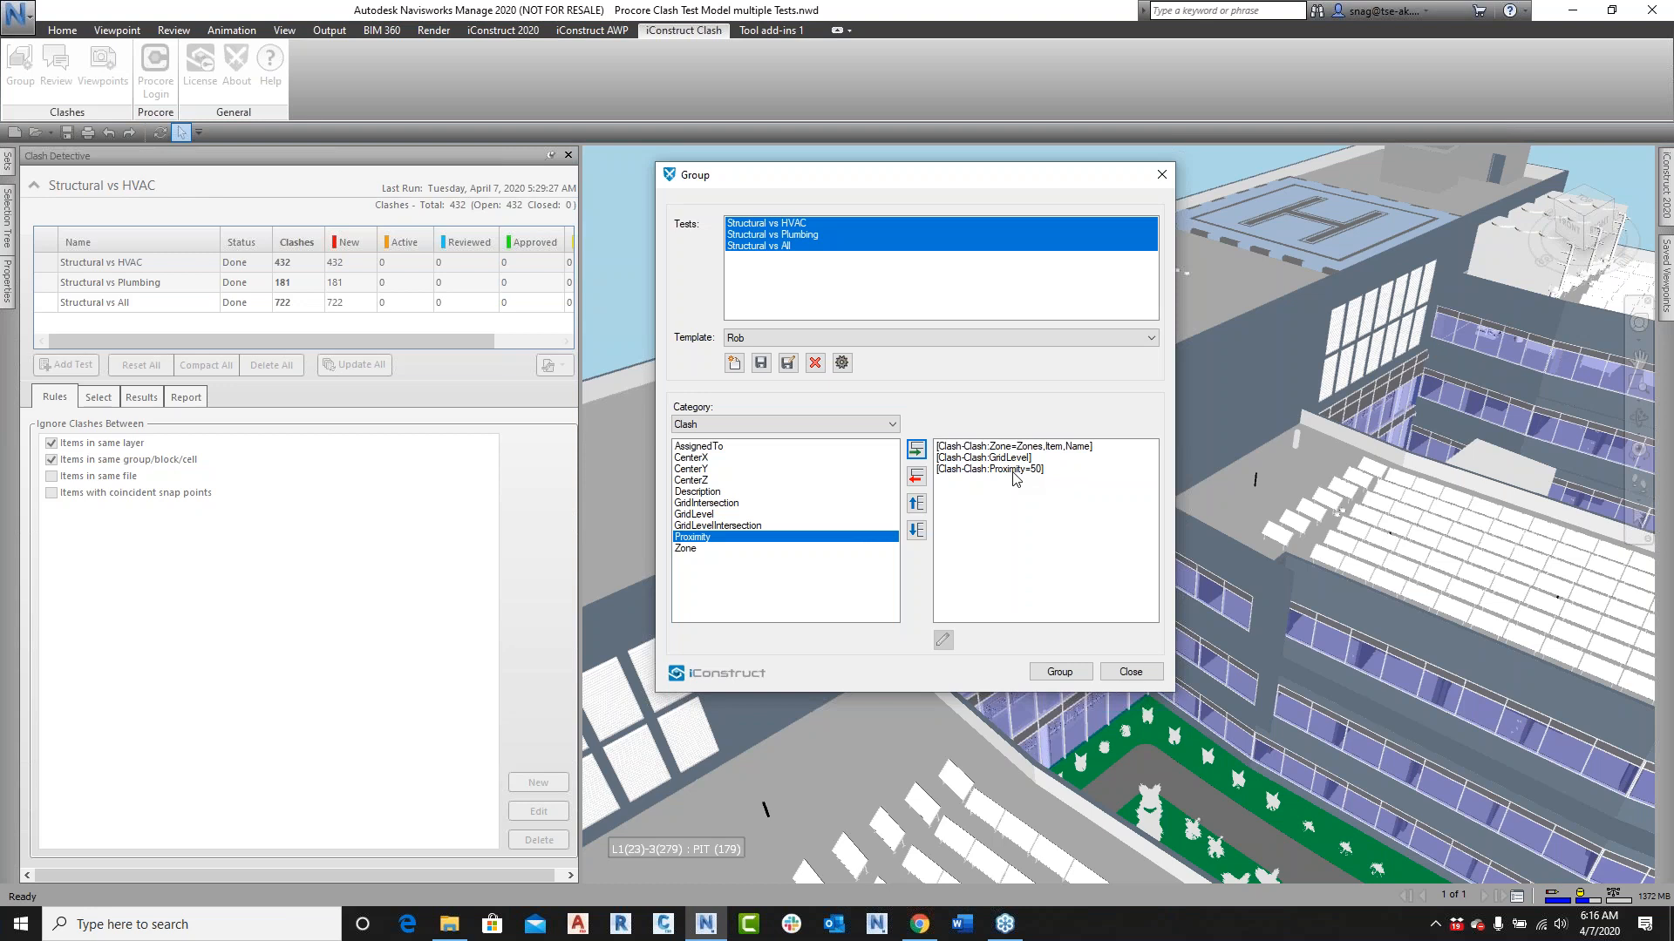
Step: Save the template and group the clashes of the selected tests with it, closing the Group dialog when finished
left_click(761, 363)
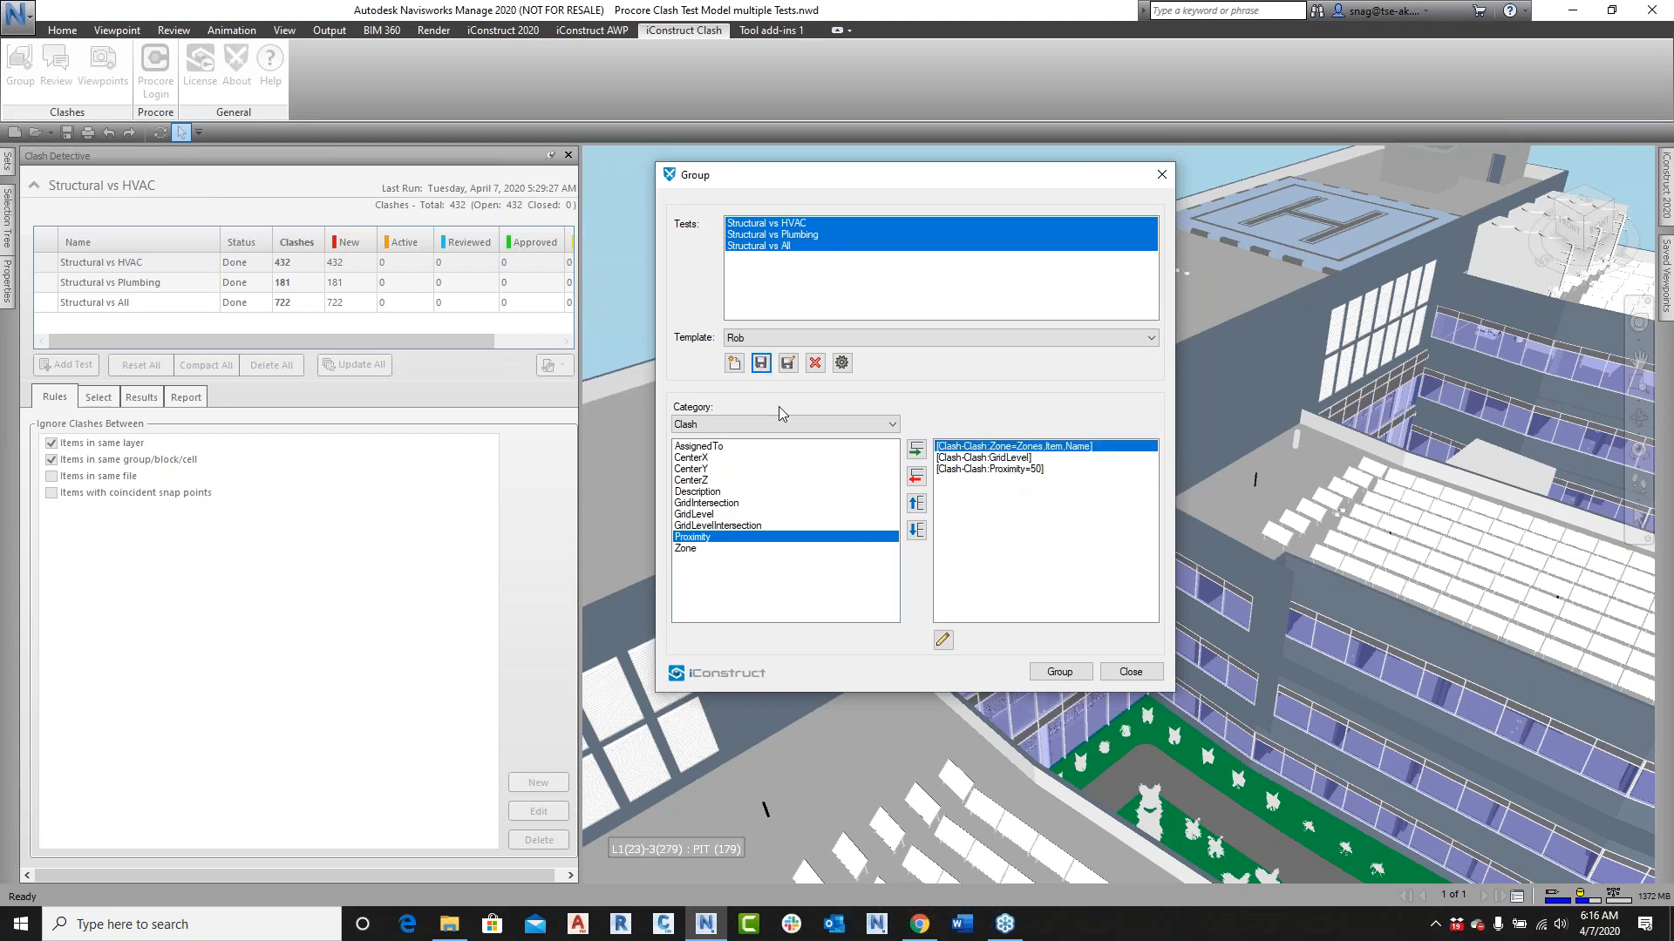
left_click(1064, 673)
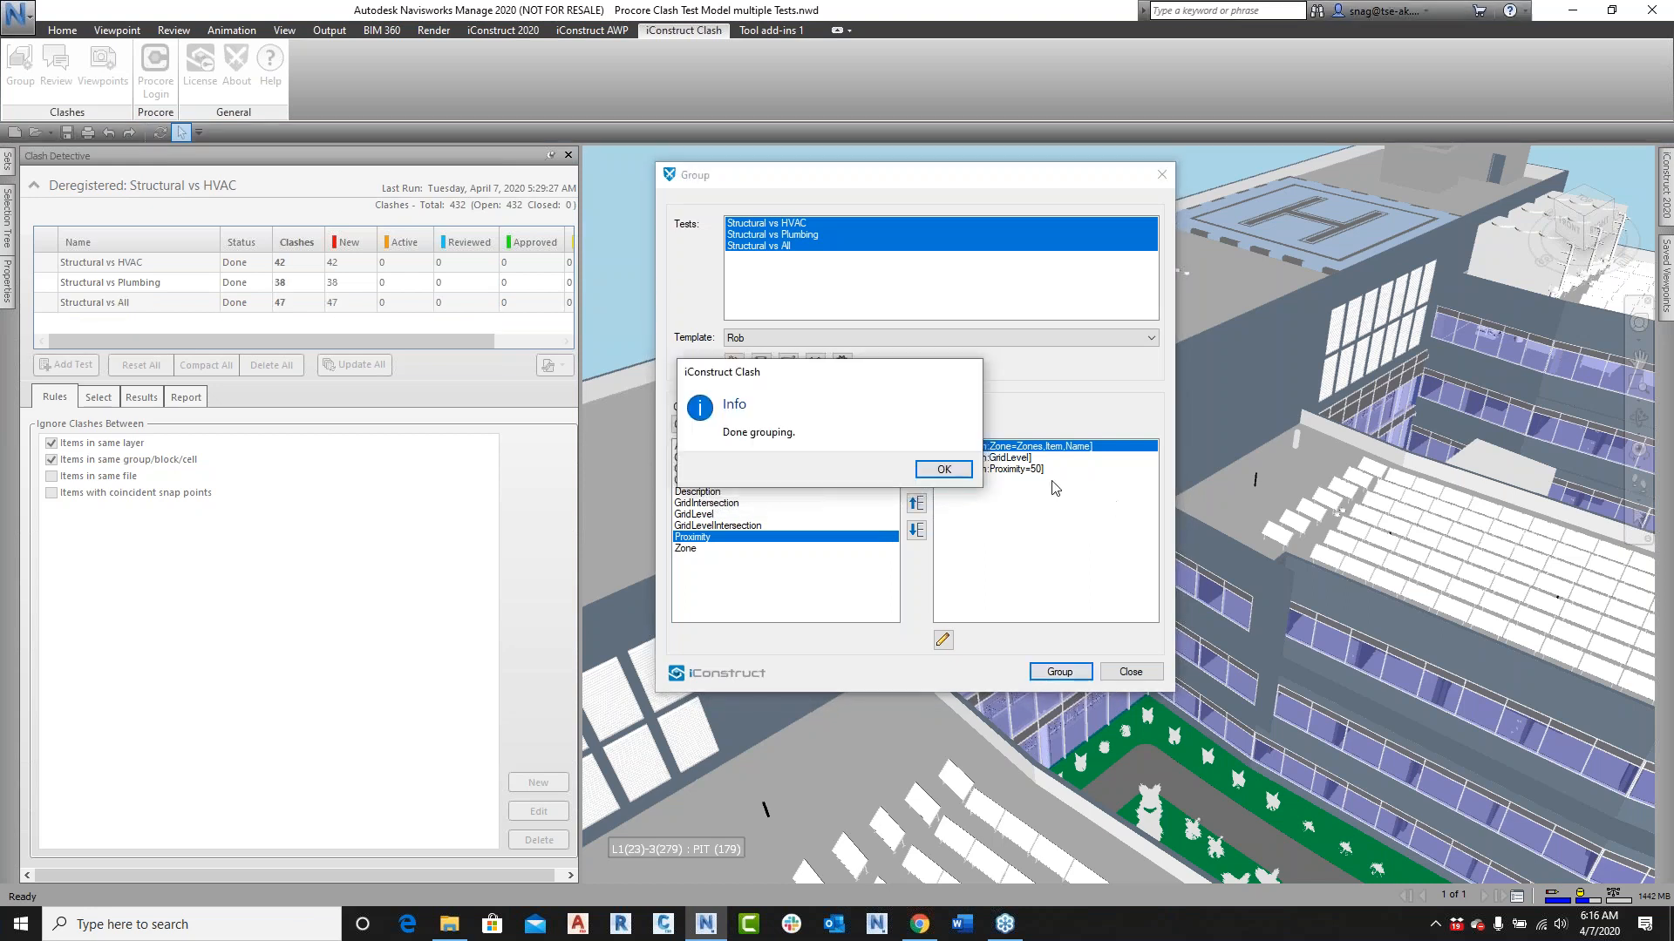
left_click(943, 469)
left_click(1139, 676)
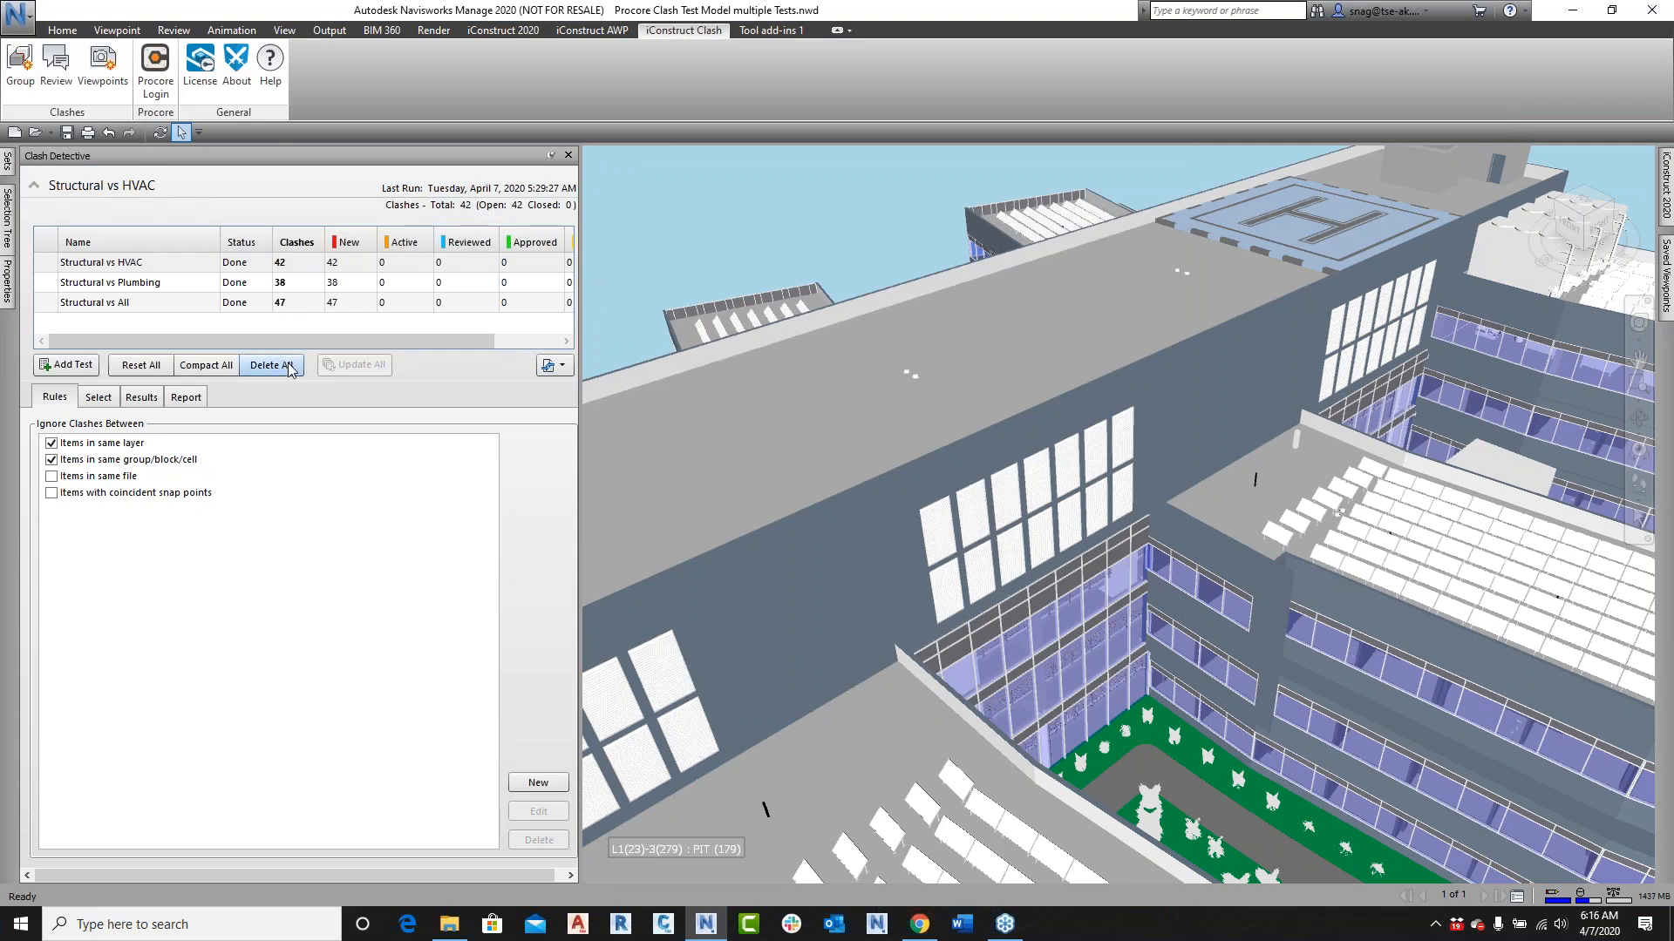
Step: Examine several of the new proximity groups in the Structural vs HVAC results and the clashing items each contains
left_click(142, 397)
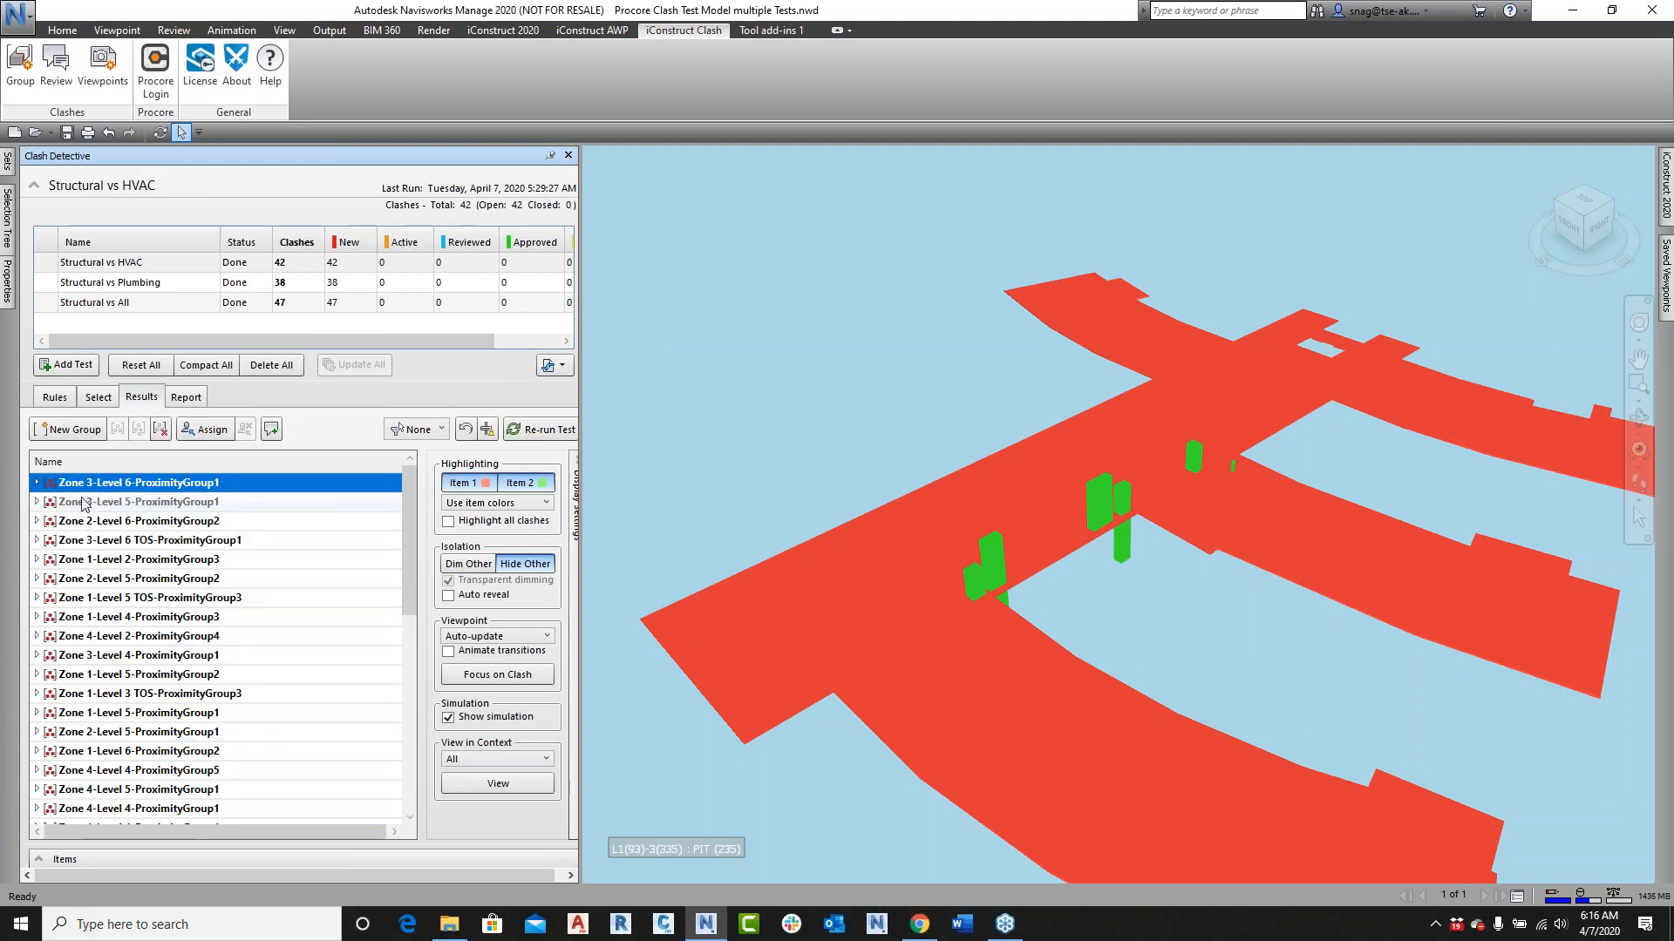
left_click(164, 504)
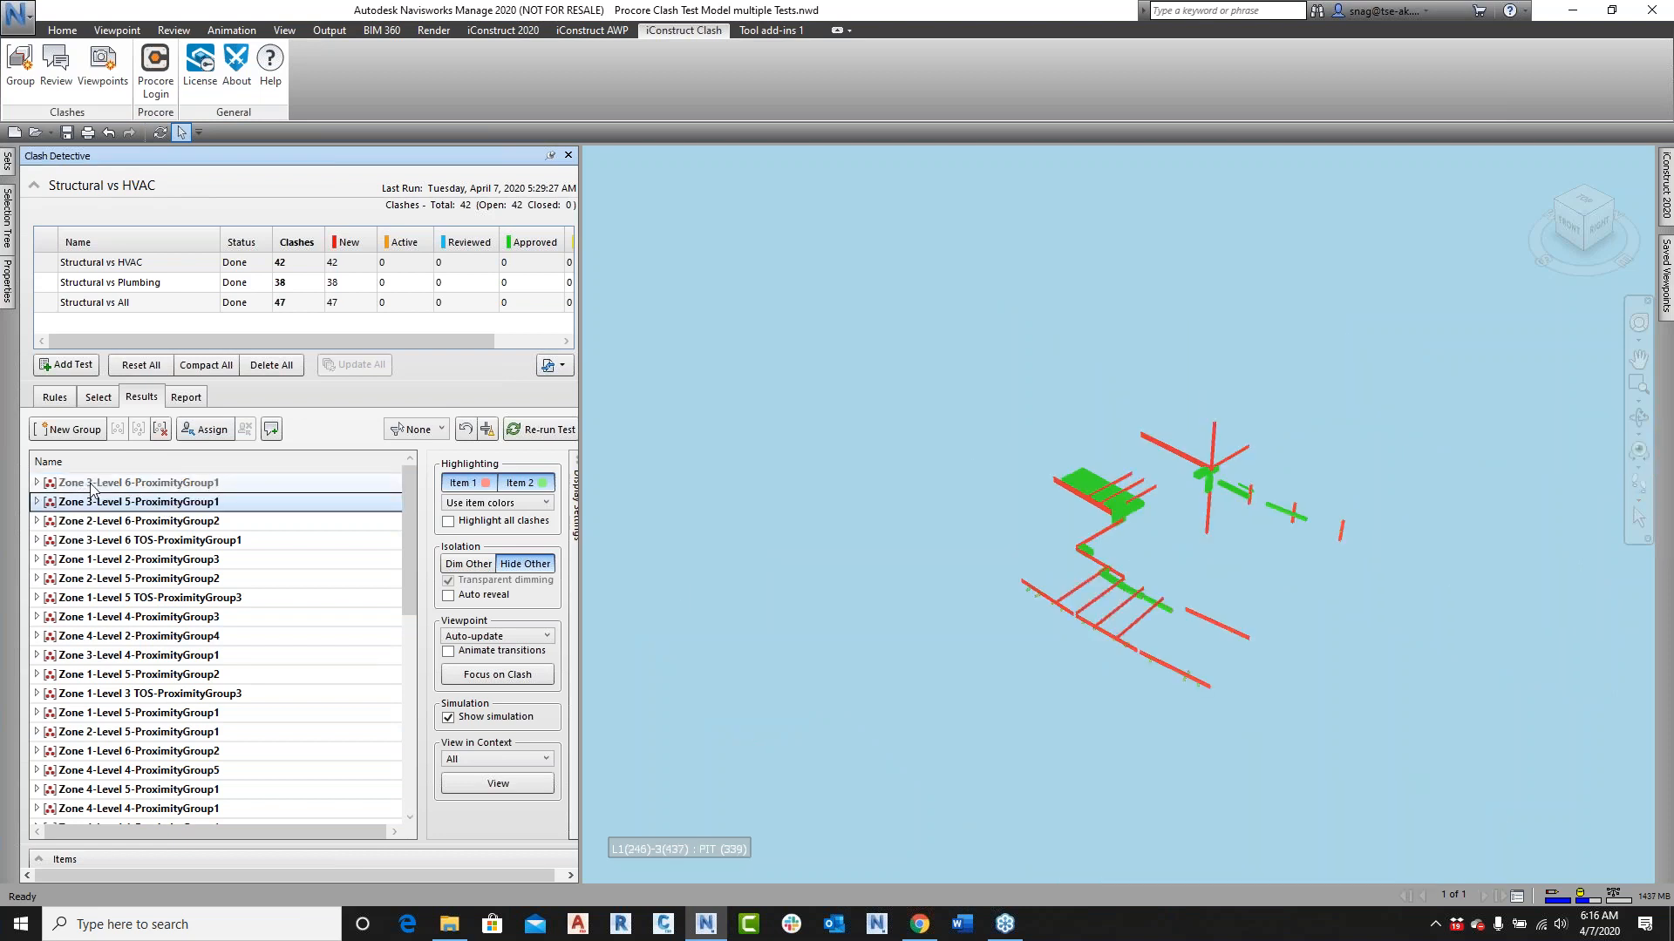
left_click(109, 521)
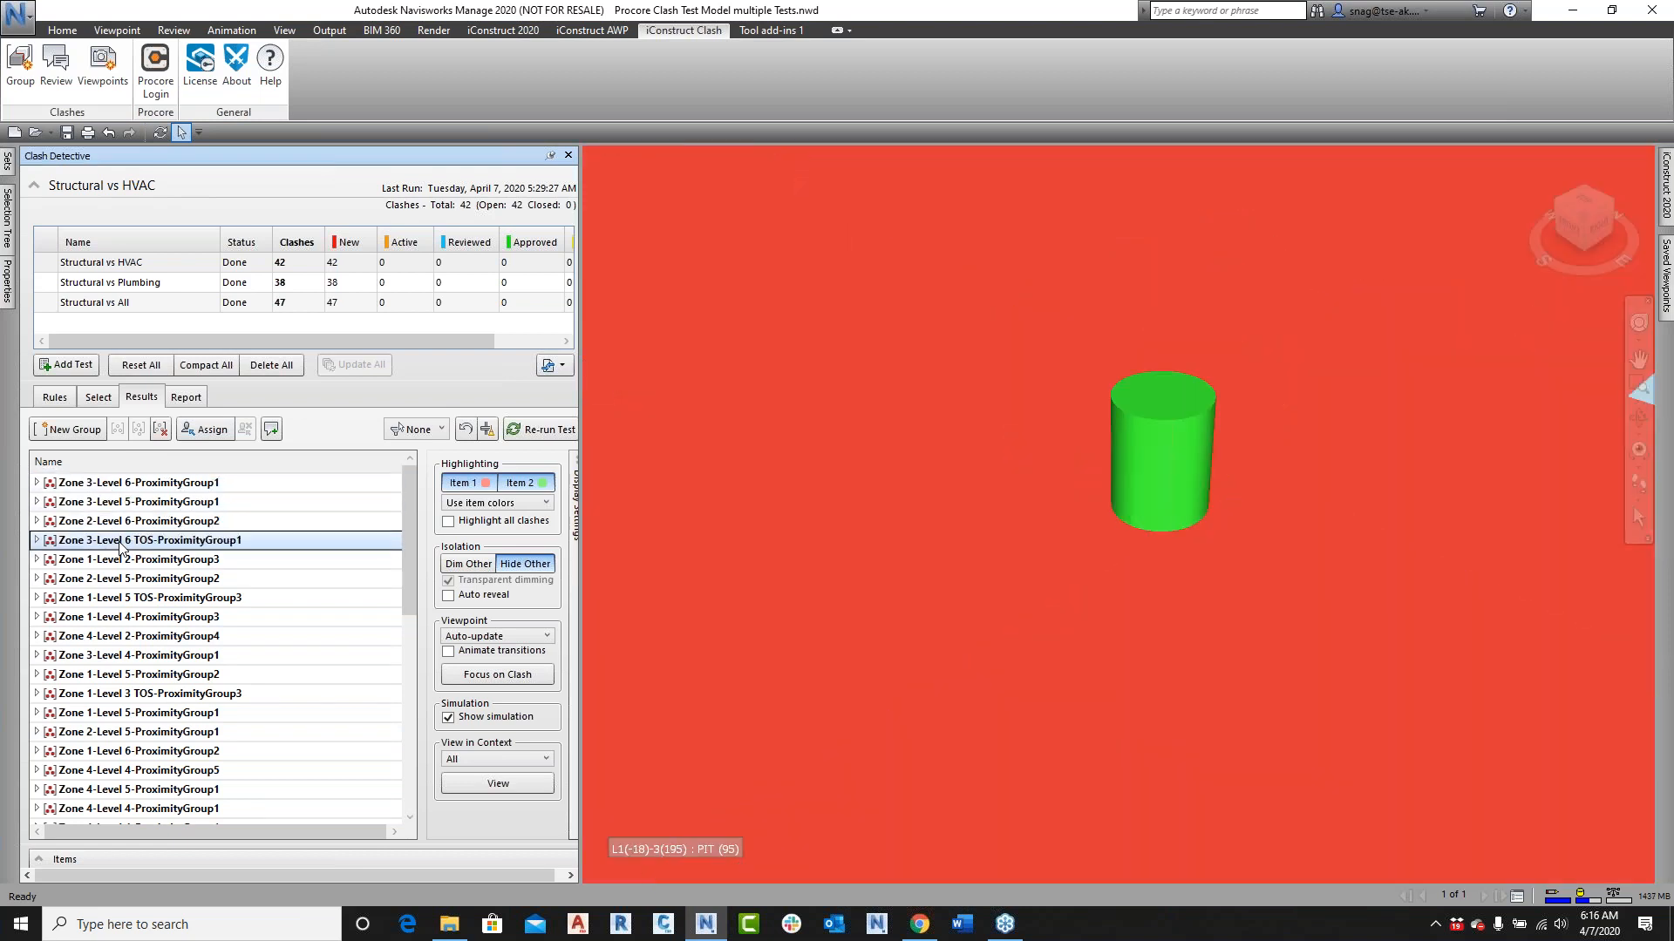
left_click(161, 559)
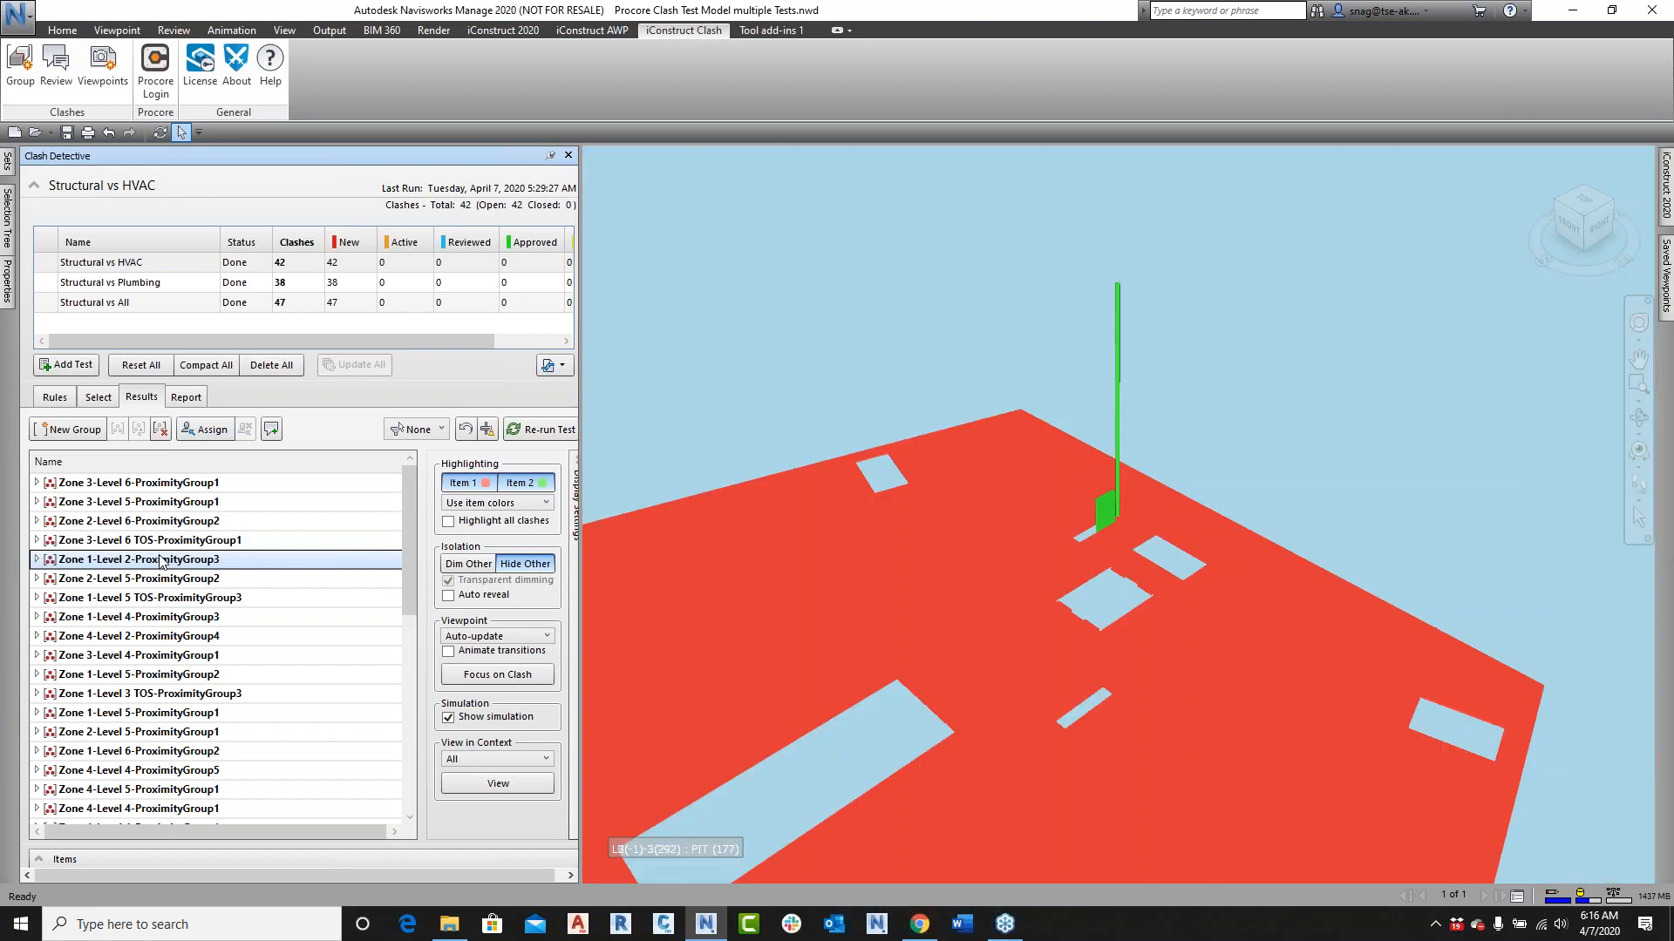
left_click(162, 484)
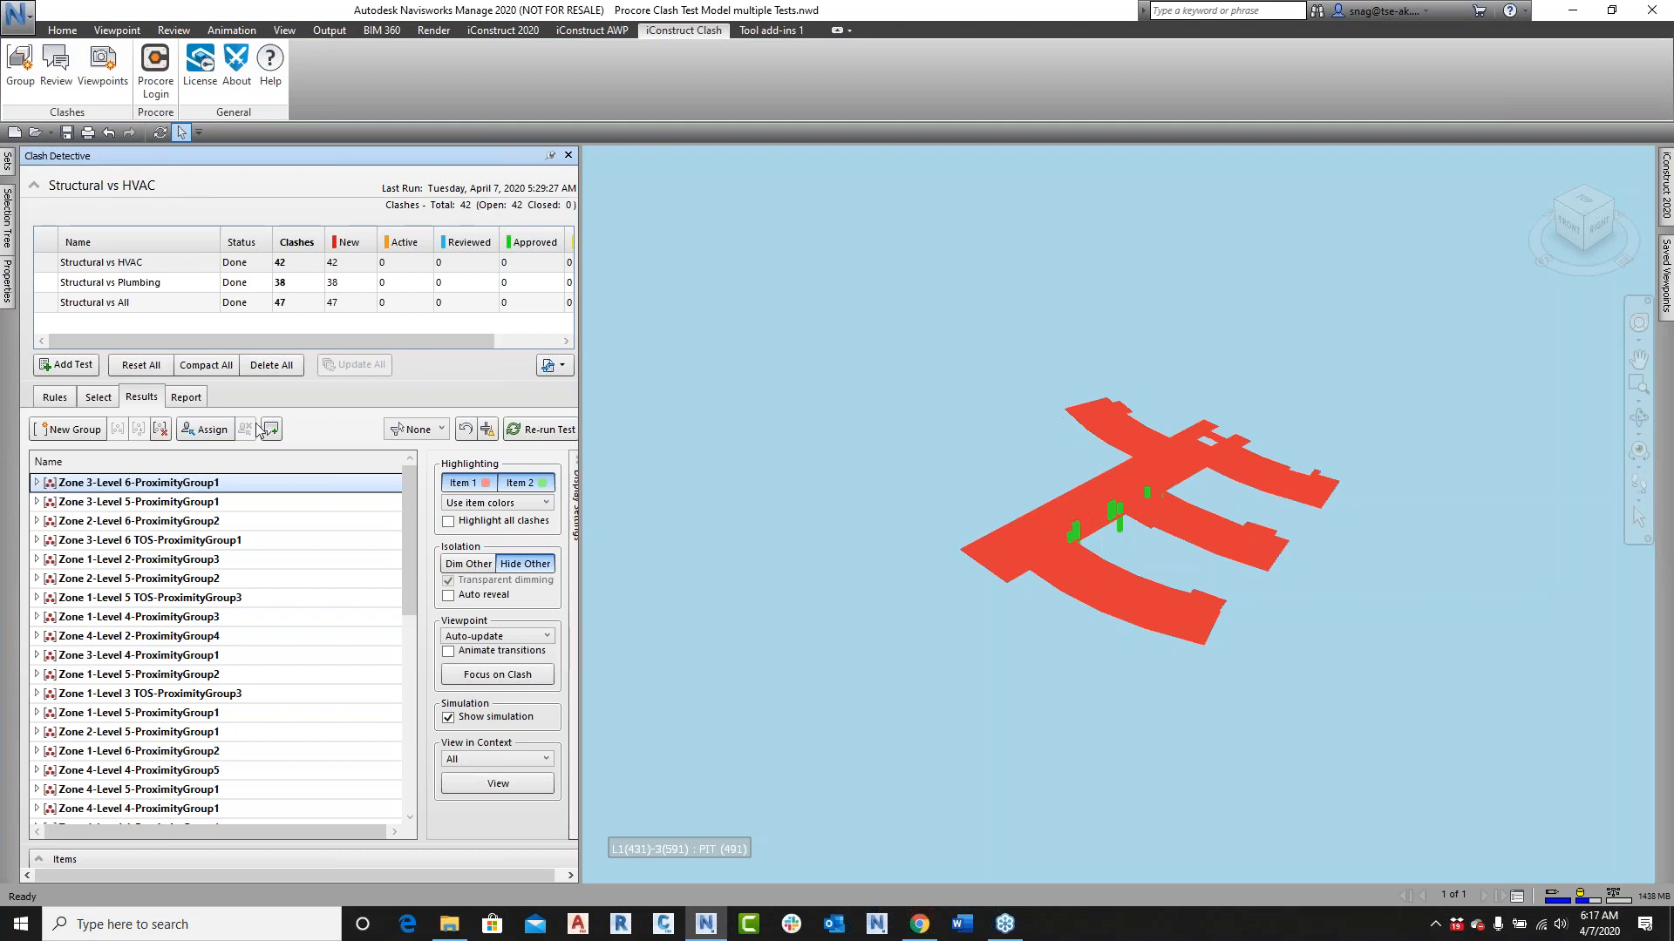
left_click(55, 396)
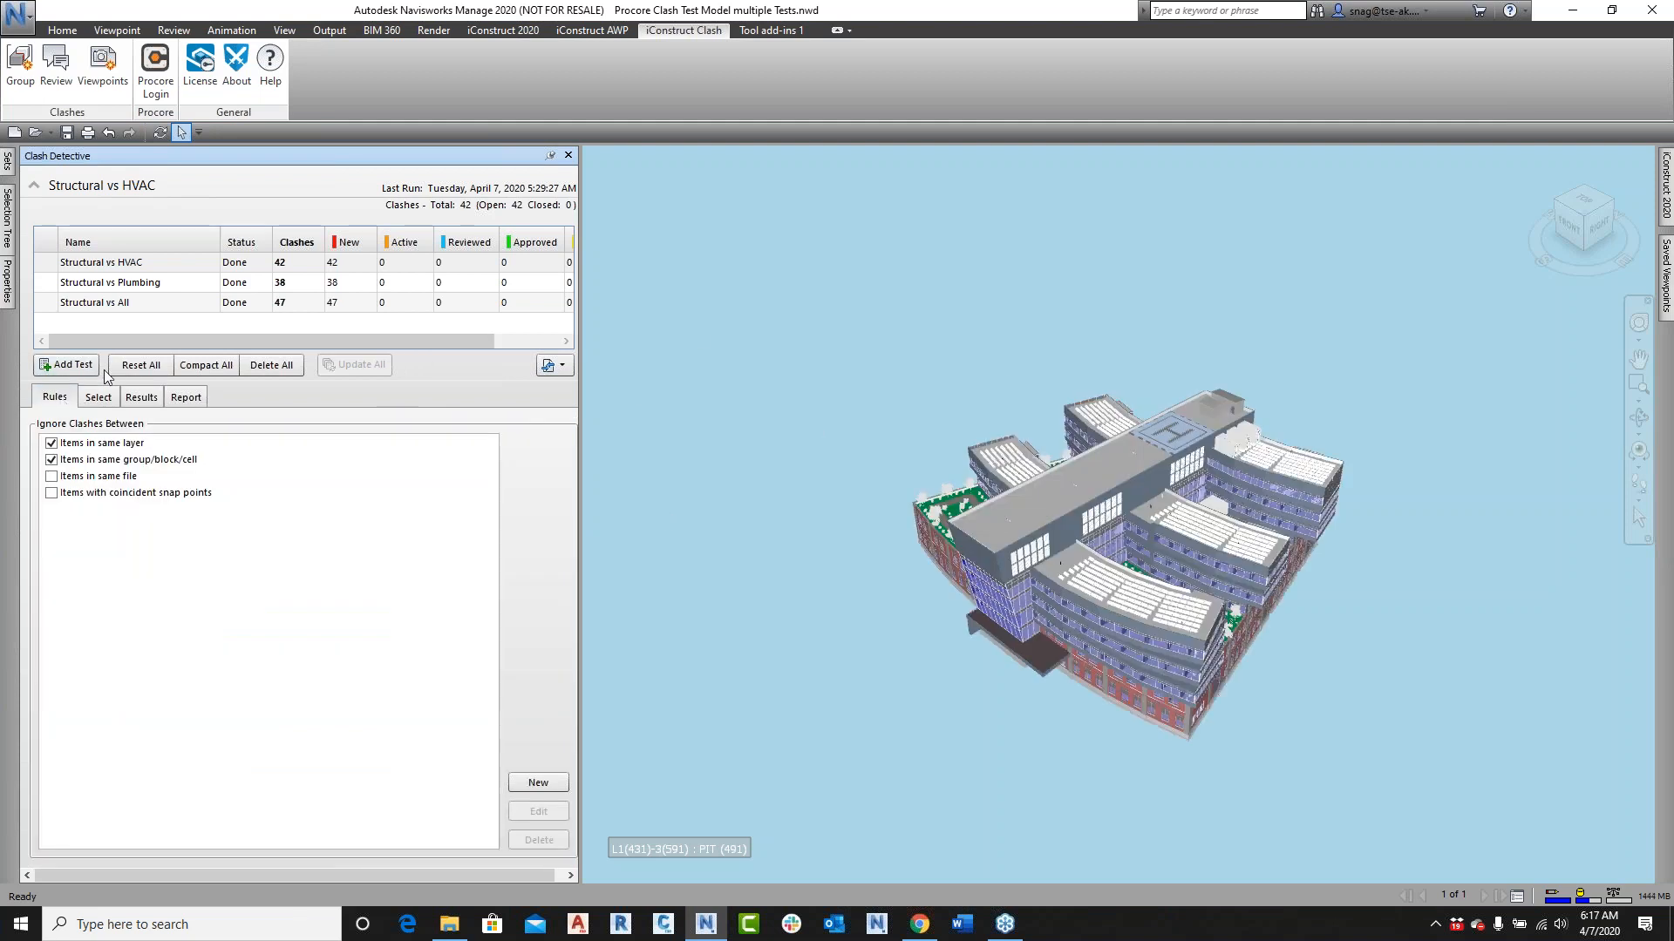
Step: Open iConstruct's clash Review tool, auto-hide Clash Detective, and widen the Name column so the group names fit
left_click(63, 74)
left_click(87, 103)
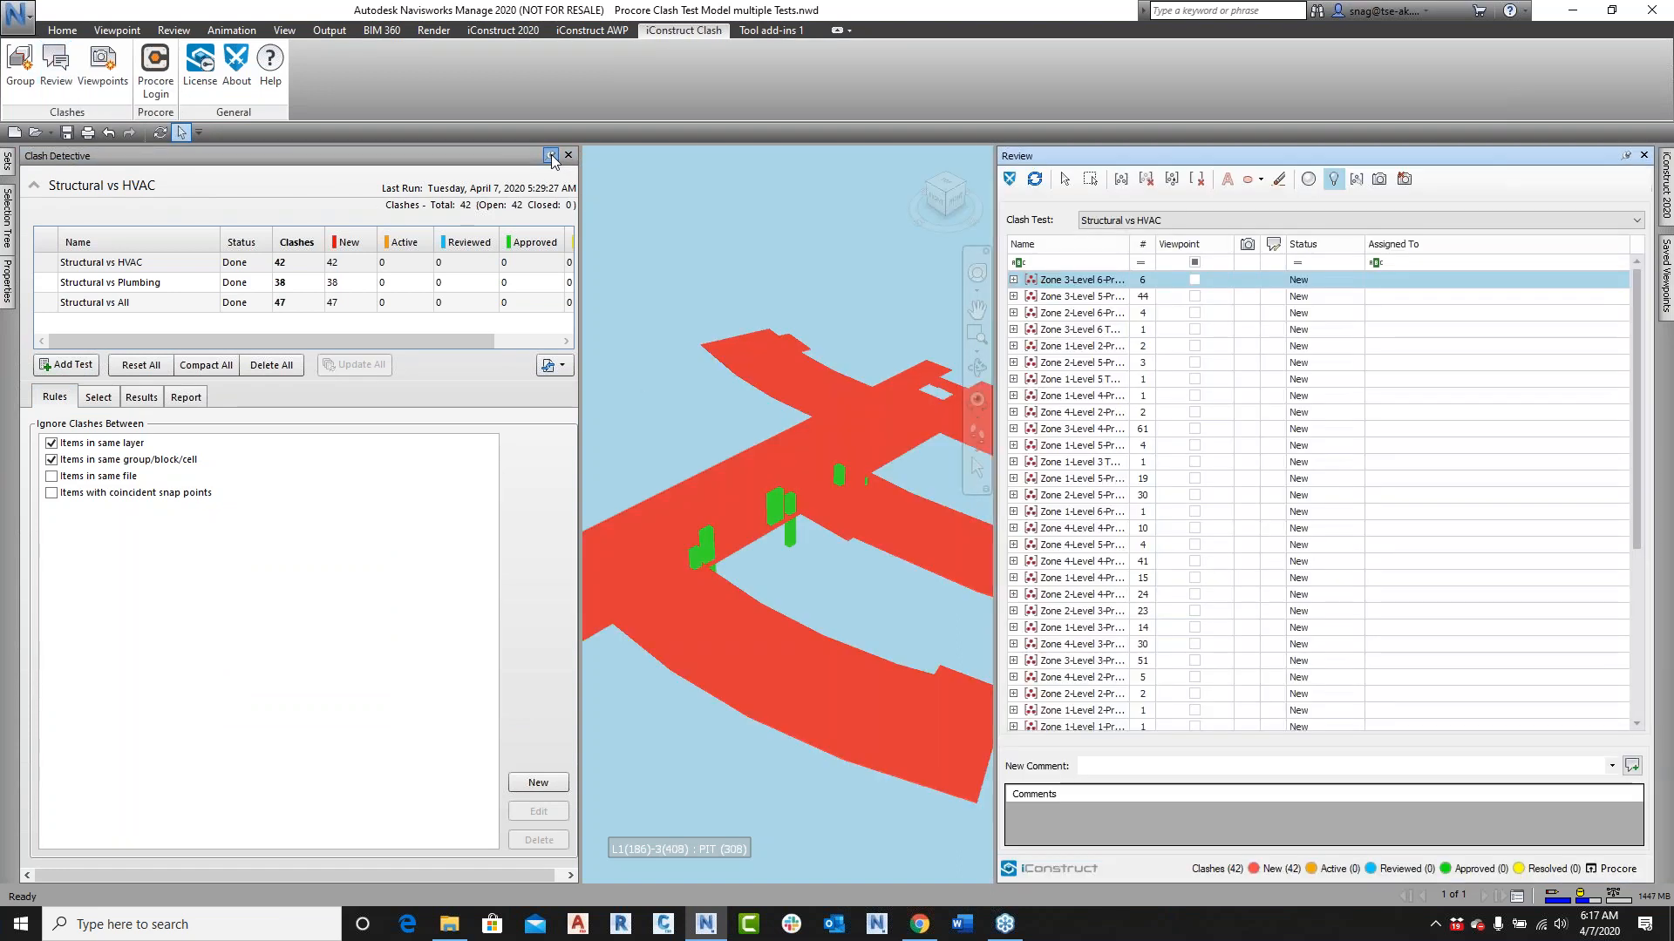
left_click(551, 155)
left_click_drag(1128, 241, 1182, 242)
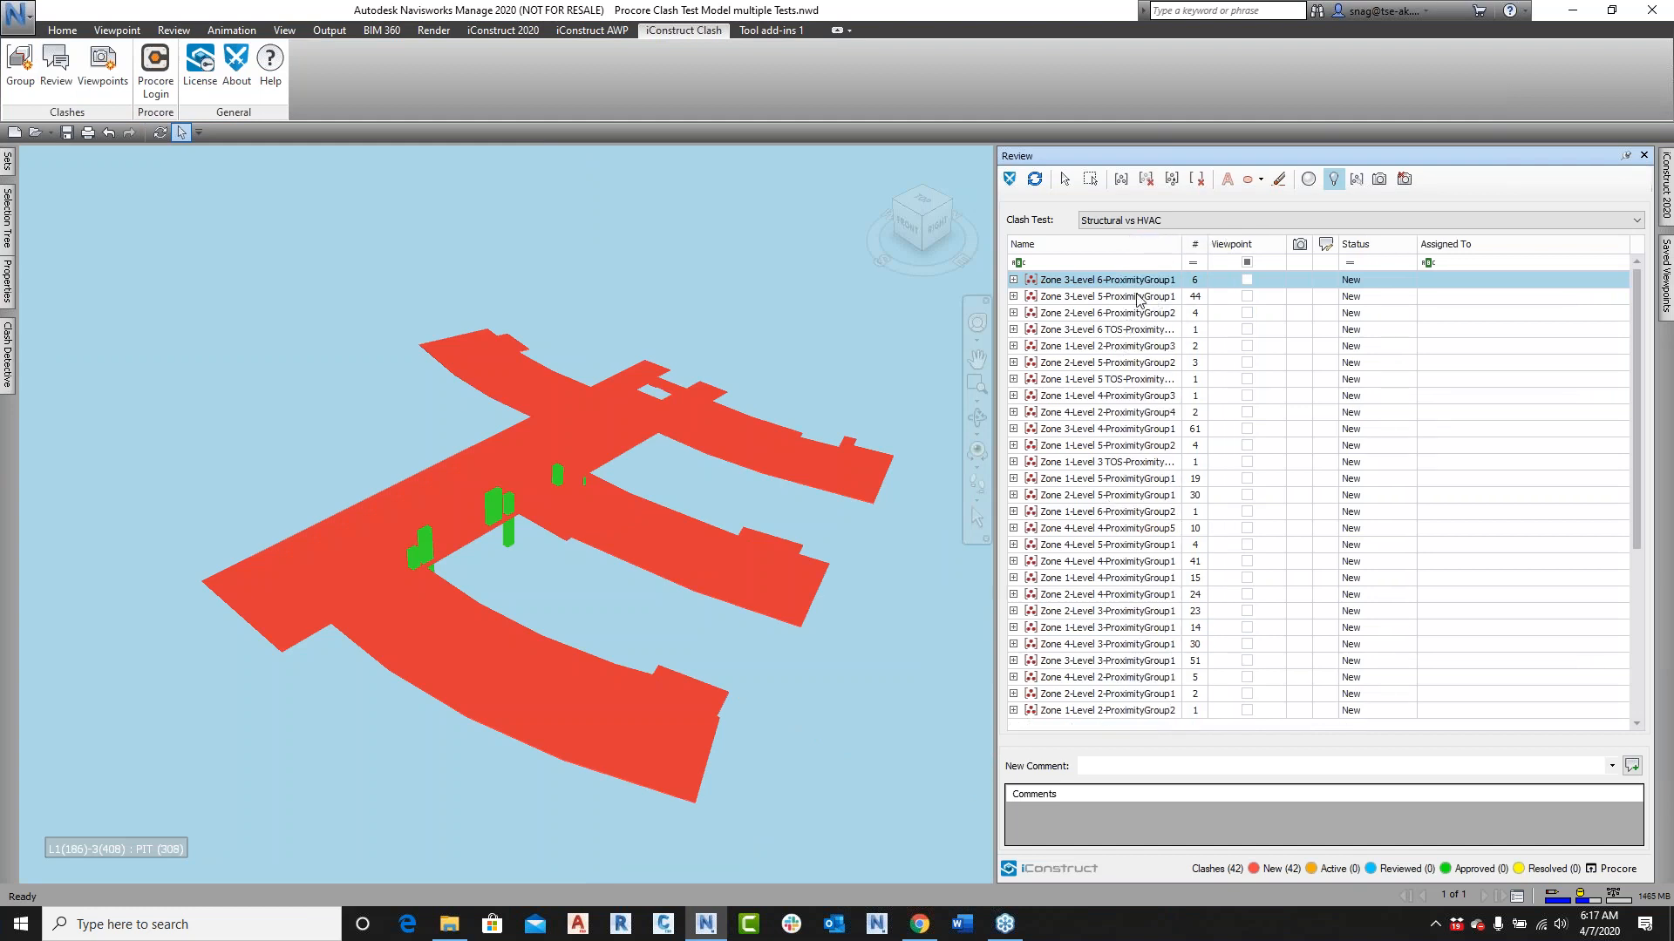
Step: Split the separate duct run with its crossing members, farthest along Zone 3-Level 5-ProximityGroup1, into a new clash group
left_click(1159, 296)
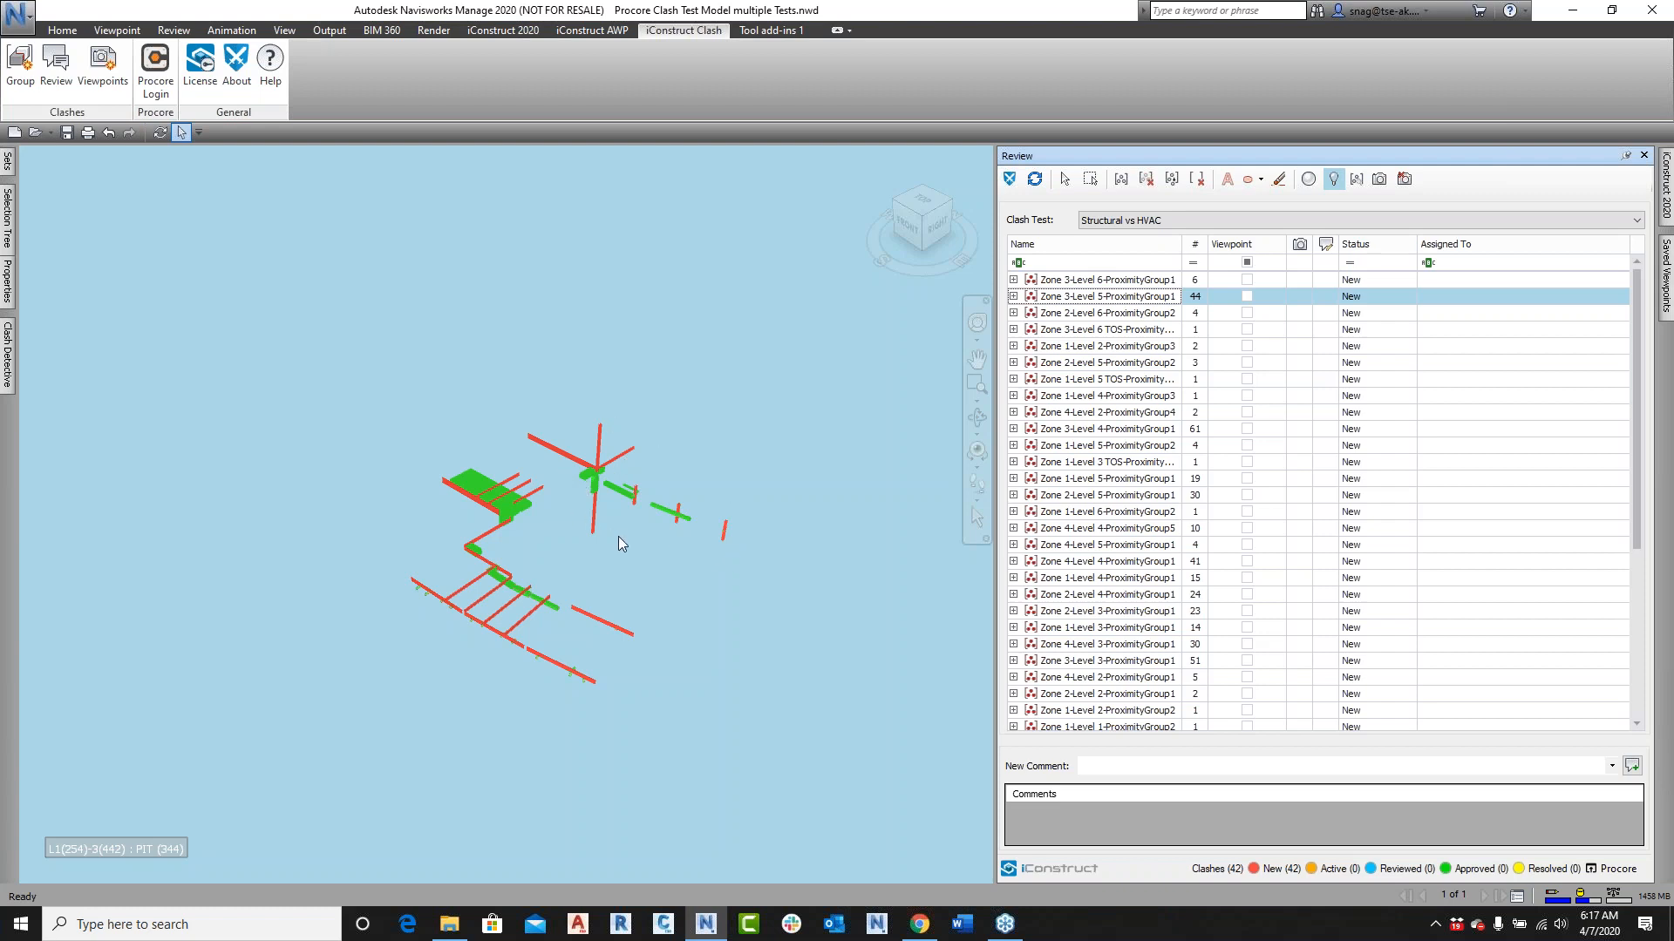
left_click_drag(565, 420, 776, 546)
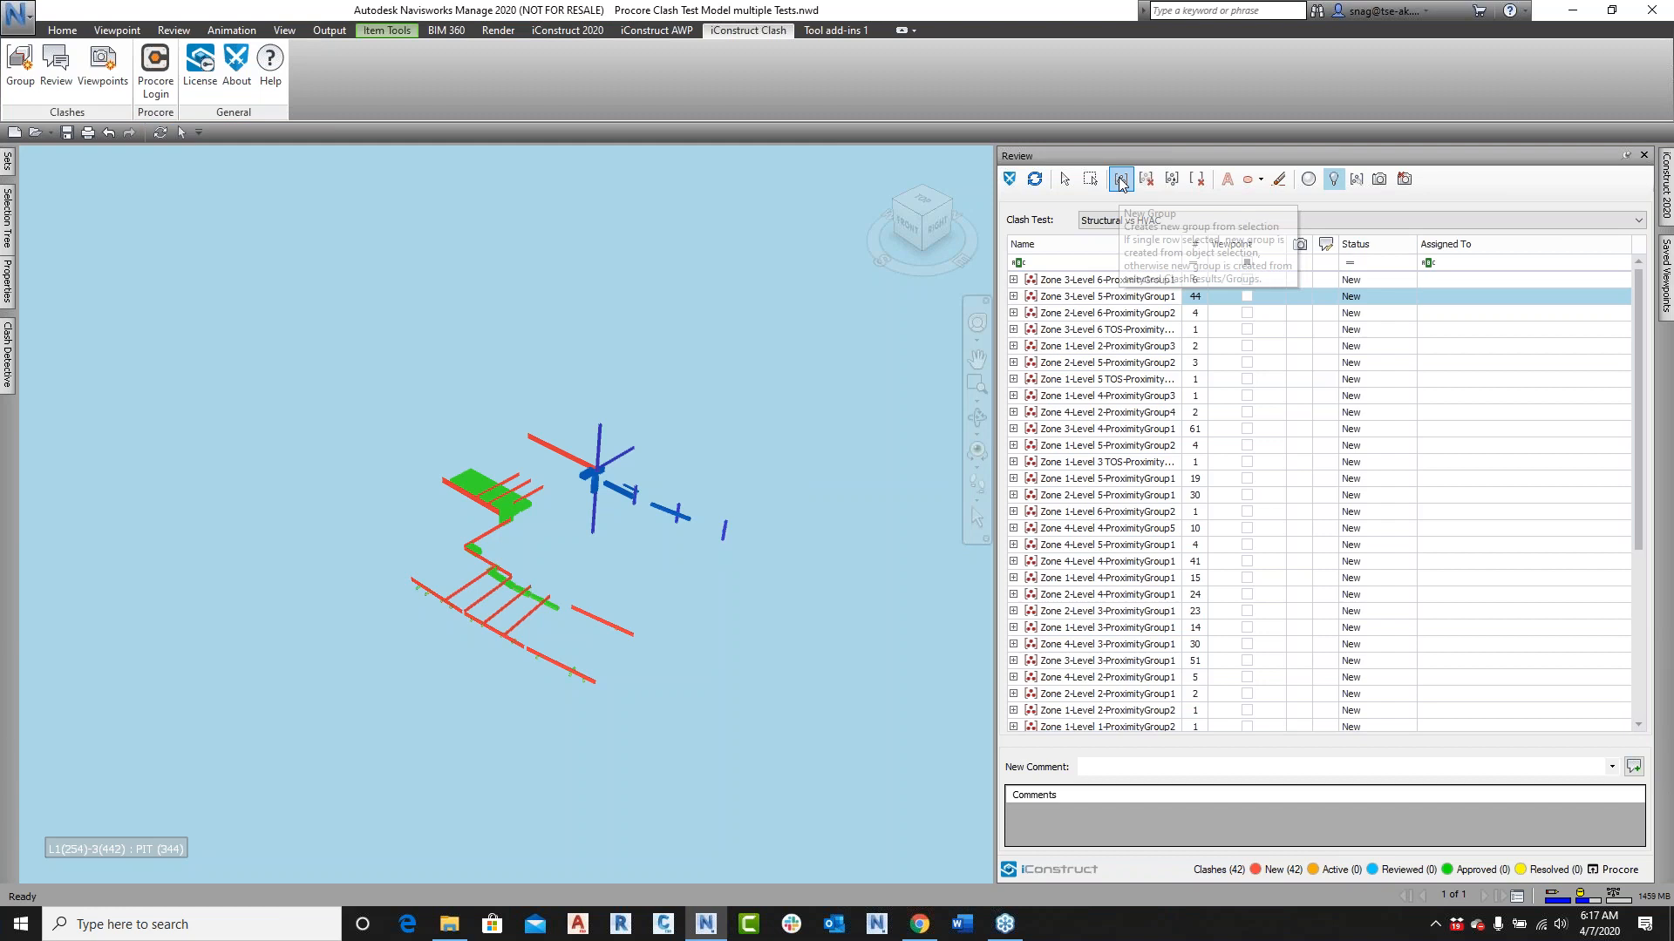
left_click(1121, 181)
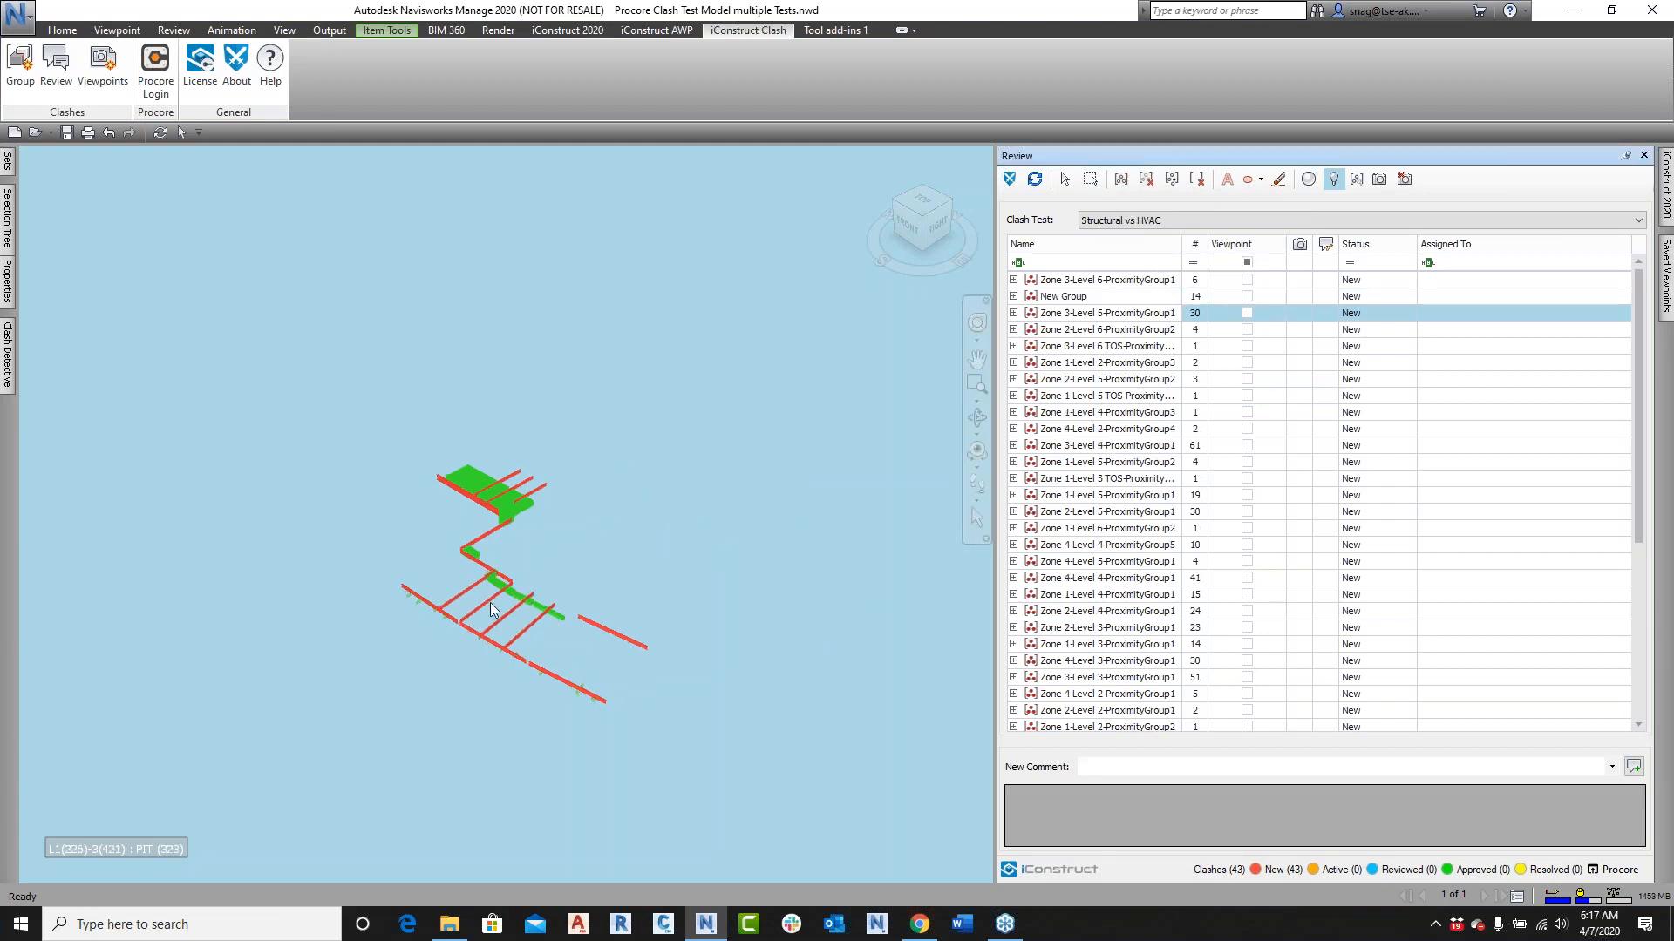
Step: Create another group from Zone 3-Level 5-ProximityGroup1 for the middle duct run and the parallel beams crossing it
scroll(490, 603, "up", 5)
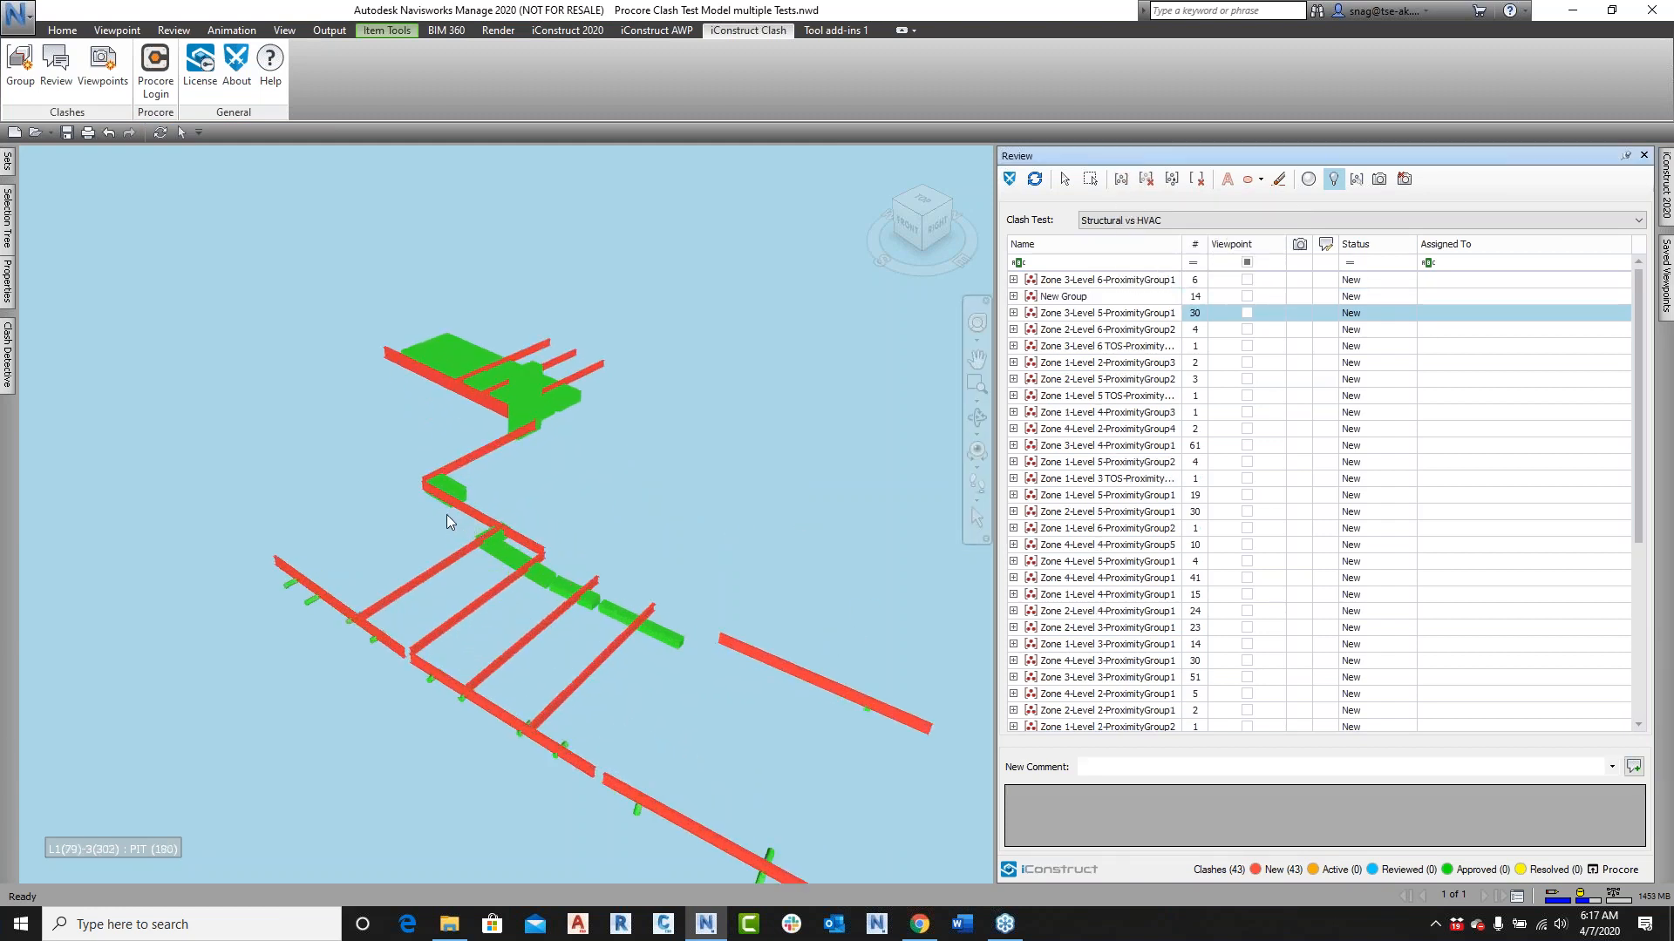
left_click_drag(446, 515, 704, 668)
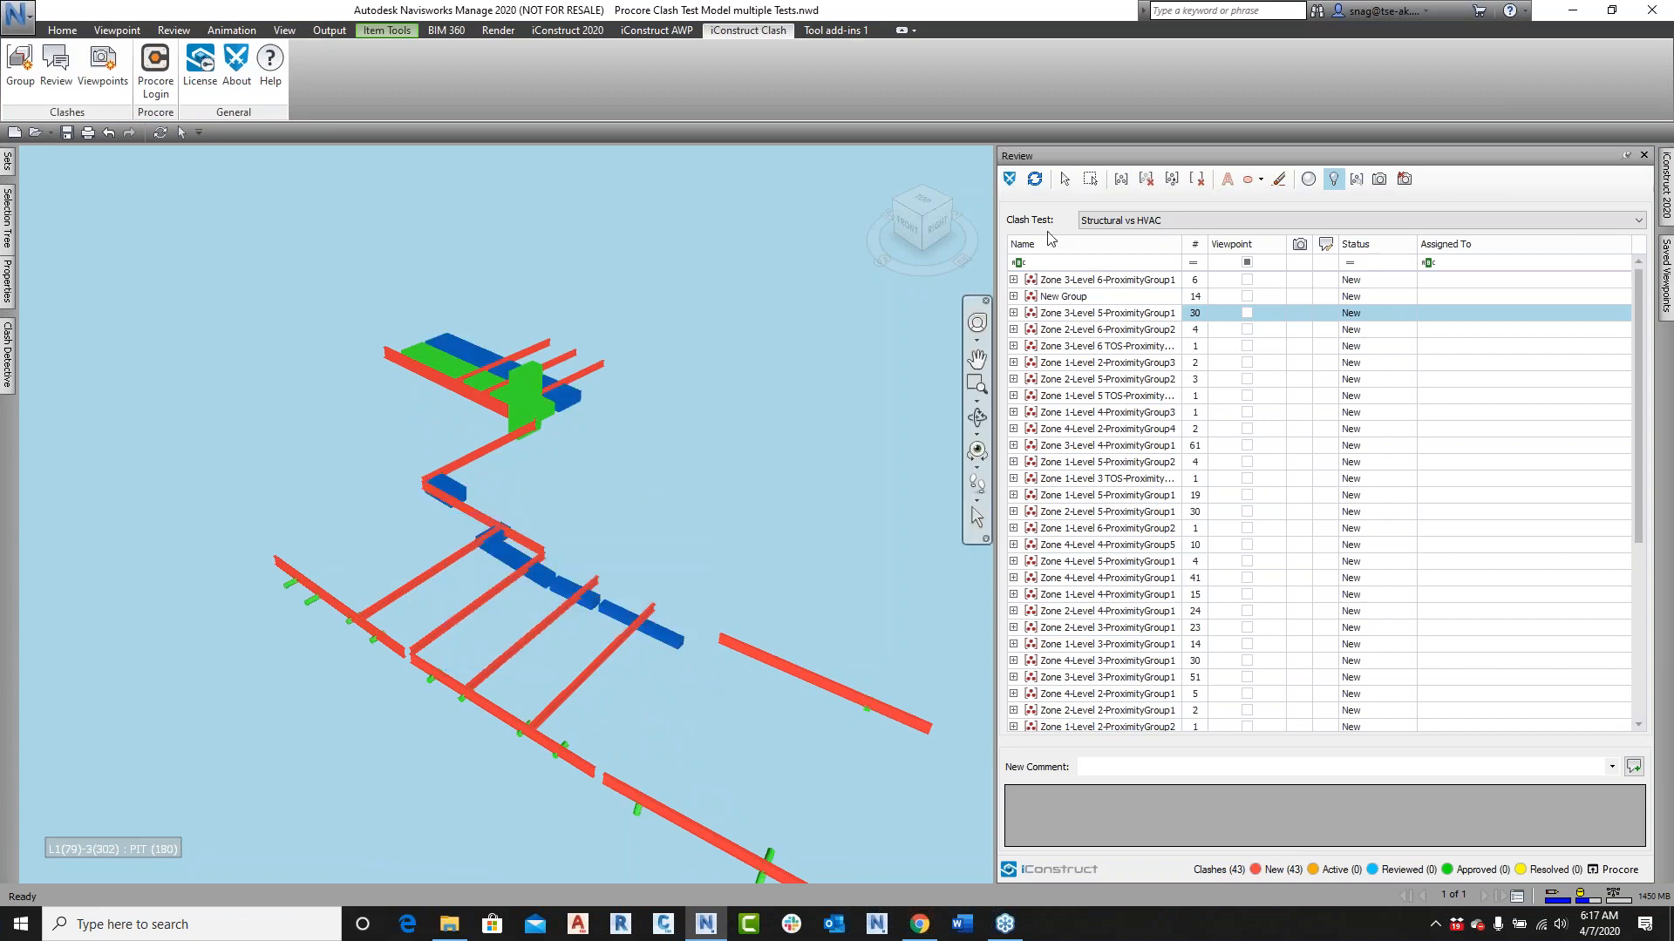
left_click(1126, 177)
right_click(588, 595)
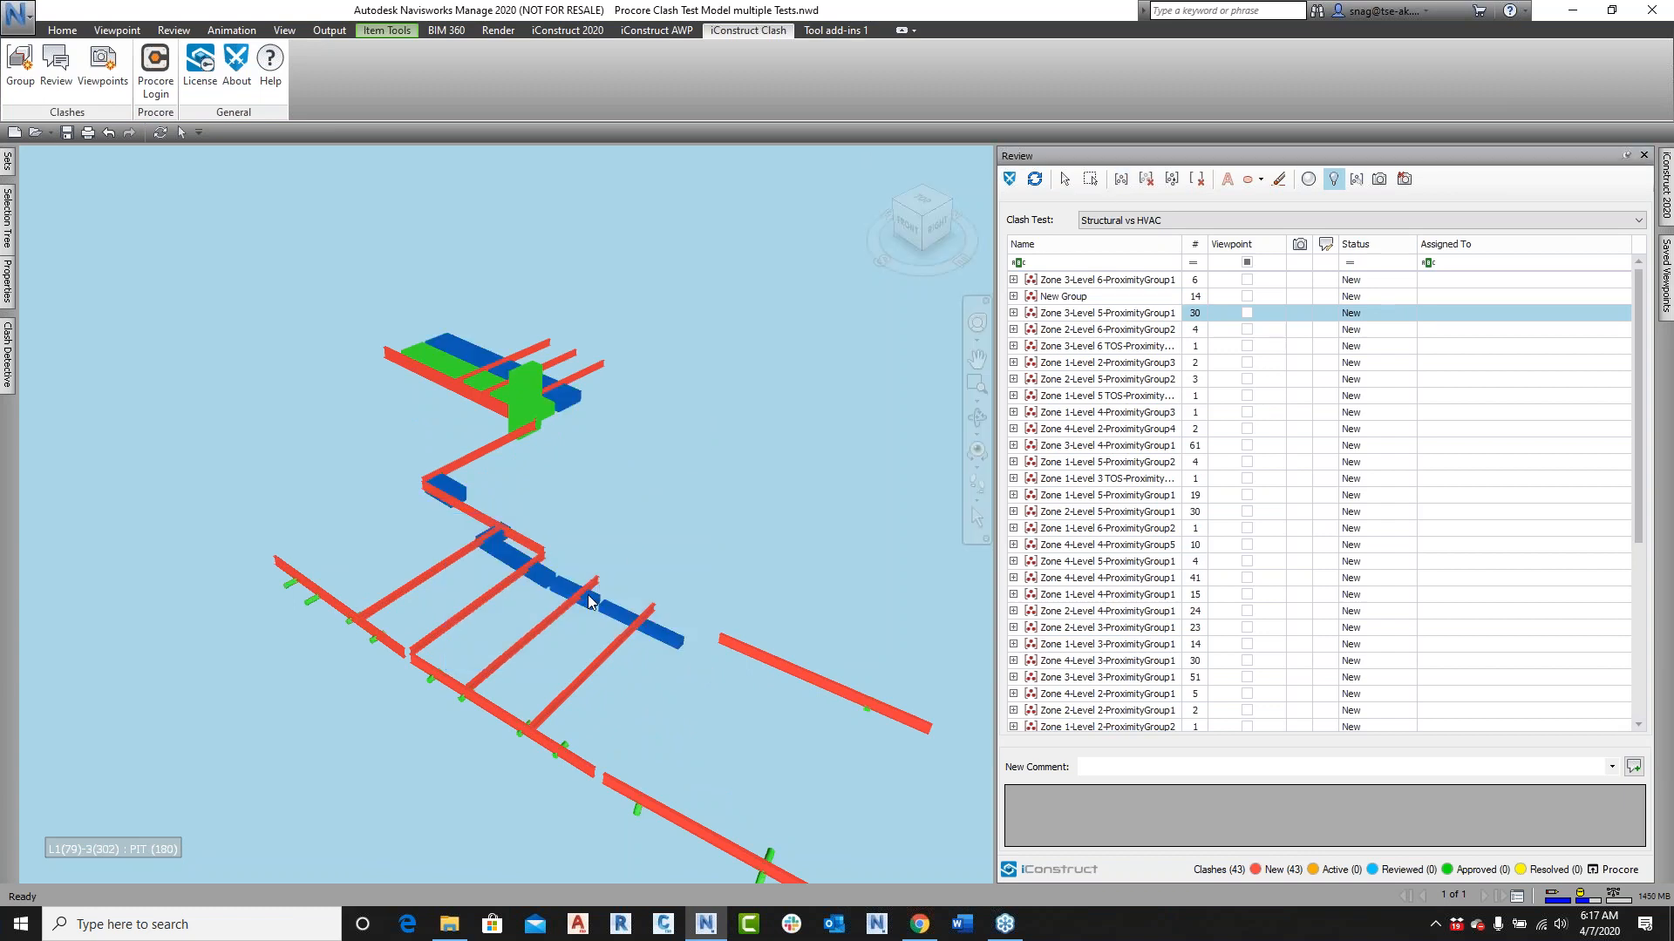
left_click(573, 516)
left_click_drag(454, 514, 712, 664)
left_click(1121, 179)
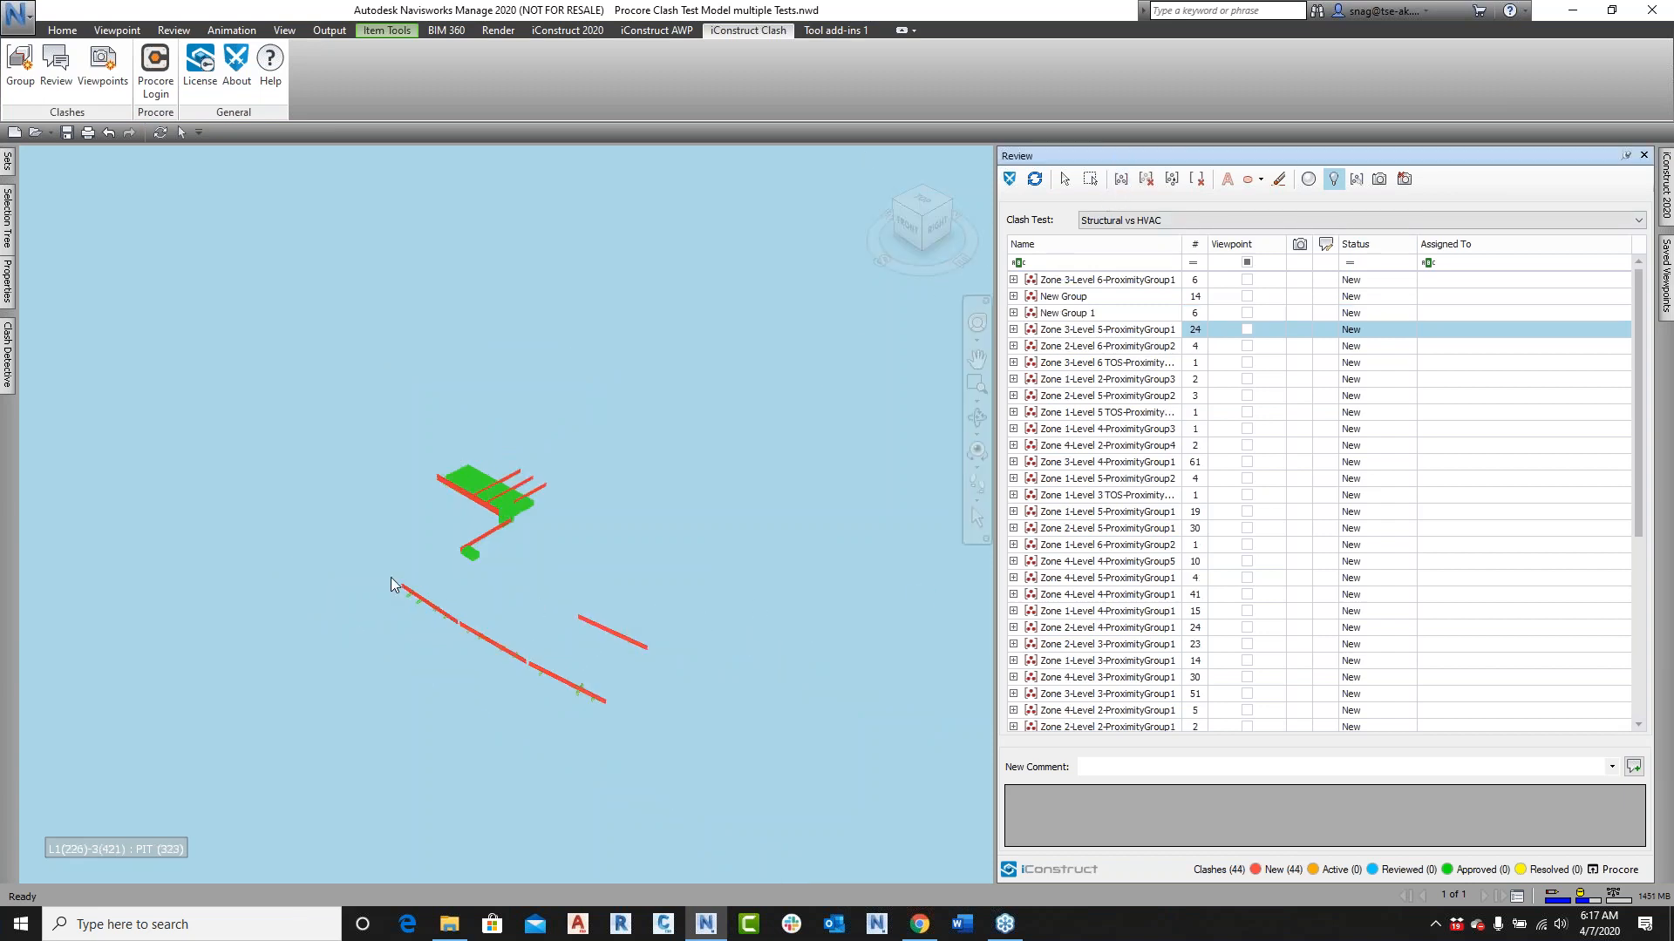
Step: Create a third group from Zone 3-Level 5-ProximityGroup1 for the long curved run and the short straight run beside it
left_click_drag(388, 583, 723, 746)
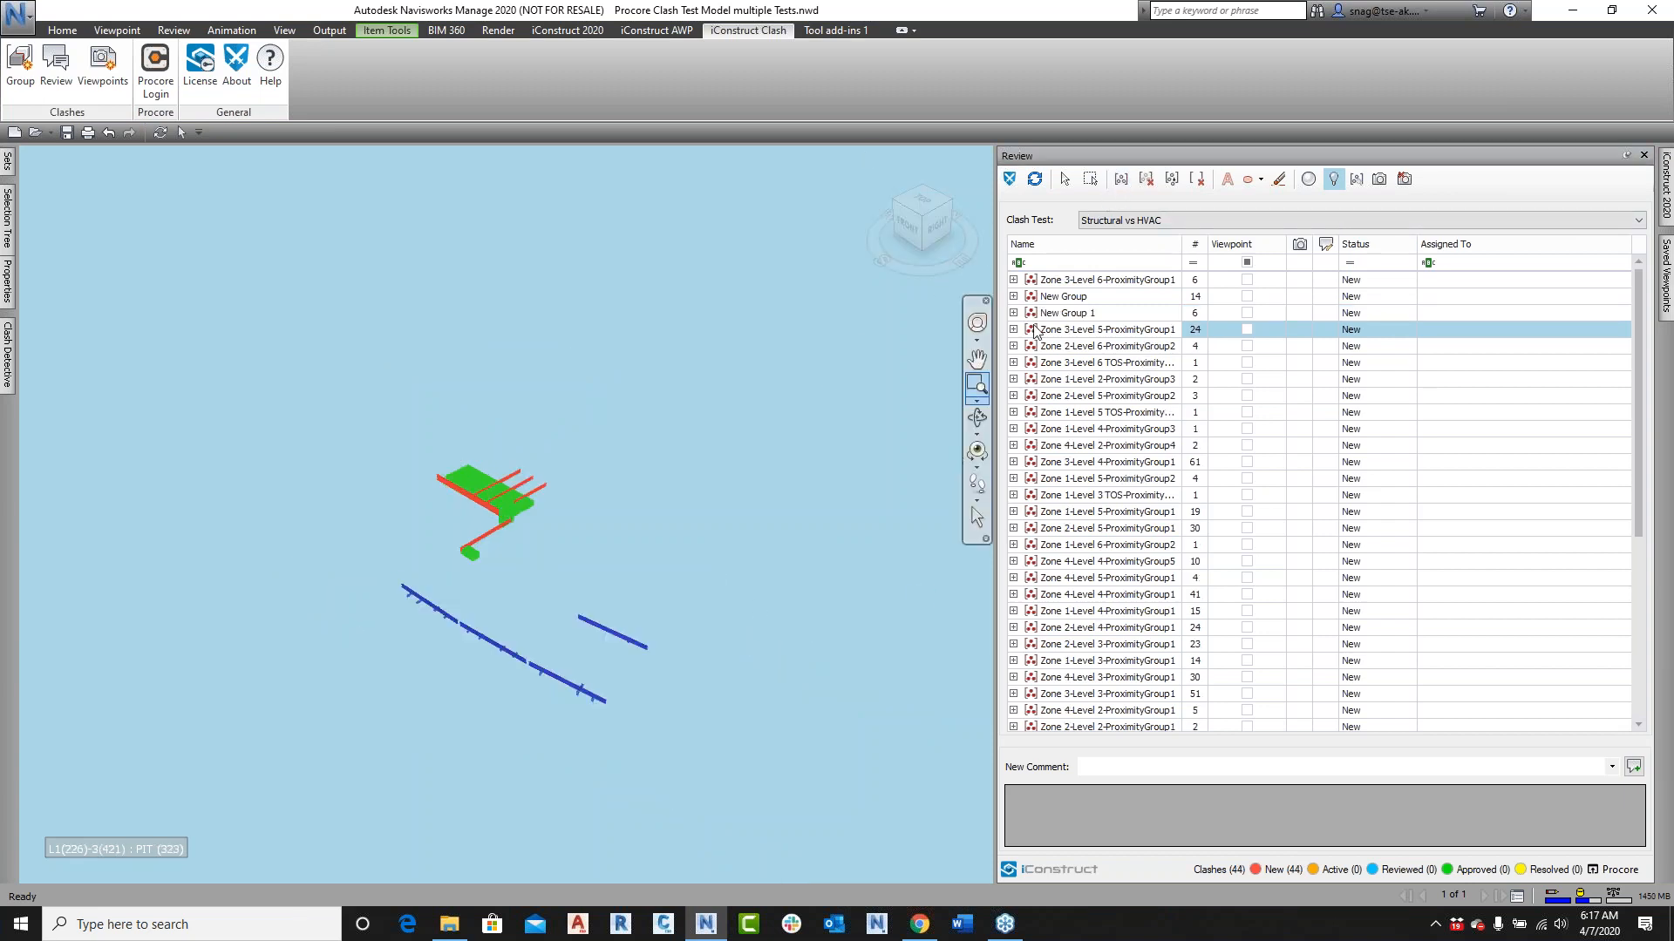
left_click(1121, 180)
left_click(1120, 180)
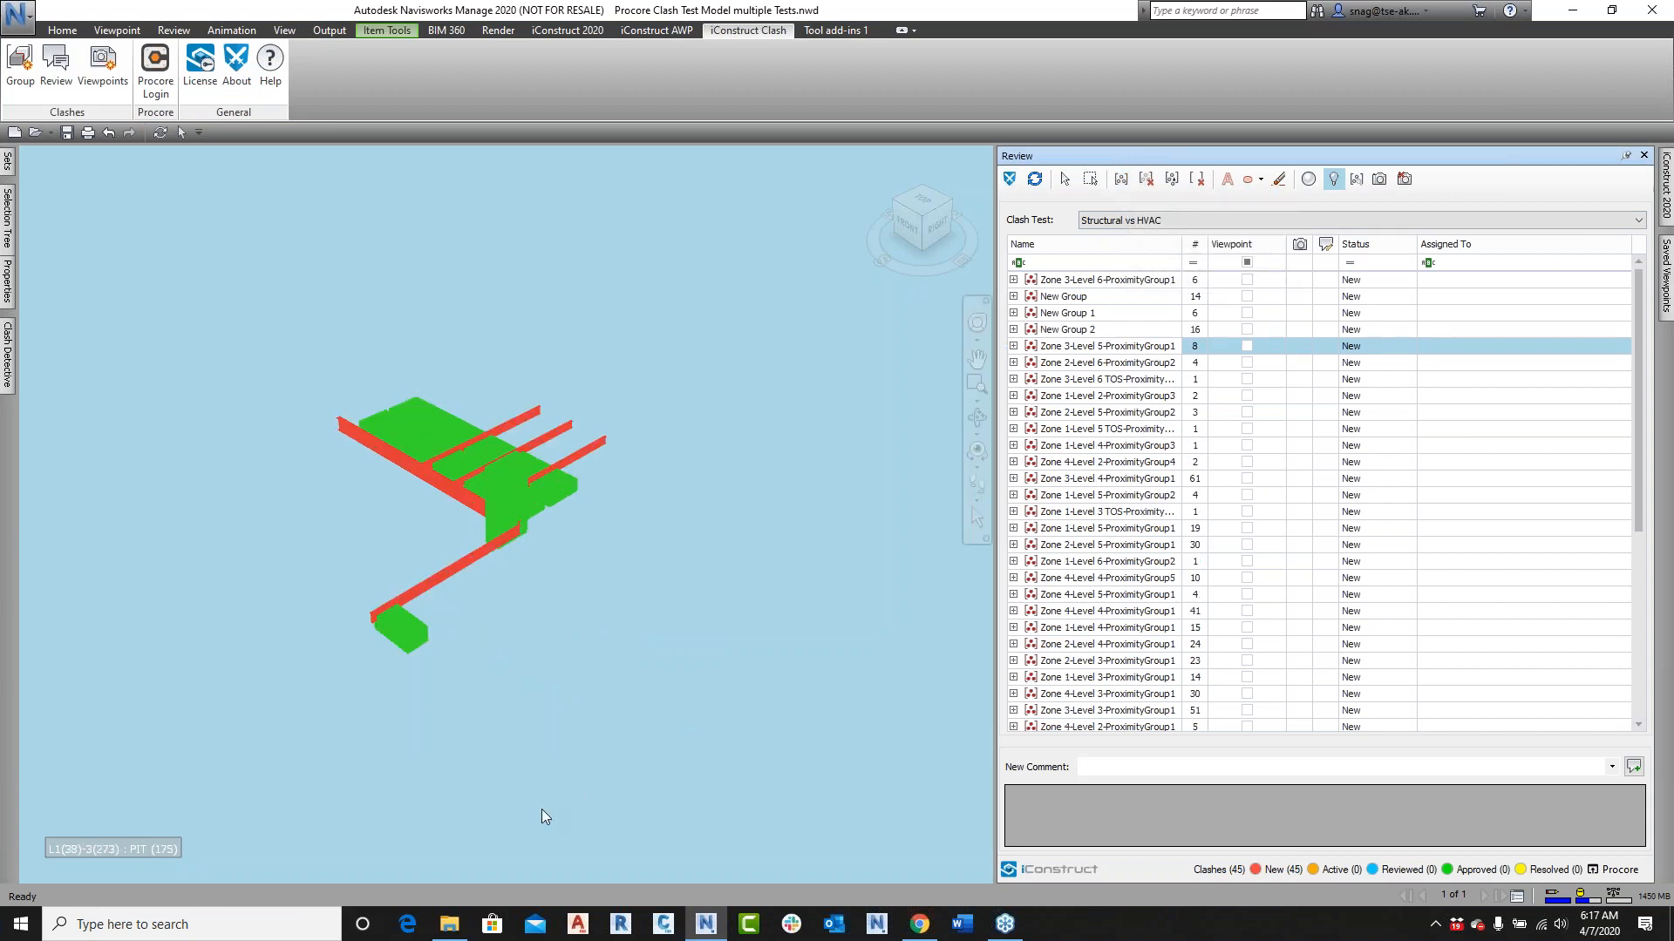
Step: Examine the clashing items contained in New Group and New Group 1
left_click(1096, 316)
left_click(1090, 297)
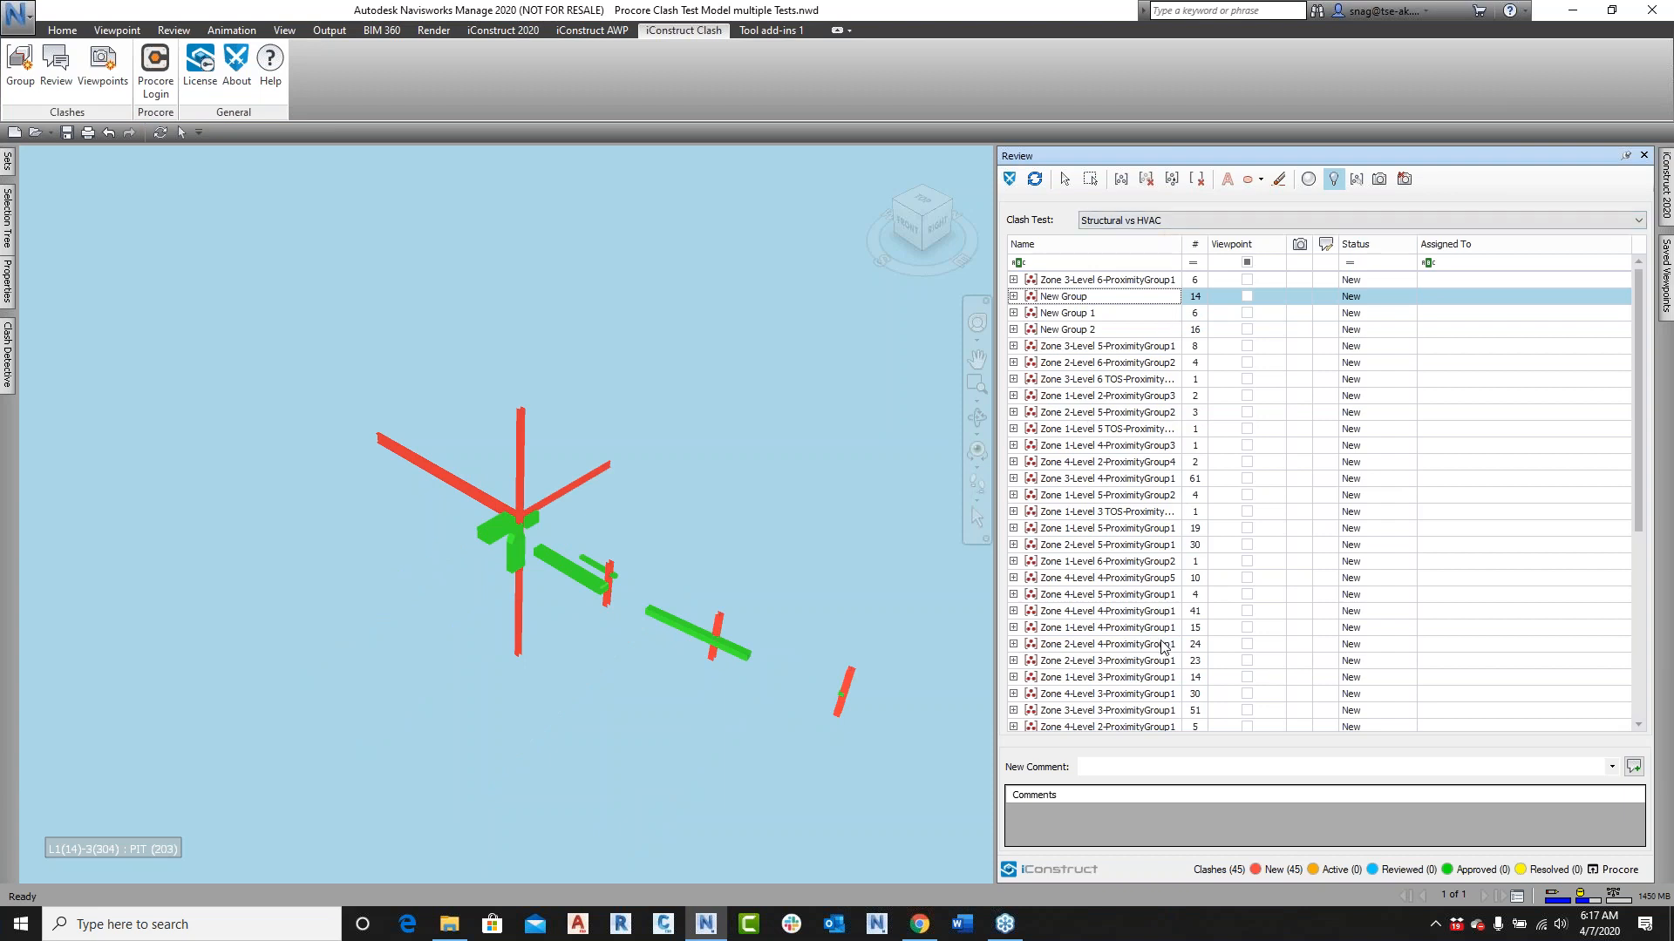
double_click(1079, 297)
left_click(1090, 314)
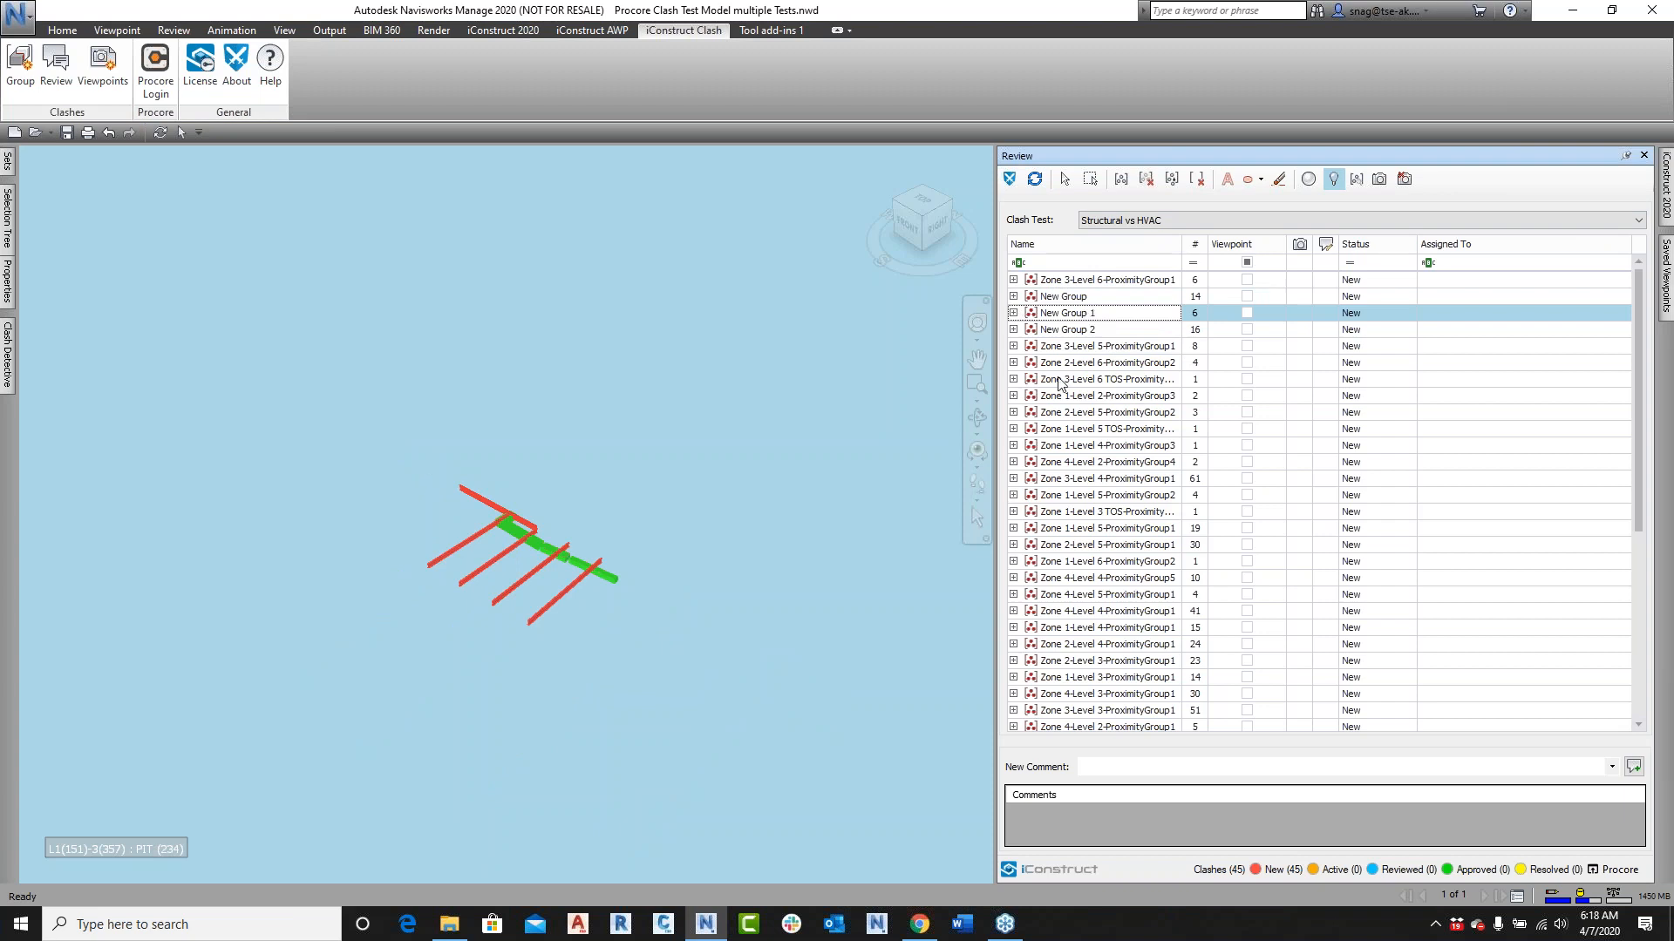
Step: Redline New Group with an ellipse around its clashing ducts and members, and the text "Testing" inside it
left_click(1082, 297)
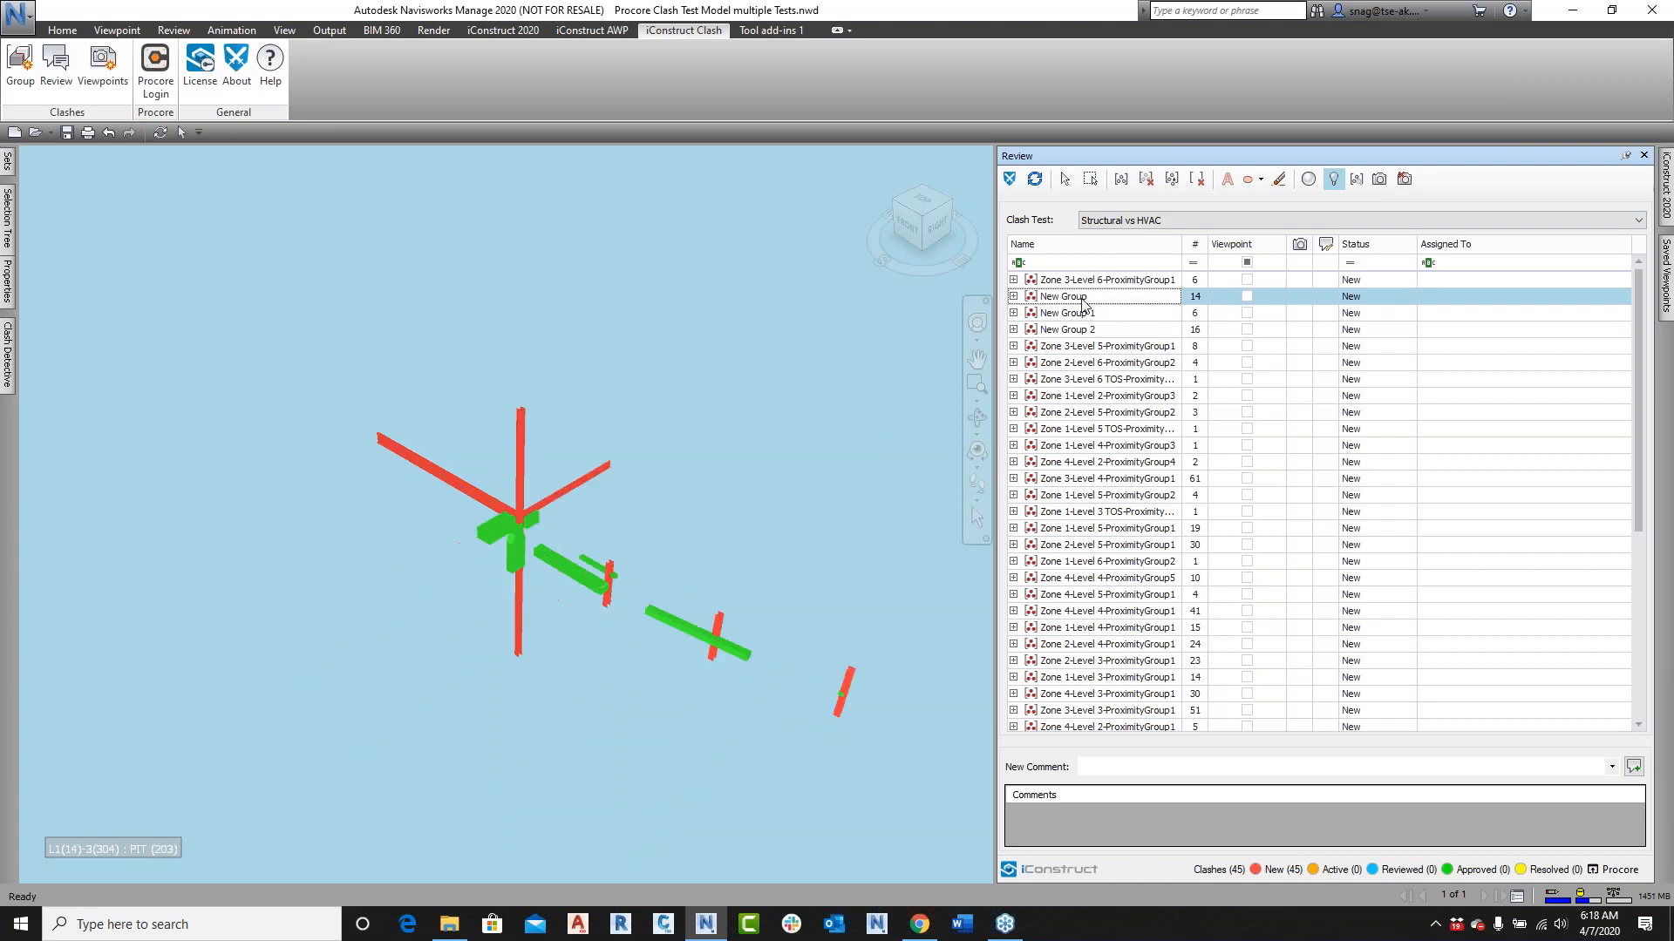
left_click(1247, 181)
left_click_drag(446, 409, 896, 748)
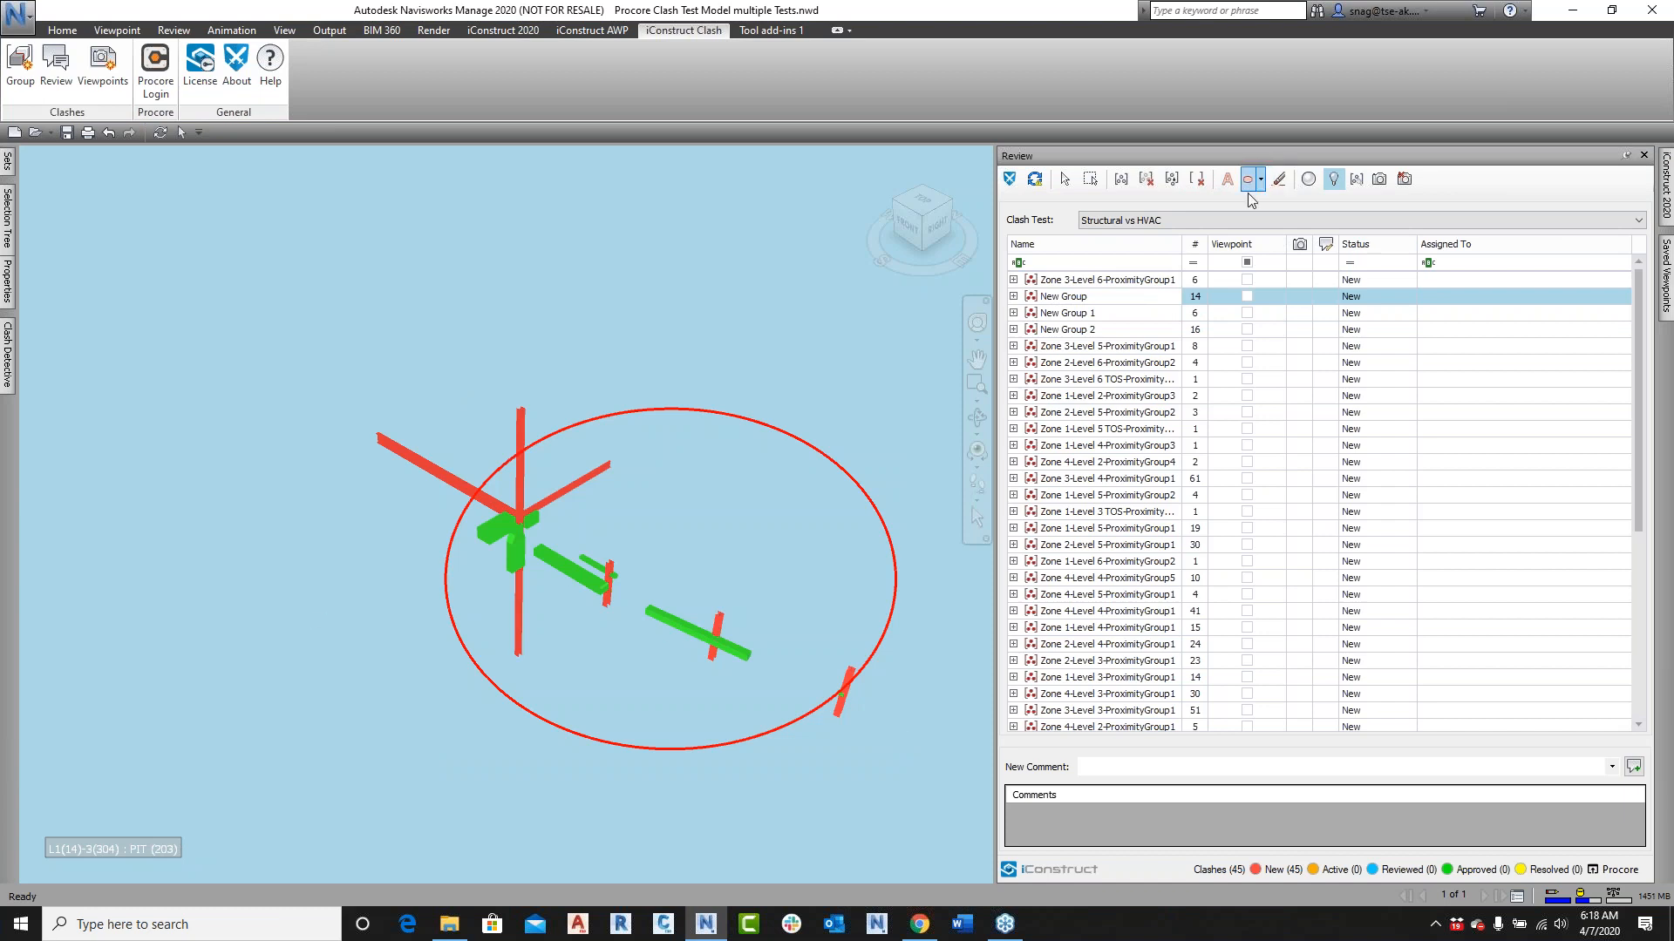
left_click(679, 500)
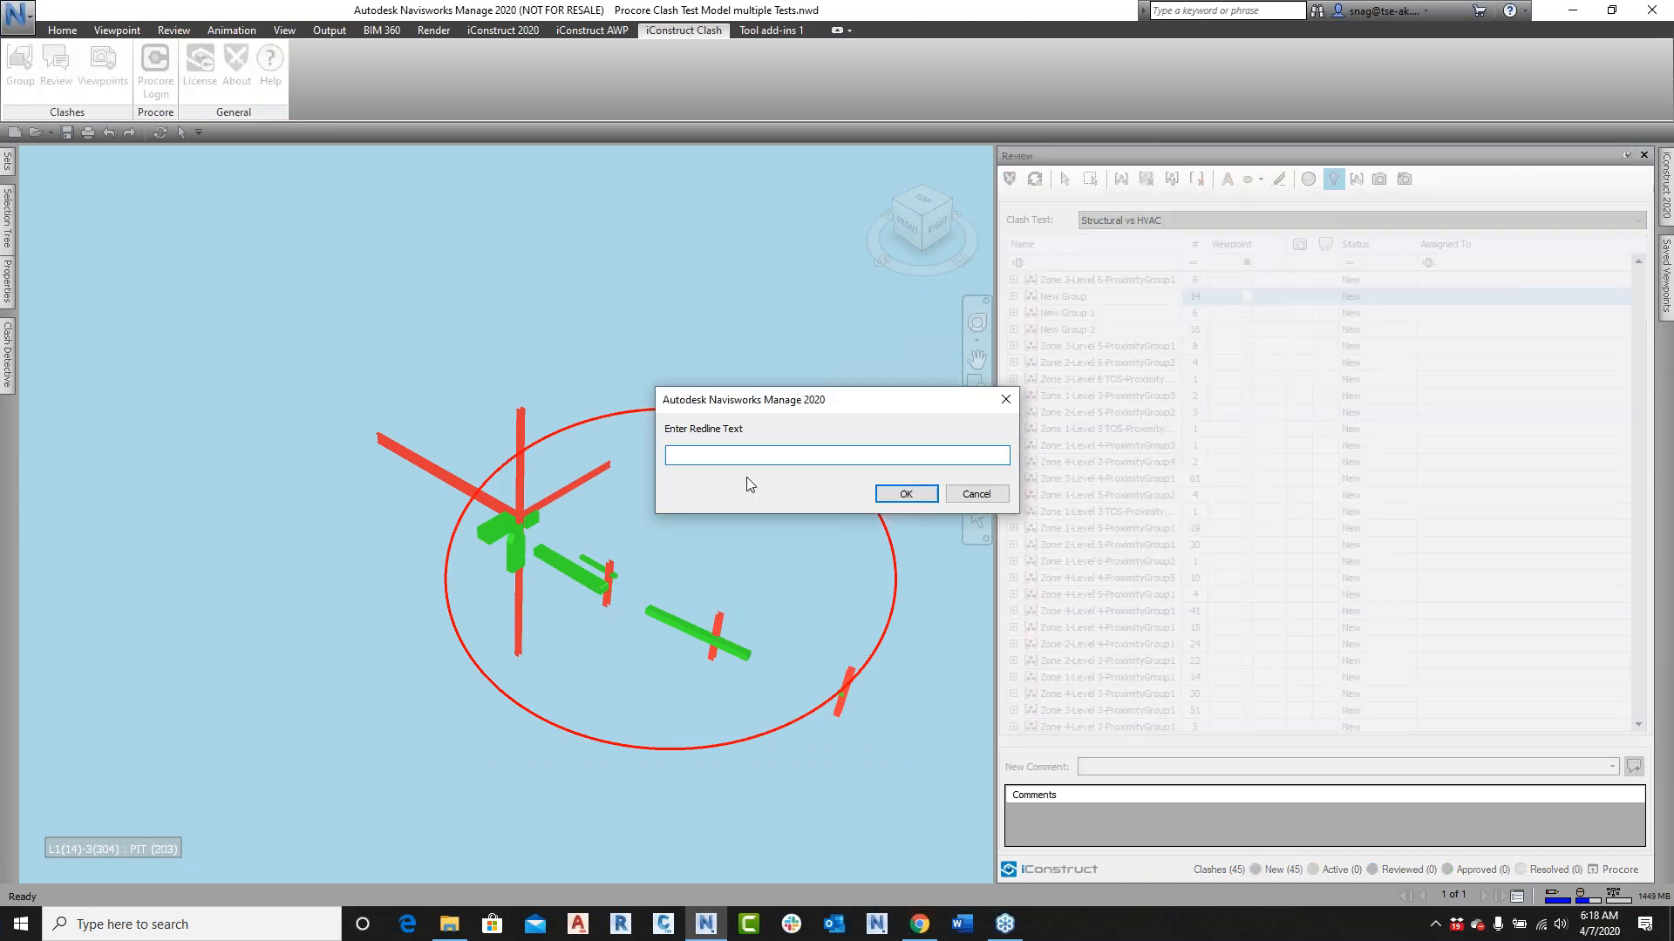
type("Testing")
left_click(903, 495)
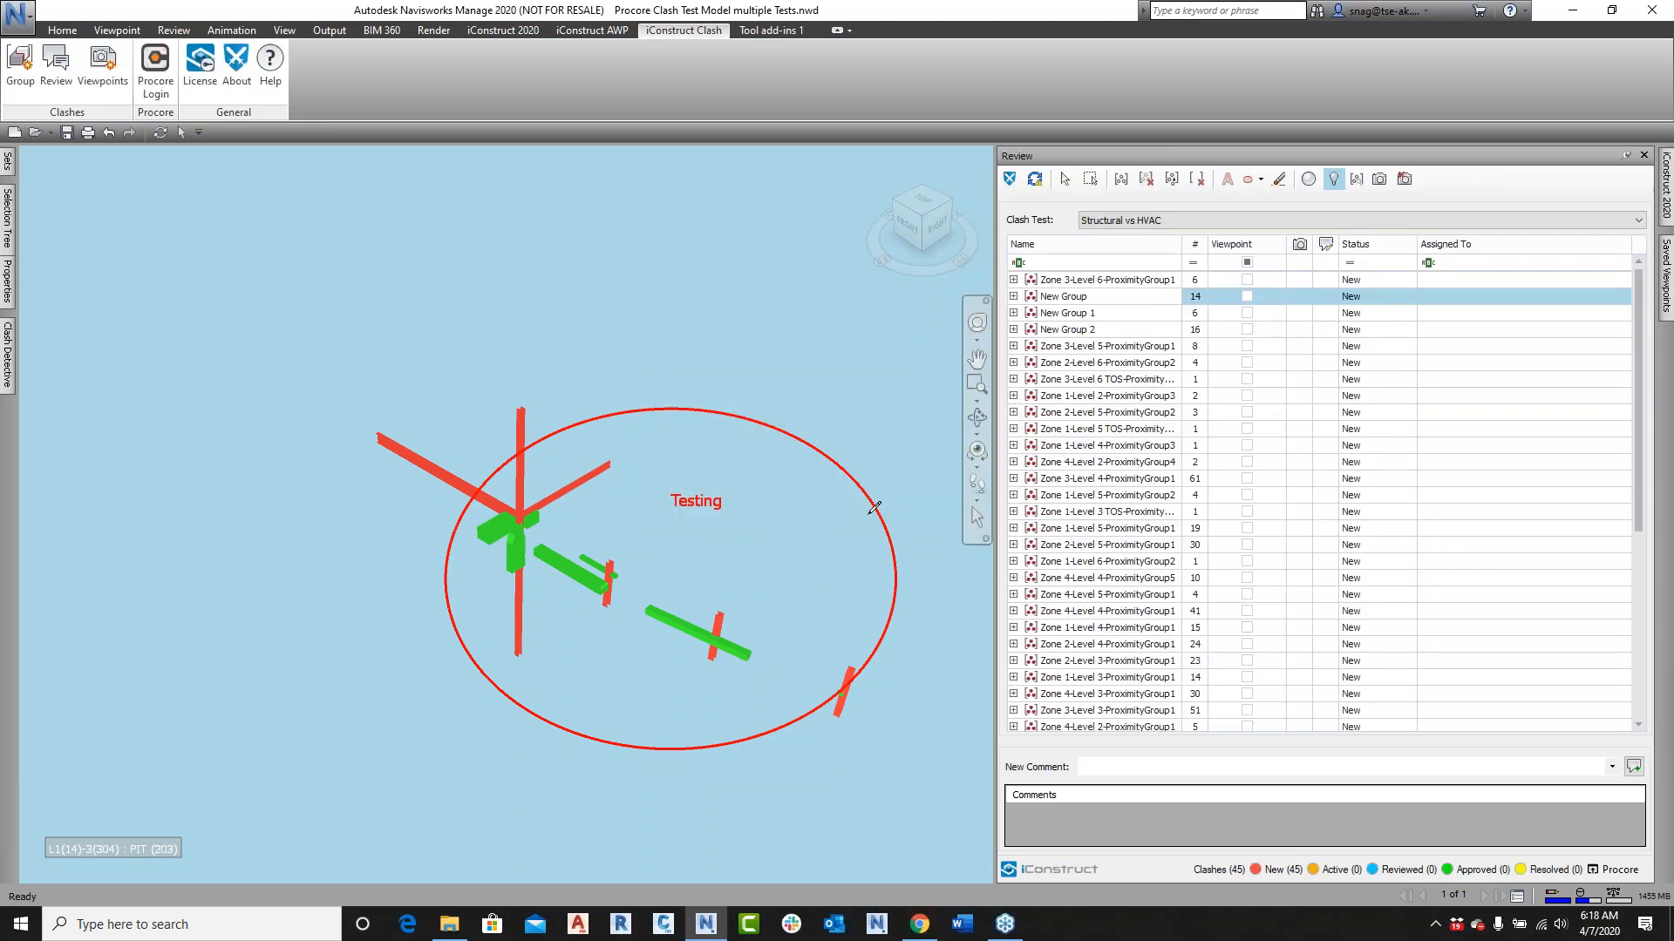
left_click(1066, 299)
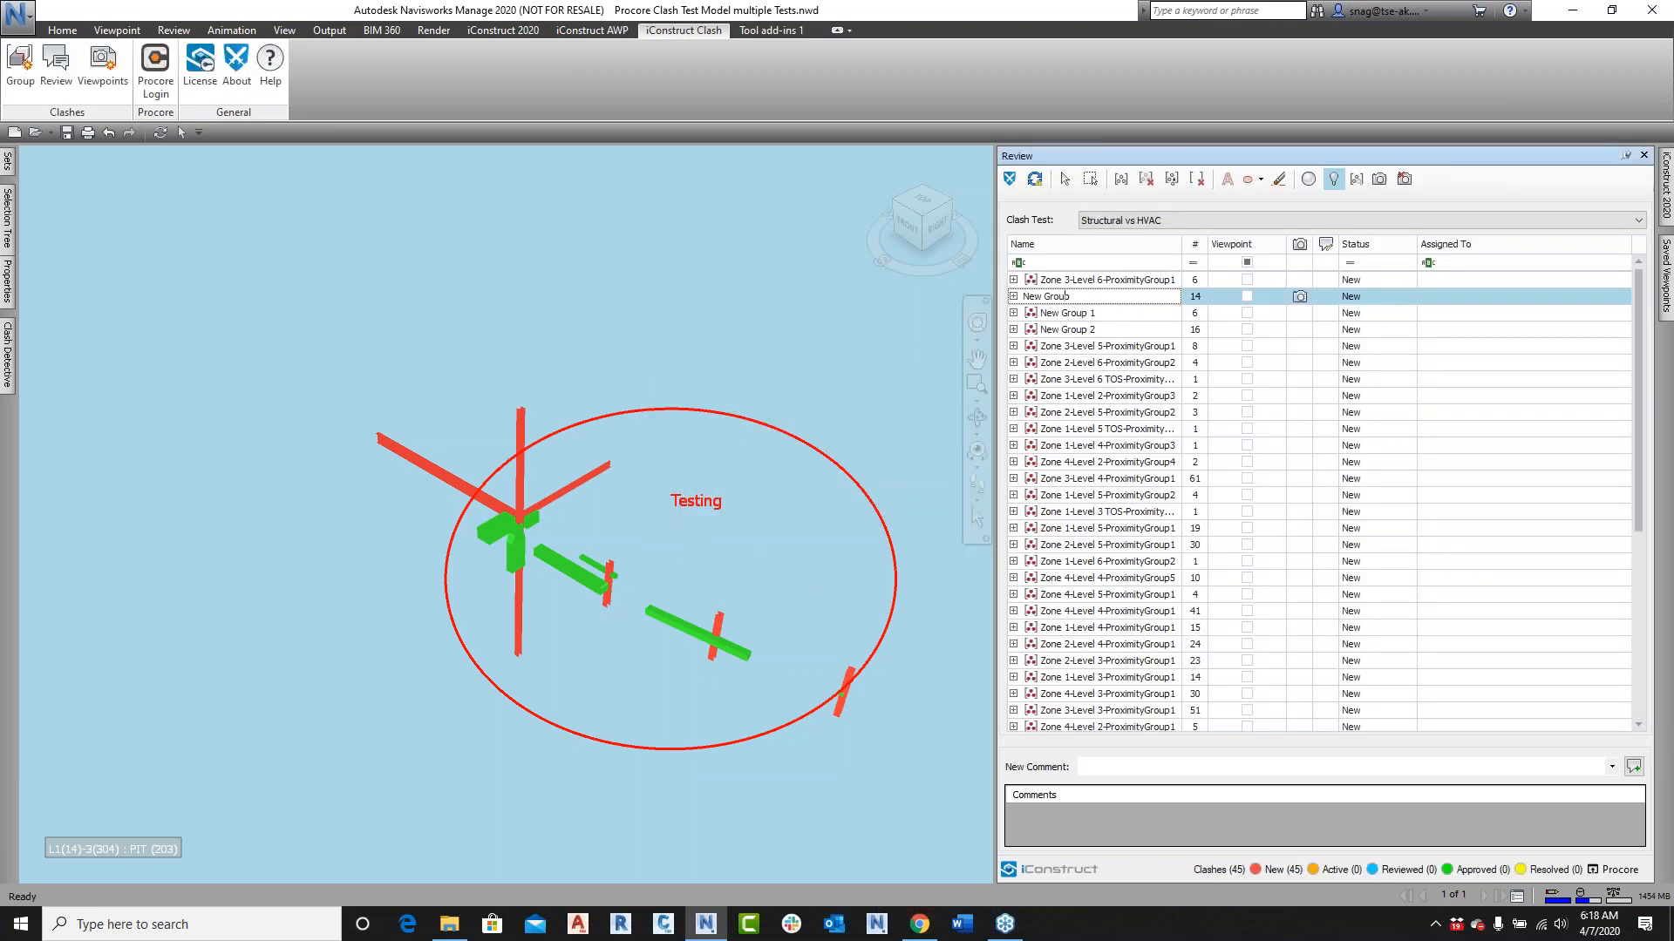
Step: Set the five groups from New Group through Zone 2-Level 6-ProximityGroup2 to Reviewed and mark them for viewpoints
left_click(1072, 363)
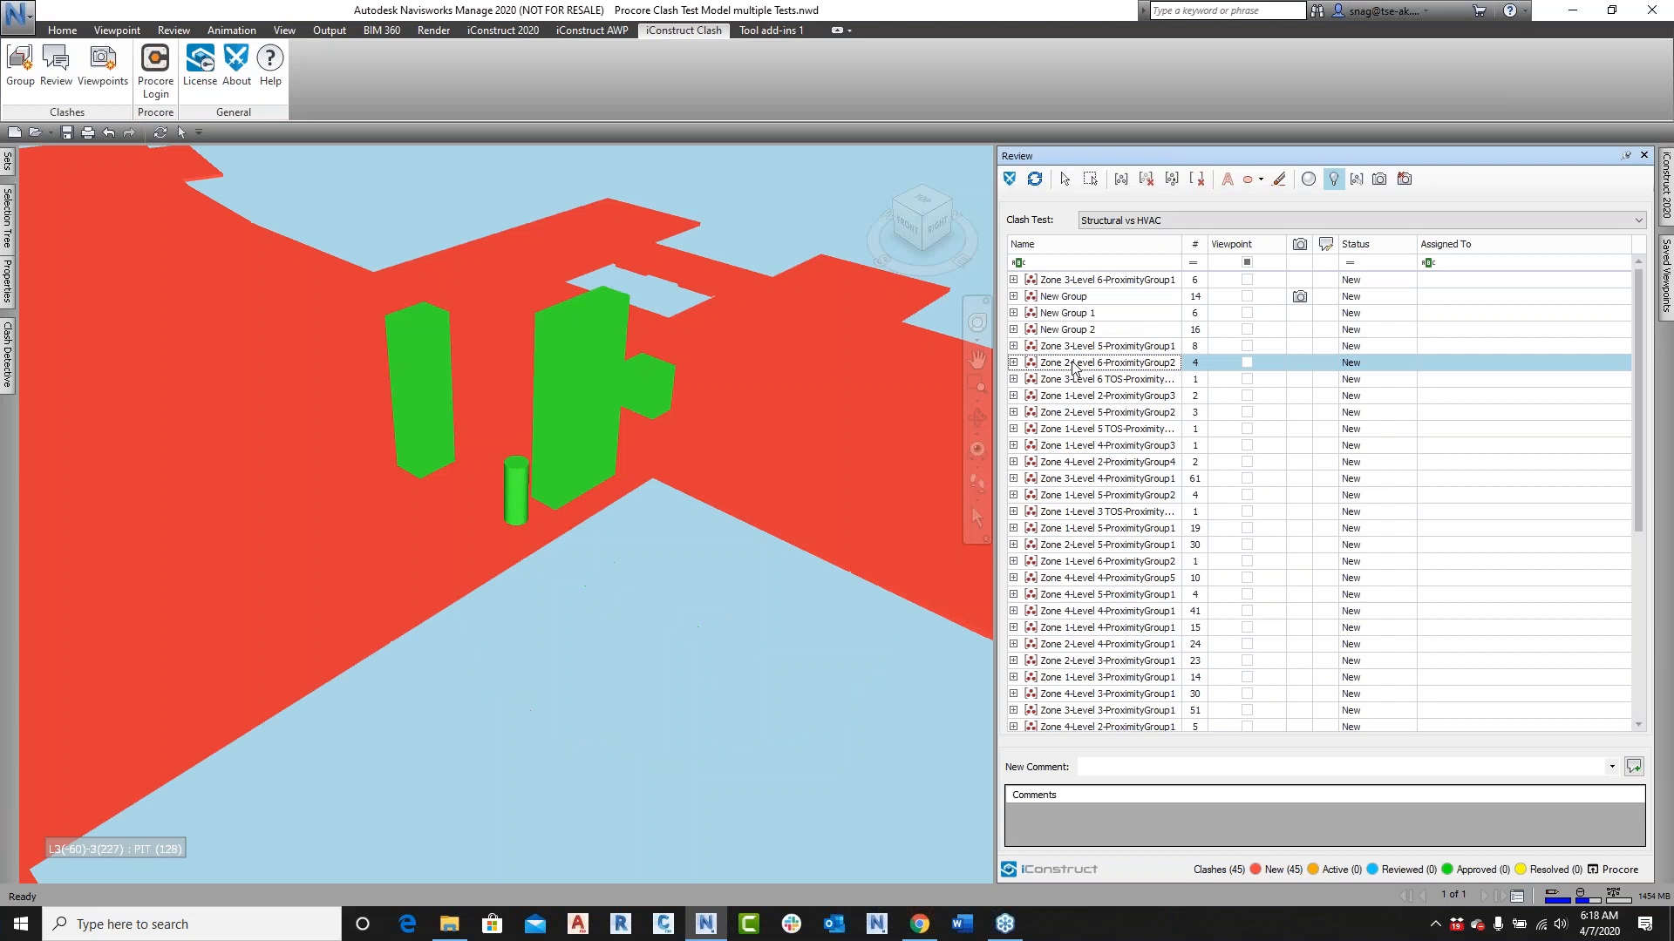
left_click(1076, 298, "shift")
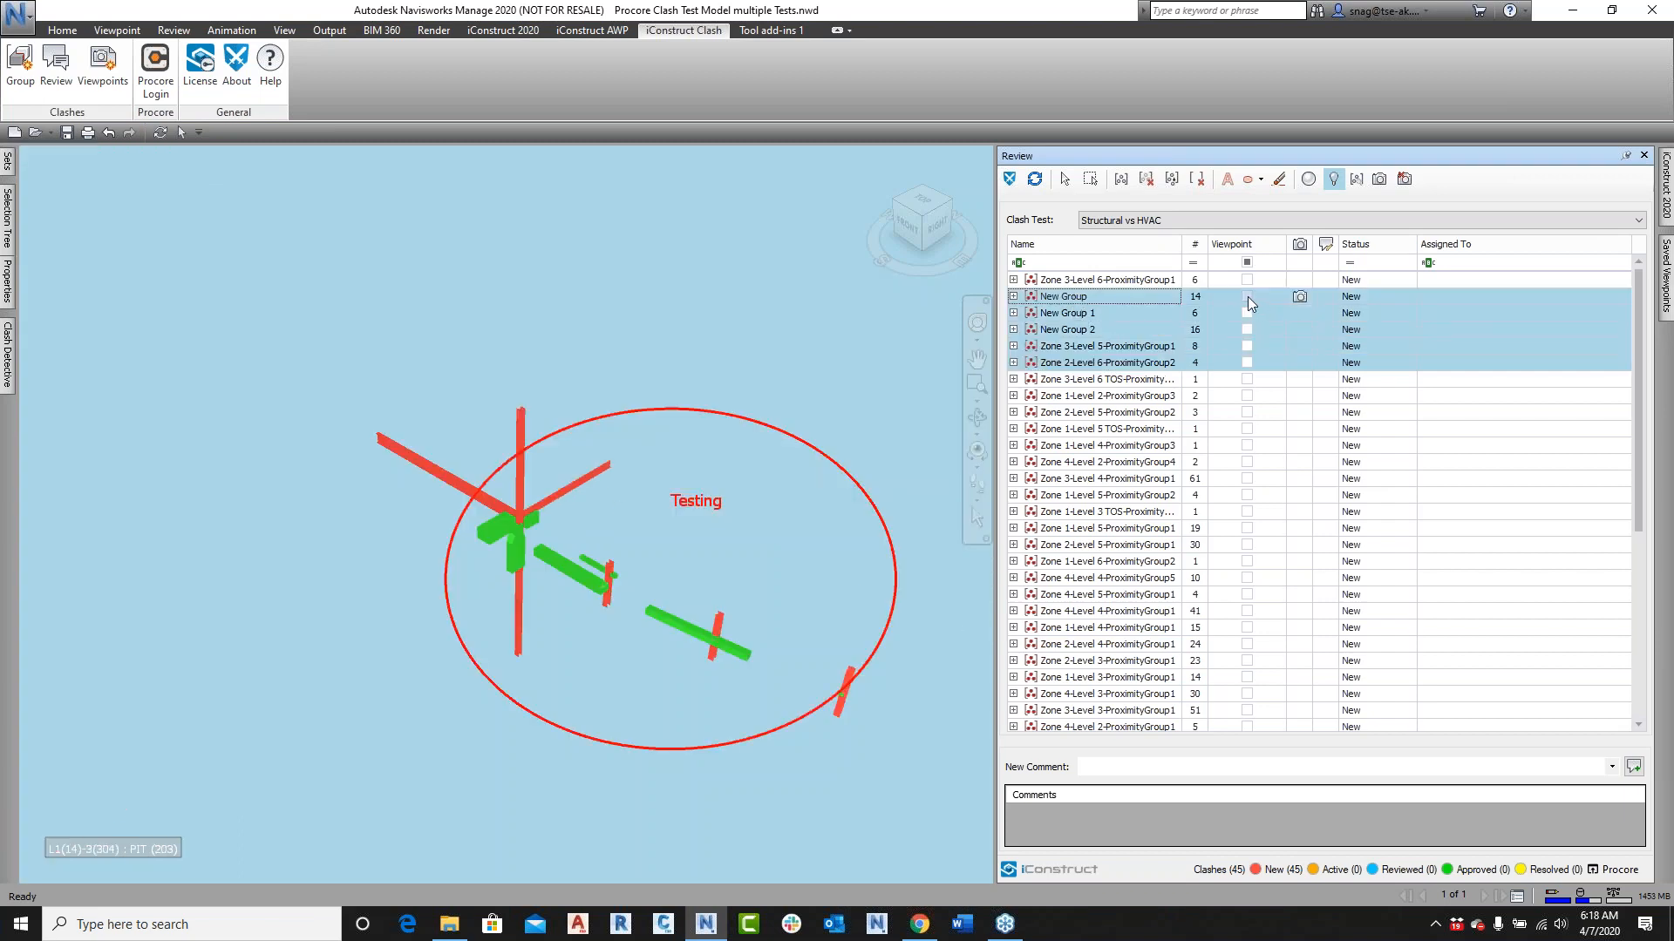
left_click(1413, 299)
left_click(1410, 299)
left_click(1362, 337)
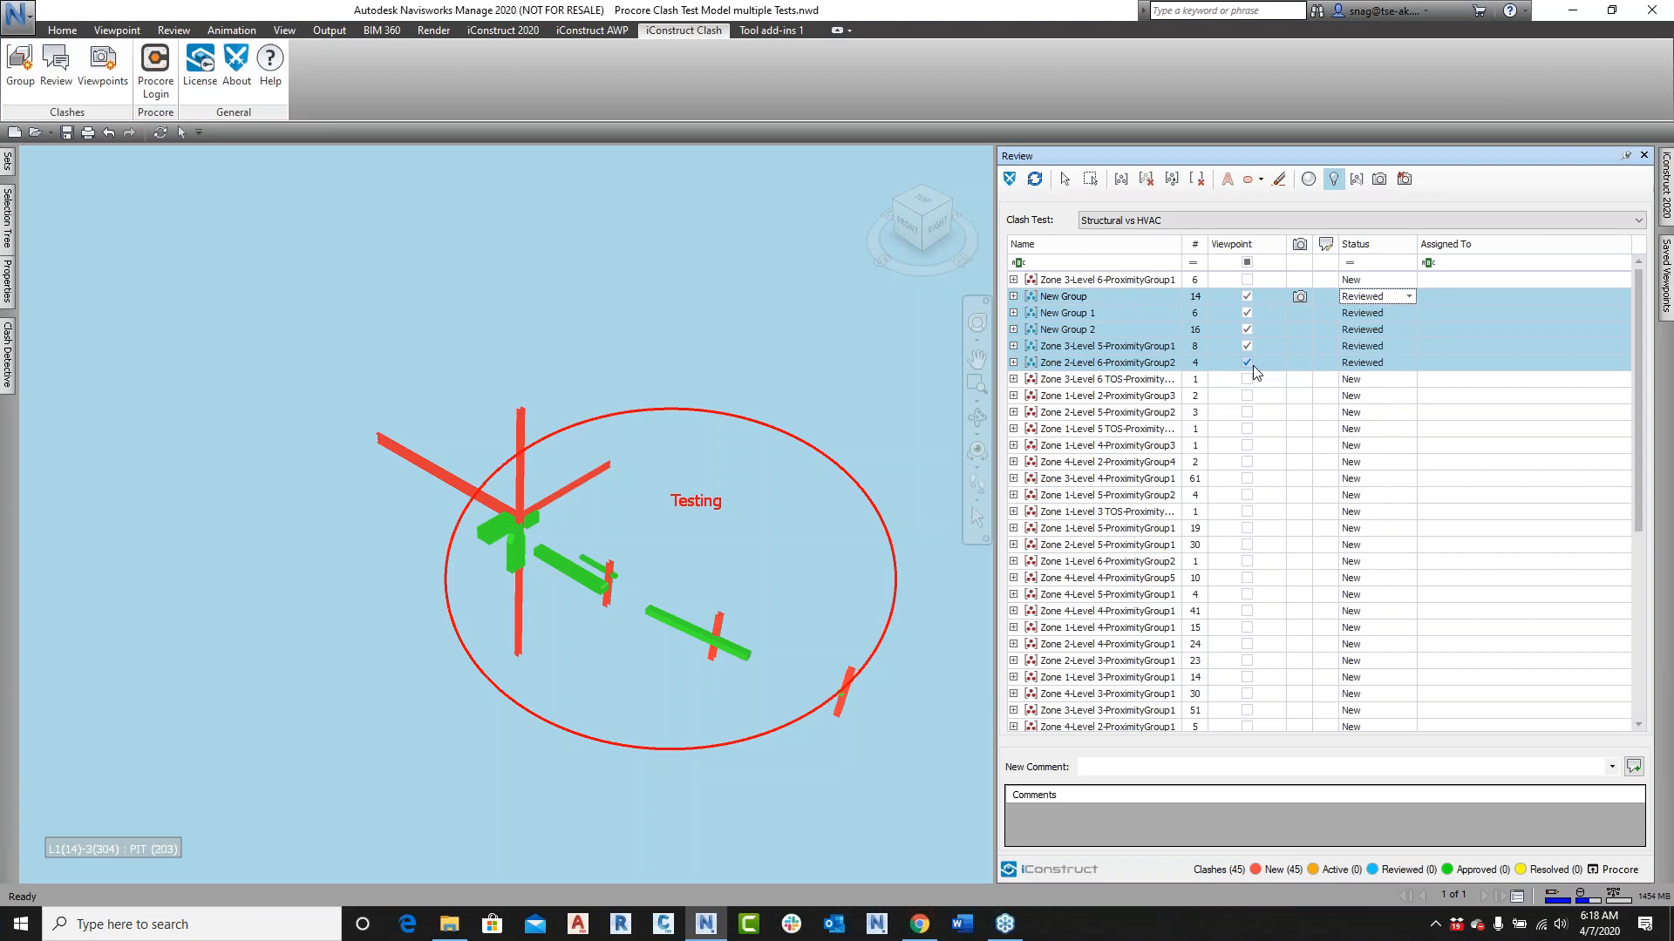
Step: Save a closer view of the duct run and crossing beams for New Group 1, and recall it from New Group 2
left_click(1085, 314)
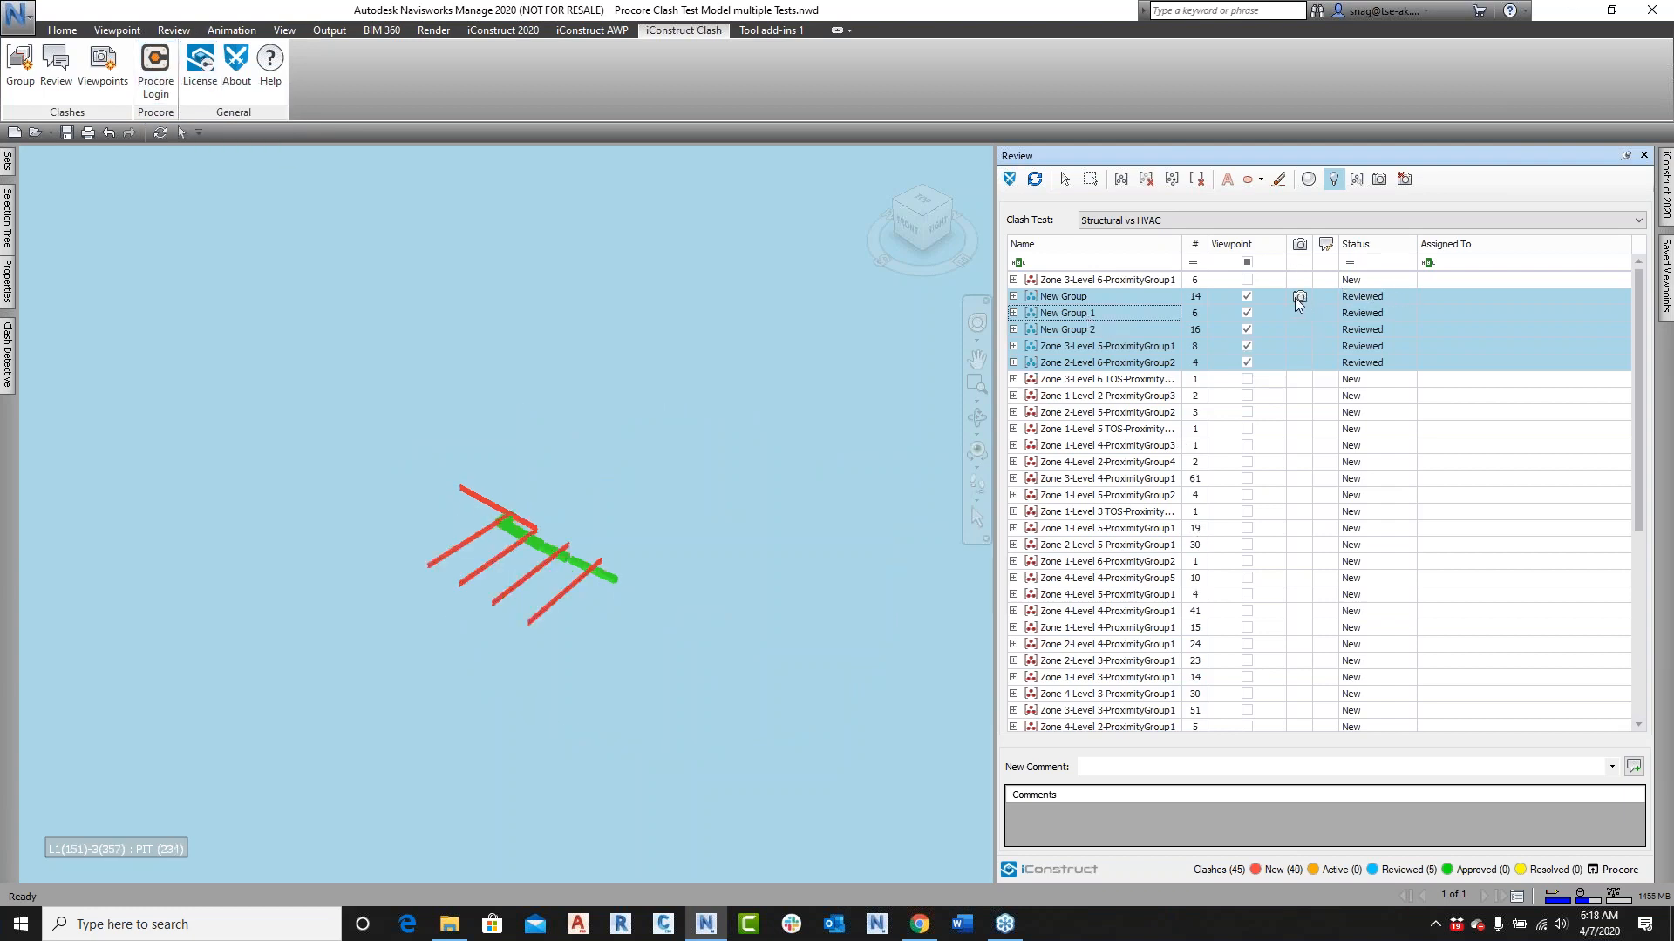
scroll(528, 549, "up", 6)
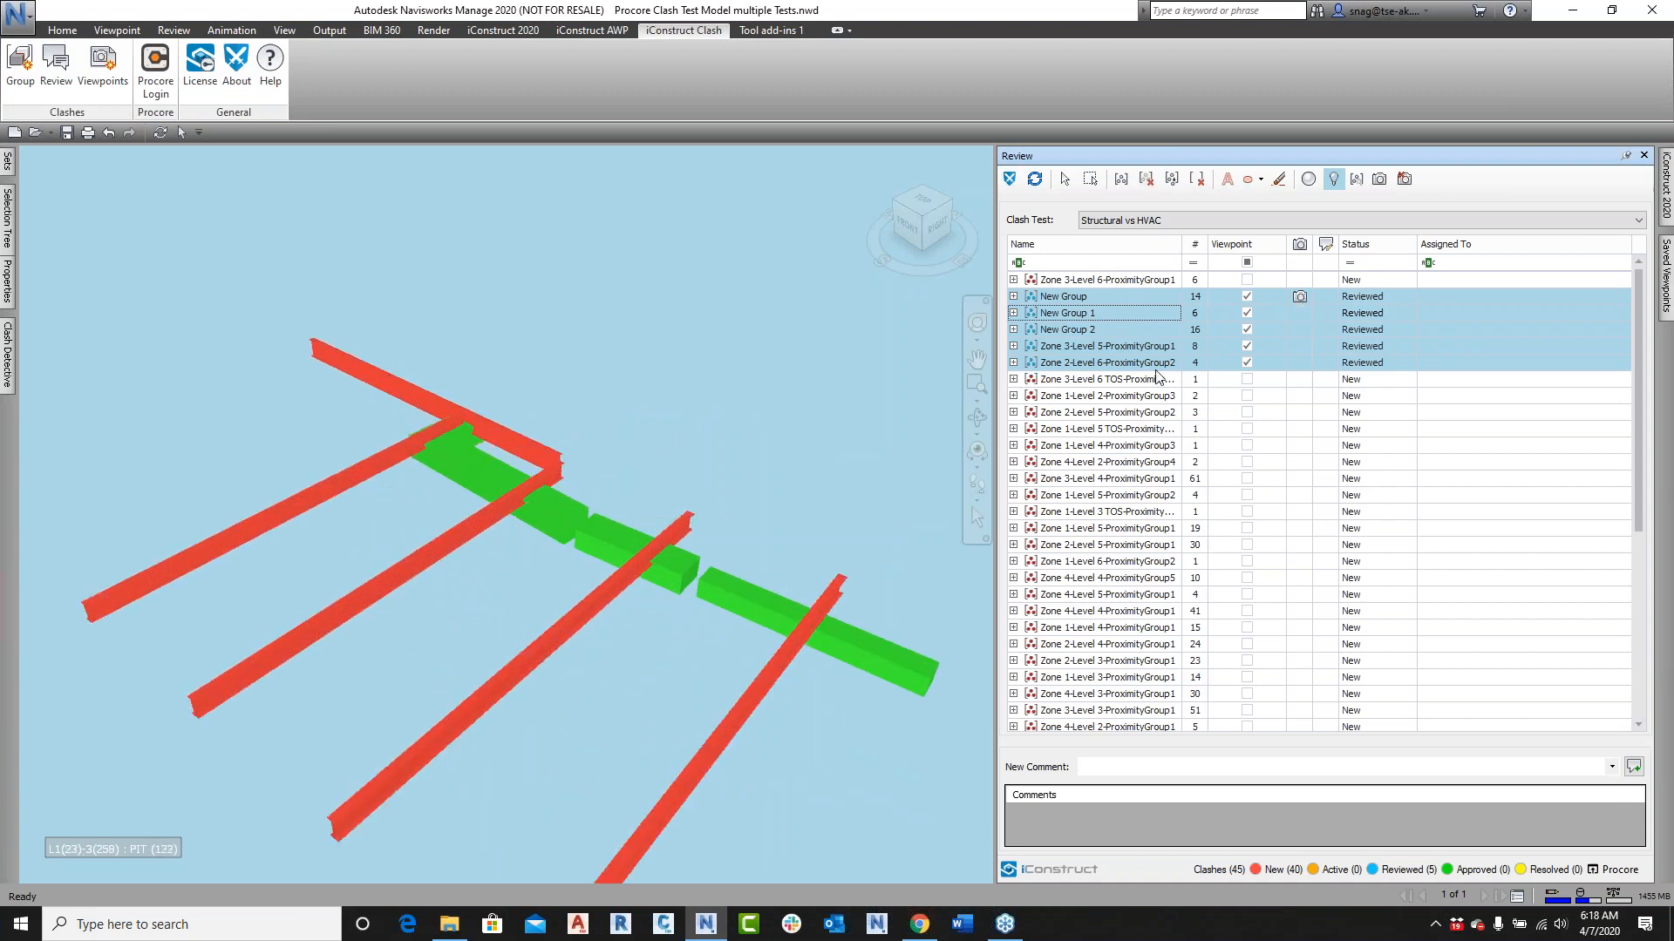
left_click(1086, 330)
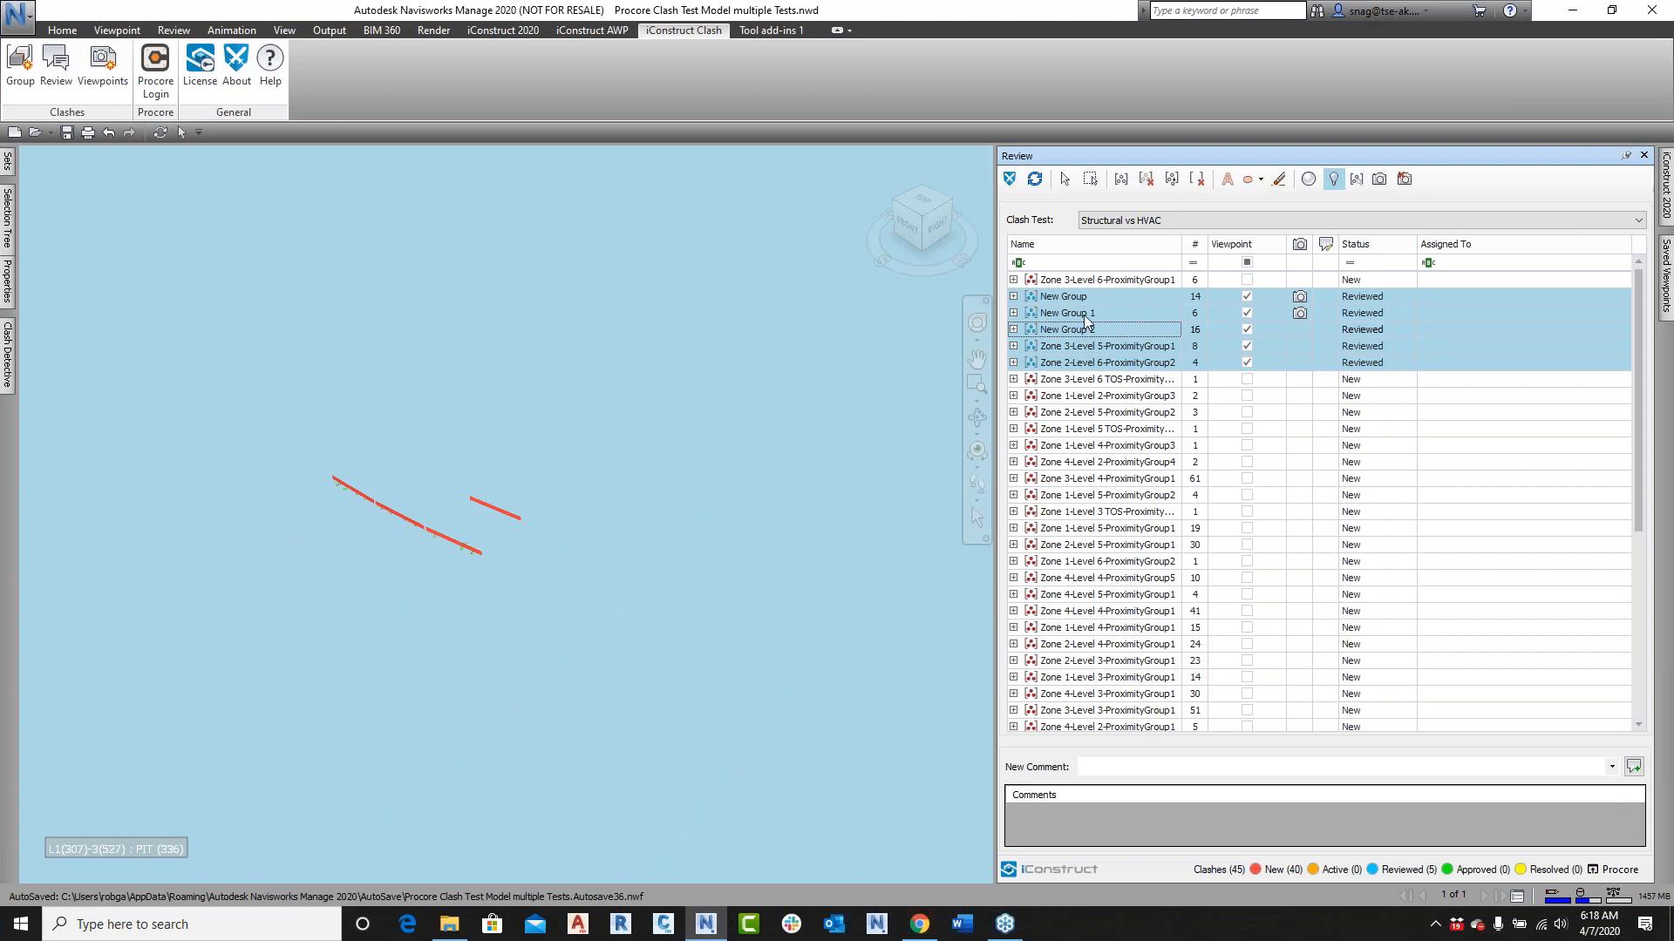
left_click(1083, 315)
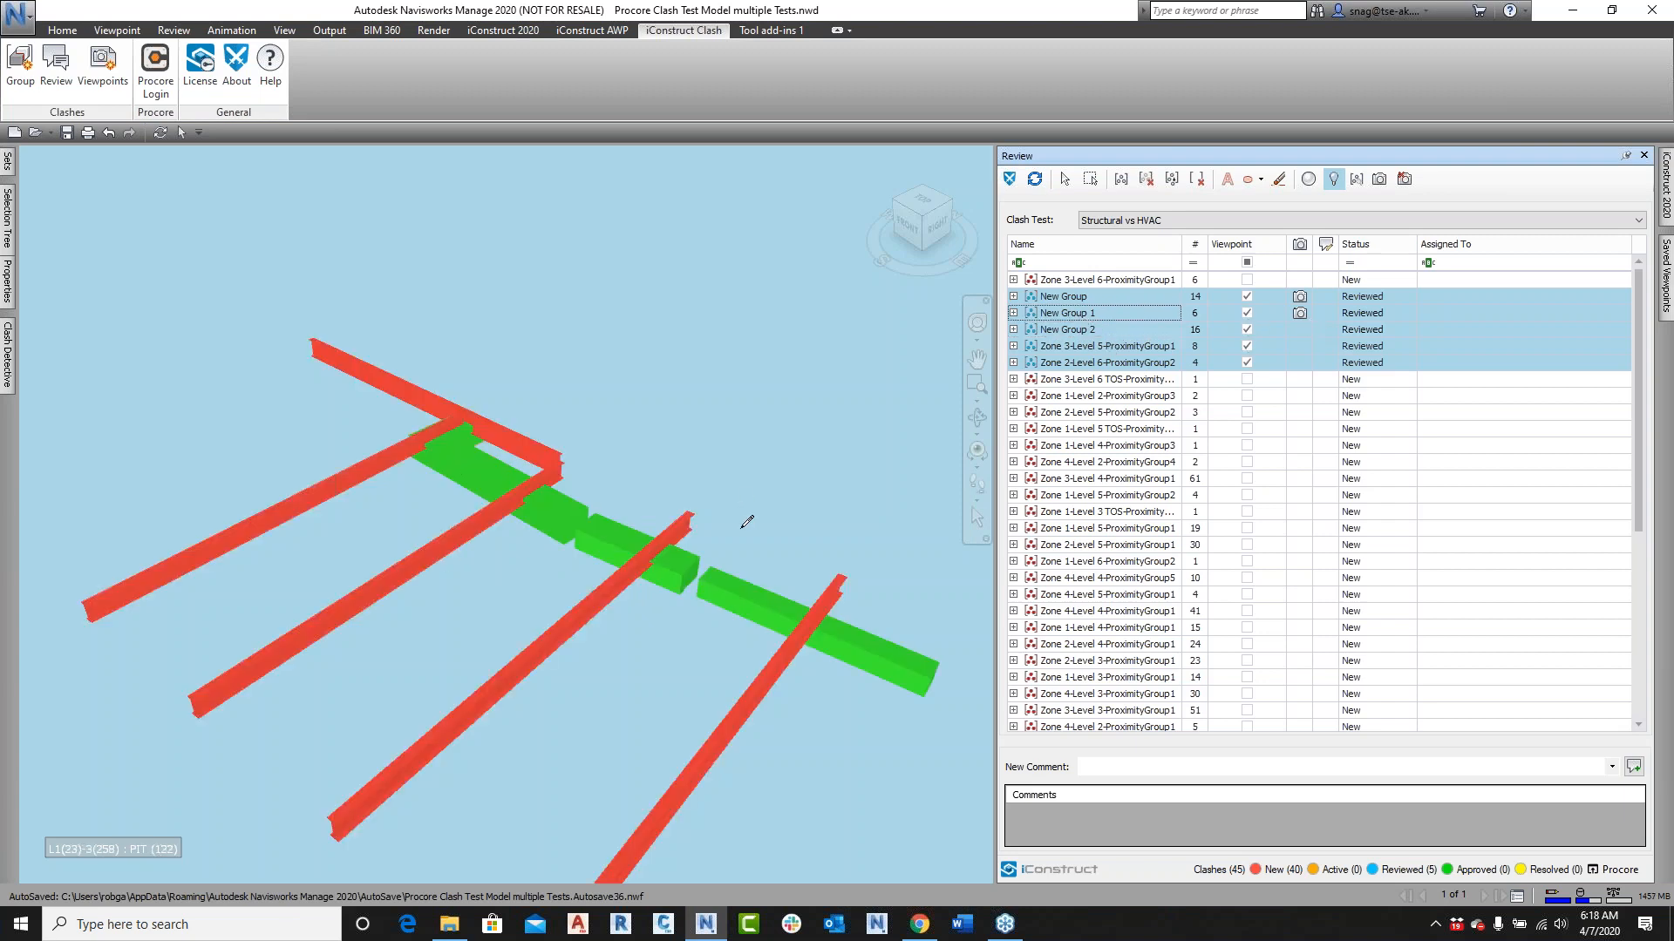
Step: Assign the five selected groups to a team member and add the comment "Move Duct" to them
left_click(1443, 296)
left_click(1441, 324)
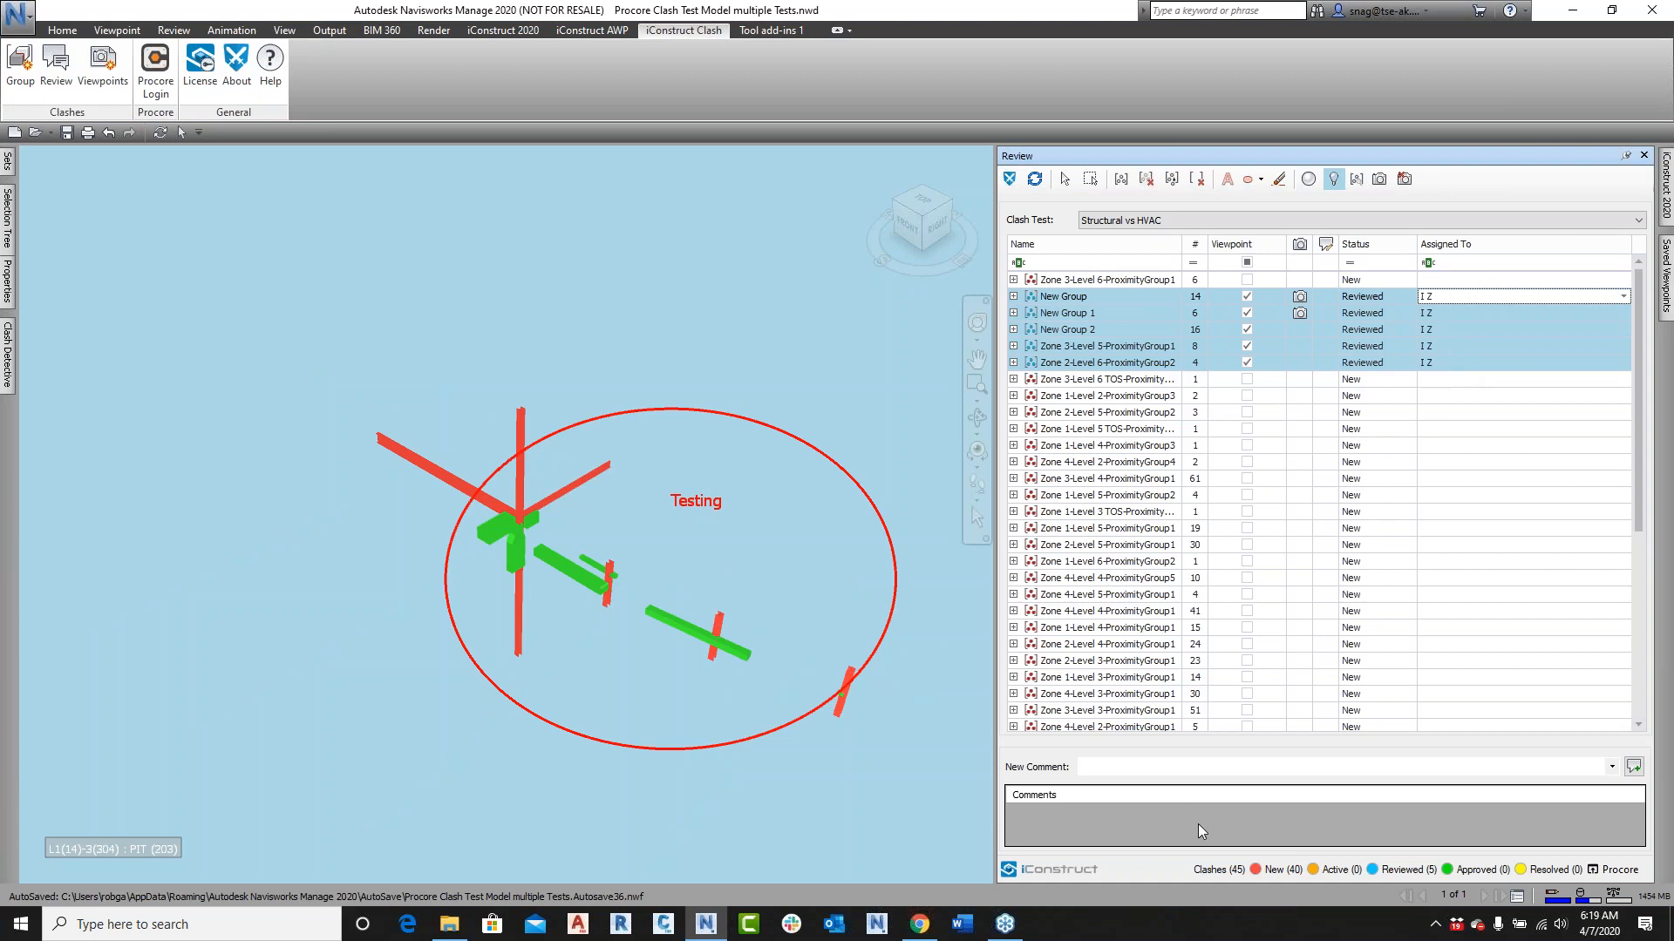
left_click(1124, 767)
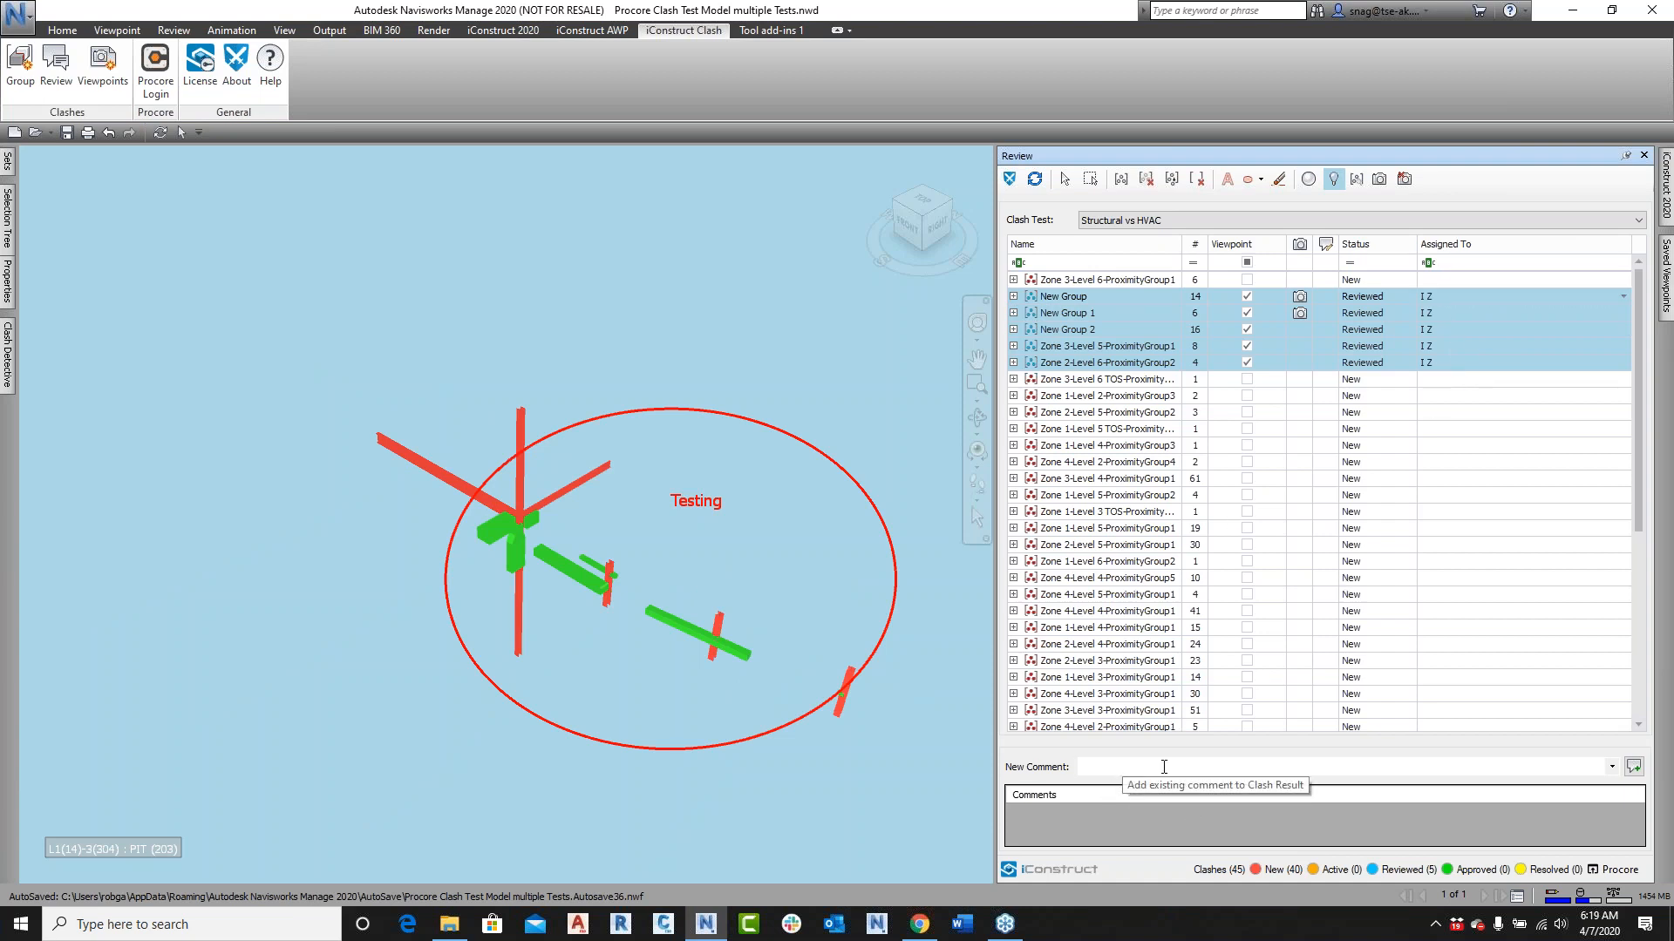
type("Move Duc")
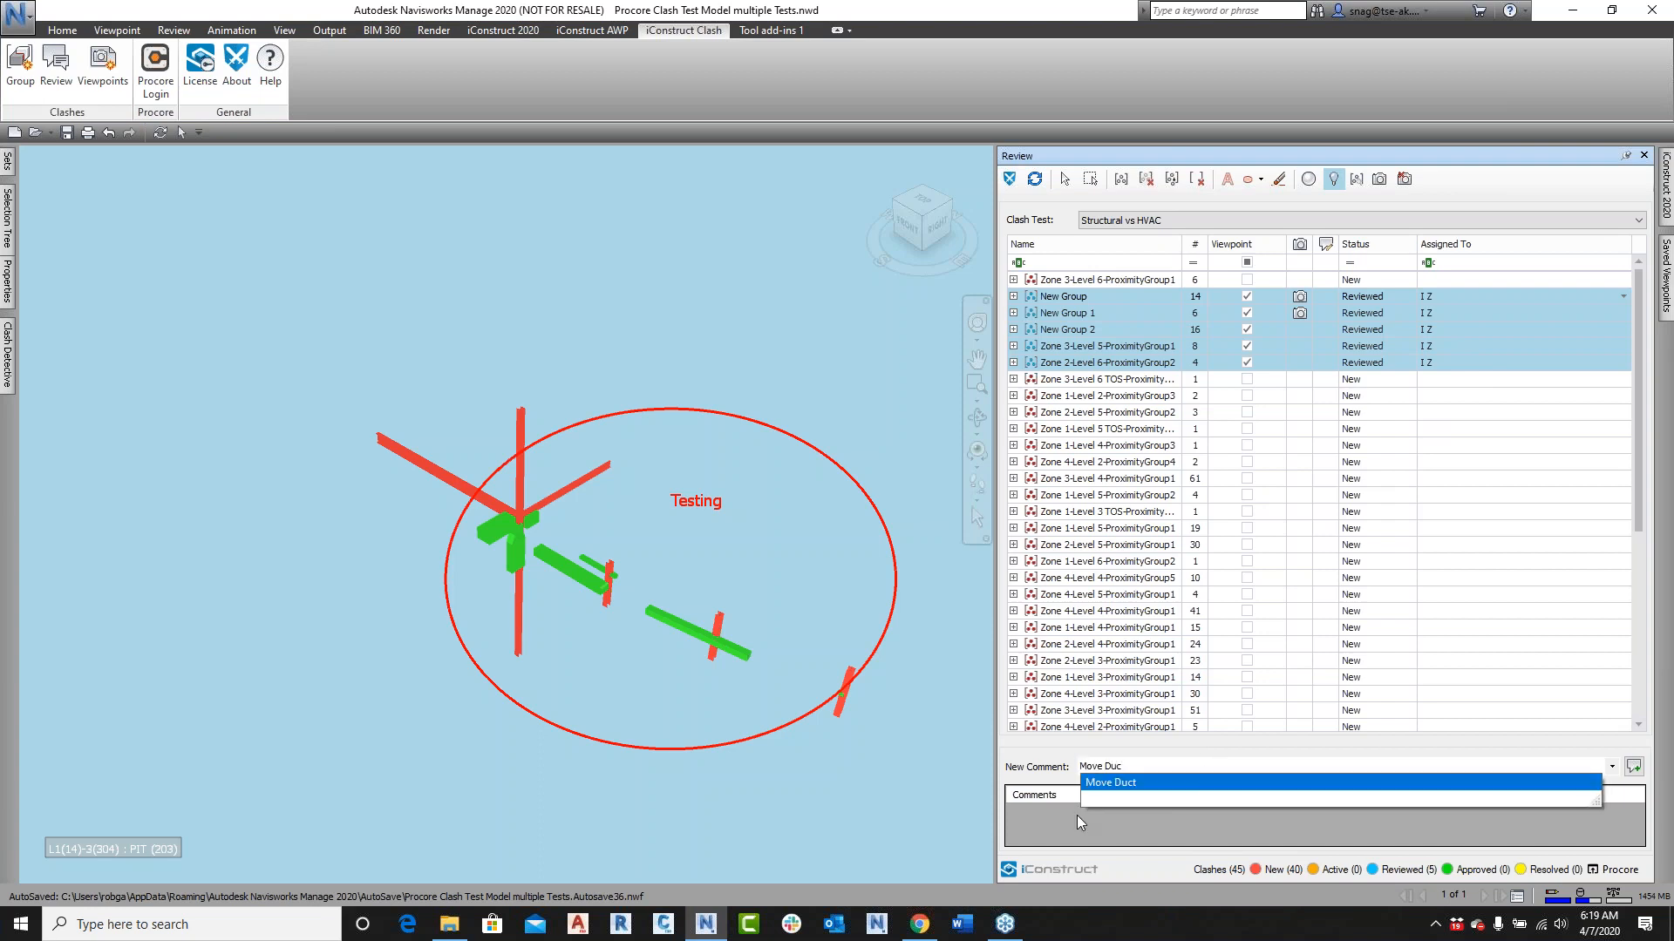
left_click(1106, 783)
key("Return")
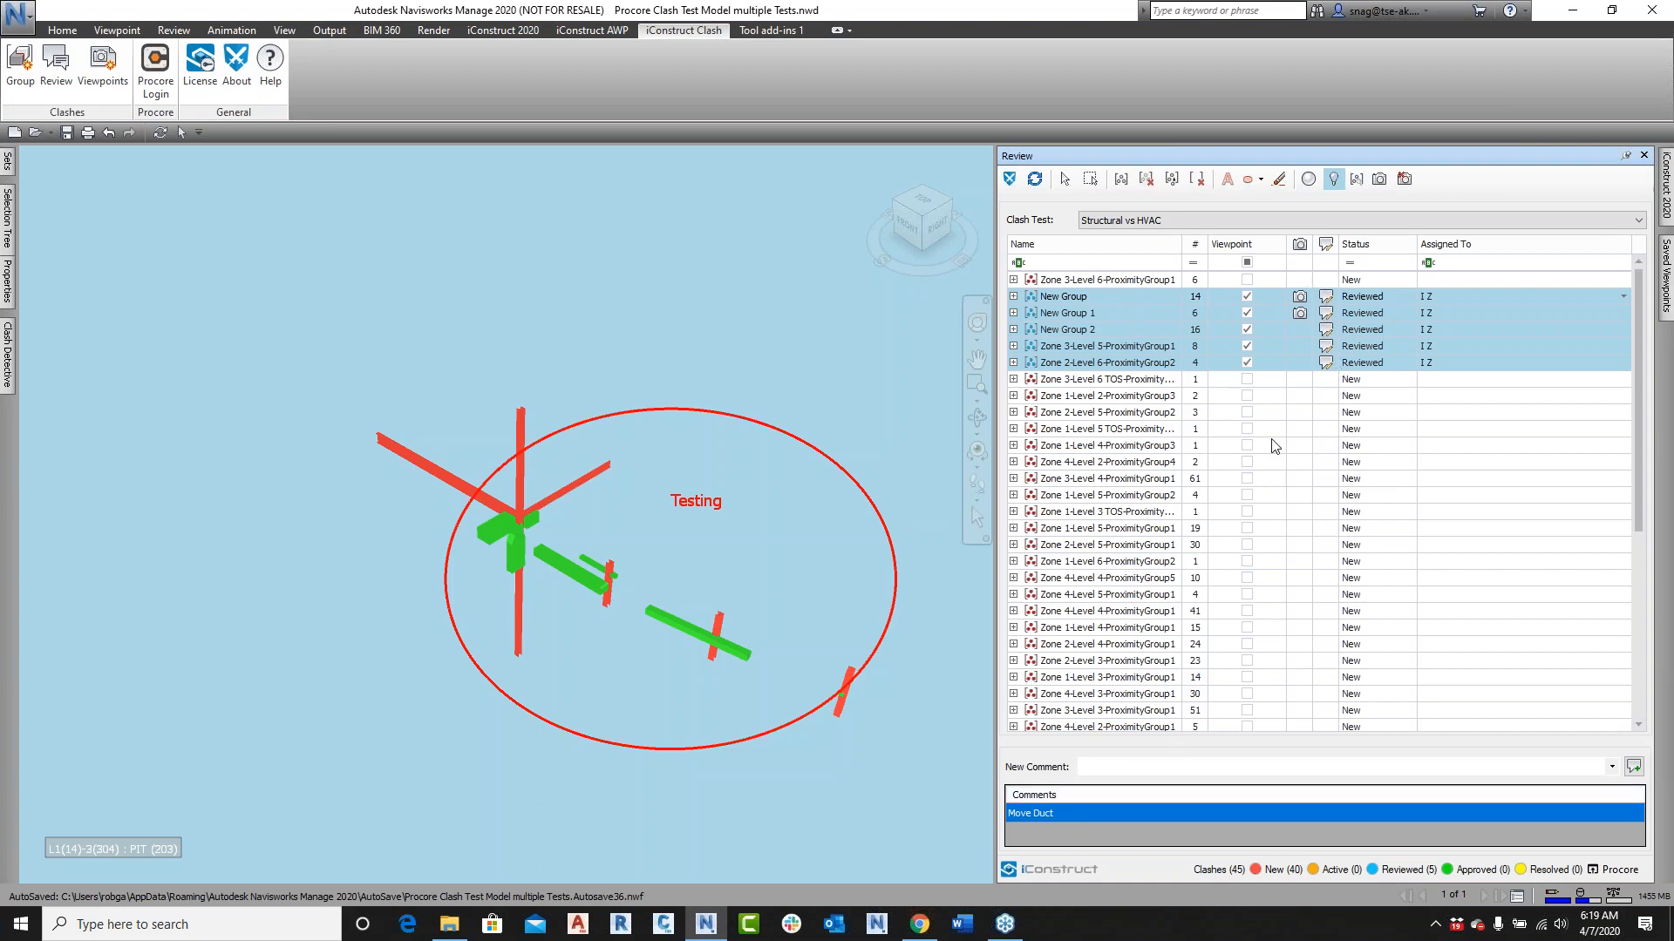
Step: Preview New Group's clashes with the other items dimmed, and return to hiding the other items
left_click(1309, 181)
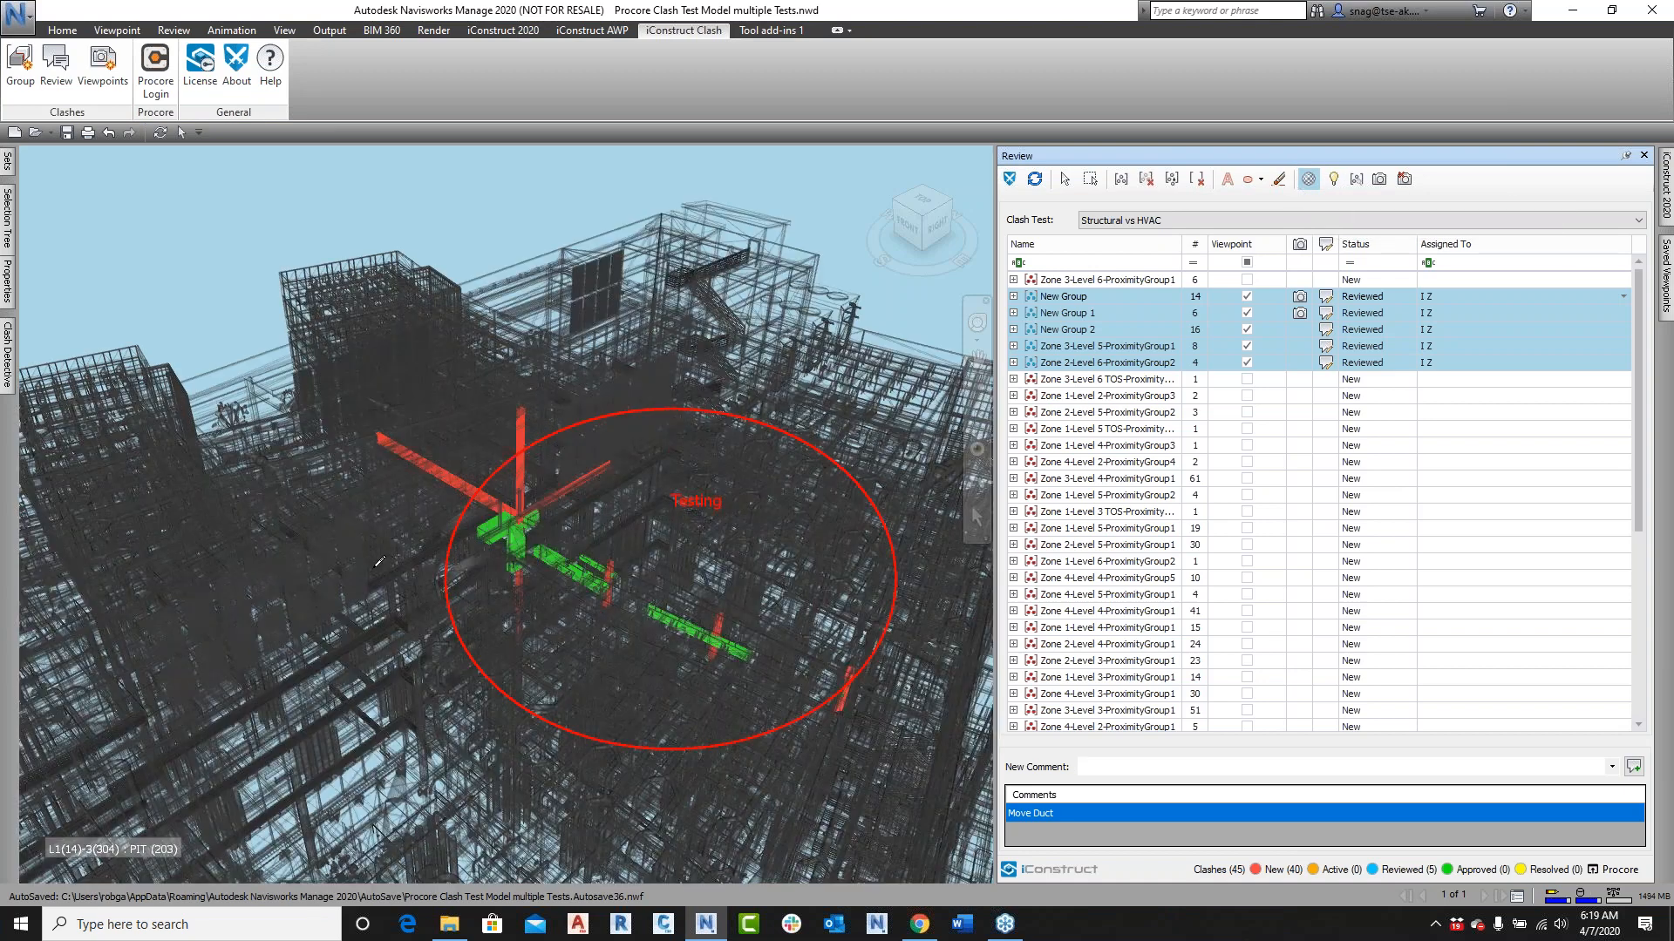
left_click(1334, 182)
left_click(1309, 183)
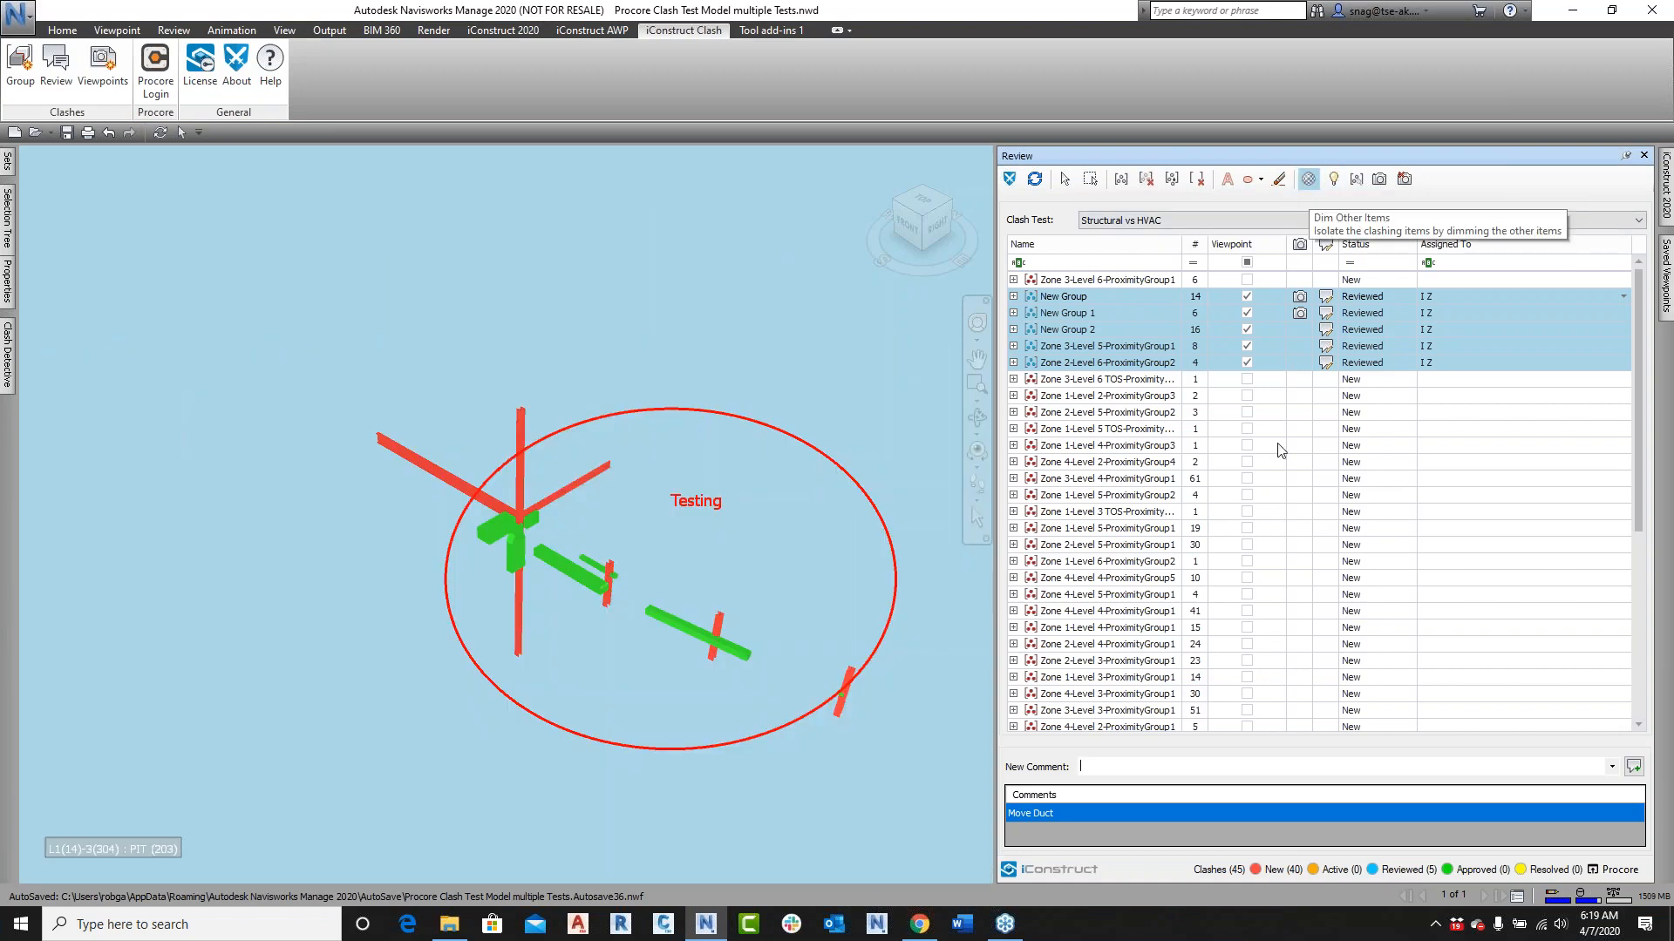
left_click(1334, 180)
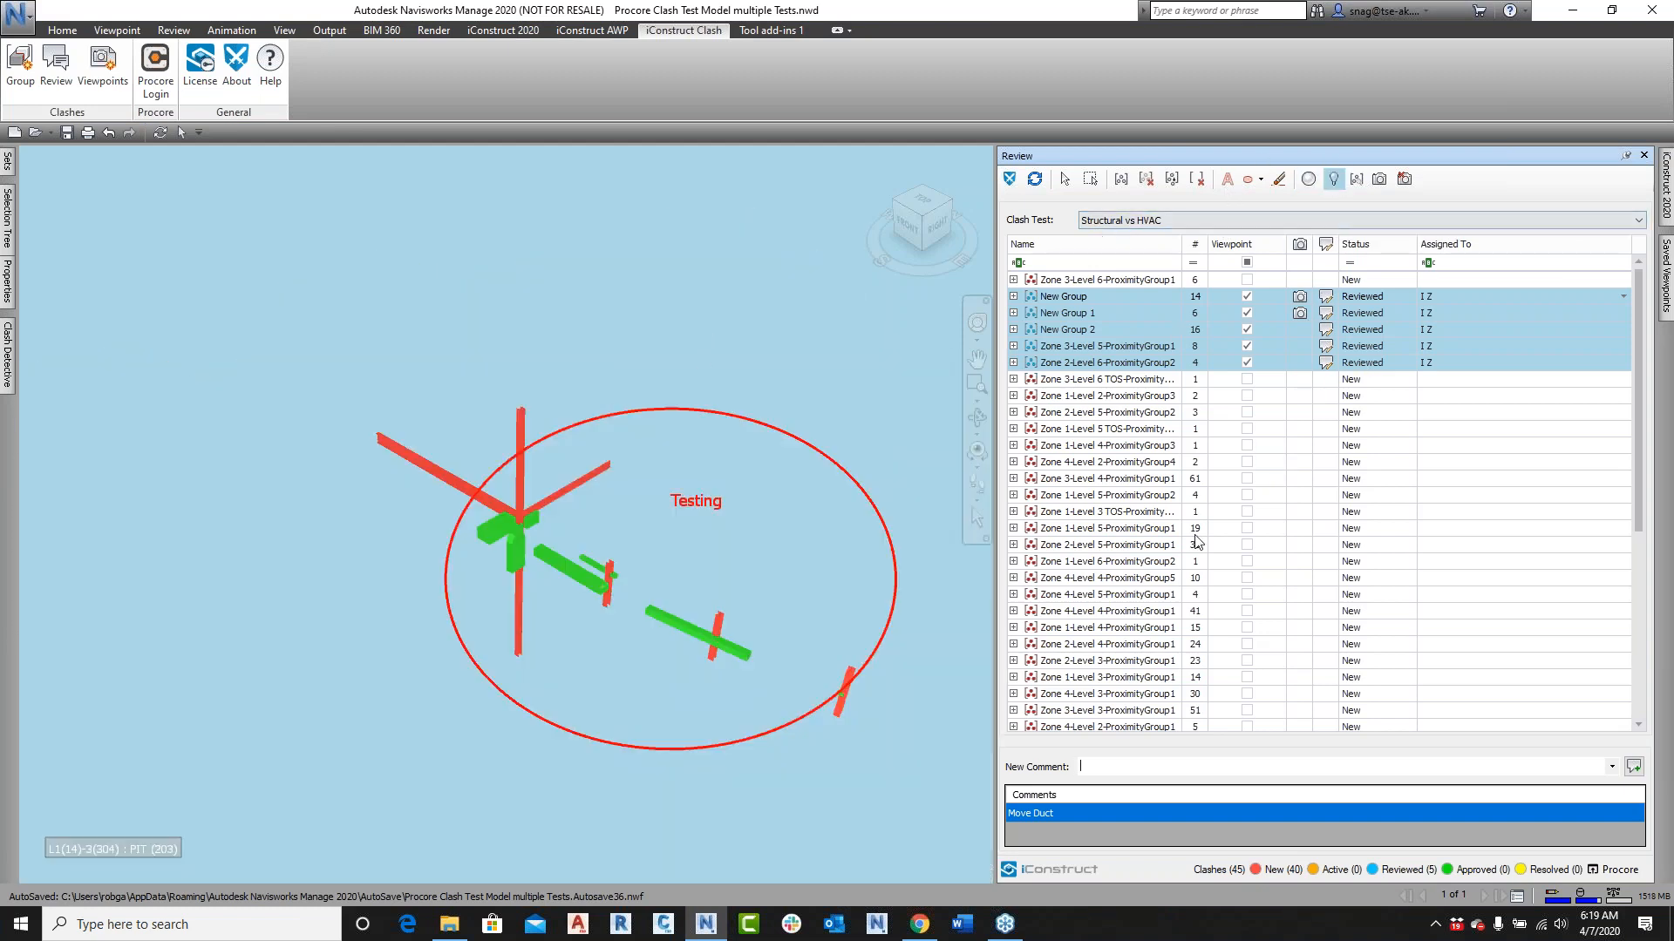
Step: Close the clash Review tool, keep Saved Viewpoints open beside the model, and bring the whole hospital into view
left_click(1644, 157)
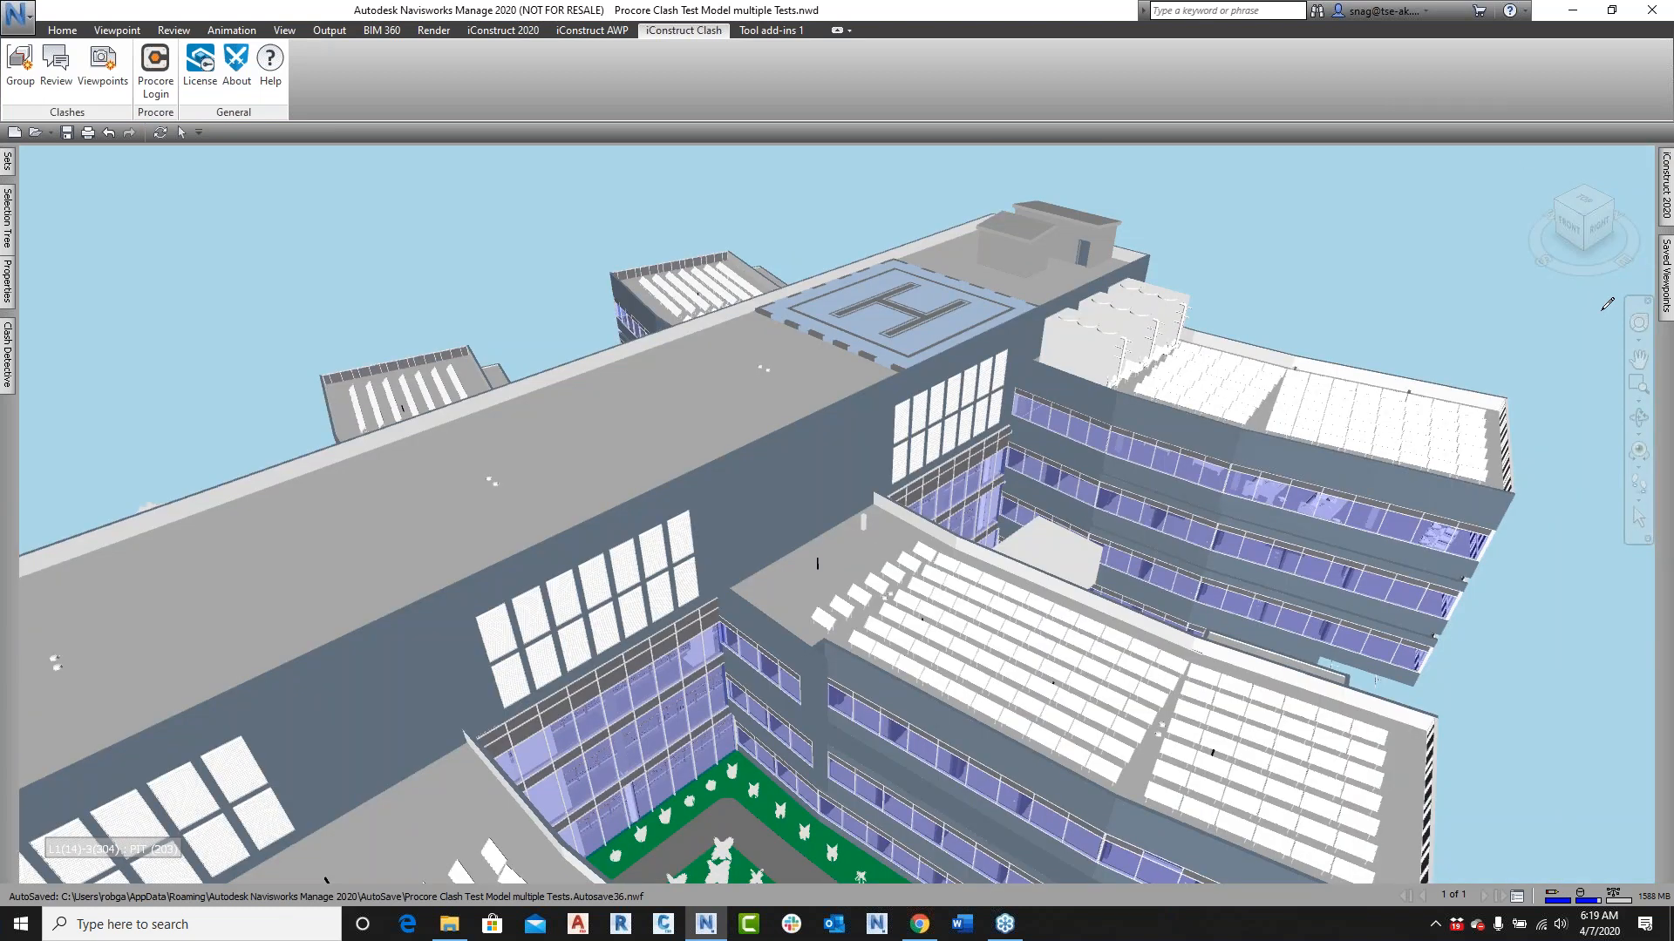
mouse_move(1665, 277)
left_click(1626, 156)
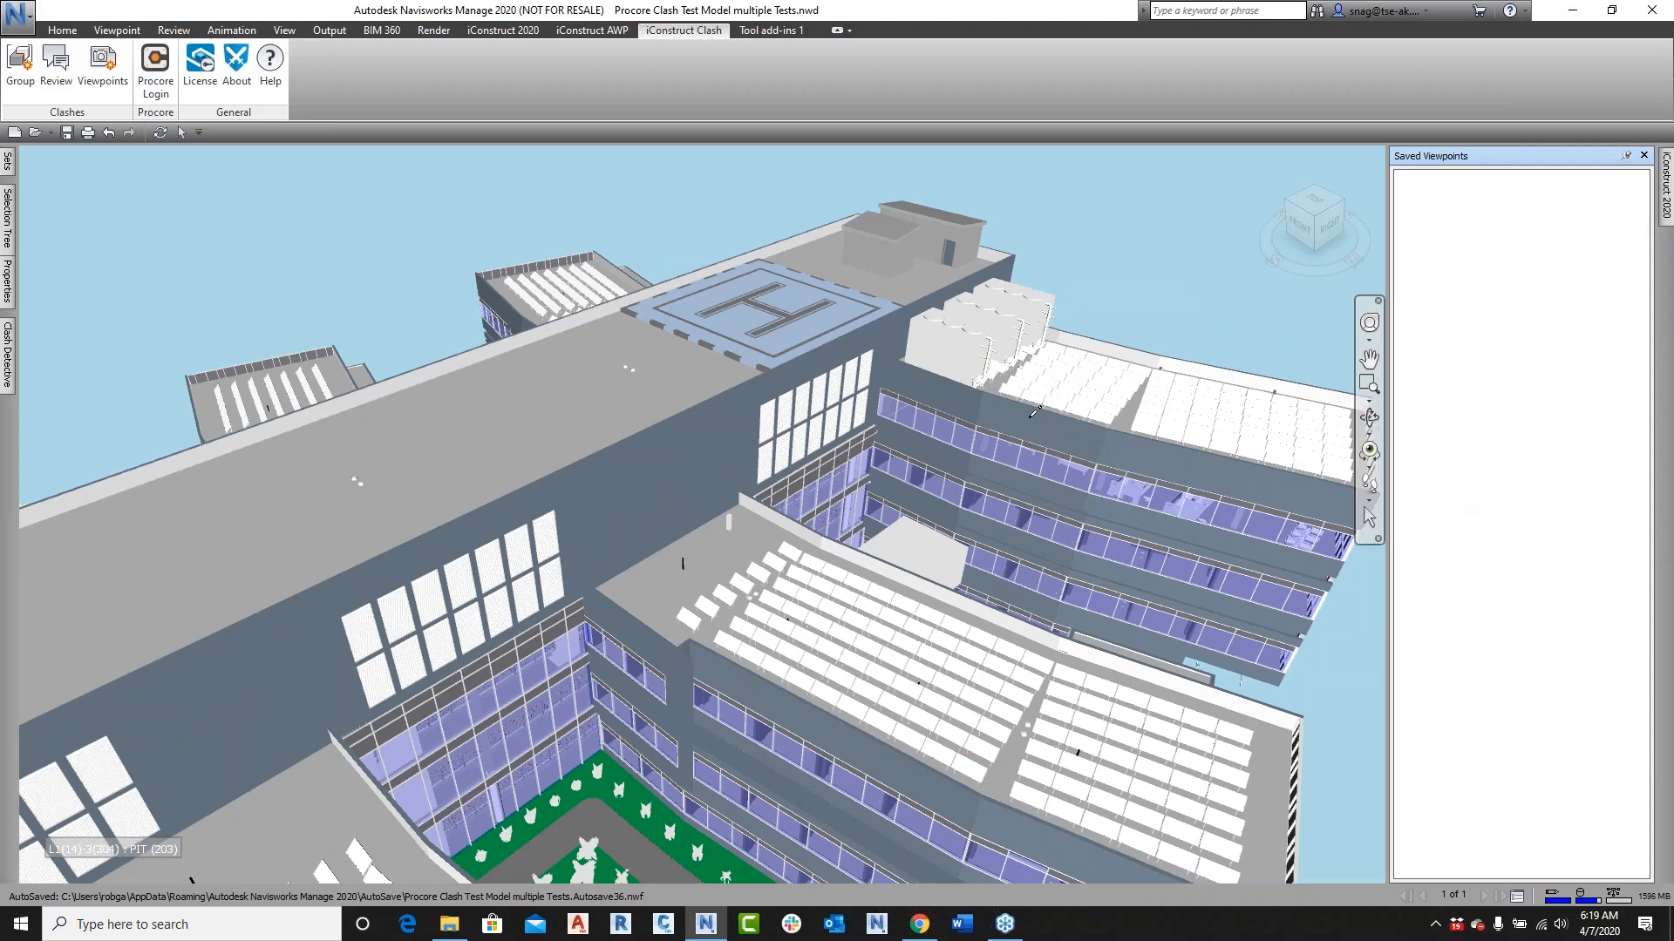
scroll(927, 352, "down", 5)
middle_click_drag(826, 421, 851, 397, "shift")
Step: Create group viewpoints for all three clash tests with iConstruct's Clash Viewpoints tool, using the Date-Test Name-Level template
left_click(109, 73)
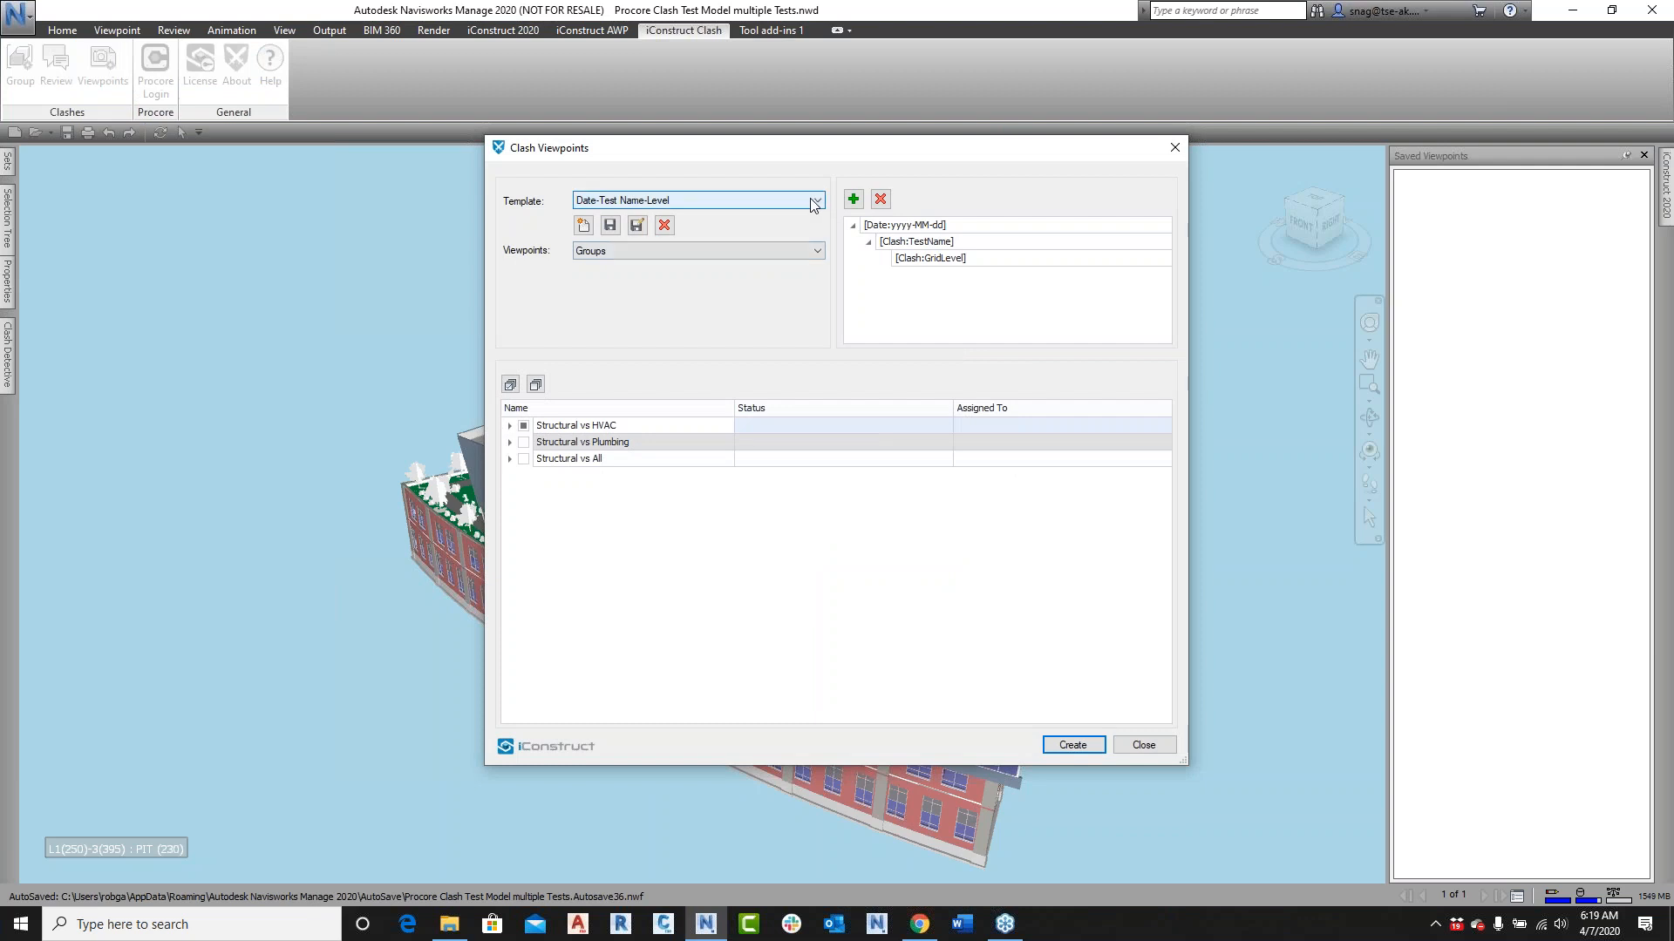
left_click(815, 201)
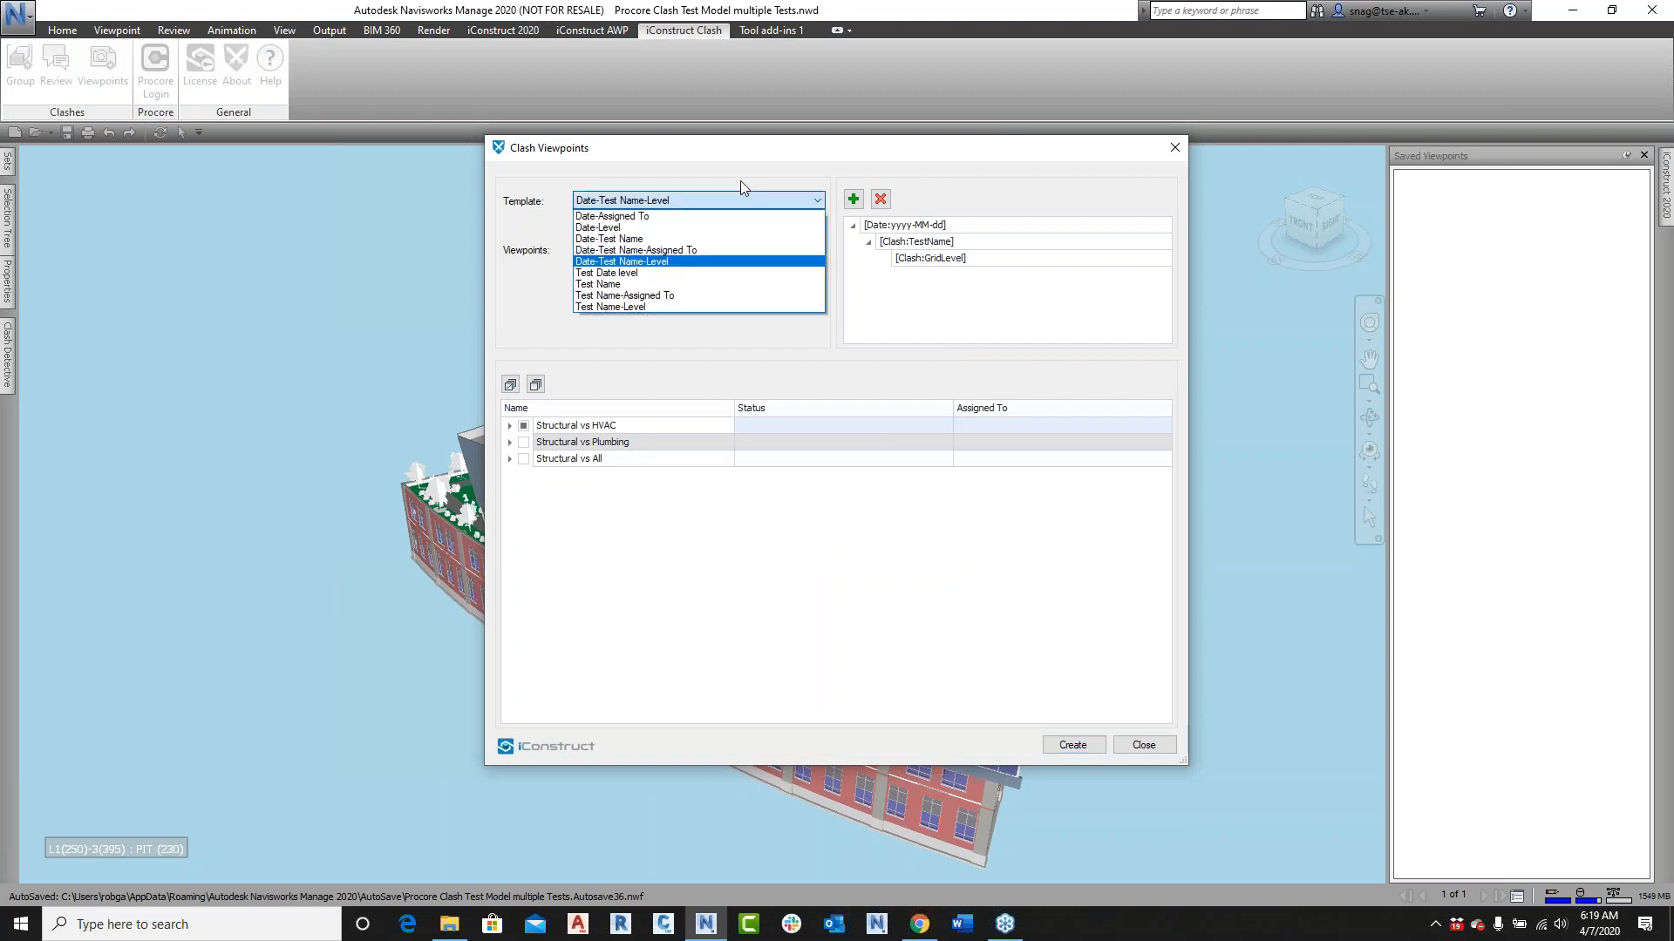
left_click(671, 347)
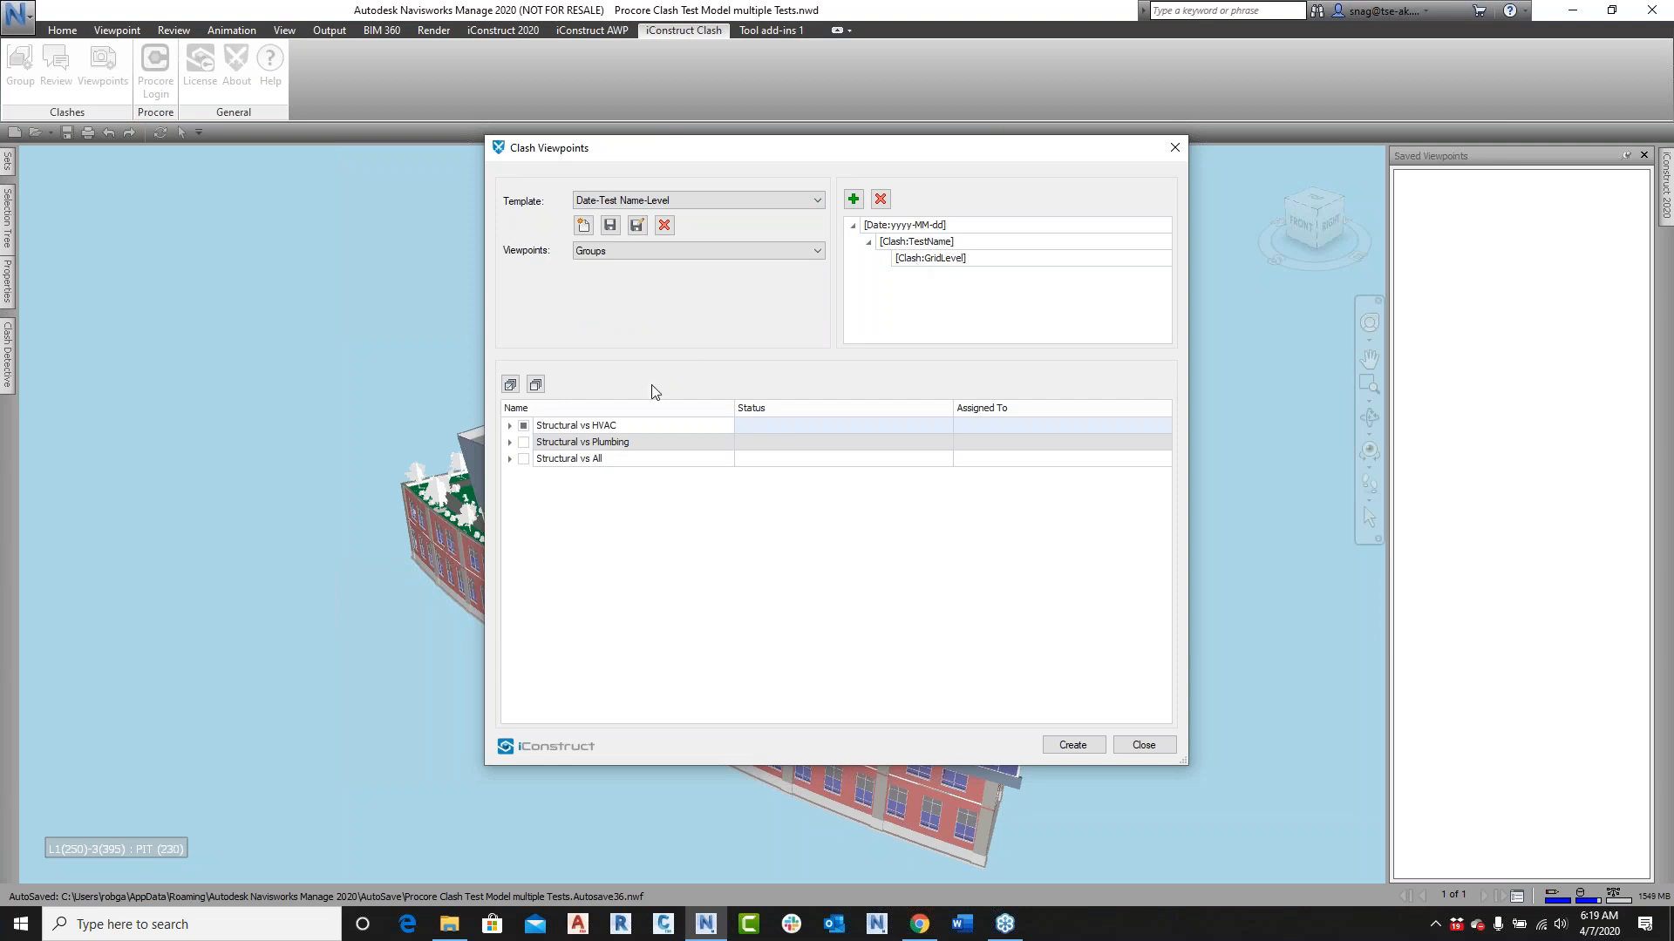
left_click(510, 426)
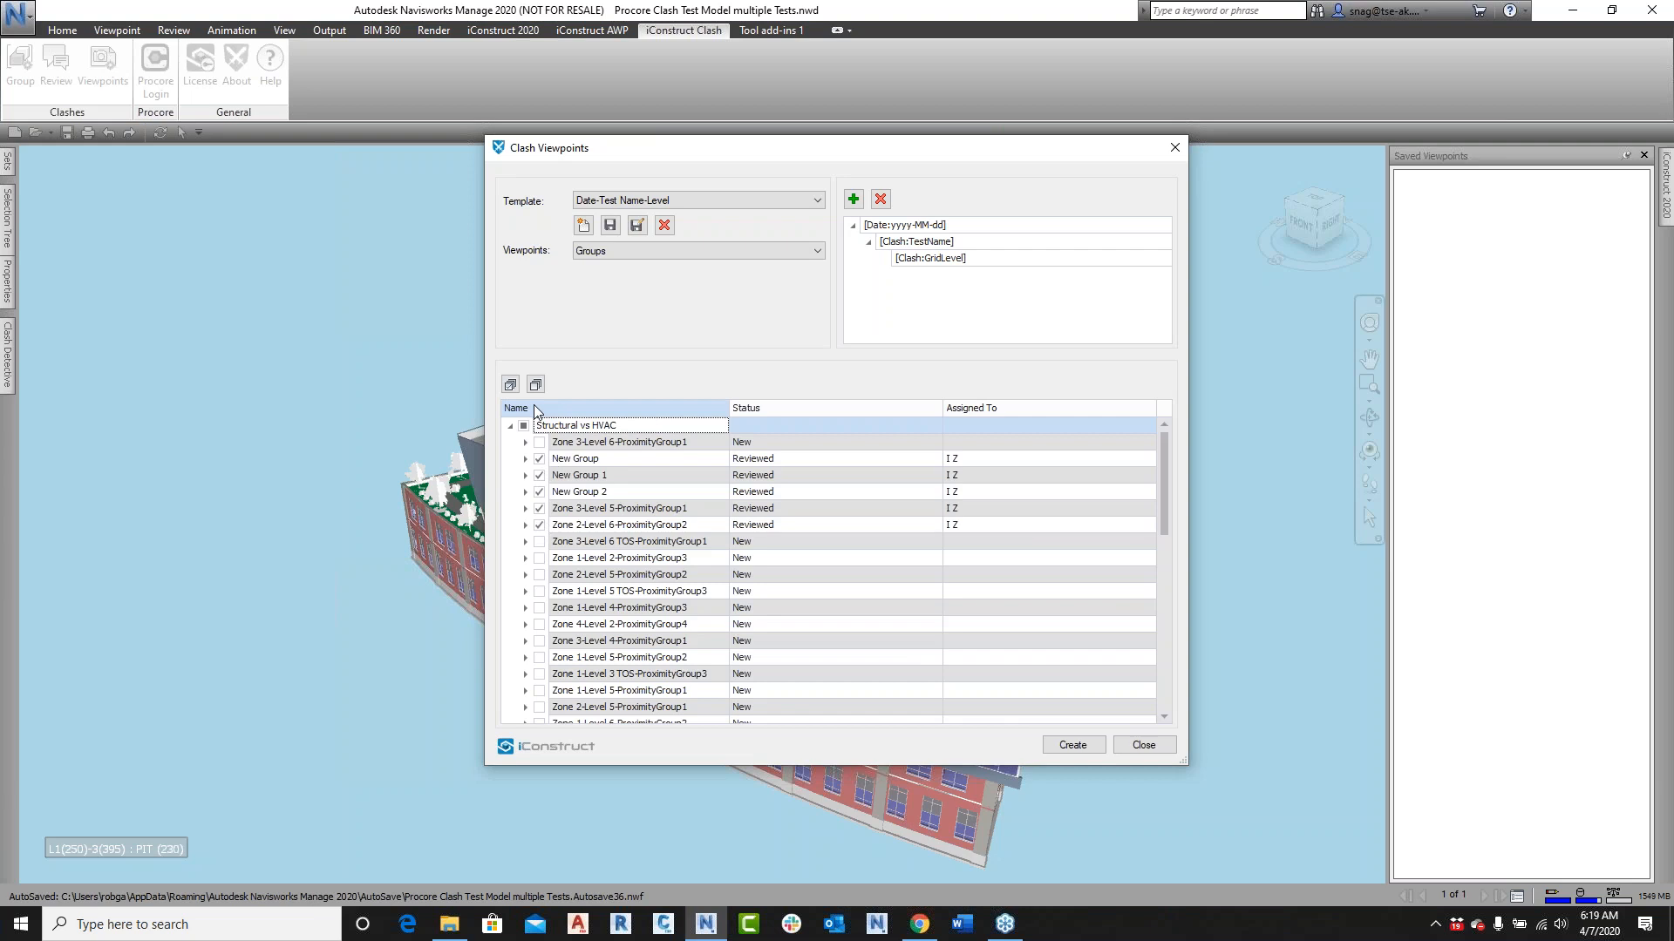
left_click(510, 385)
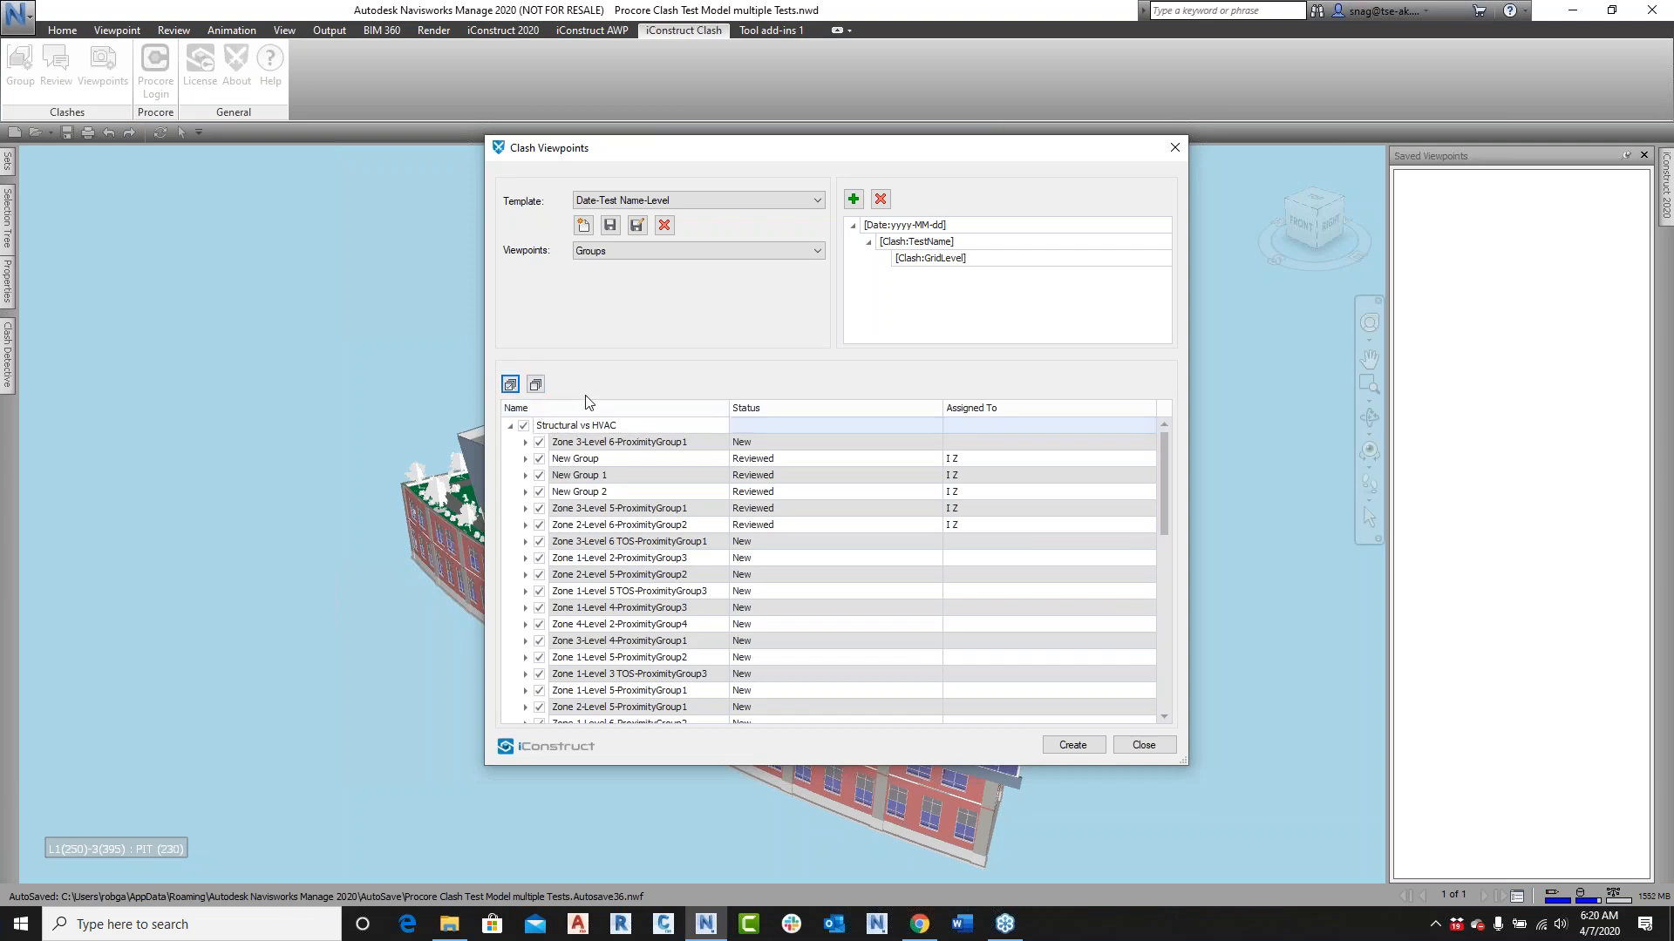
left_click(534, 384)
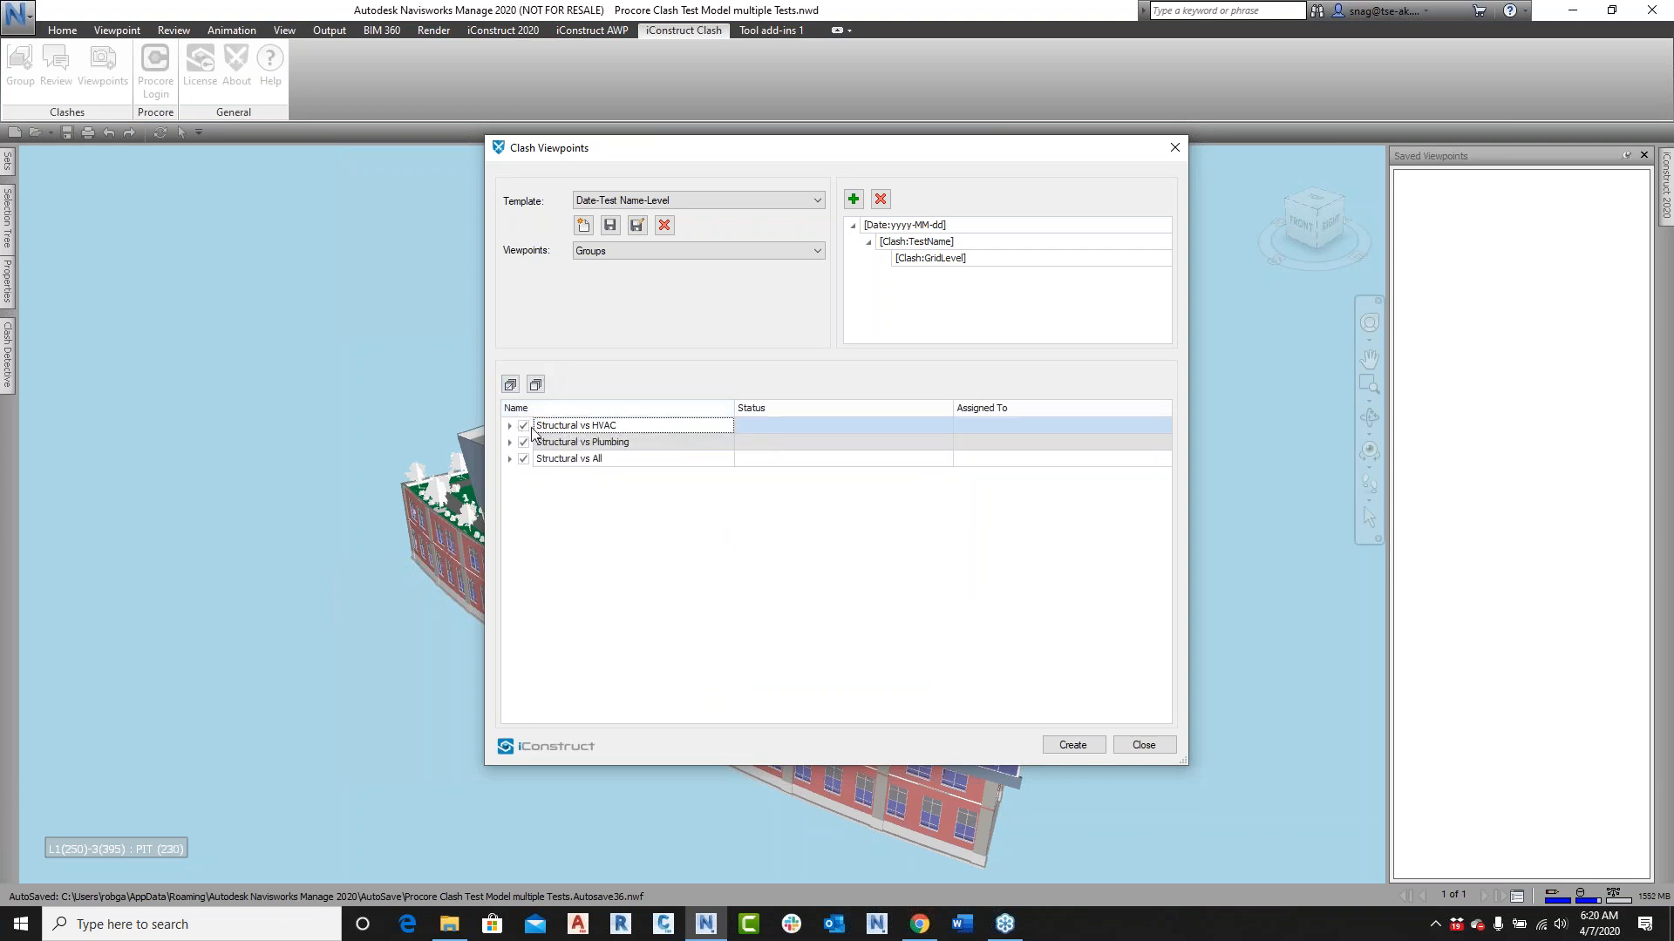
left_click(1077, 746)
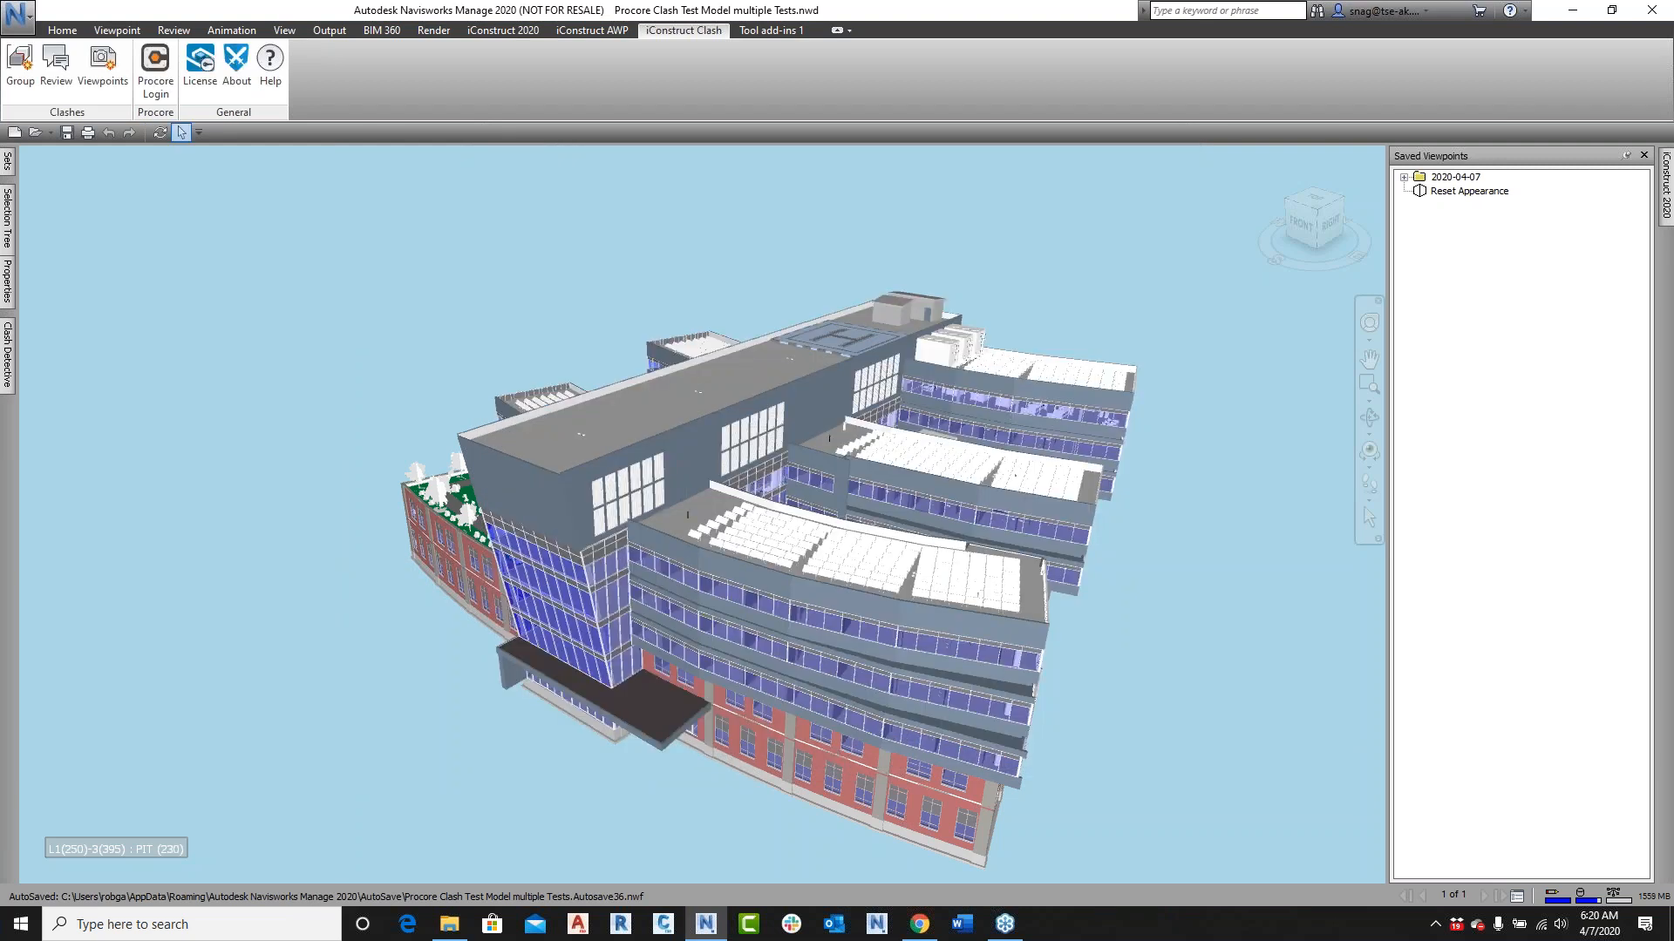
Step: Check the report format options in Clash Detective's report settings for comparison
left_click(11, 353)
left_click(195, 399)
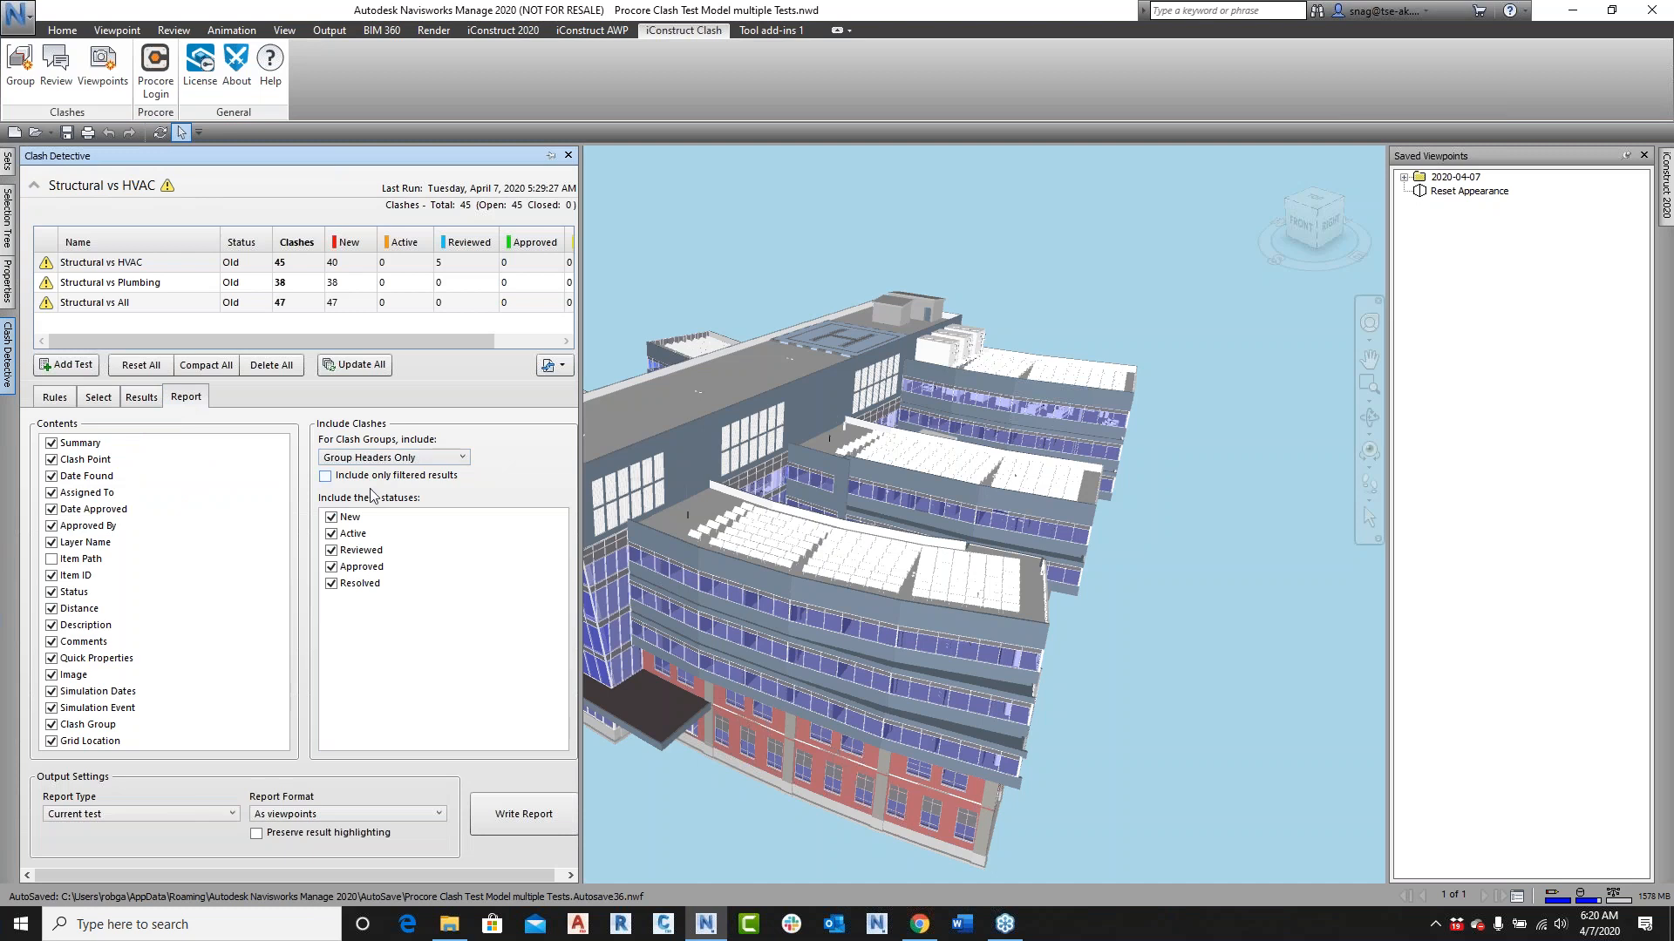
left_click(348, 814)
left_click(347, 819)
Step: Expand the 2020-04-07 viewpoint folder and its Structural vs HVAC folder to examine the level subfolders
left_click(1404, 177)
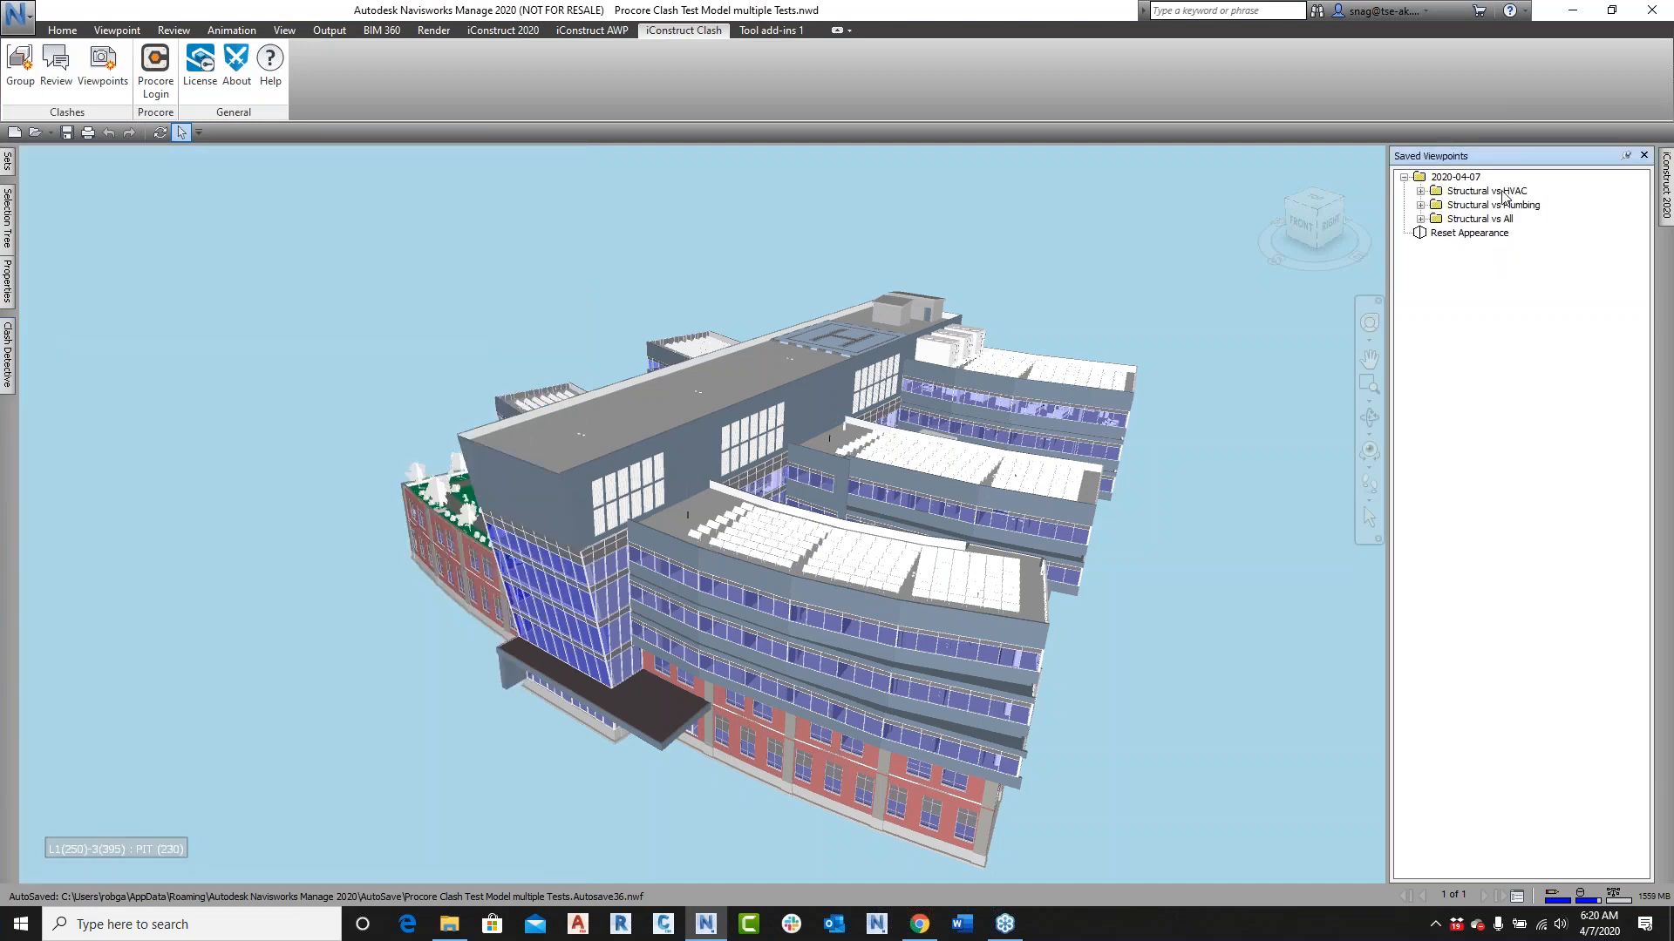
left_click(1421, 191)
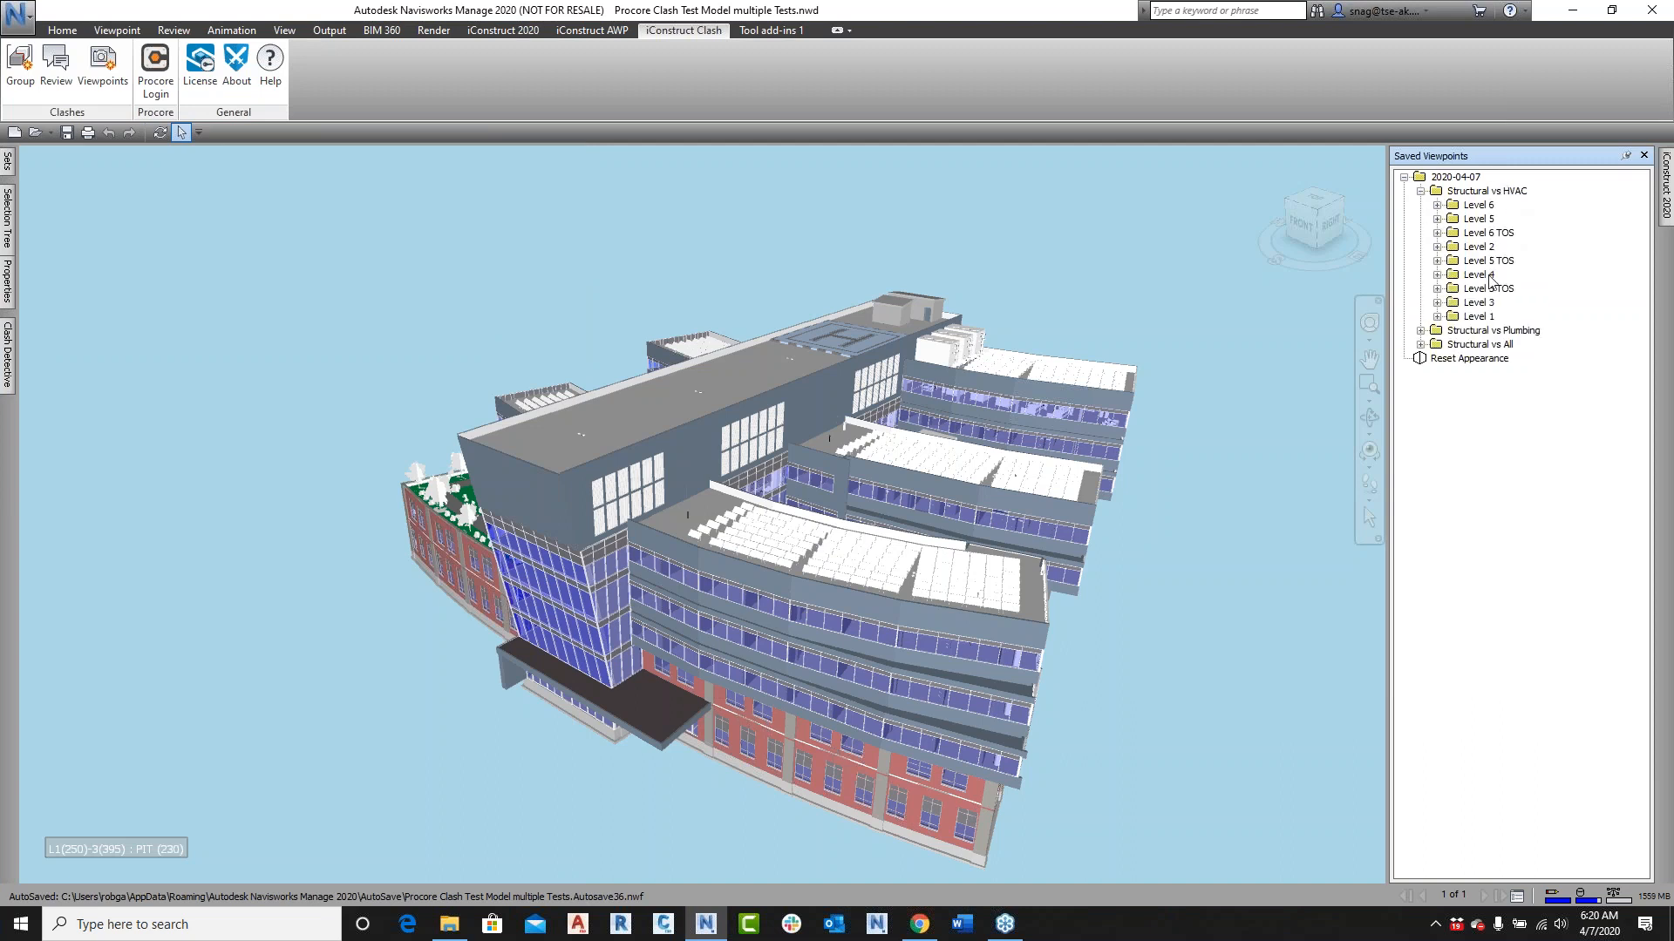
Step: Look through the Level 6 and Level 5 viewpoints of Structural vs HVAC, display Level 5's New Group viewpoint, and collapse the folders
left_click(1437, 205)
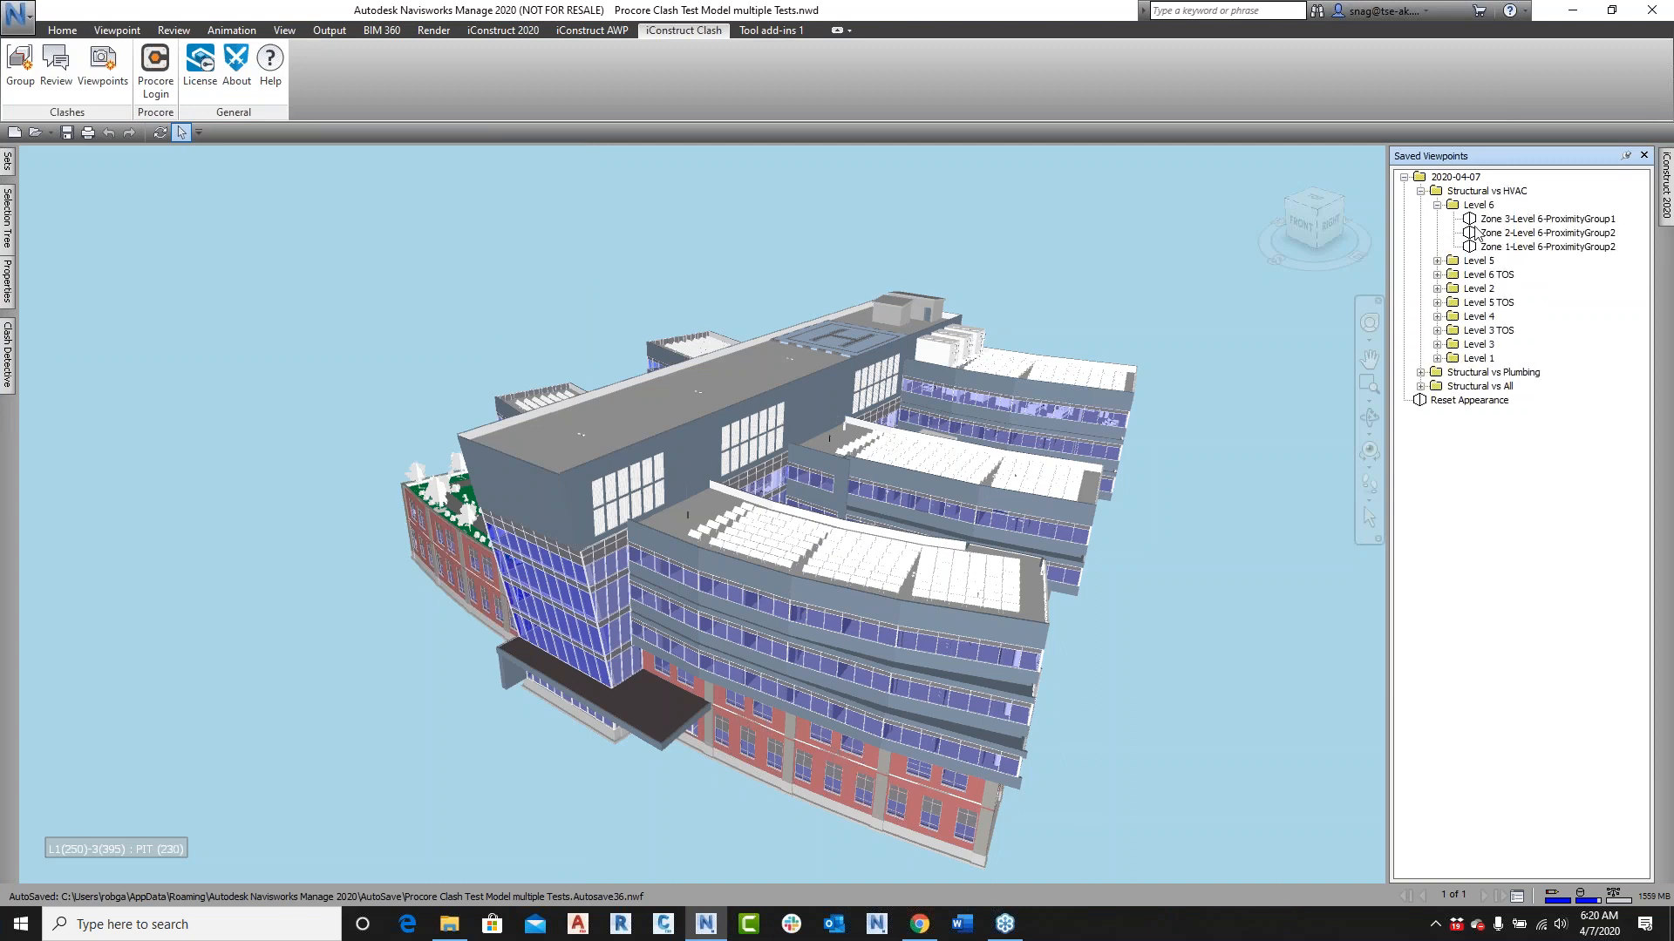
left_click(1437, 260)
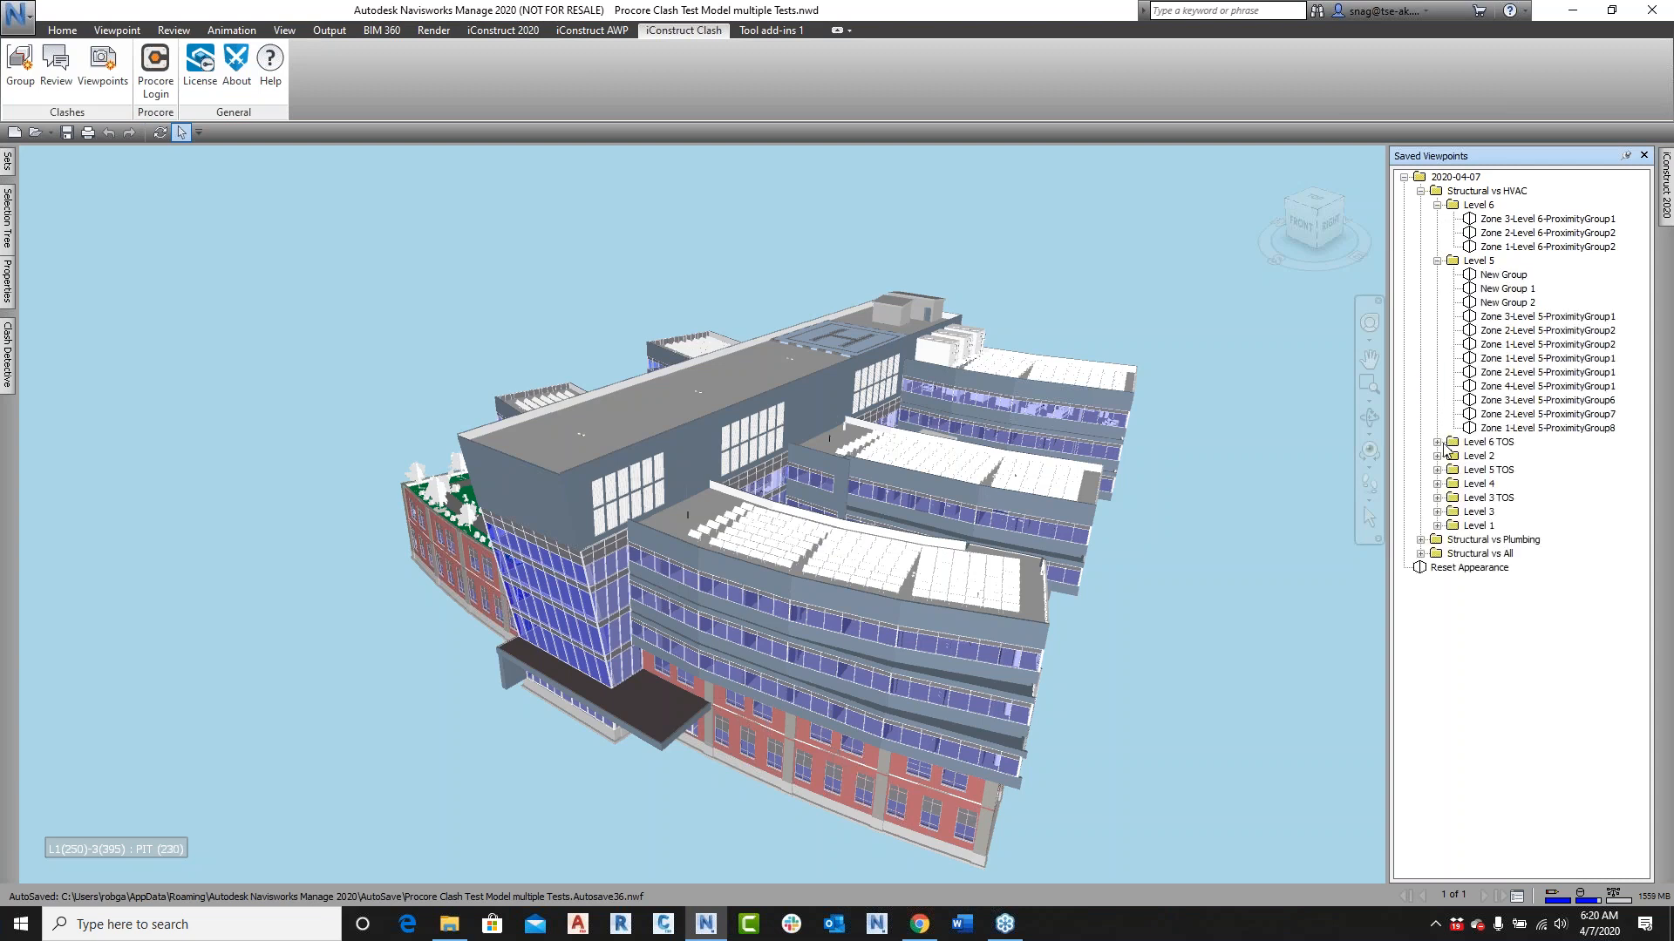
left_click(1511, 275)
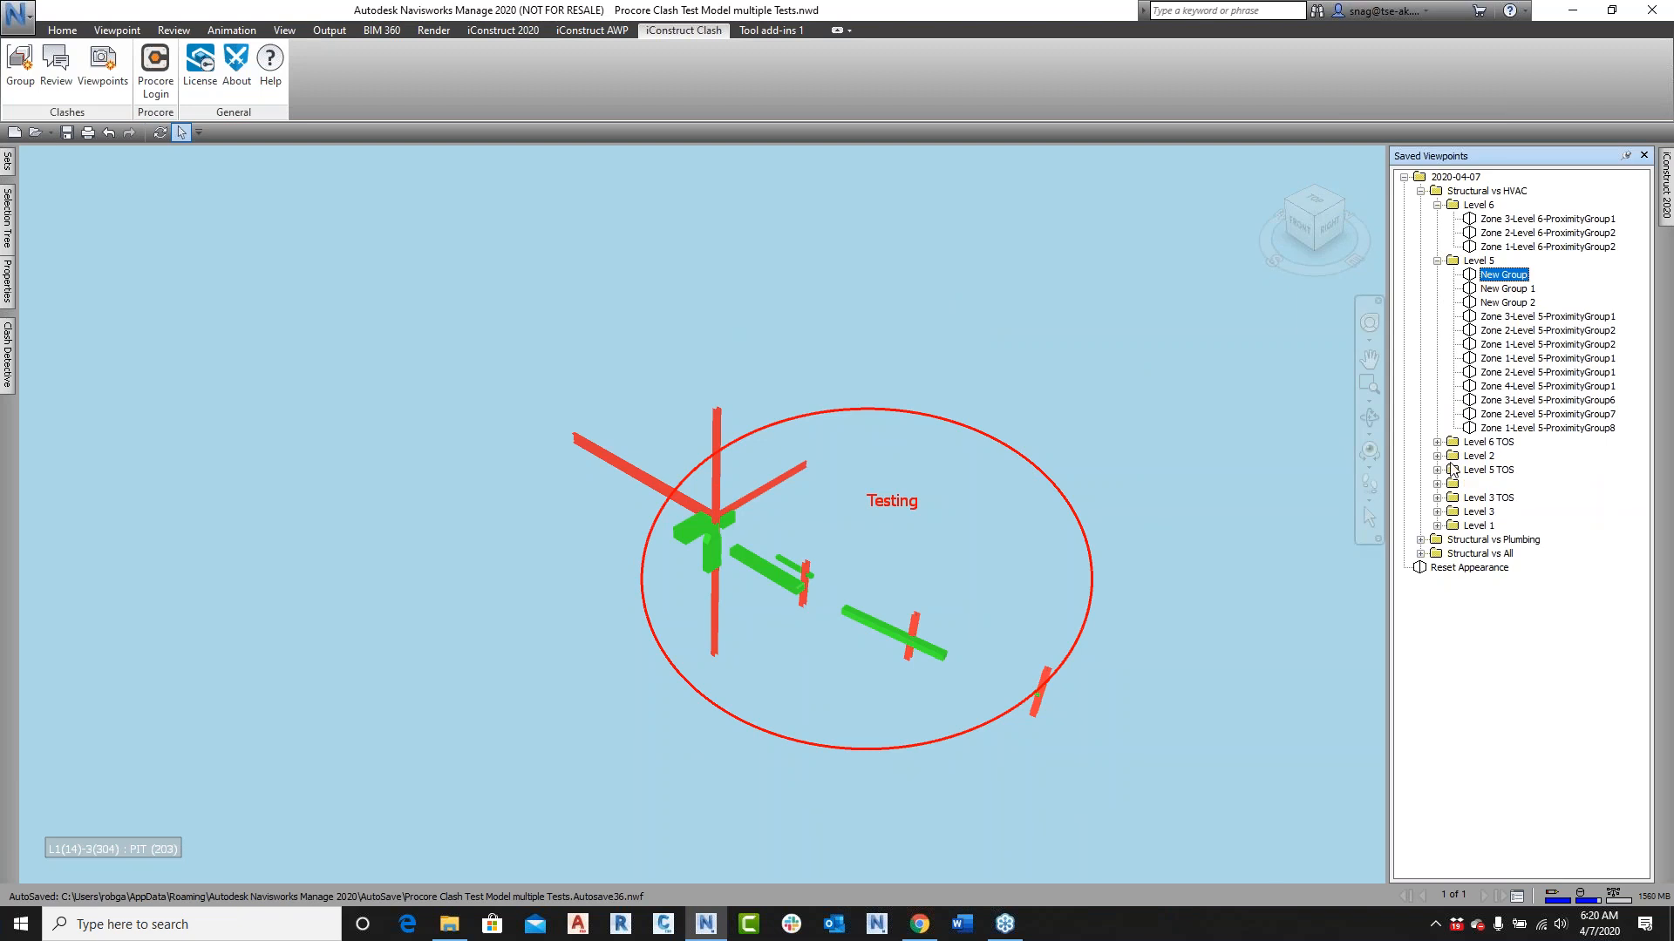
left_click(1437, 205)
left_click(1437, 219)
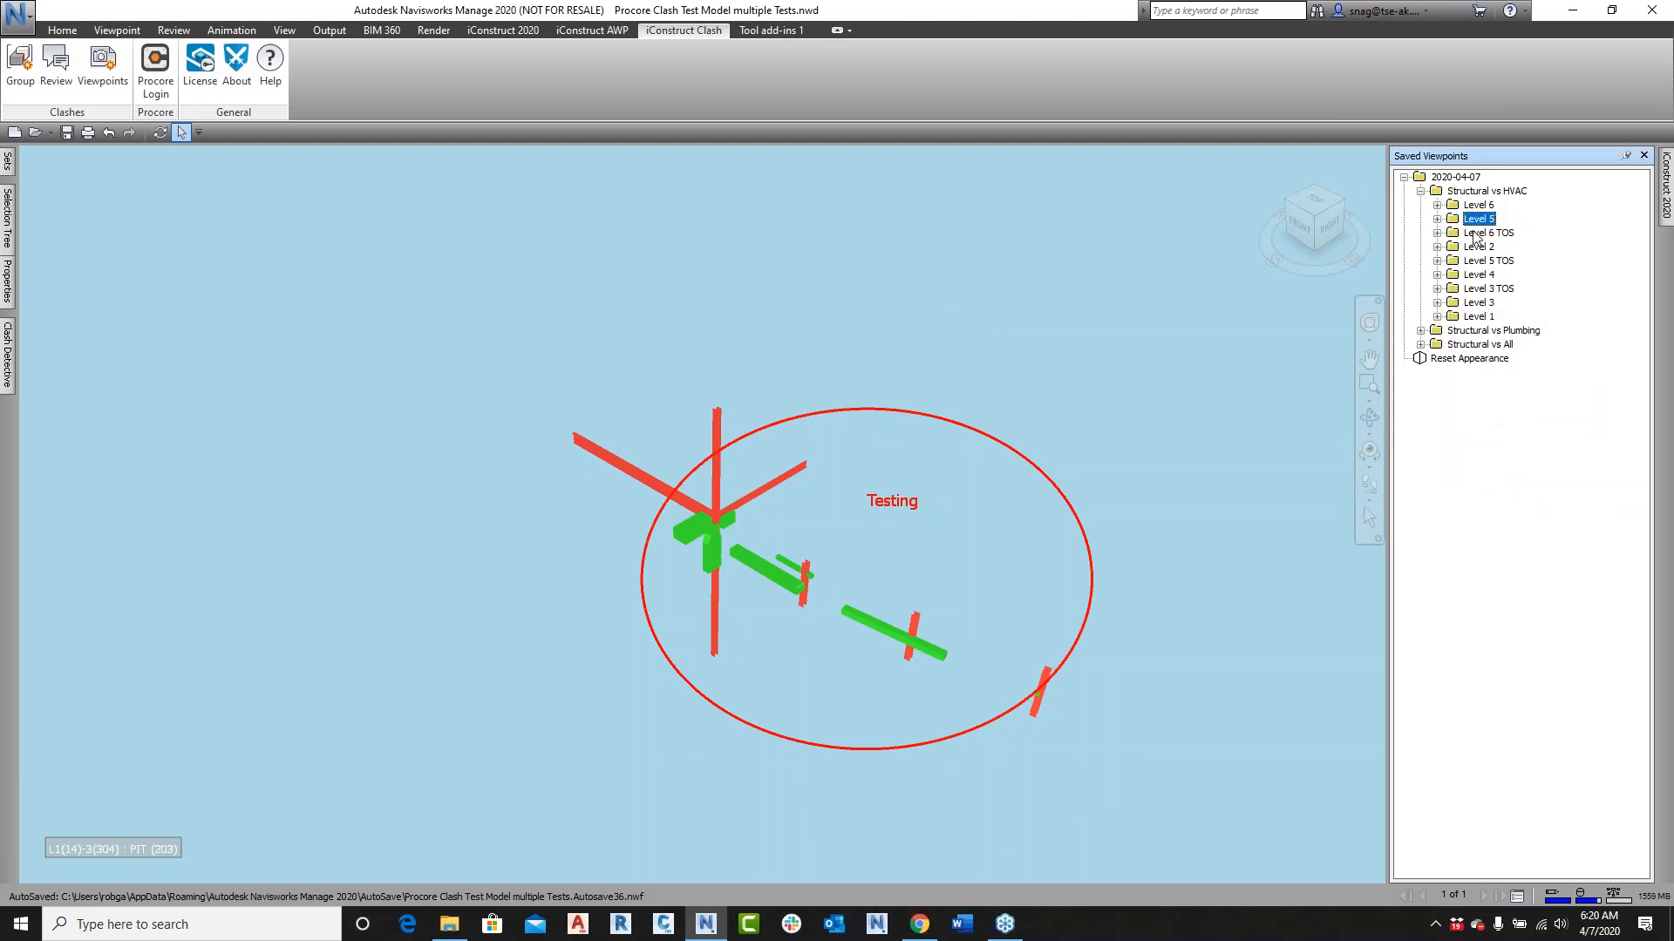
left_click(1421, 191)
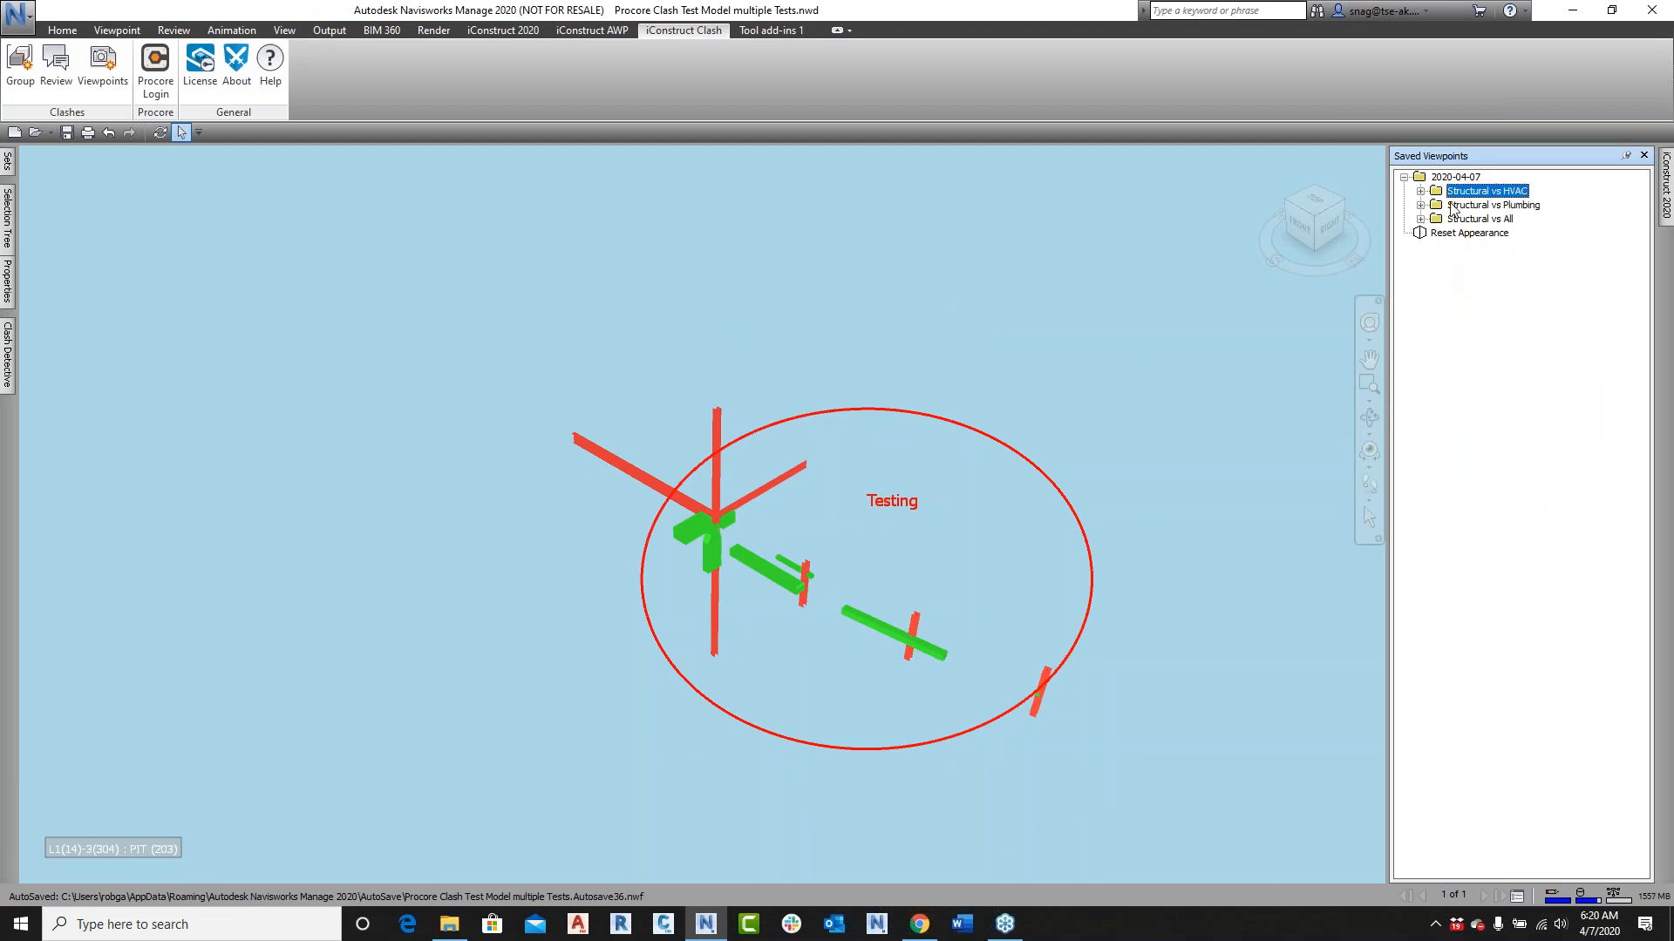
Step: Unhide the whole hospital model and hide the Zones set so the building is shown without zone volumes
left_click(62, 30)
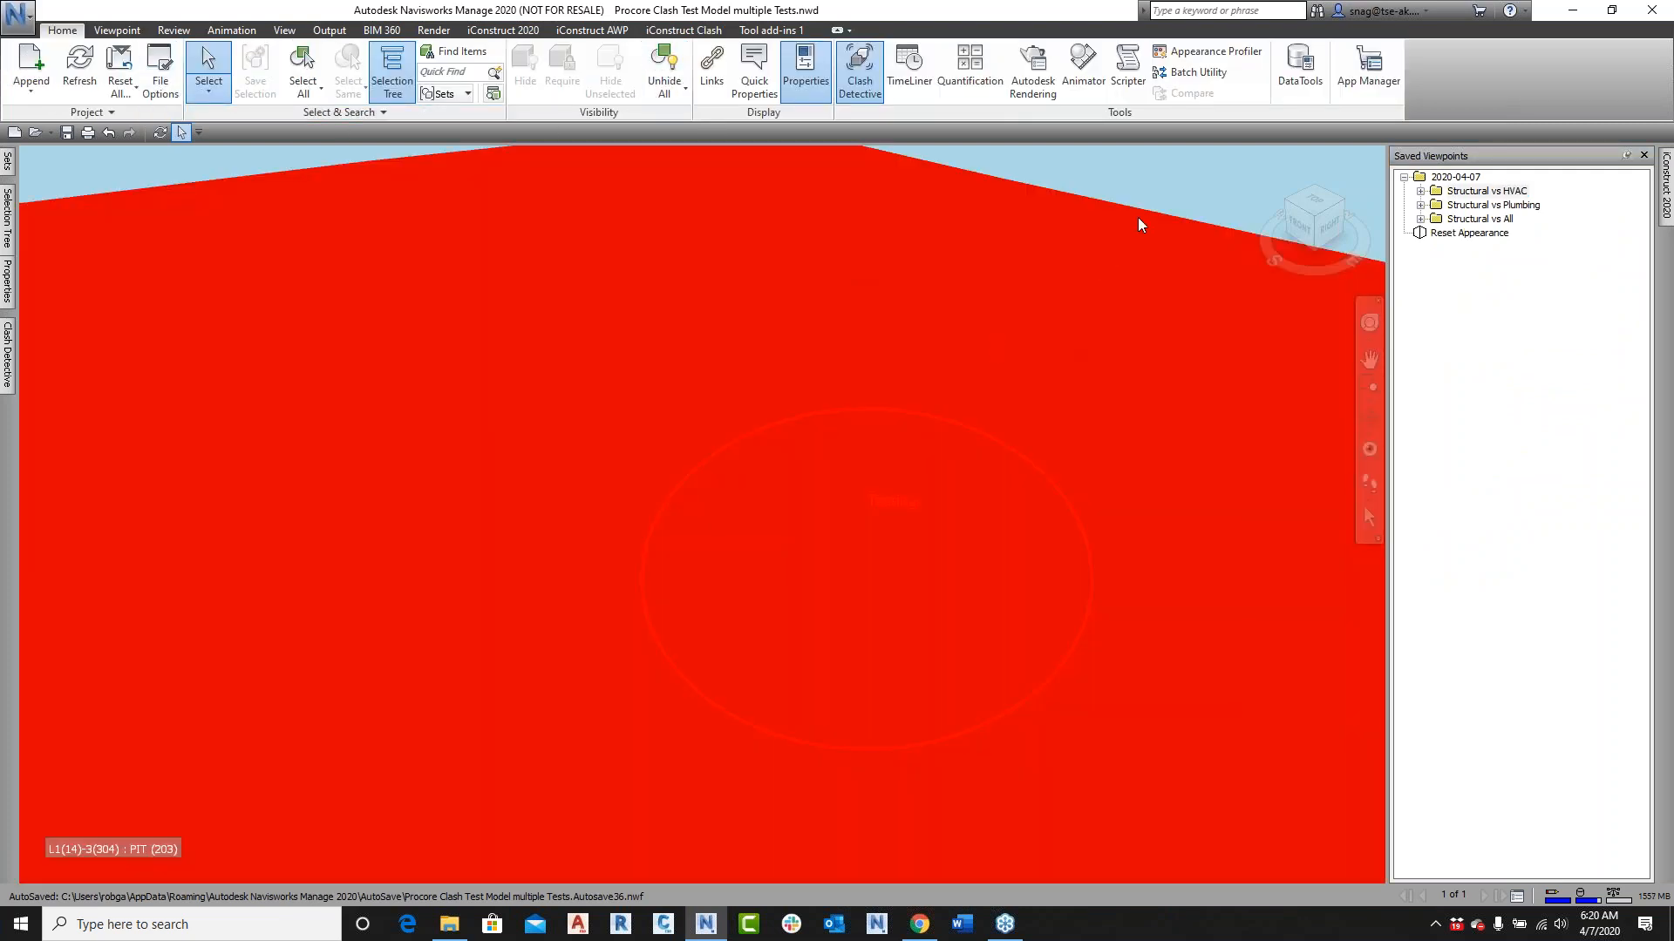
scroll(767, 257, "down", 6)
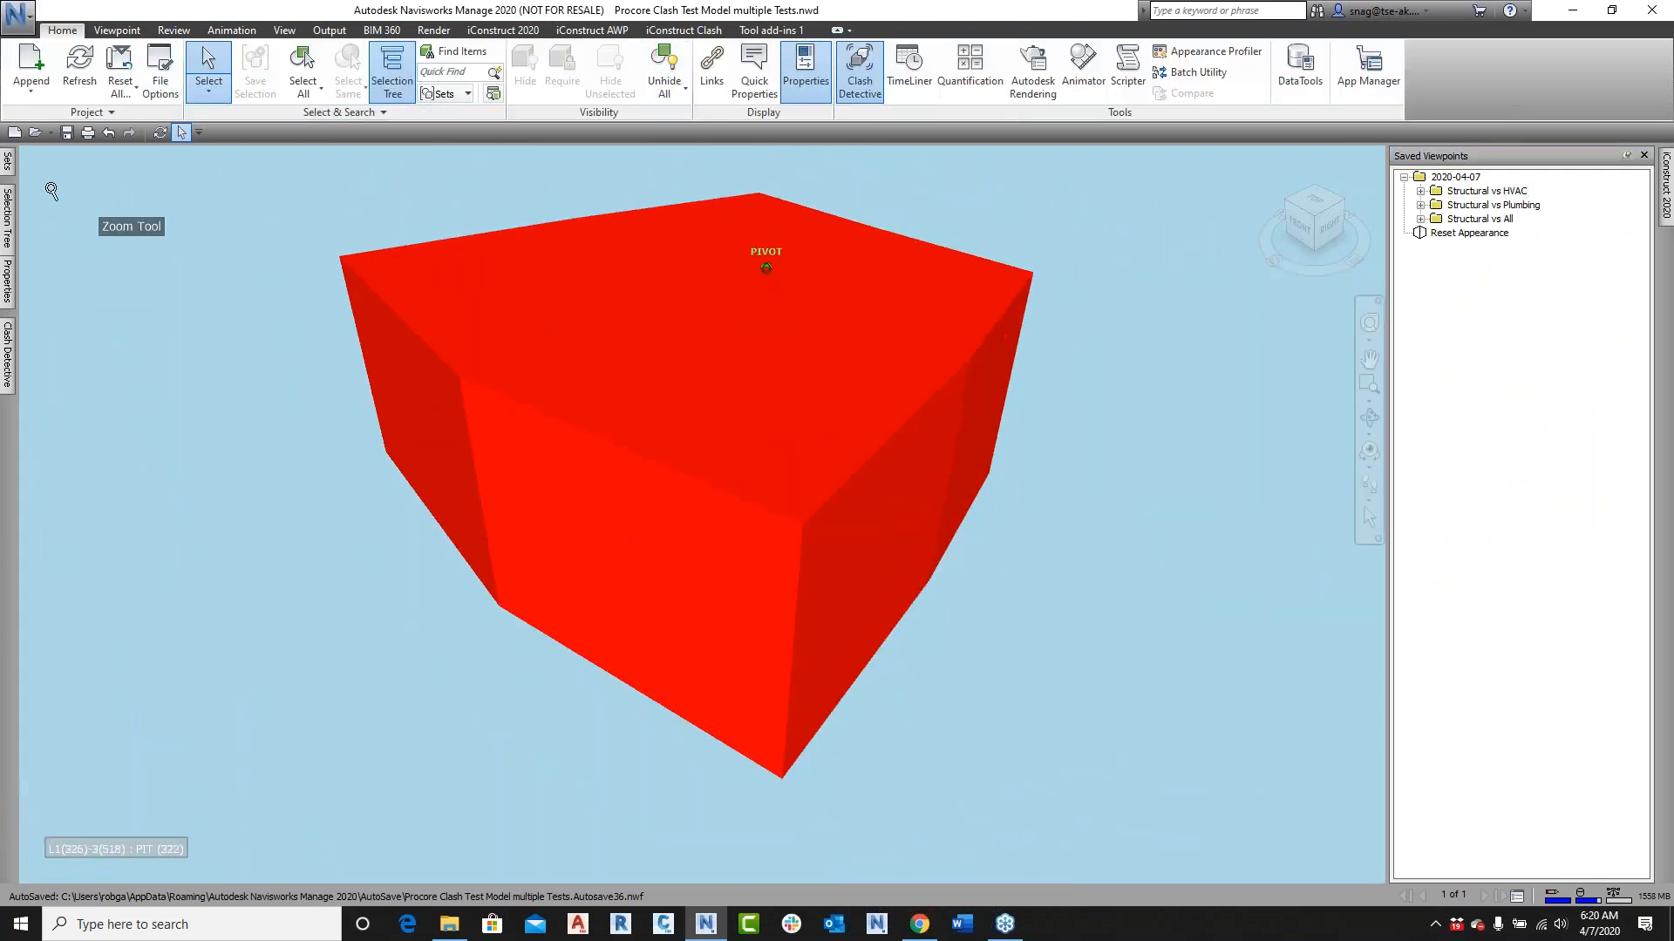
mouse_move(9, 218)
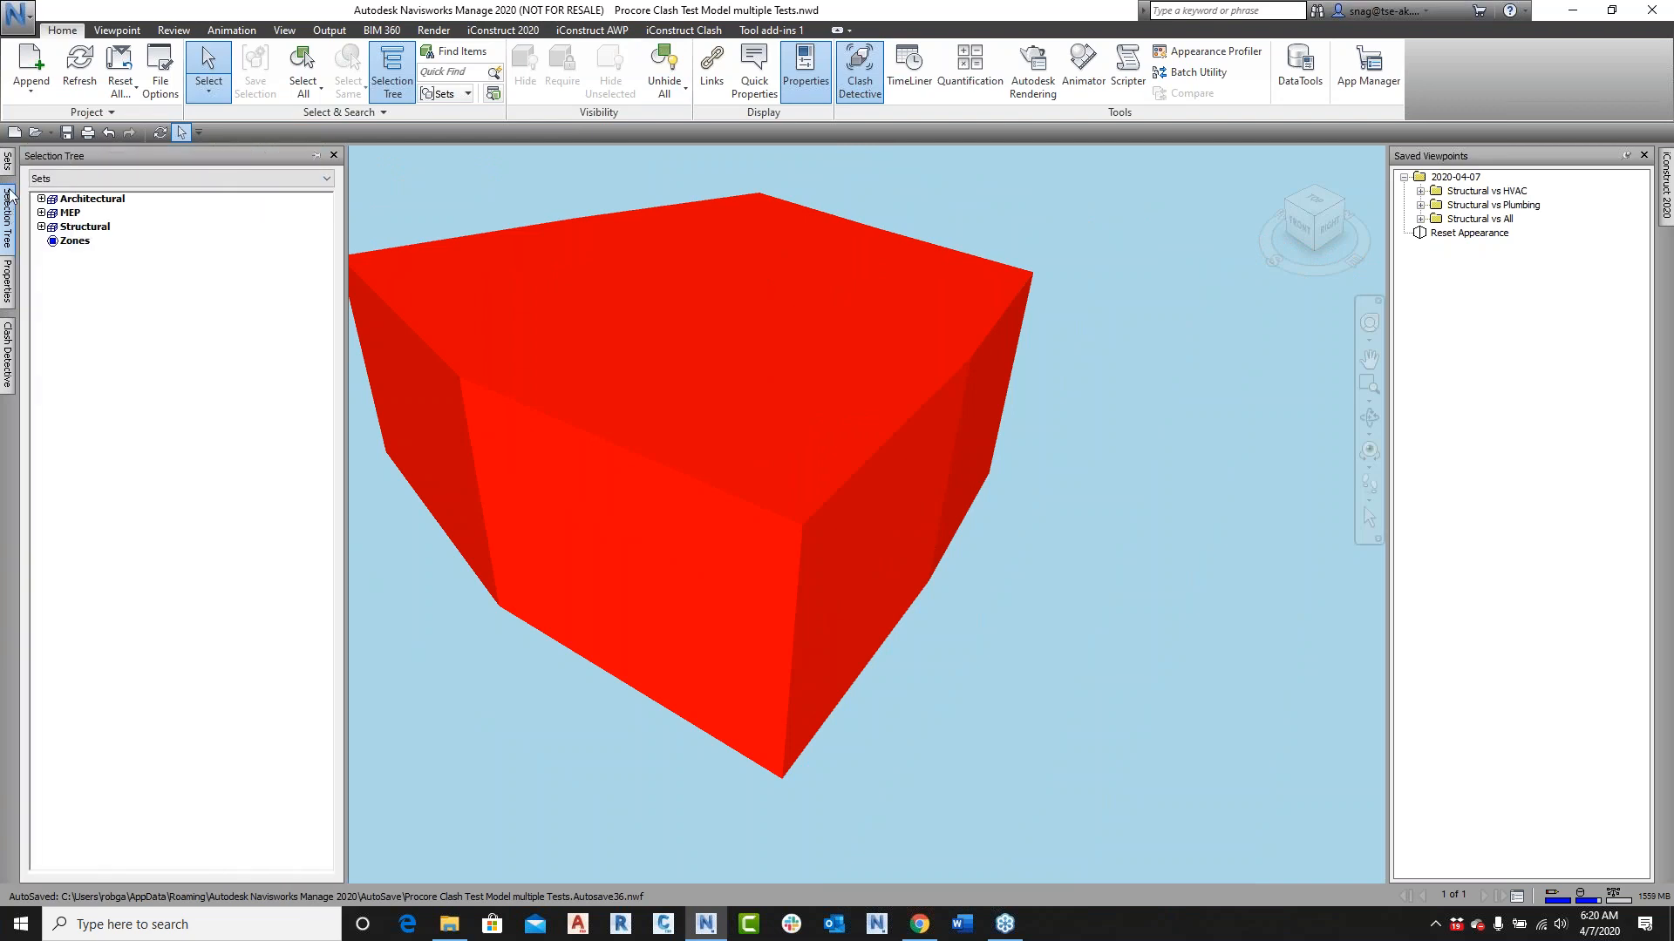
left_click(77, 241)
left_click(525, 69)
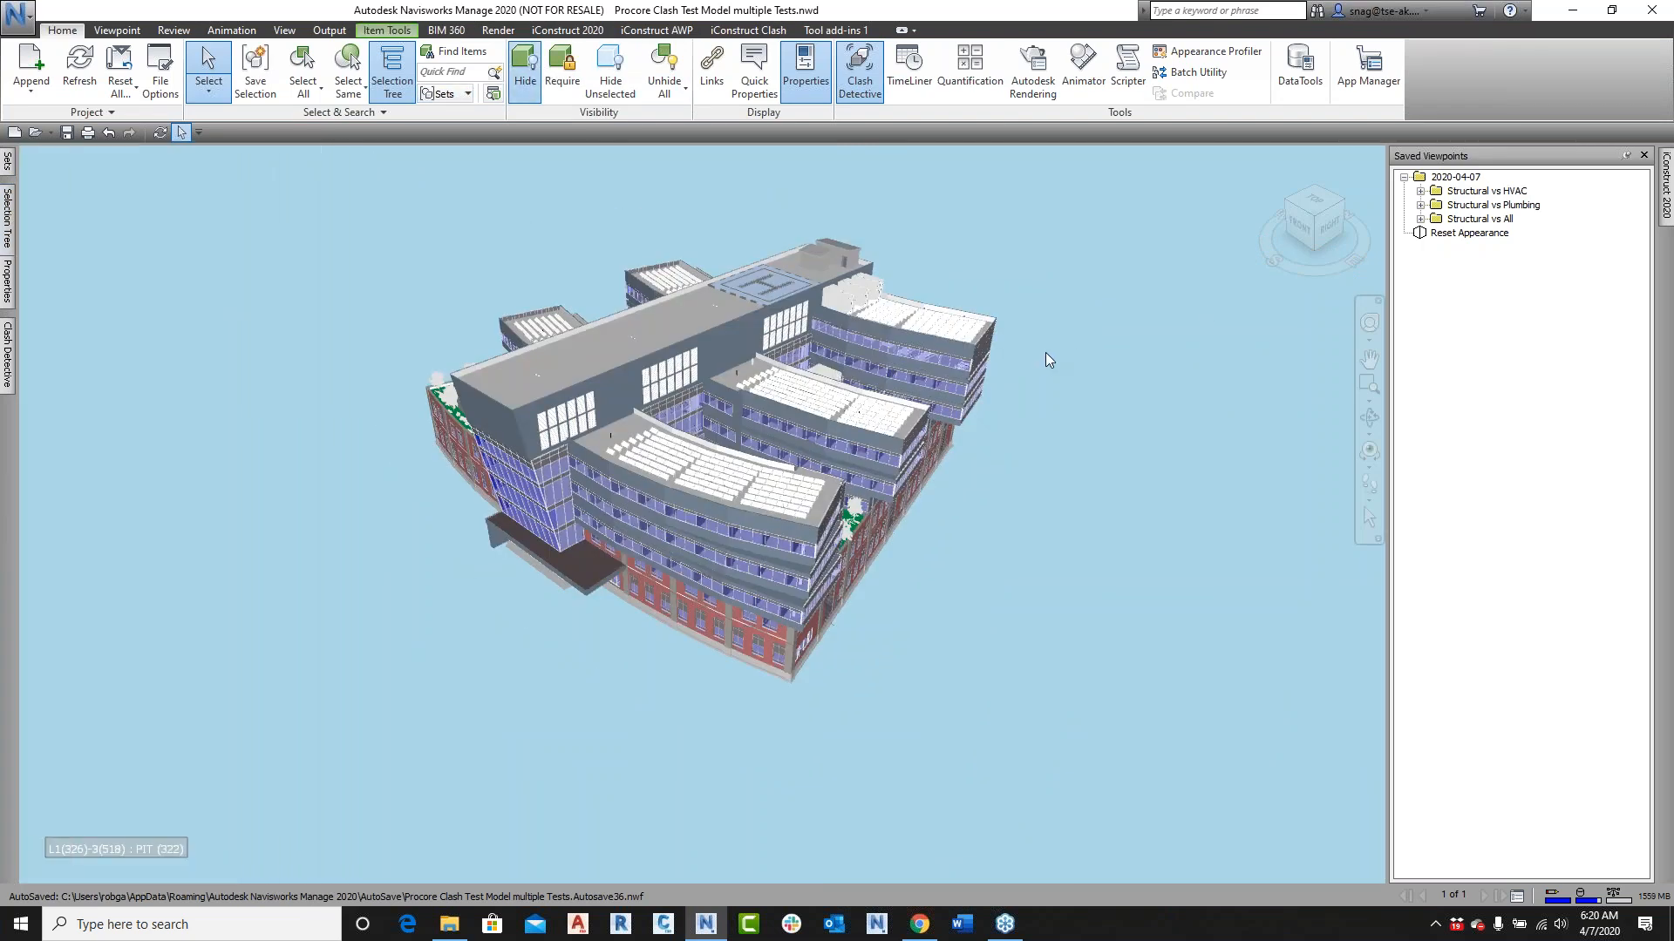
middle_click_drag(980, 466, 1010, 459)
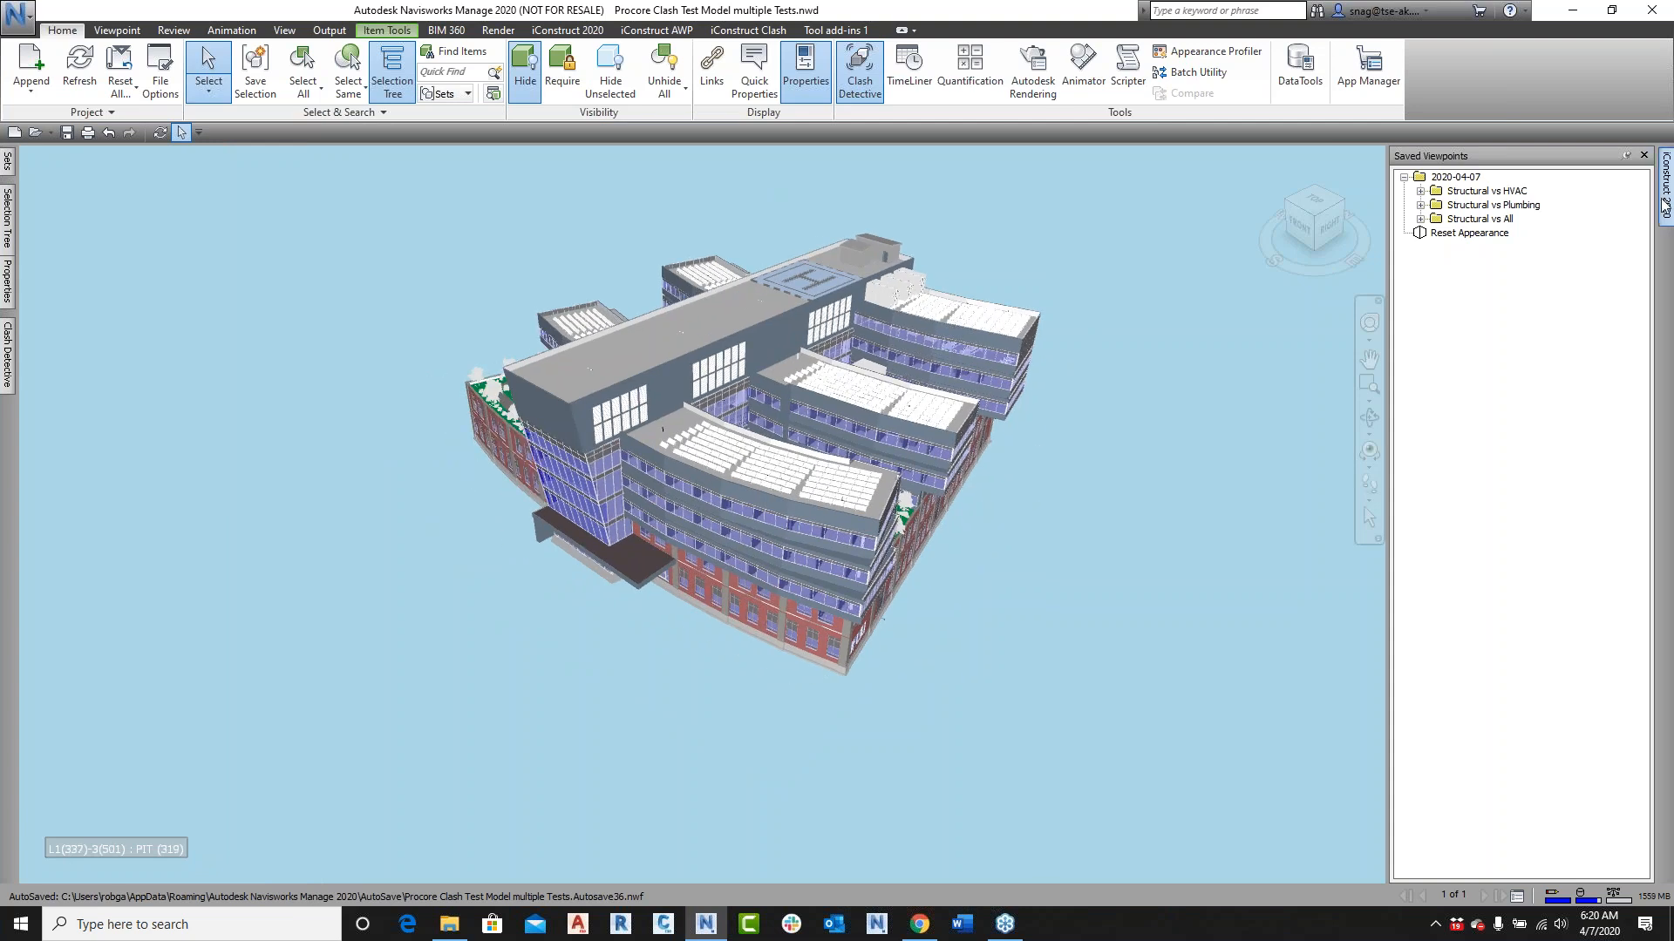
Step: Open iConstruct's Clash Manager for a brief look at its grouping layout and close it
mouse_move(1661, 198)
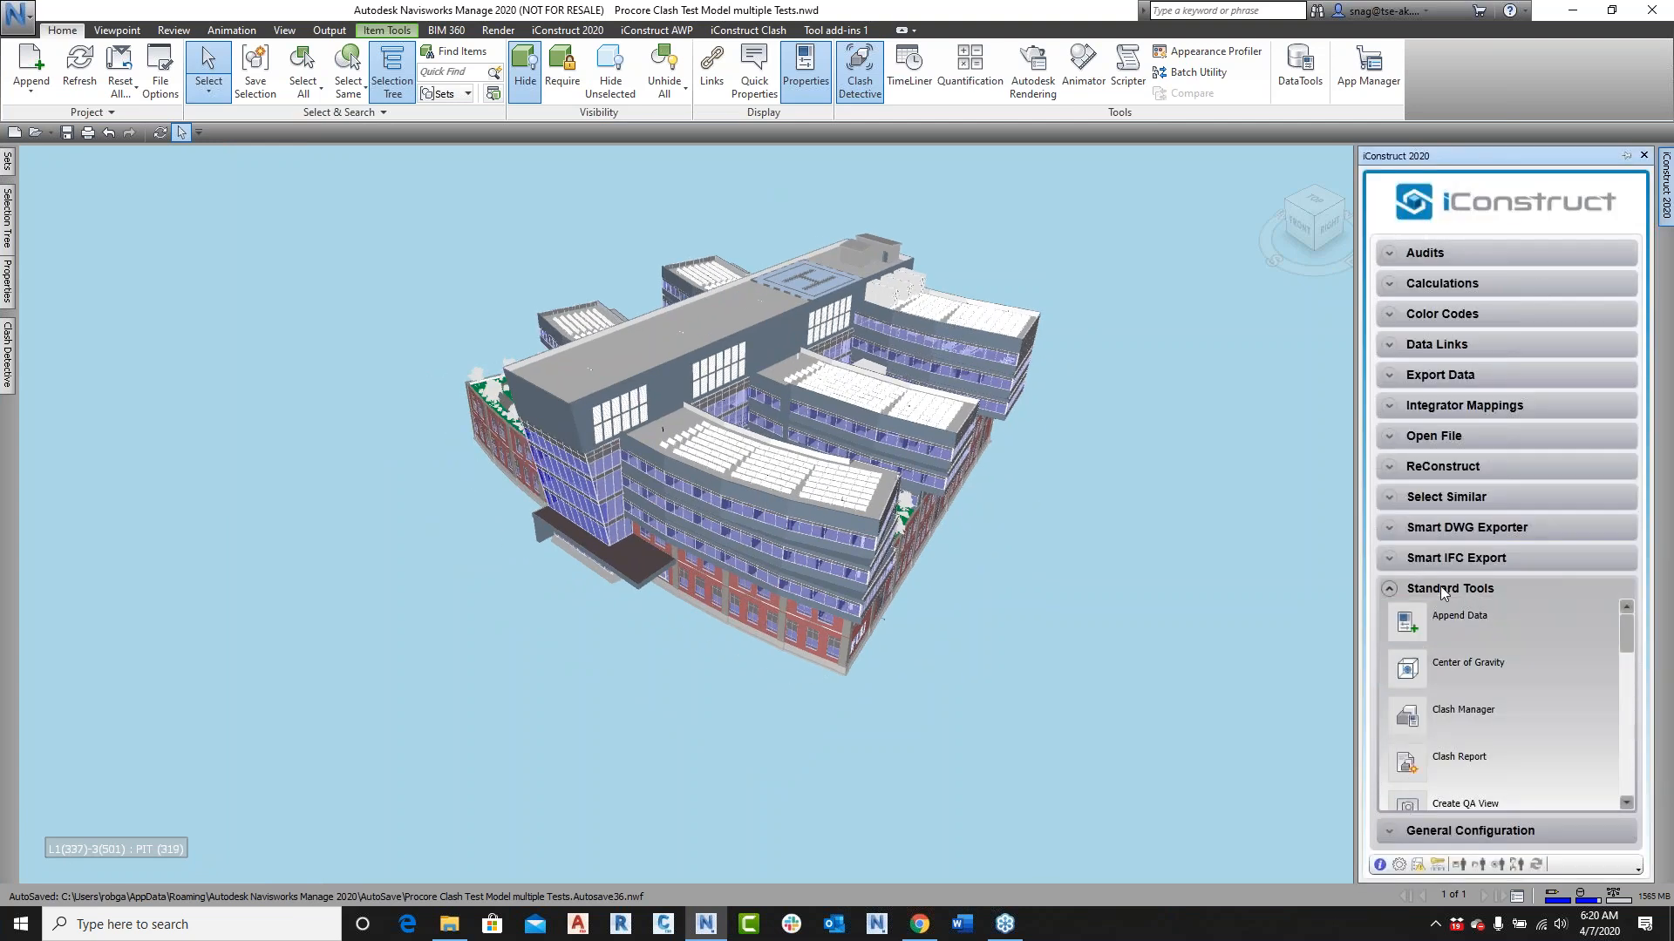
left_click(1408, 719)
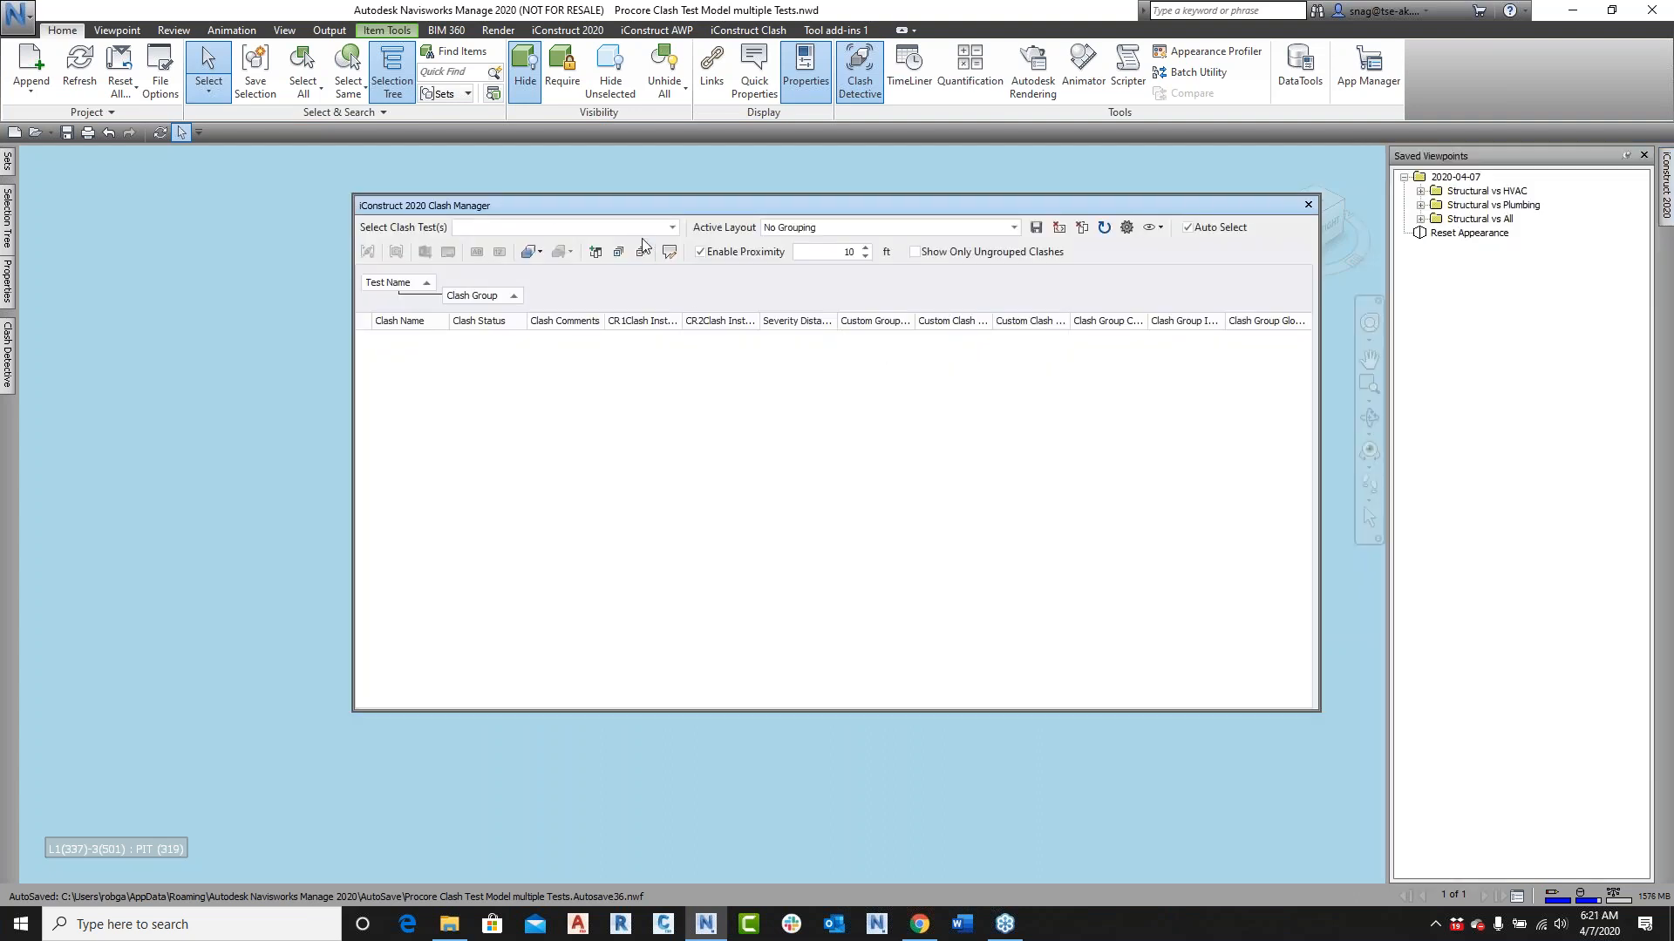
left_click(1308, 204)
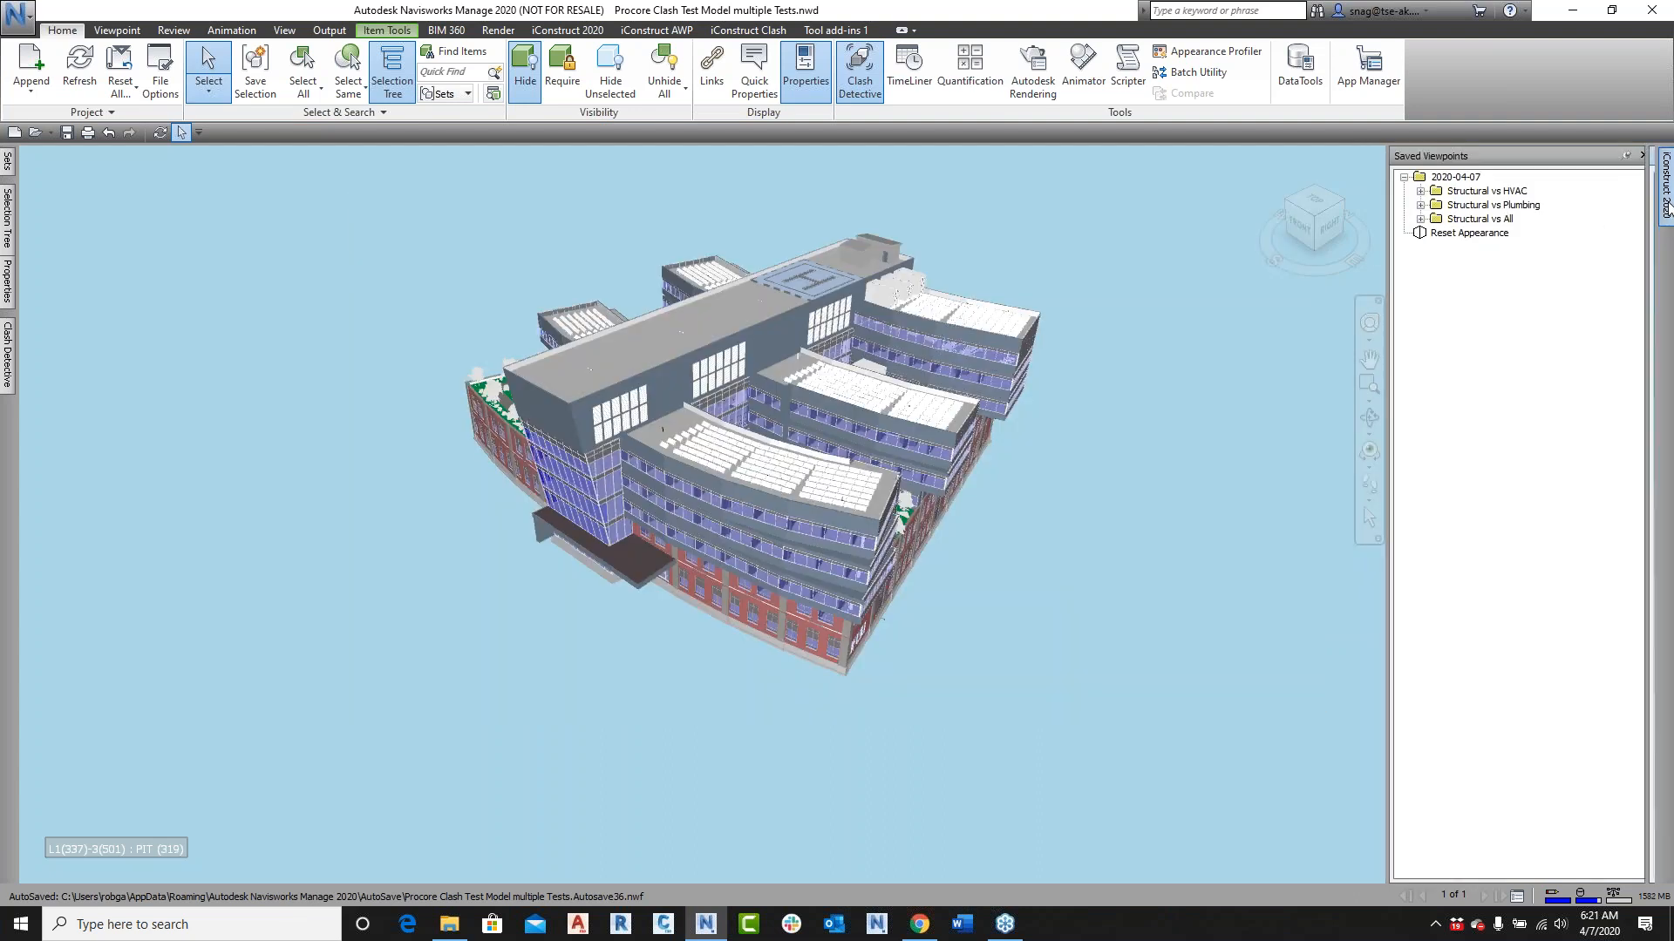
Step: Start iConstruct's Clash Report with the Summary Clash Views template and list the clash groups of Structural vs HVAC
mouse_move(1666, 207)
left_click(1410, 766)
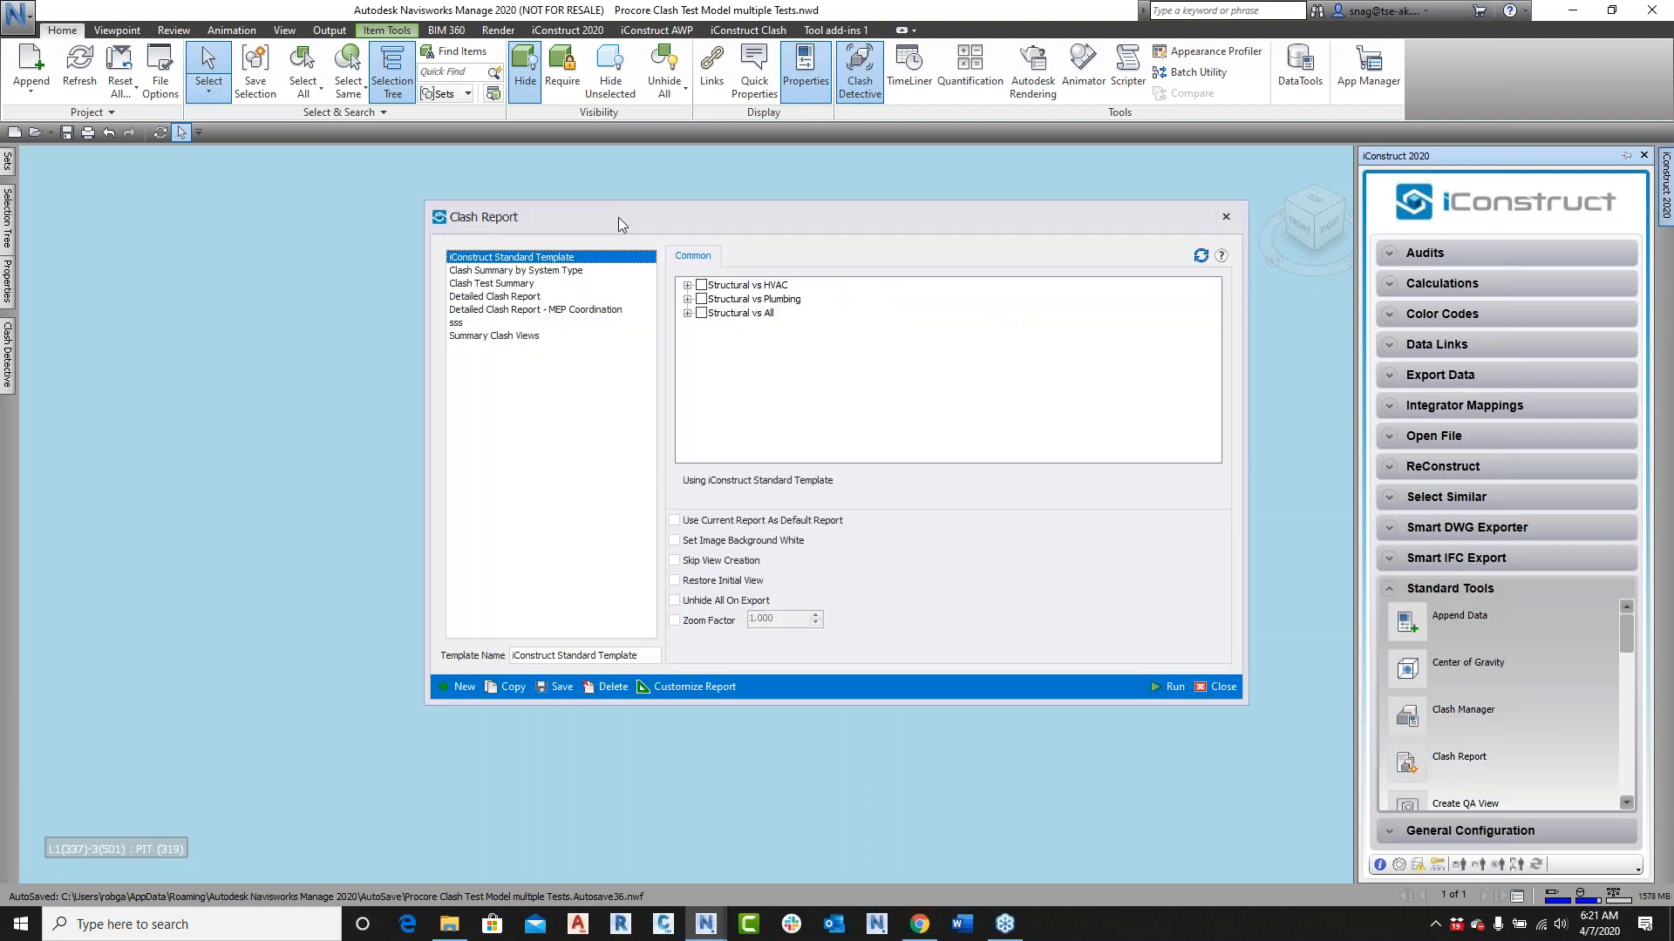
left_click(491, 337)
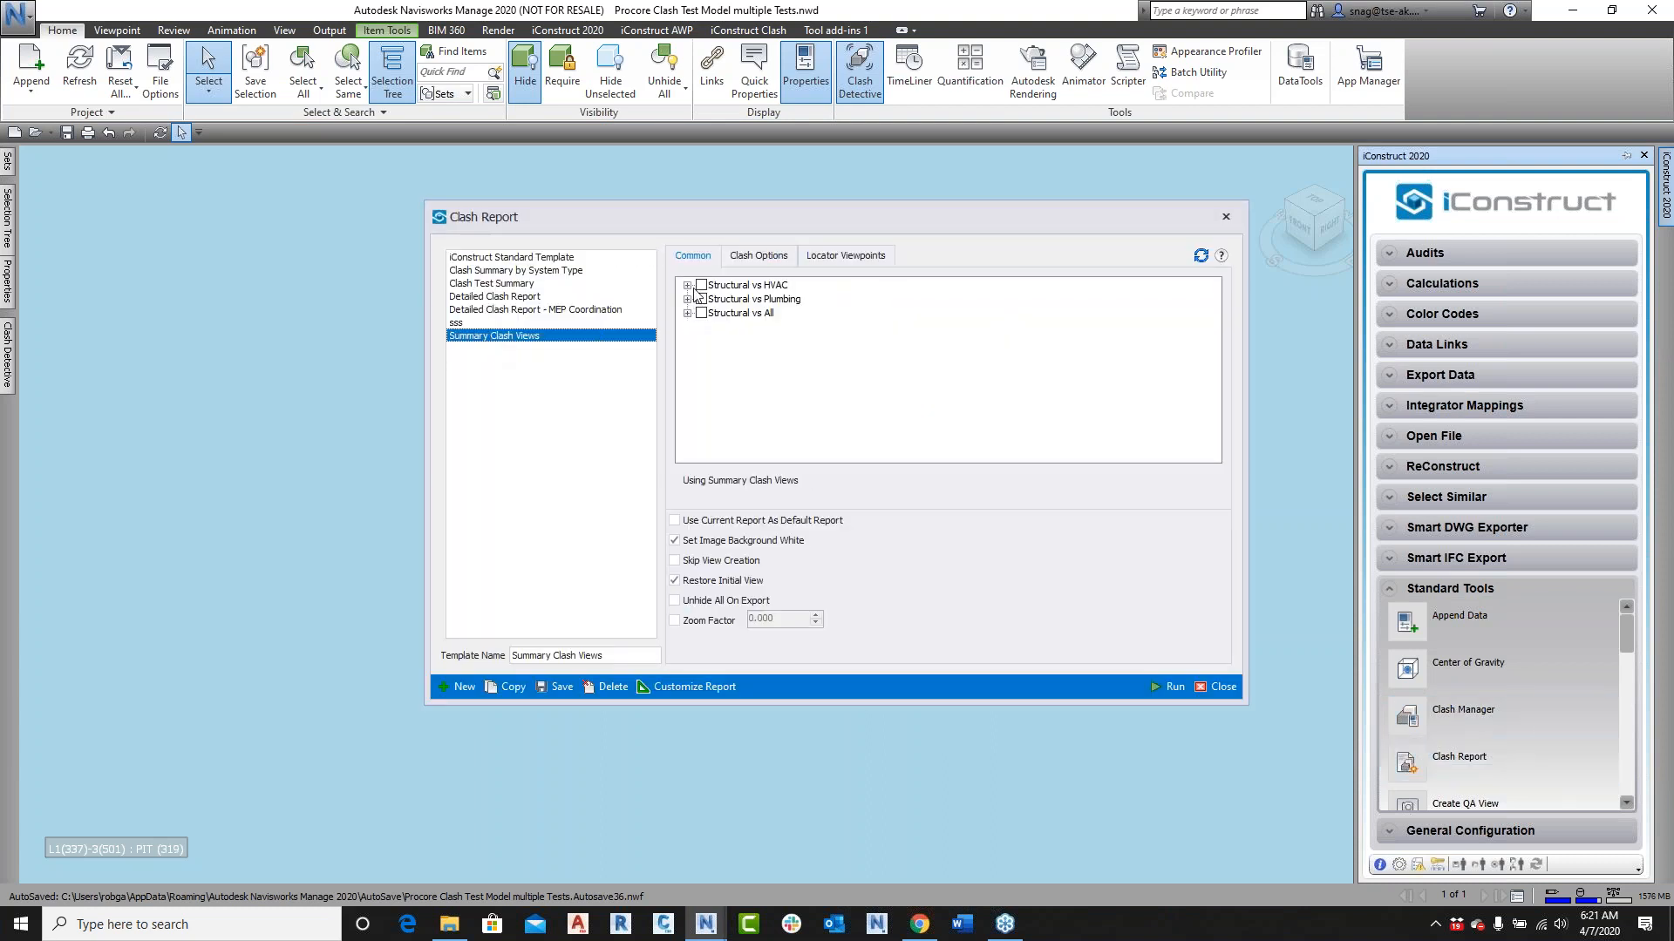
left_click(688, 286)
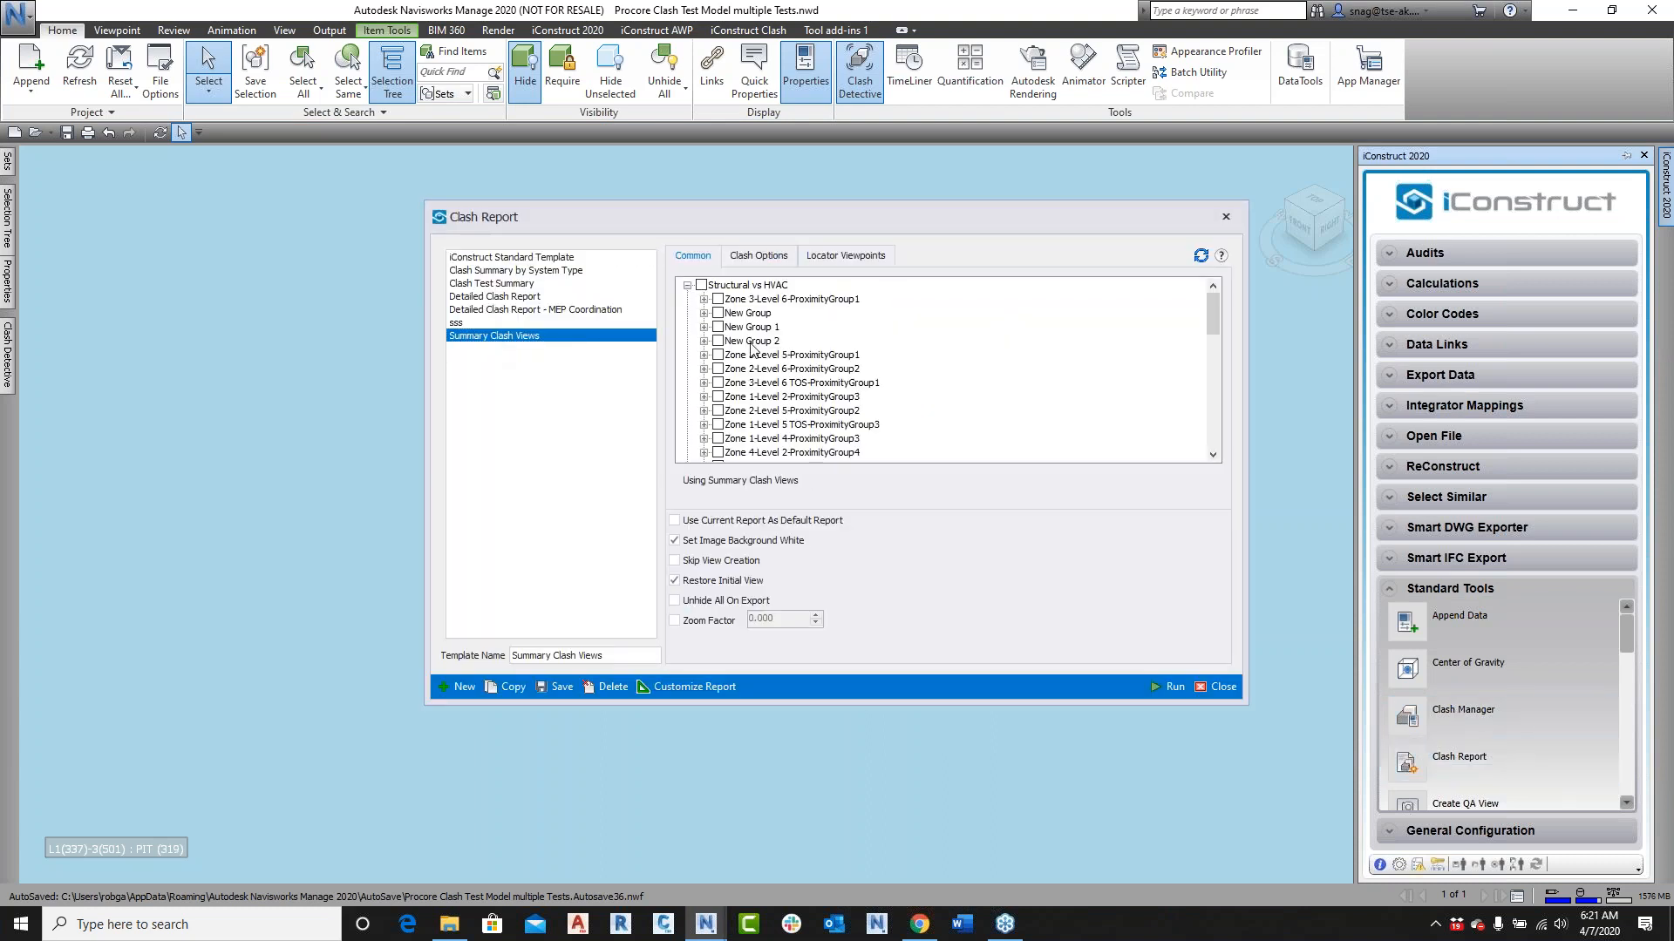
Step: Include Clash19, Clash22 and Clash23 of New Group, plus Clash5 of Zone 3-Level 6 TOS-ProximityGroup1, in the report
left_click(704, 313)
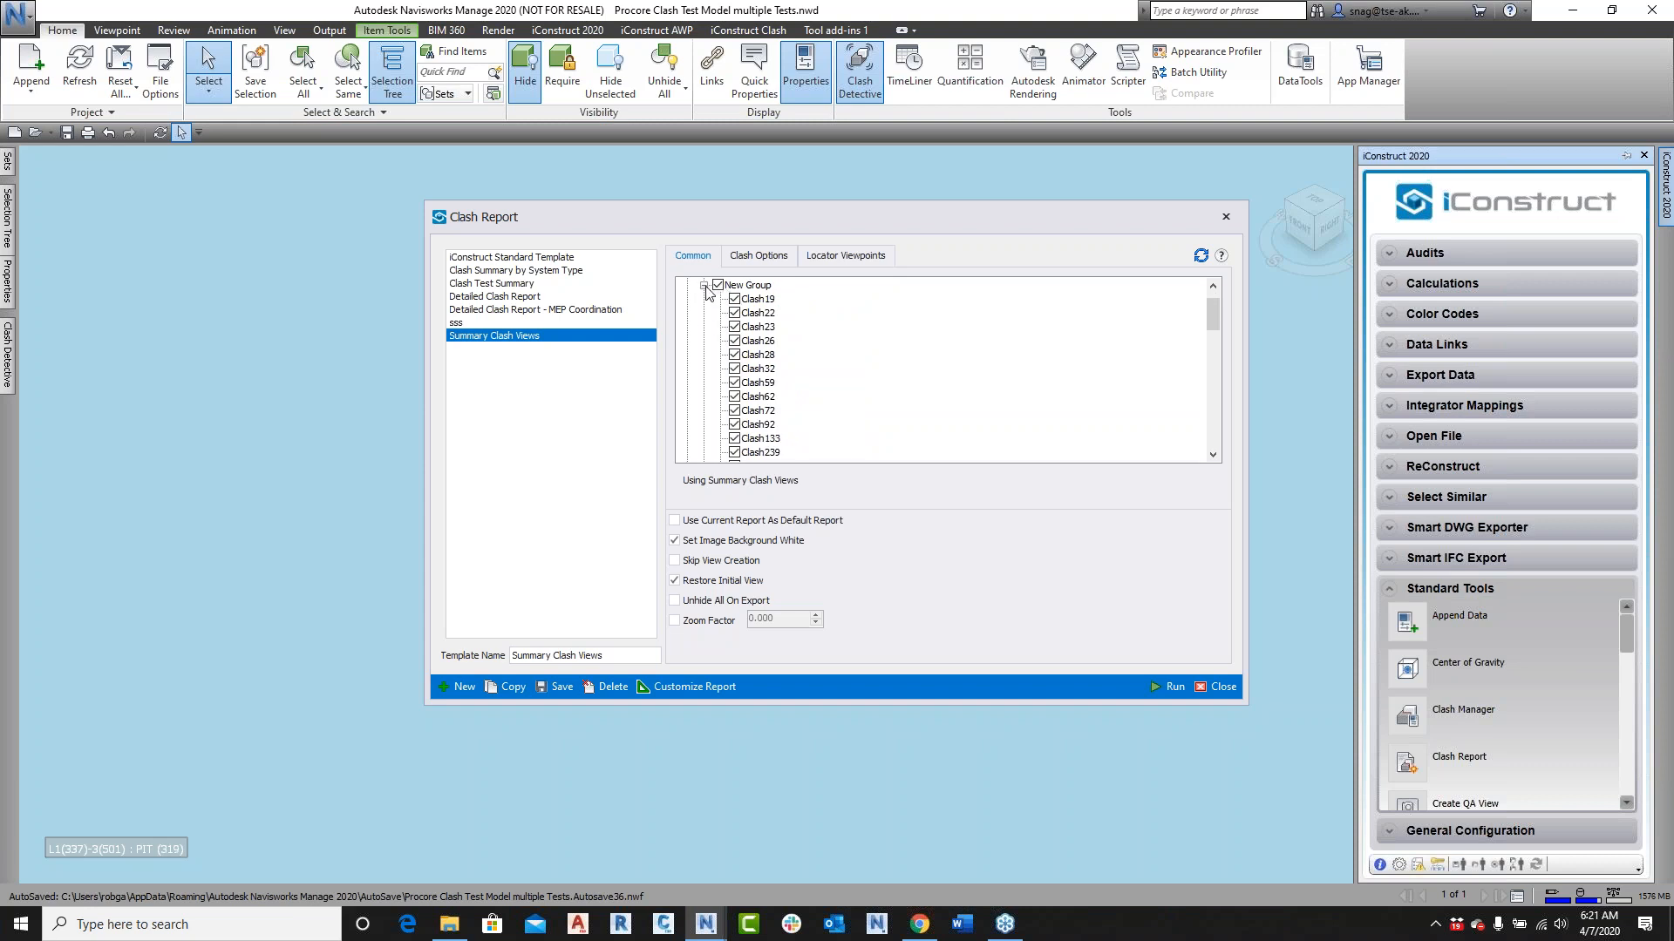
left_click(742, 301)
left_click(734, 299)
left_click(734, 313)
left_click(734, 327)
left_click(704, 285)
left_click(703, 355)
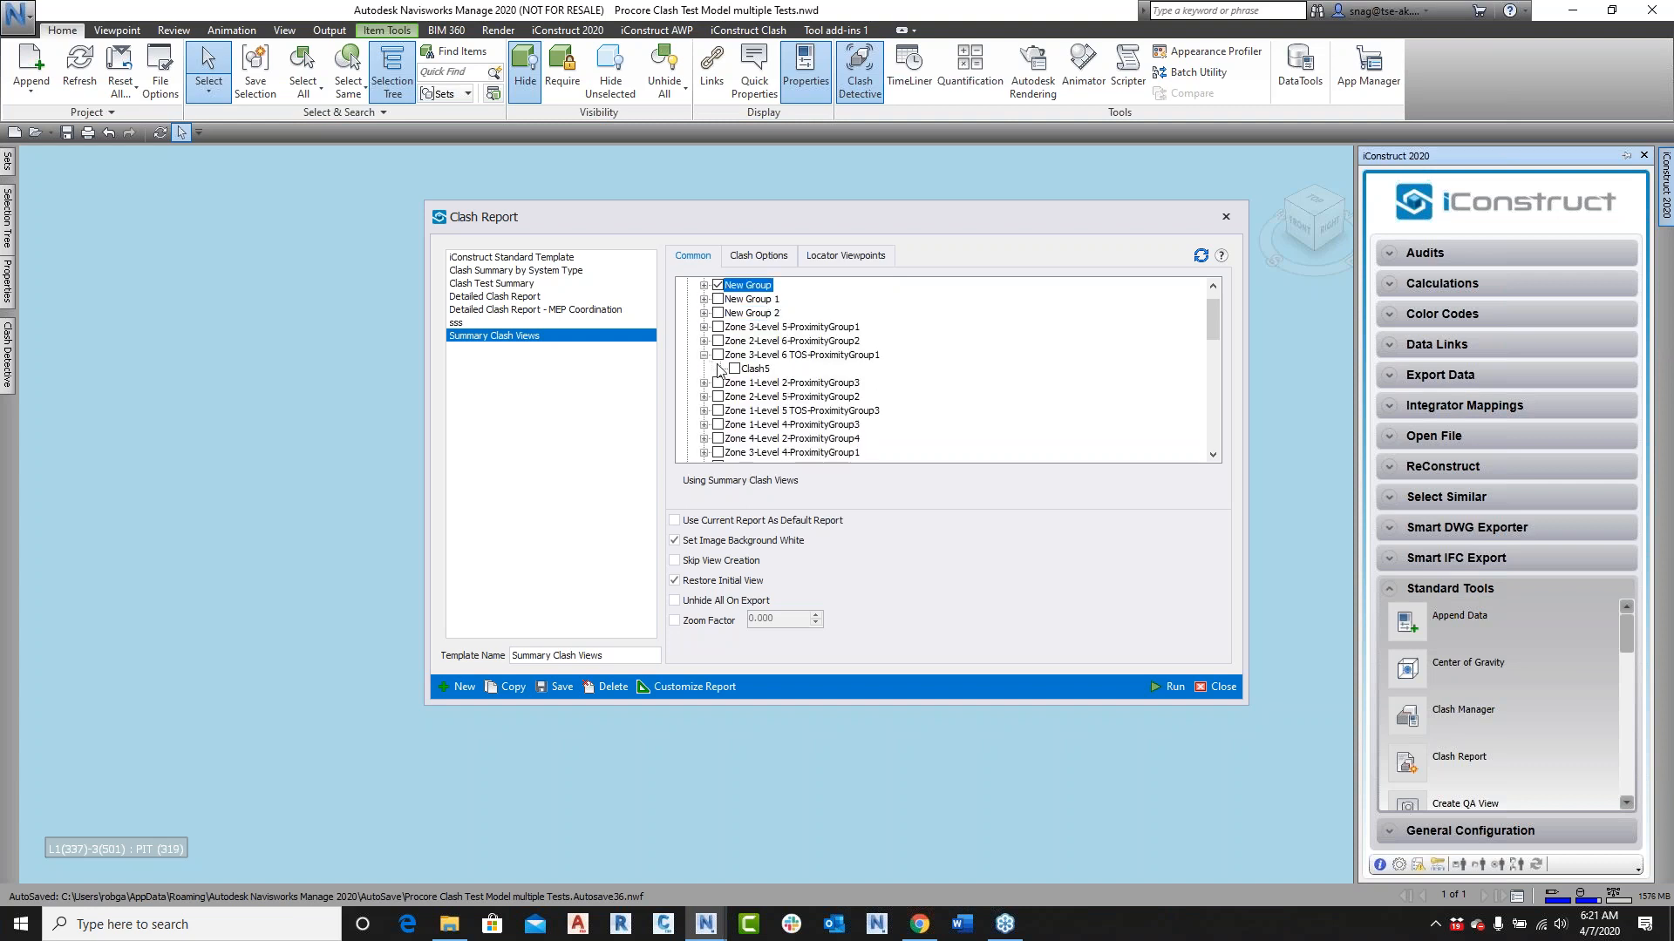
Step: Check the report's clash options and locator viewpoint settings, and run the Summary Clash Views report
left_click(755, 258)
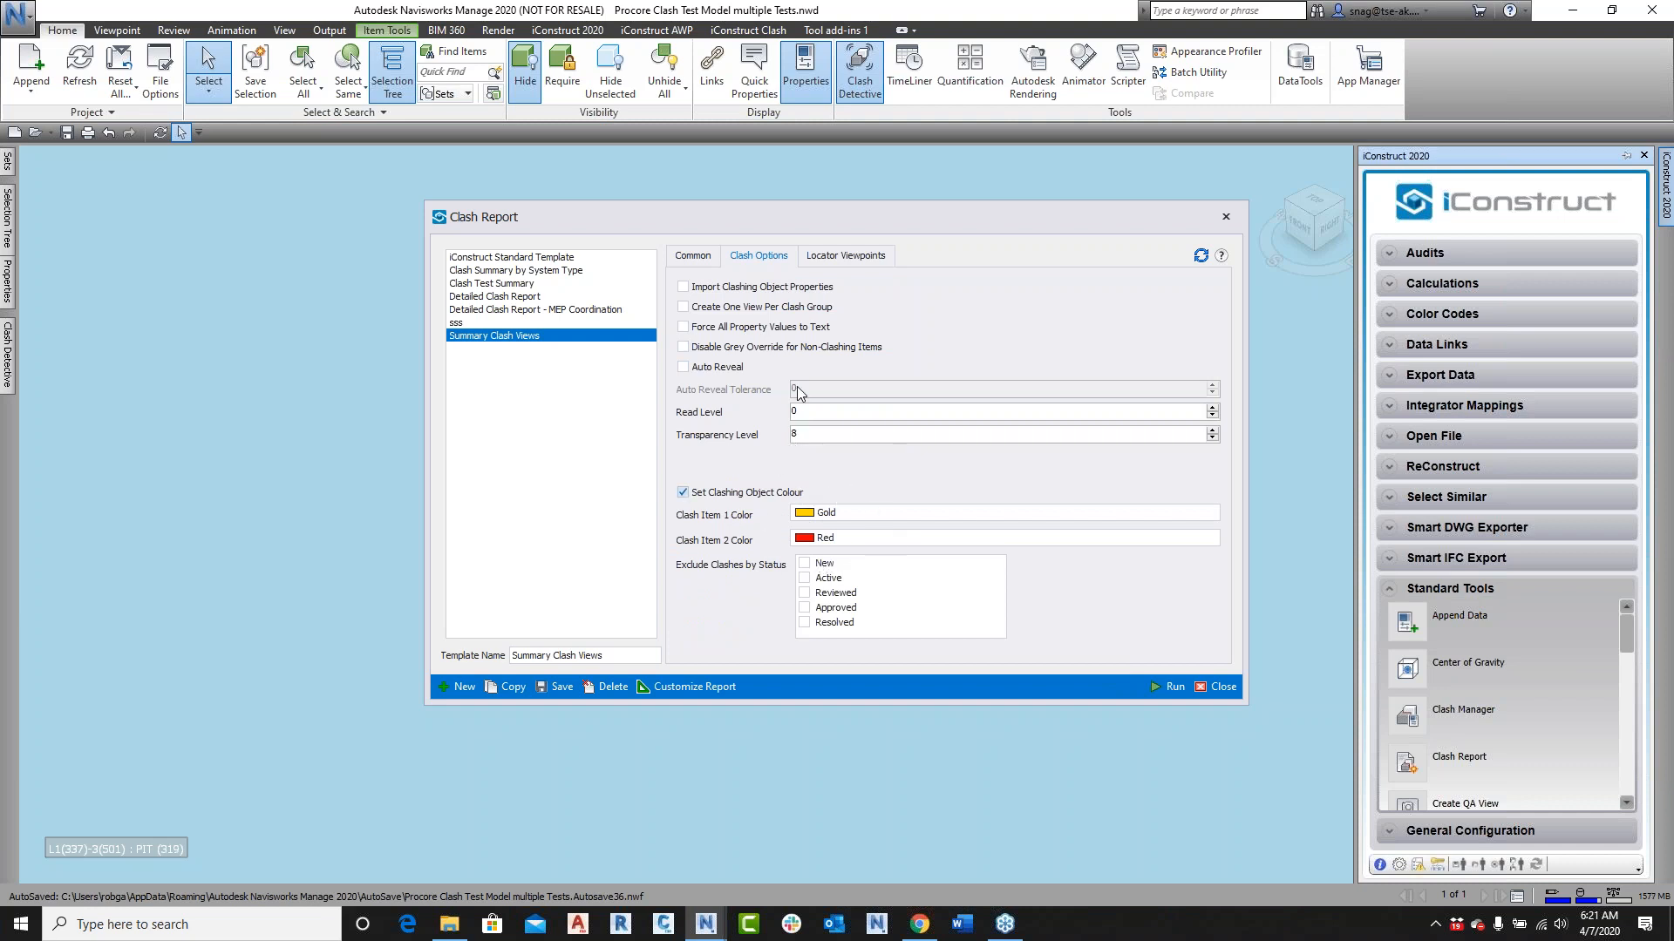
left_click(837, 261)
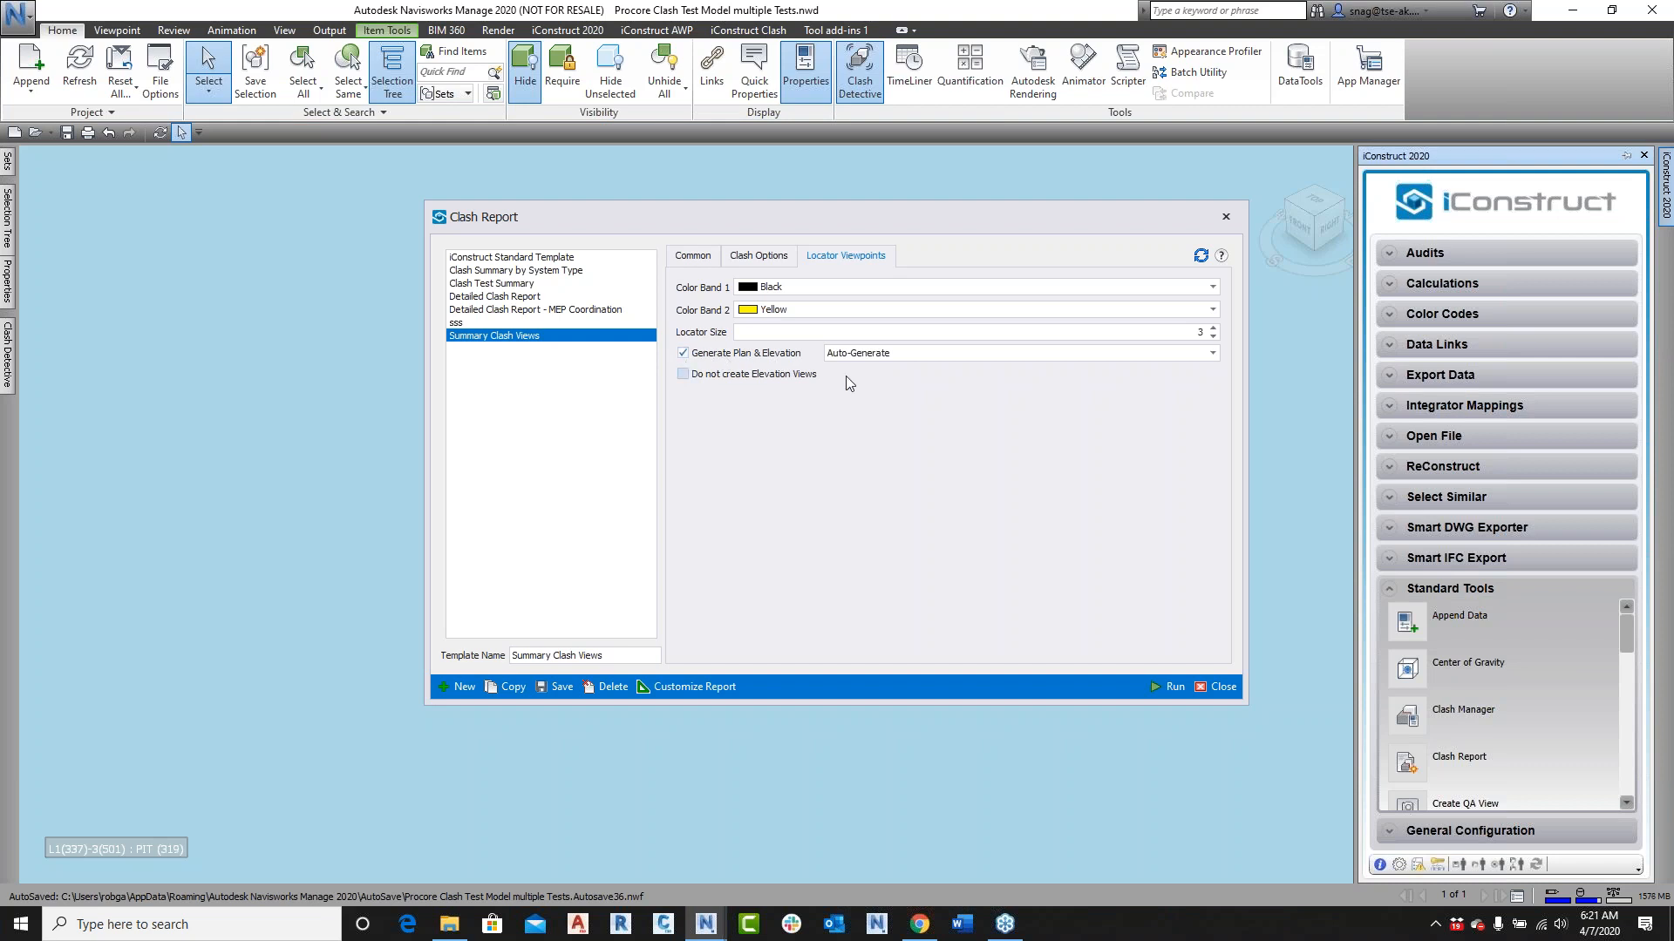
left_click(1172, 687)
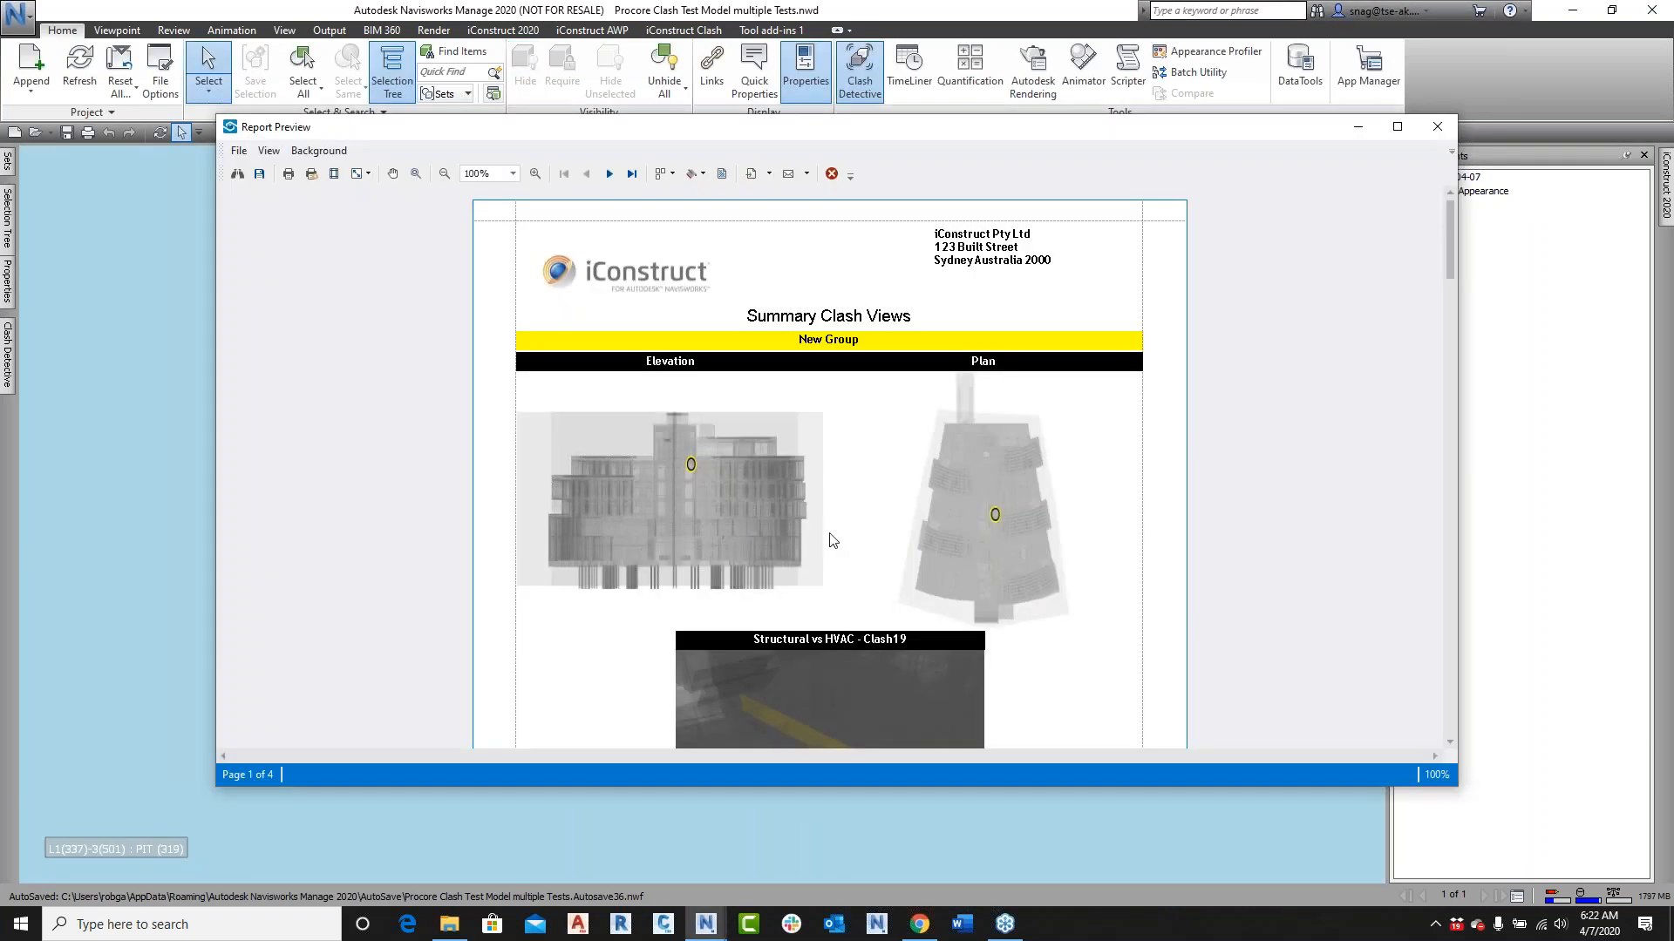
Step: Enlarge the report preview, examine each page's elevation, plan and clash images through to the last page, and close it
scroll(872, 493, "down", 3)
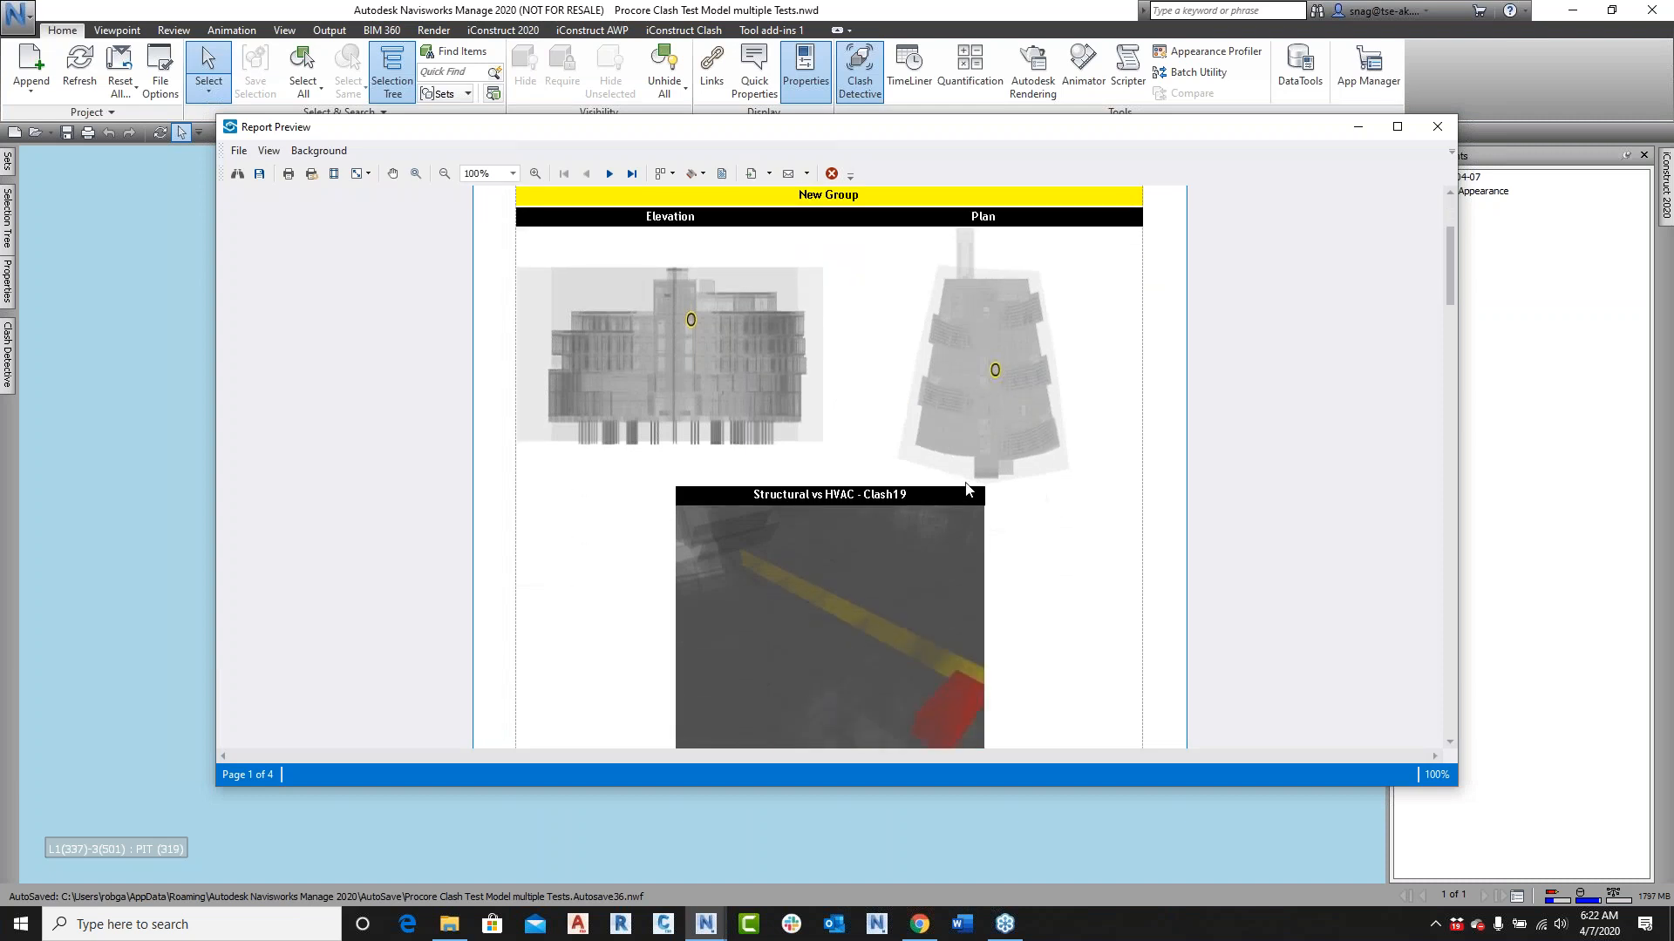
scroll(722, 286, "up", 1)
left_click(1396, 126)
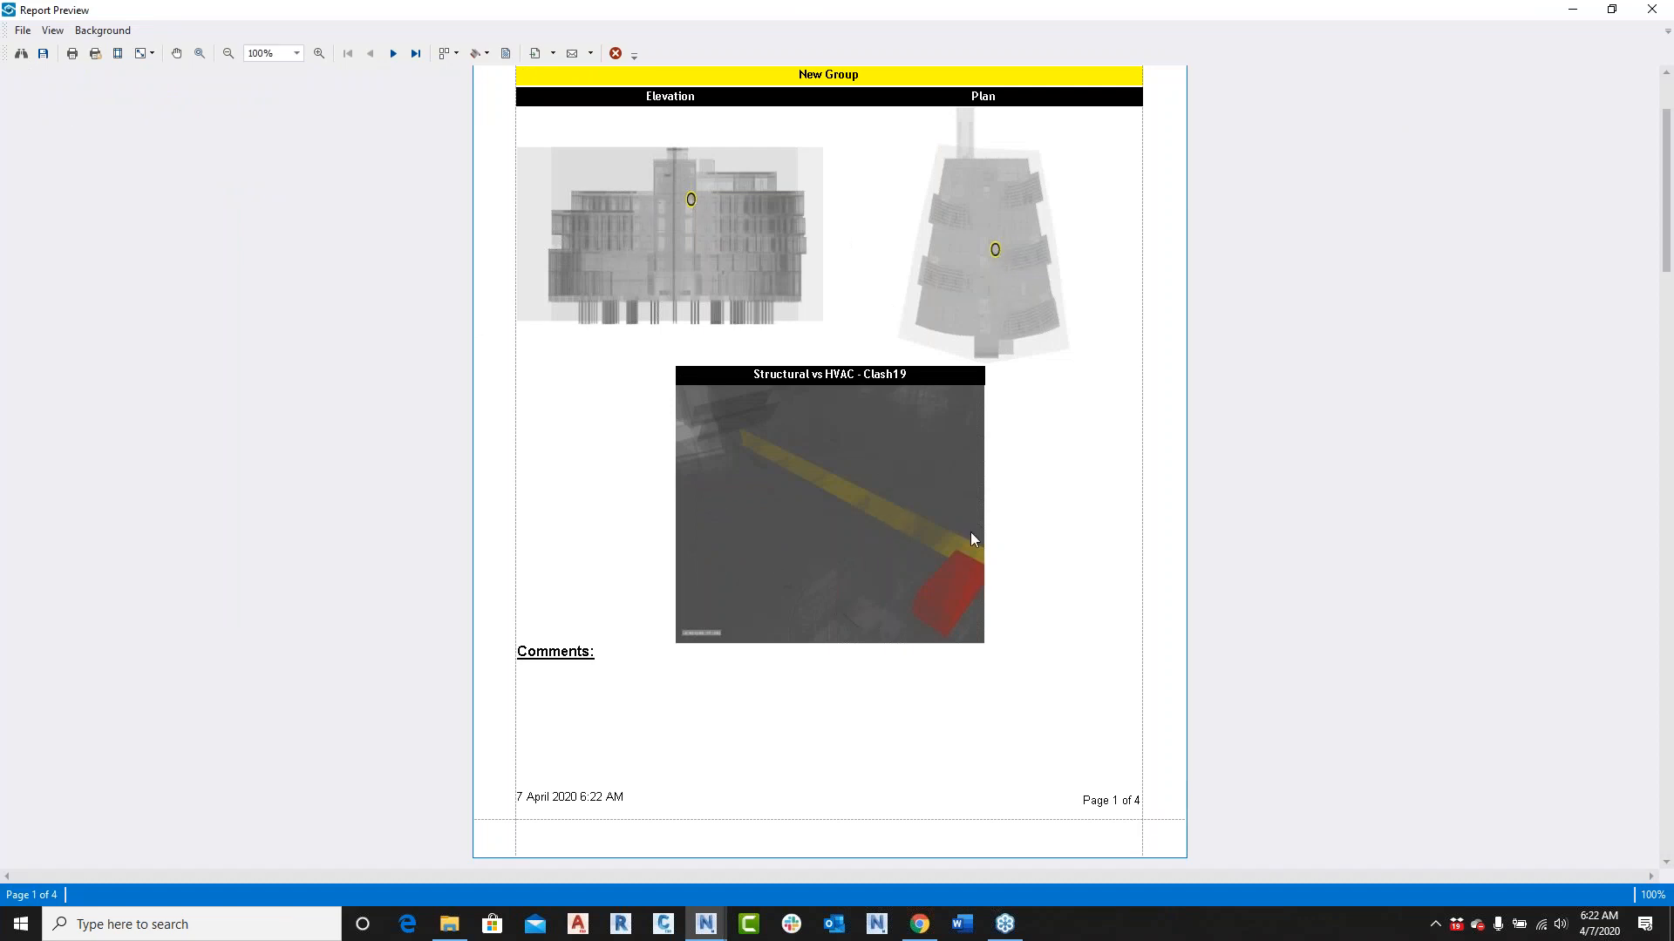
scroll(869, 519, "down", 8)
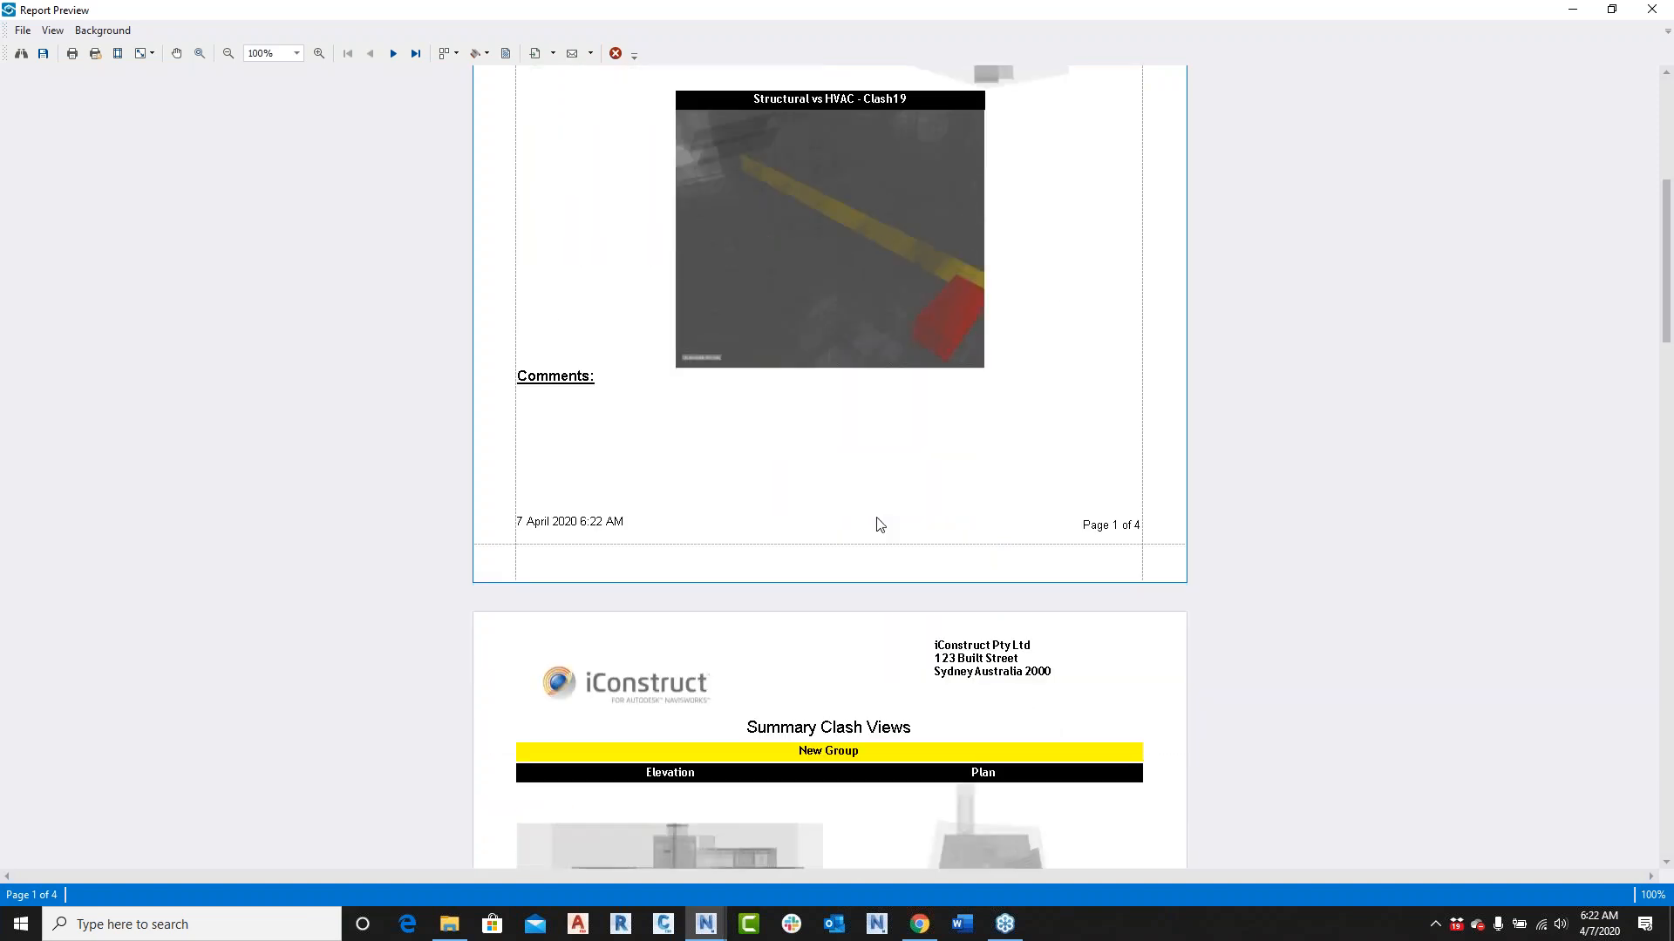
scroll(878, 524, "down", 1)
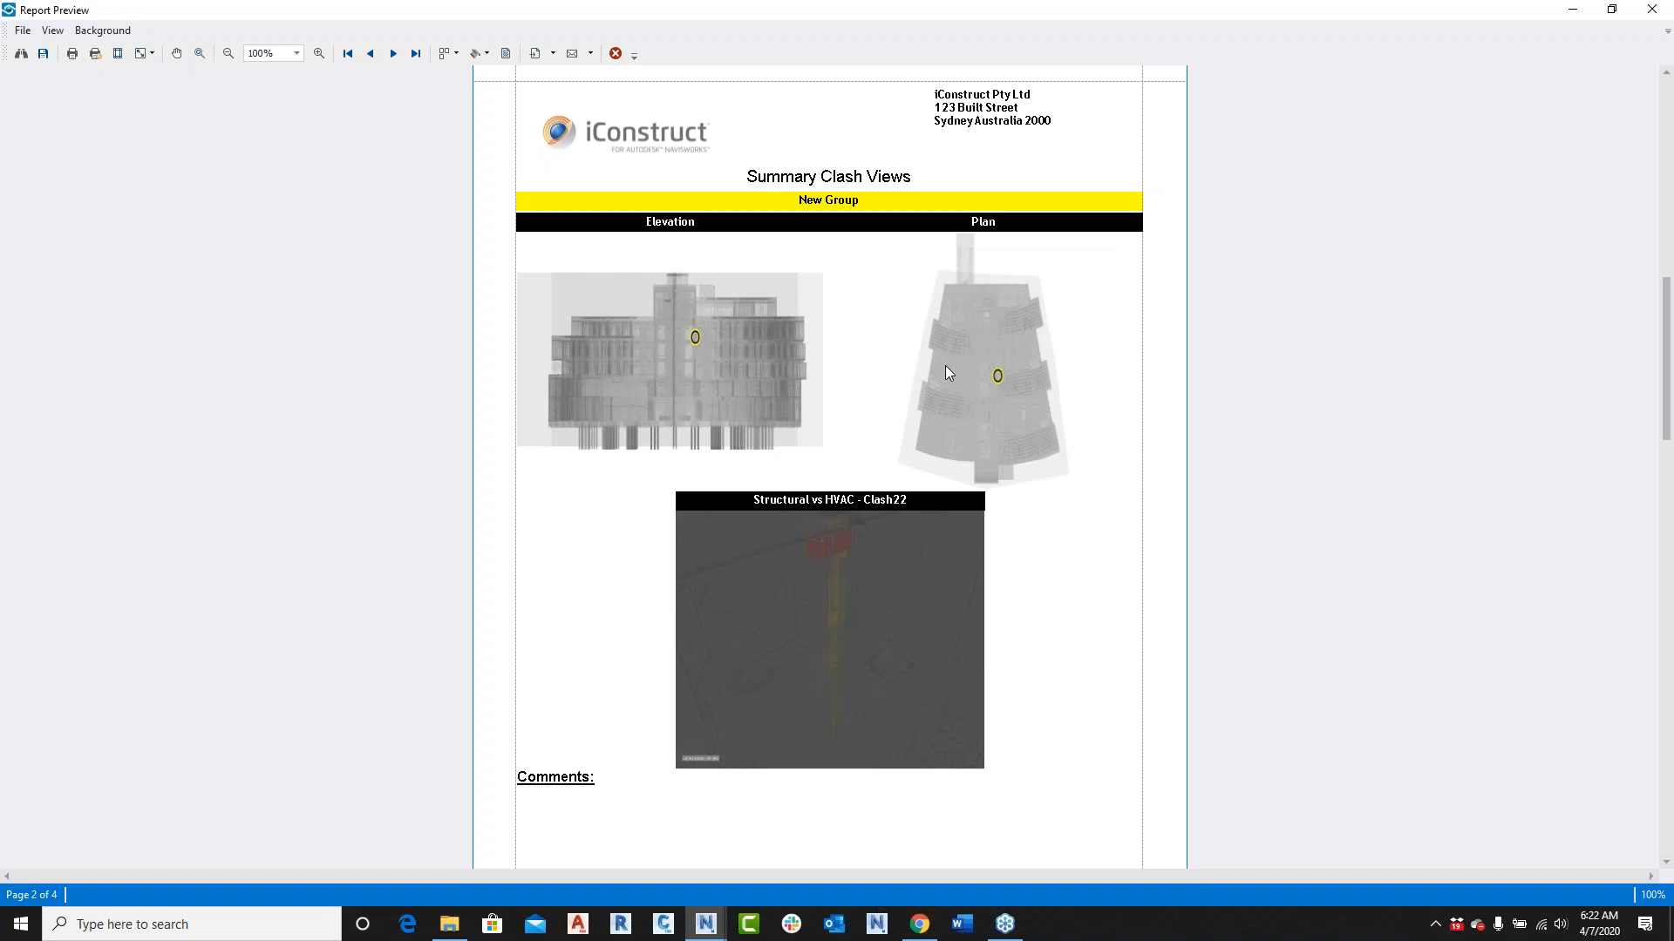
scroll(859, 553, "down", 14)
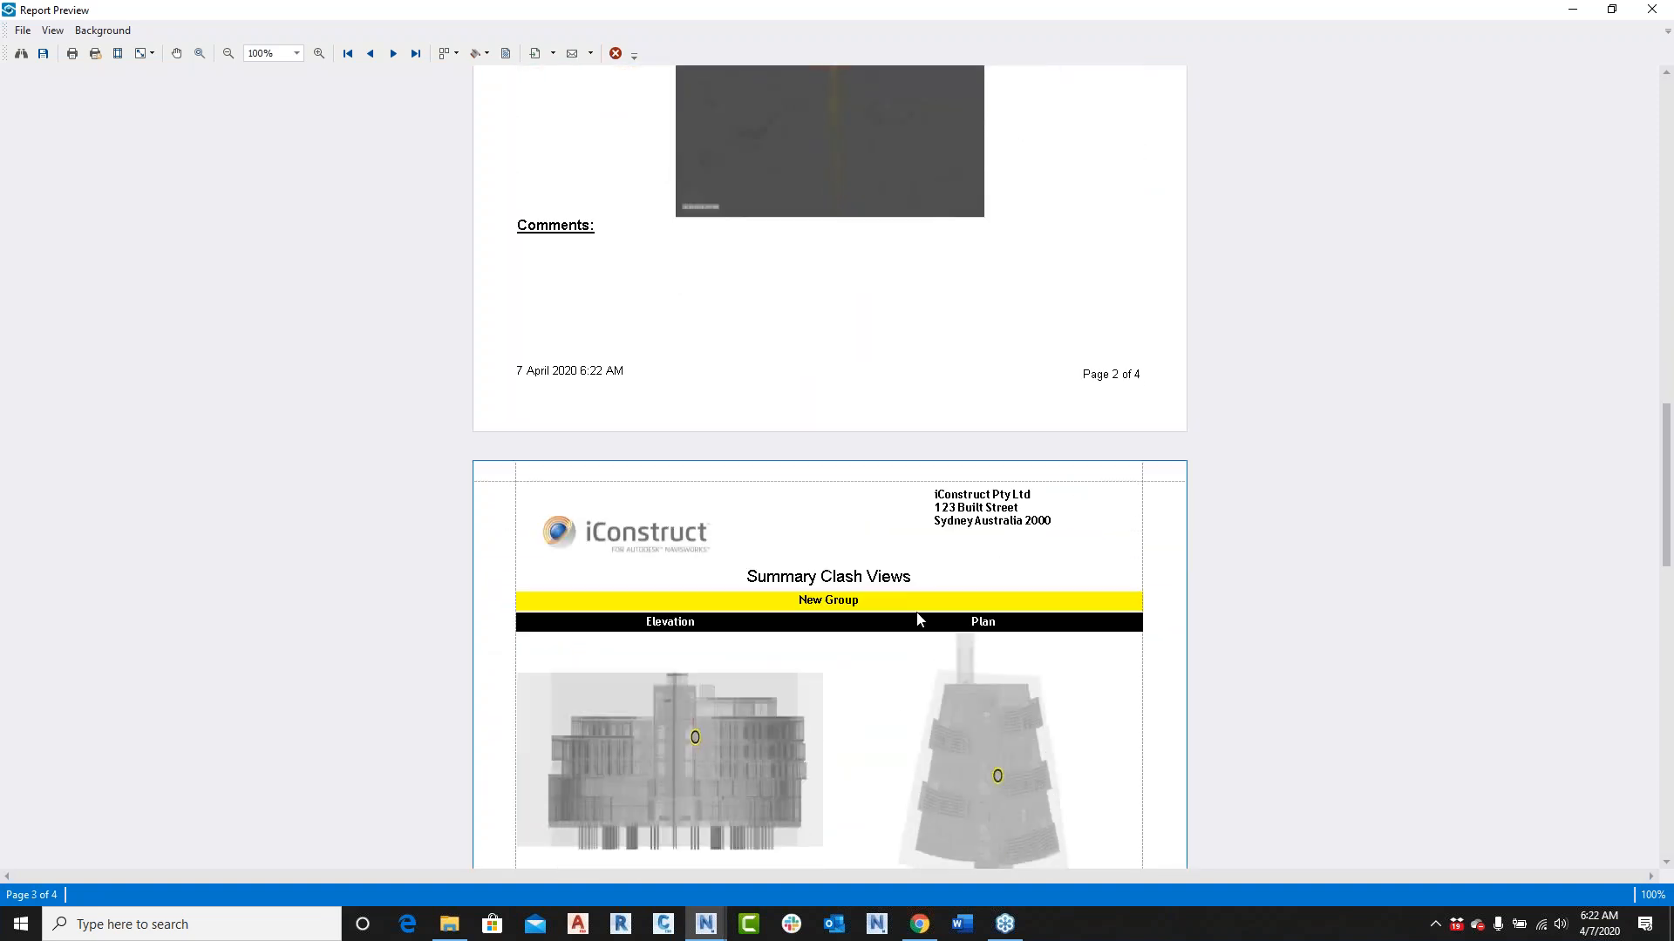
scroll(837, 586, "down", 13)
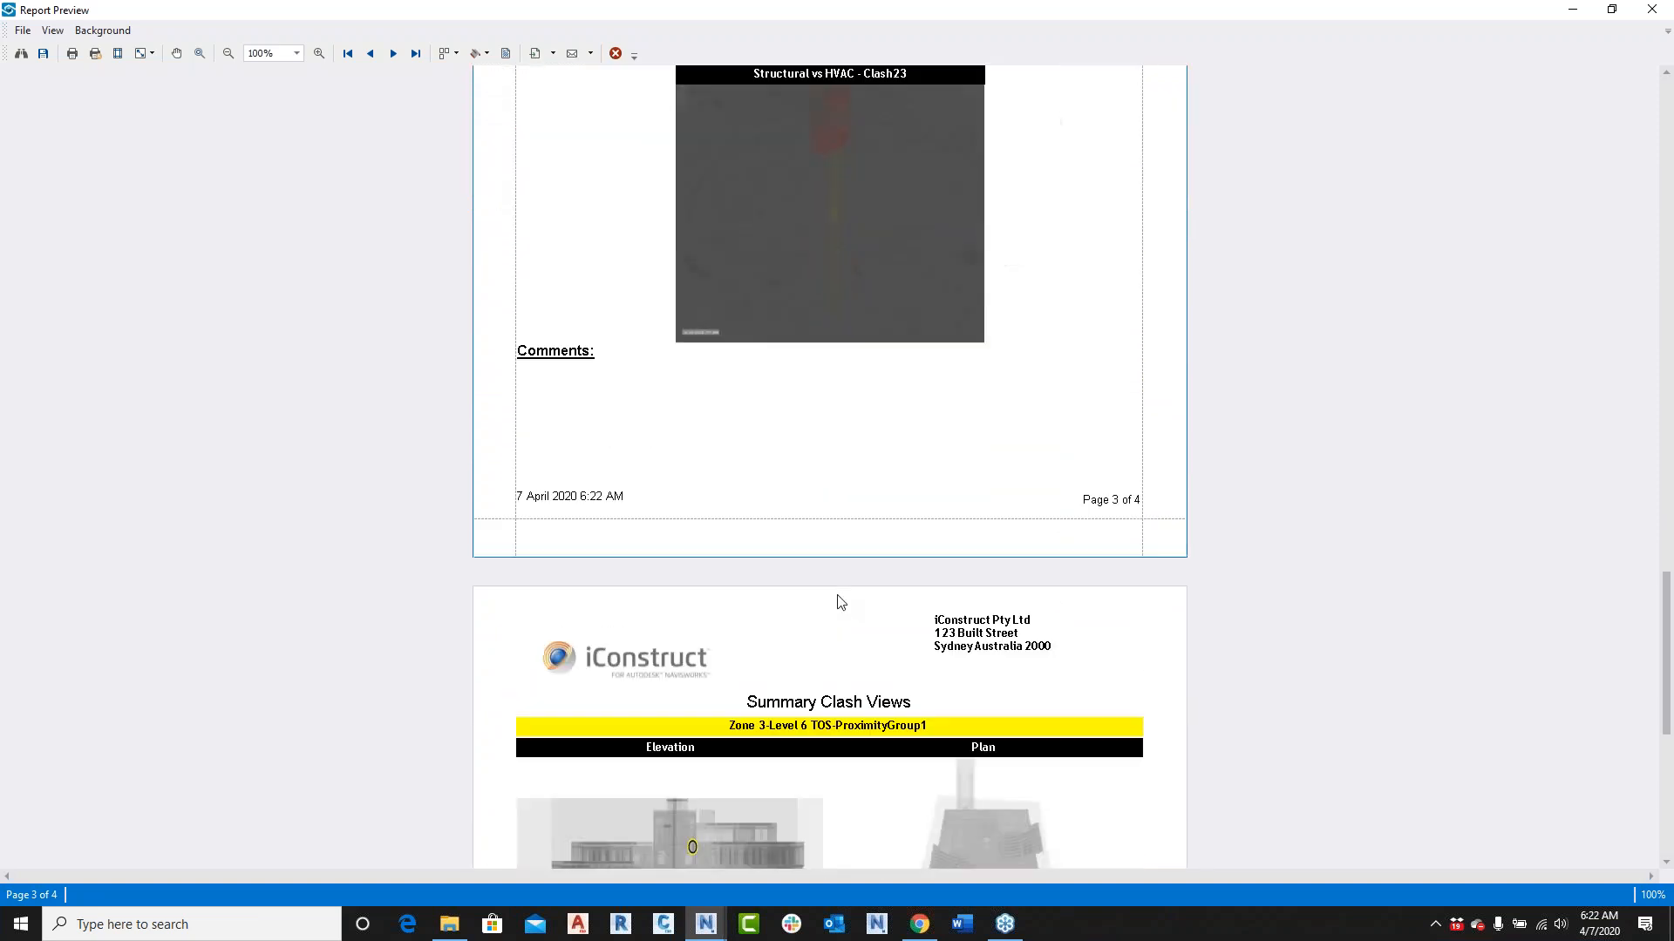
scroll(833, 619, "down", 3)
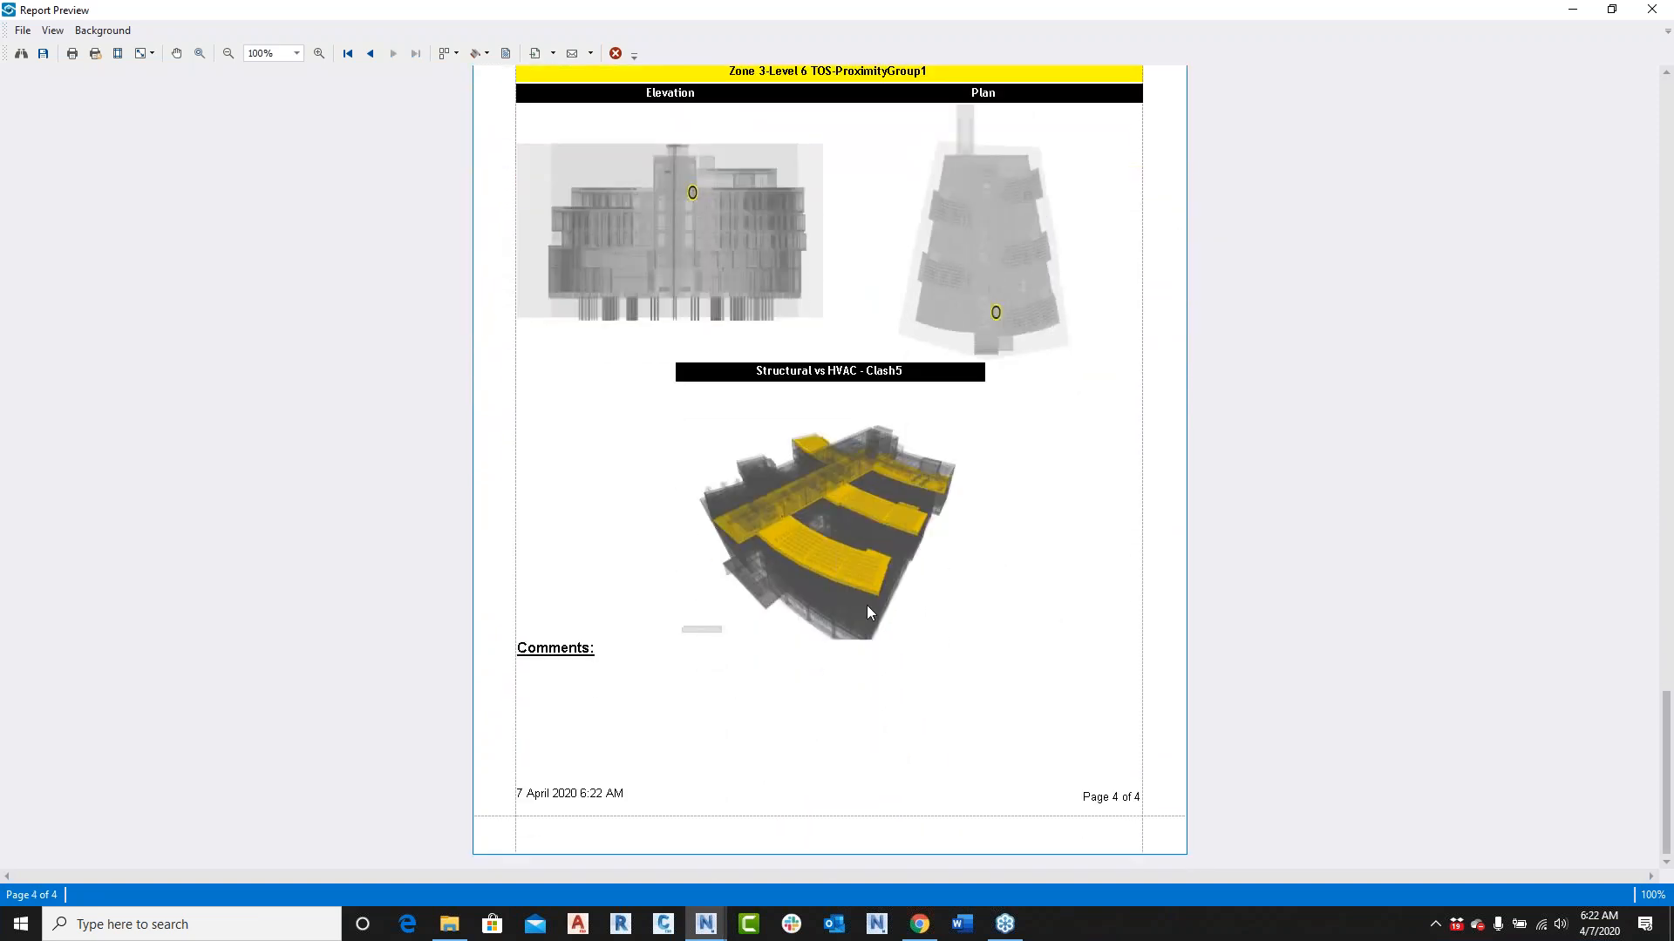
scroll(950, 510, "up", 1)
scroll(962, 504, "up", 1)
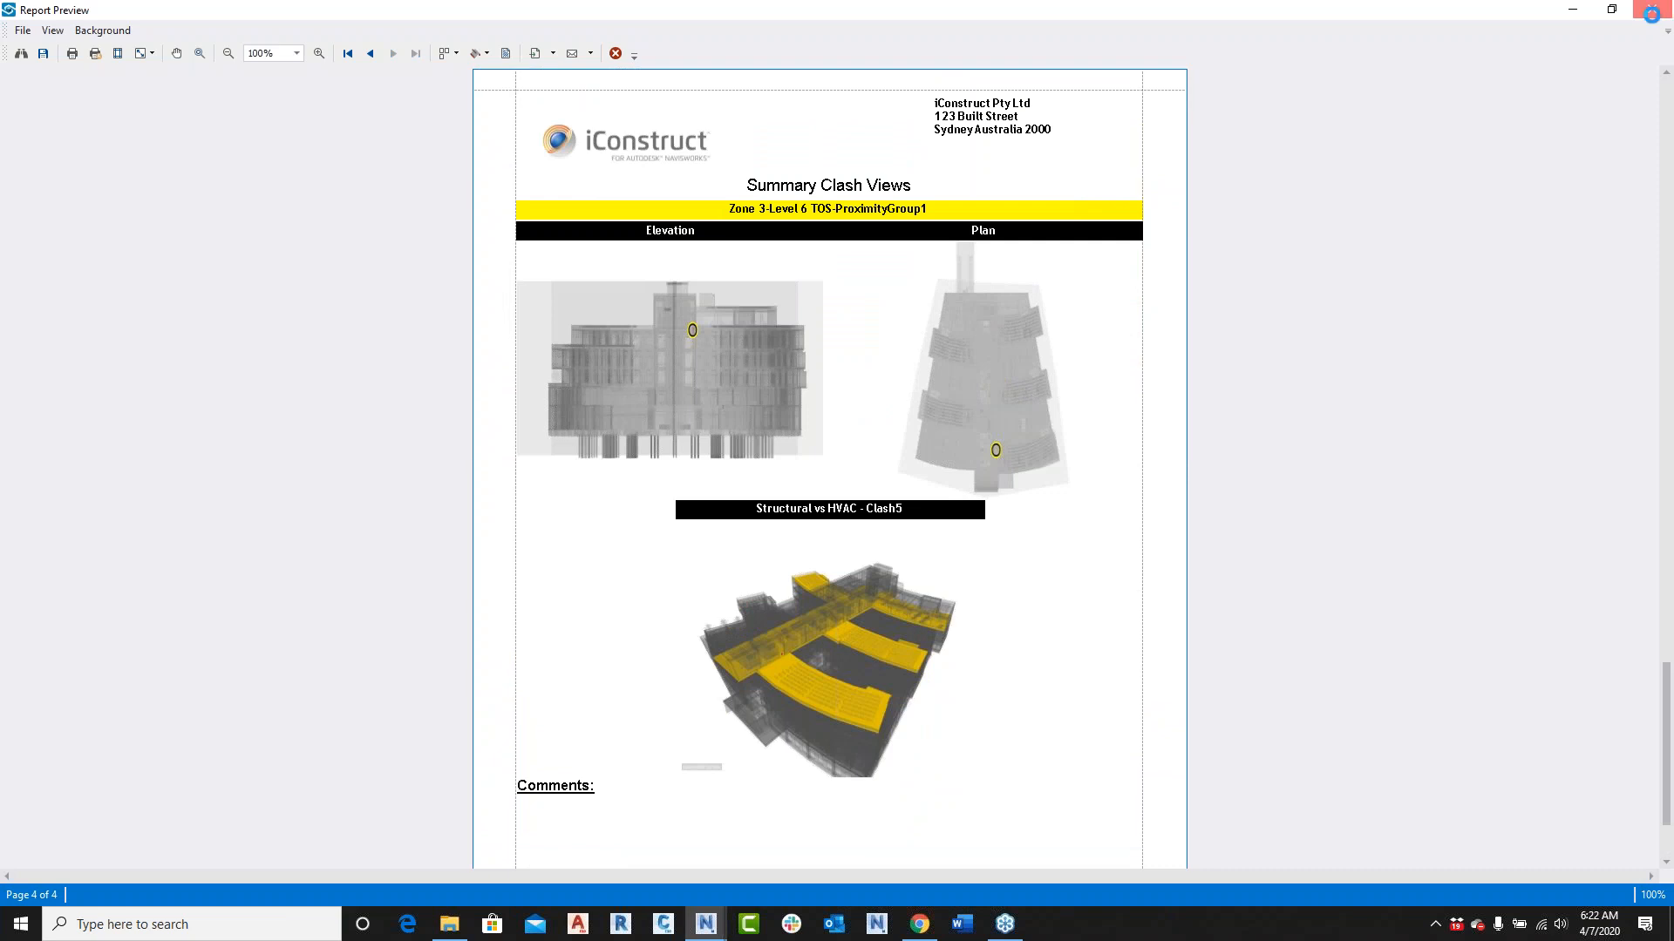
left_click(1651, 9)
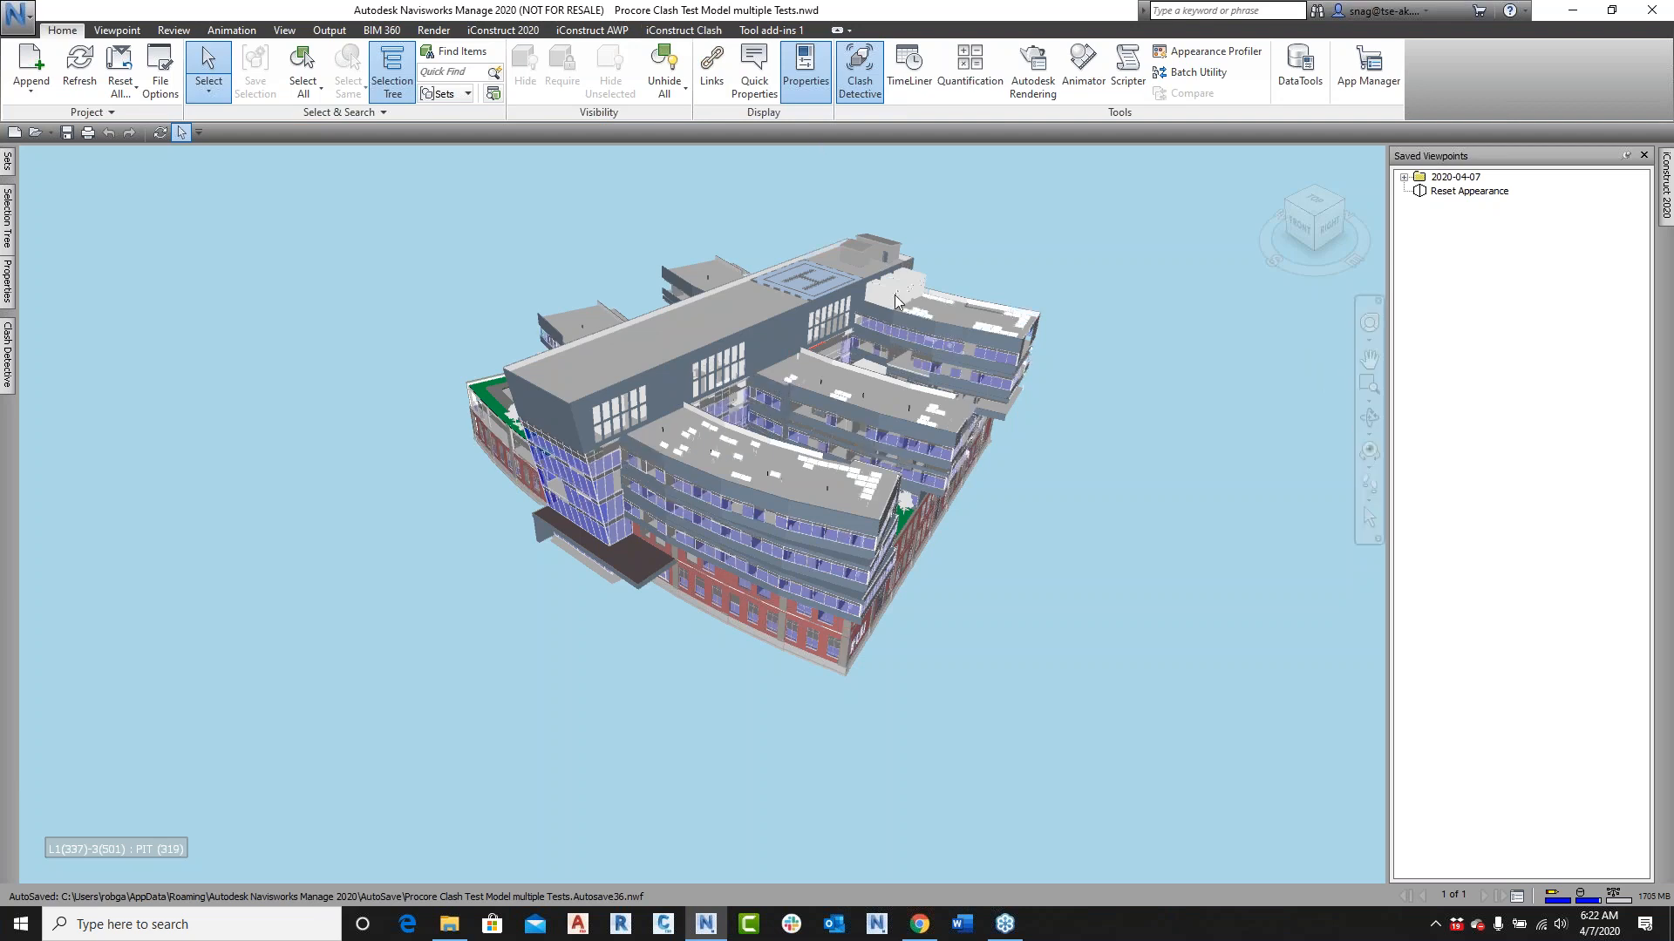
Step: Open _Cadworx Export to IFC example.nwd in place of the hospital model and collapse Saved Viewpoints
left_click(687, 30)
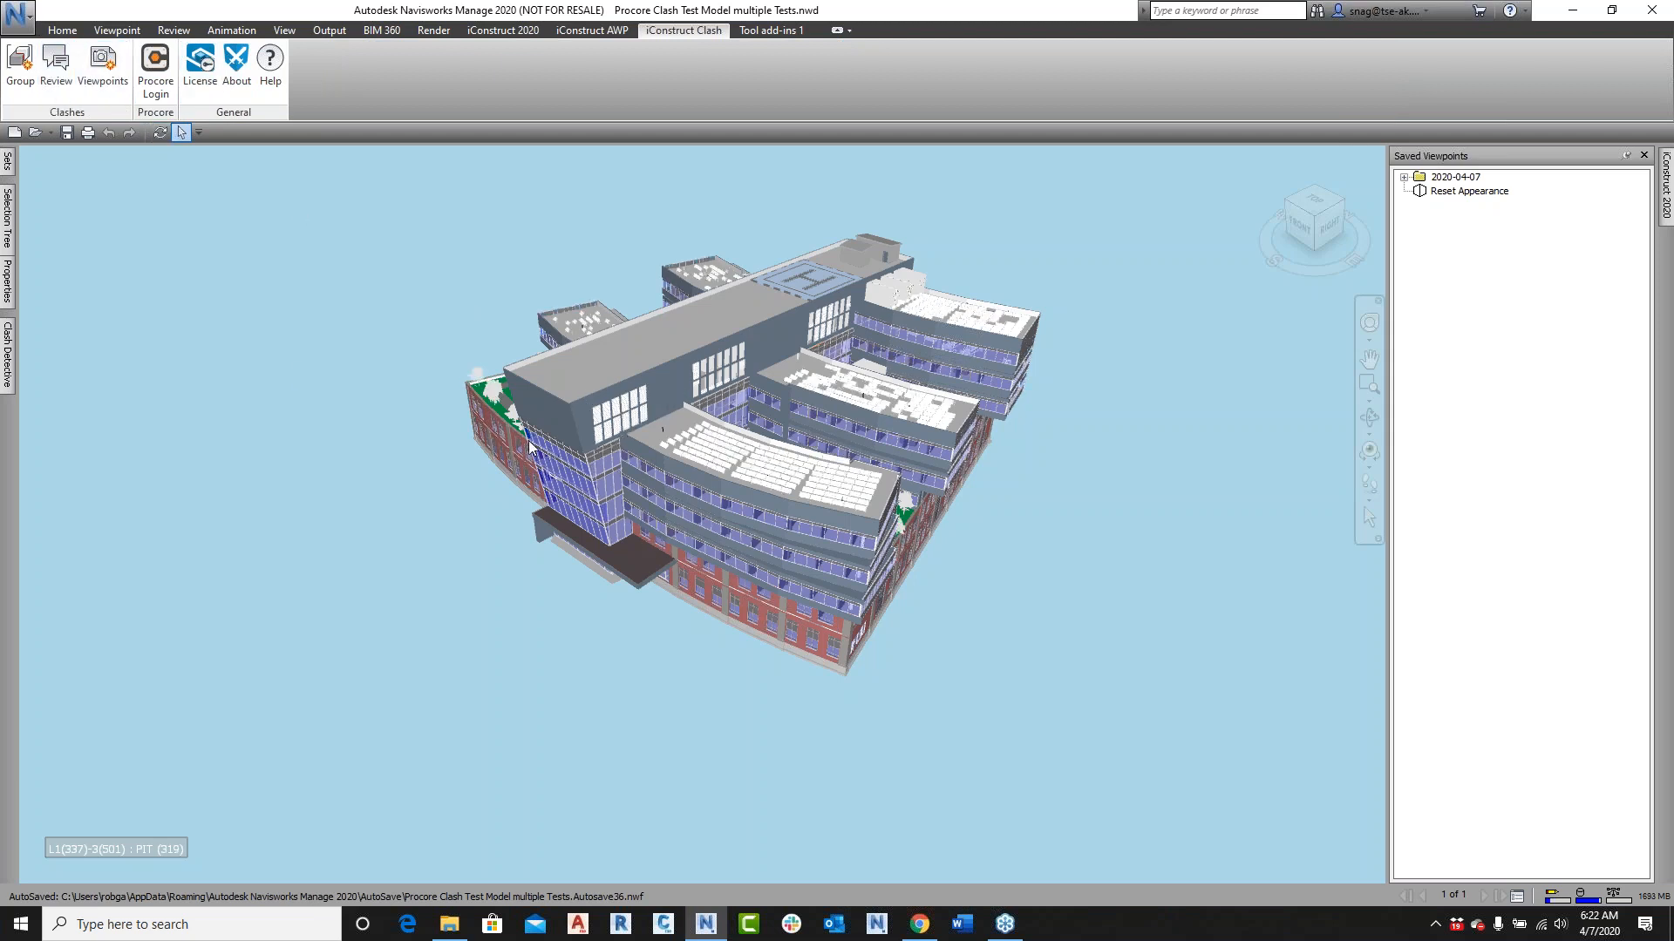
left_click(40, 139)
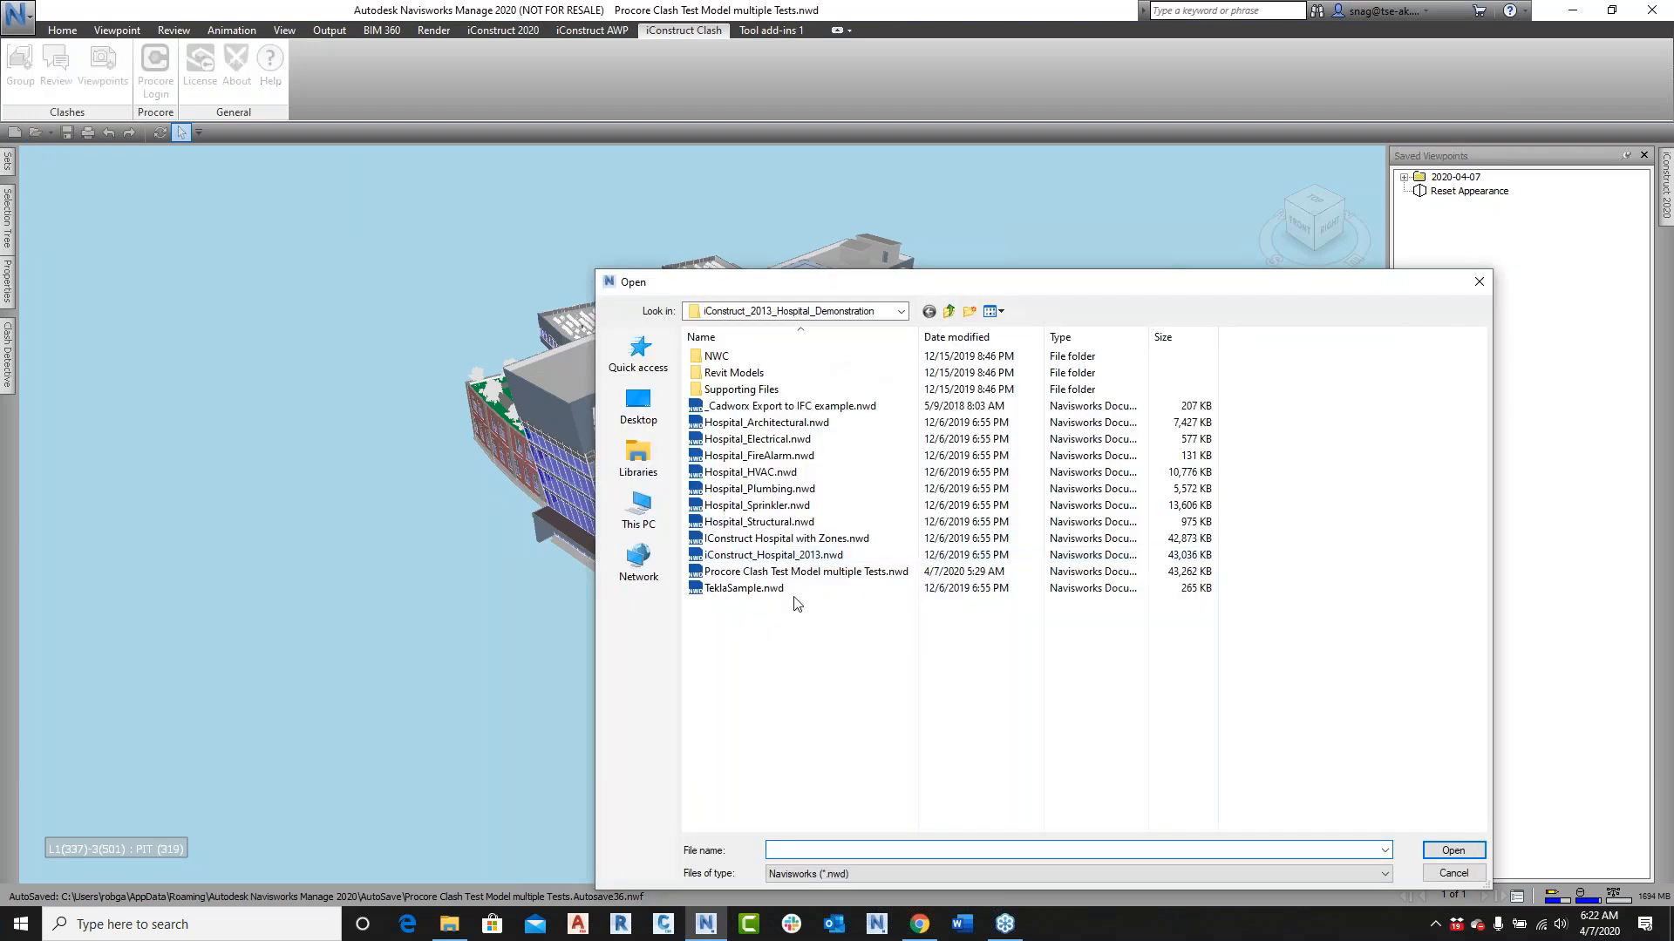
left_click(780, 406)
left_click(1458, 854)
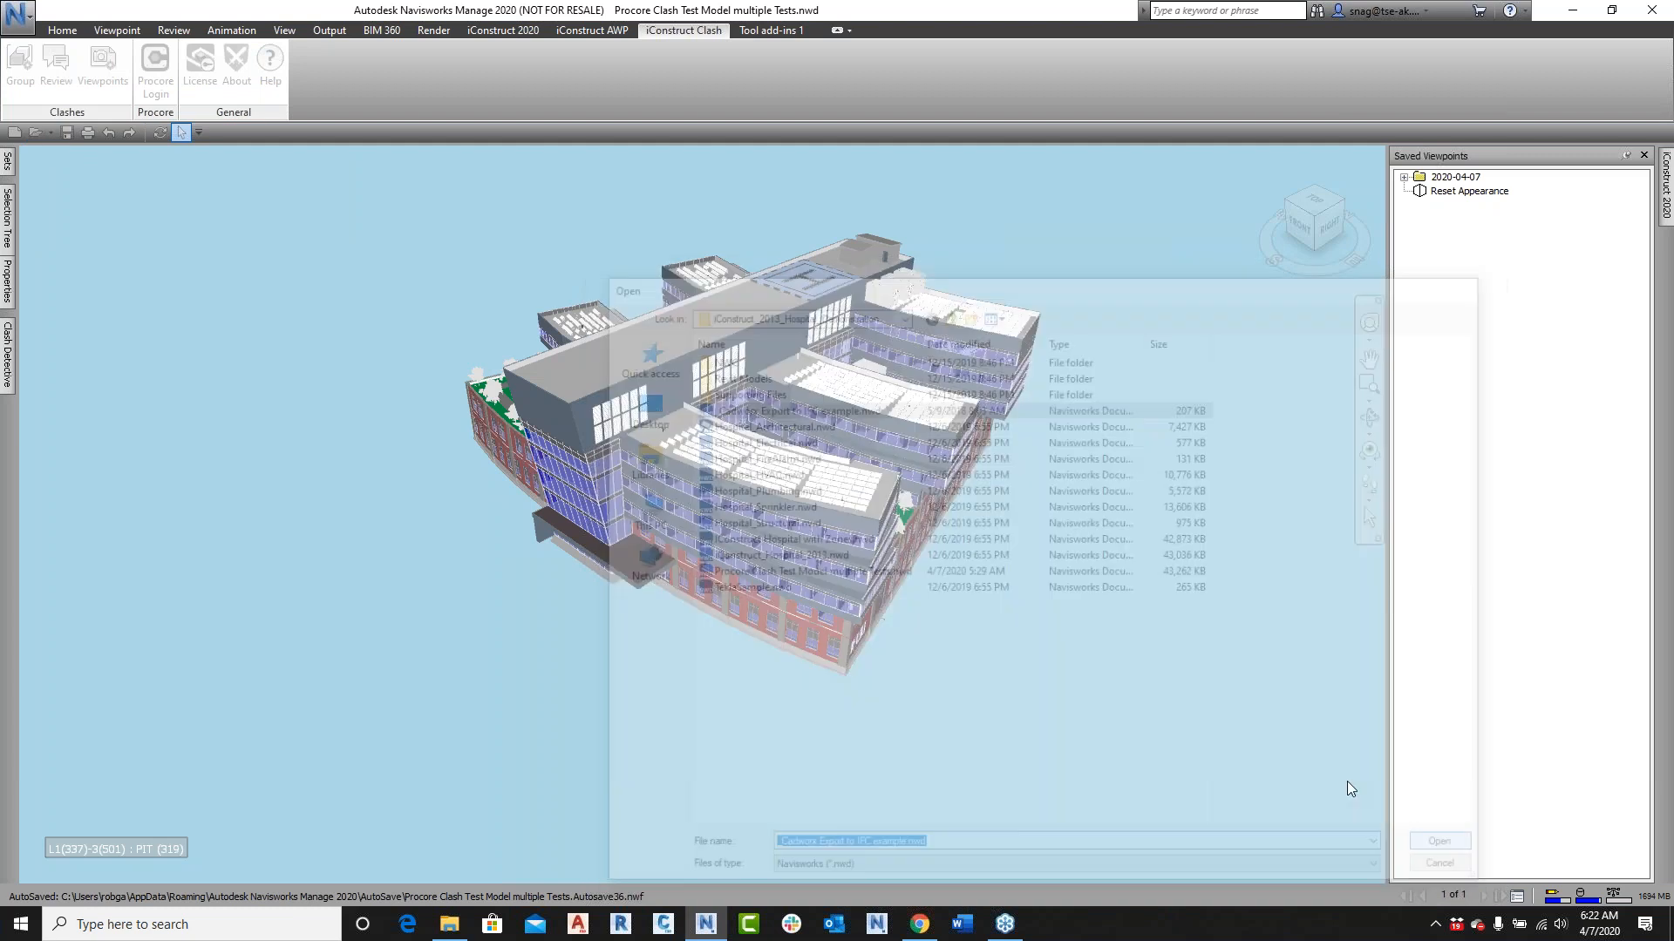
left_click(924, 524)
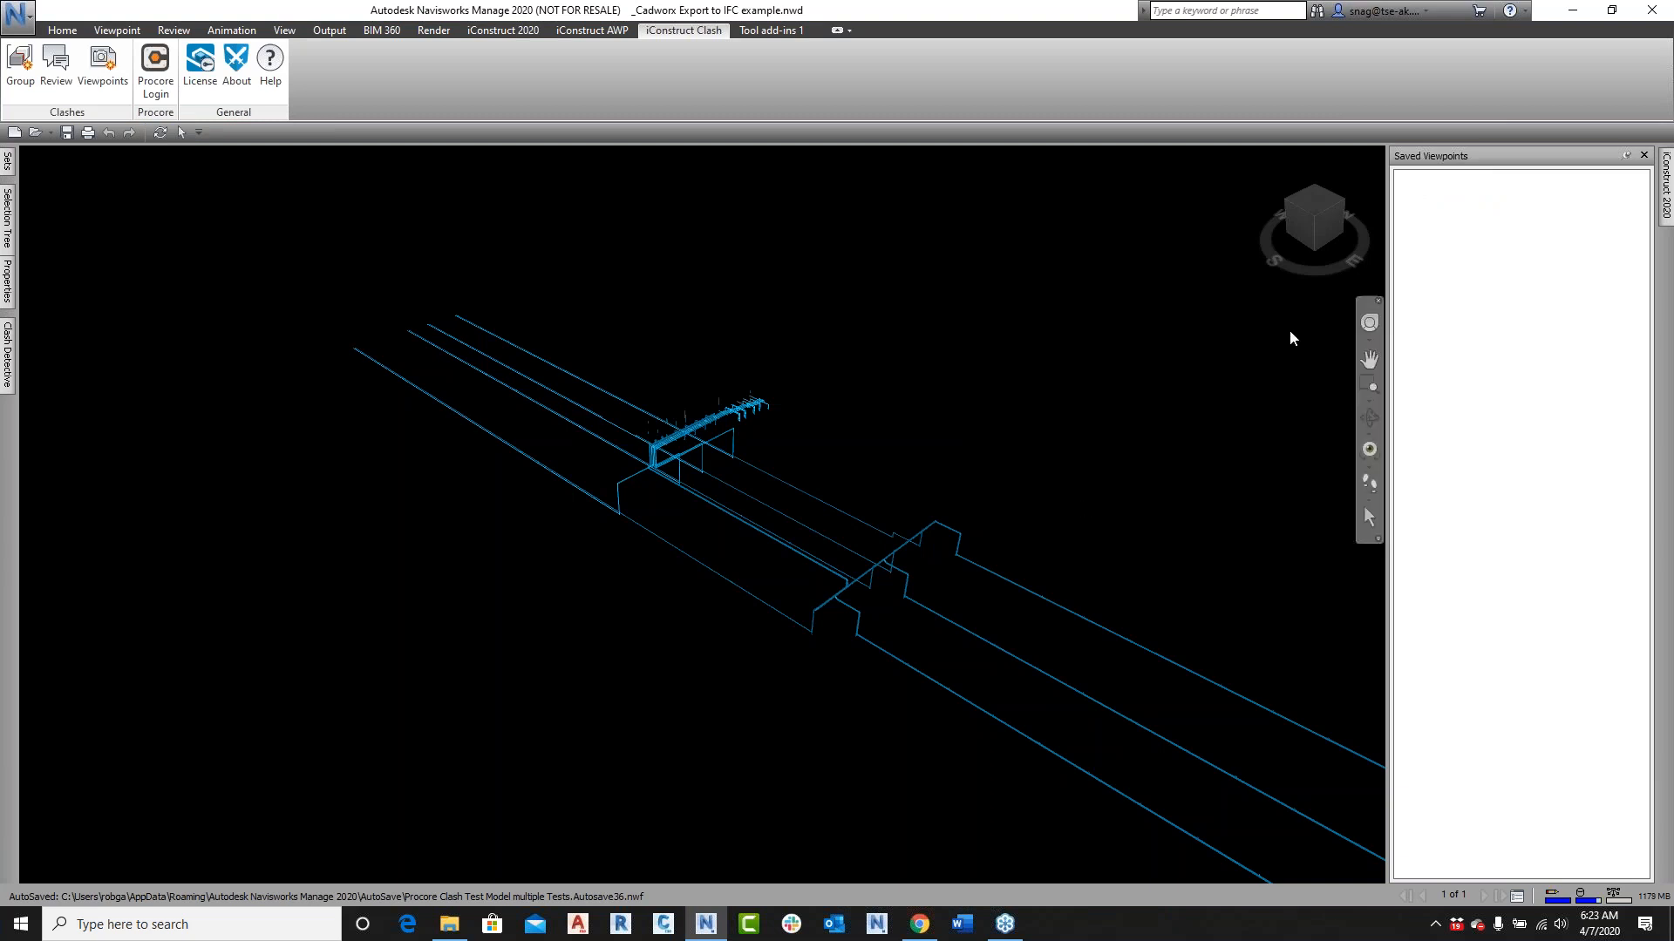
left_click(1643, 155)
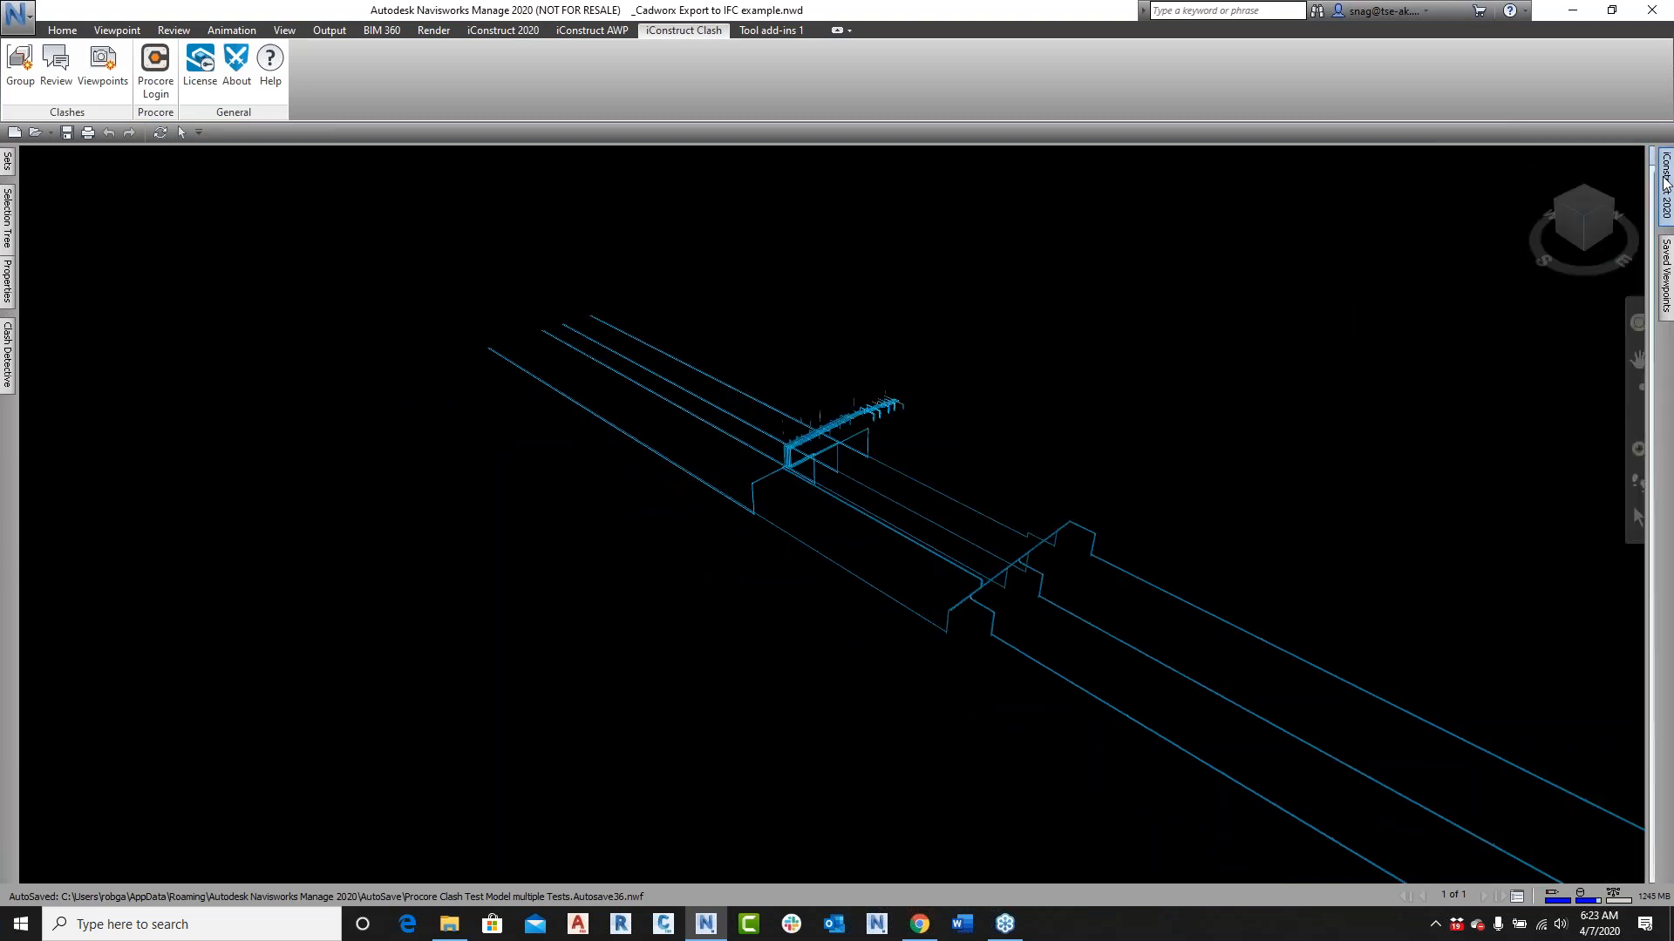
Step: Keep the iConstruct 2020 tools pinned open beside the model
left_click(1665, 185)
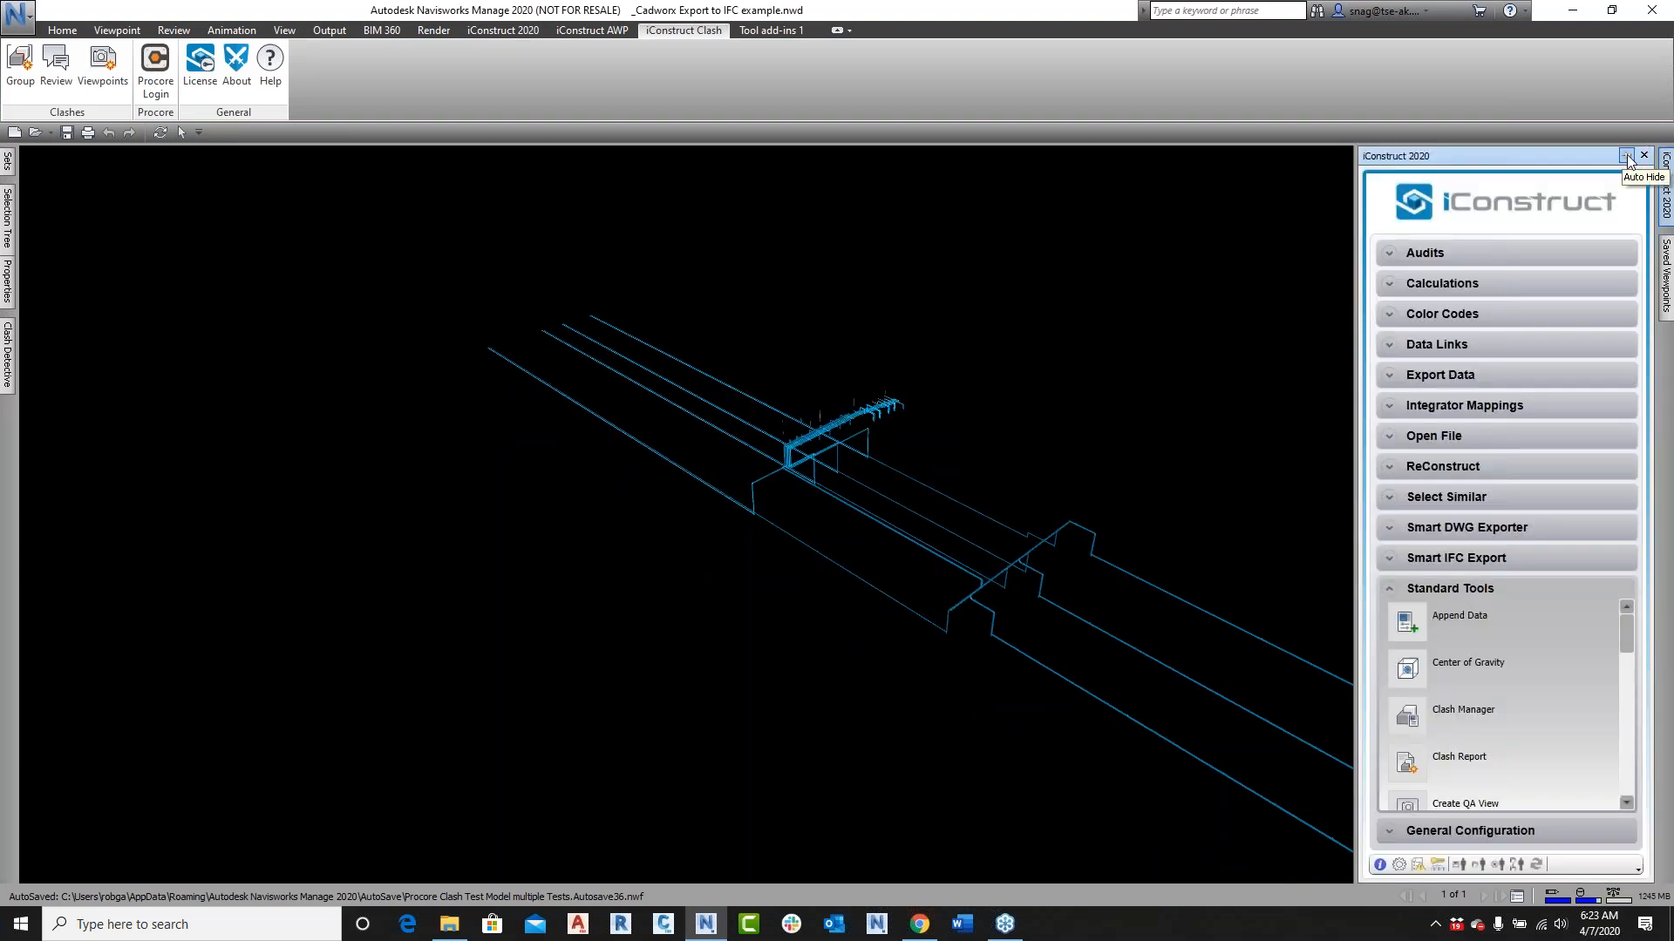
left_click(1626, 157)
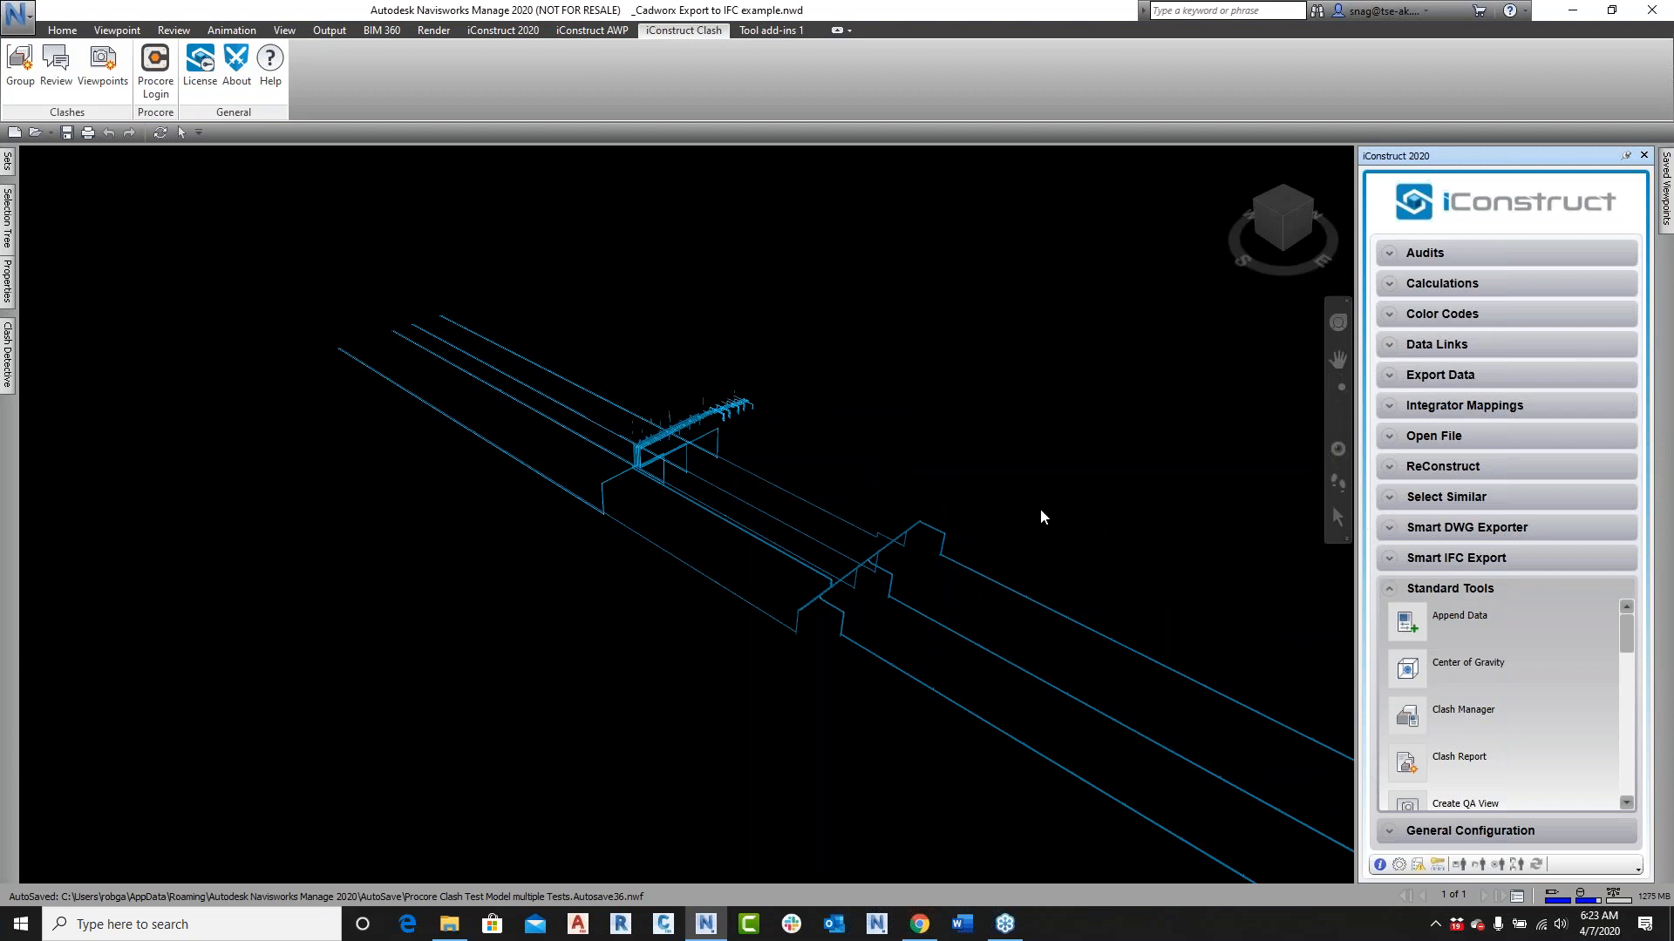
middle_click_drag(1032, 513, 1025, 491)
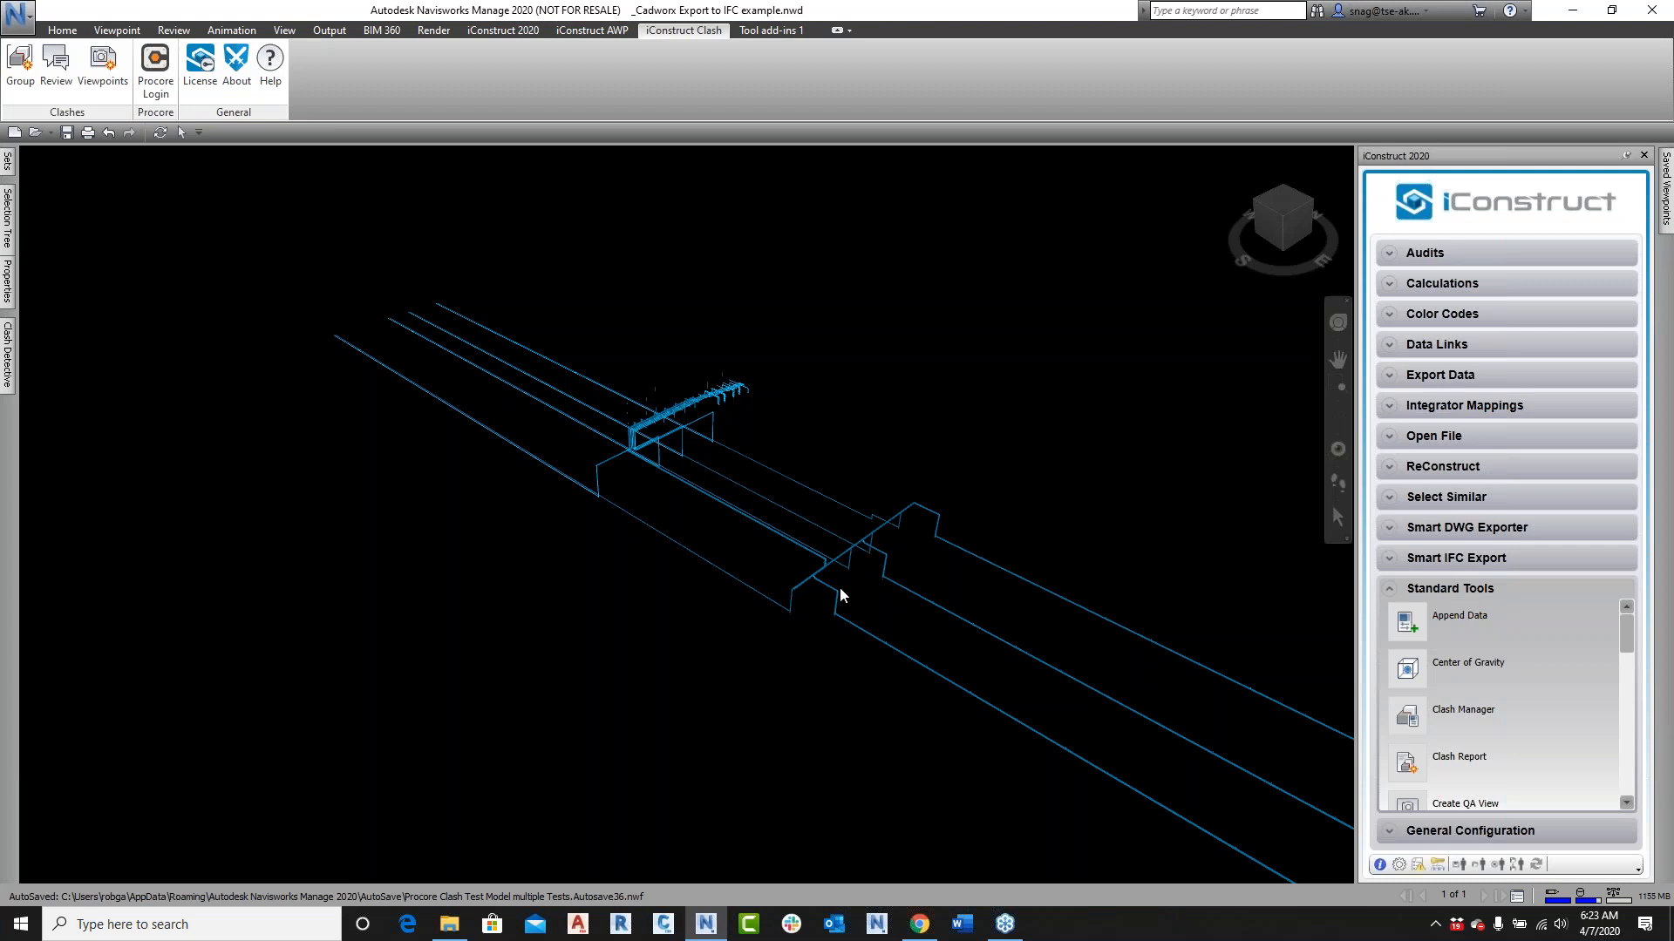
Step: Keep the Selection Tree and Properties pinned open, with the tree in Standard view and Clash Detective auto-hidden
mouse_move(9, 207)
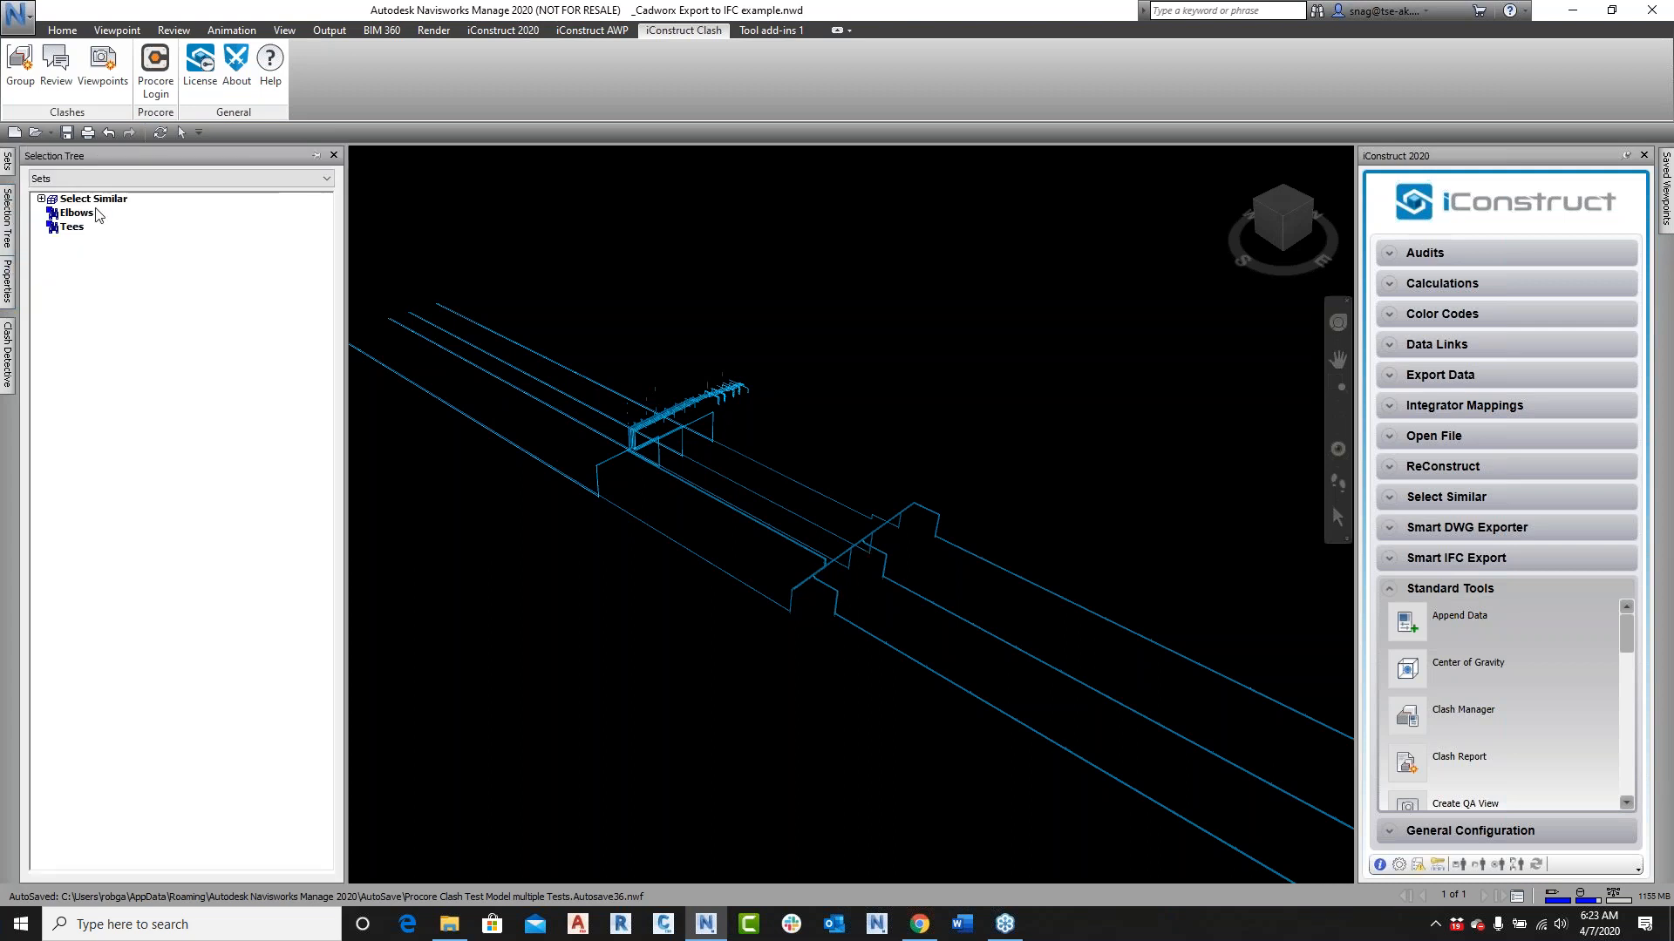
left_click(317, 157)
mouse_move(9, 283)
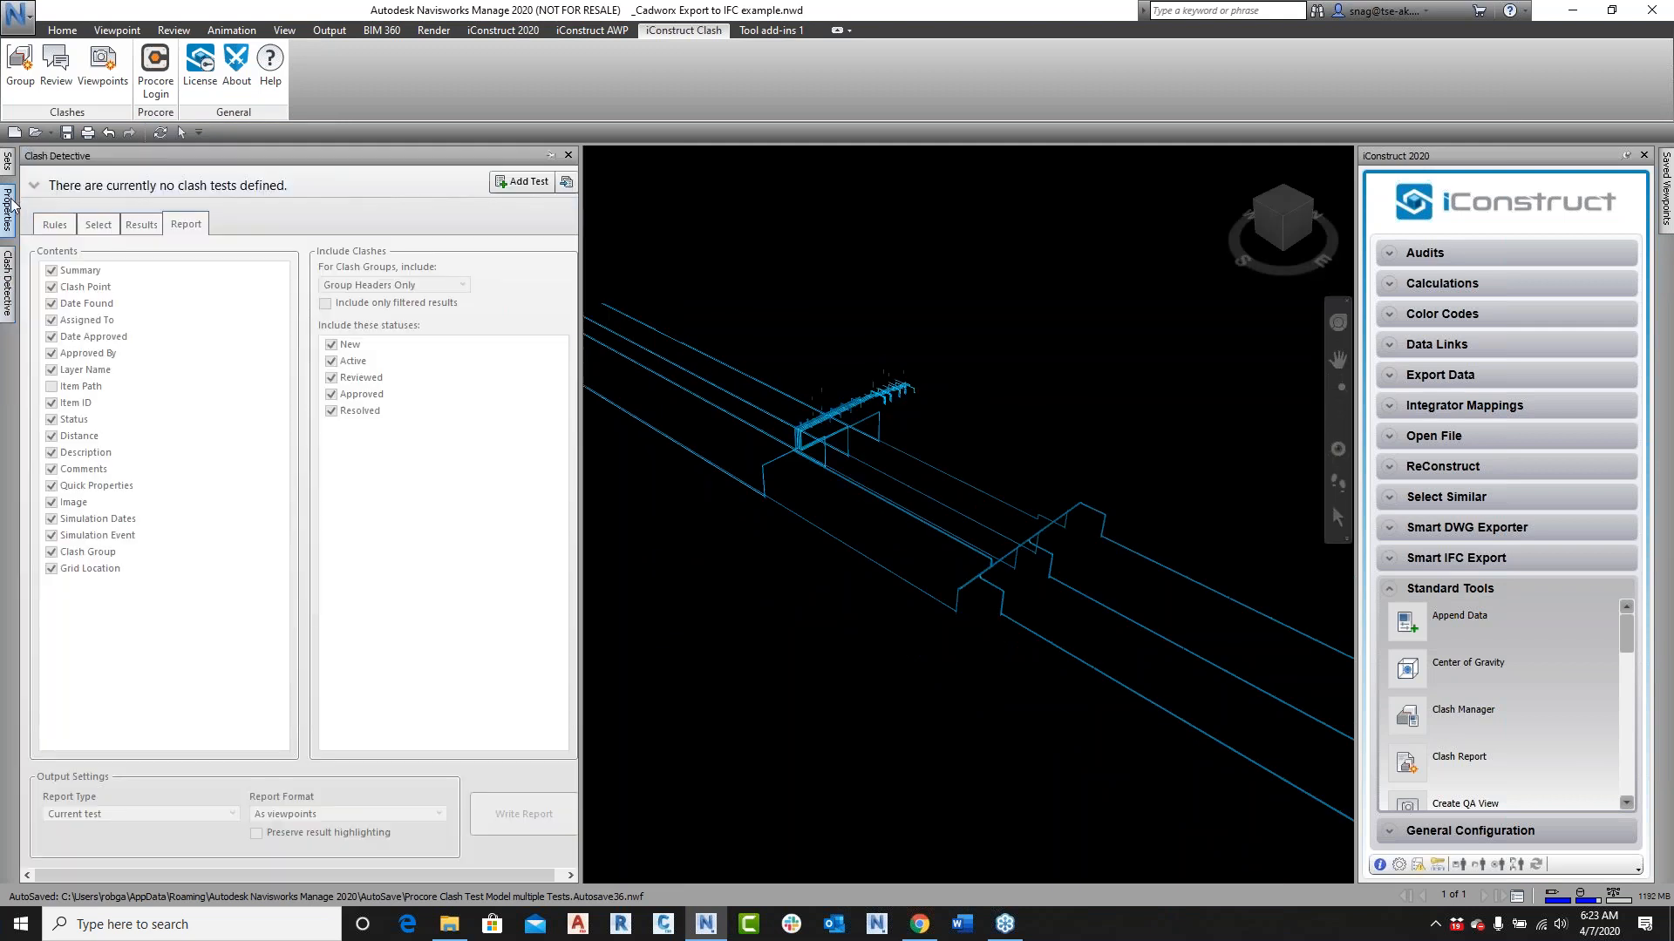
left_click(550, 155)
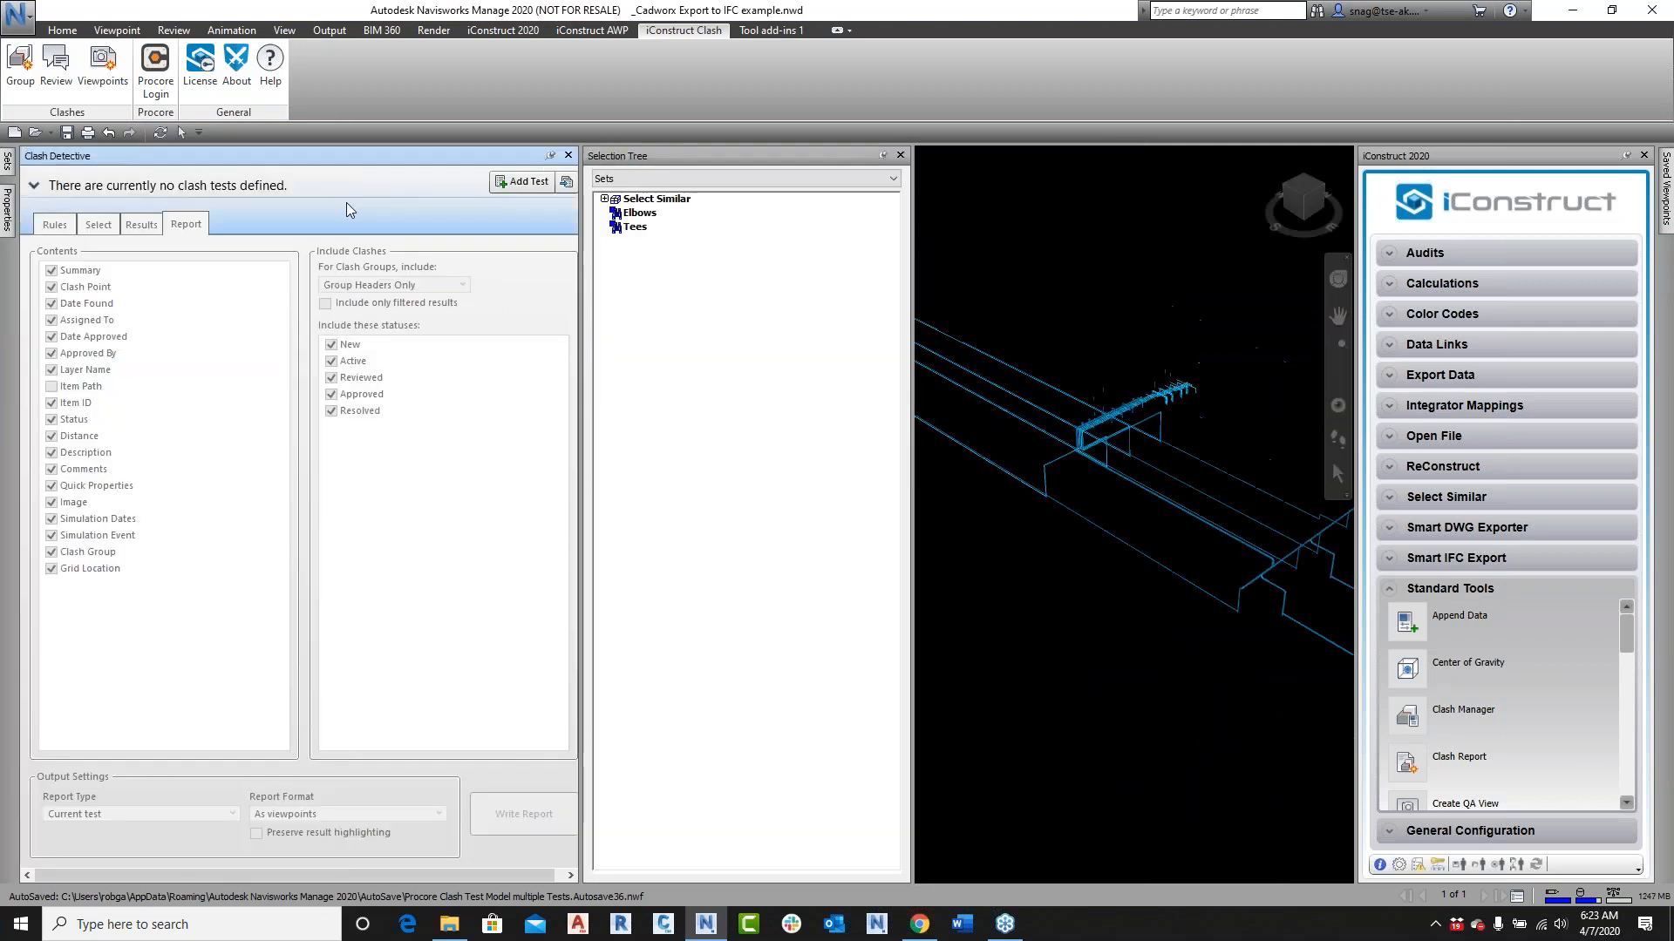
left_click(550, 155)
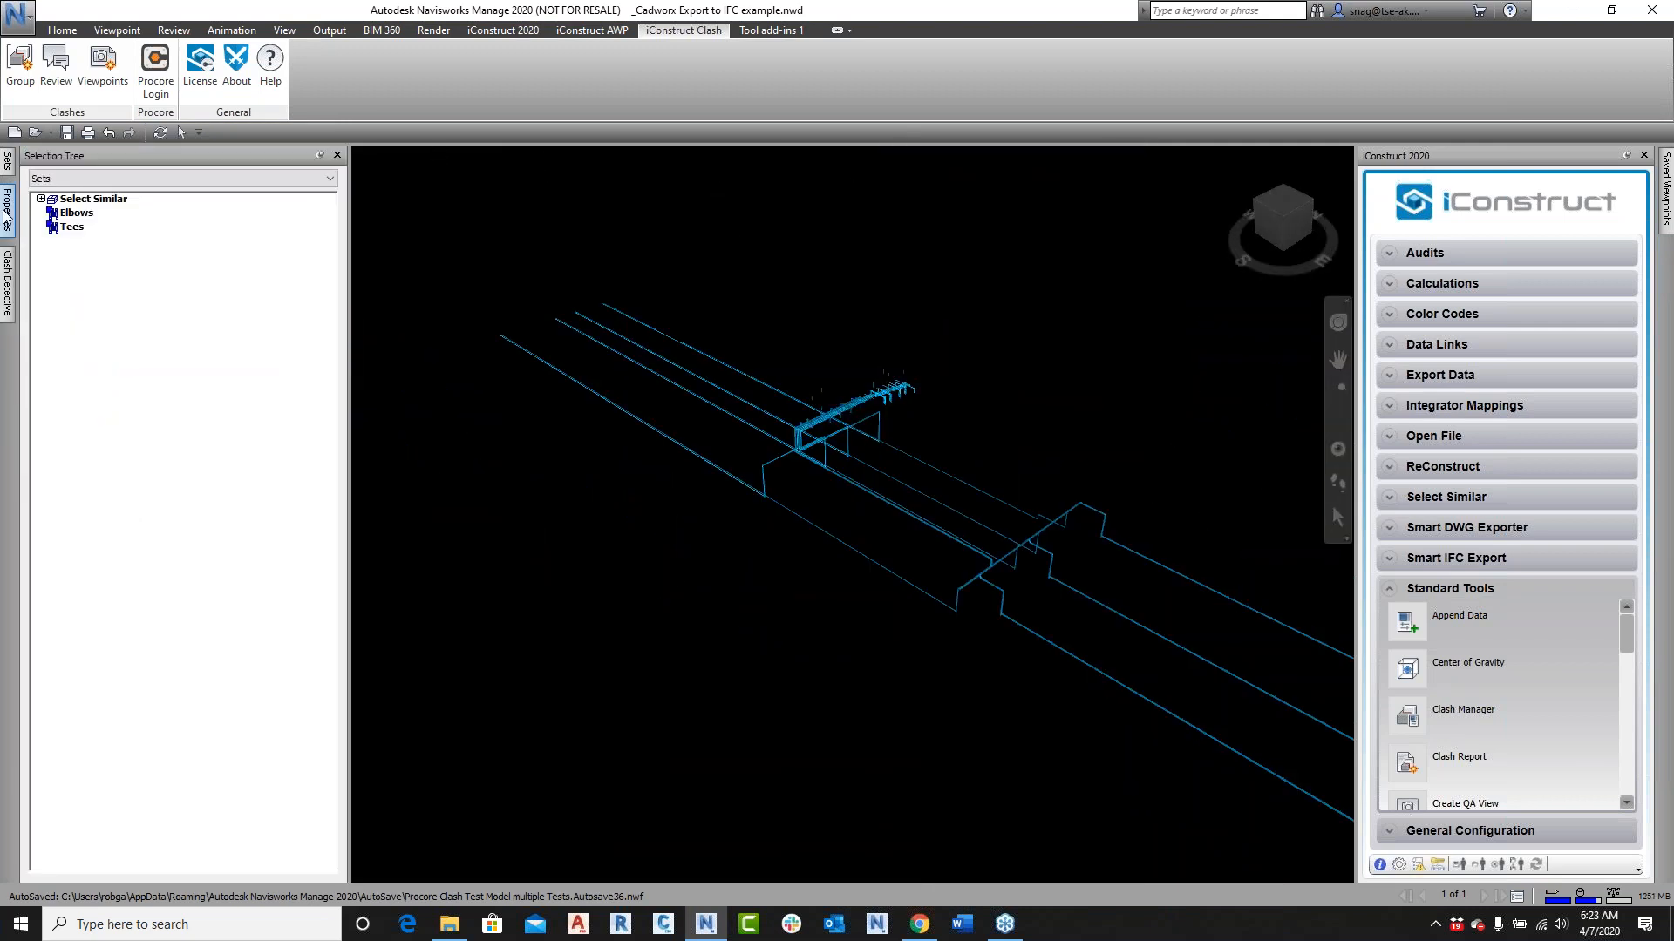
mouse_move(8, 214)
left_click(316, 155)
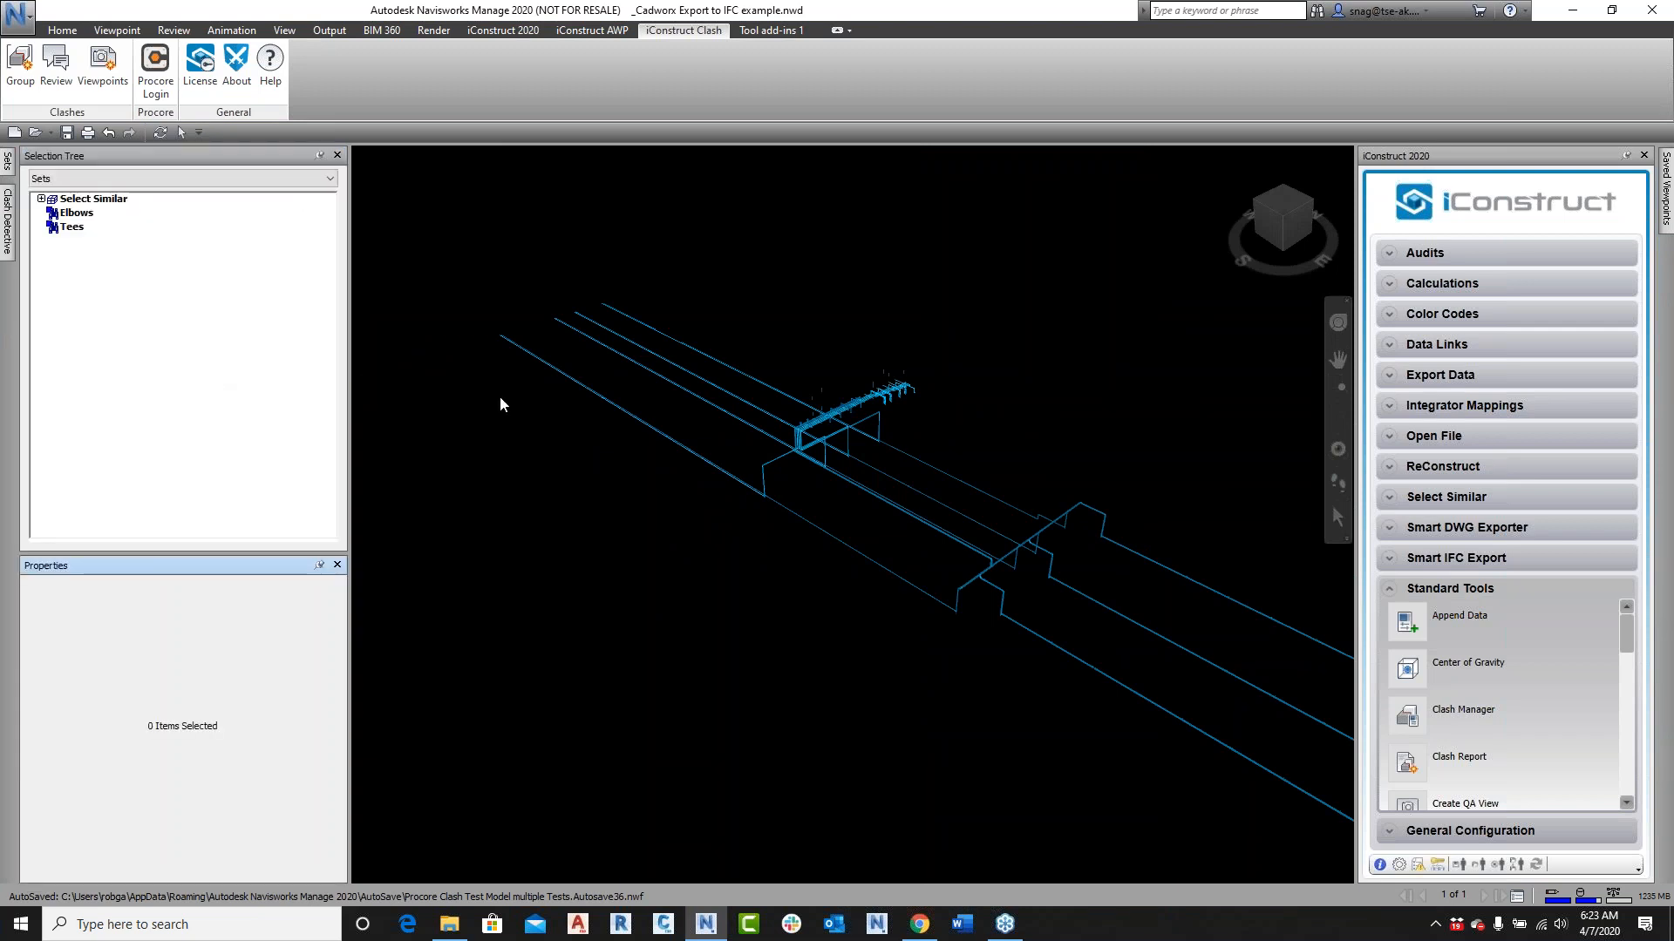
left_click(94, 178)
left_click(61, 193)
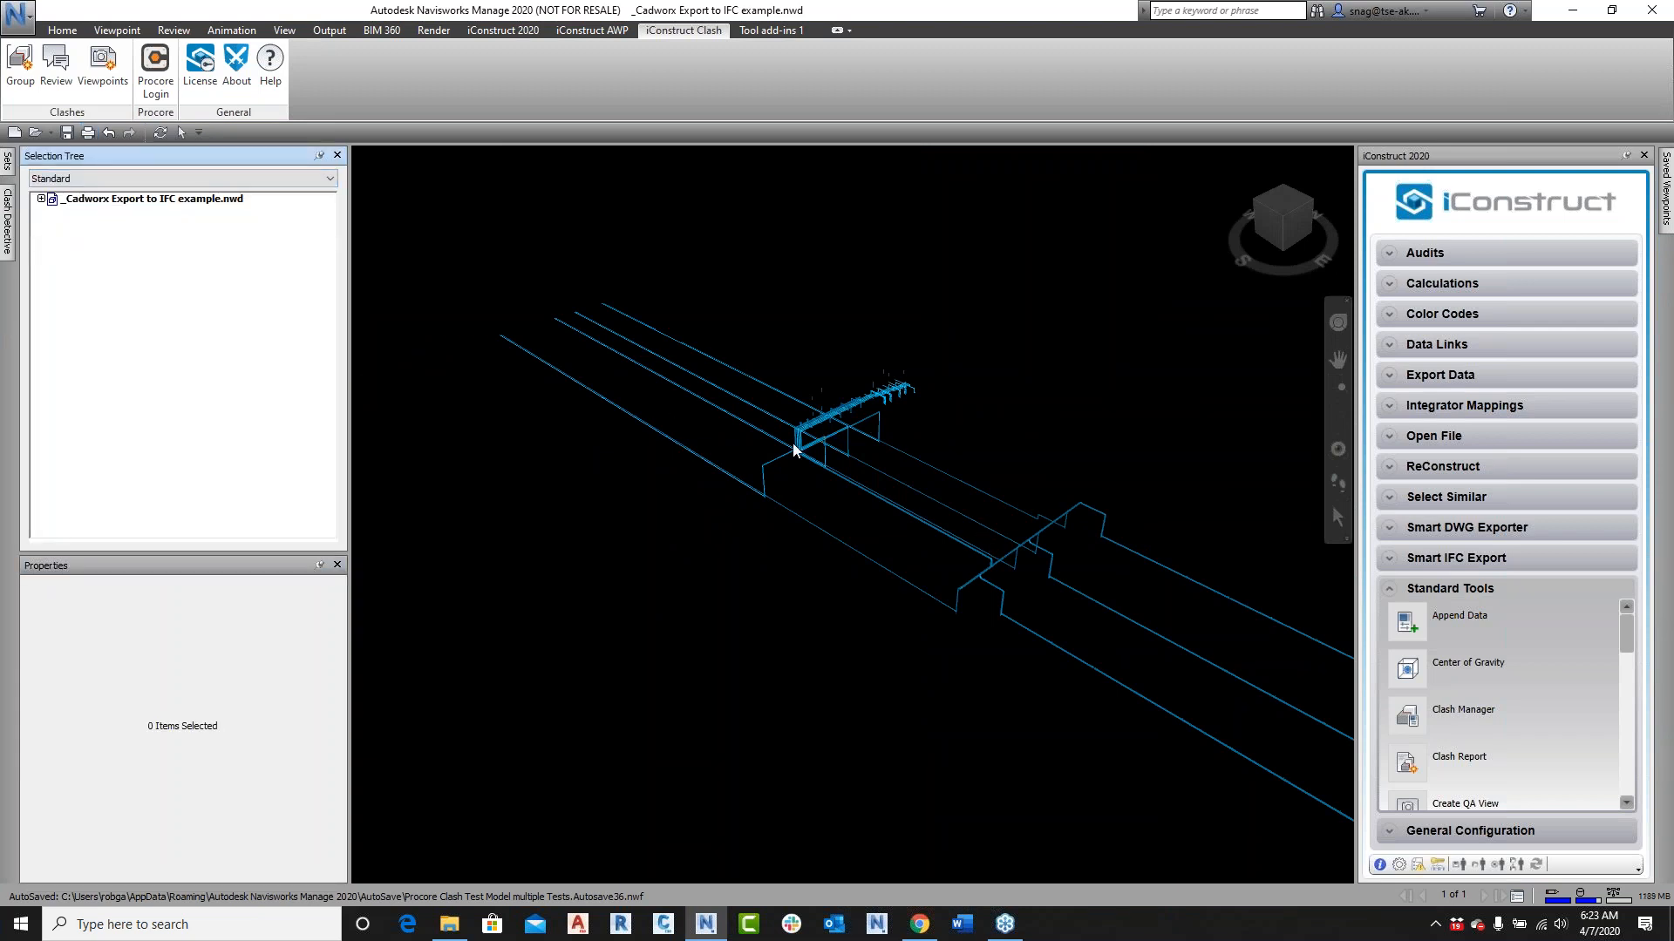
Step: Select a single vertical pipe at the near end of the pipe rack and show its CADWorx properties
scroll(779, 468, "up", 5)
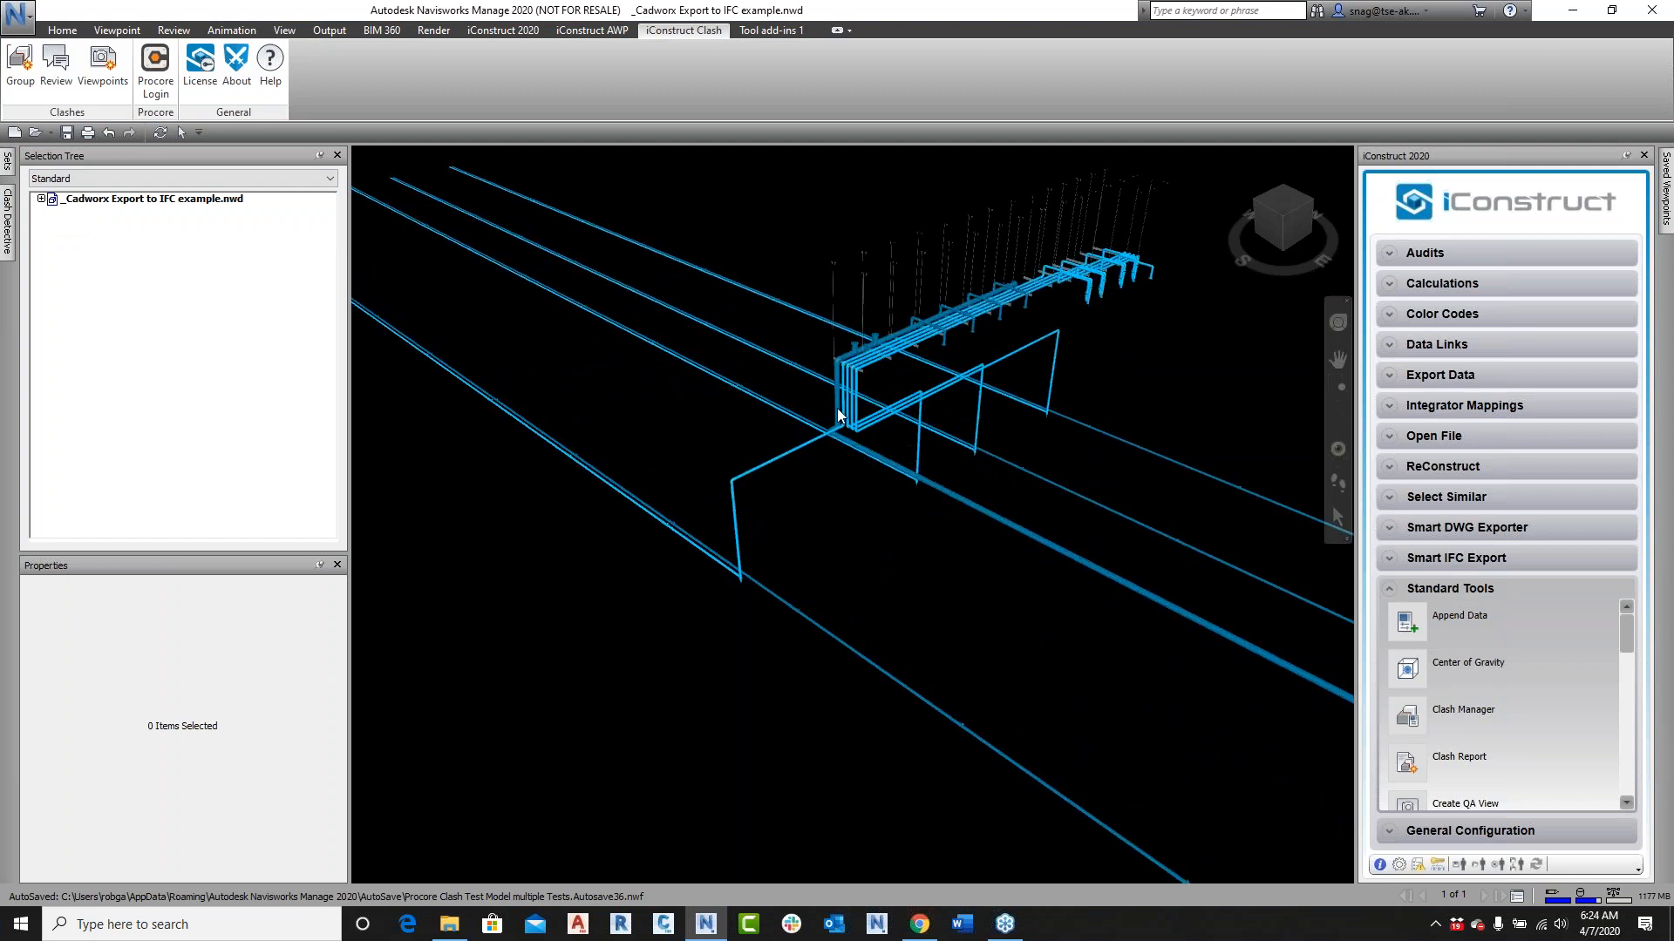
left_click(62, 30)
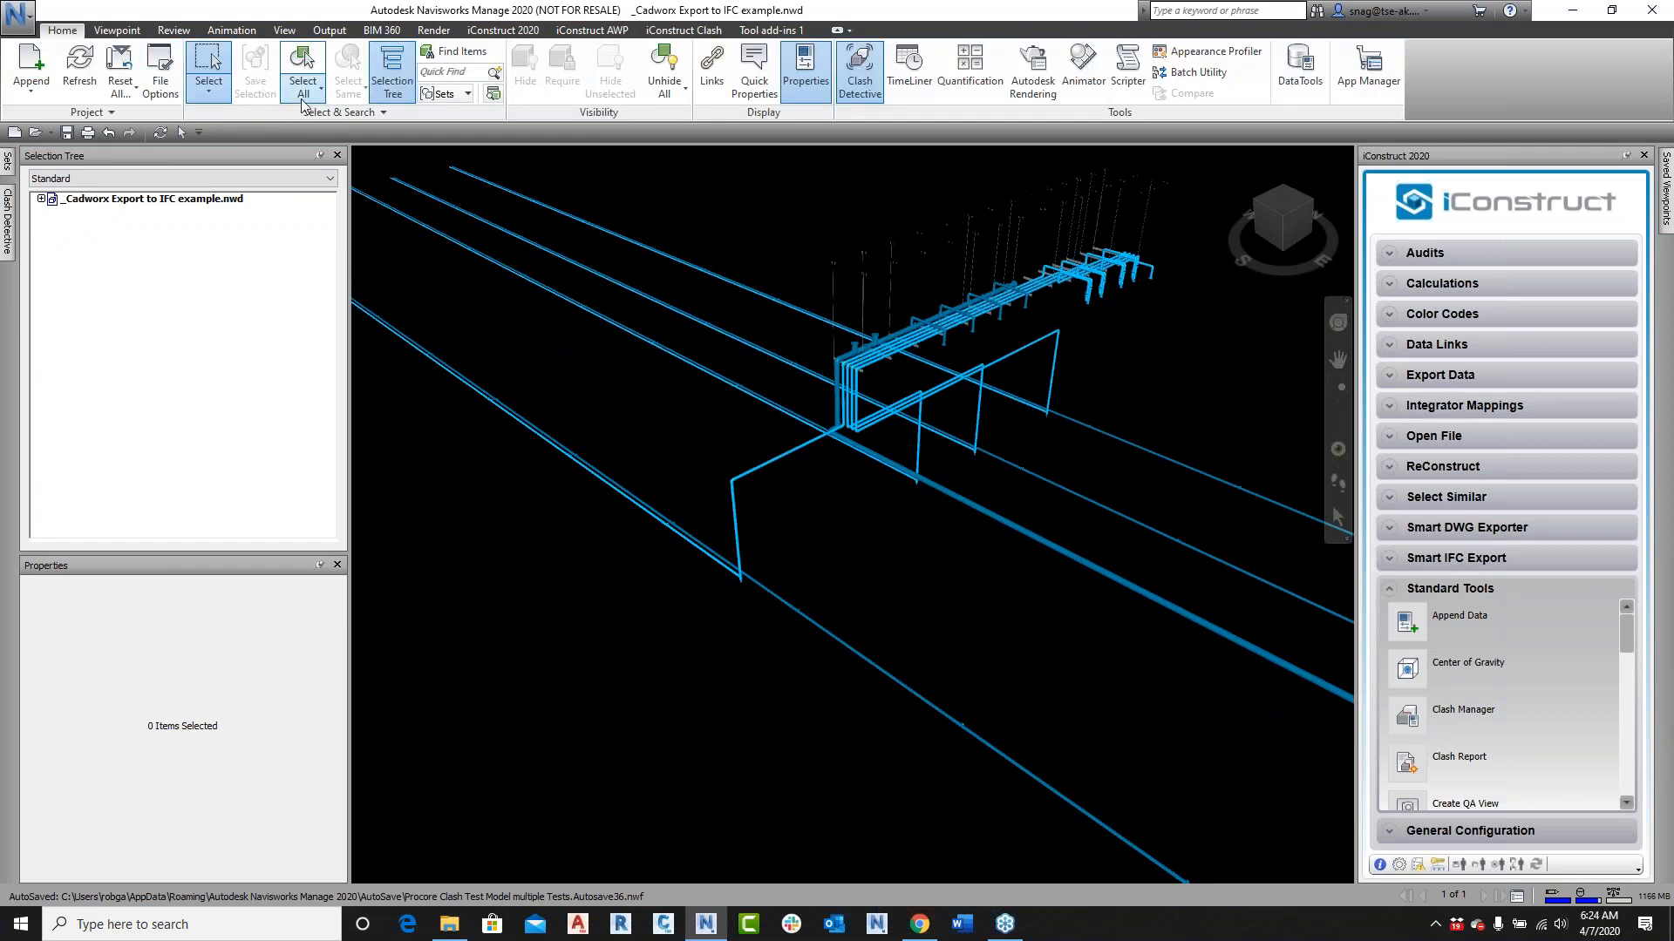
left_click(208, 89)
left_click(229, 123)
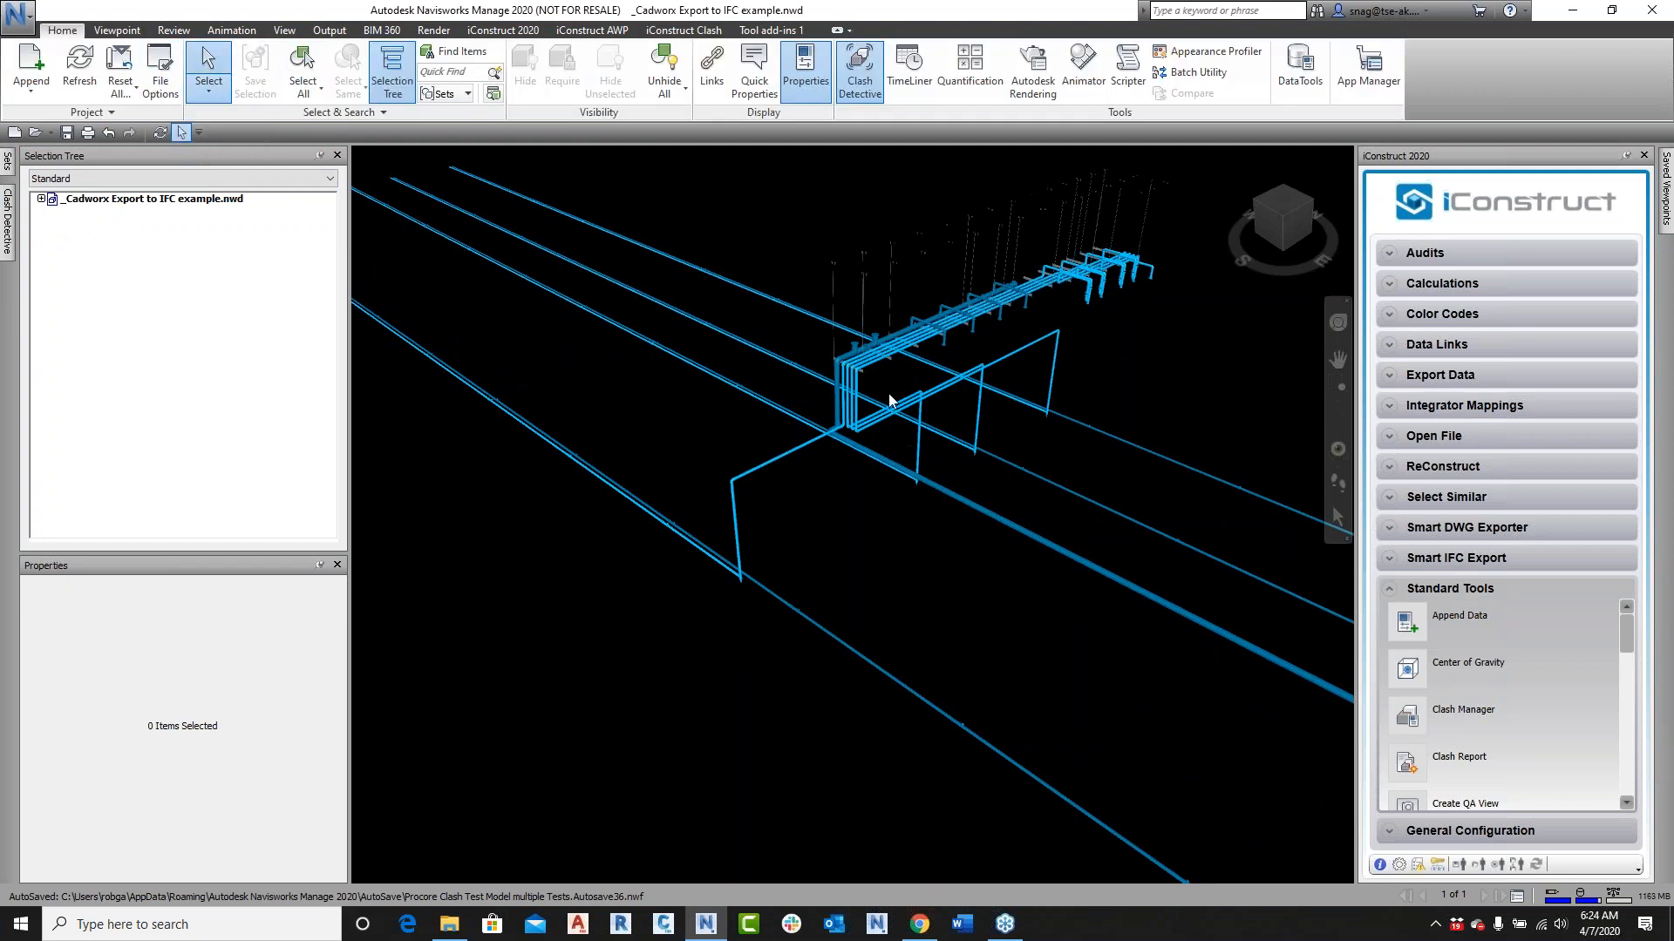
left_click(839, 404)
left_click(87, 592)
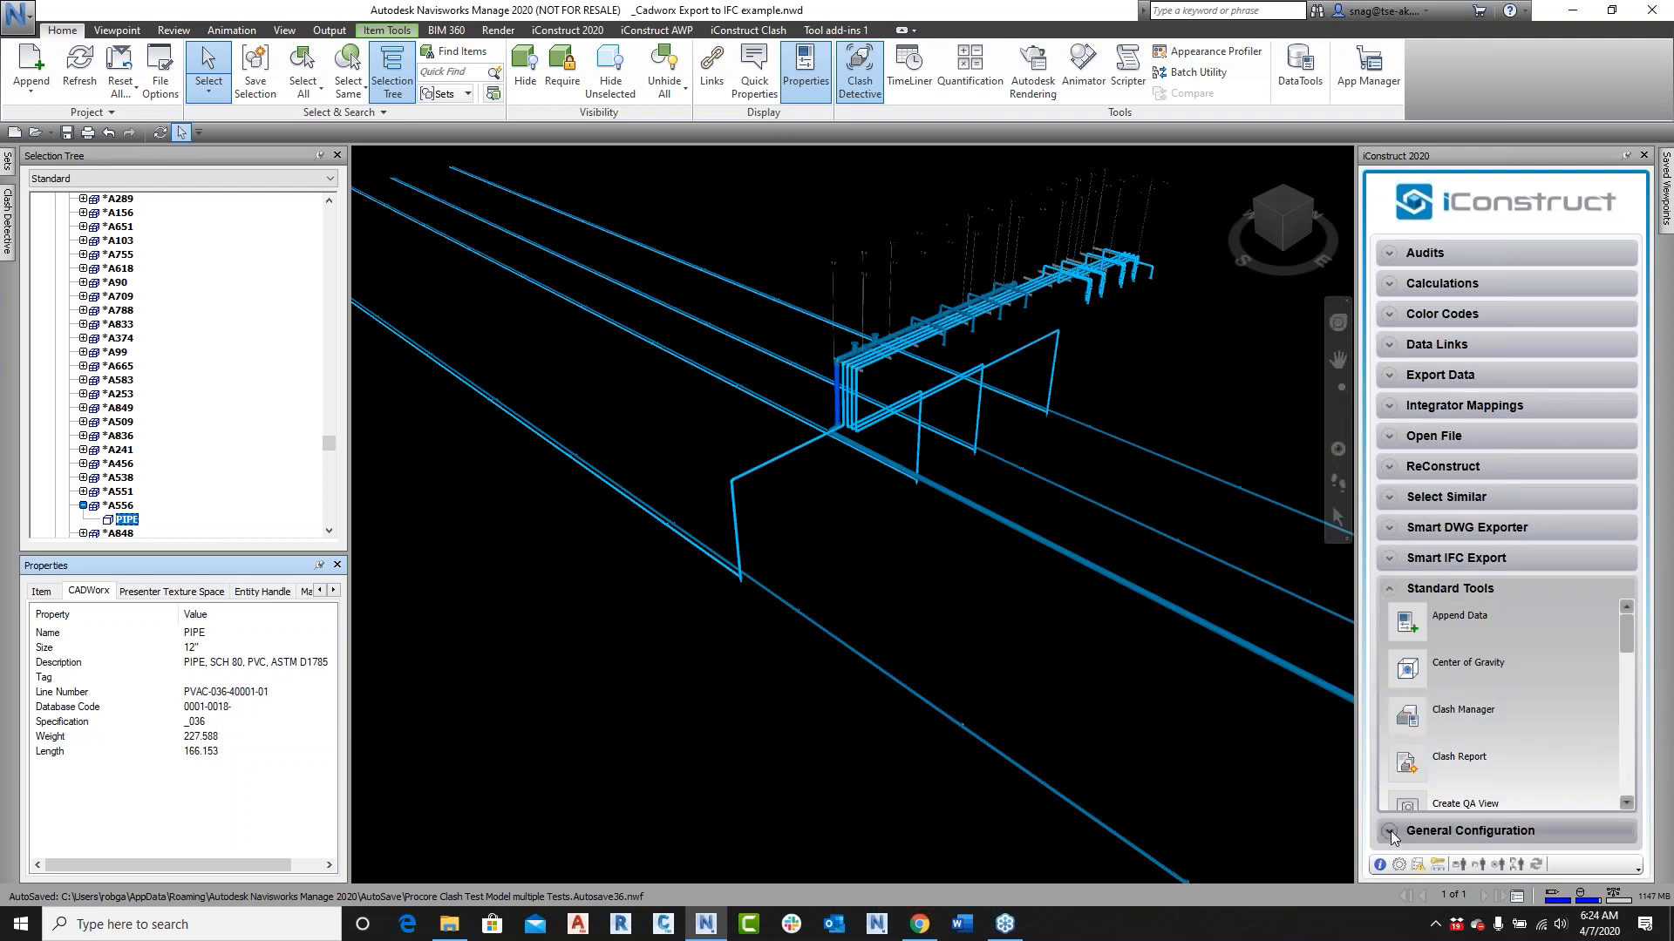
Step: Box-select the vertical pipes and surrounding pipework at the near end of the pipe rack
left_click(209, 87)
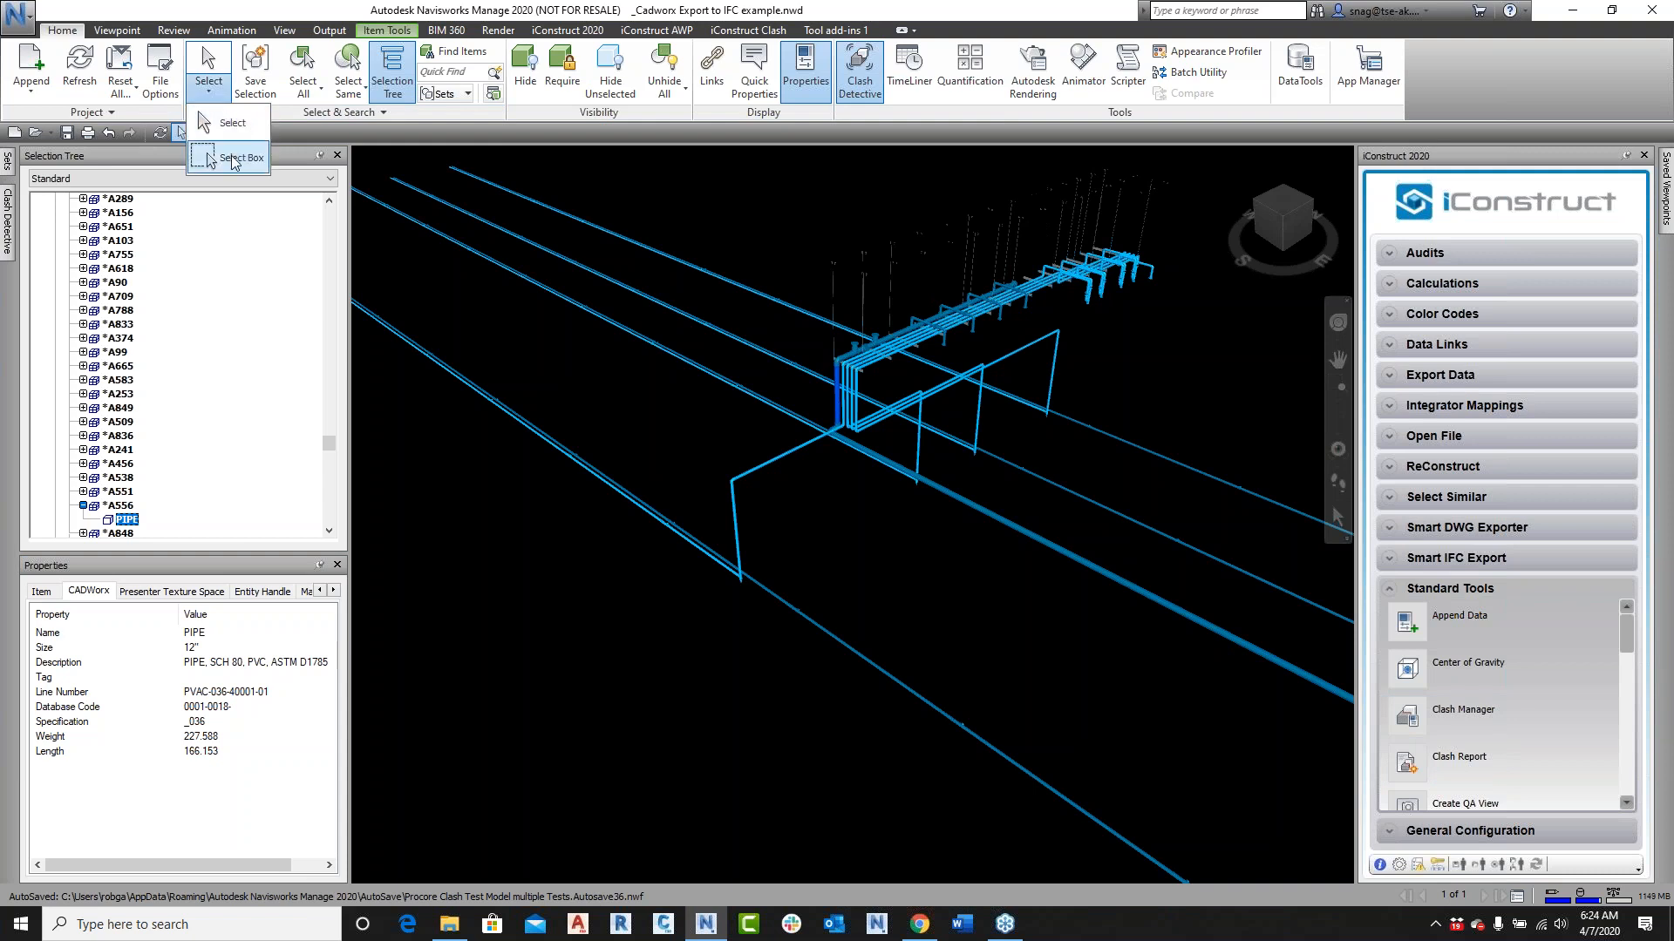
left_click(231, 161)
left_click_drag(758, 246, 960, 479)
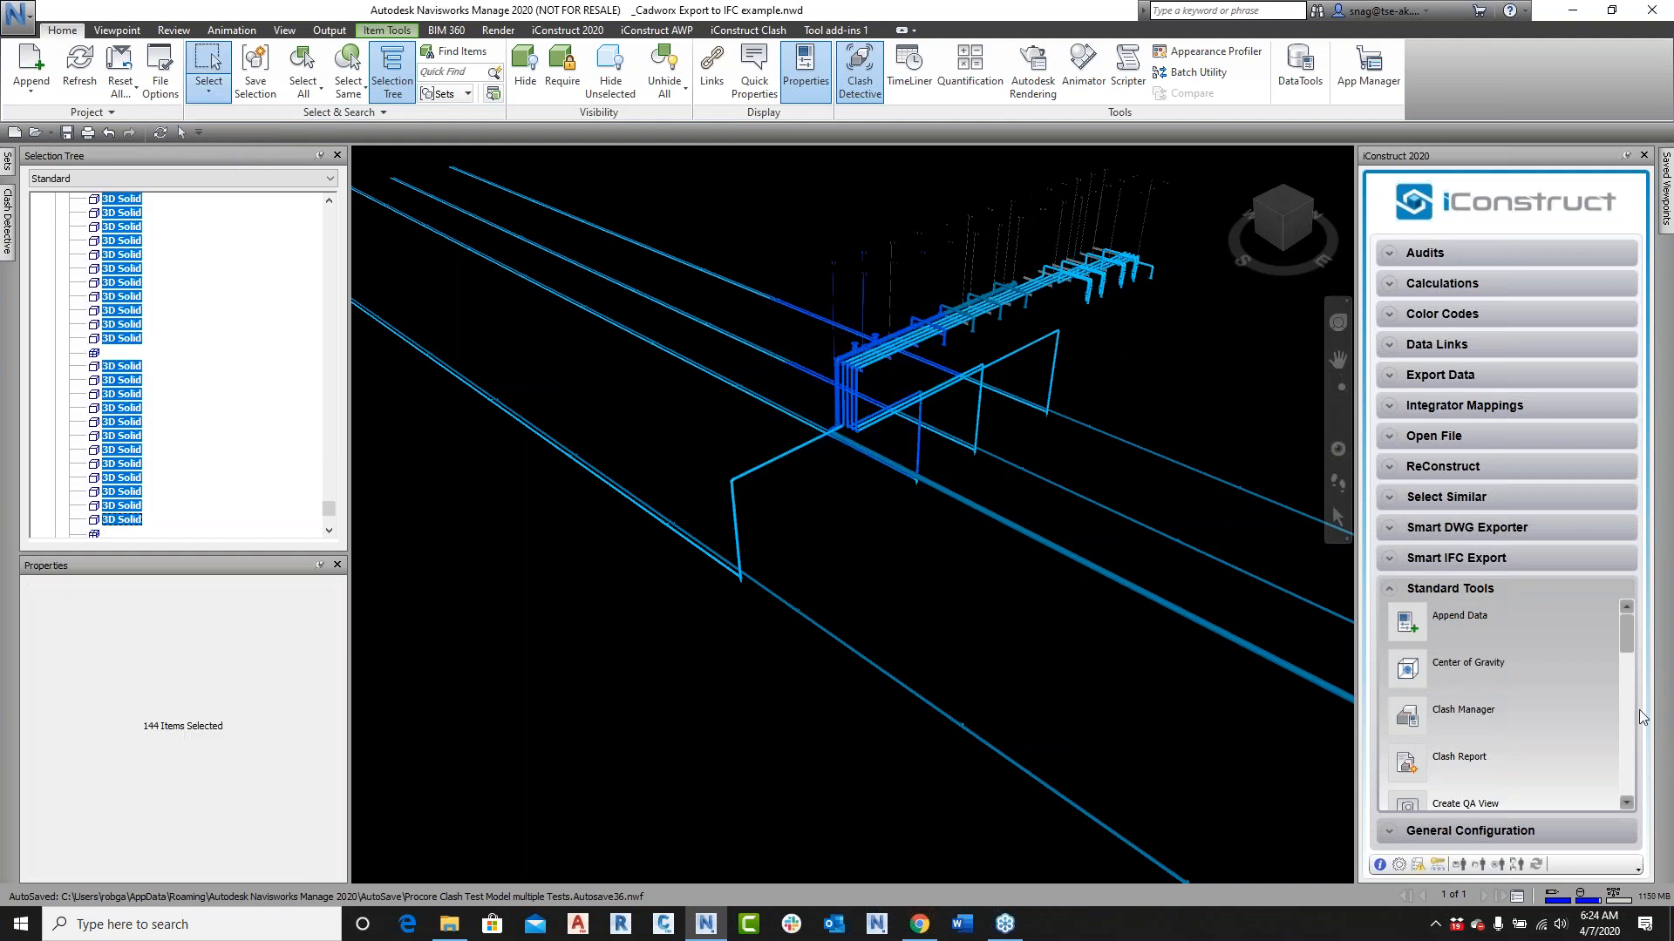
Step: Open the Smart IFC Export Configuration and choose IFC version 2x3
left_click(1560, 832)
left_click_drag(1626, 680, 1627, 813)
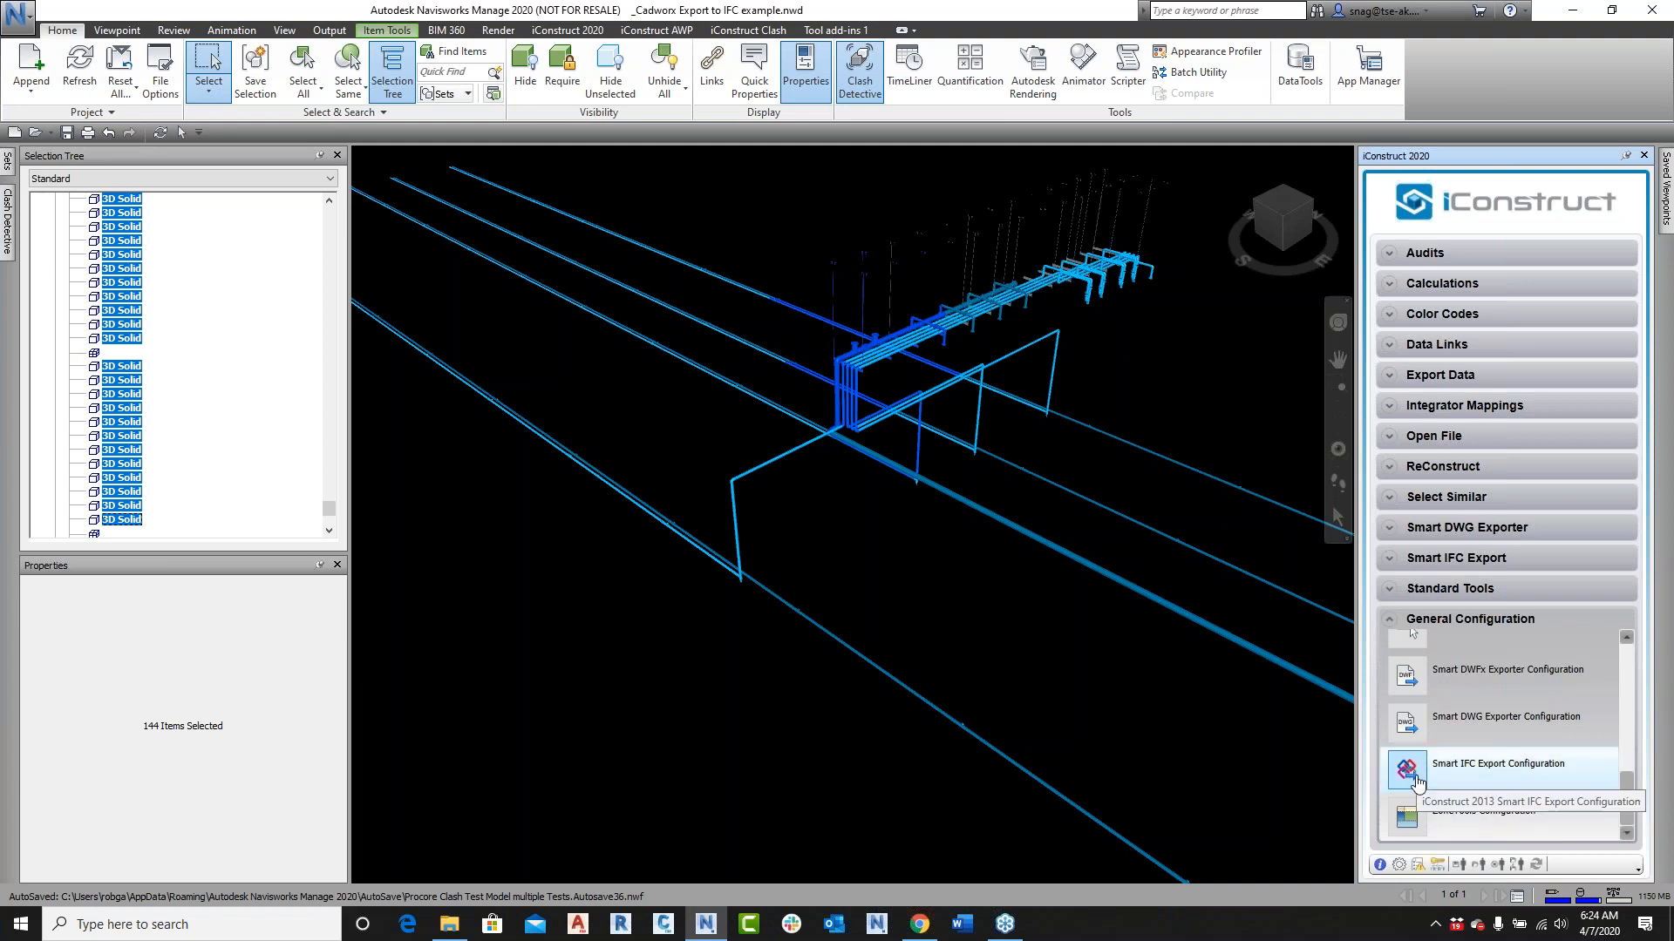
left_click(1414, 780)
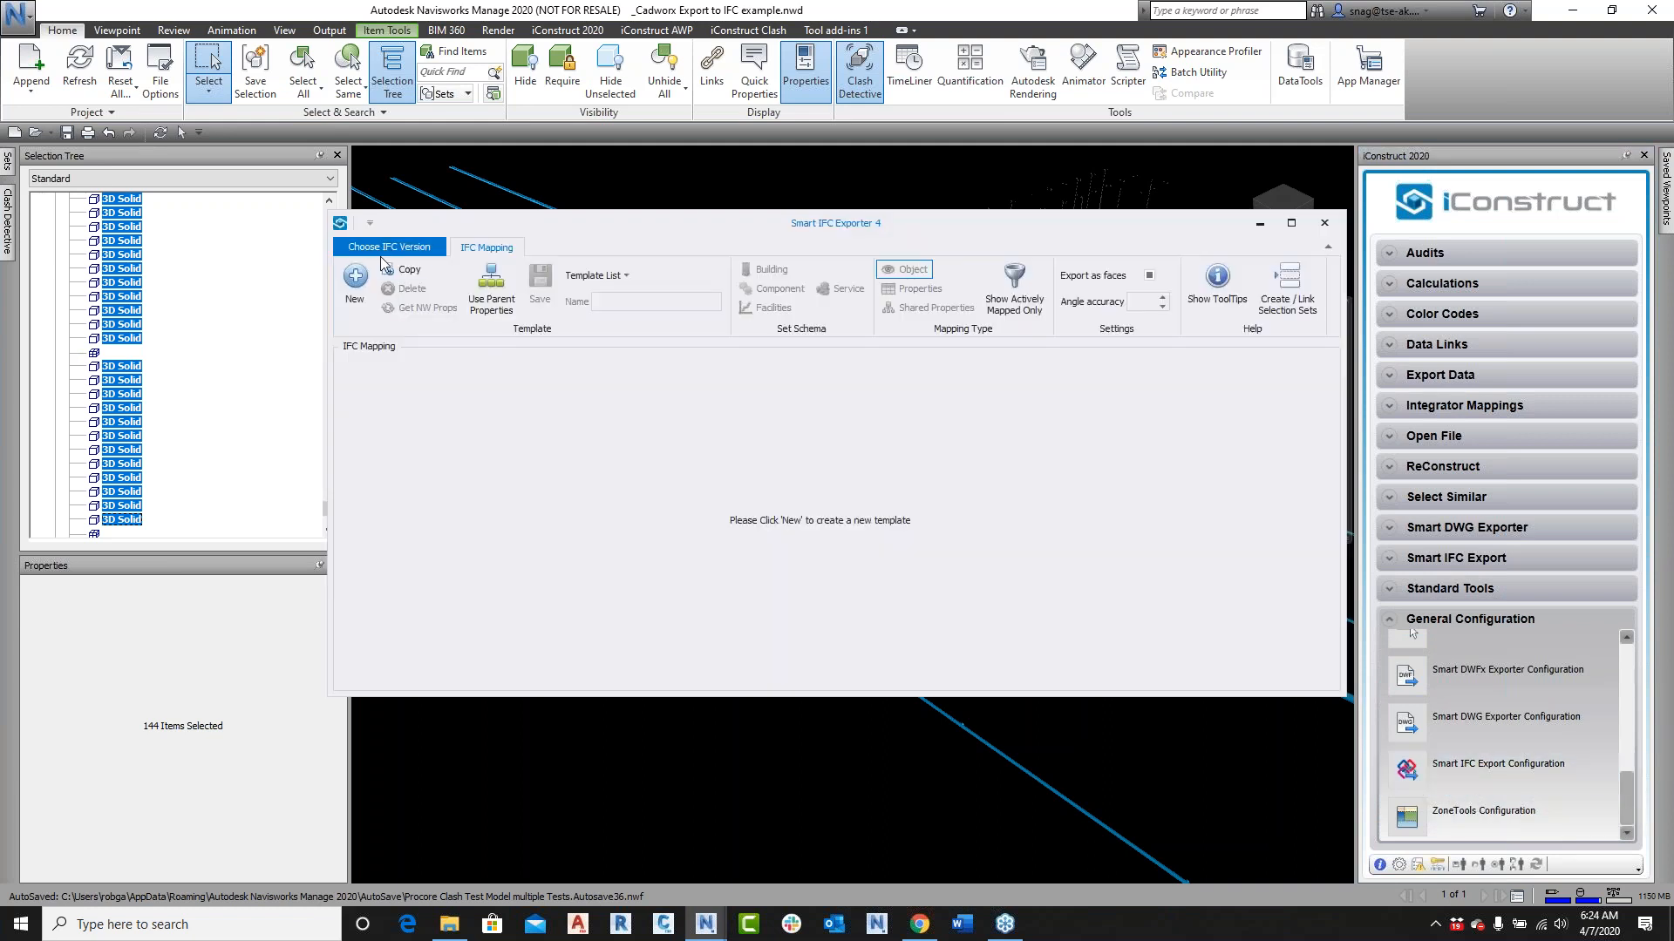
left_click(368, 247)
left_click(373, 272)
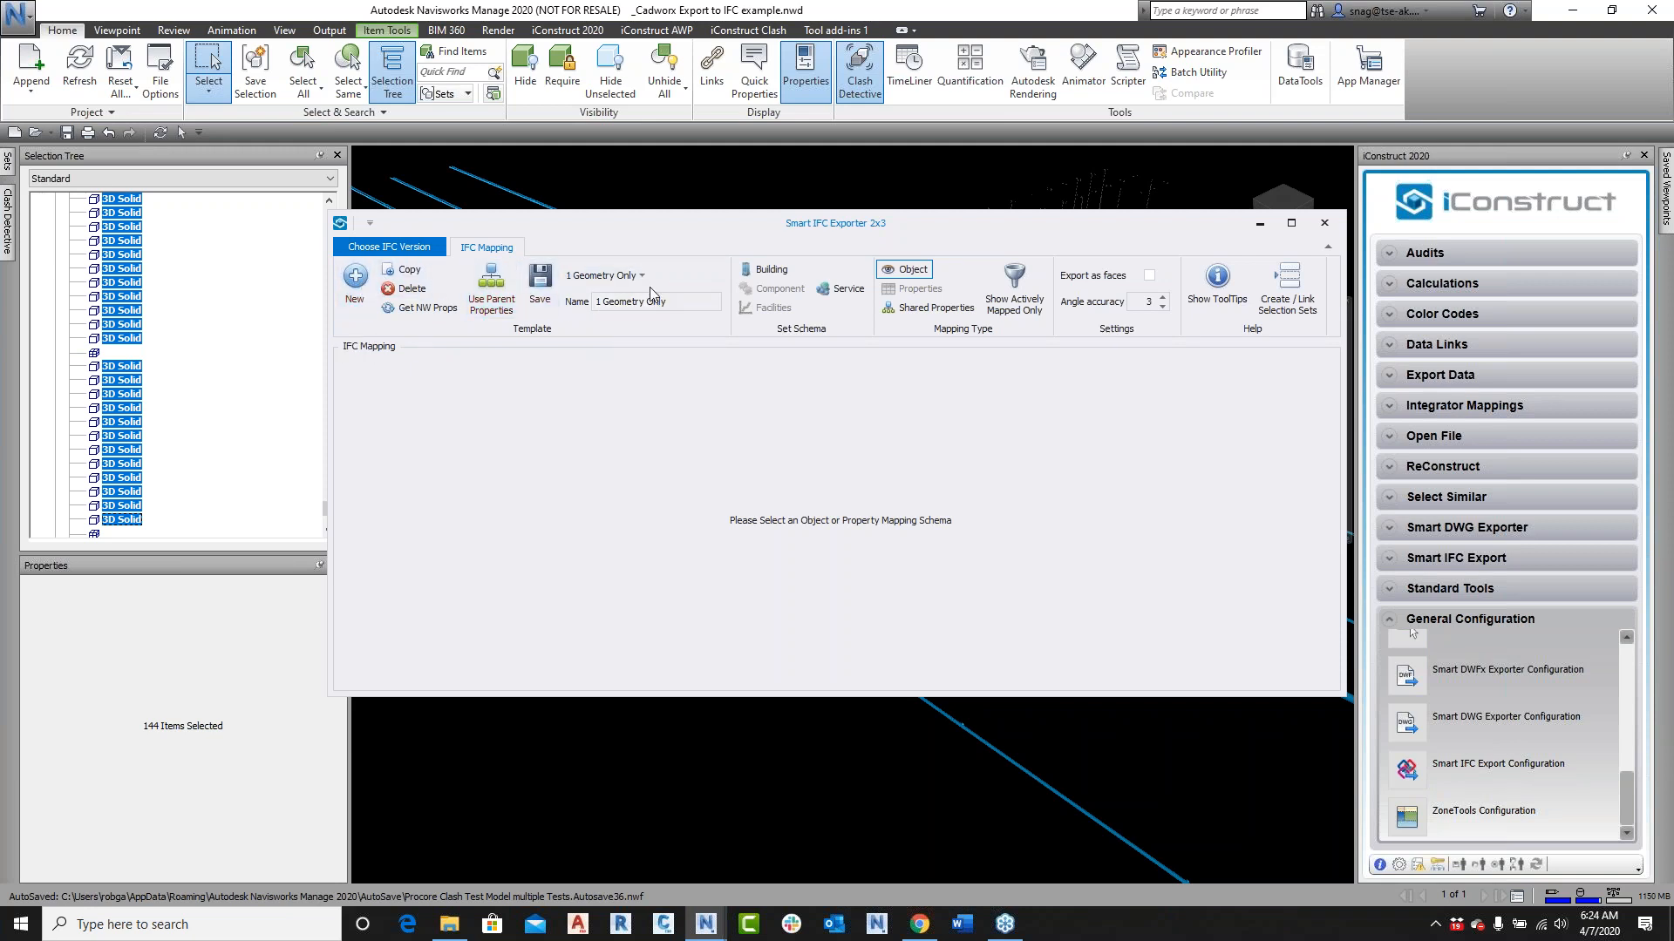
Step: Load the 2 Geom and Data template and expand its CADWorx property mappings
left_click(605, 276)
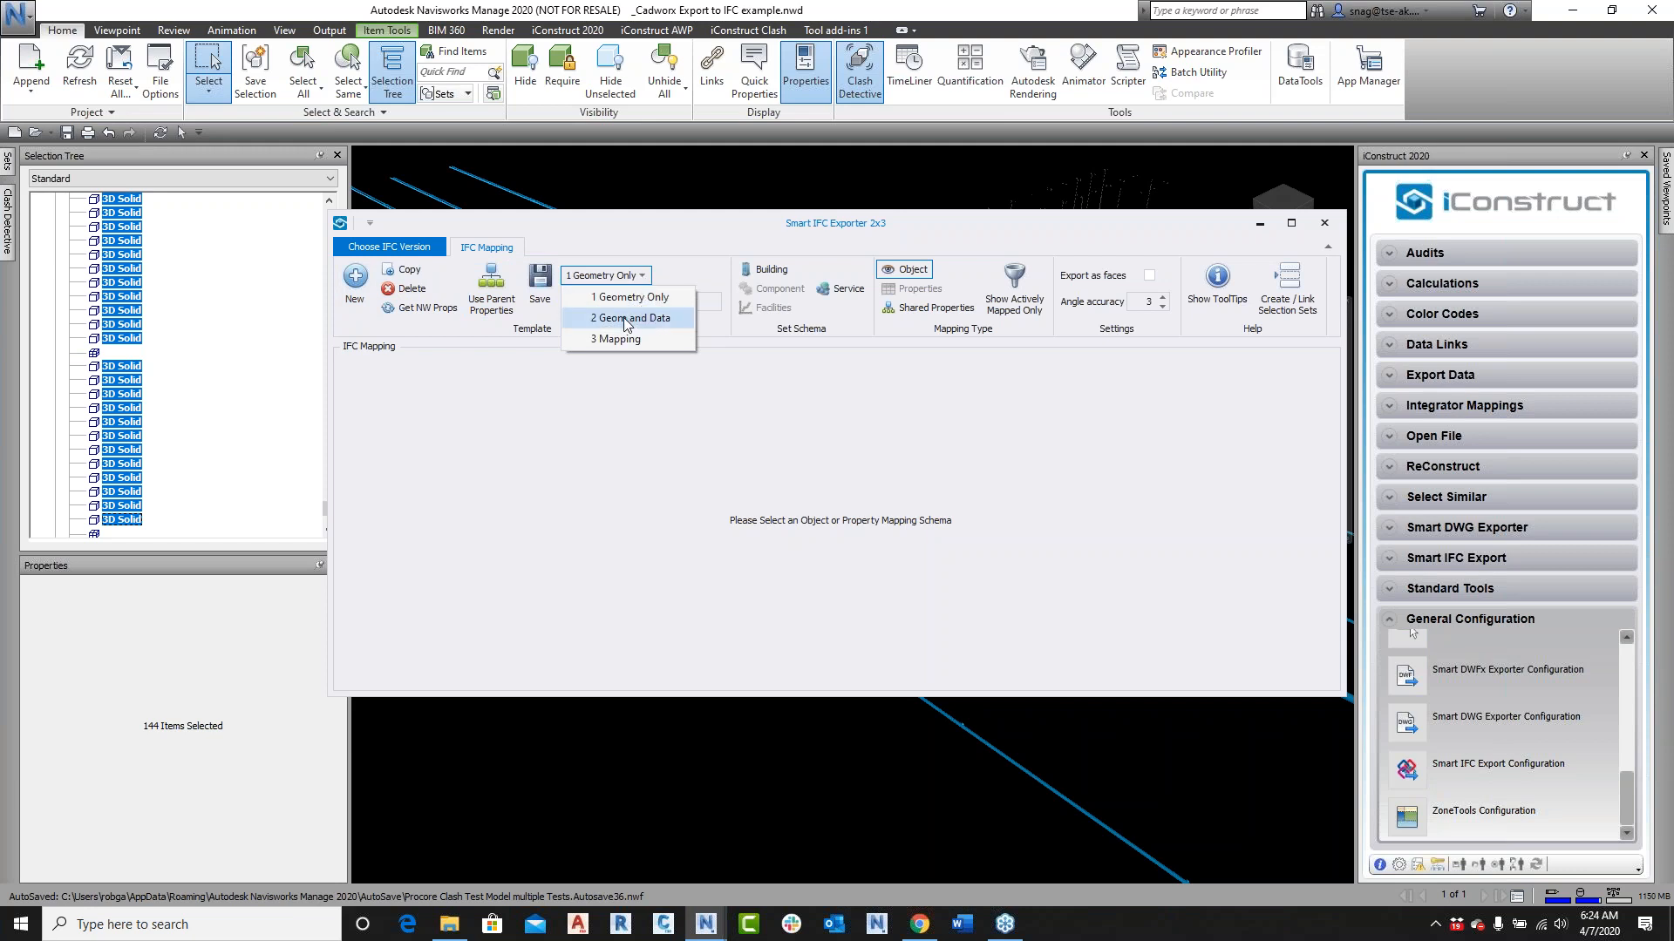
left_click(624, 319)
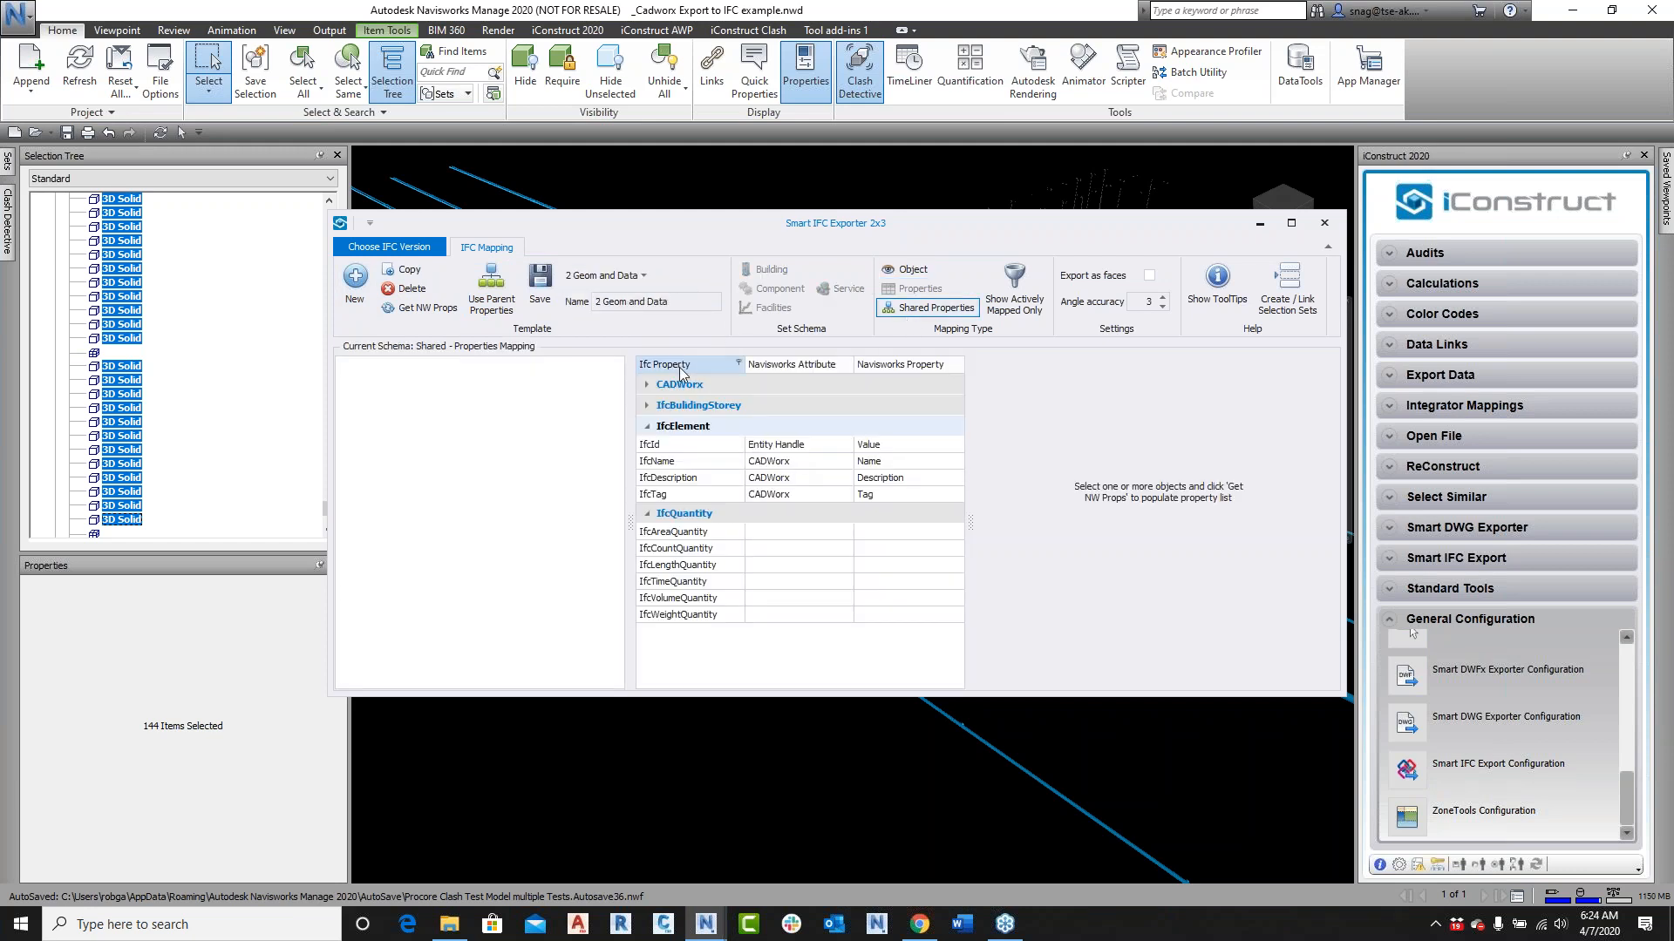
left_click(648, 386)
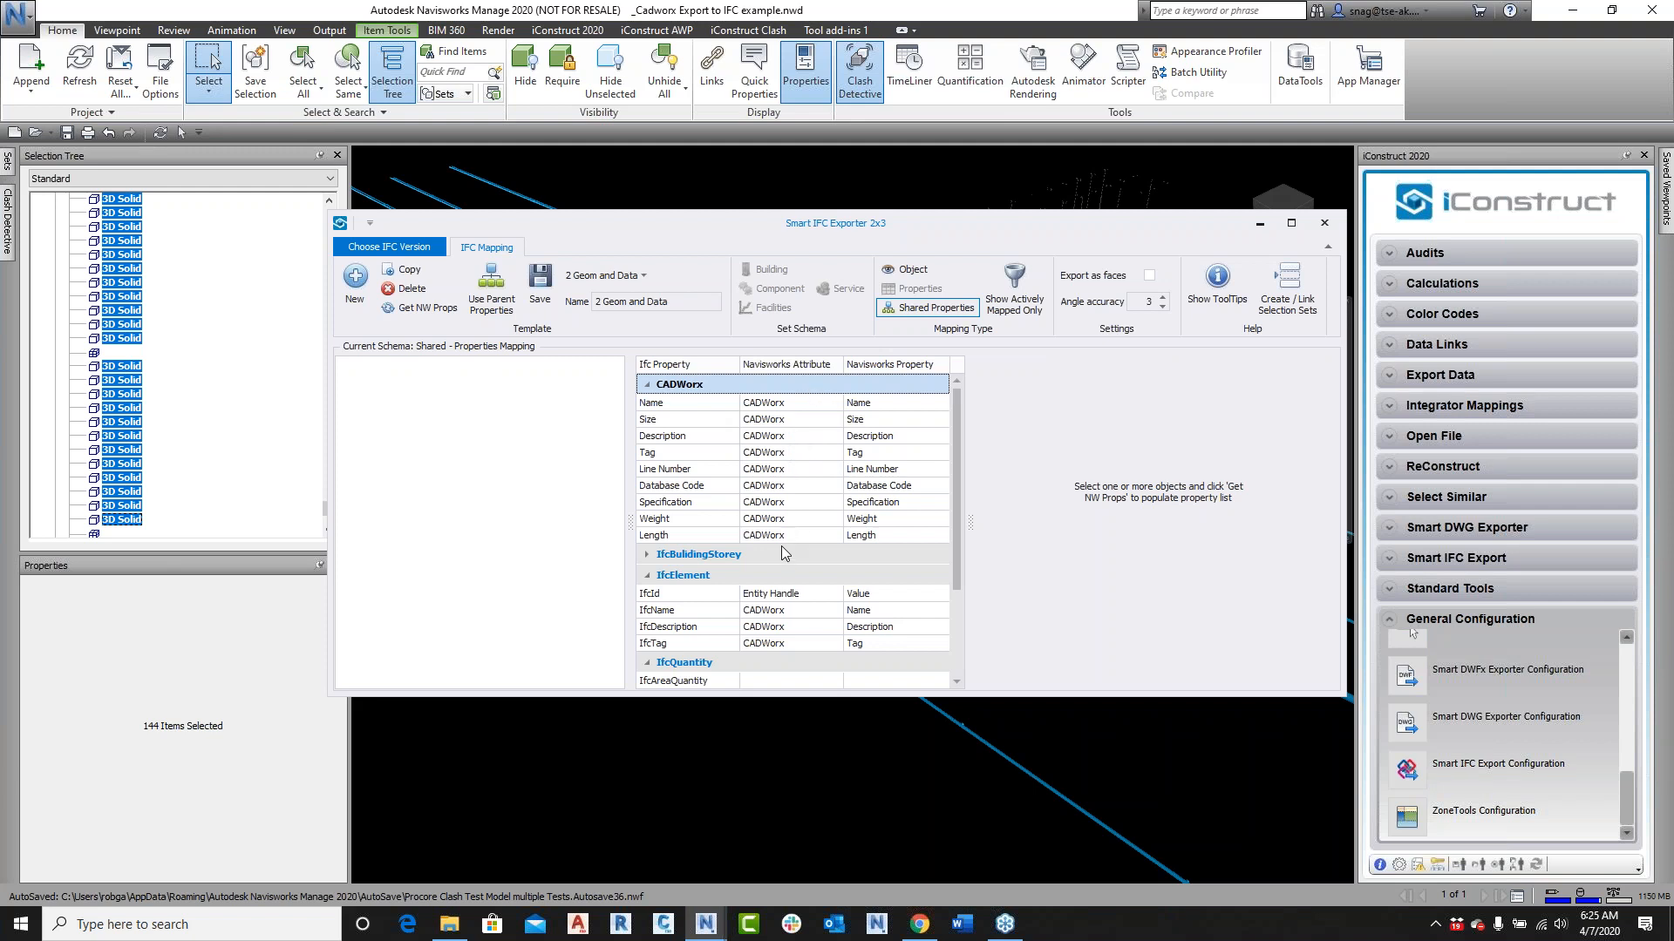
Step: Retrieve the selected objects' Navisworks properties and add the AutoCad property group to the shared properties mapping
left_click(422, 308)
left_click(885, 526)
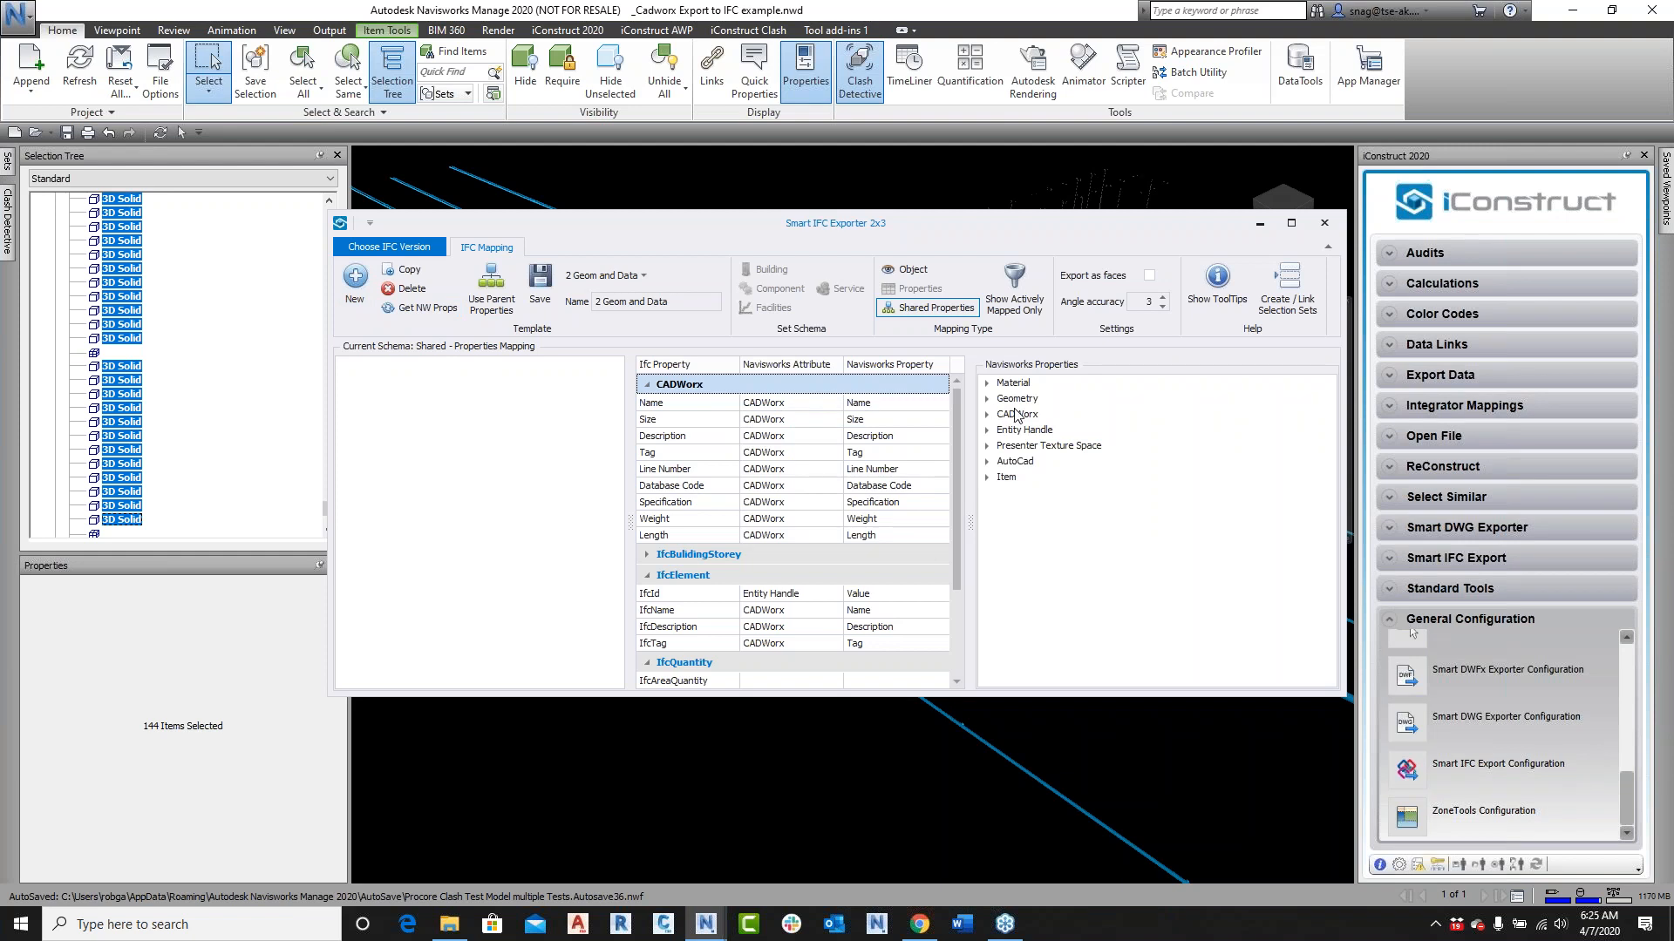
left_click(648, 385)
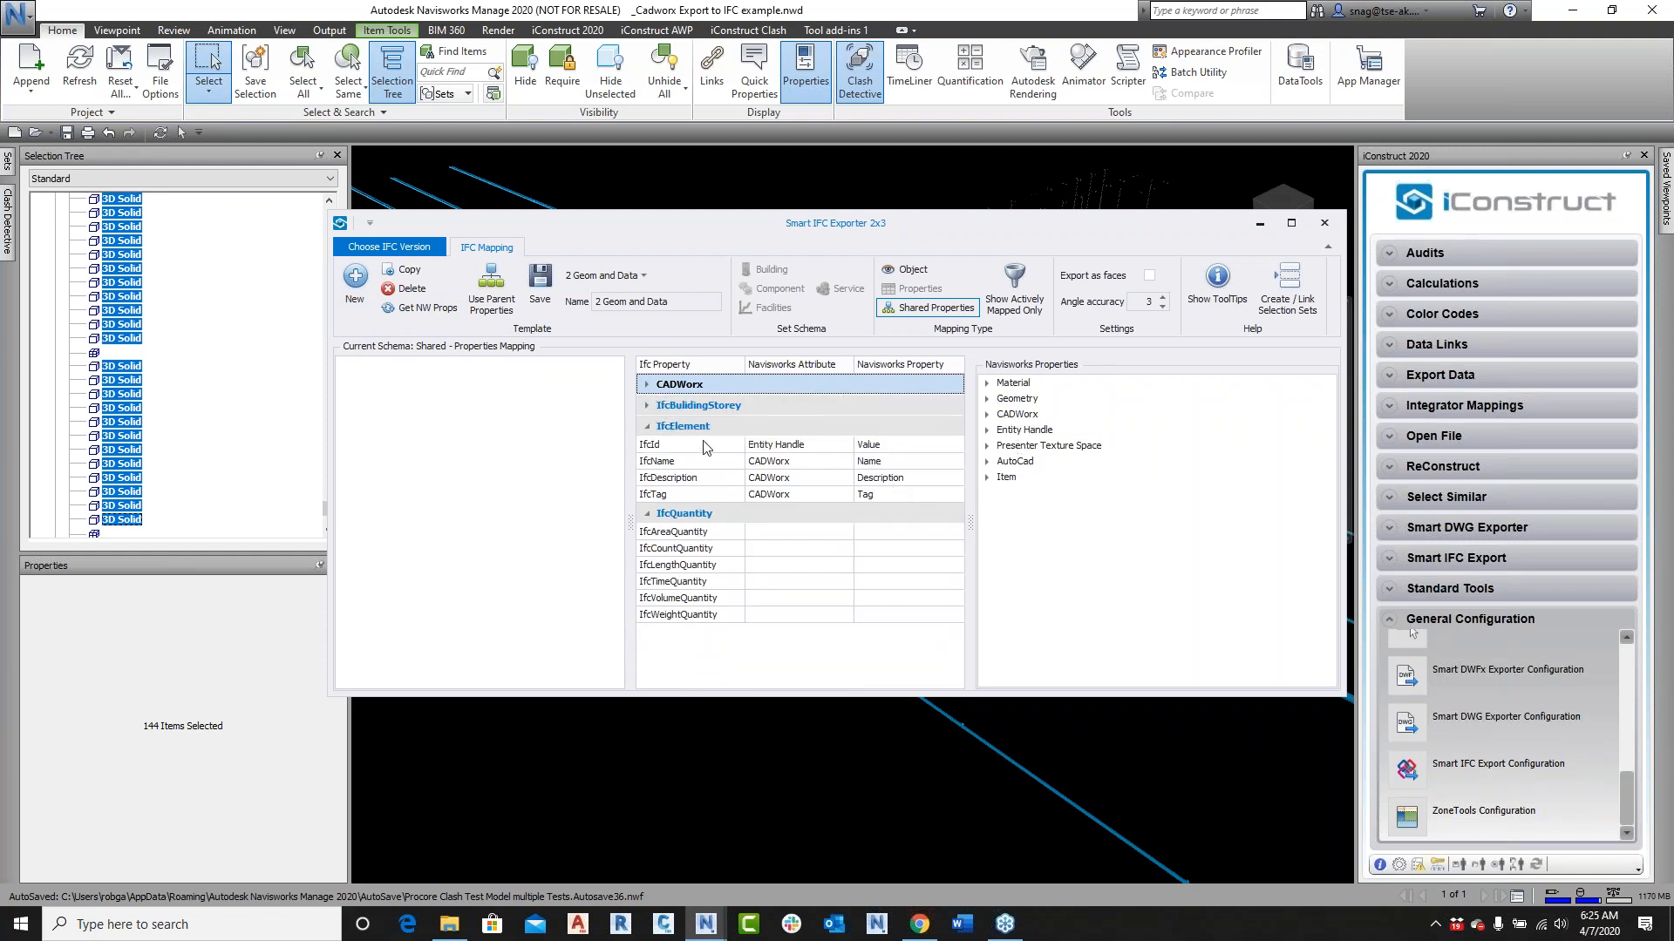
left_click(646, 426)
left_click_drag(1015, 465, 698, 601)
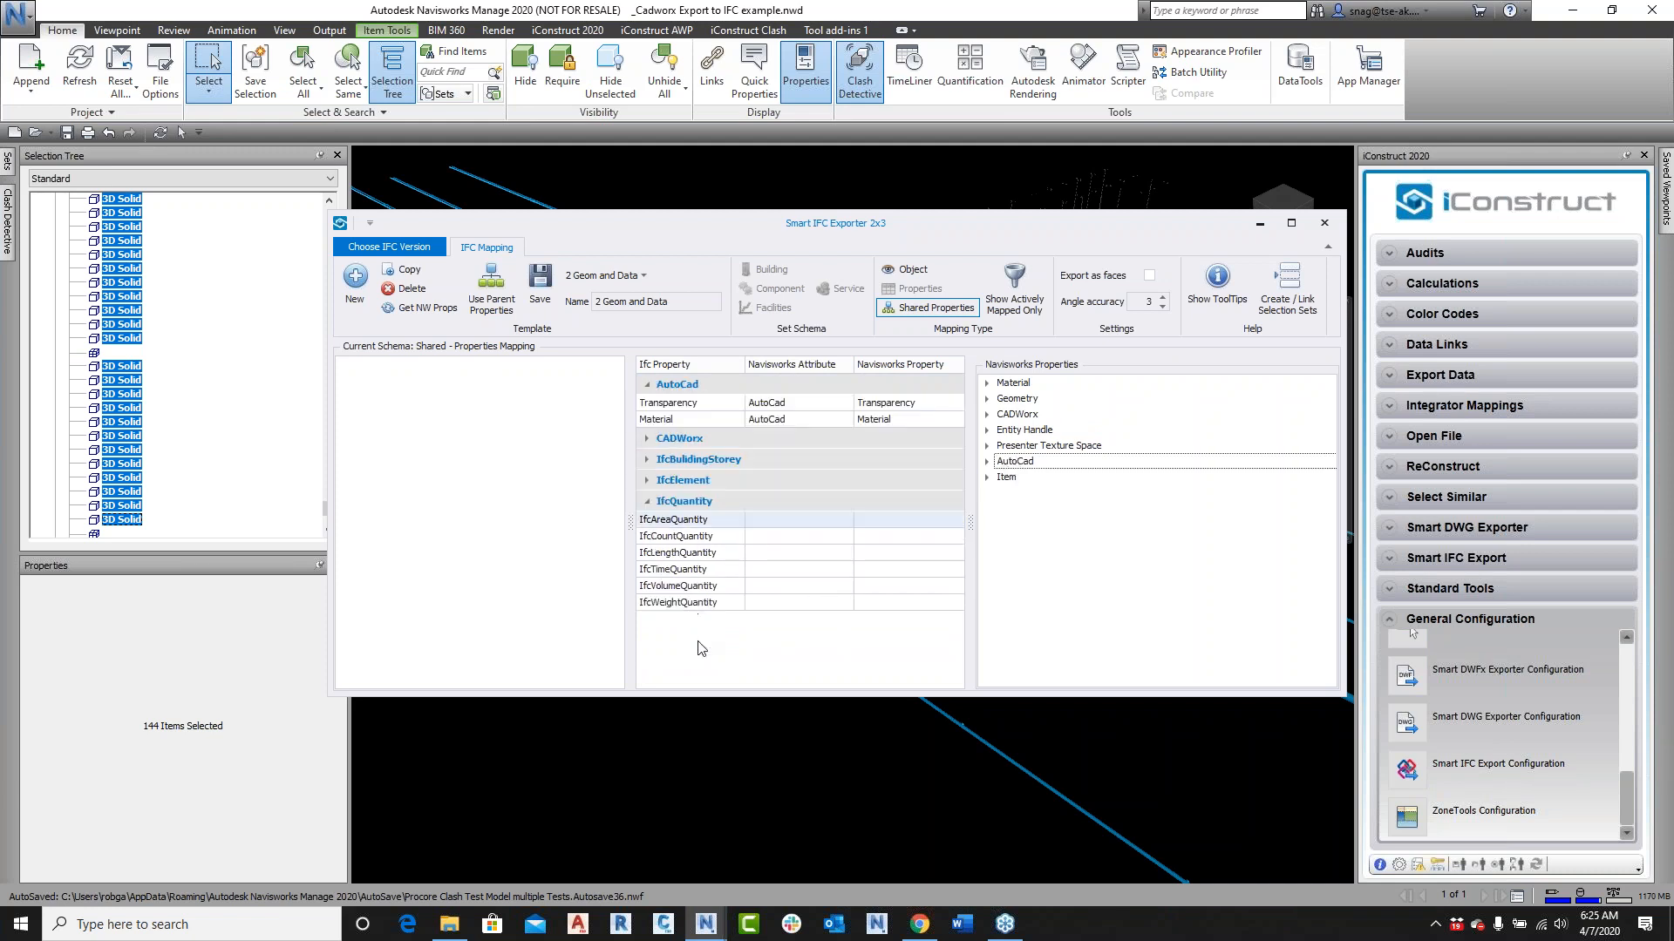
left_click(651, 387)
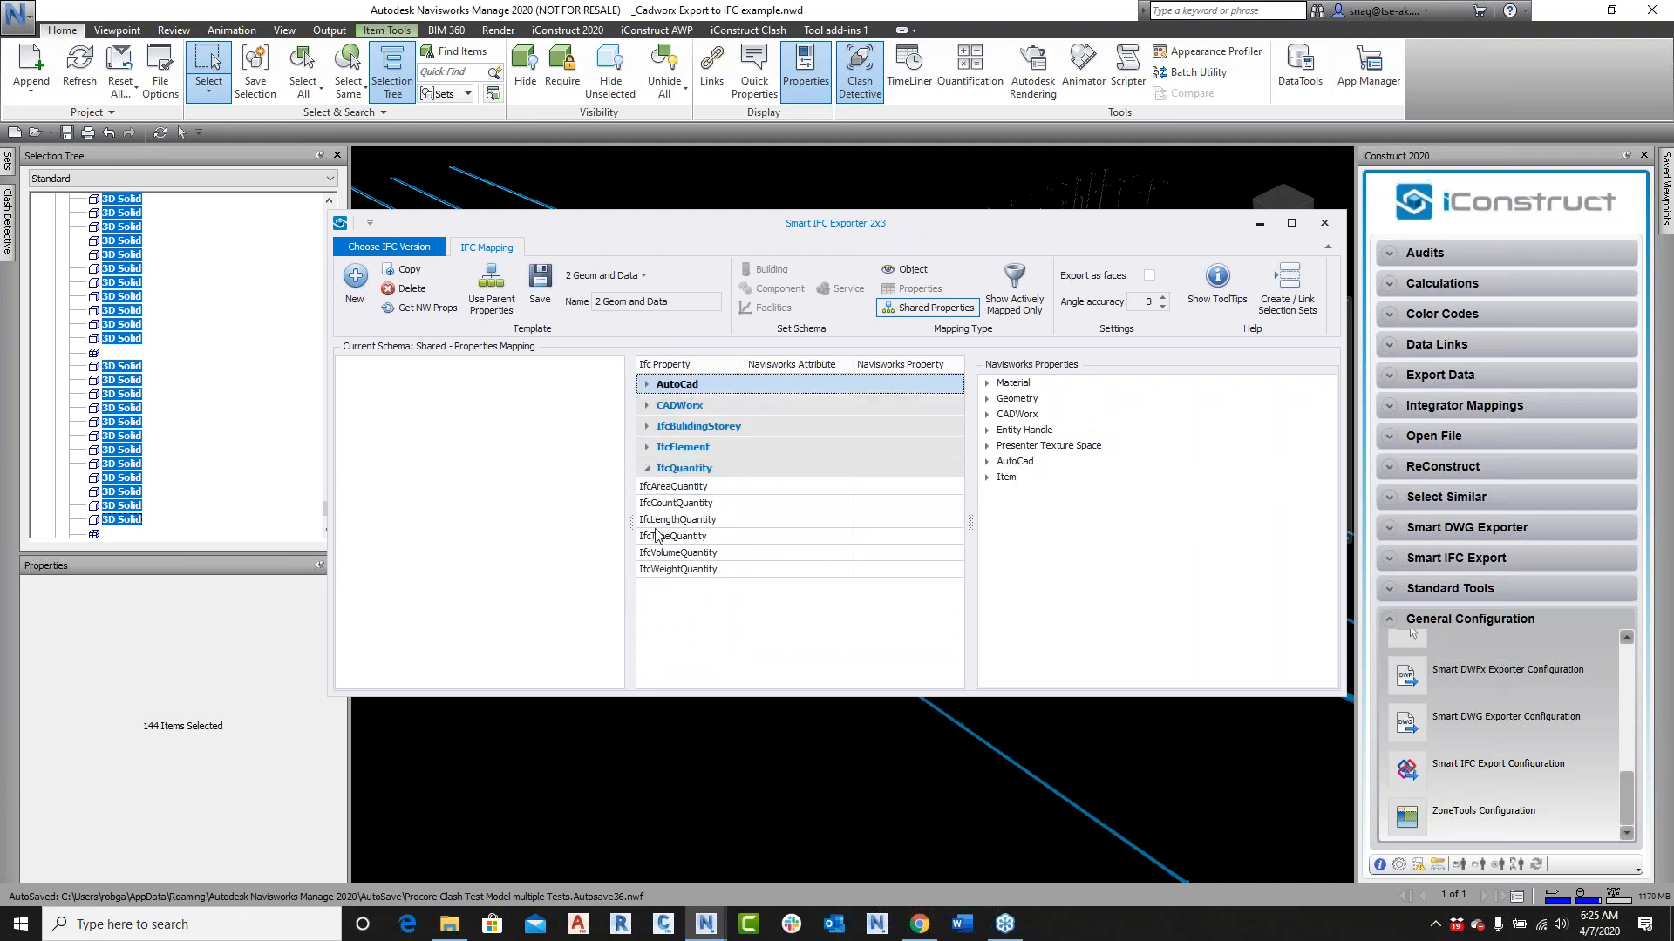
left_click(645, 276)
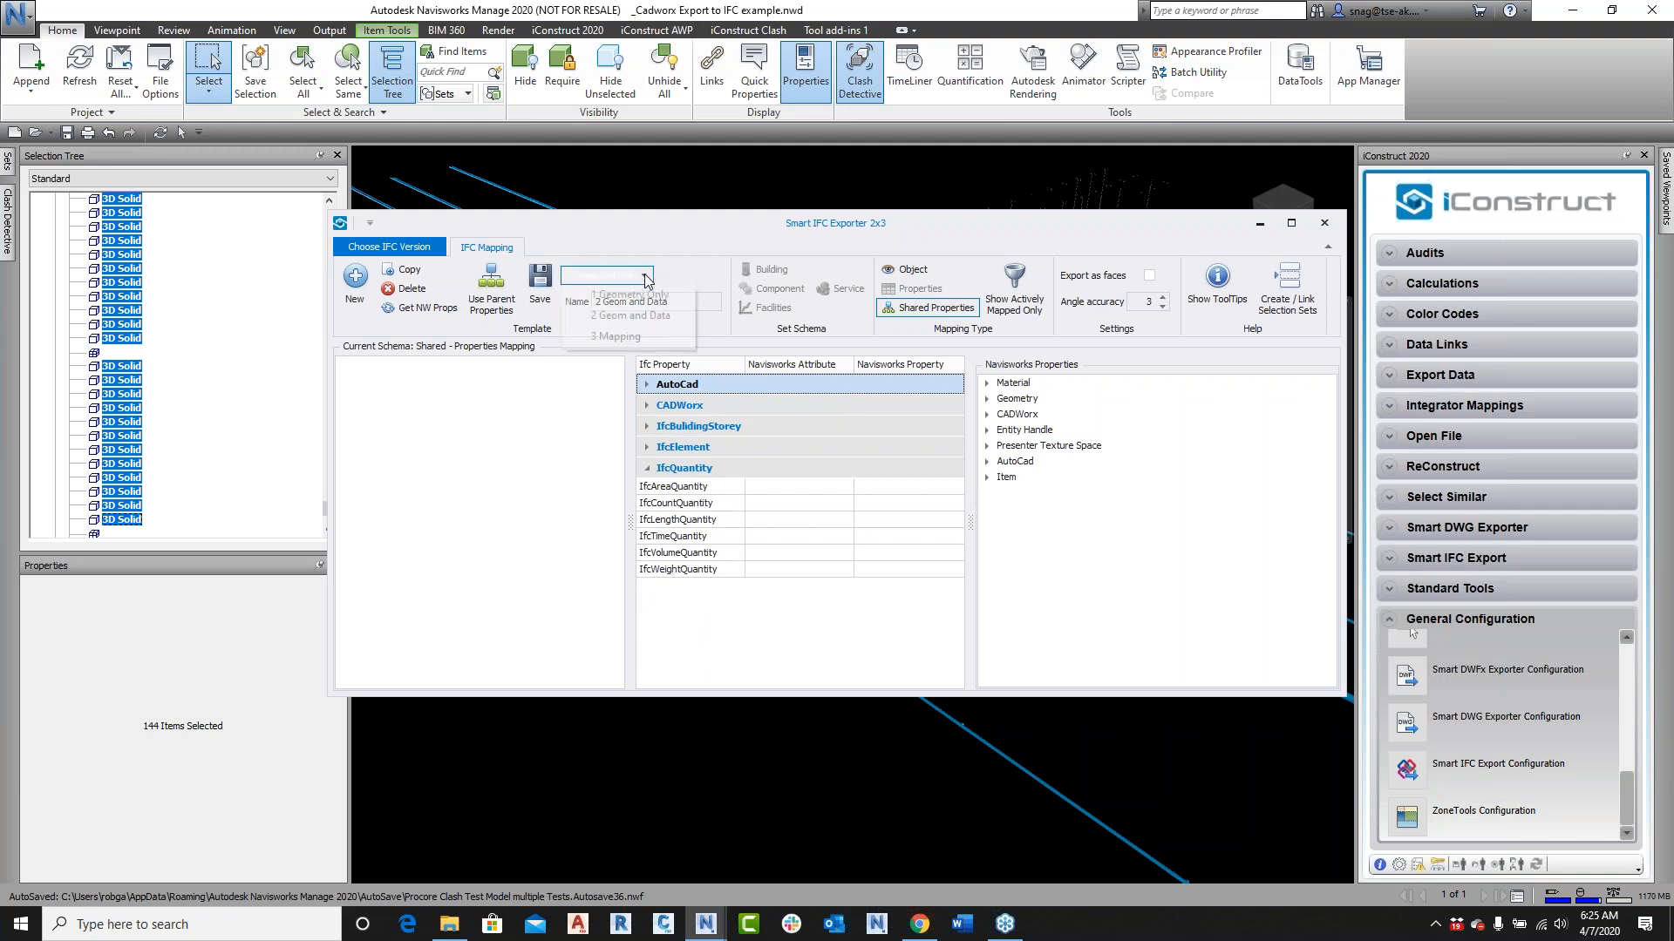
left_click(625, 338)
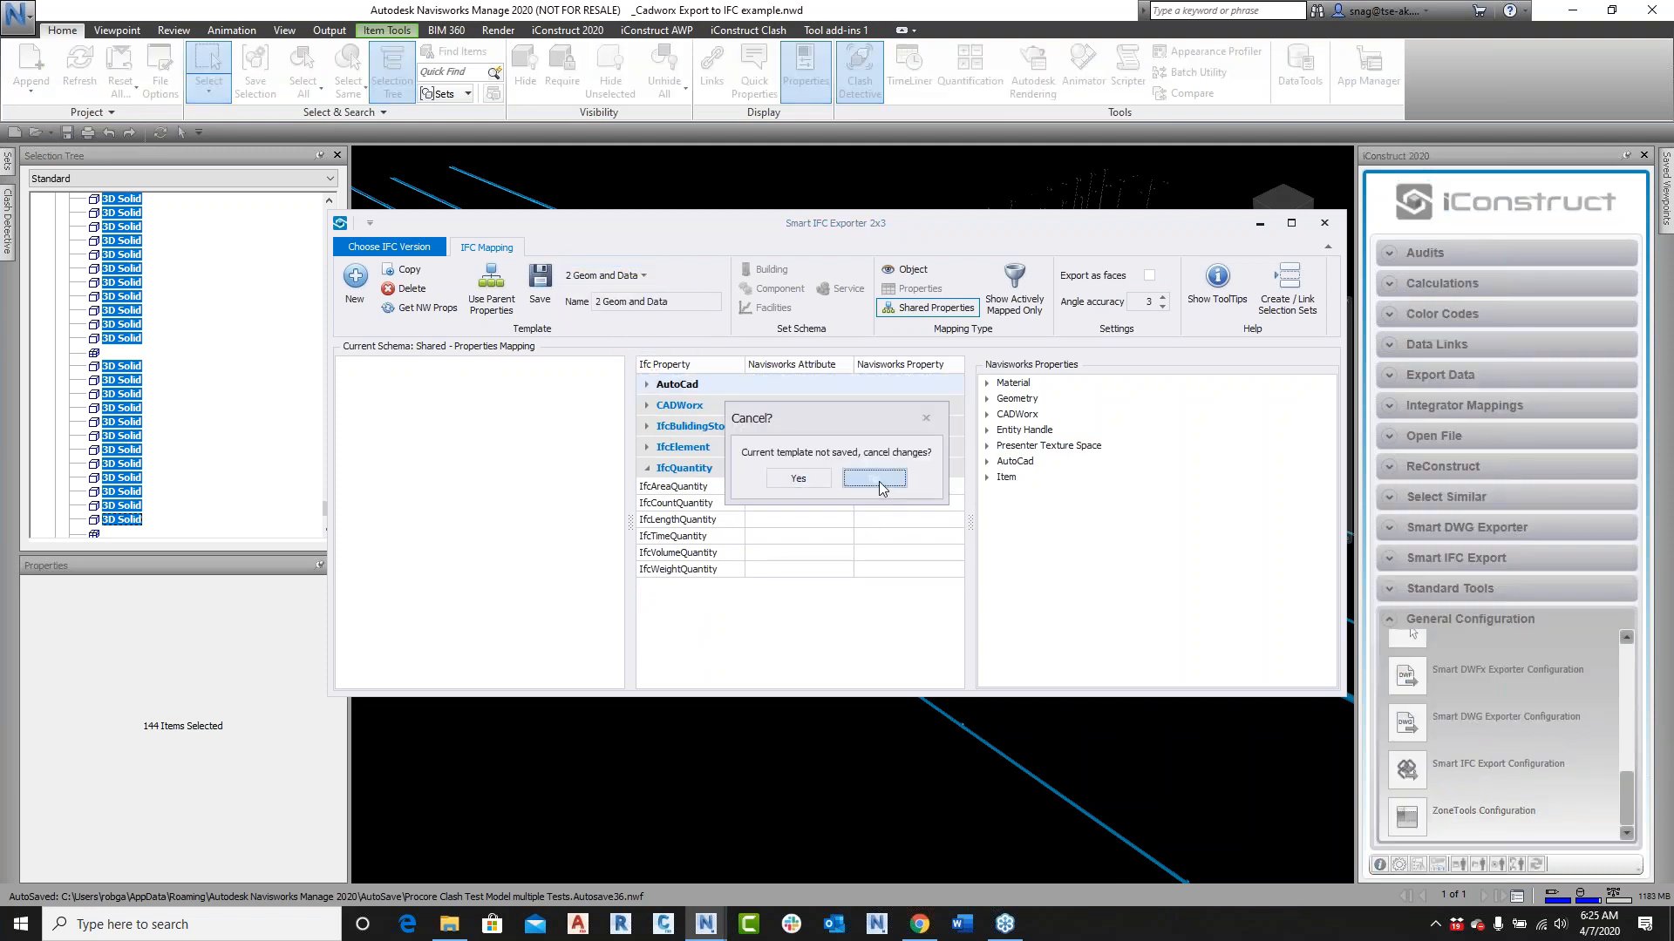
left_click(881, 481)
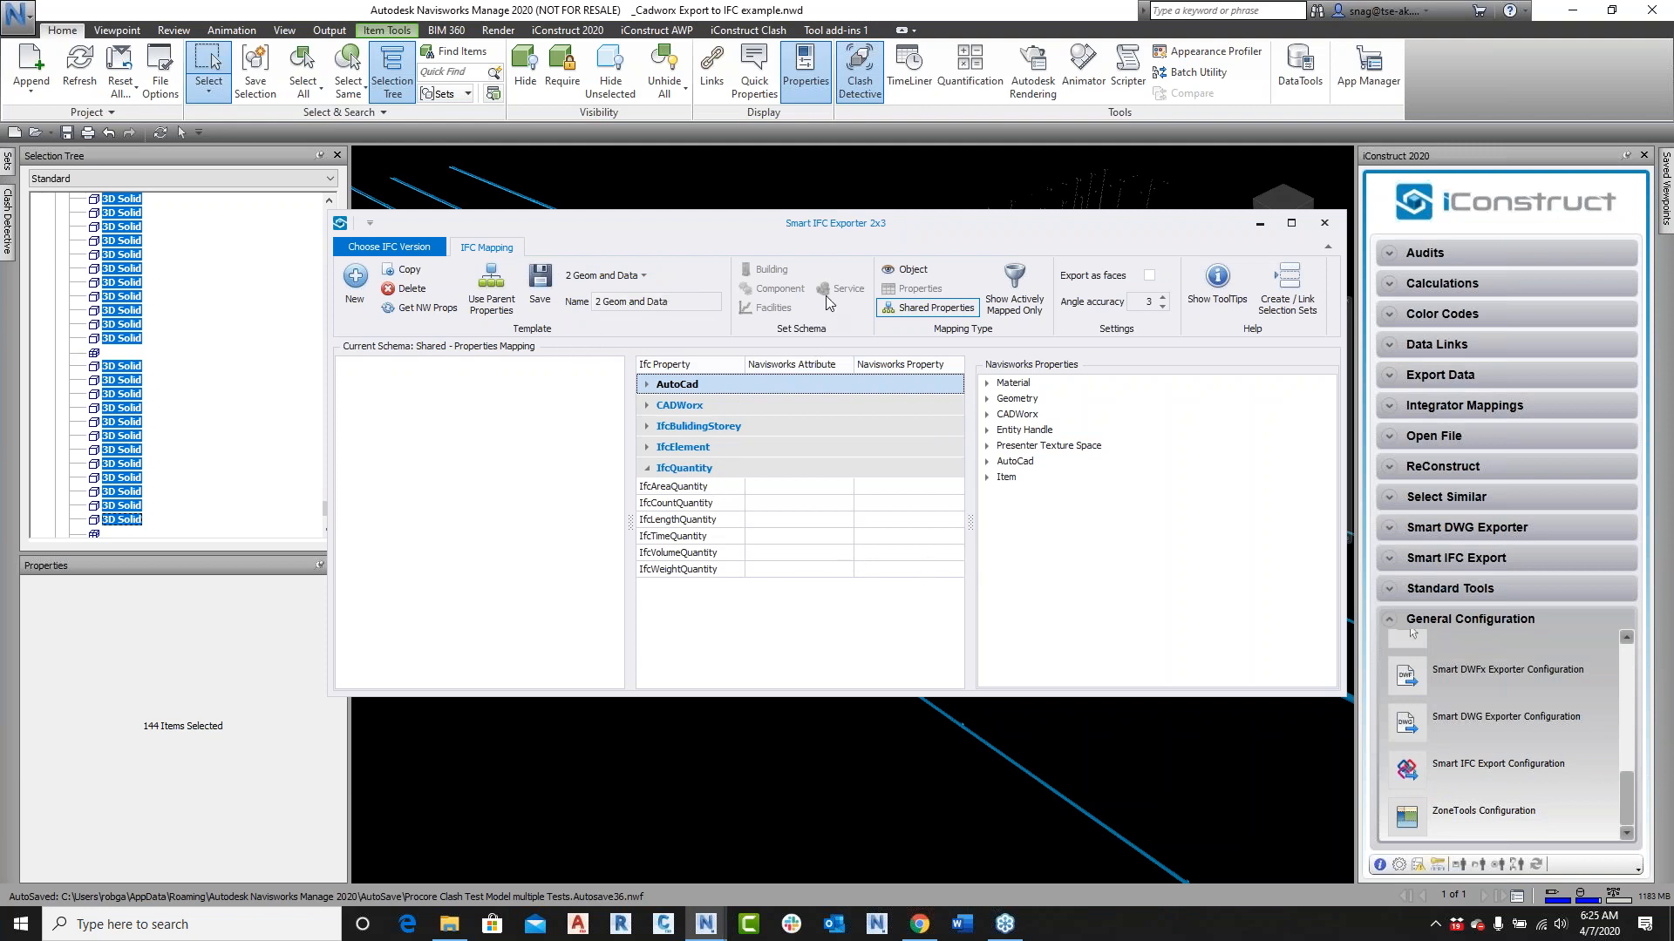
Step: Switch to object mapping with the Service schema and find the pipe element types under IfcDistributionFlowElement
left_click(907, 269)
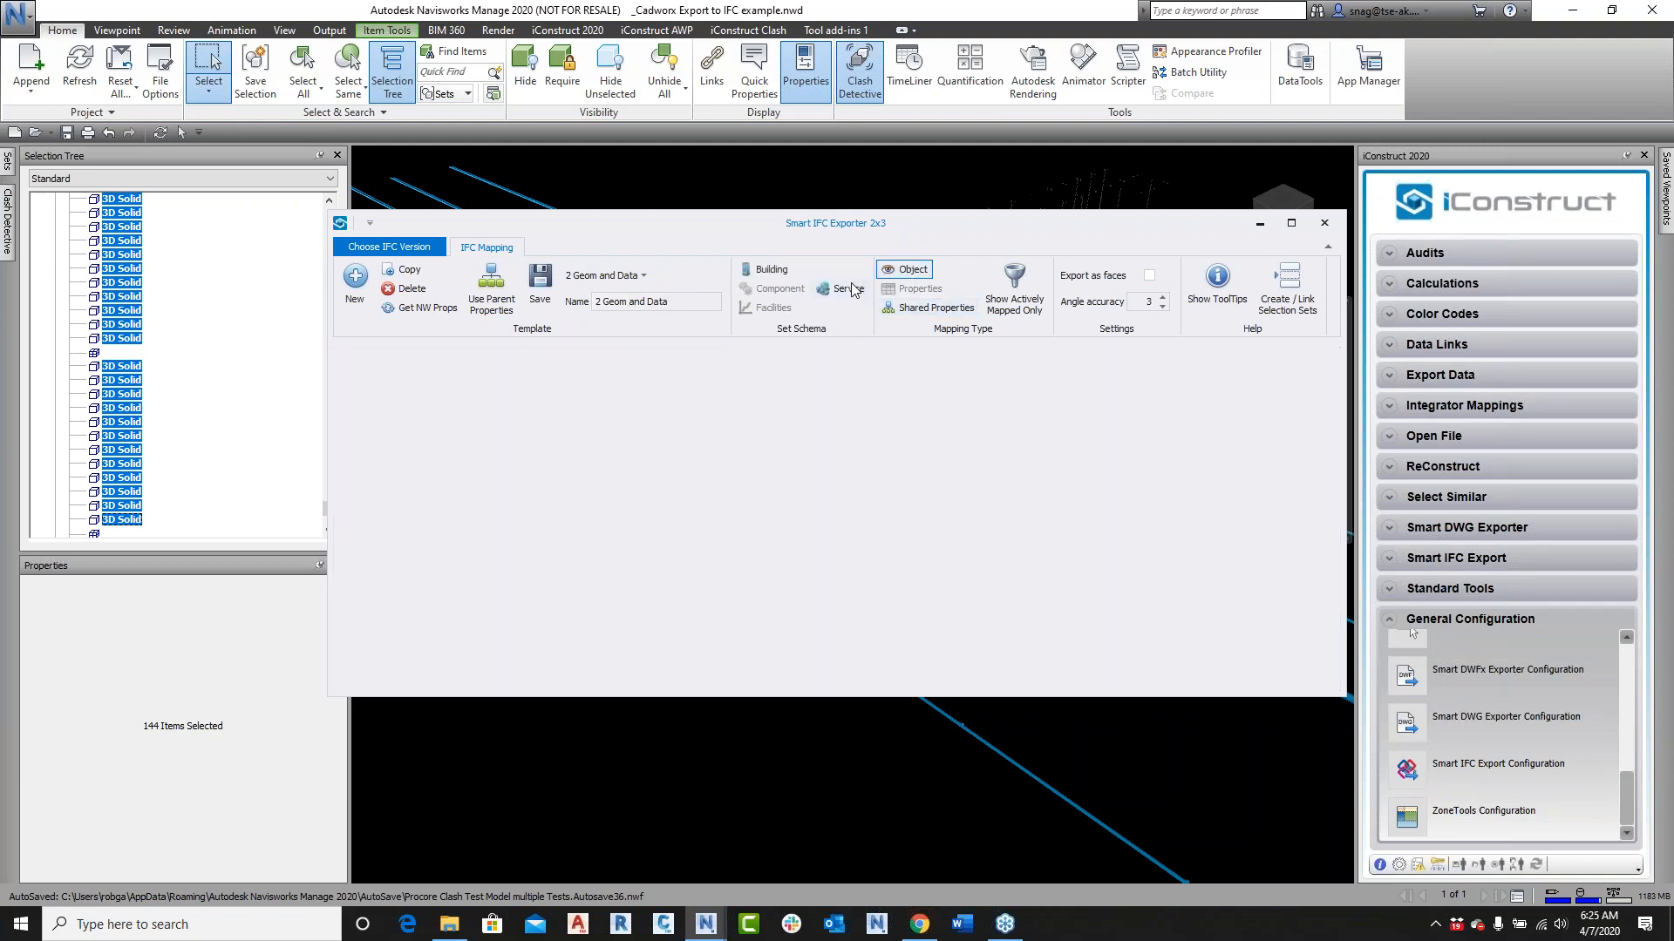
left_click(842, 289)
left_click(346, 406)
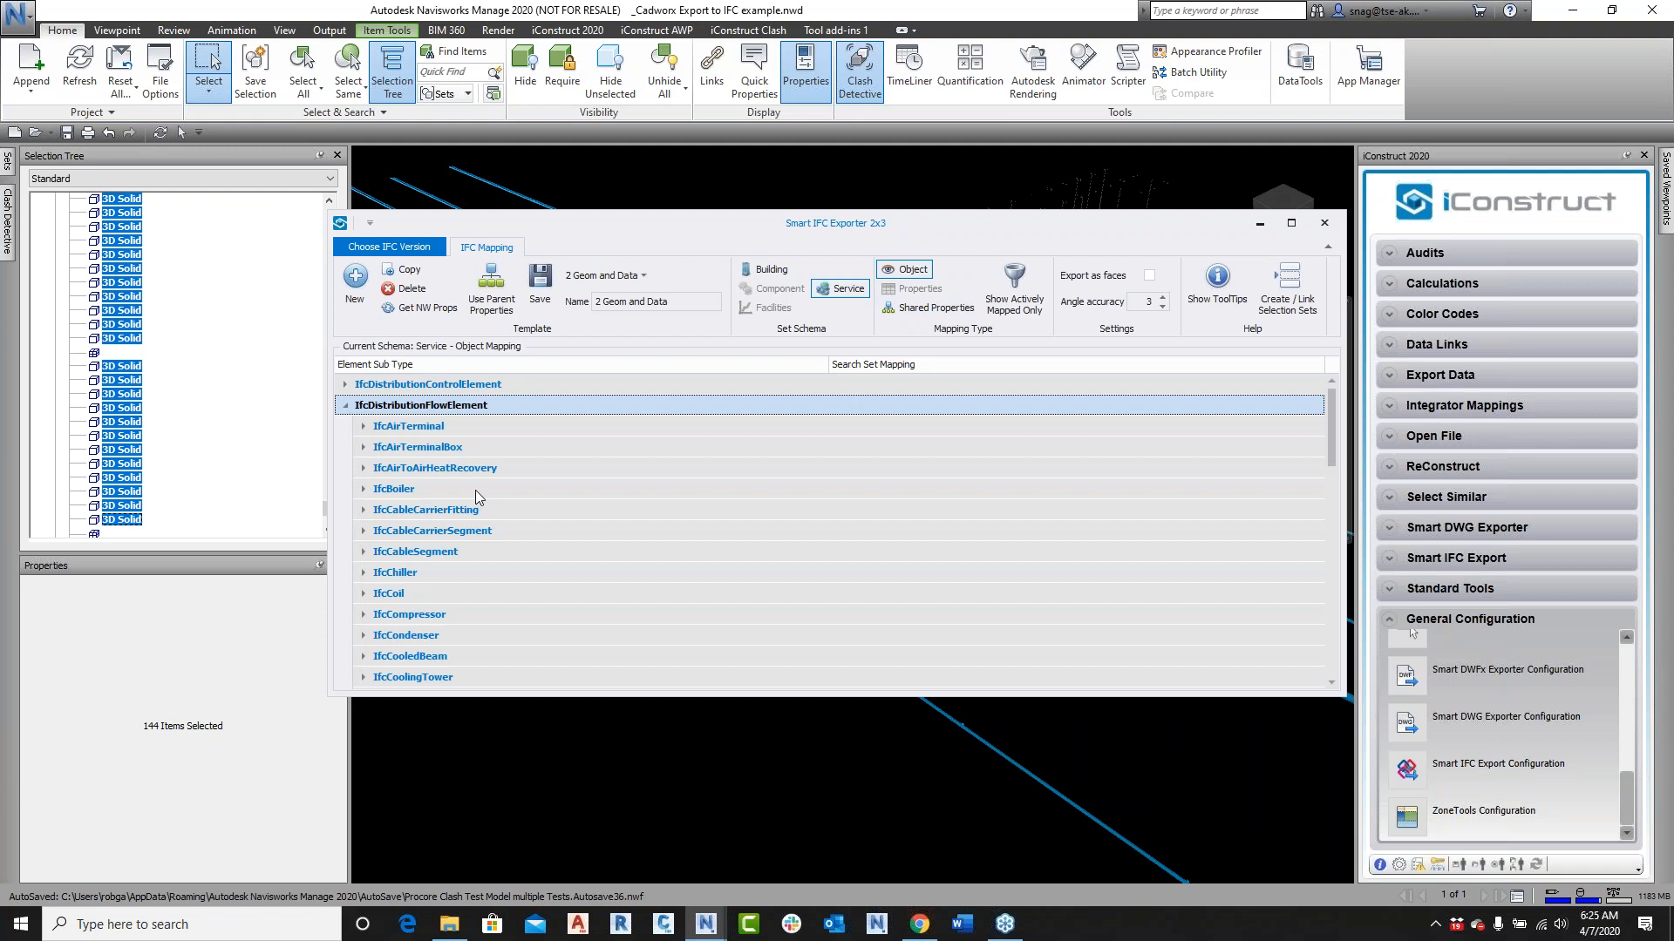
scroll(494, 560, "down", 1)
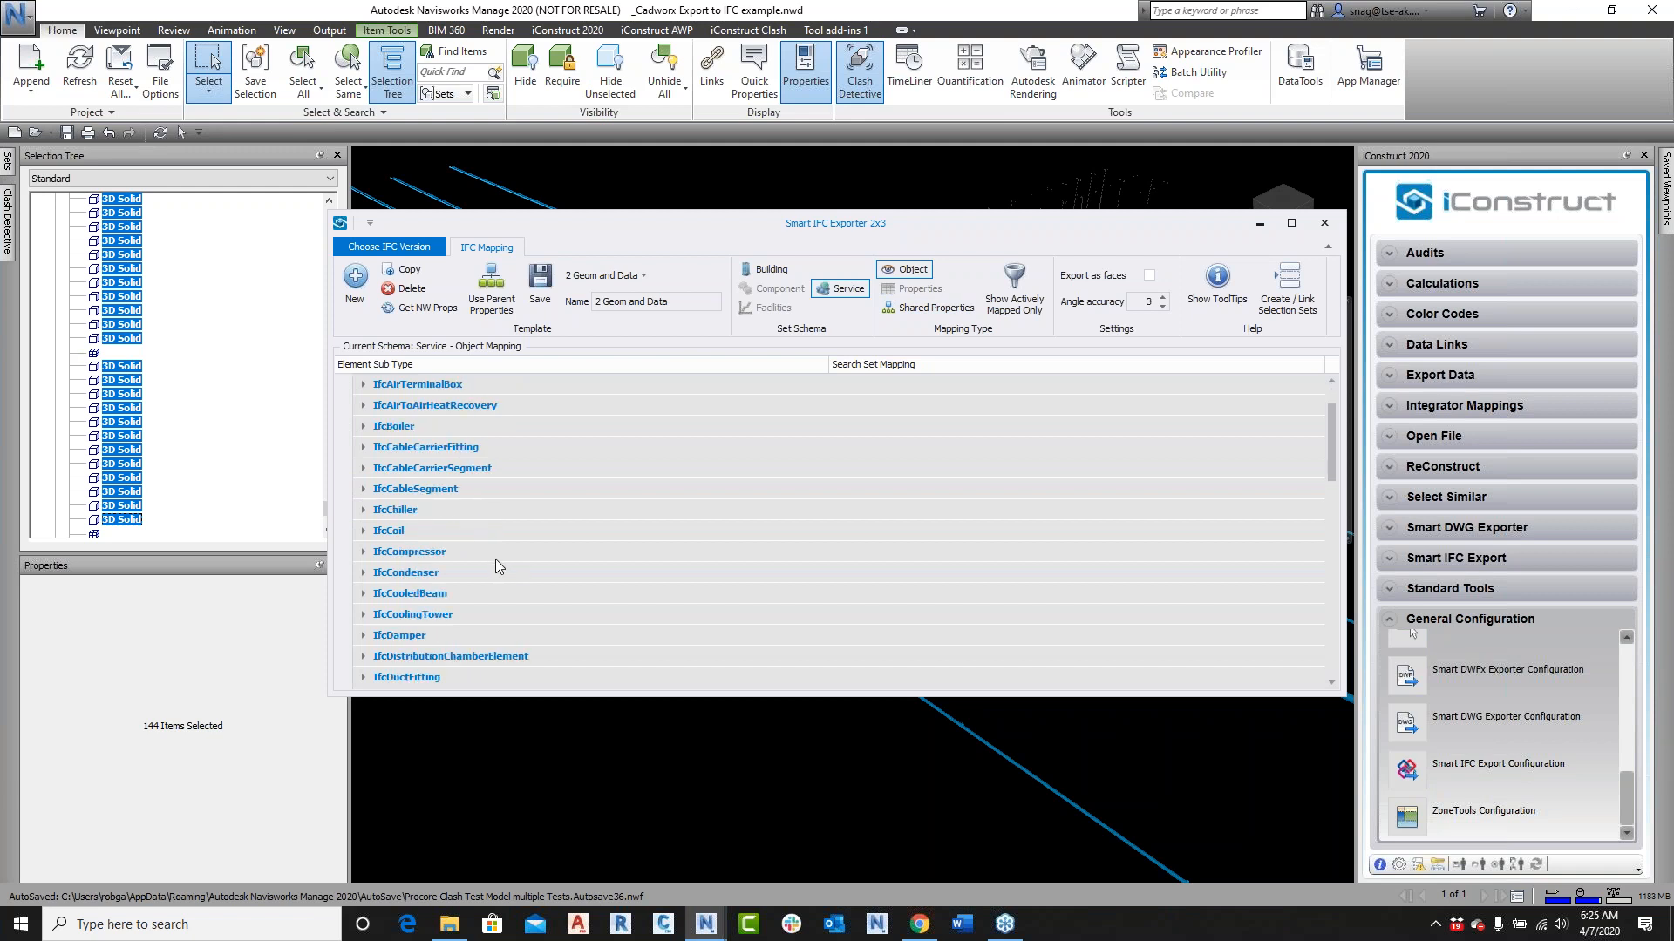
scroll(551, 532, "down", 7)
scroll(547, 536, "down", 2)
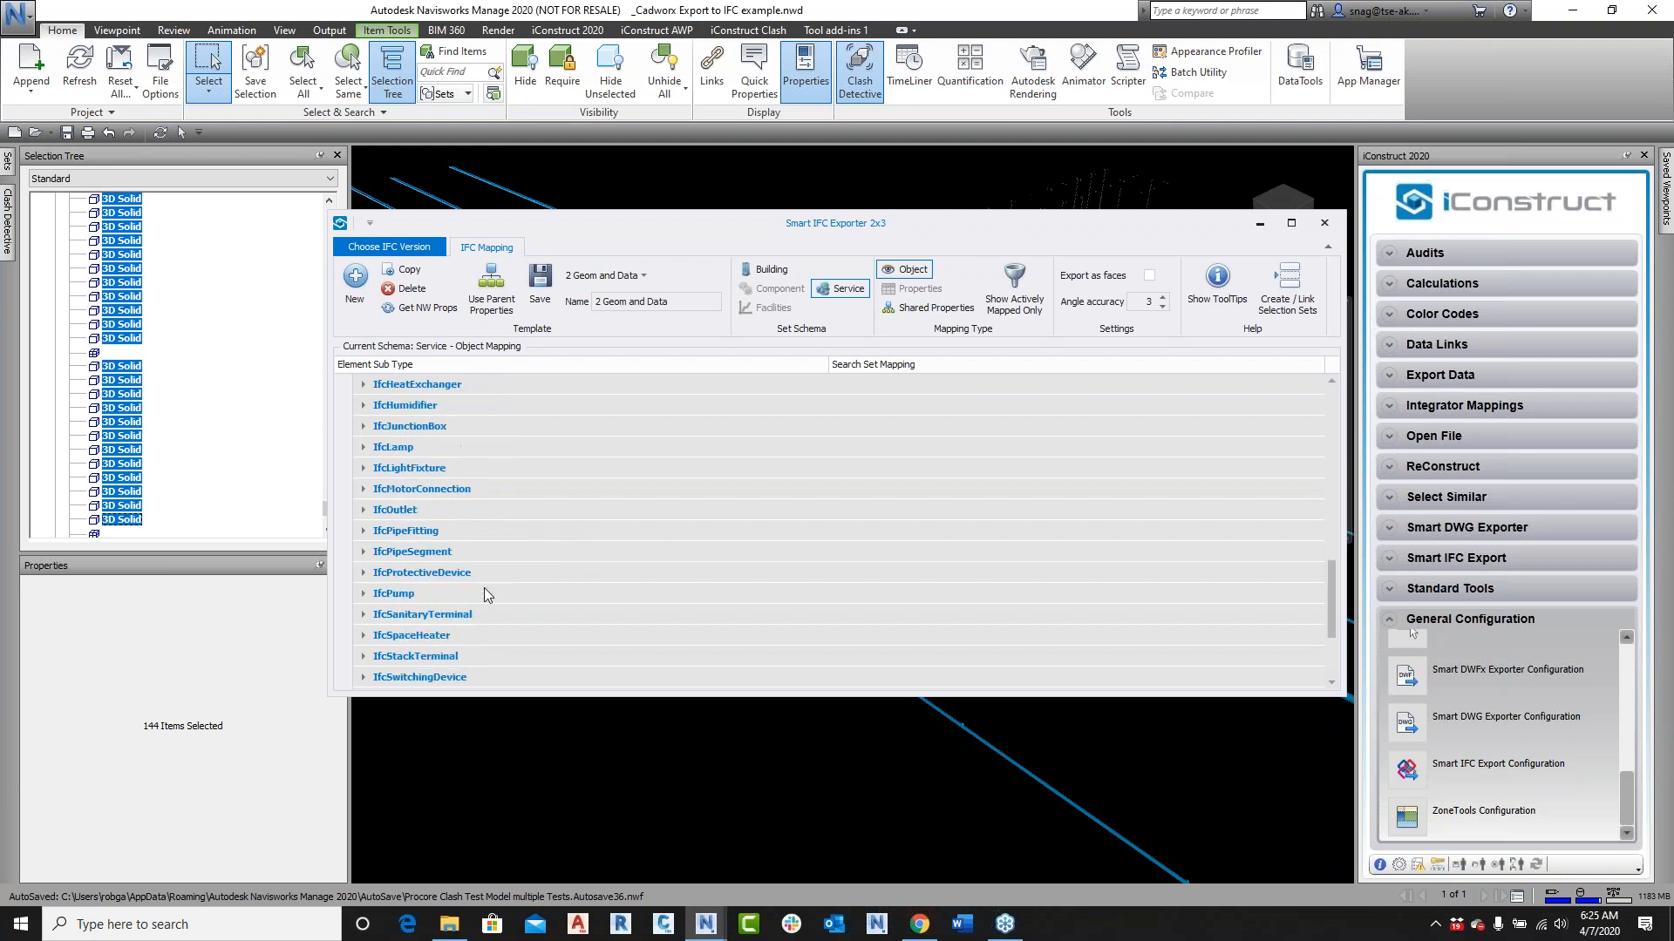
Step: Map the bend subtype of IfcPipeFitting to the Elbows search set
left_click(364, 551)
left_click(364, 531)
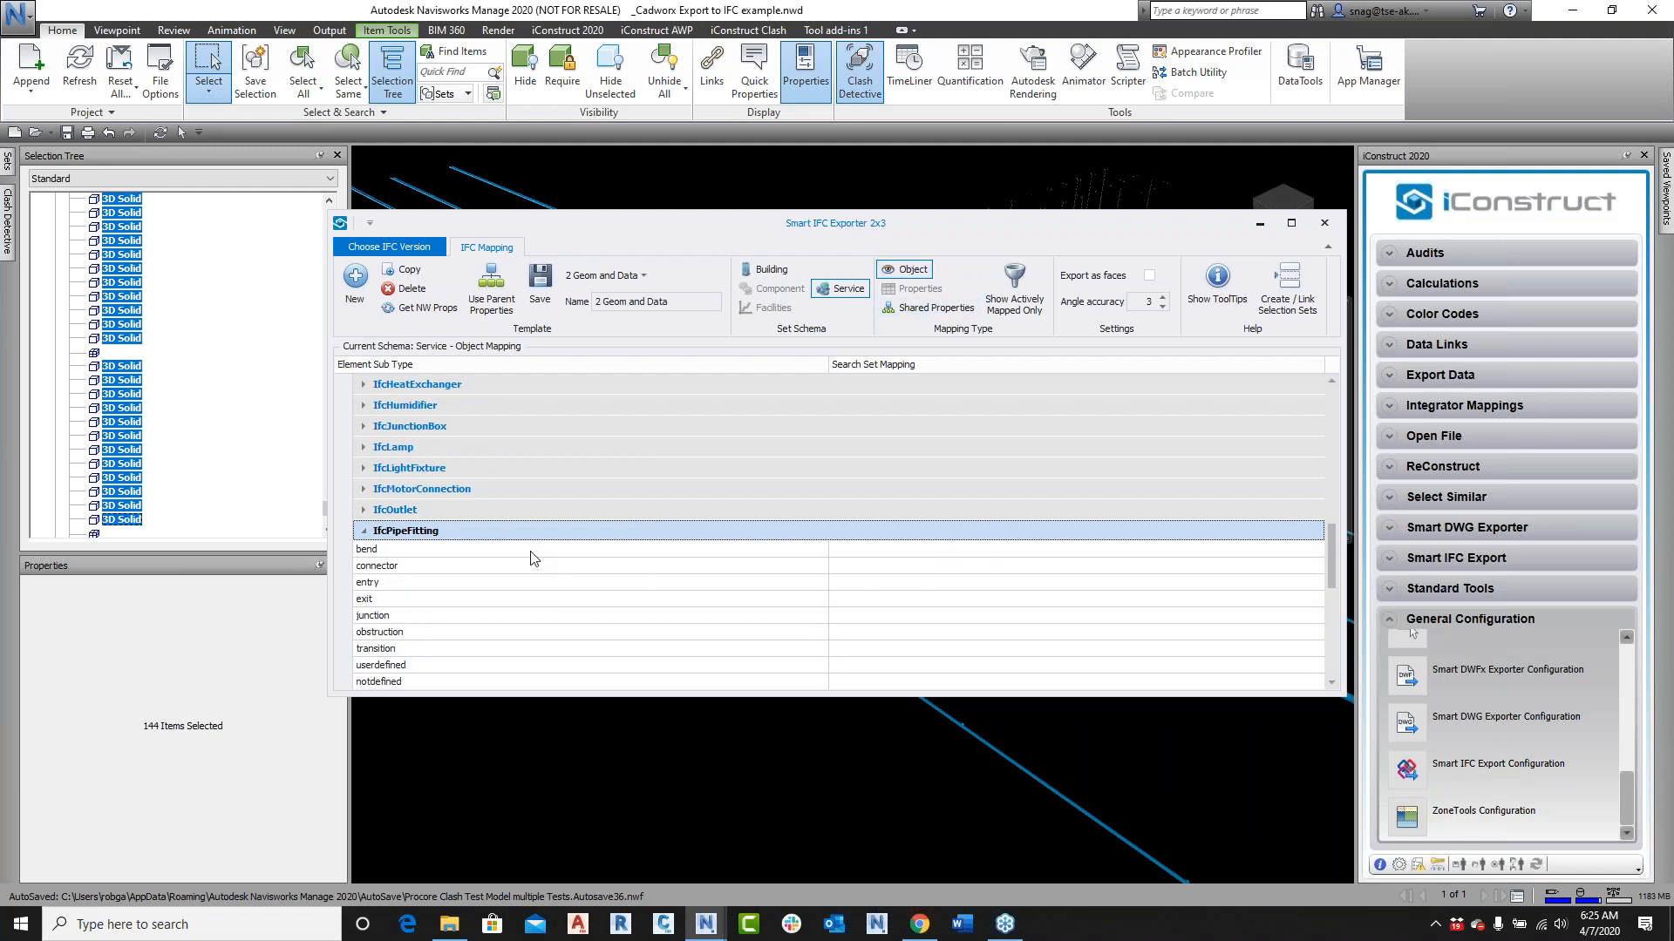
left_click(881, 552)
left_click(1039, 552)
left_click(1317, 549)
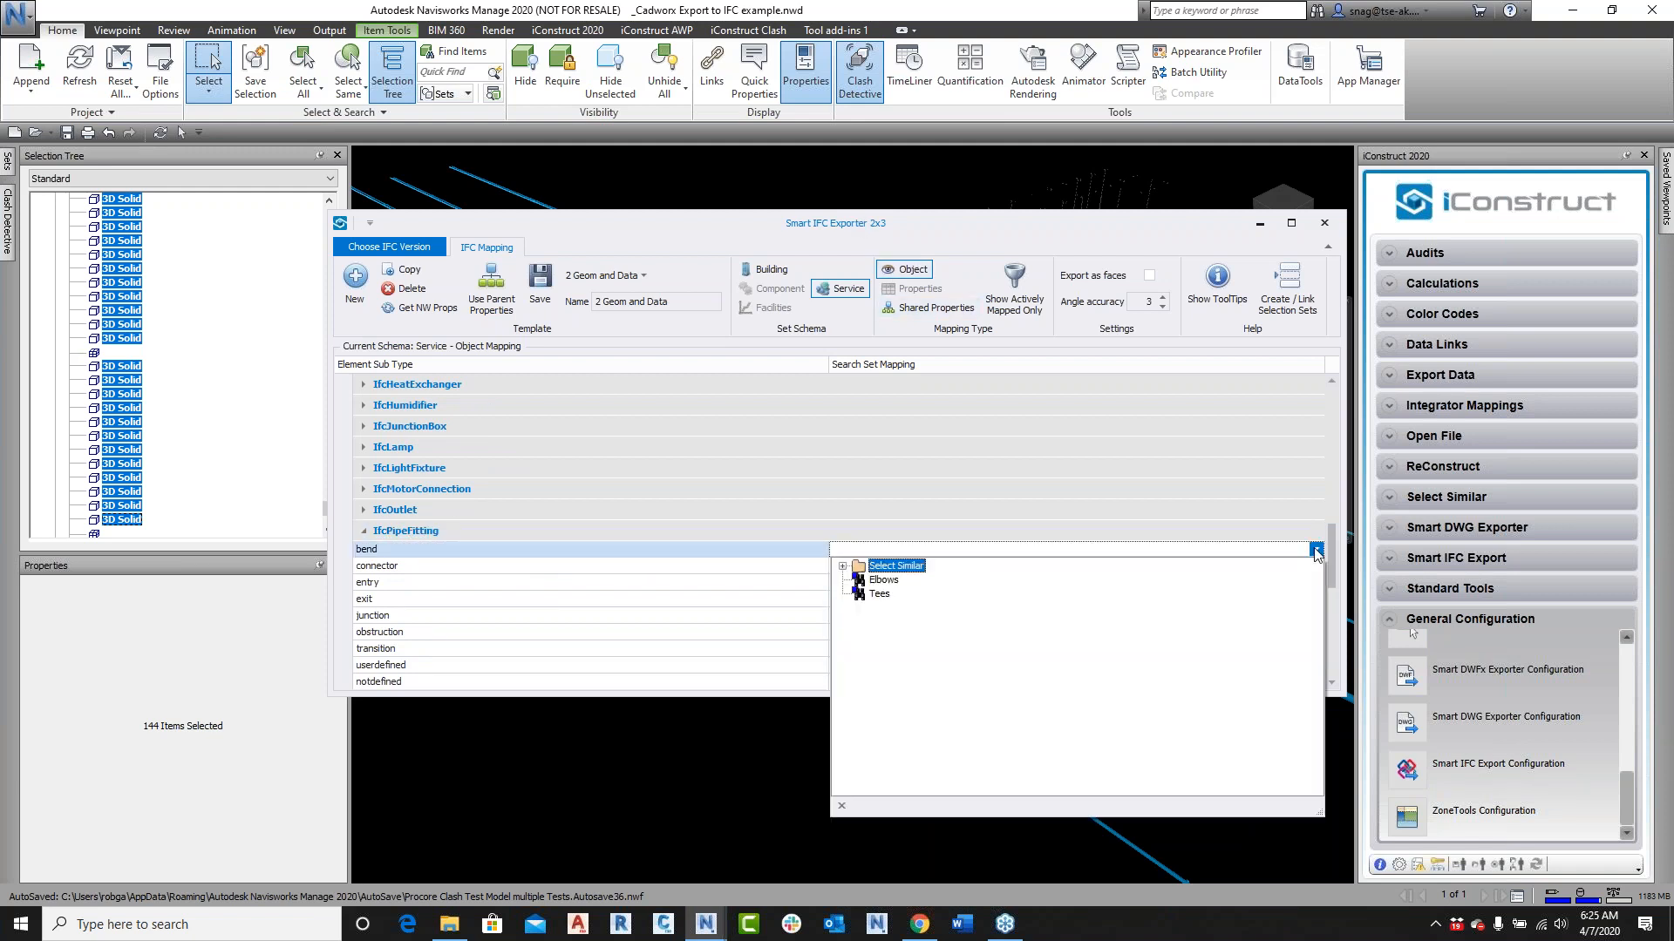
left_click(882, 580)
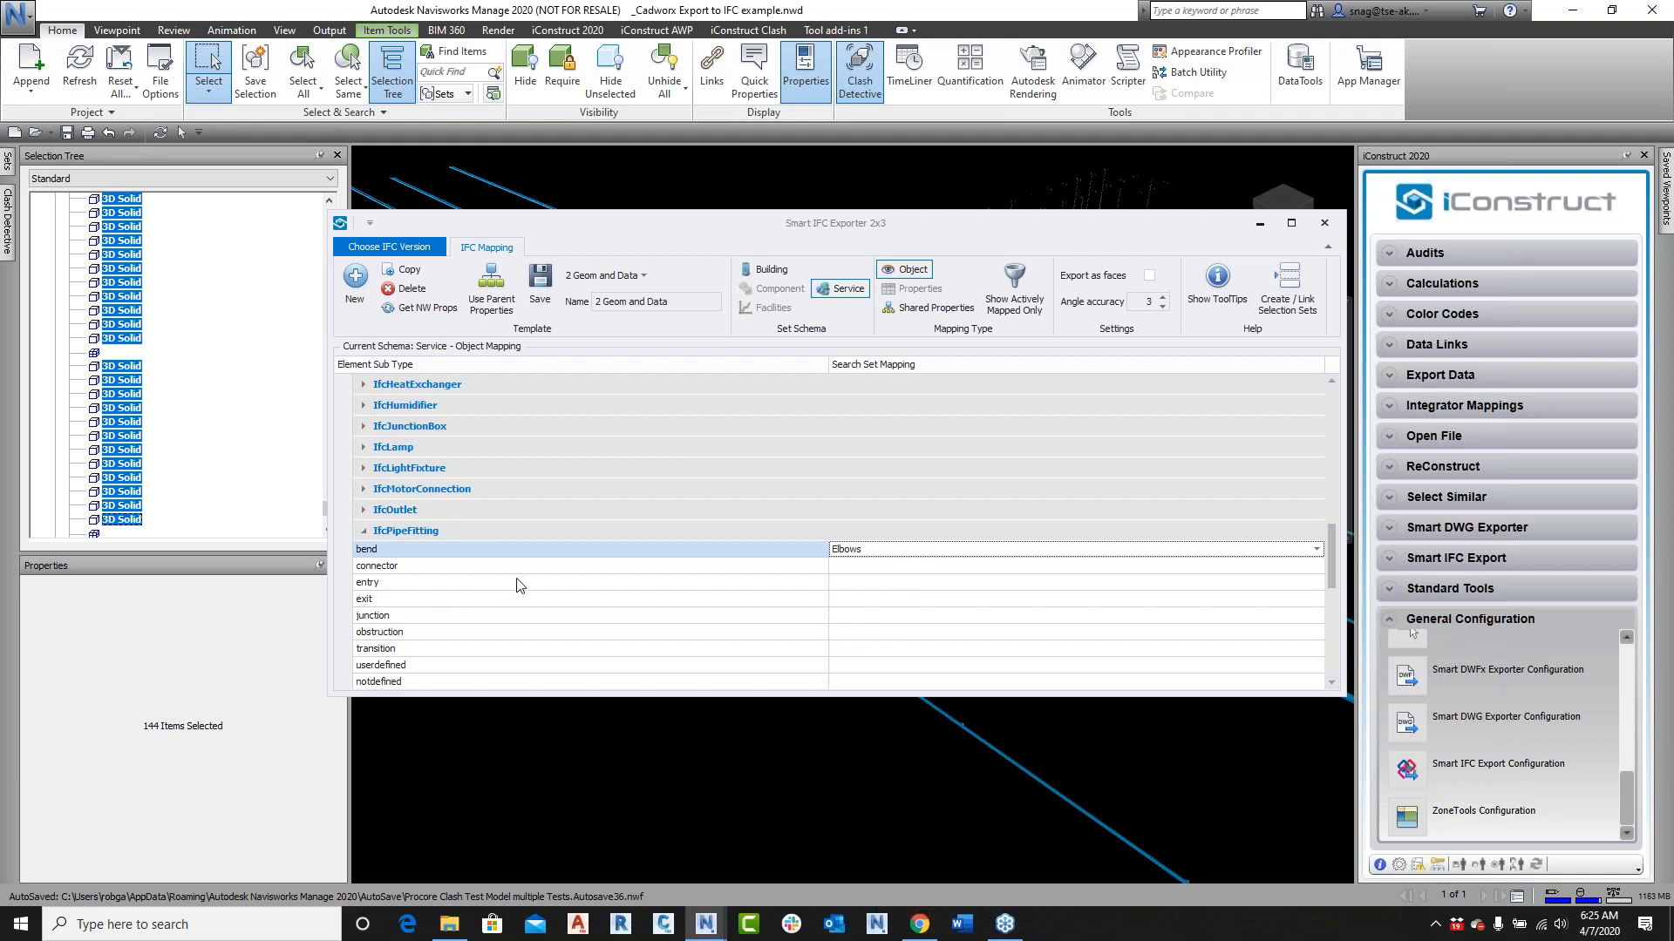
Step: Map the connector subtype of IfcPipeFitting to the Select Similar search set CADWorx Name = FLANGE
left_click(869, 566)
left_click(1317, 566)
left_click(842, 582)
left_click(993, 623)
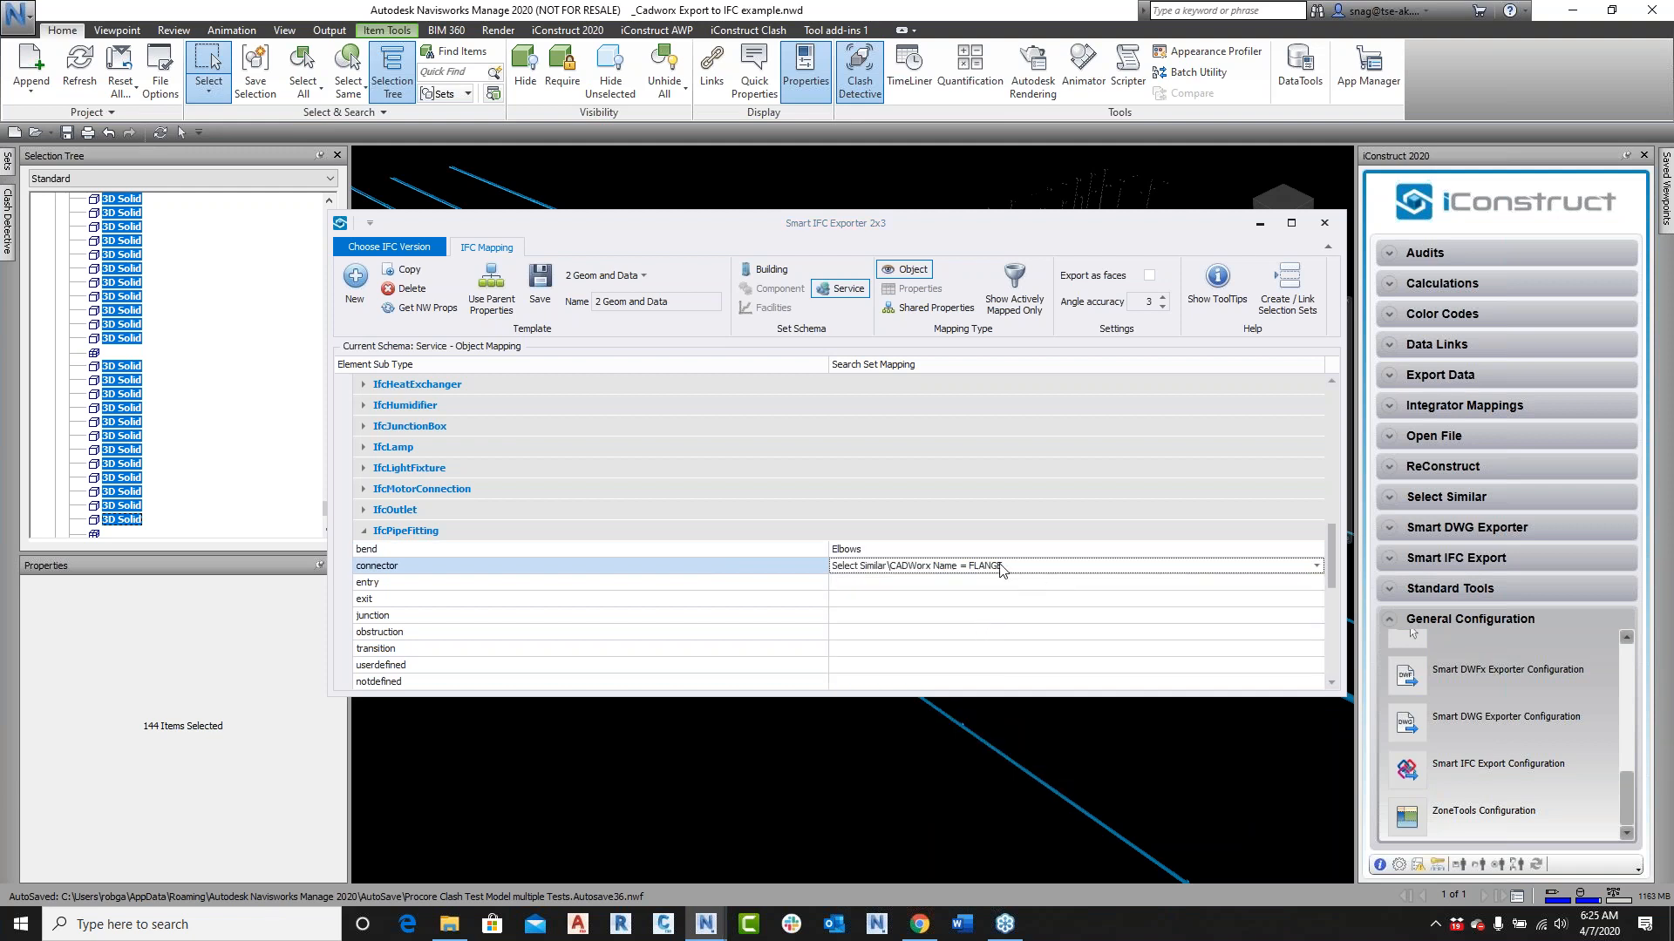
Step: Map the junction subtype of IfcPipeFitting to the Tees search set
left_click(905, 583)
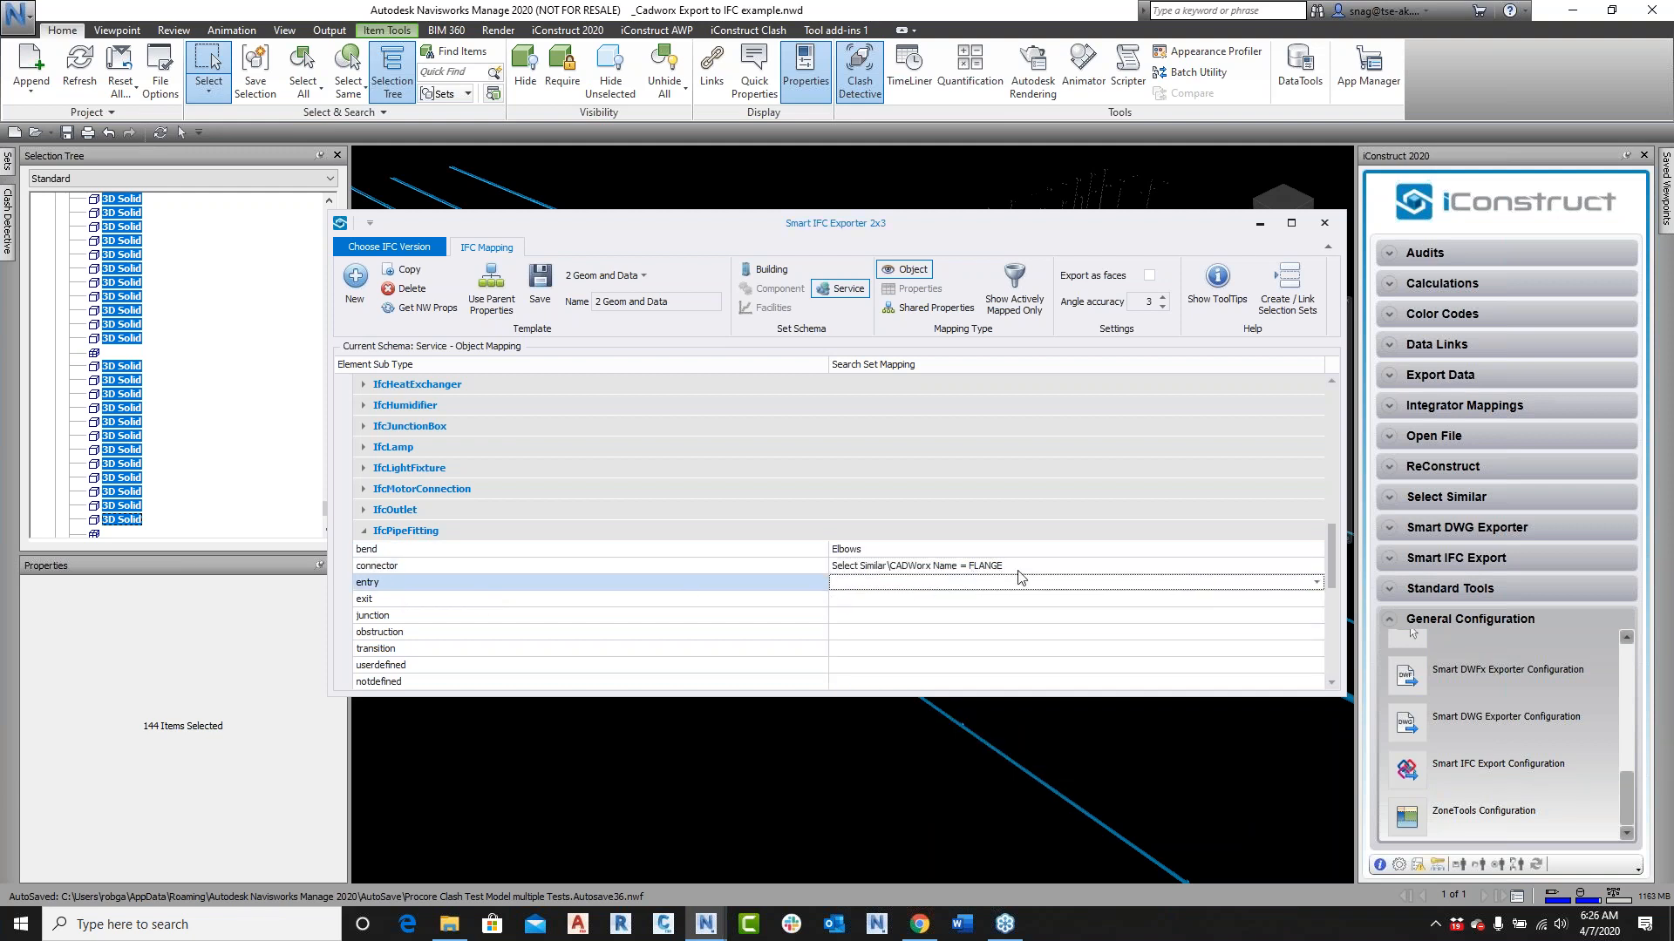
left_click(876, 614)
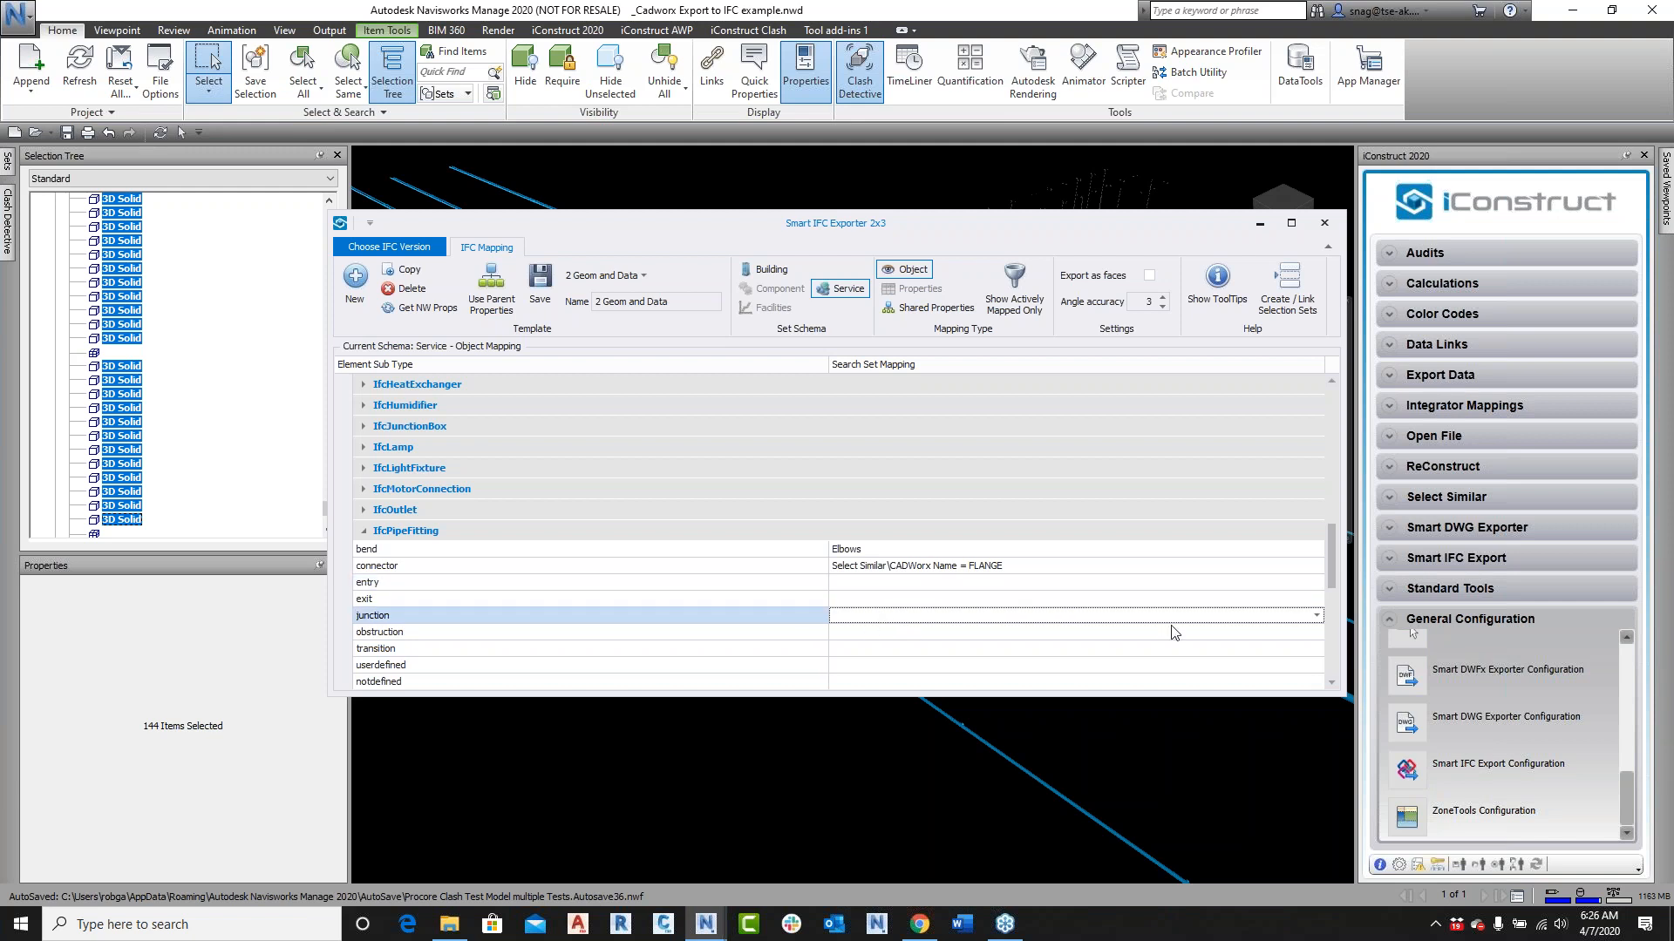
left_click(1316, 615)
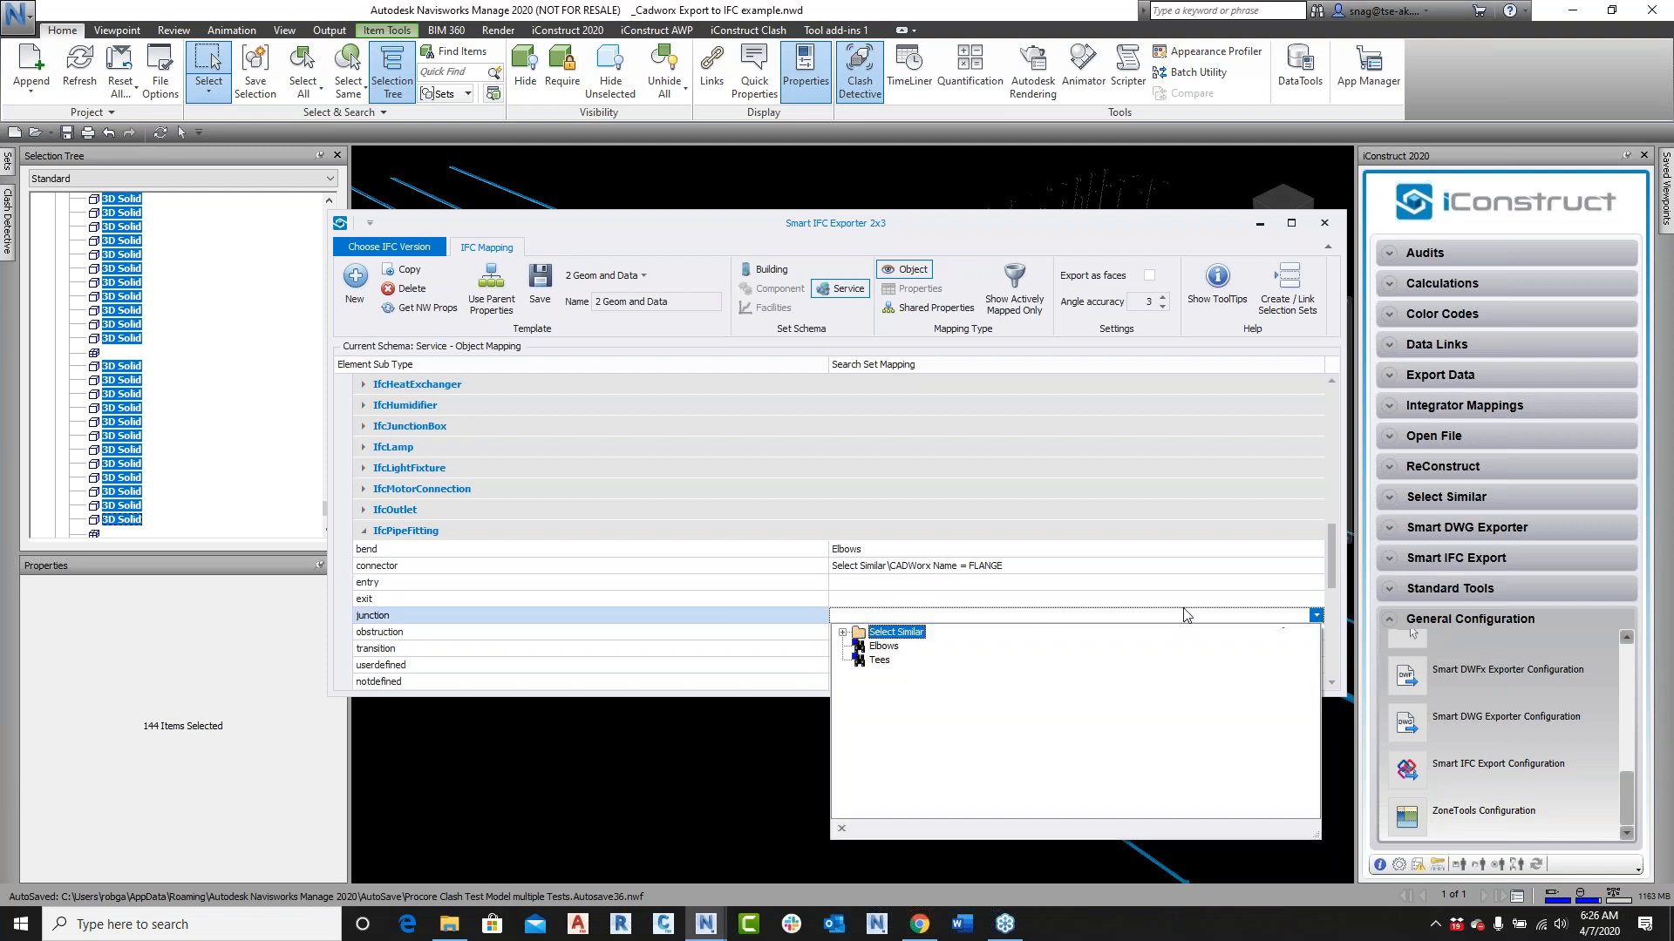
left_click(879, 660)
Step: Map the rigidsegment subtype of IfcPipeSegment to the Select Similar search set CADWorx Name = PIPE
left_click(365, 534)
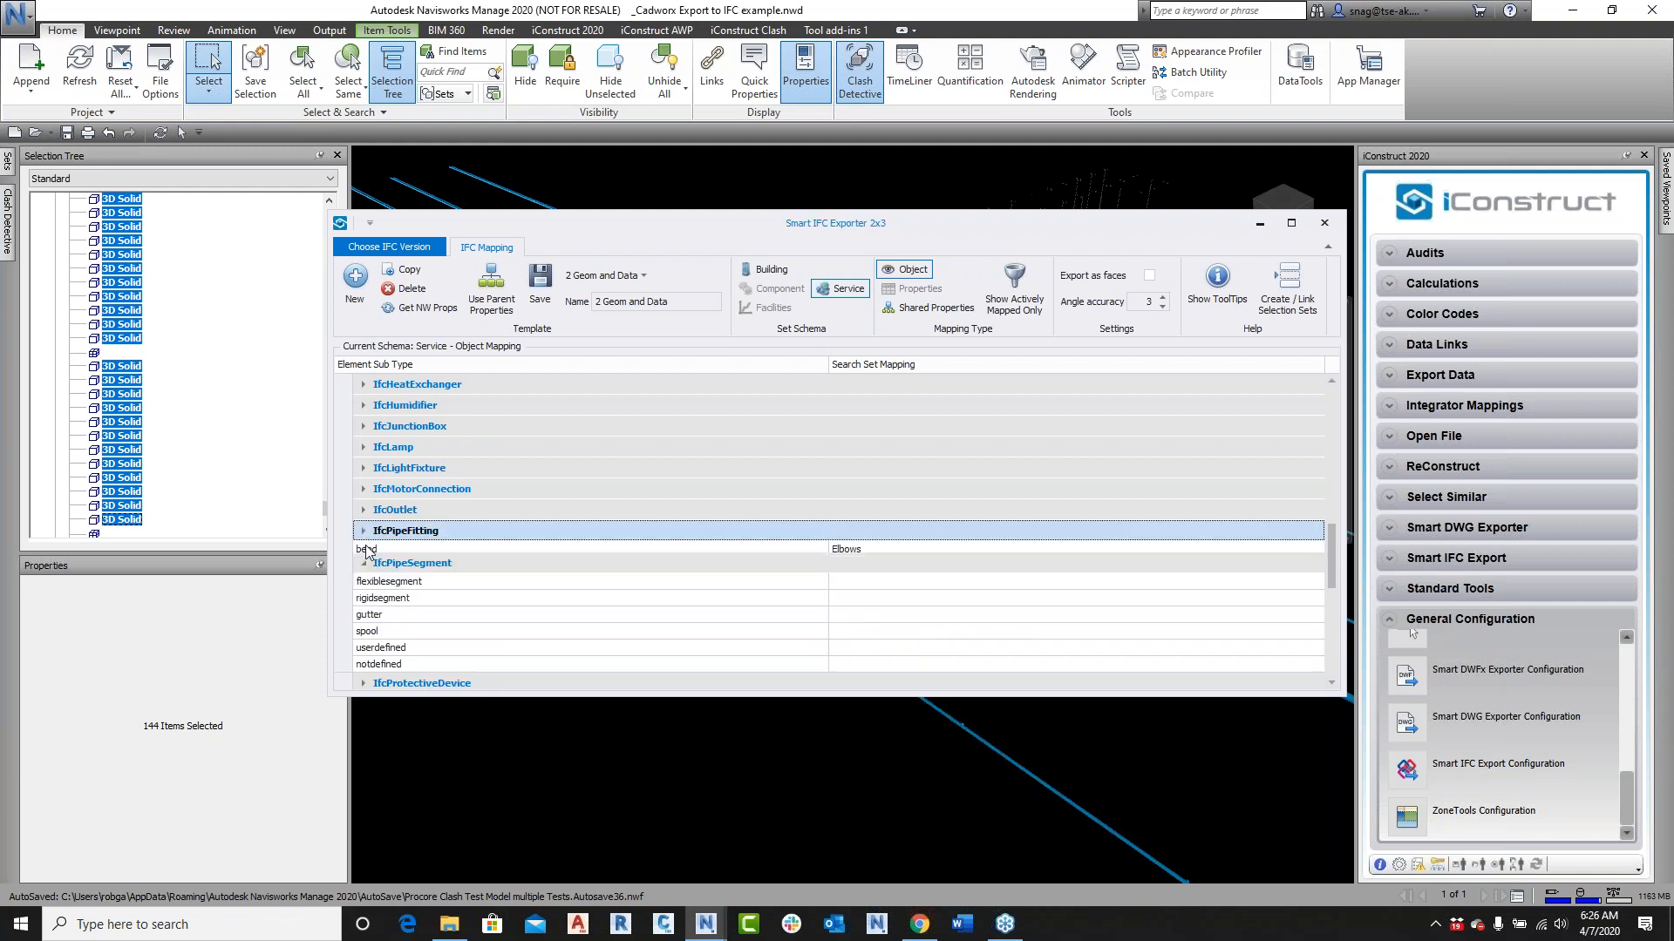
left_click(367, 554)
left_click(365, 552)
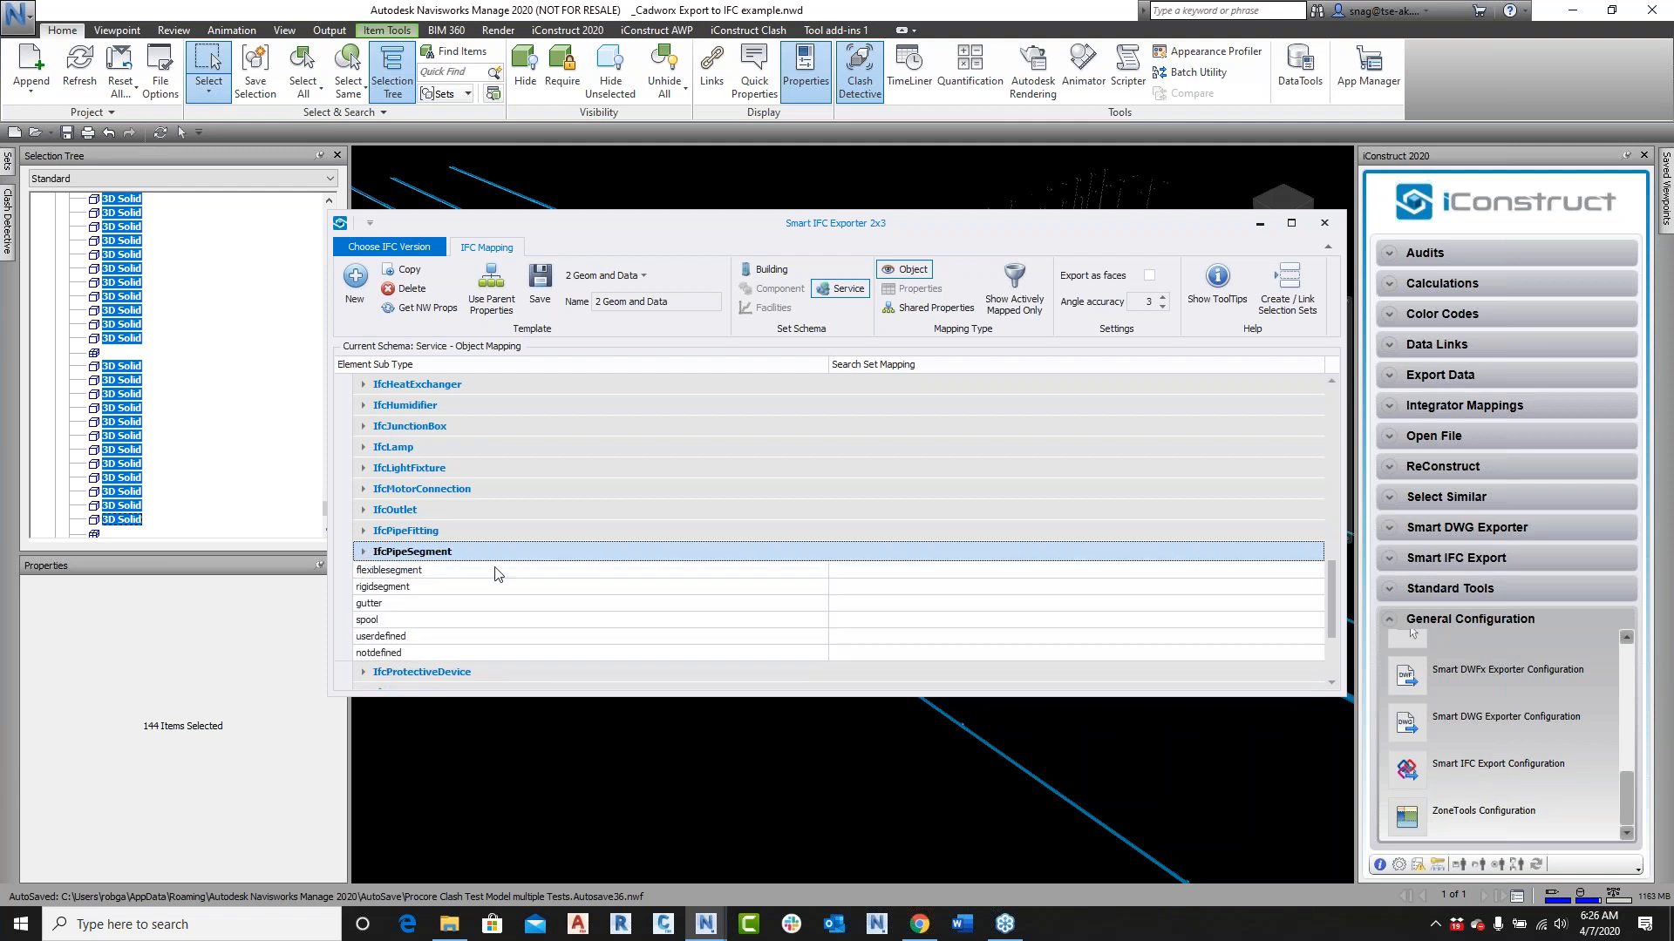
left_click(1039, 571)
left_click(1317, 572)
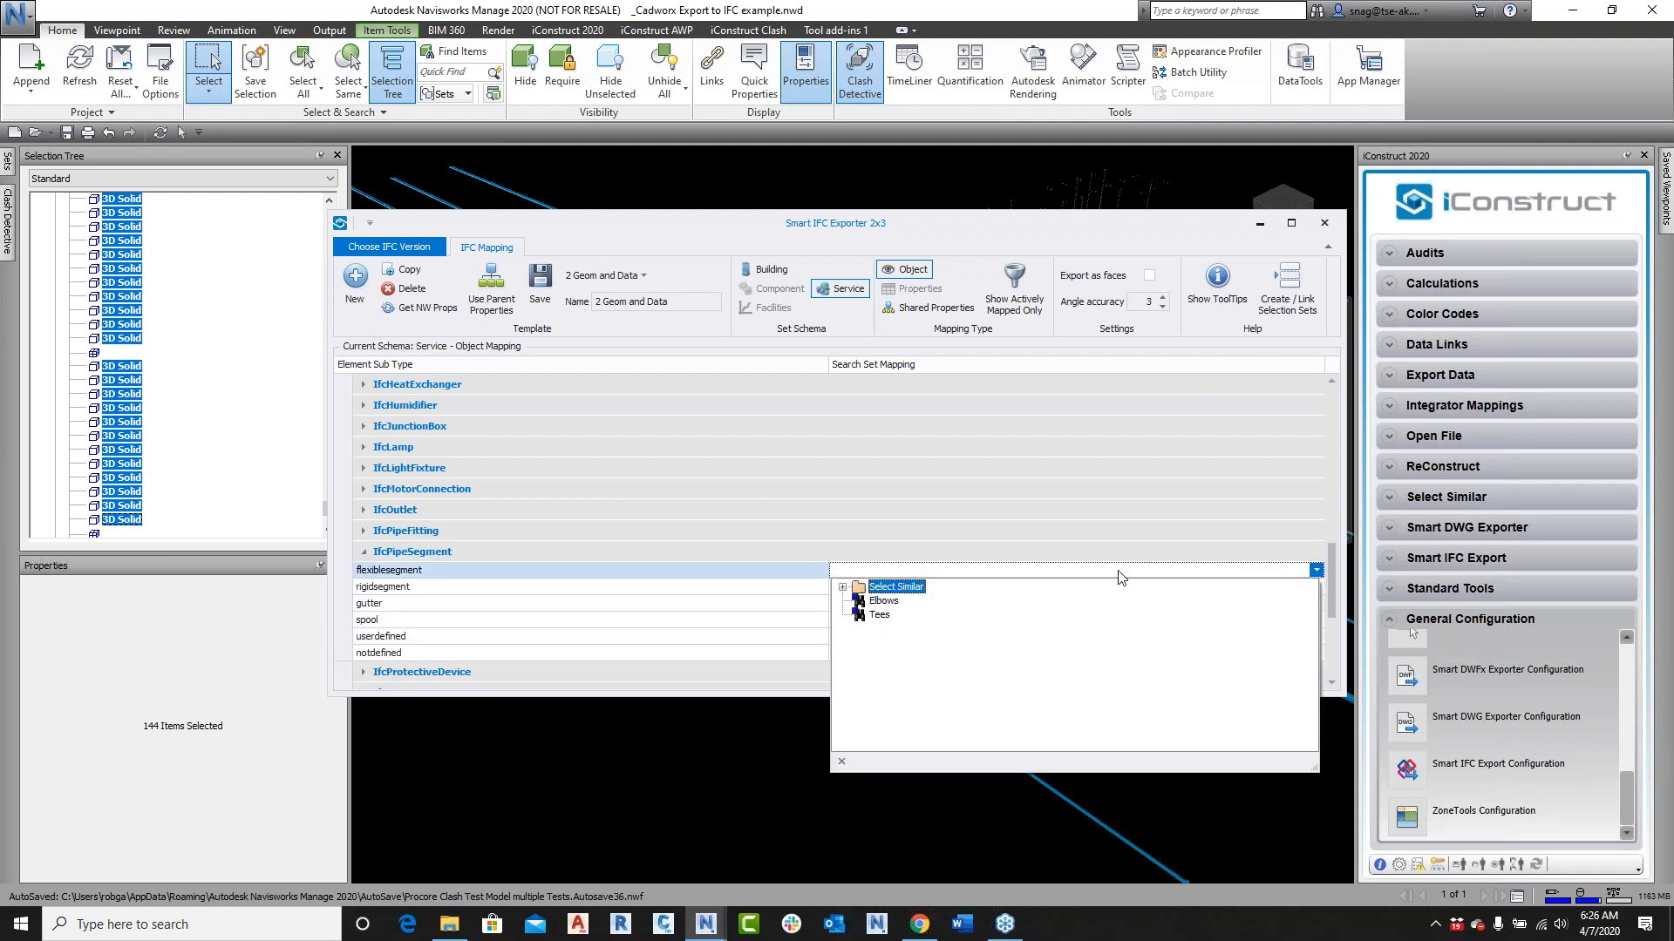
left_click(1160, 589)
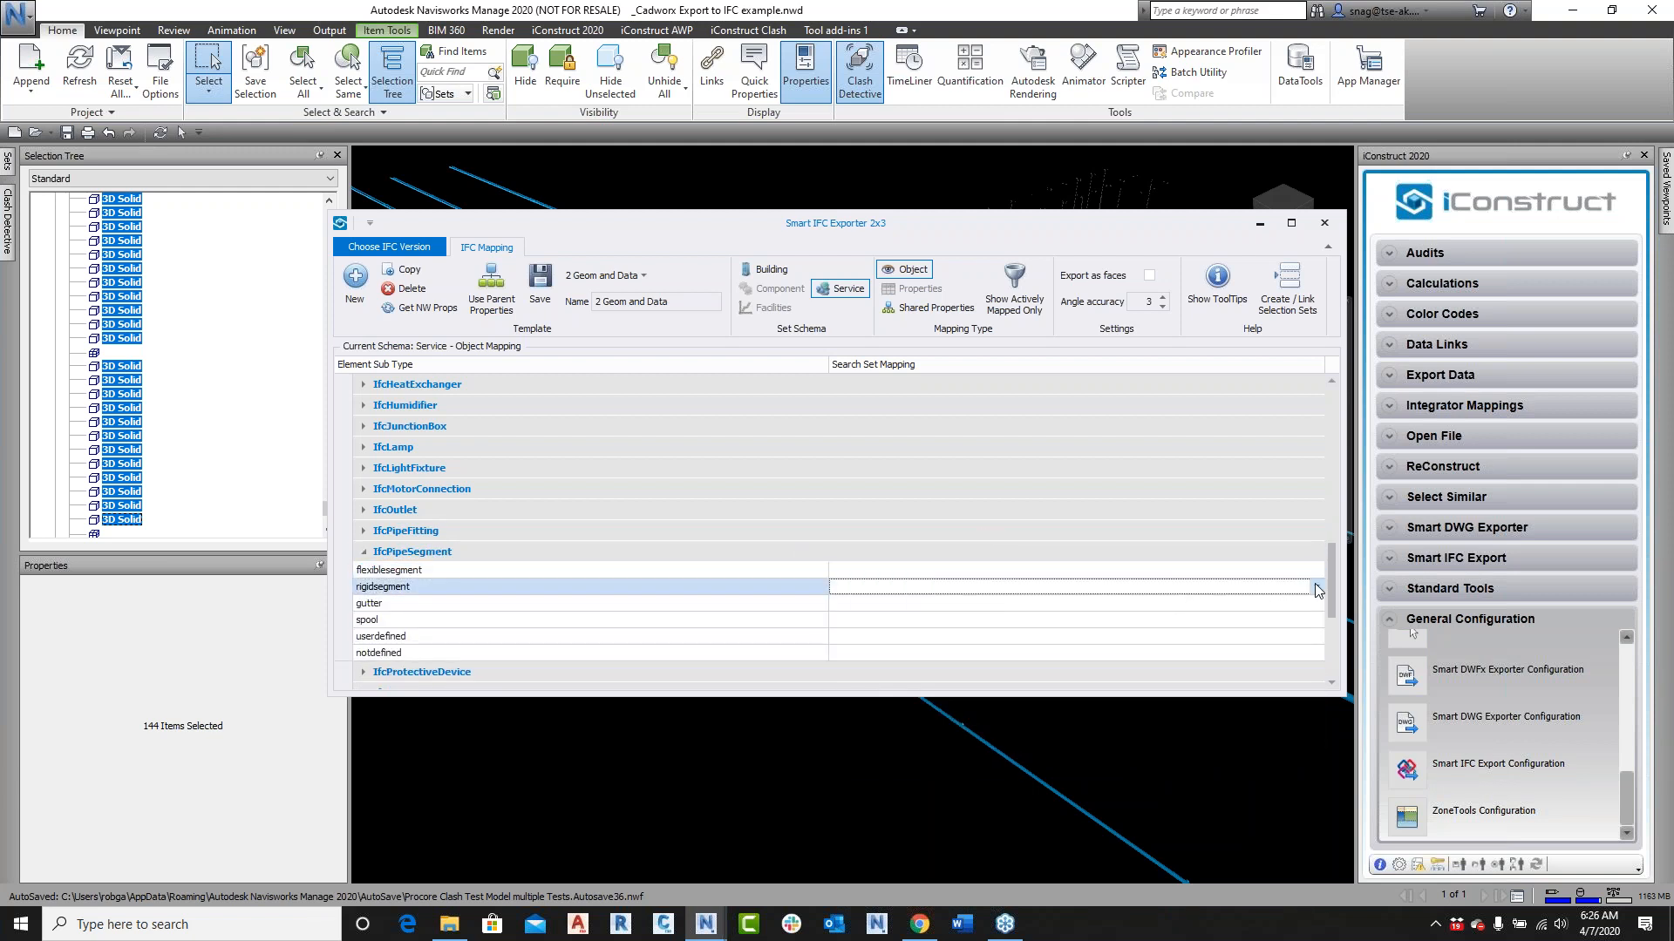
left_click(1316, 587)
left_click(842, 604)
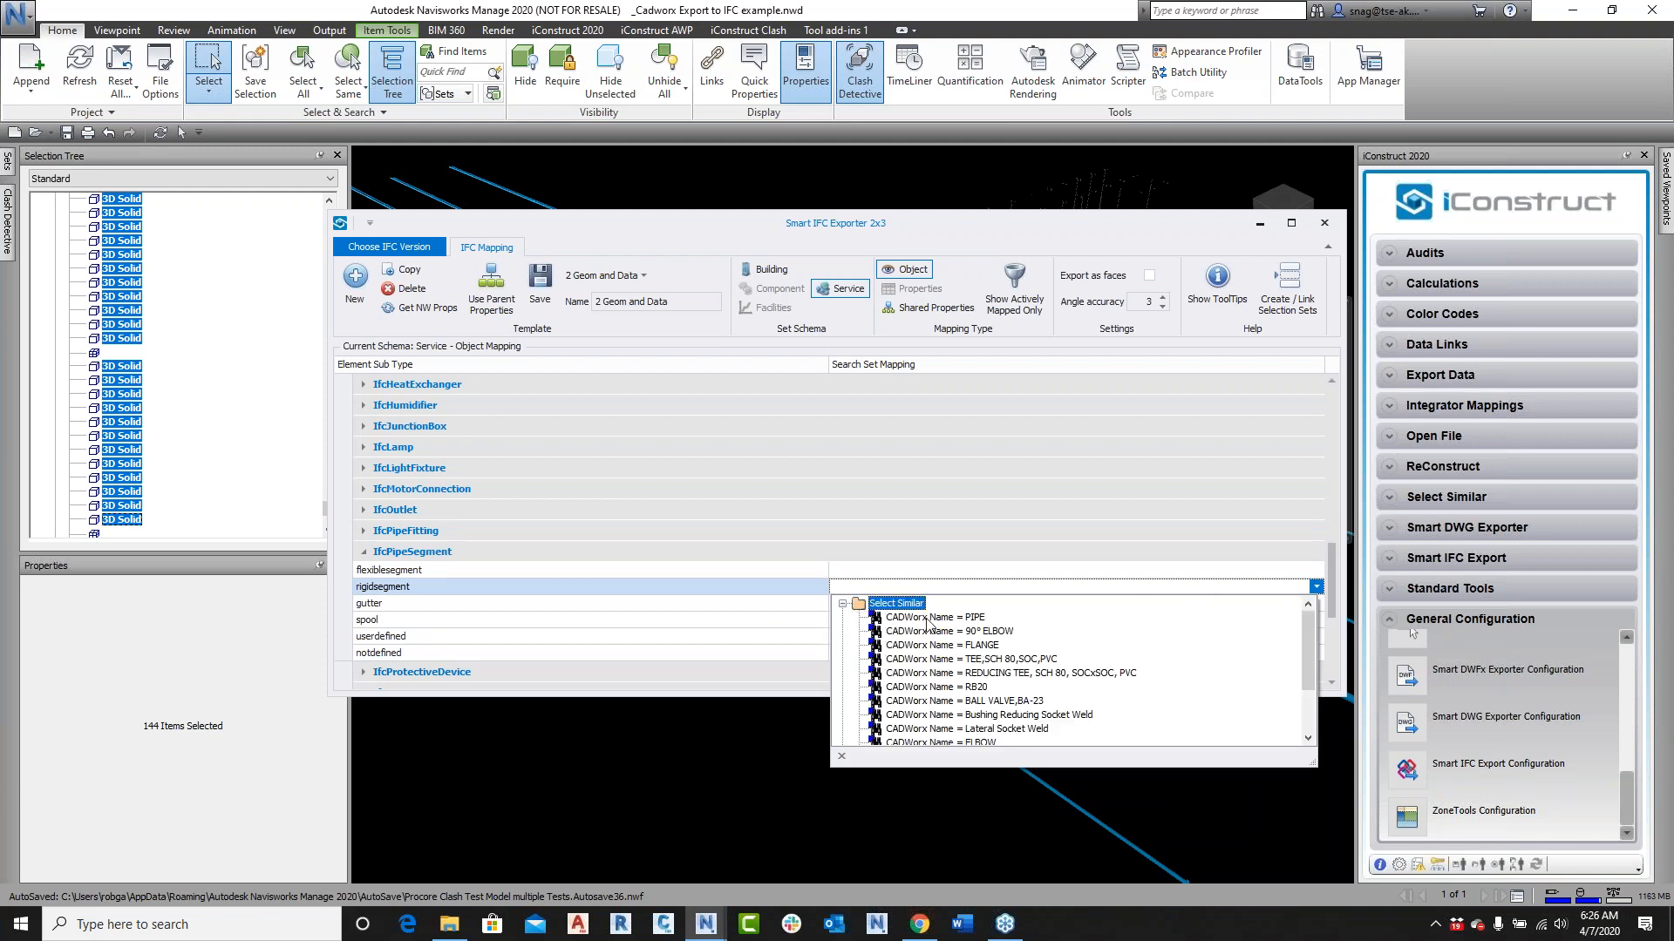
left_click(928, 630)
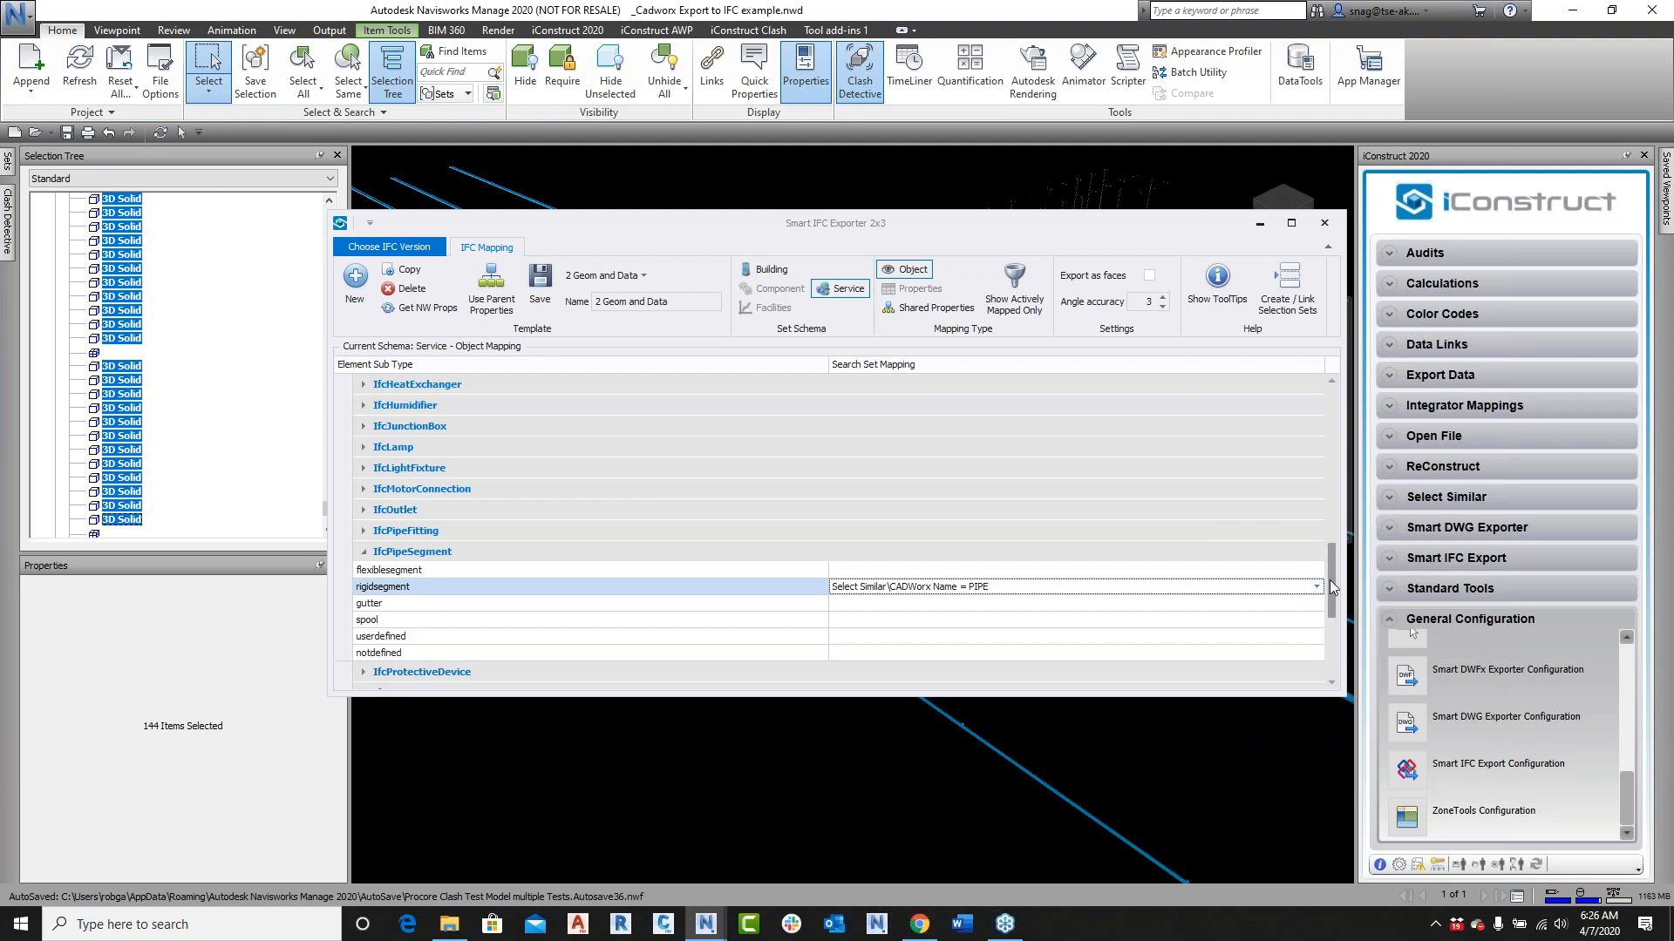
scroll(1330, 586, "down", 3)
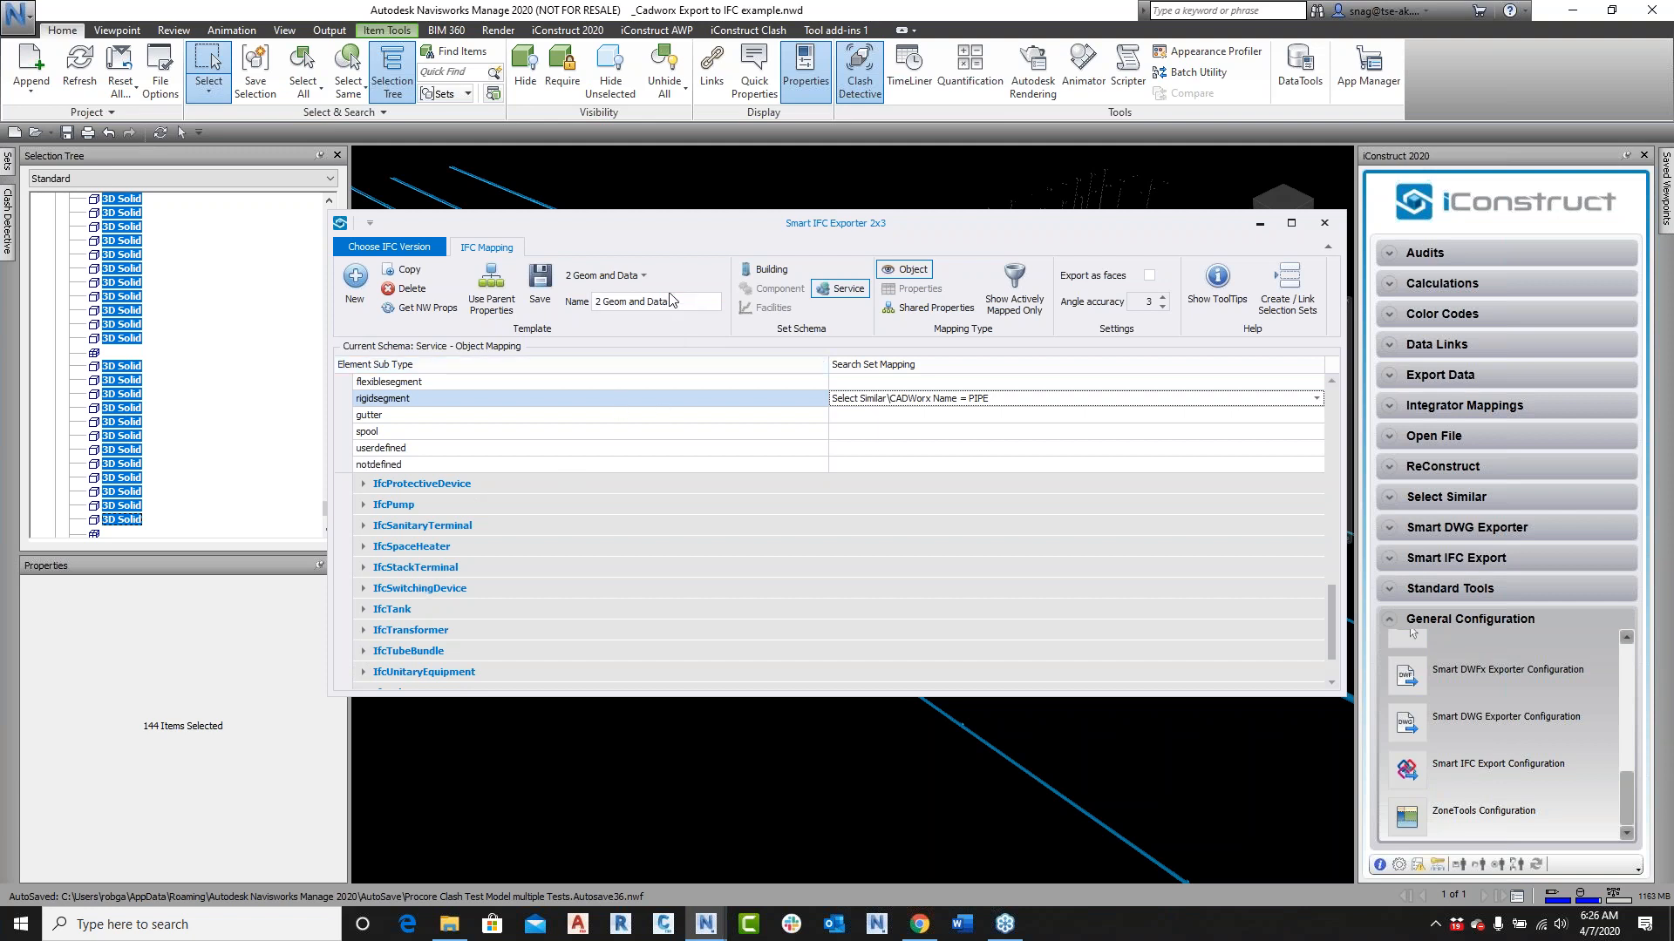
left_click(645, 275)
left_click(603, 344)
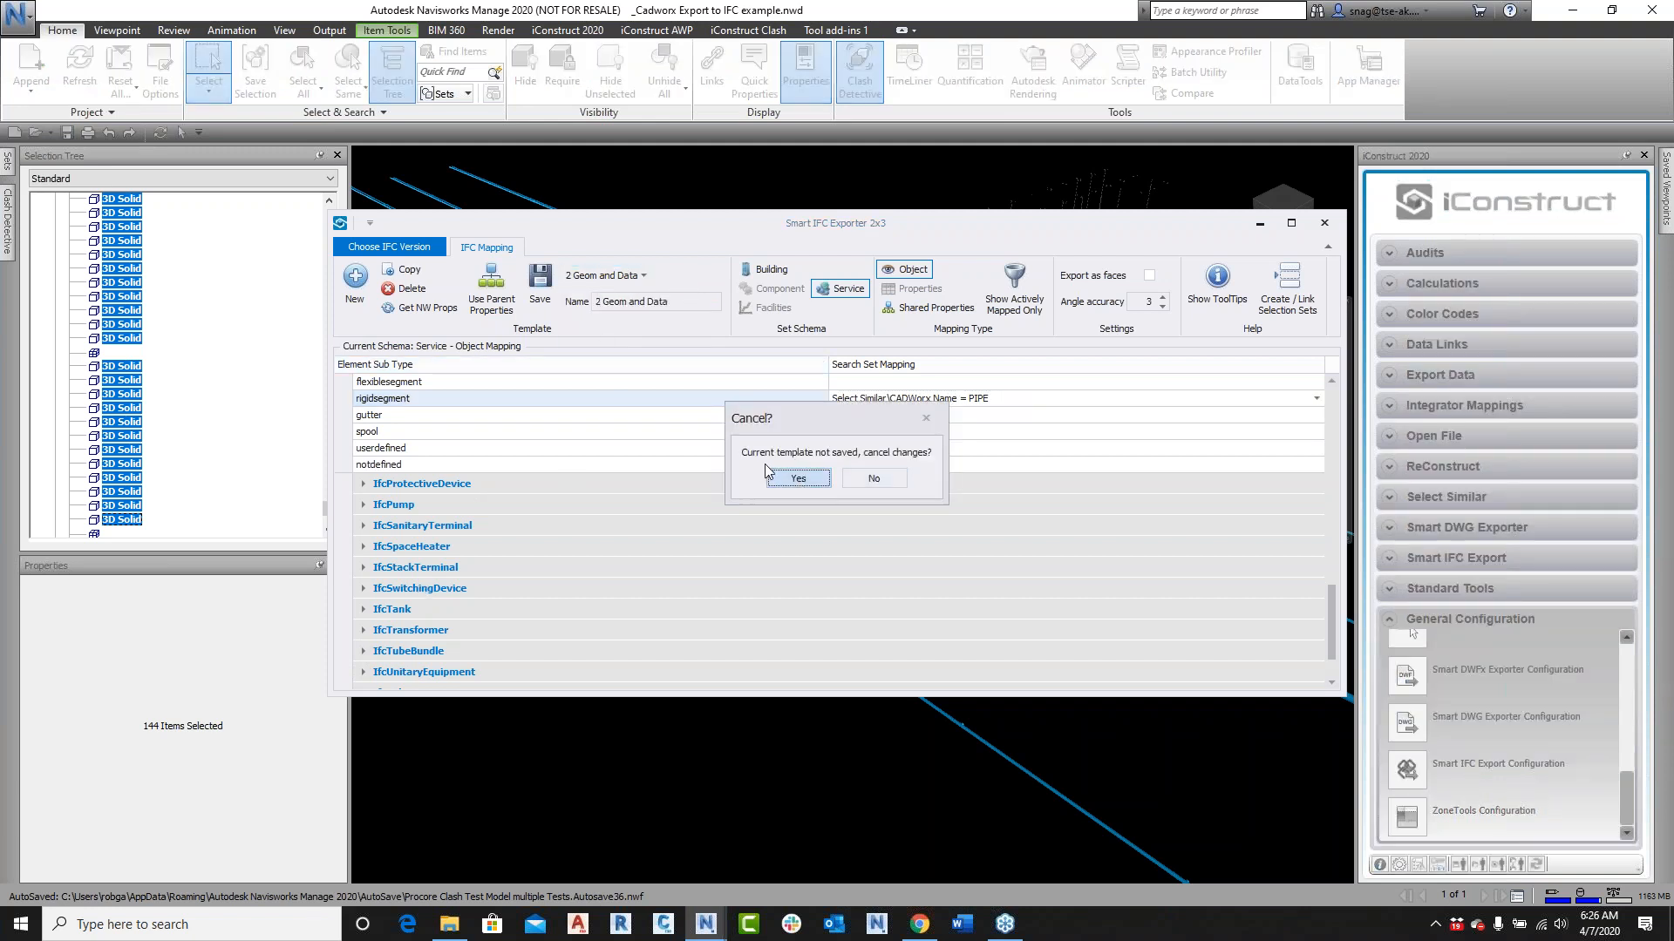
left_click(879, 478)
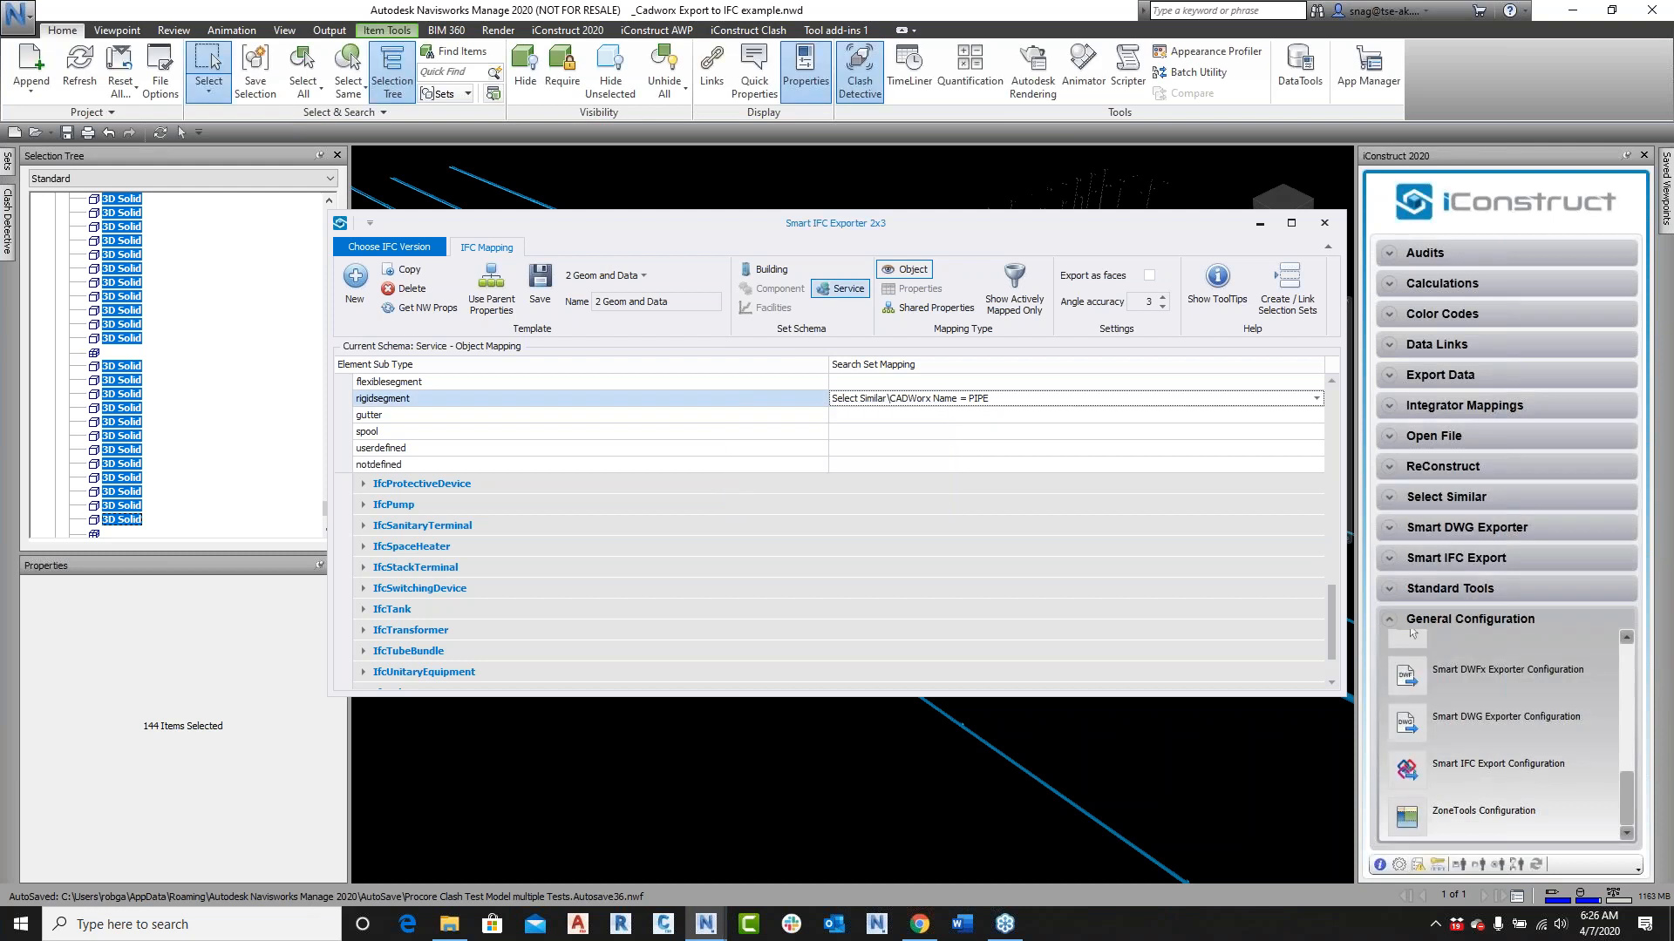
Step: Close the Smart IFC Exporter configuration, discarding the unsaved template changes
left_click(1325, 225)
left_click(878, 478)
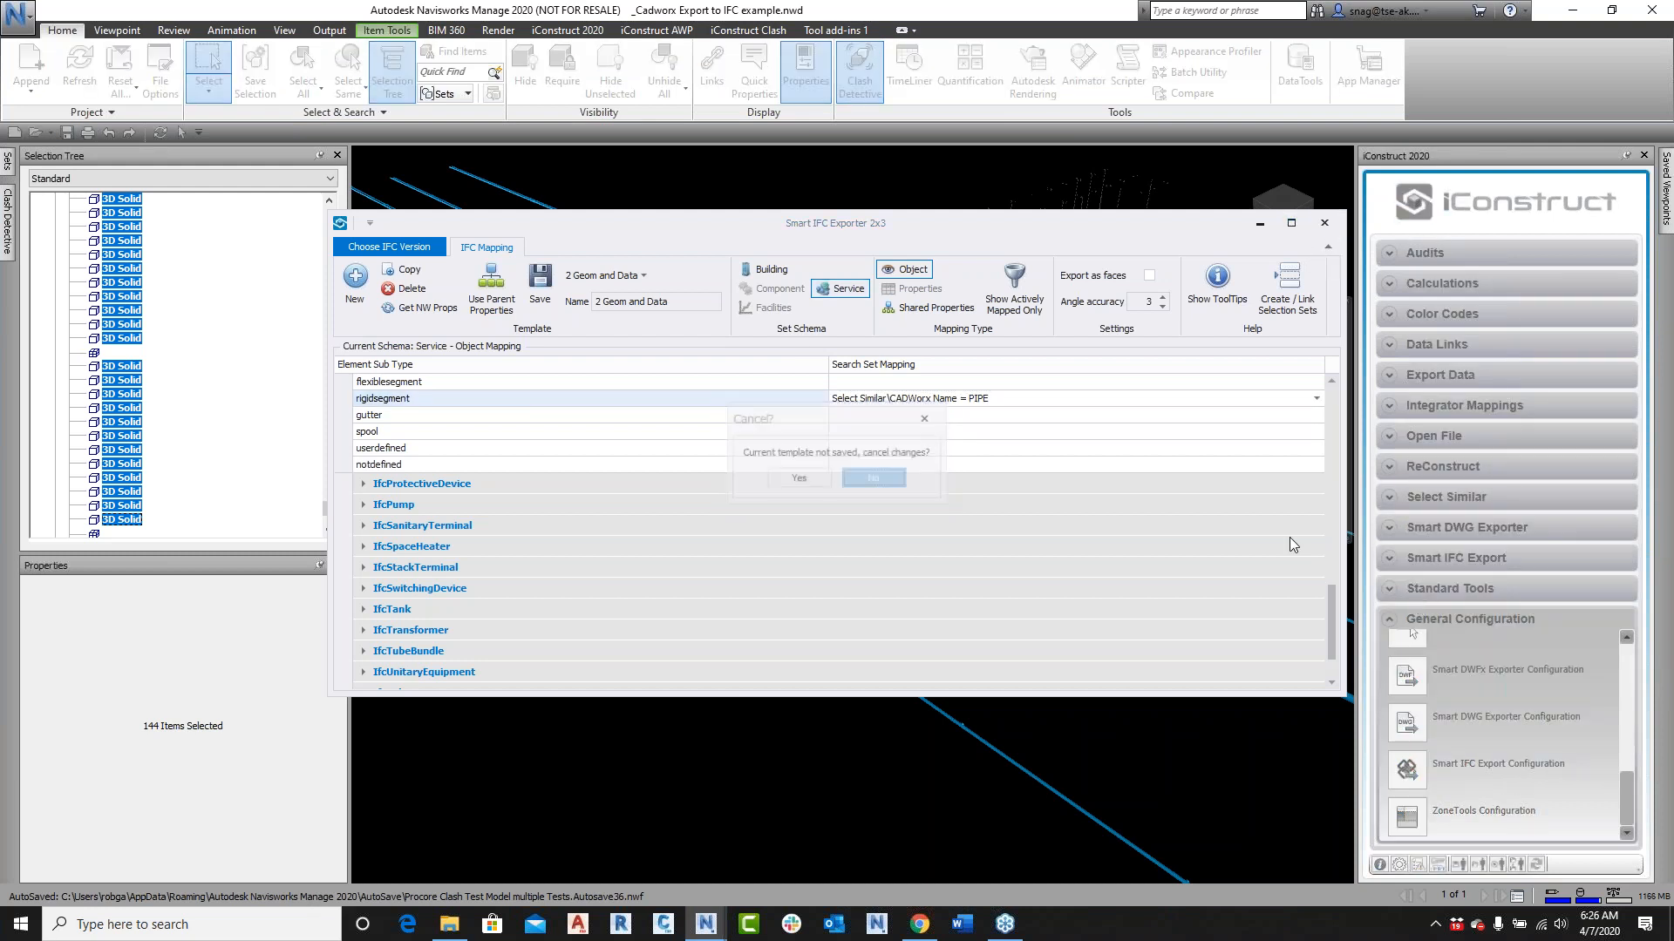
left_click(1329, 234)
left_click(889, 478)
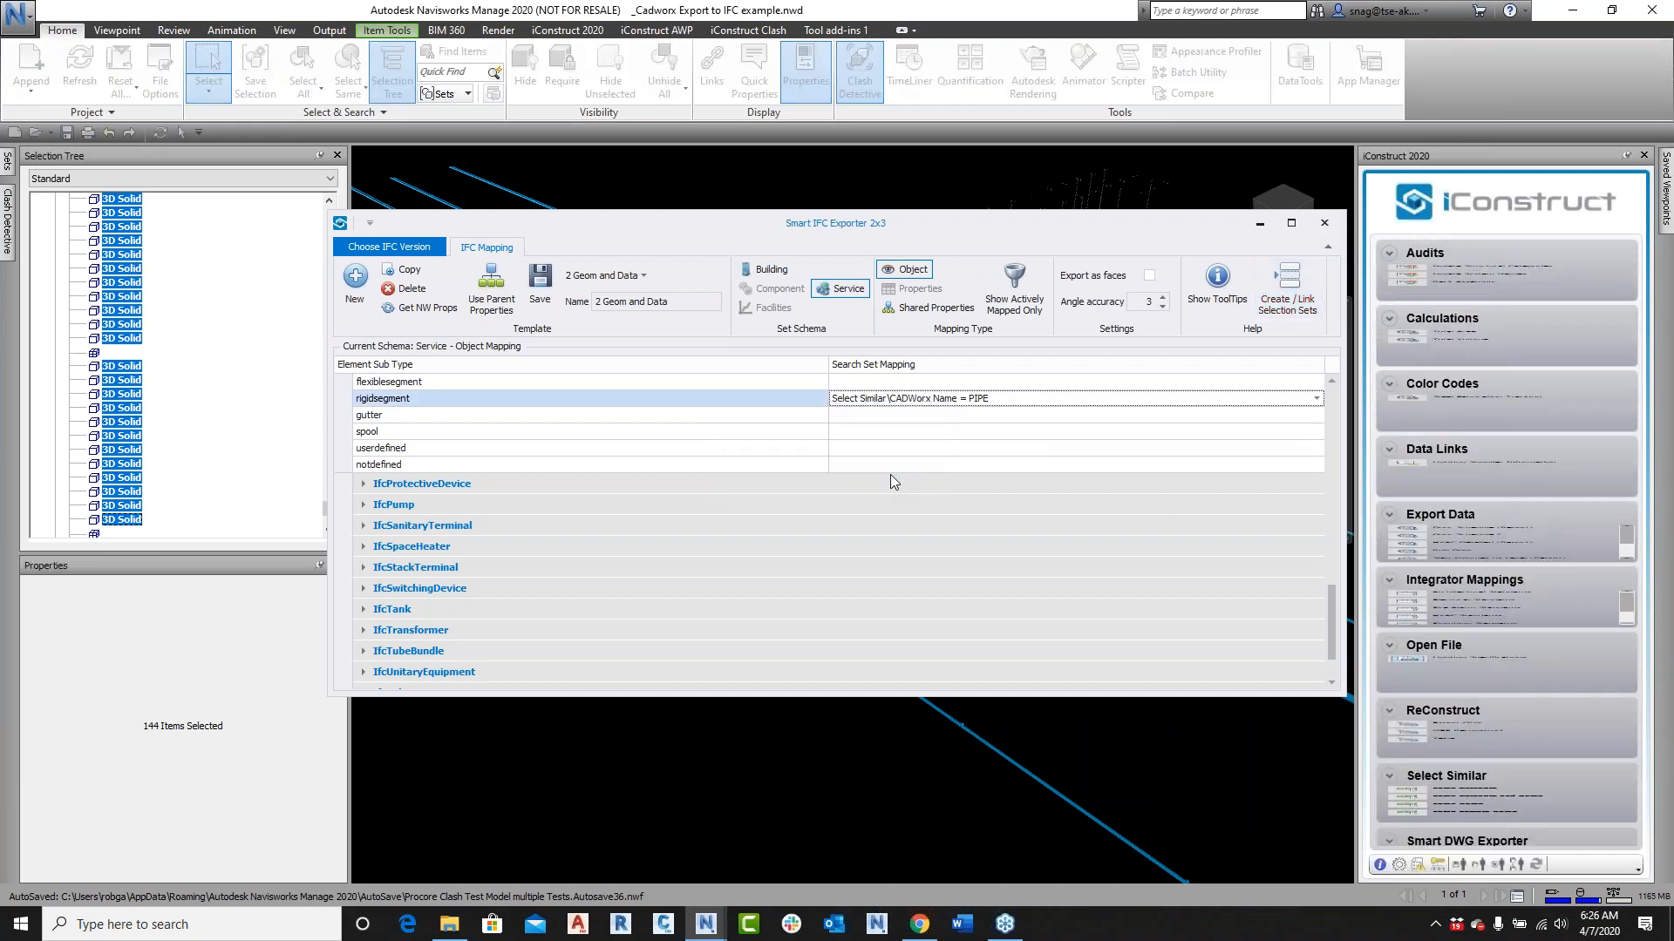
left_click(1326, 226)
left_click(800, 478)
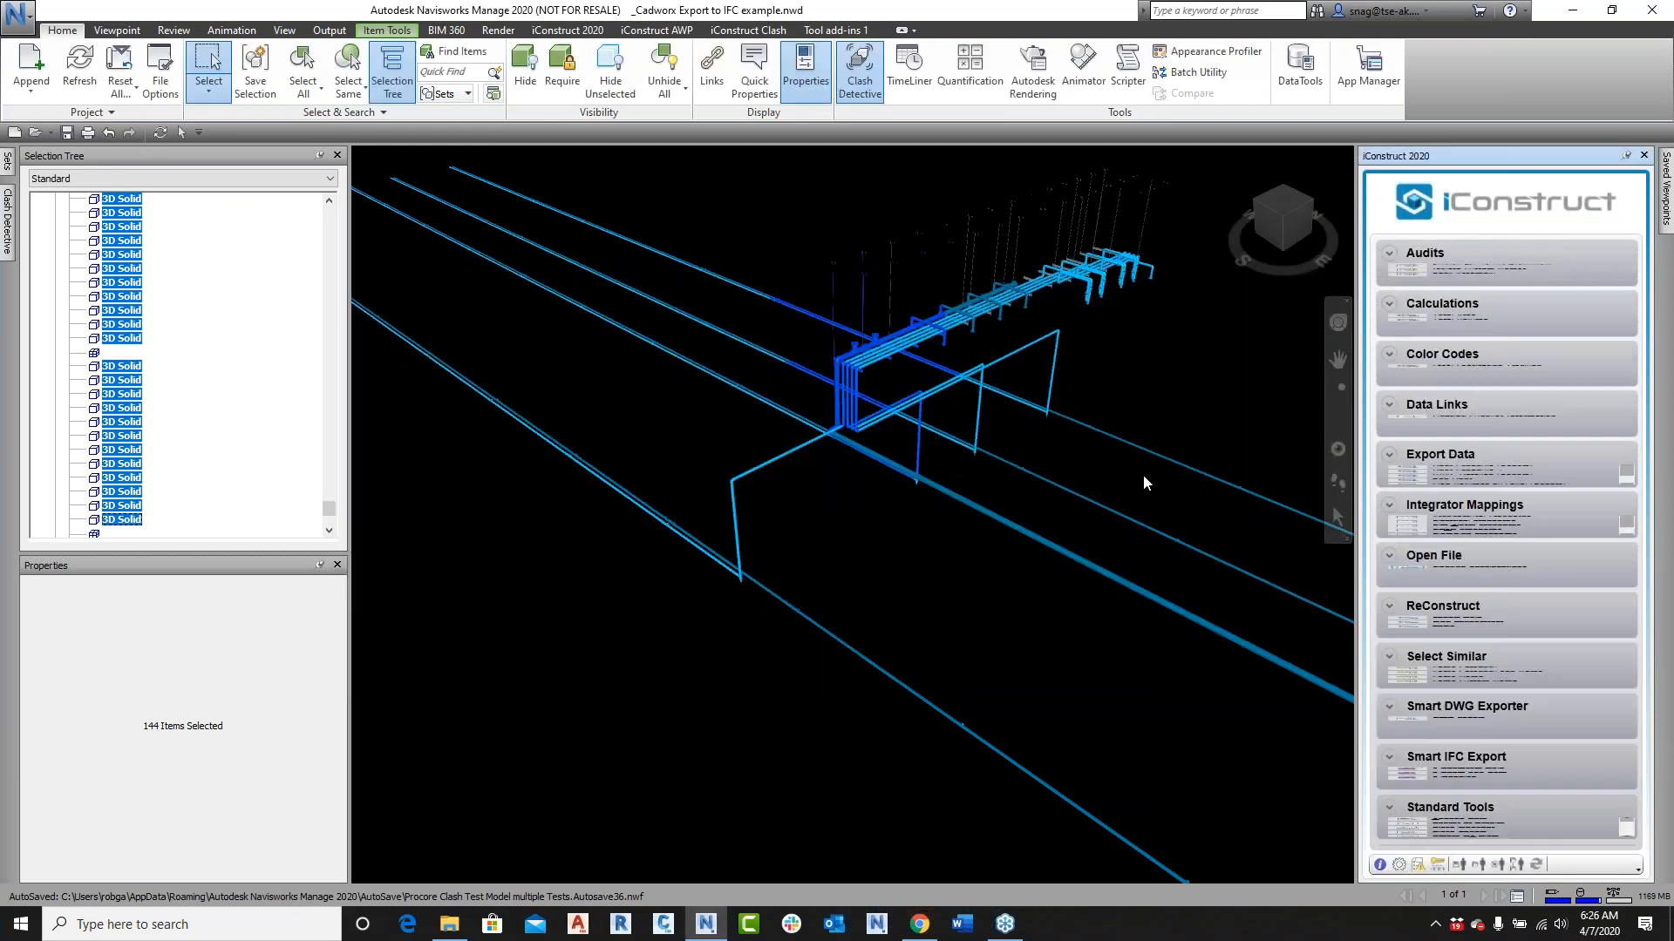
Step: Open the Smart DWG Exporter Configuration and load its DWG Export template
left_click(1395, 555)
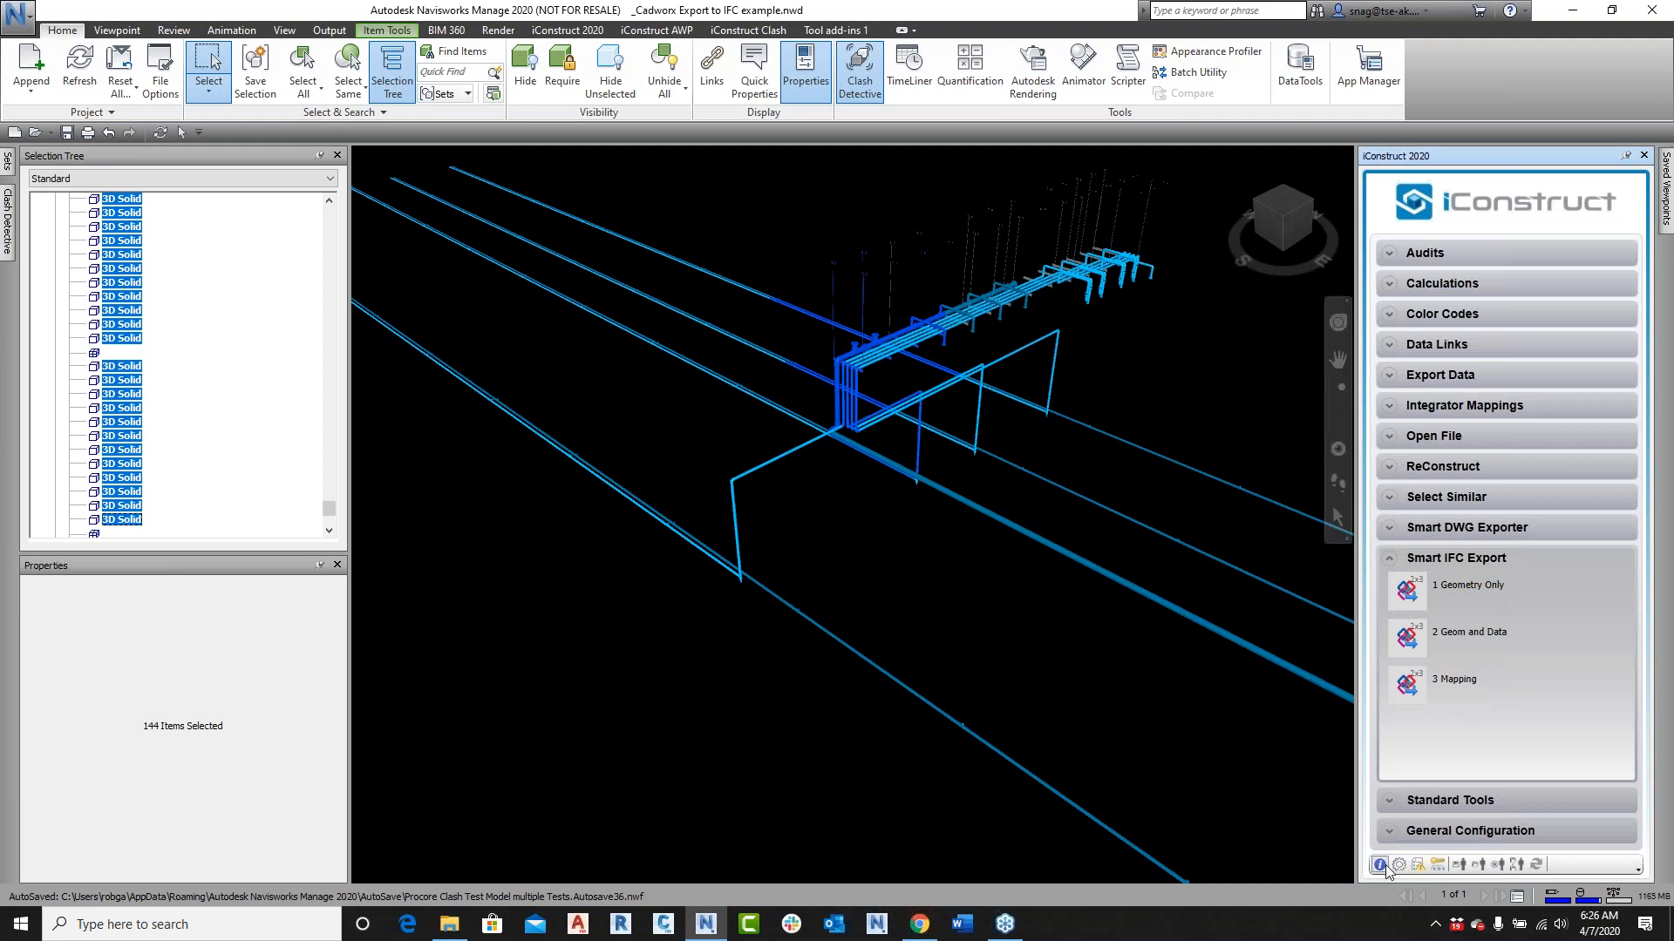
left_click(1389, 838)
left_click_drag(1627, 671, 1626, 815)
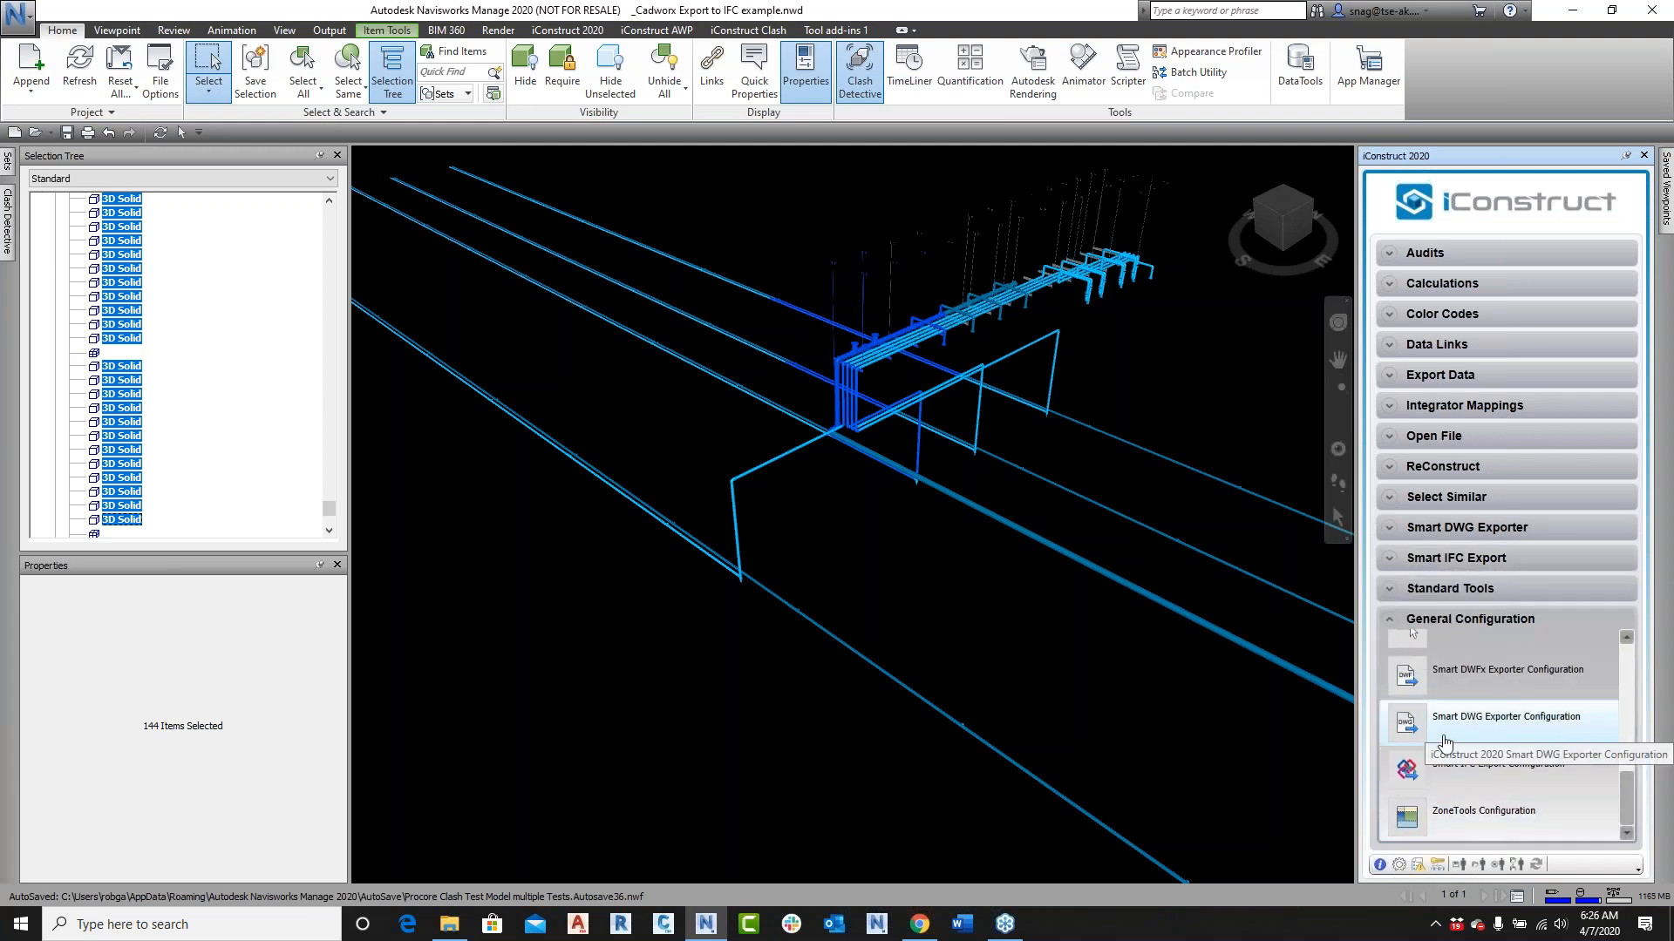
left_click(1406, 732)
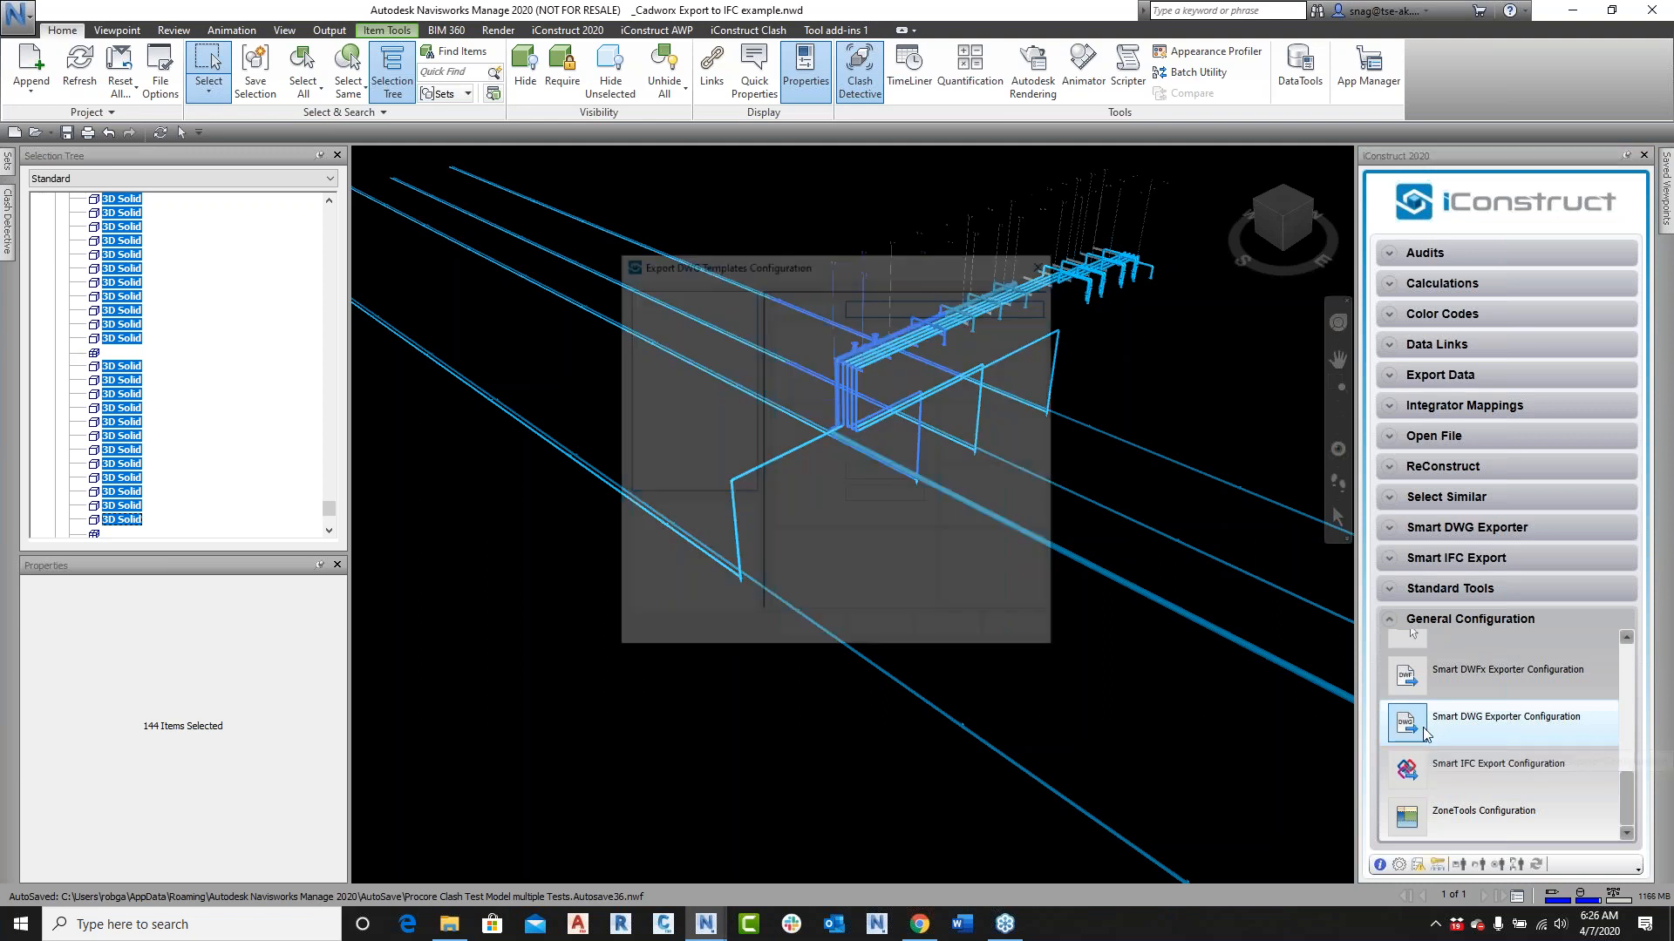
left_click(655, 293)
left_click(811, 630)
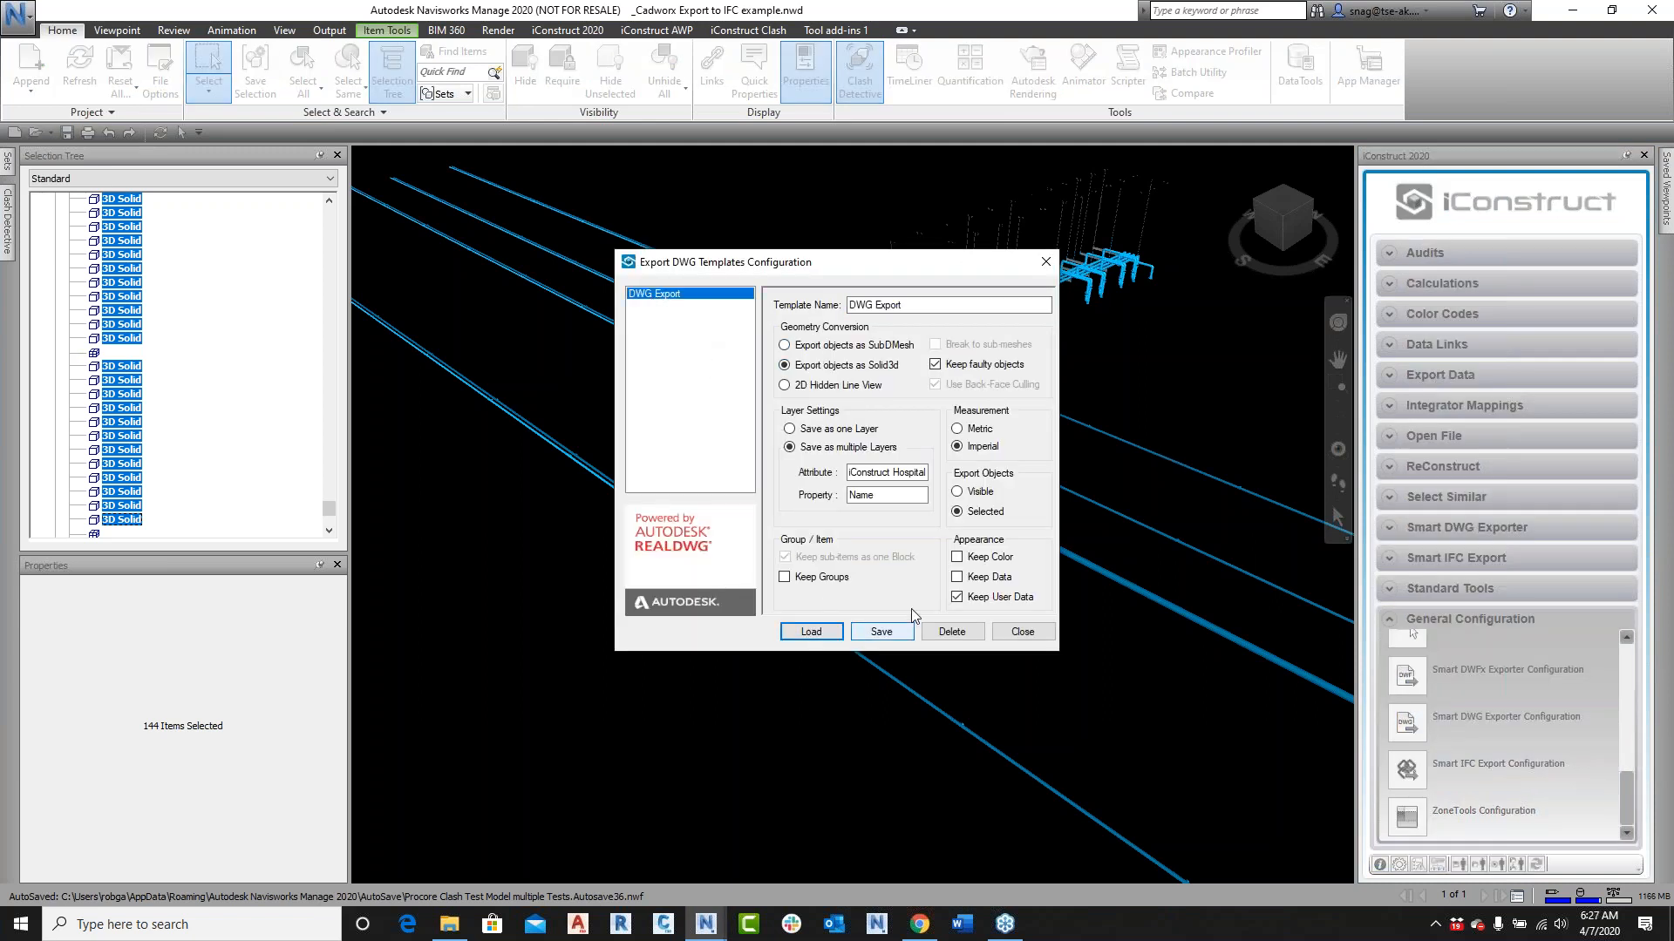
Step: Examine the DWG template's name, layer attribute and export options, and close its configuration
left_click_drag(906, 307, 806, 315)
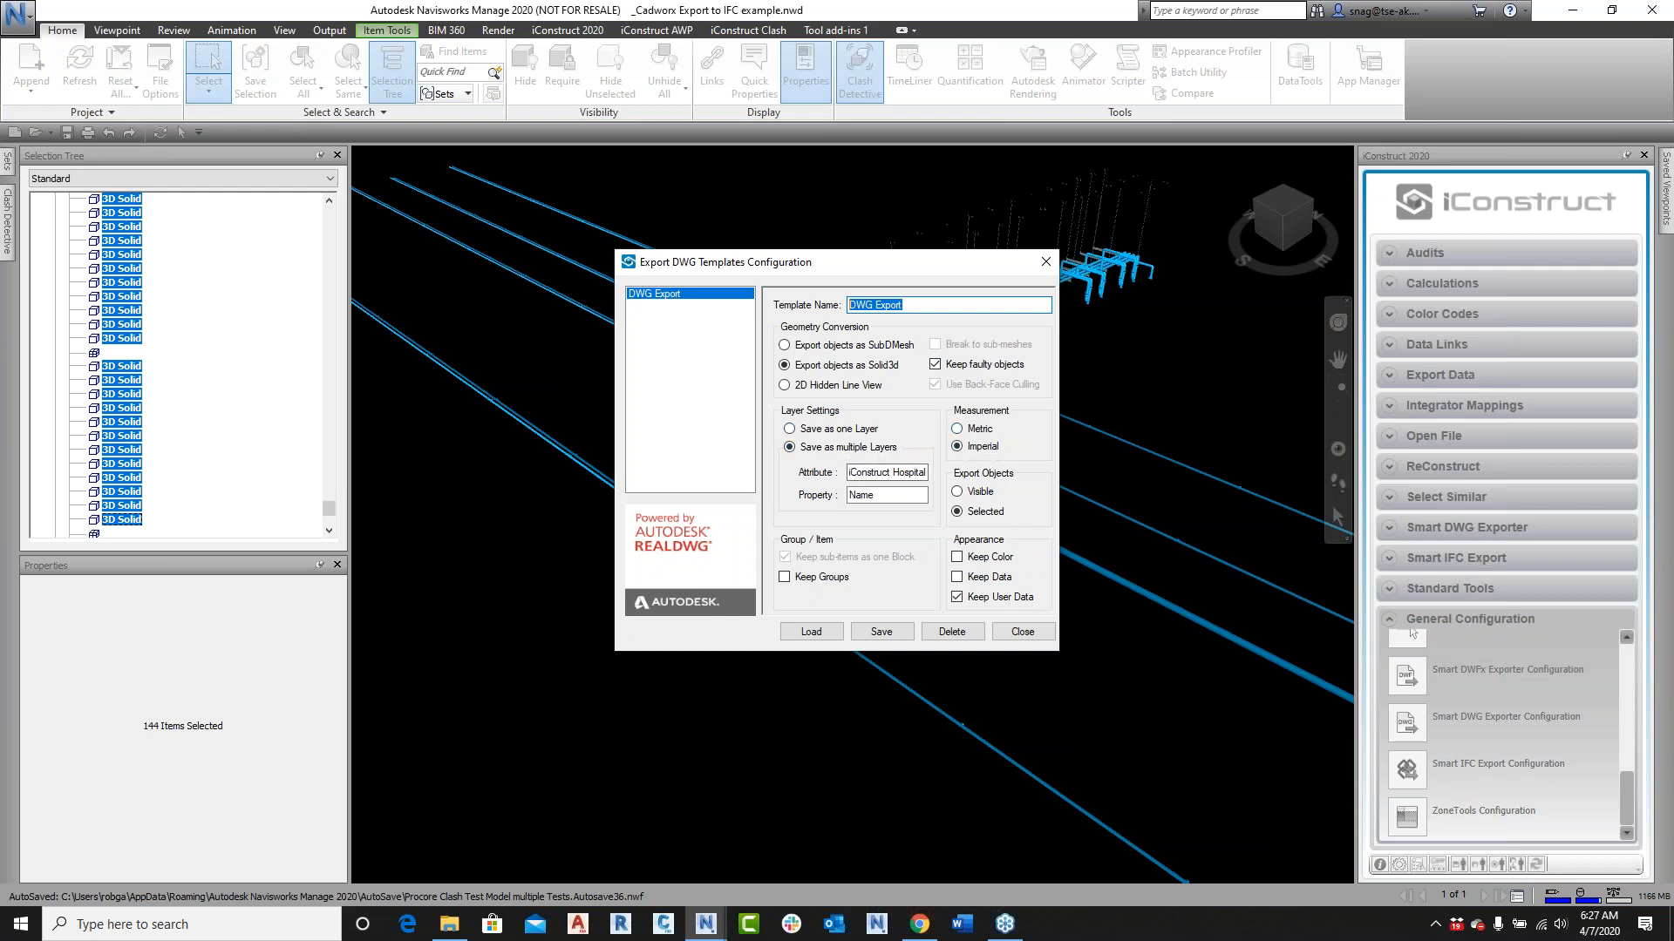
left_click_drag(851, 472, 927, 475)
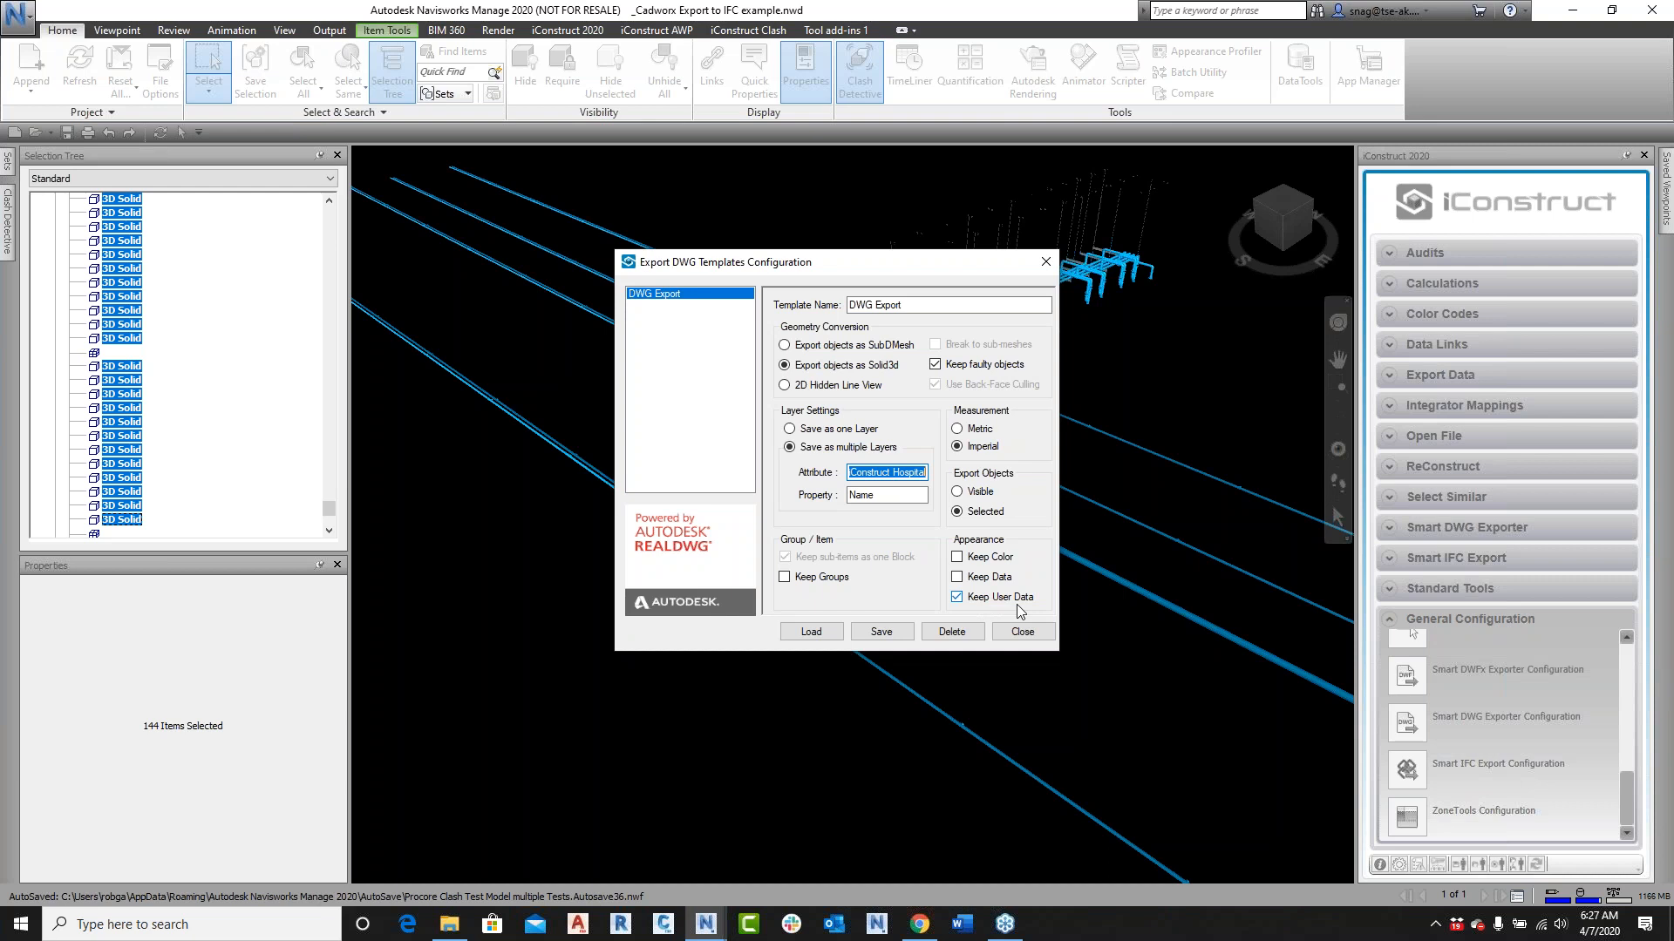
left_click(1024, 633)
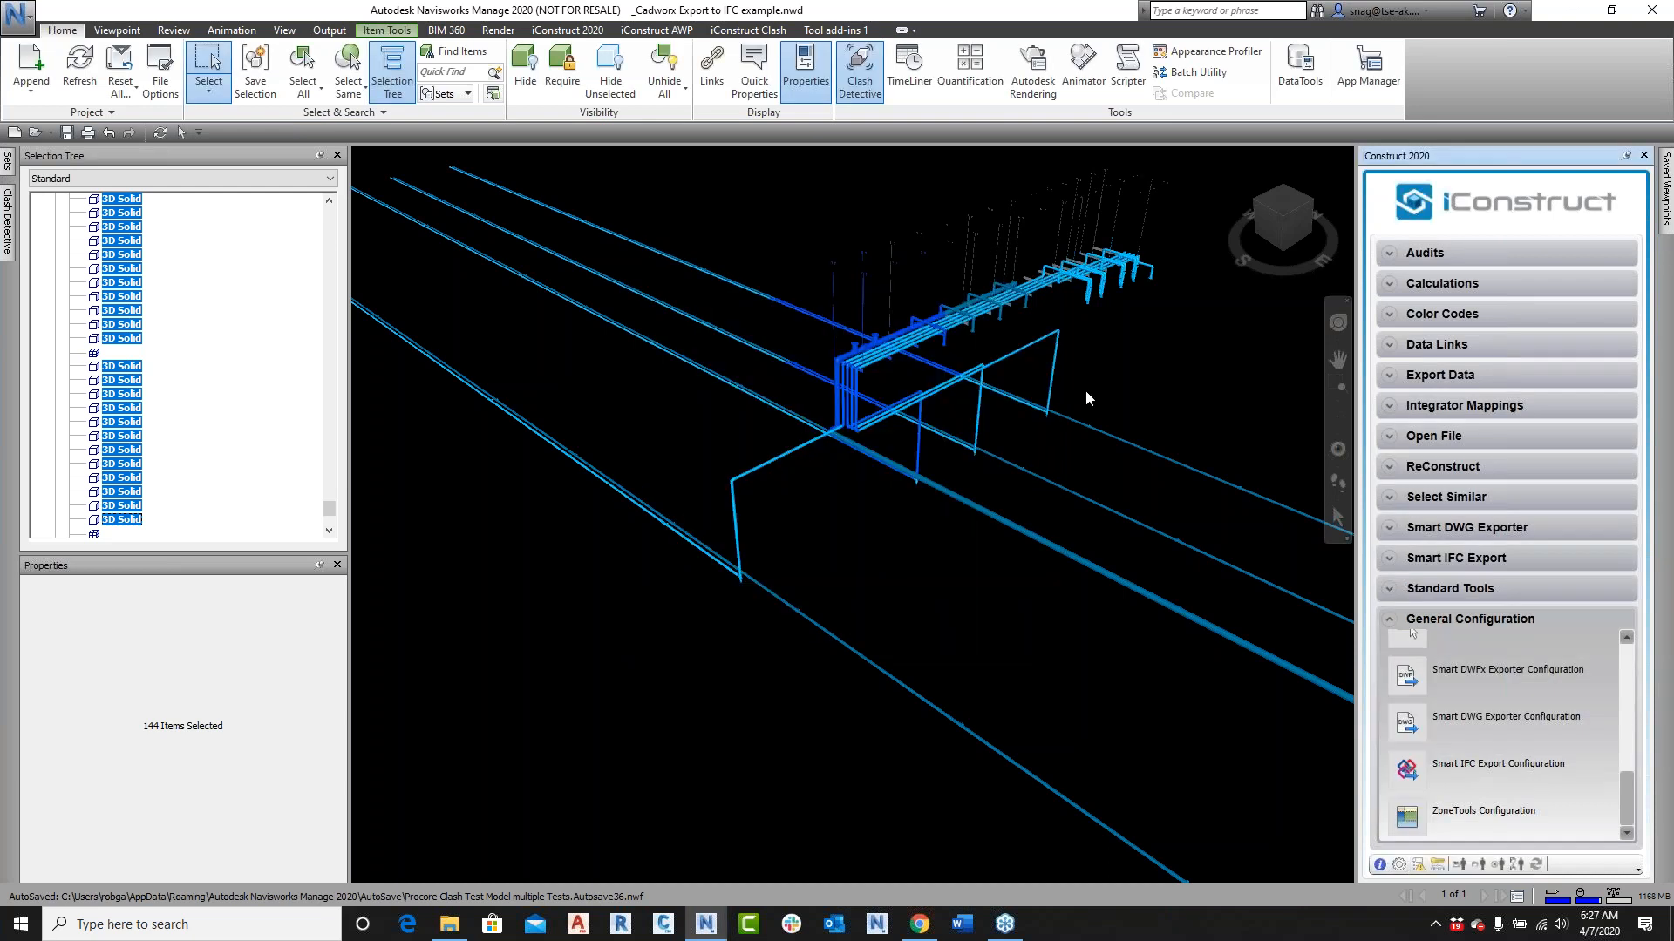
Step: Select the cluster of pipe runs around the rack in the model view and hide all unselected objects
scroll(1006, 363, "down", 2)
middle_click_drag(1006, 363, 963, 378)
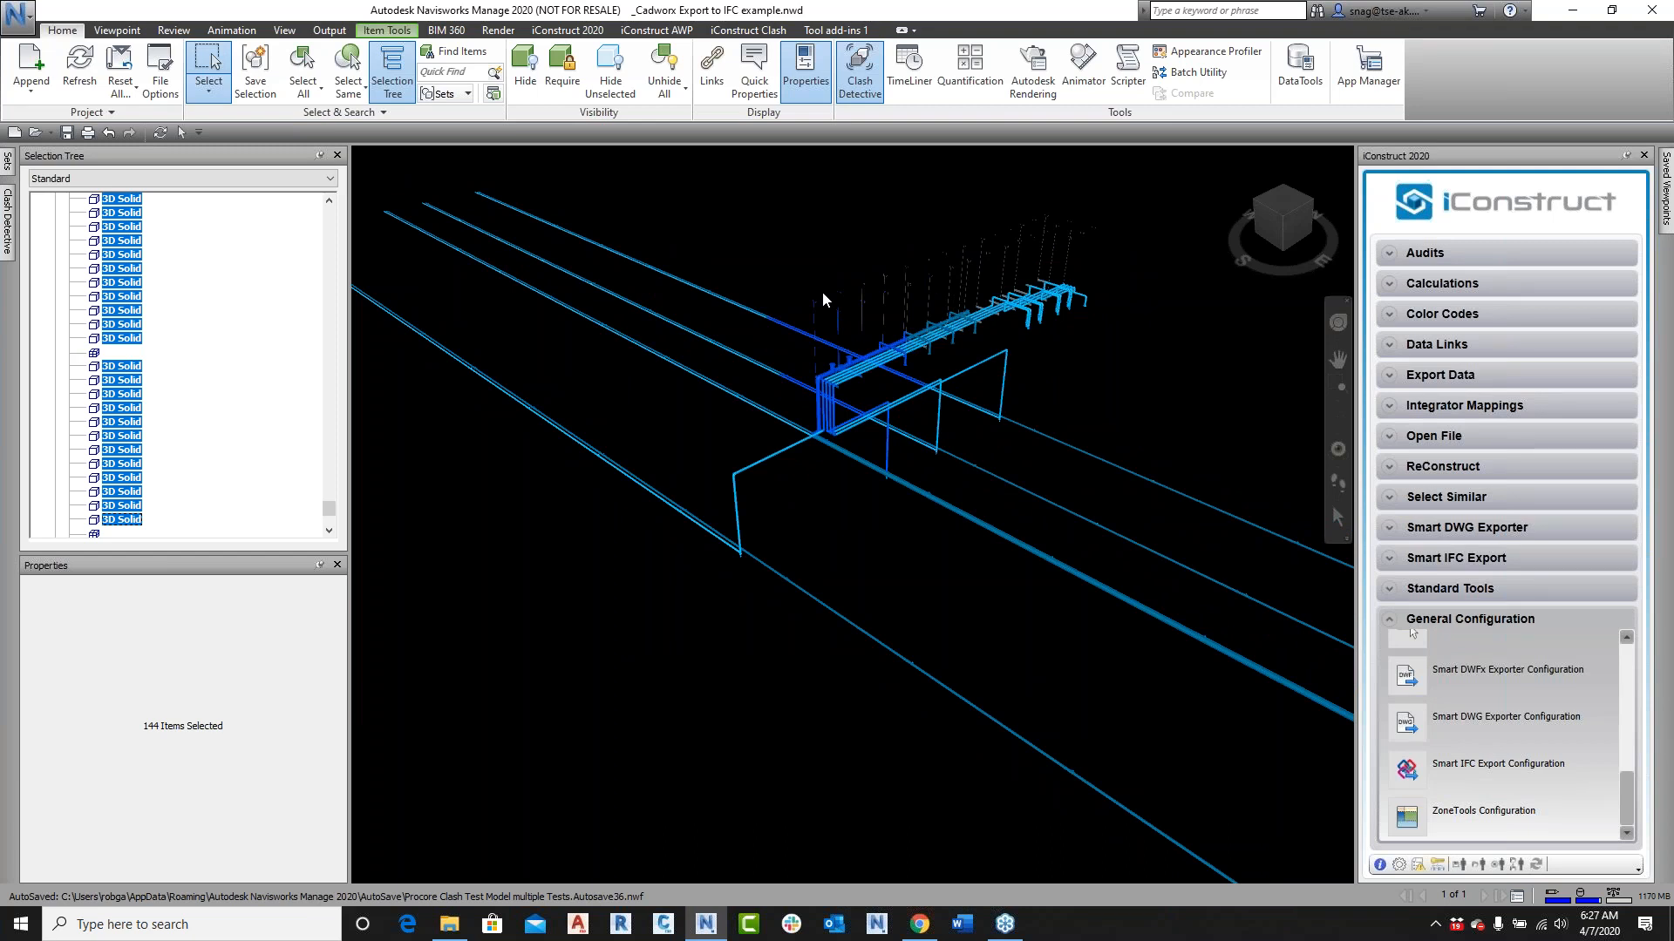
left_click_drag(769, 251, 1116, 509)
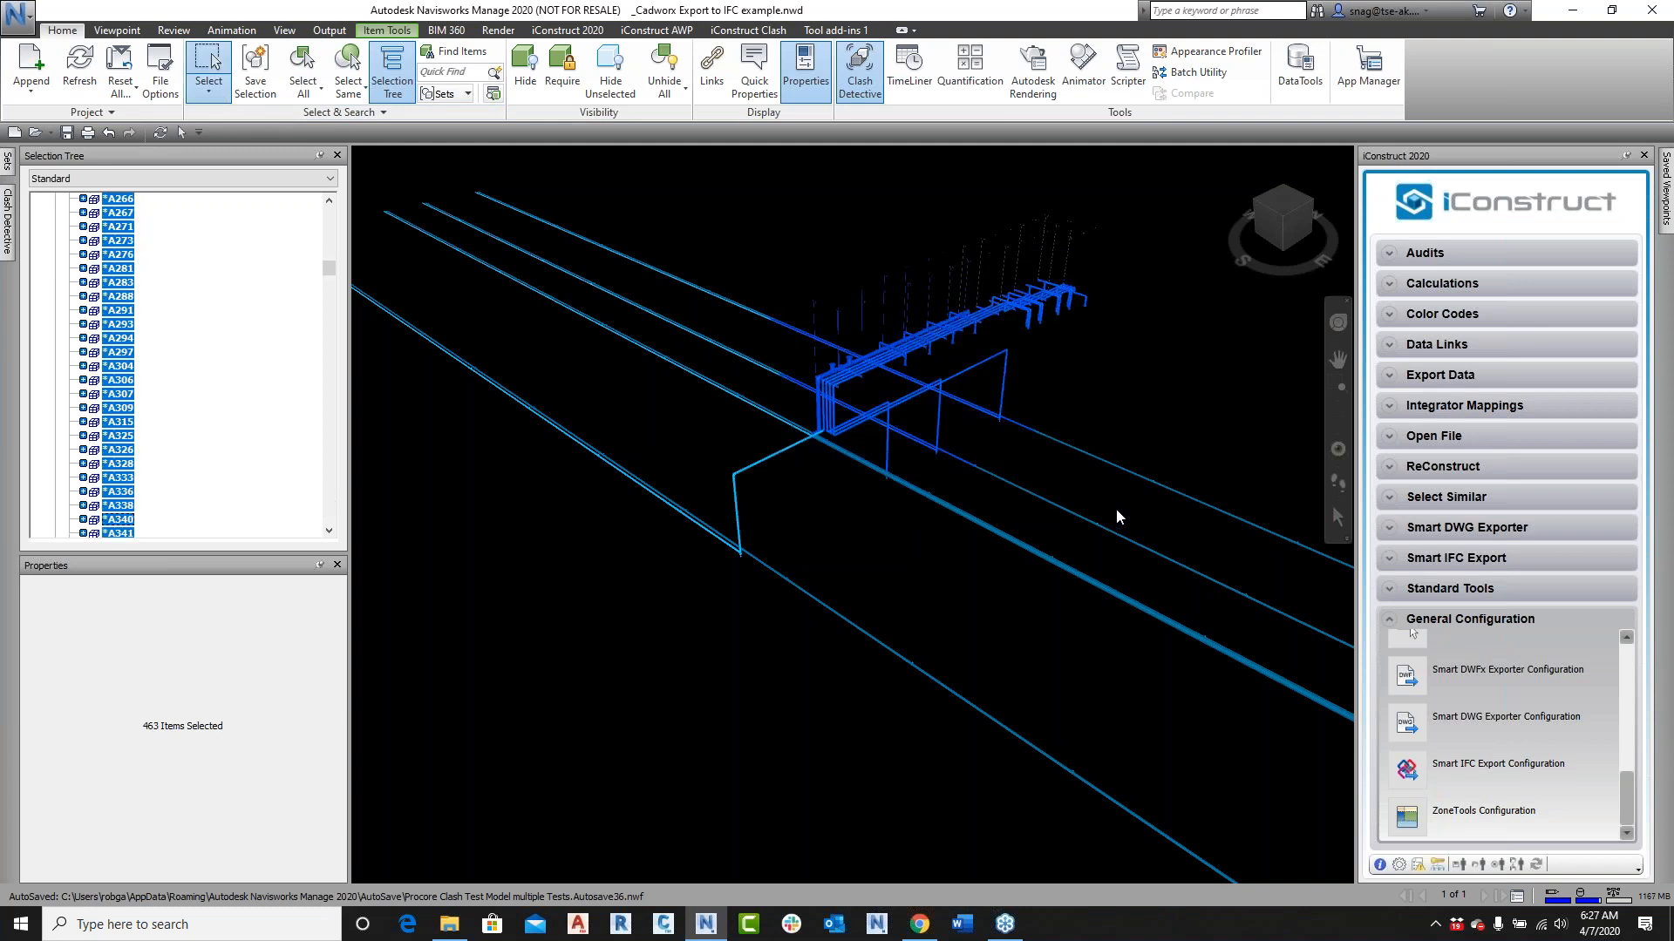
left_click(610, 74)
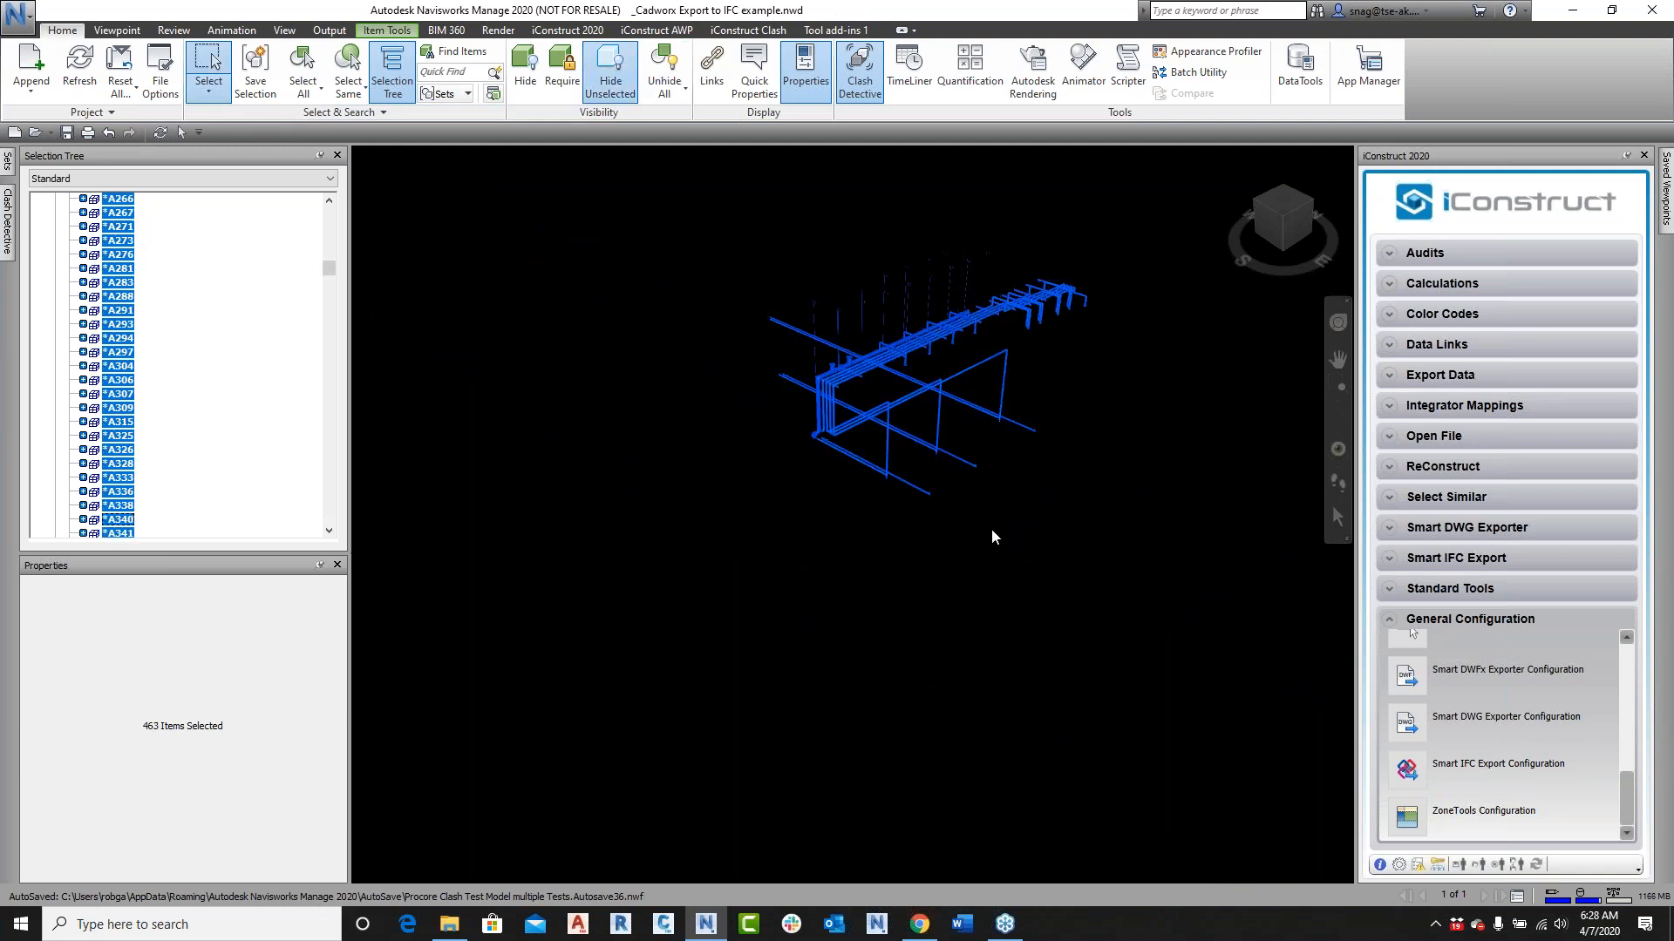
scroll(927, 486, "up", 3)
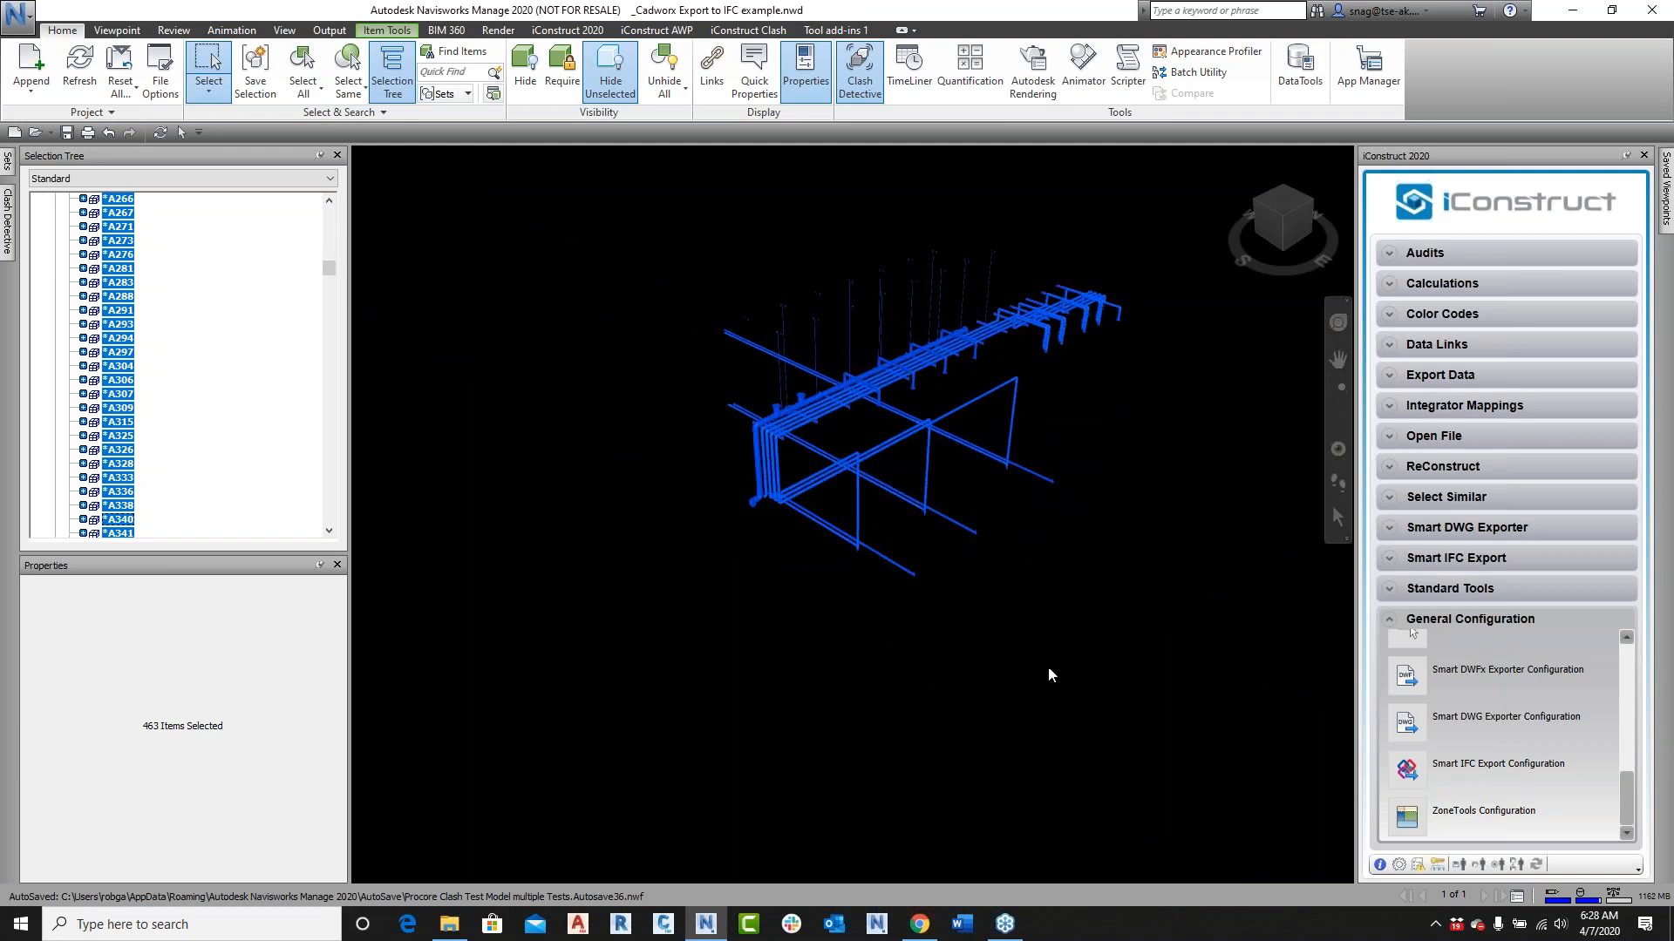
Step: Export the selected piping to IFC with the 3 Mapping template, leaving the project details blank and saving it on the Desktop as IFC Export
left_click(1390, 558)
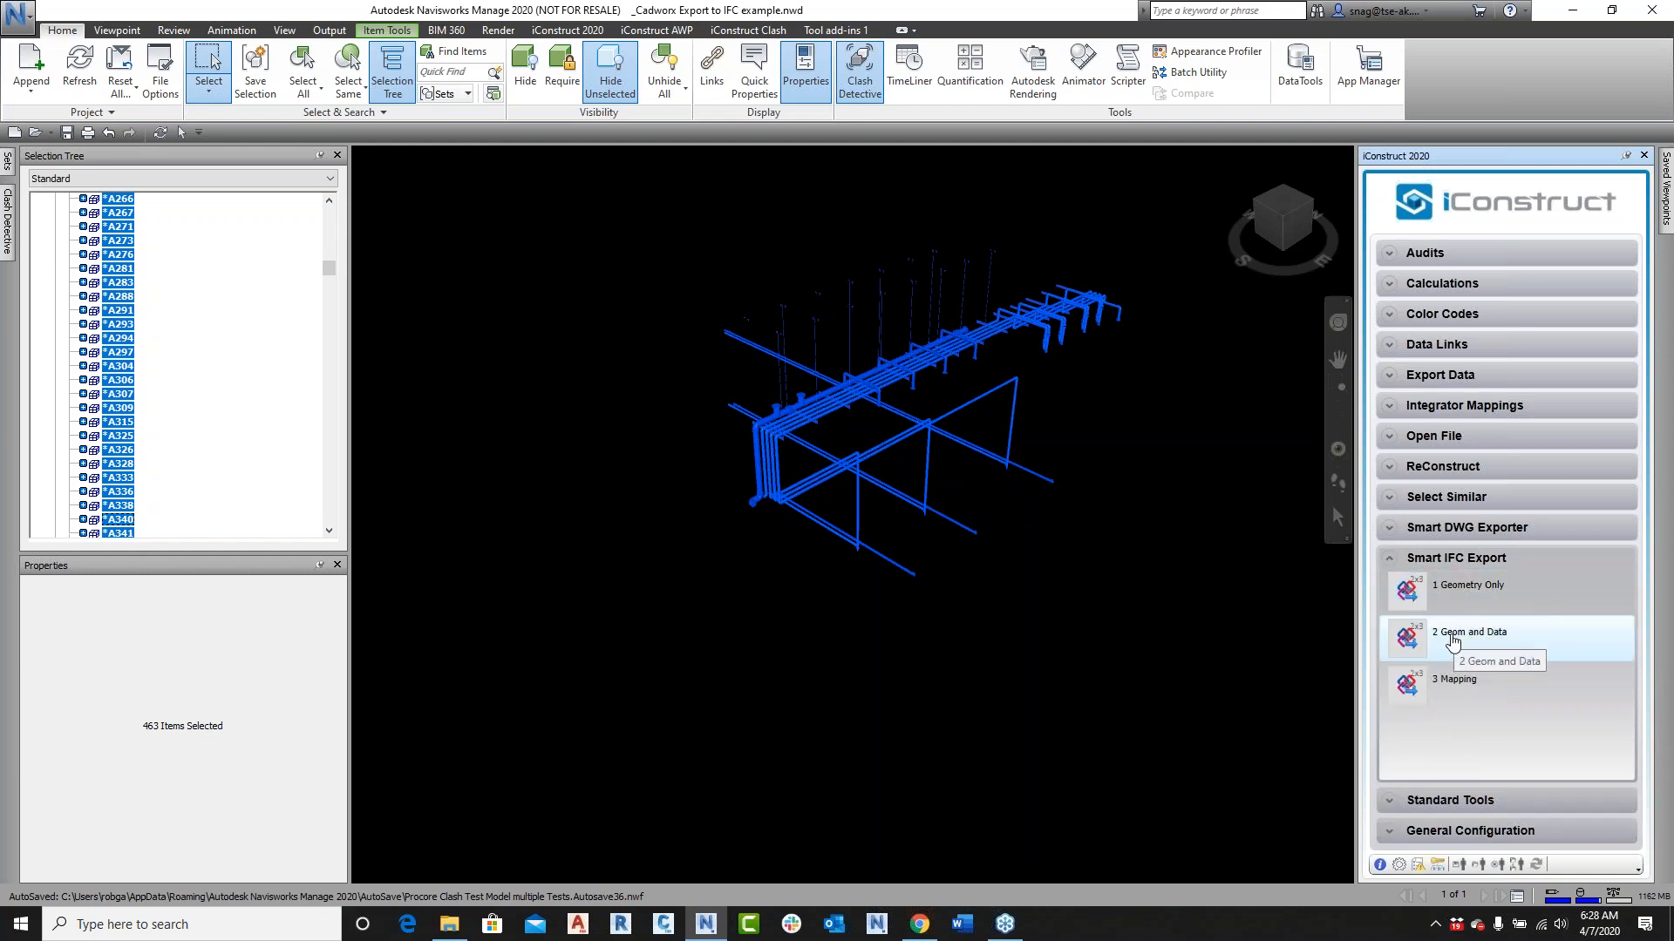
left_click(1410, 688)
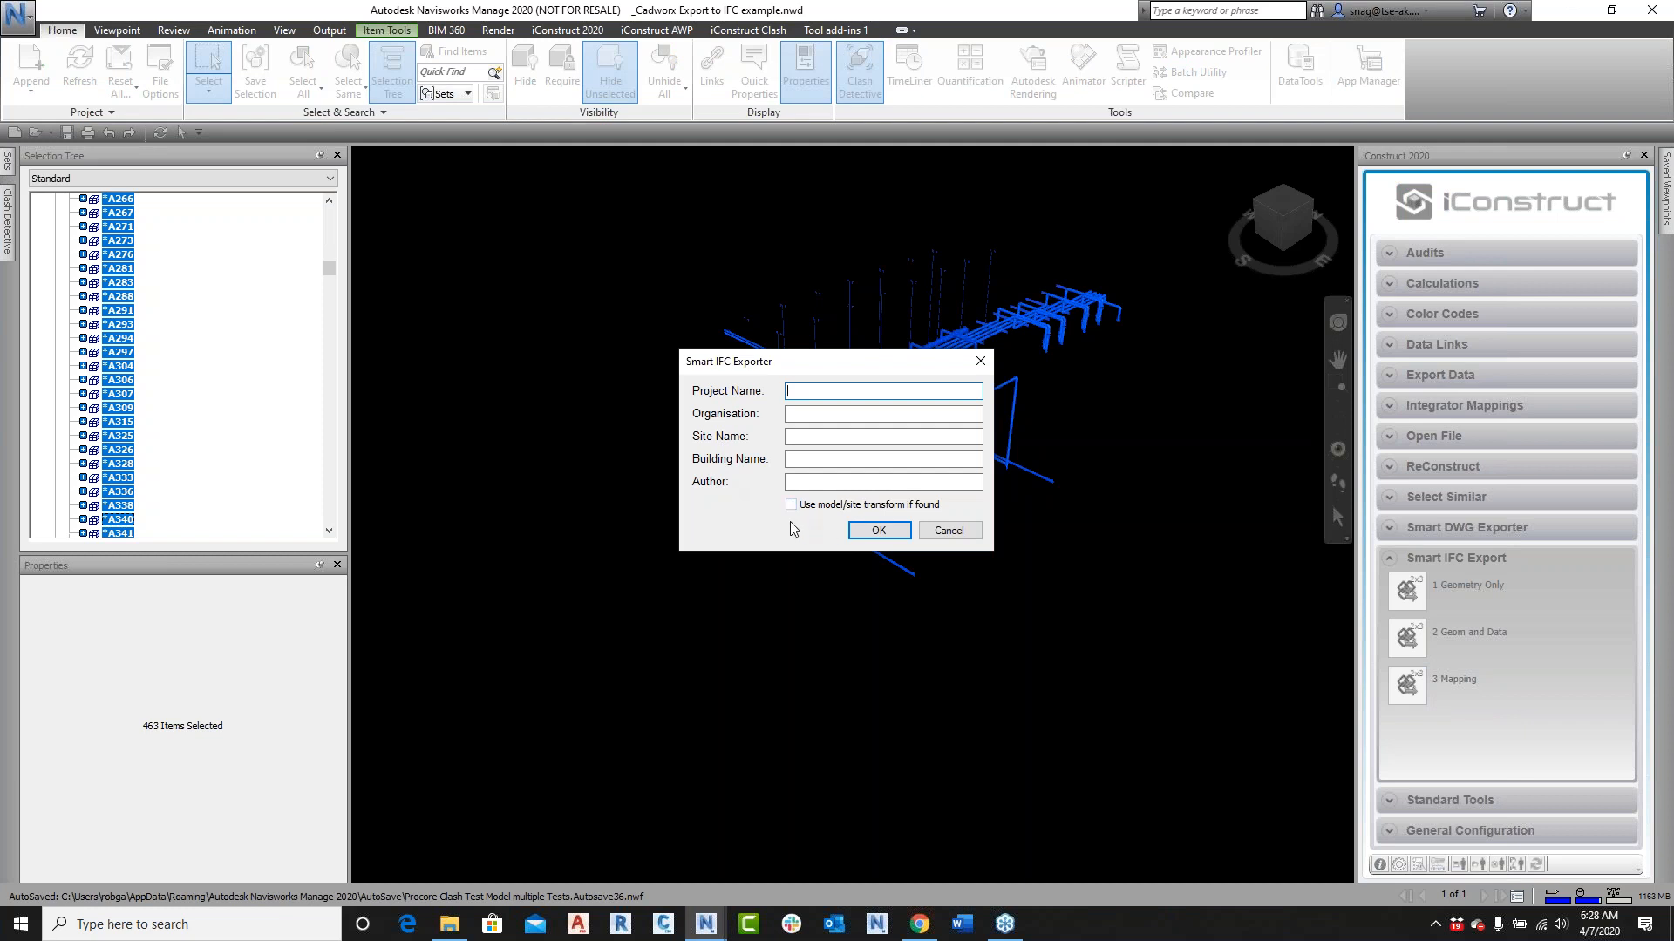
left_click(879, 530)
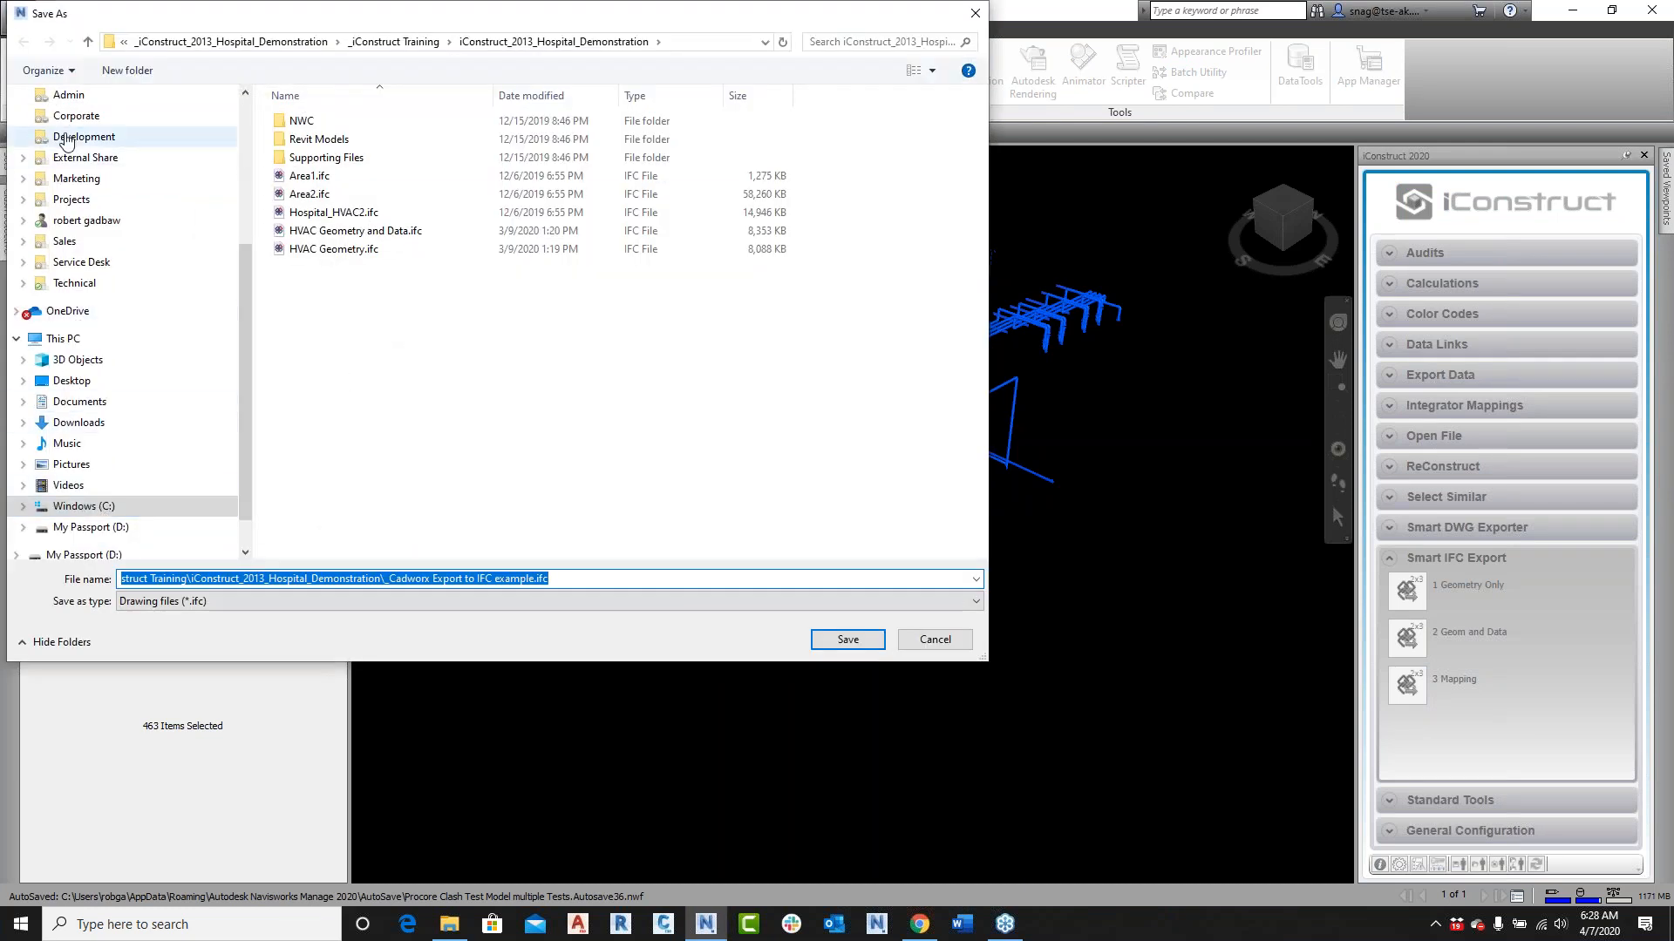
left_click(72, 384)
left_click(438, 582)
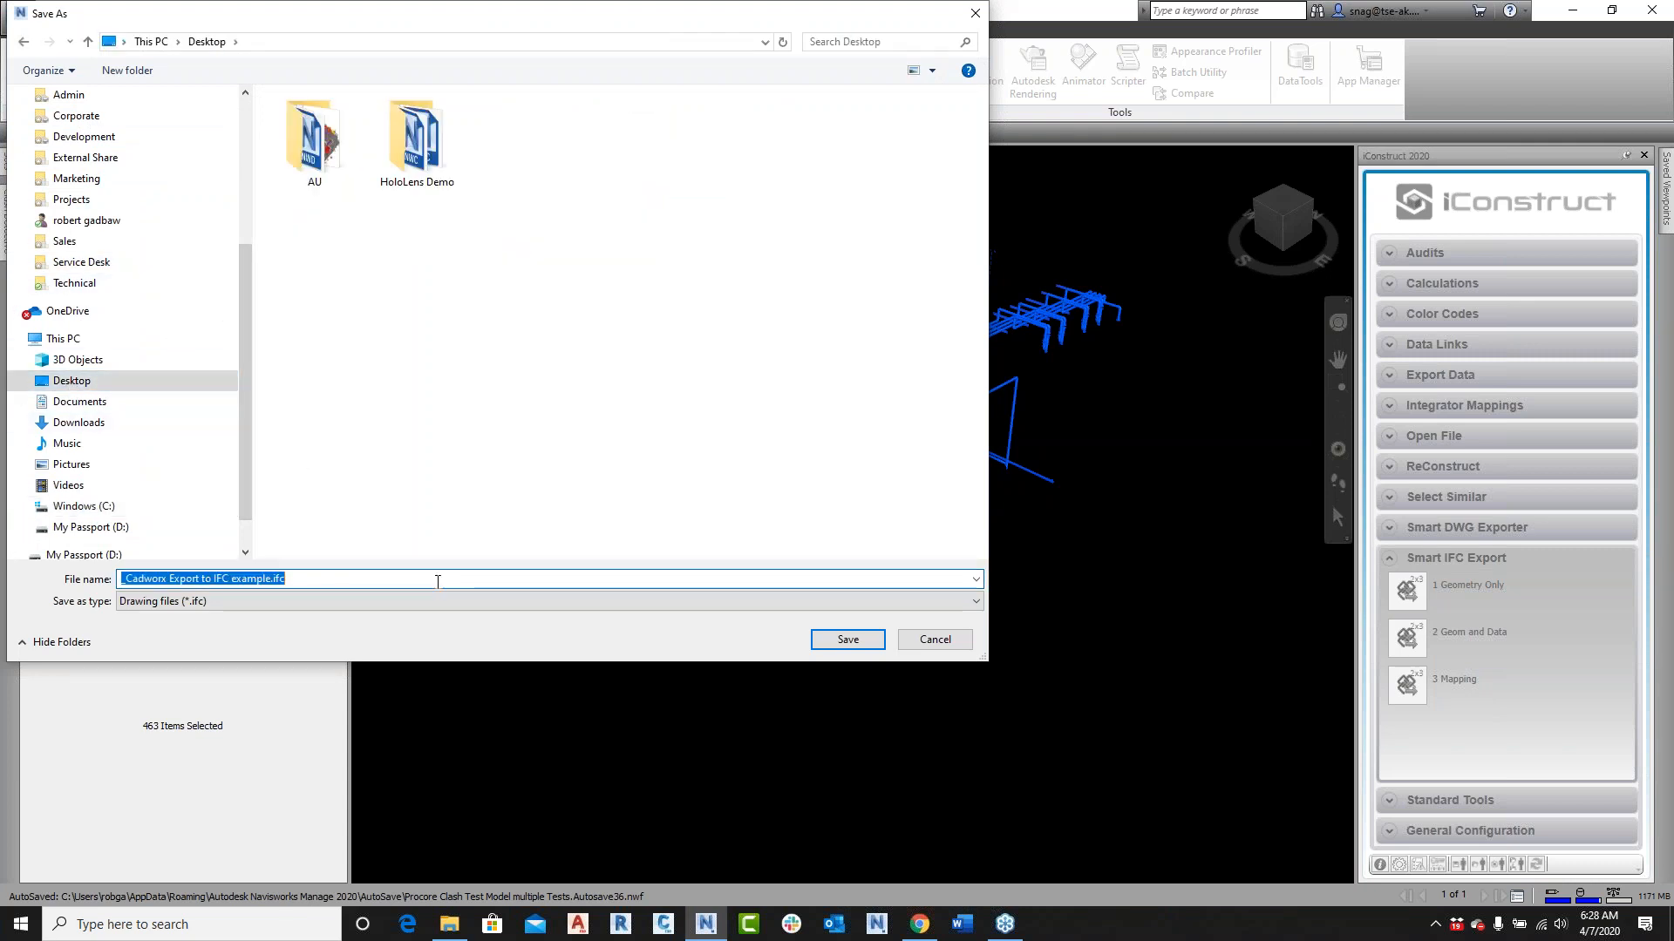
type("IFC Export")
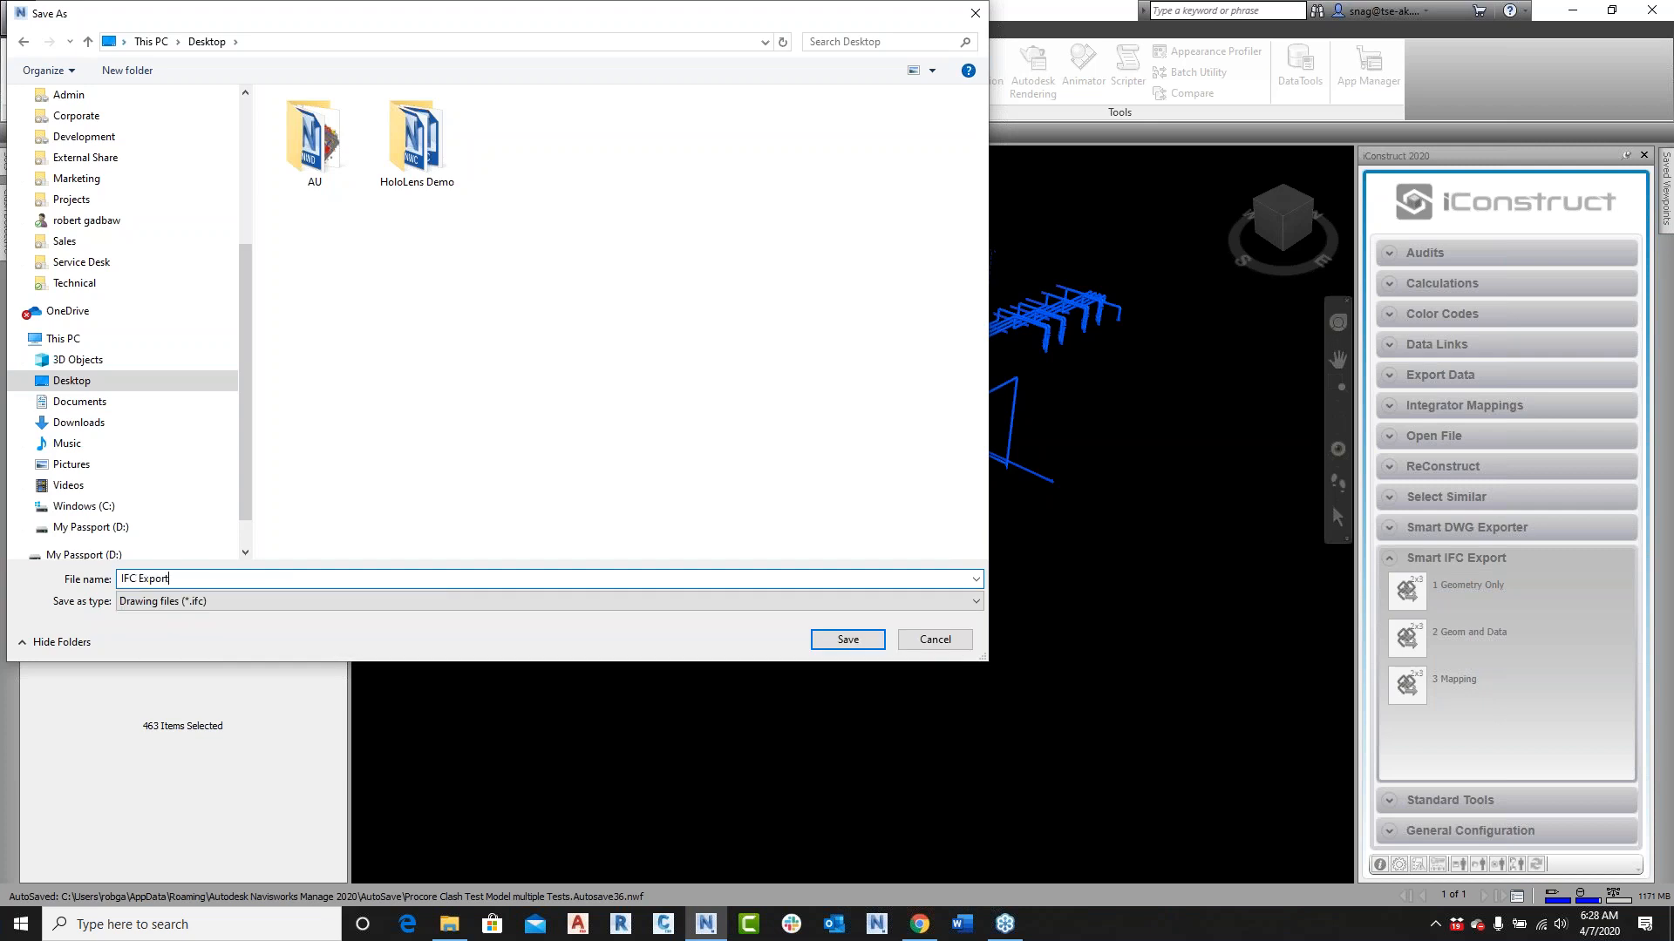
left_click(856, 641)
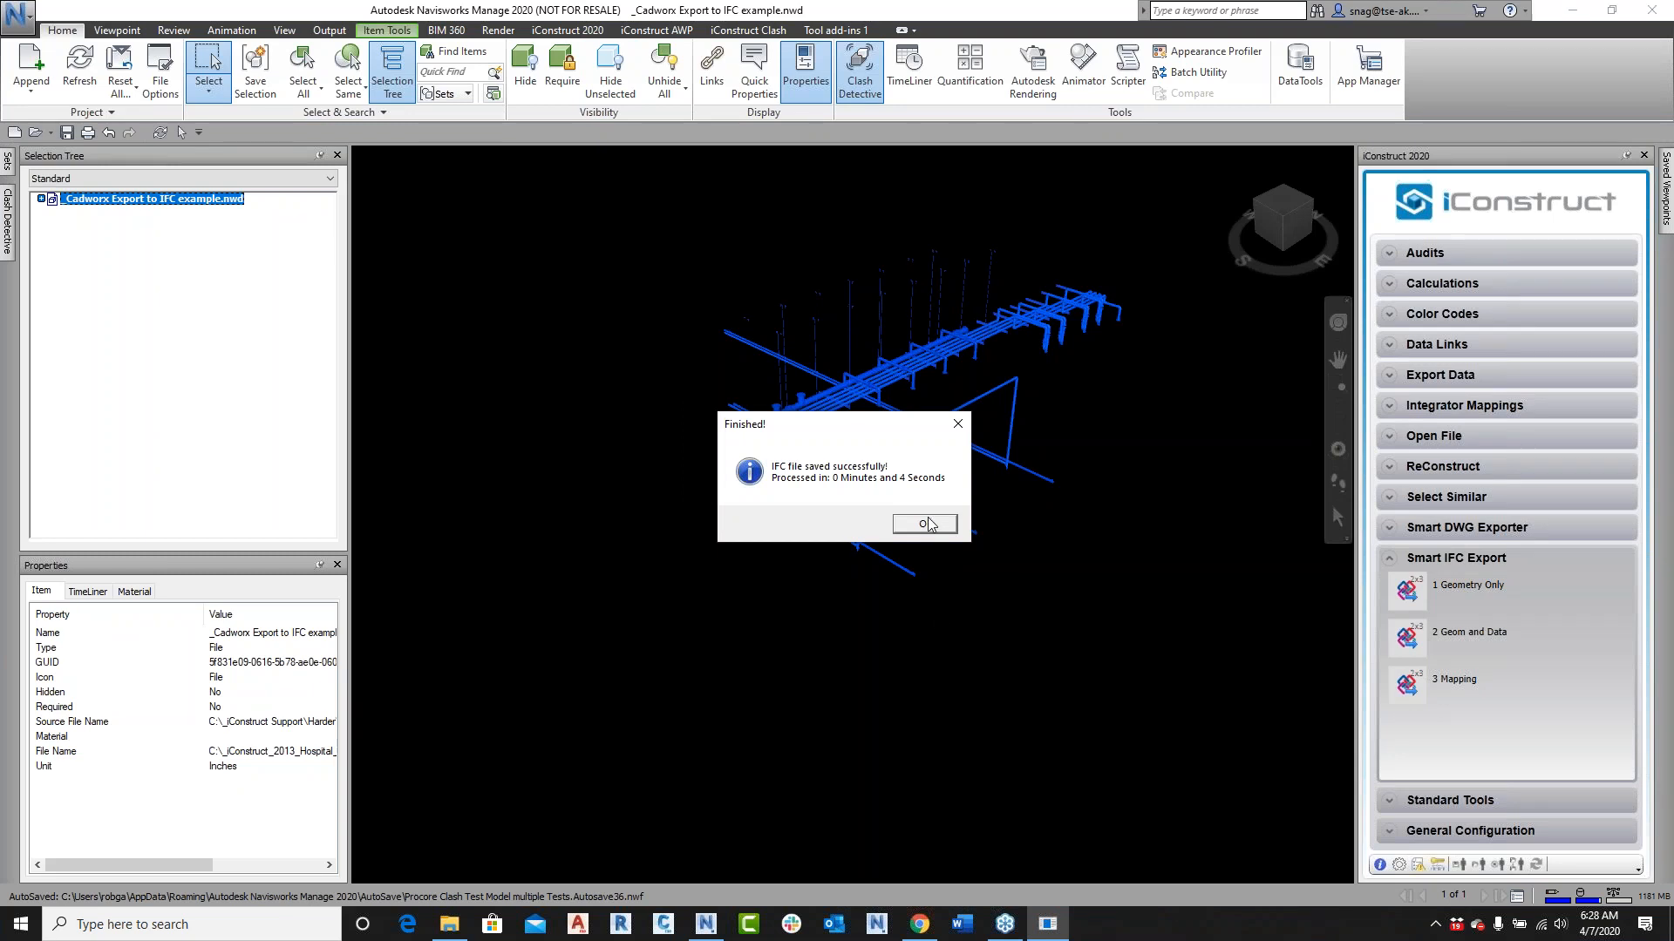
left_click(925, 524)
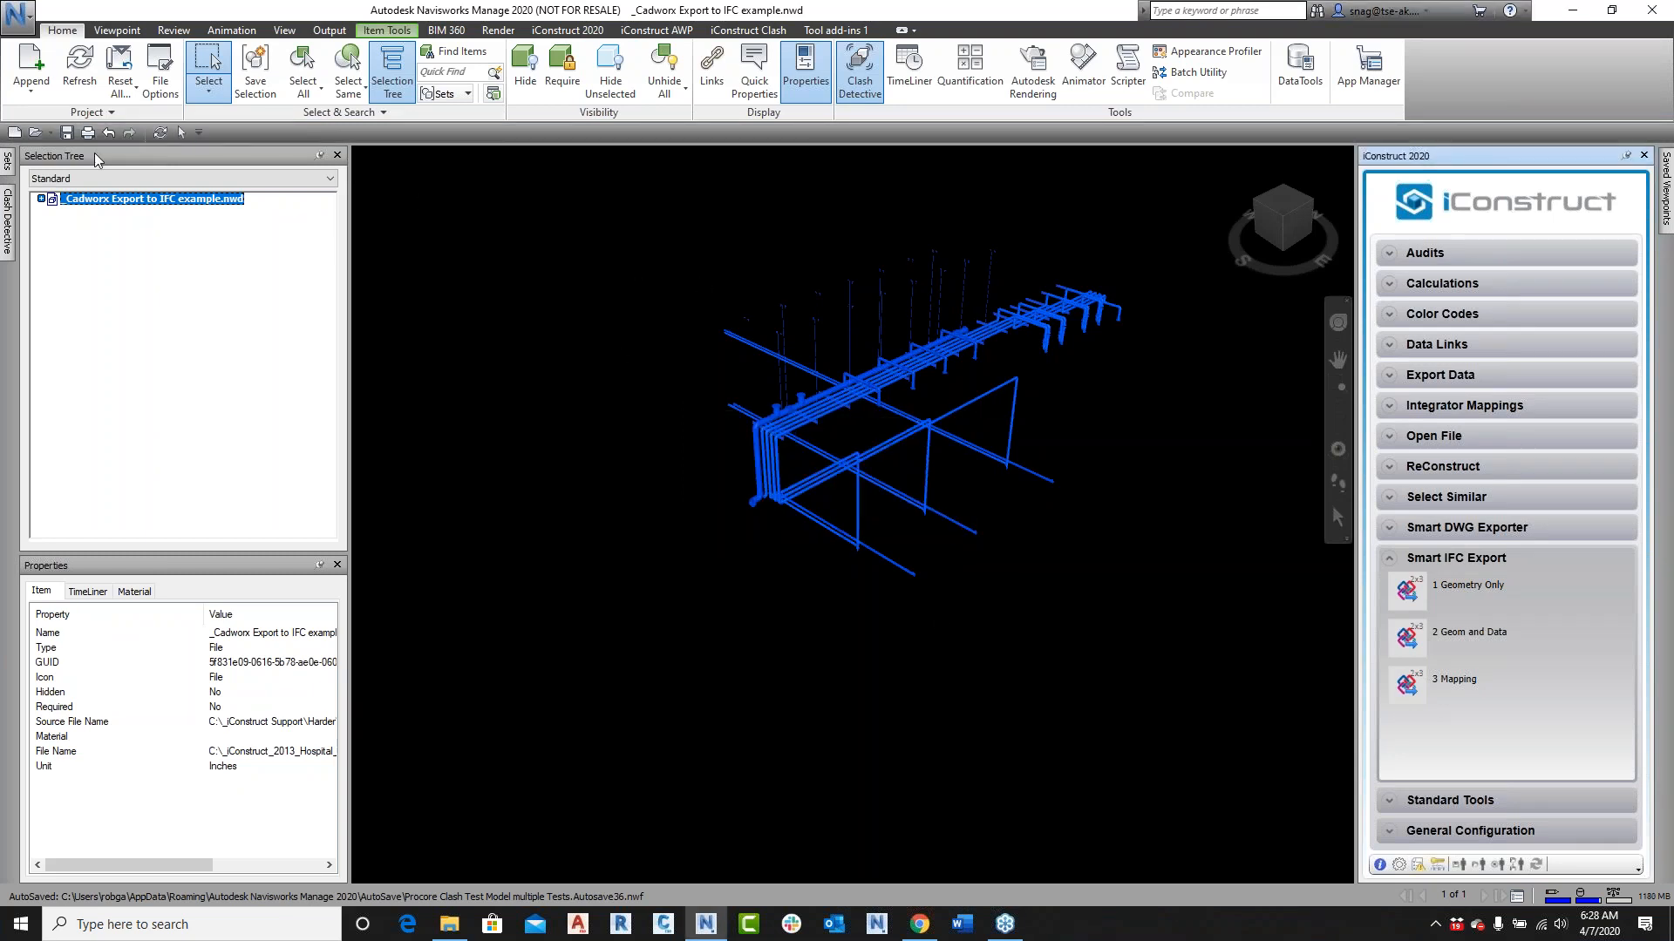
Step: Open IFC Export.ifc from the Desktop, with the file type filter set to IFC
left_click(35, 131)
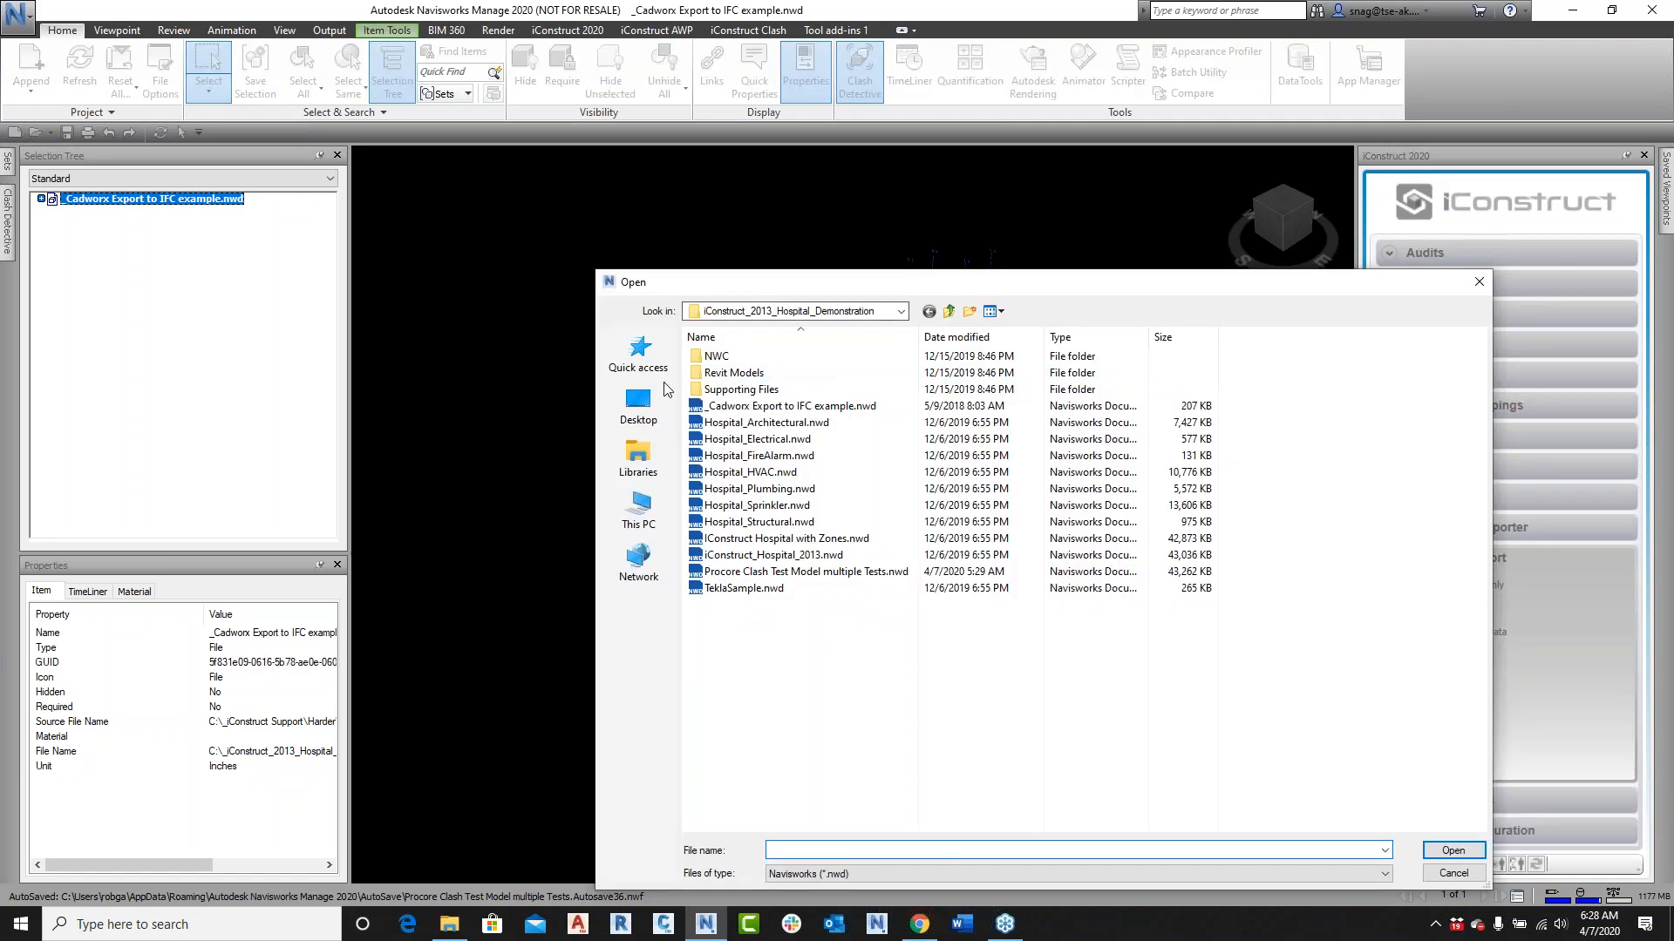
left_click(639, 408)
left_click(820, 874)
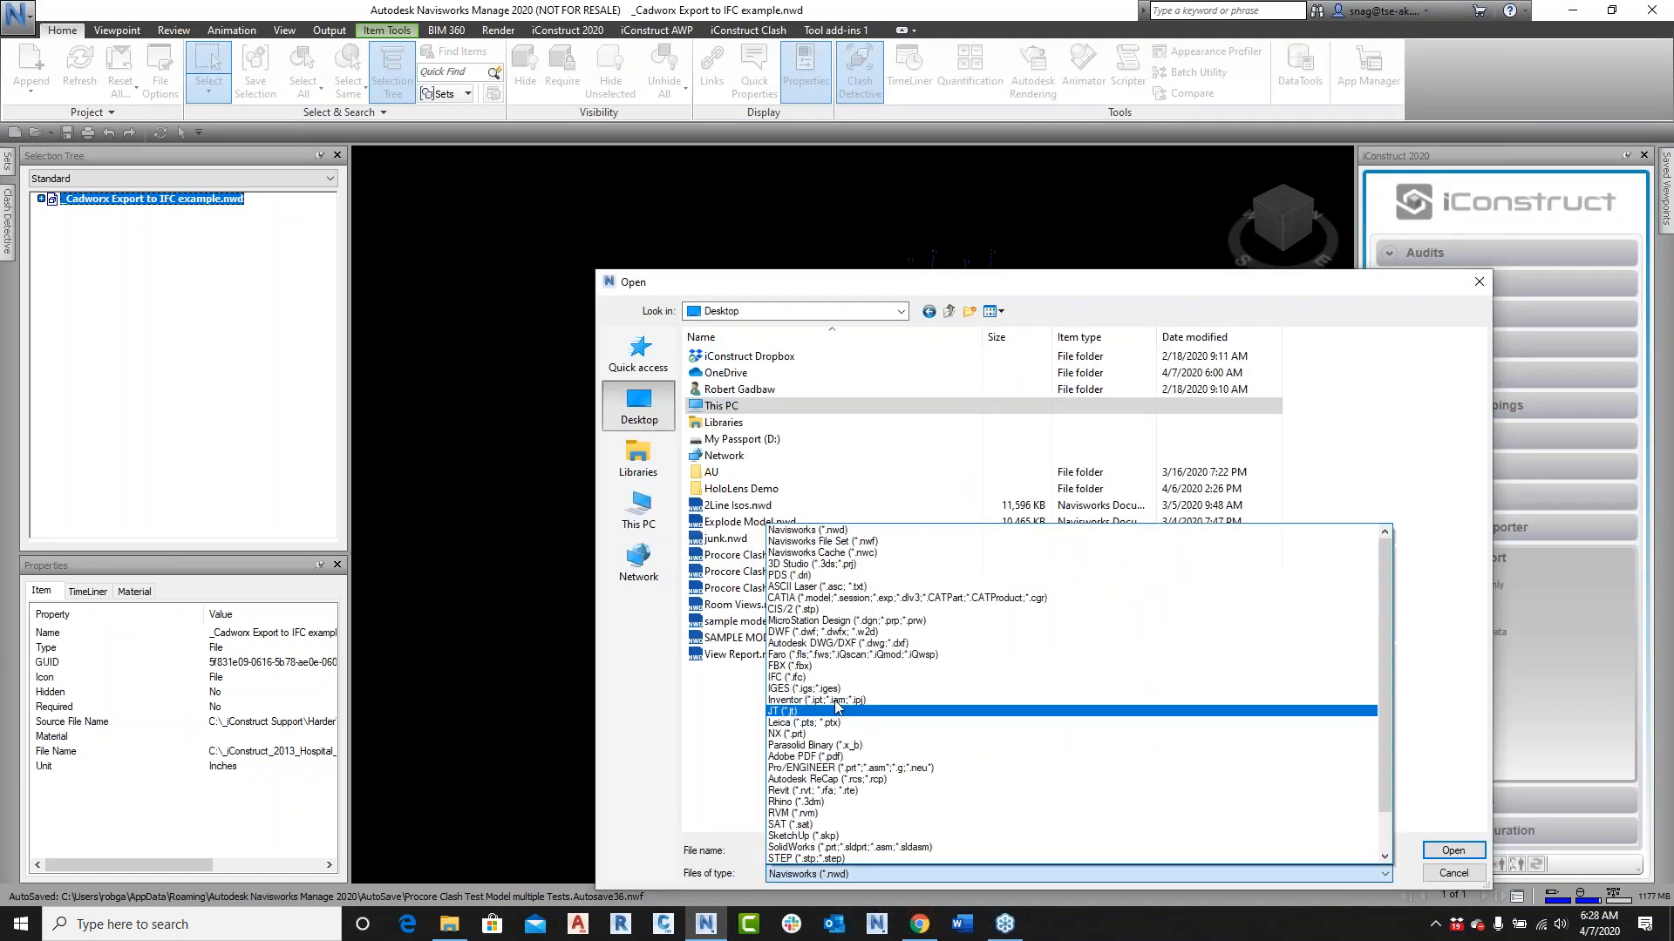
left_click(794, 678)
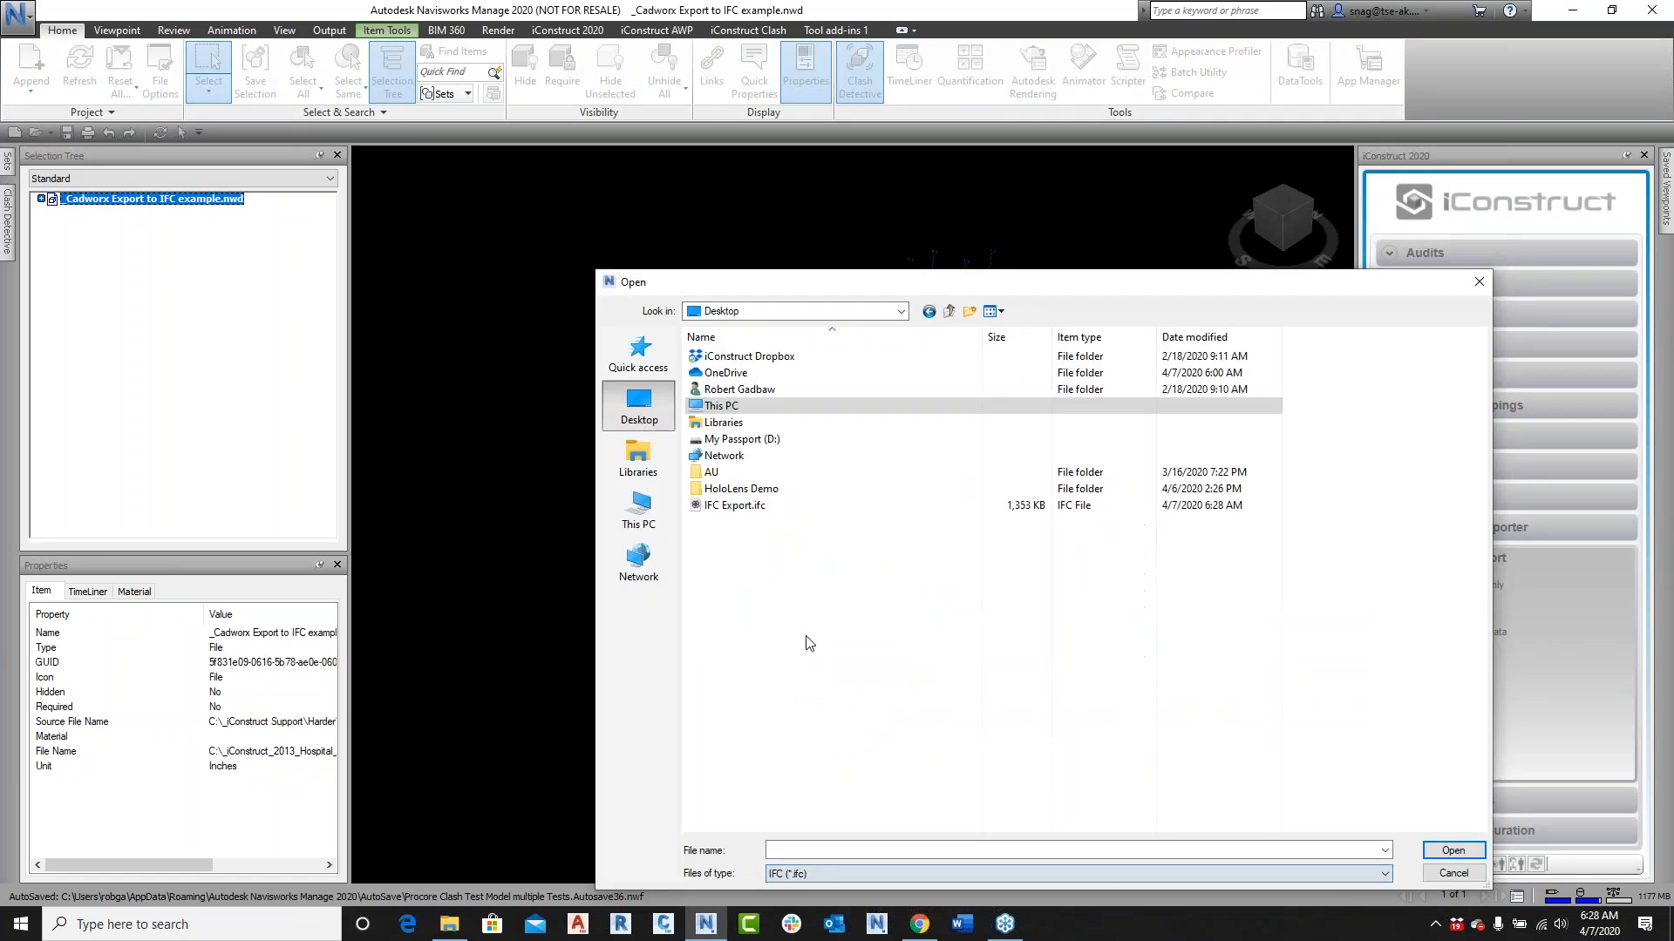
left_click(732, 506)
left_click(1453, 852)
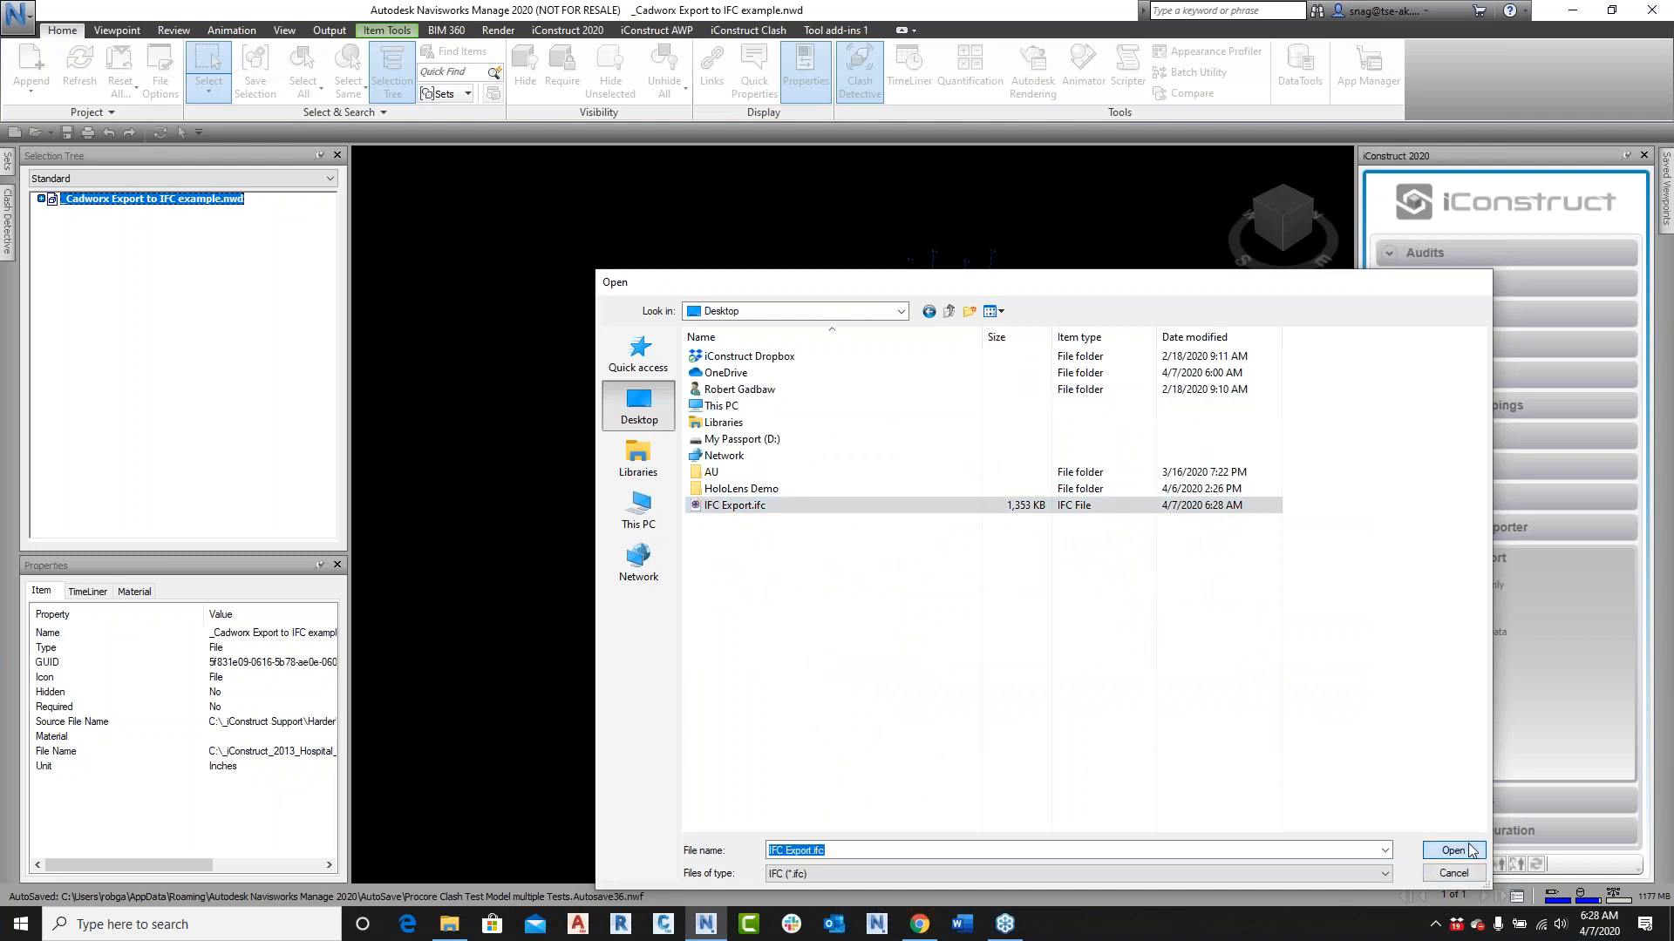
left_click(885, 524)
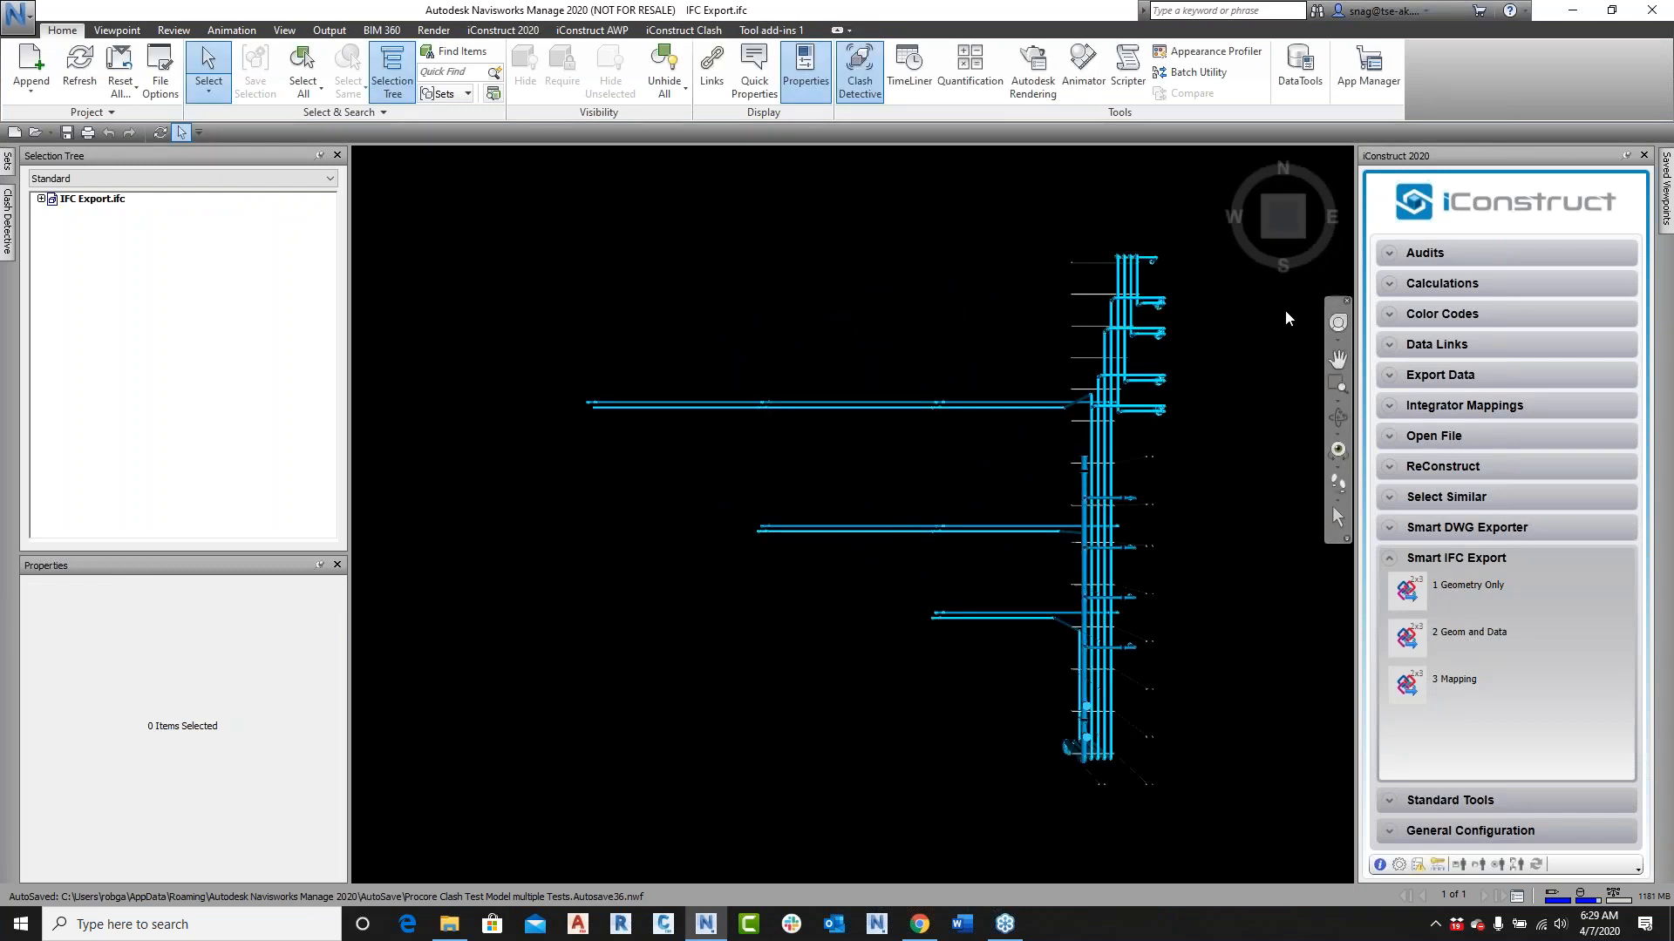
Step: Turn the imported piping to an isometric view and expand the model's hierarchy down to the components of Level 0
left_click(1228, 158)
middle_click_drag(993, 582, 1011, 699)
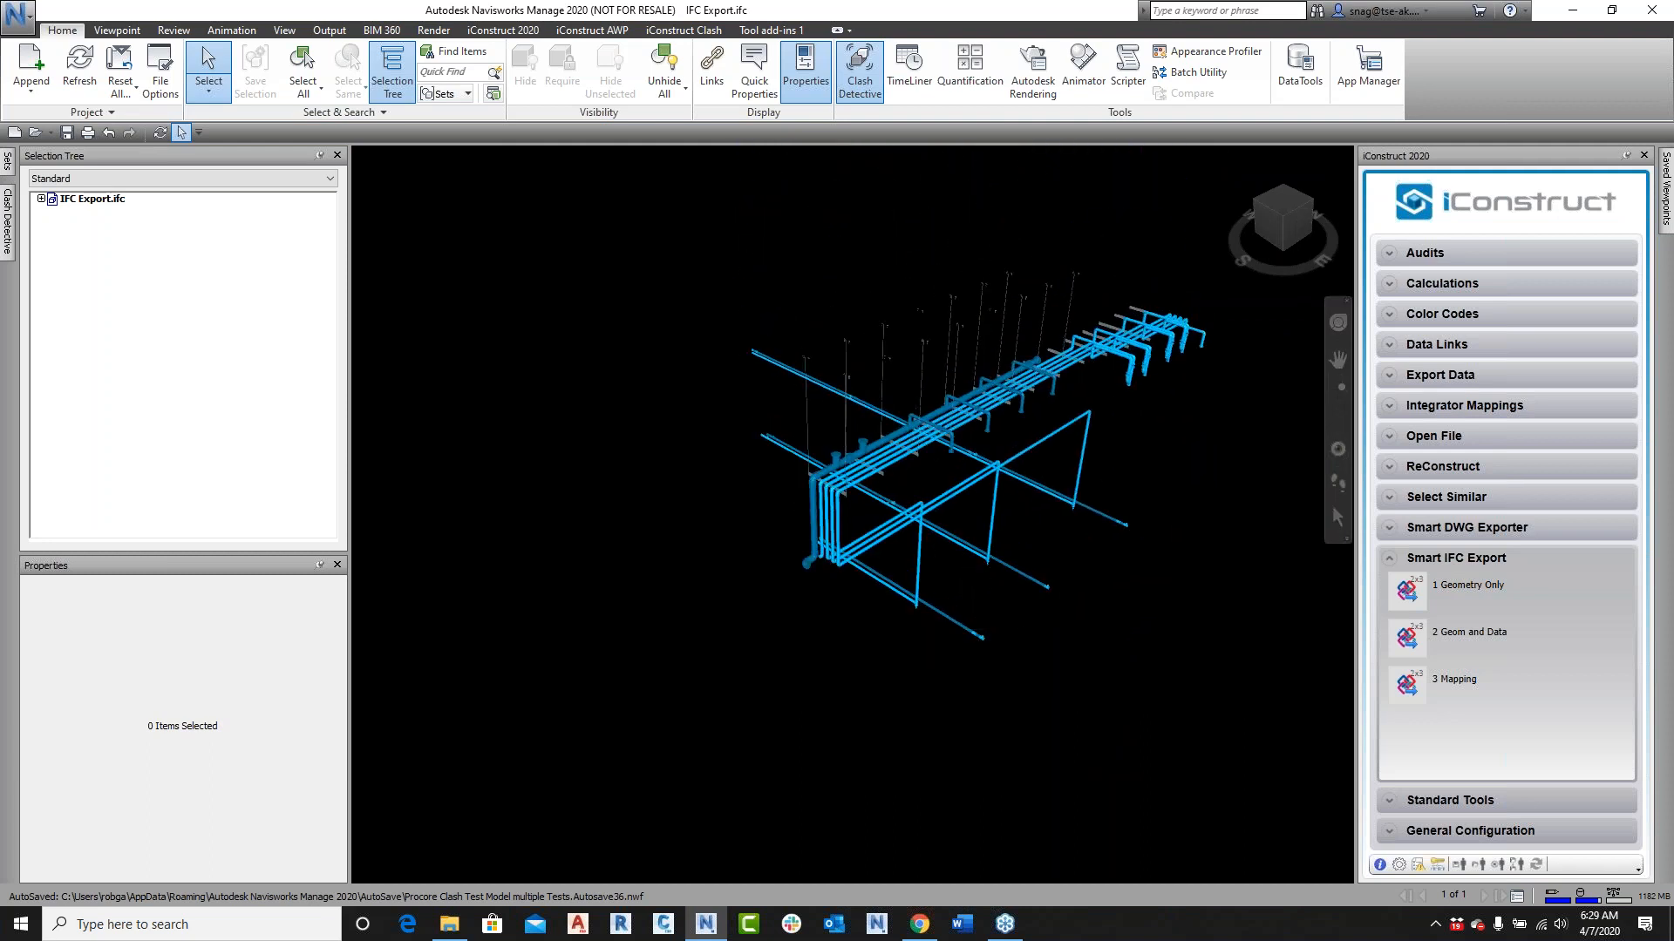
scroll(840, 497, "up", 4)
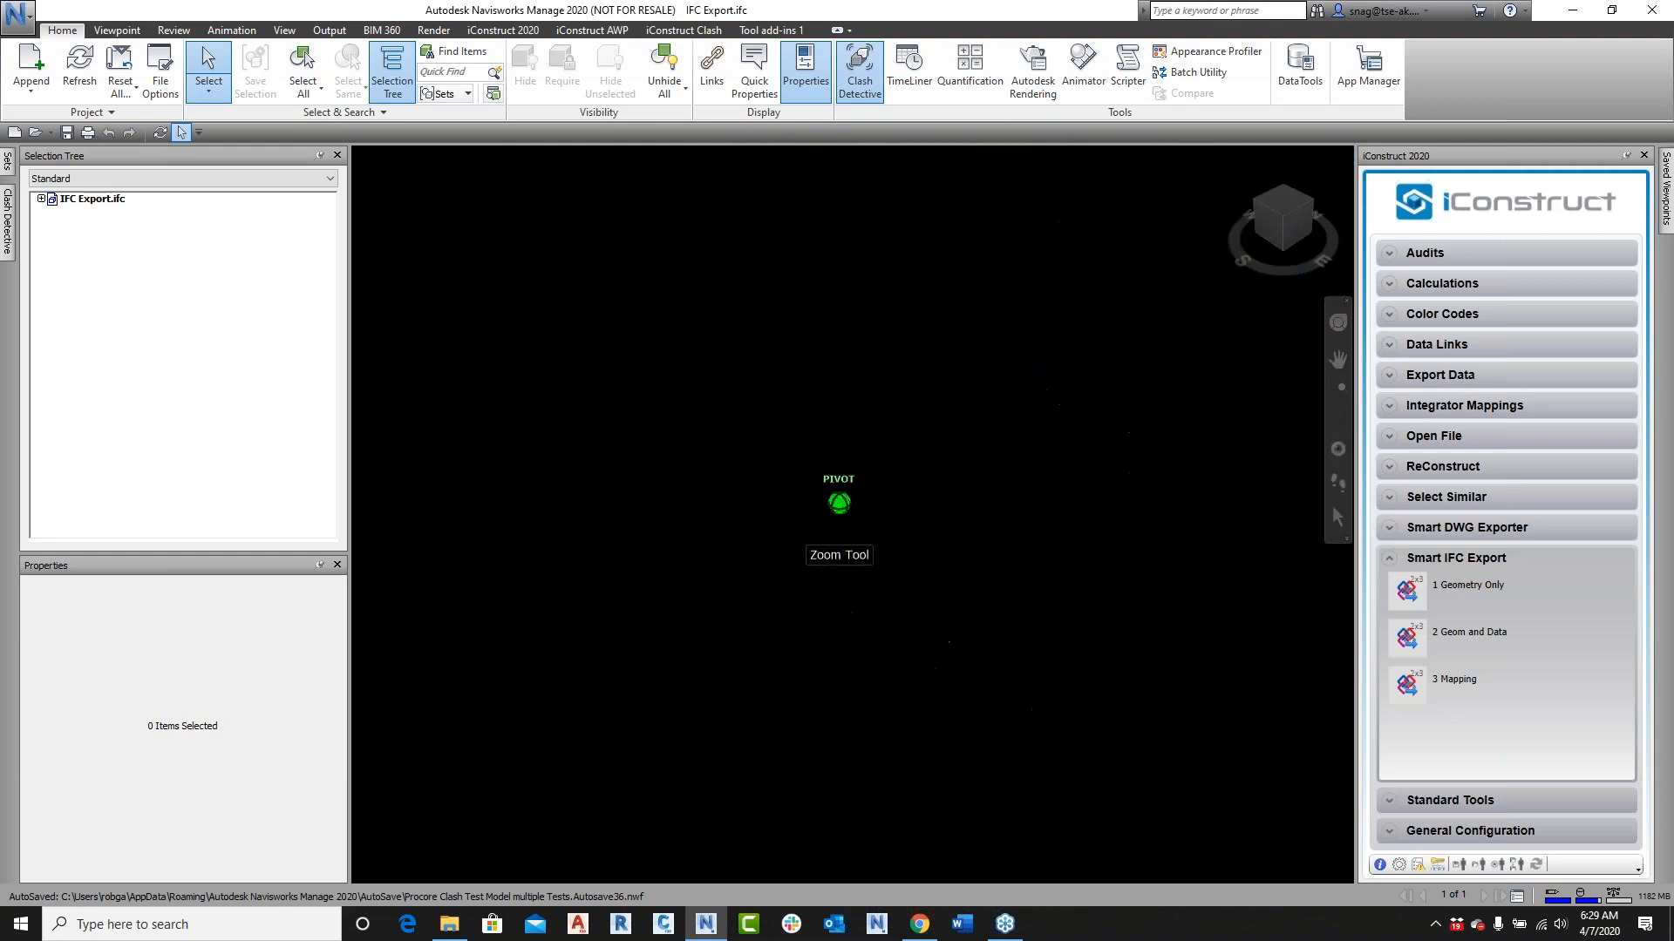
left_click(41, 199)
left_click(55, 213)
left_click(69, 227)
left_click(83, 240)
left_click(97, 255)
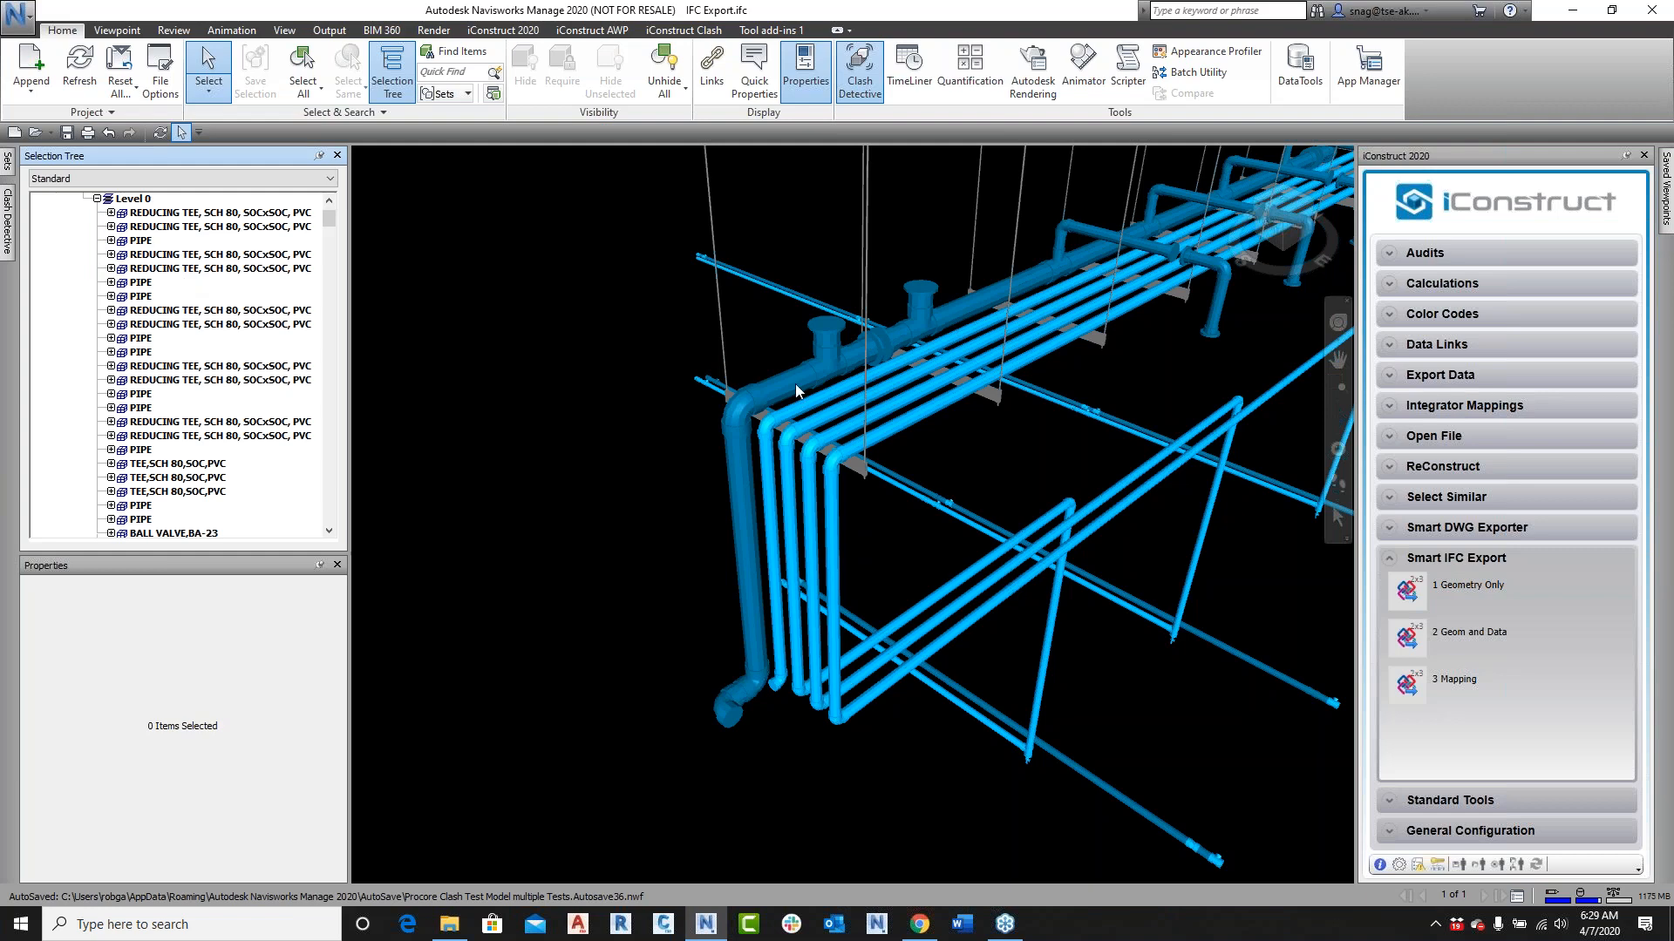
Step: Look through the components under Level 0, examine the CADWorx properties of the first pipe's Body, and clear the selection
scroll(170, 406, "down", 5)
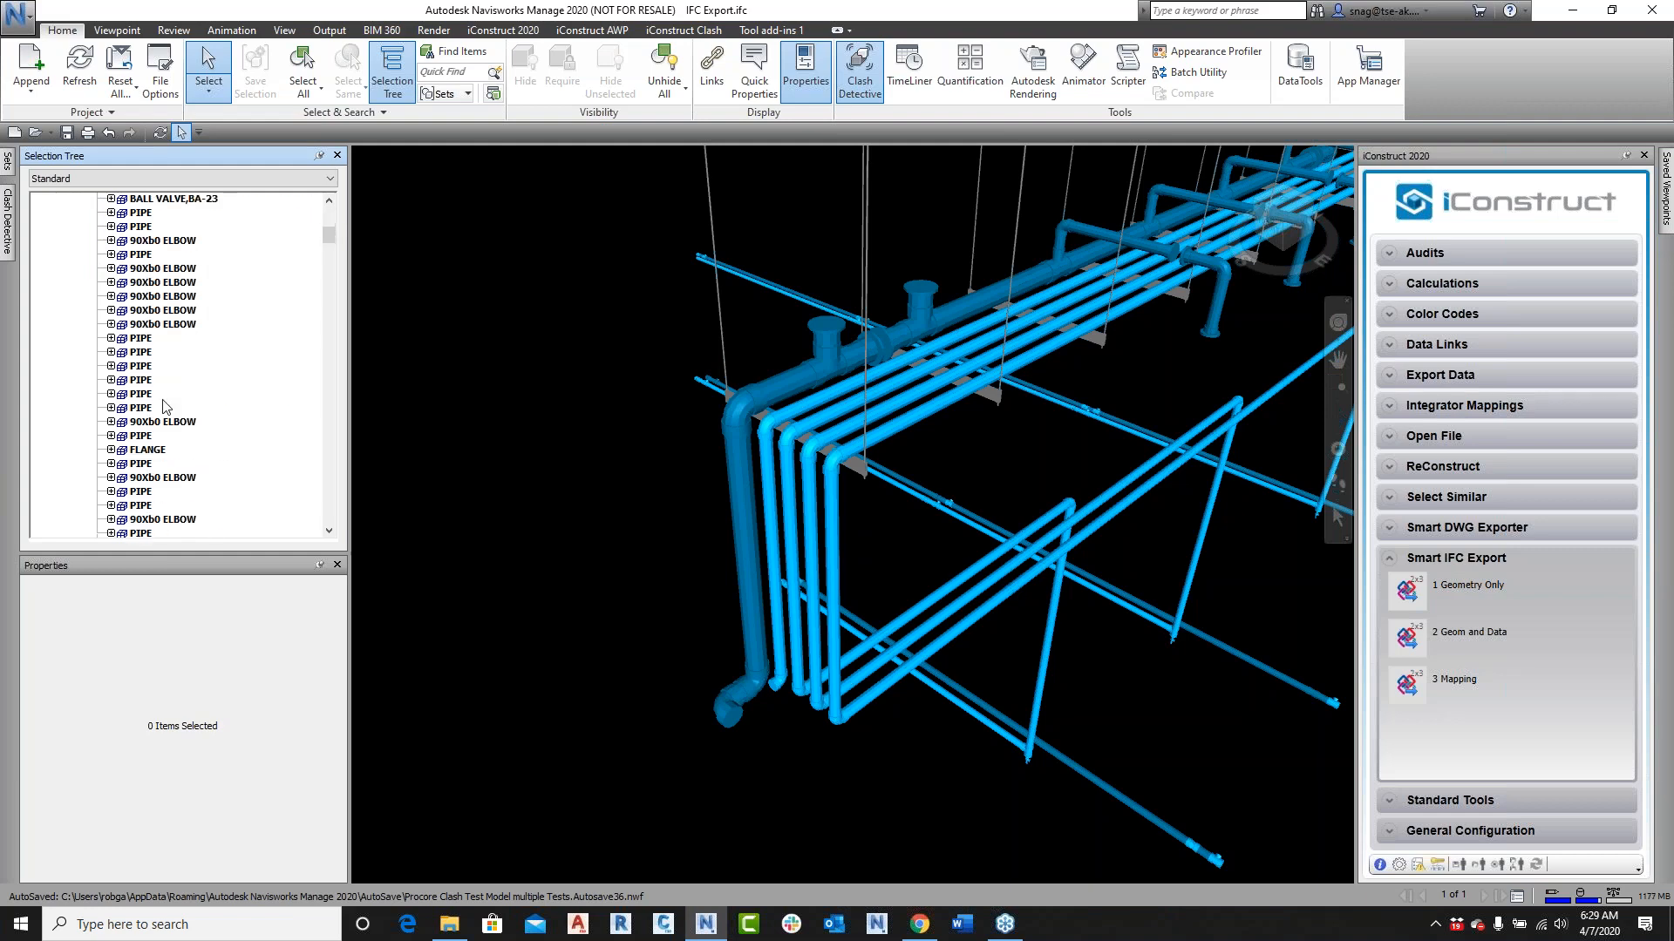
scroll(174, 408, "down", 2)
scroll(185, 407, "down", 3)
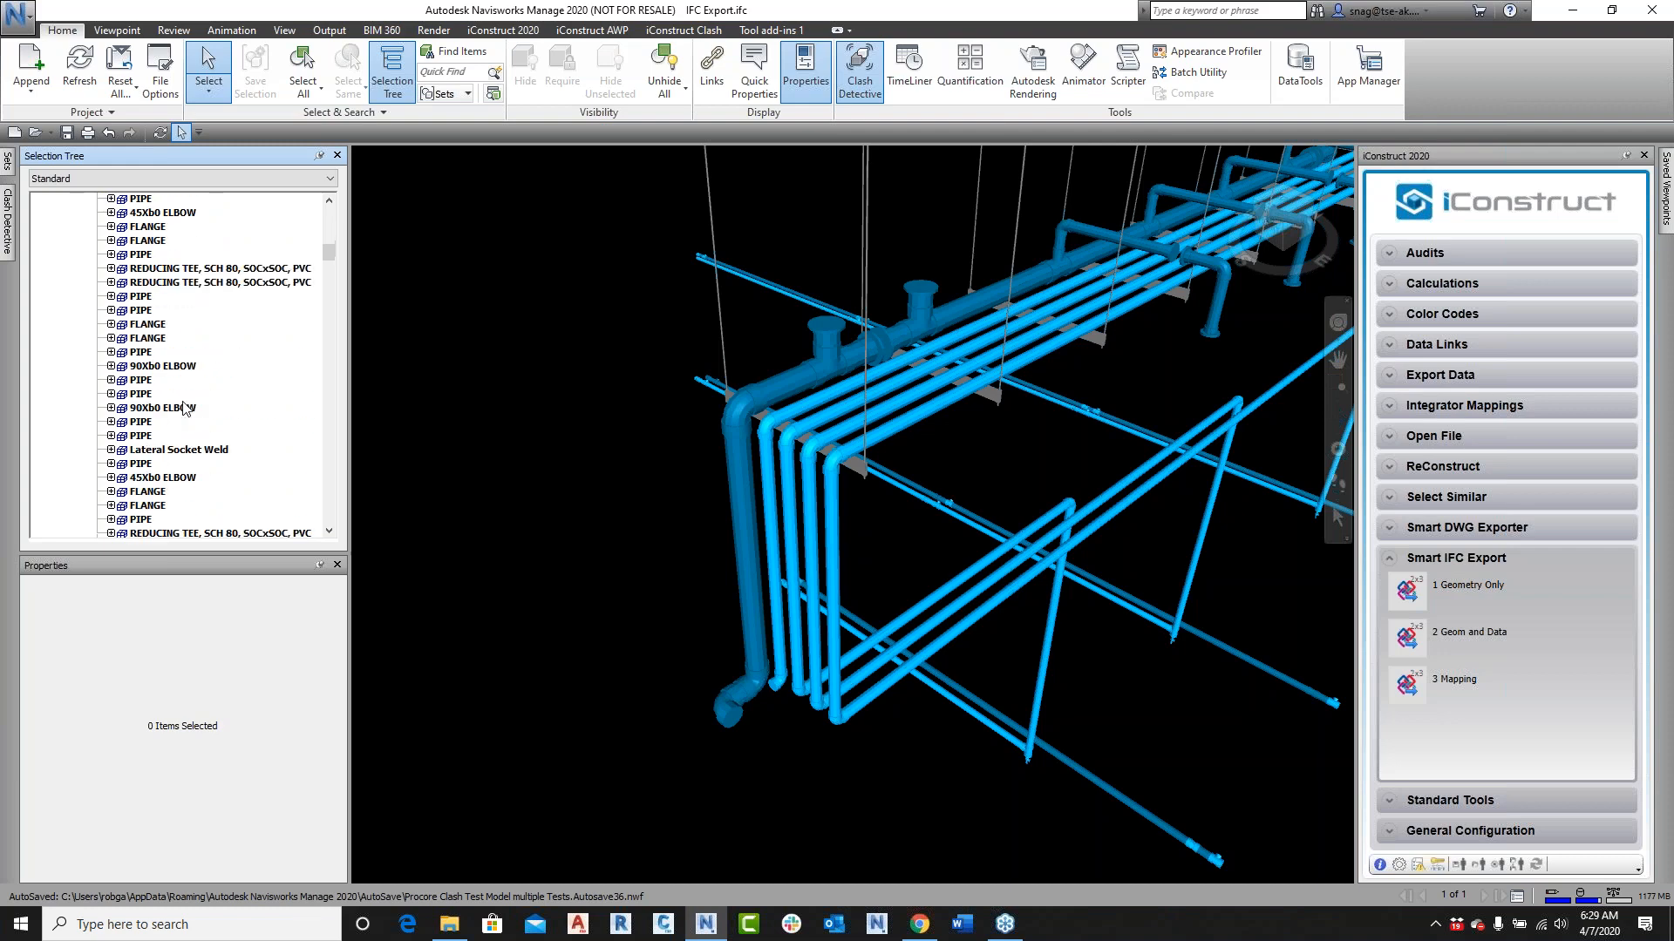
scroll(185, 407, "down", 6)
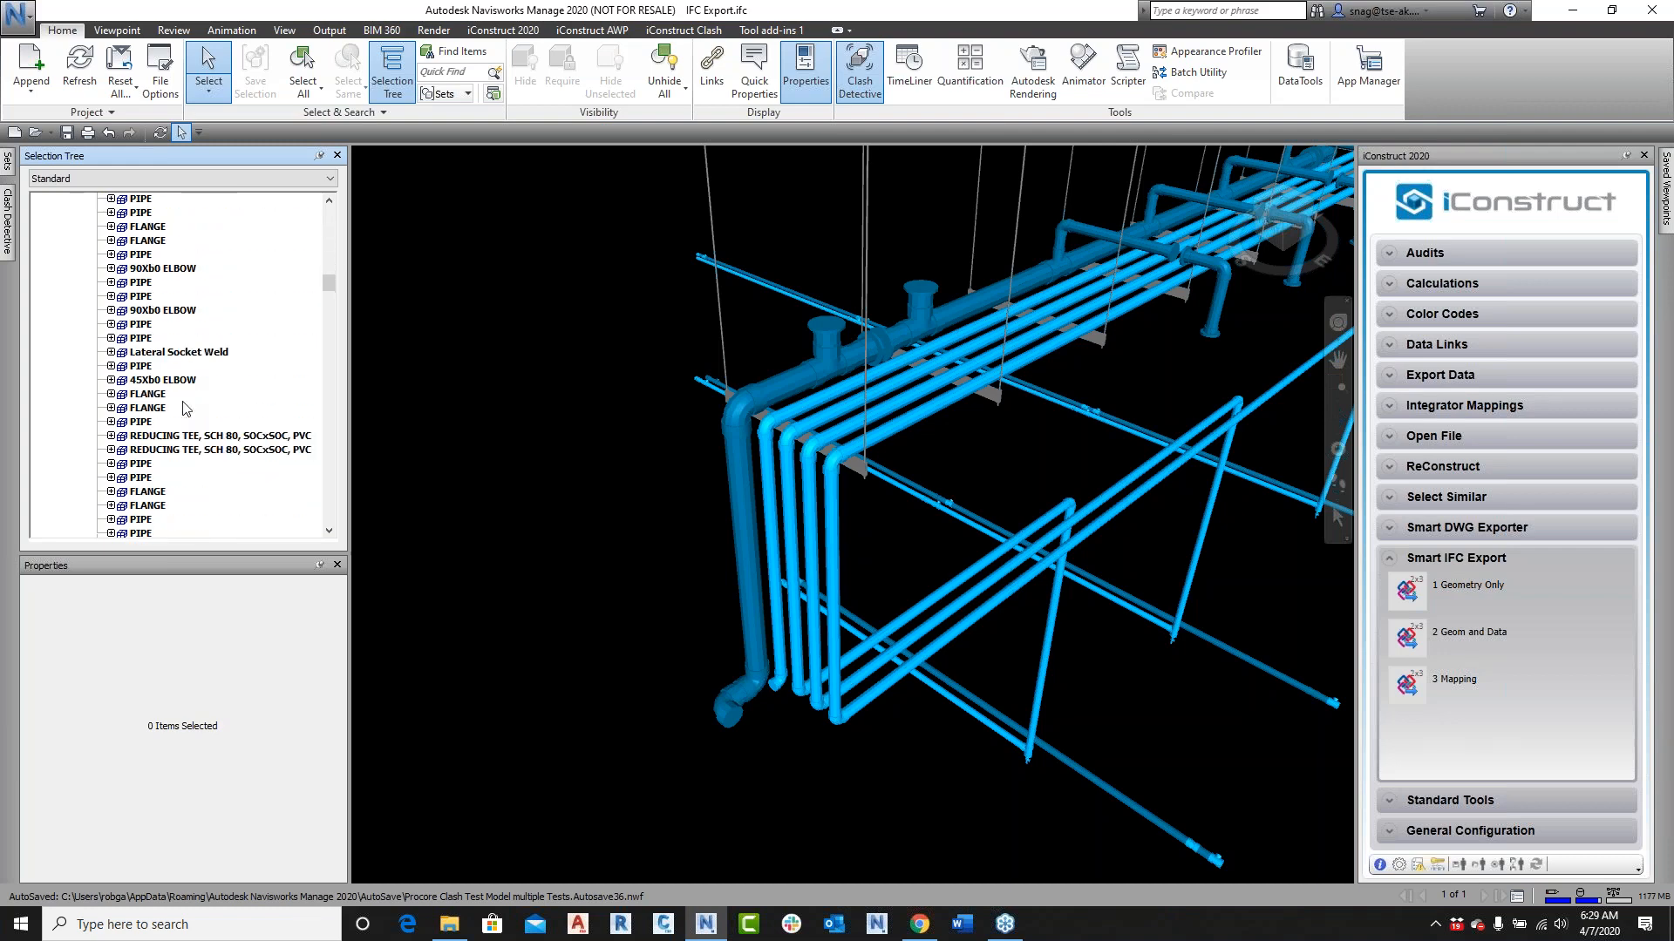
scroll(191, 410, "down", 6)
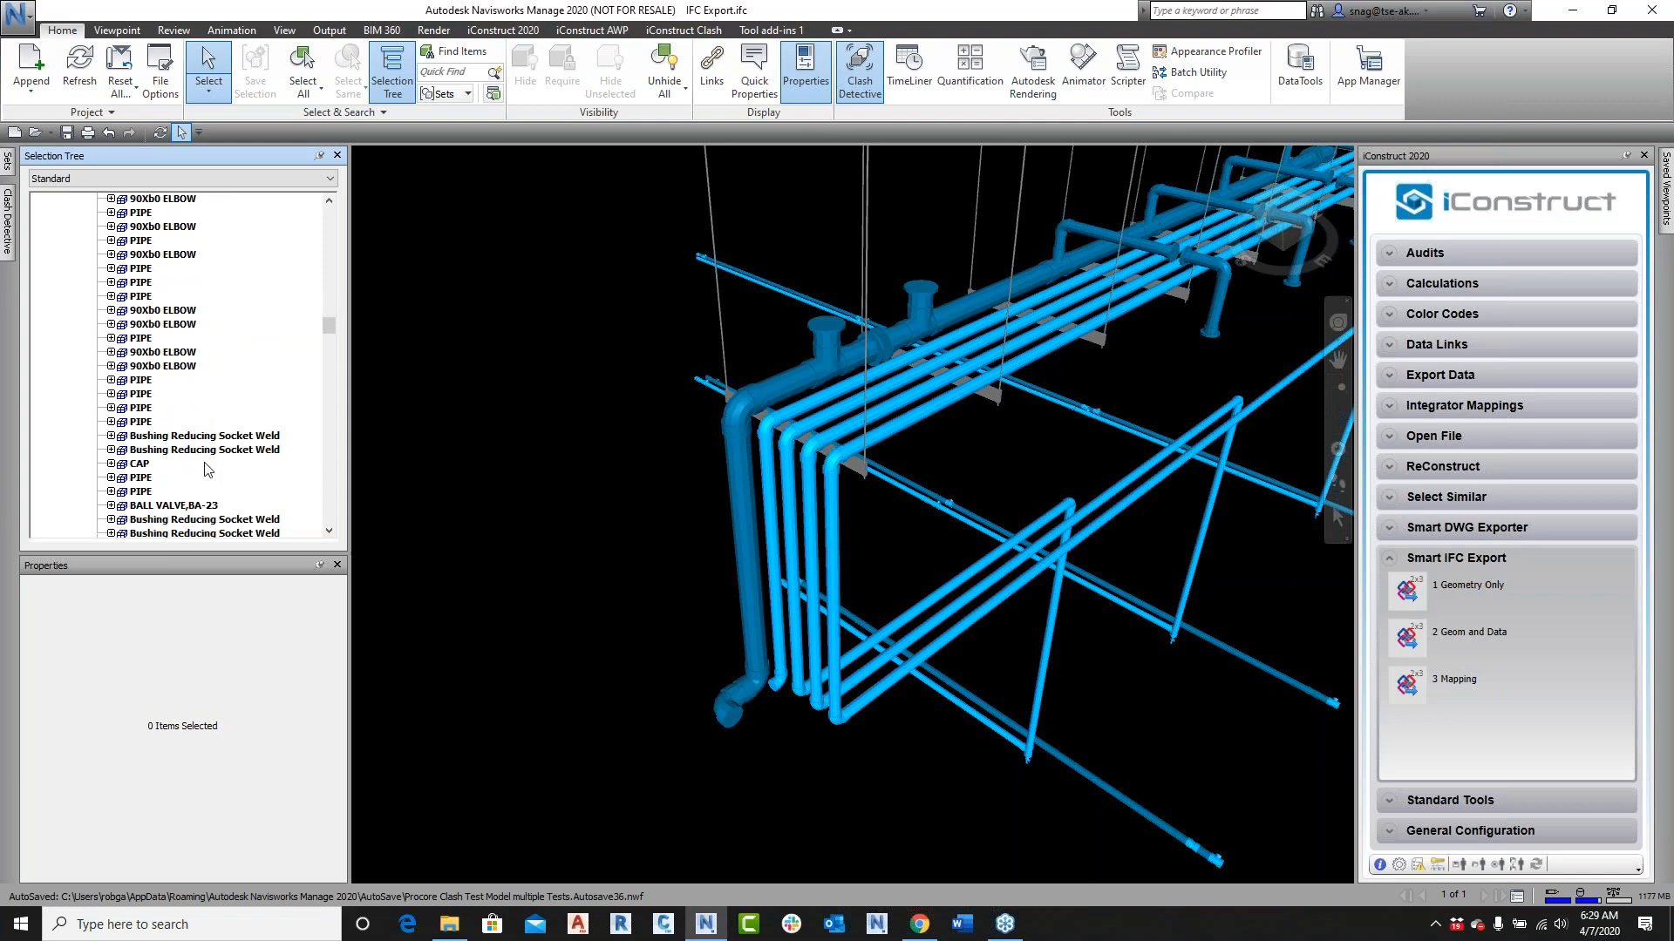
left_click_drag(338, 318, 335, 212)
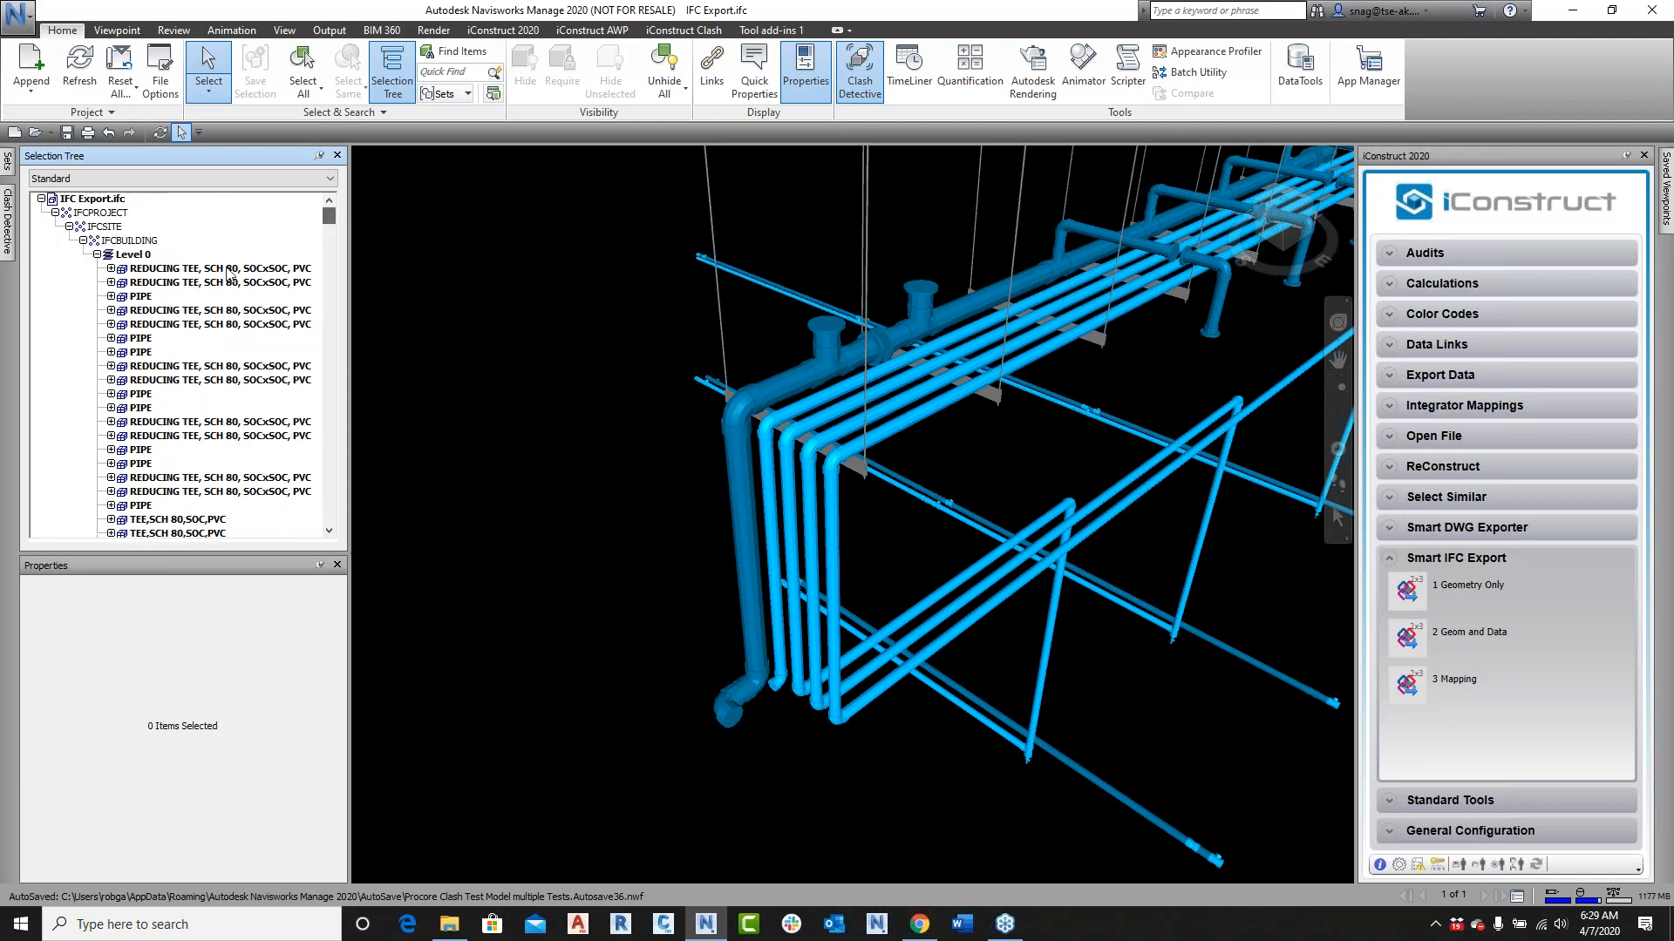
left_click(111, 296)
left_click(155, 310)
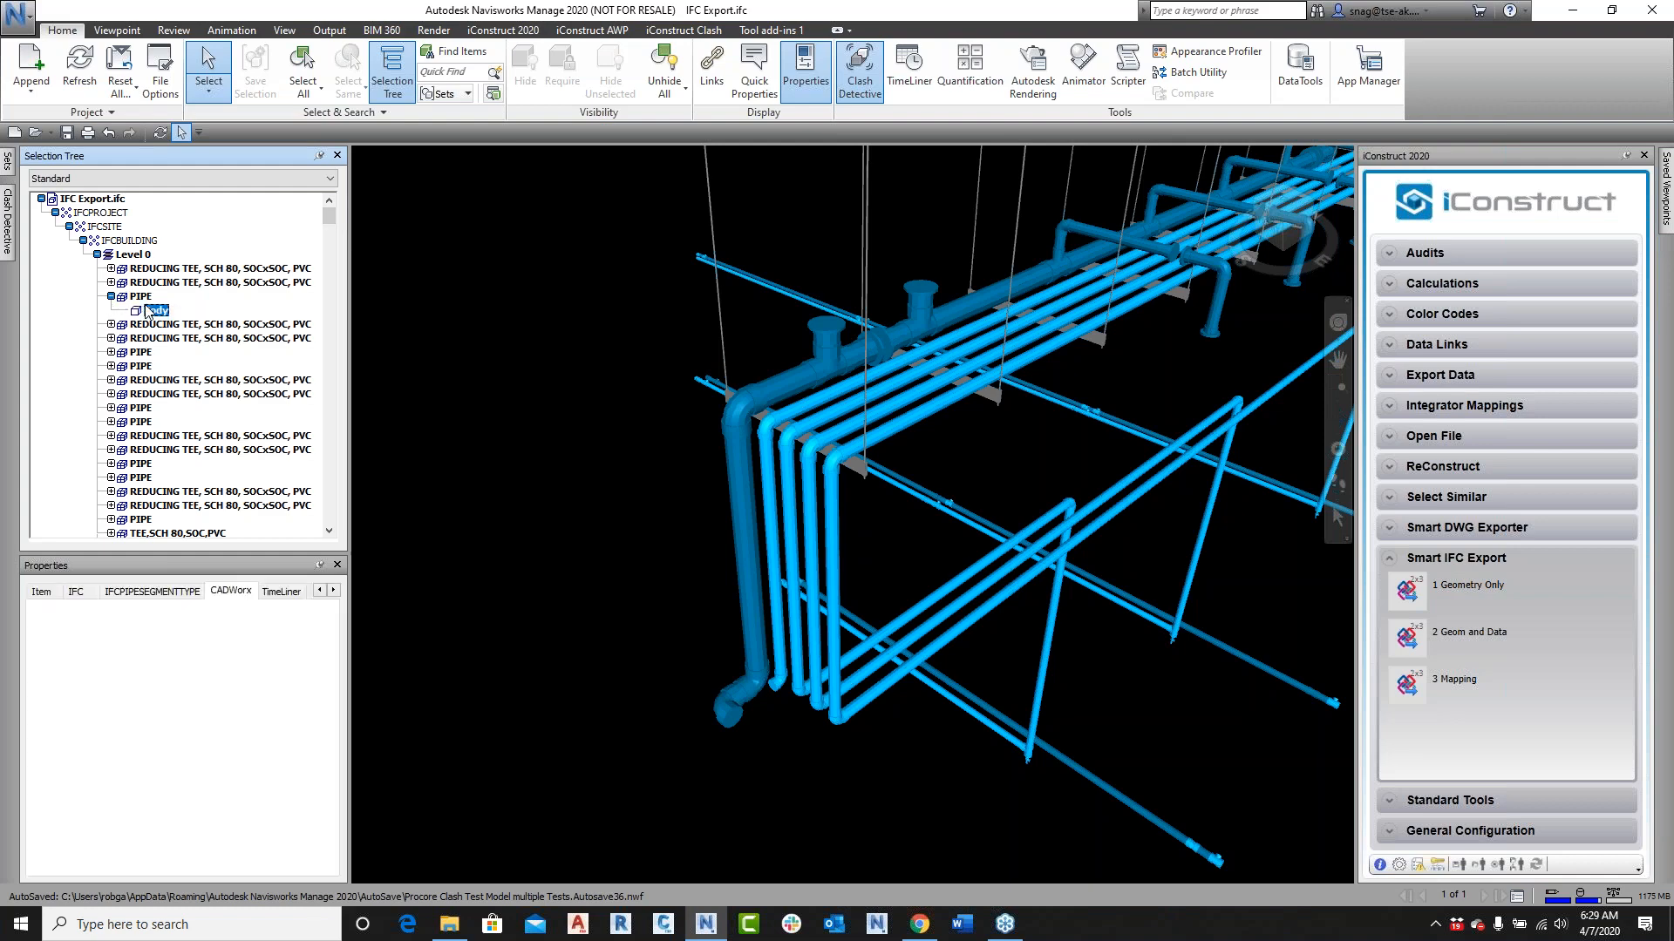
left_click(232, 591)
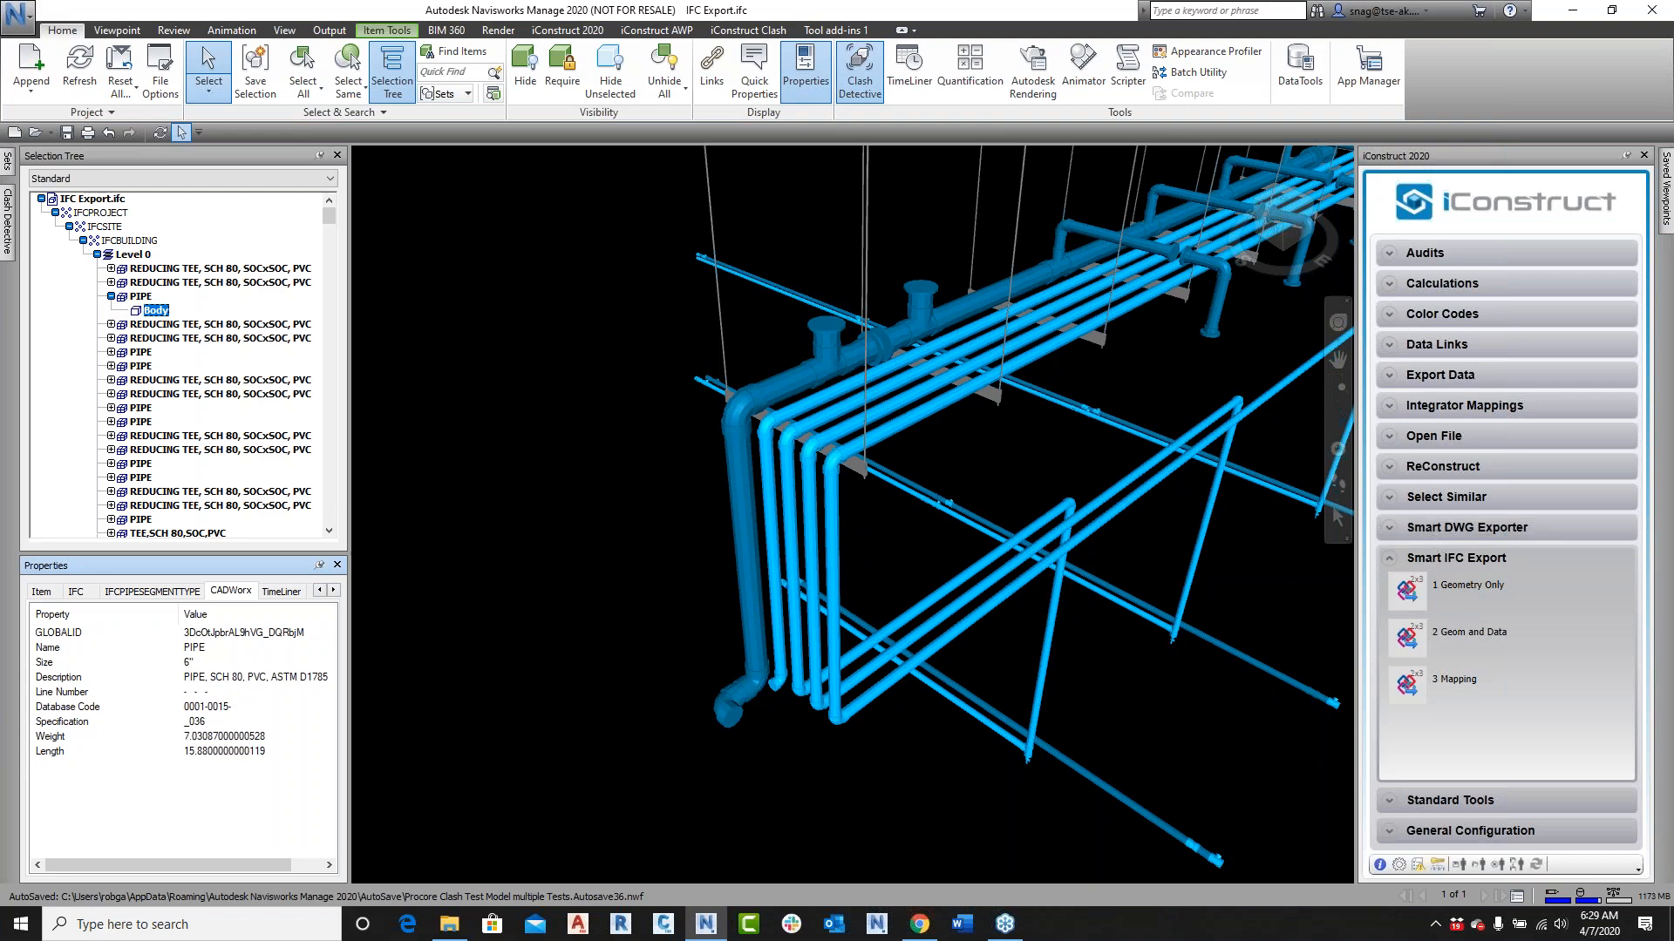
left_click(1118, 410)
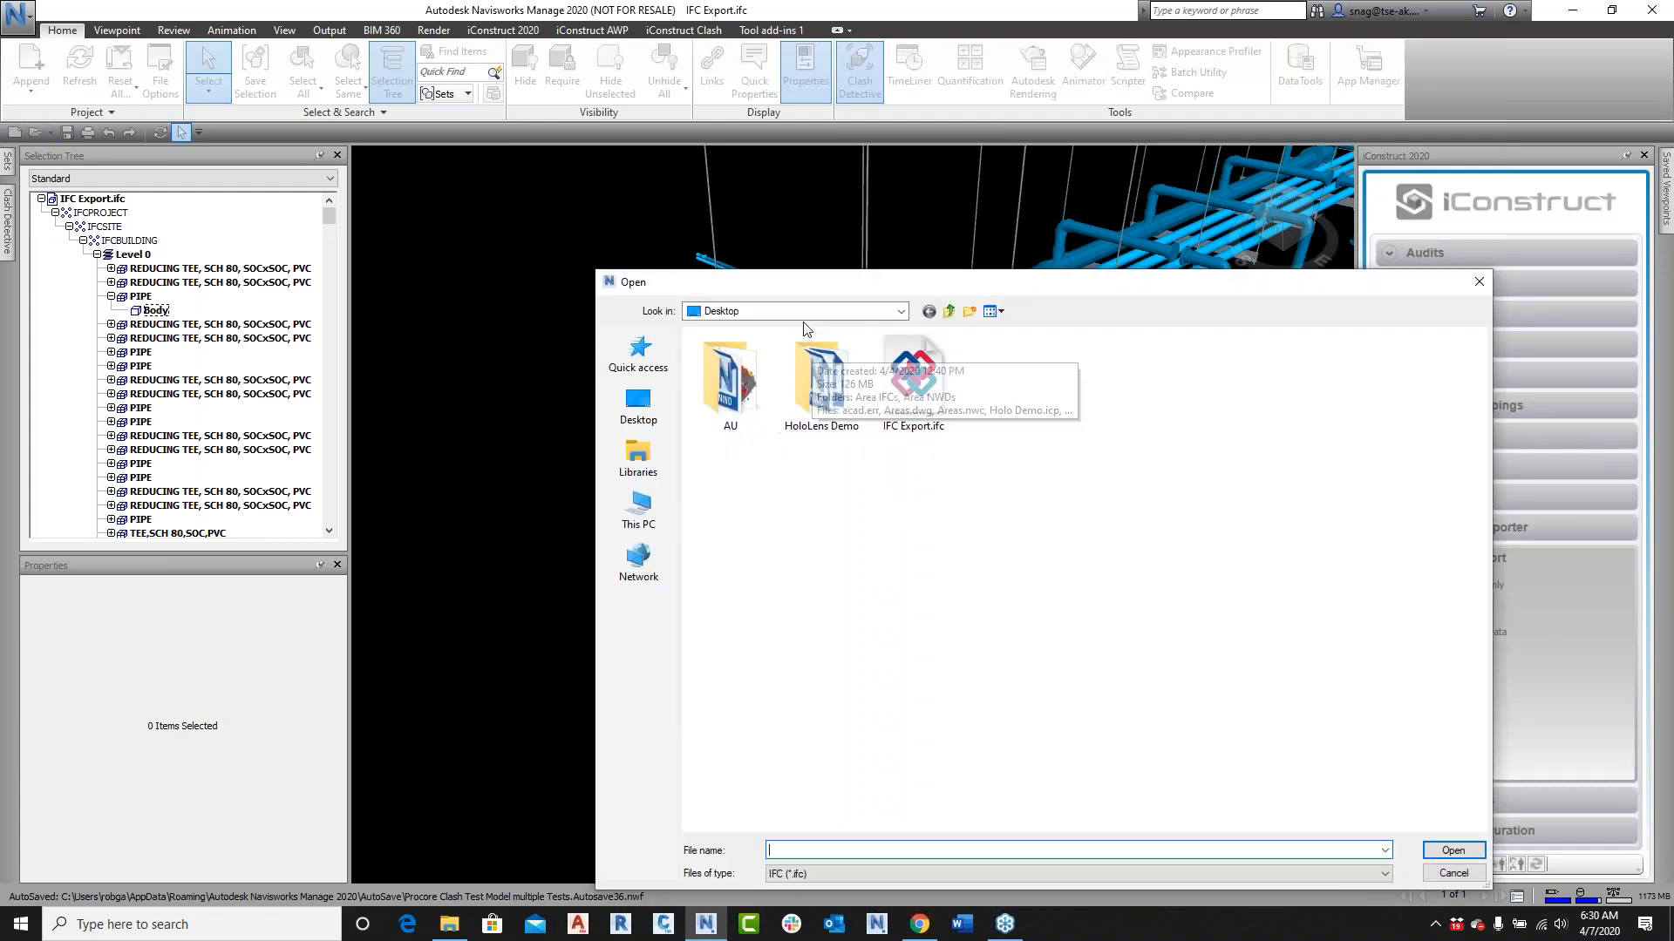
Step: Open the Navisworks file 1 AU Original File.nwd from the AU folder on the Desktop
left_click(806, 873)
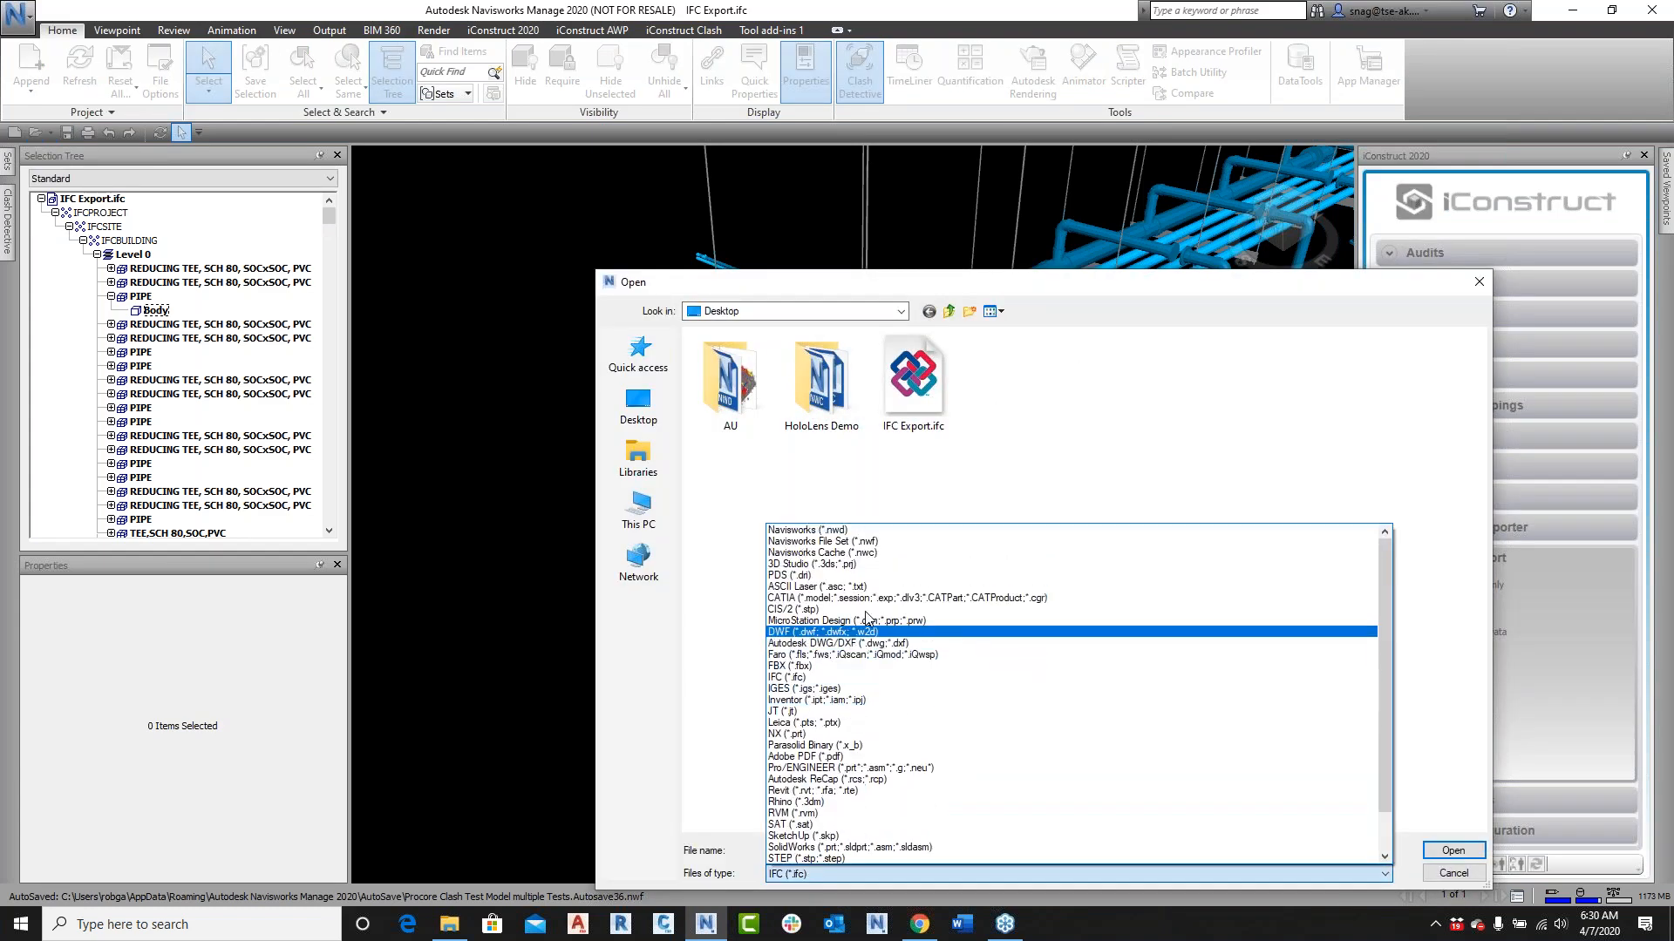
left_click(835, 531)
left_click(797, 312)
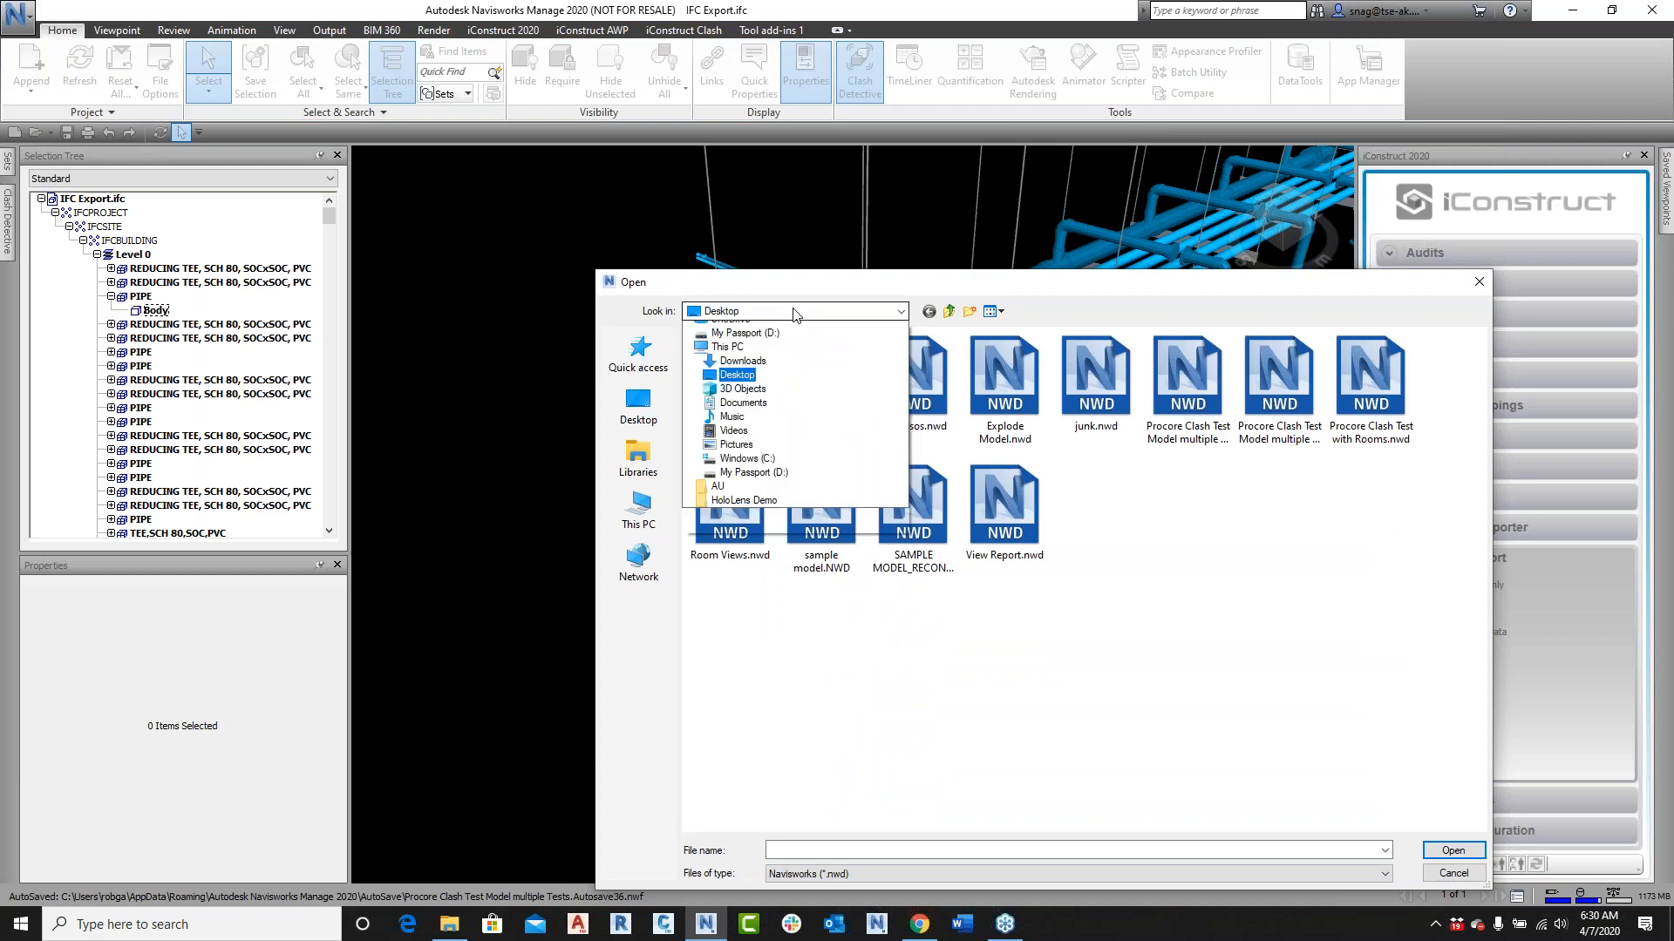
left_click(759, 552)
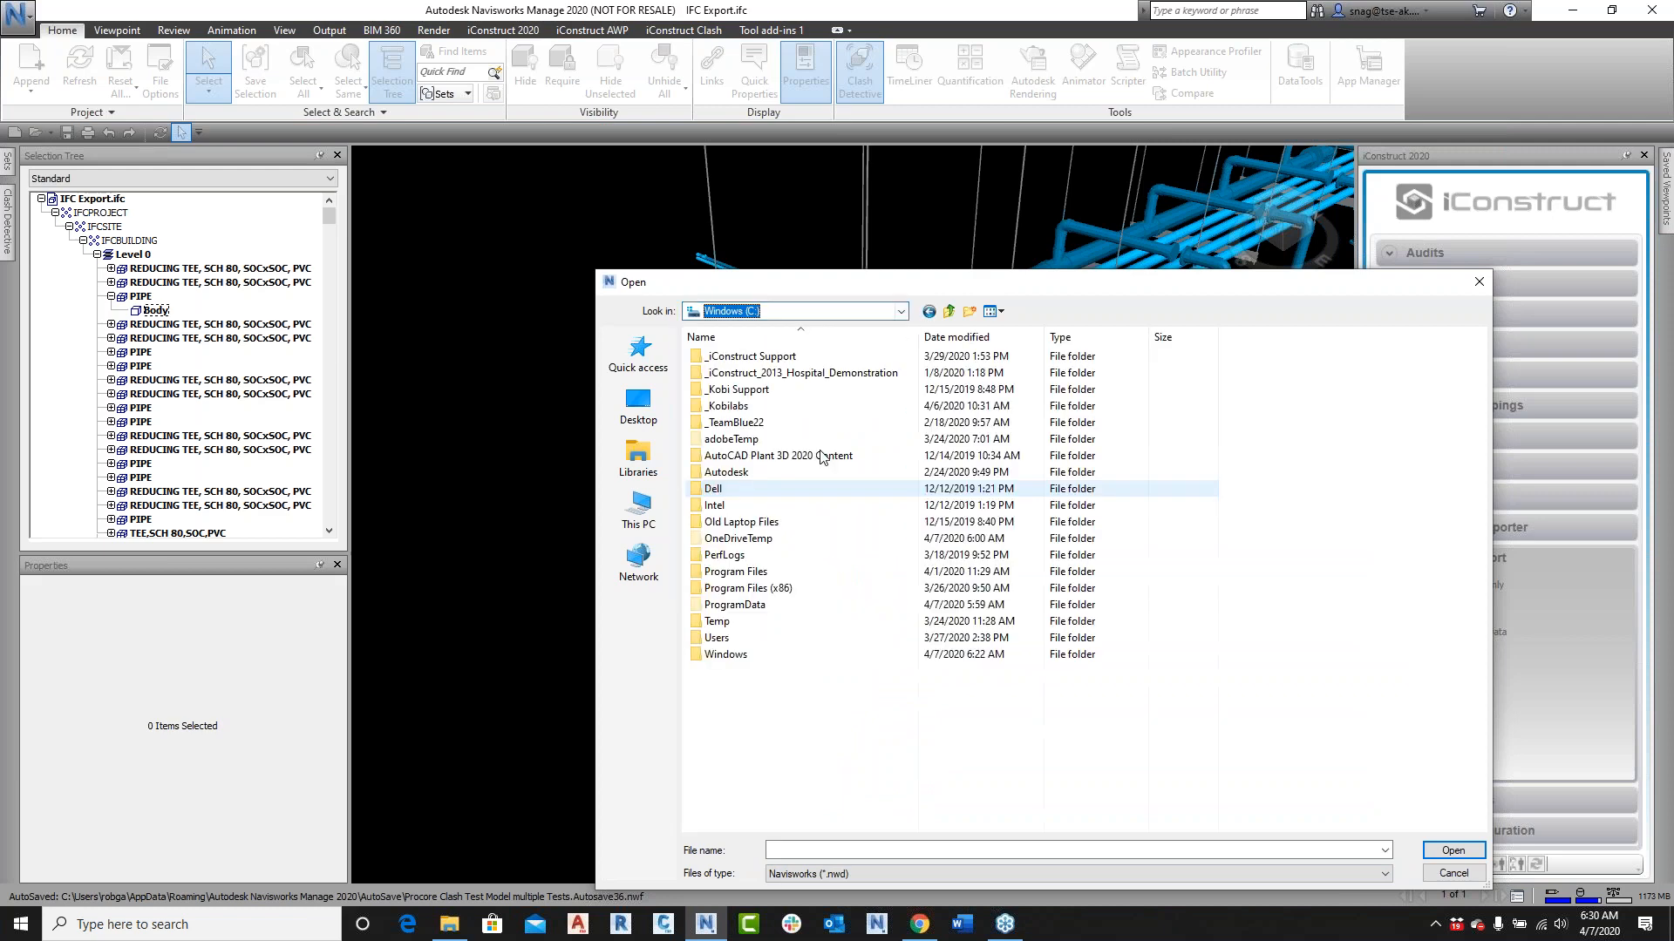
double_click(773, 359)
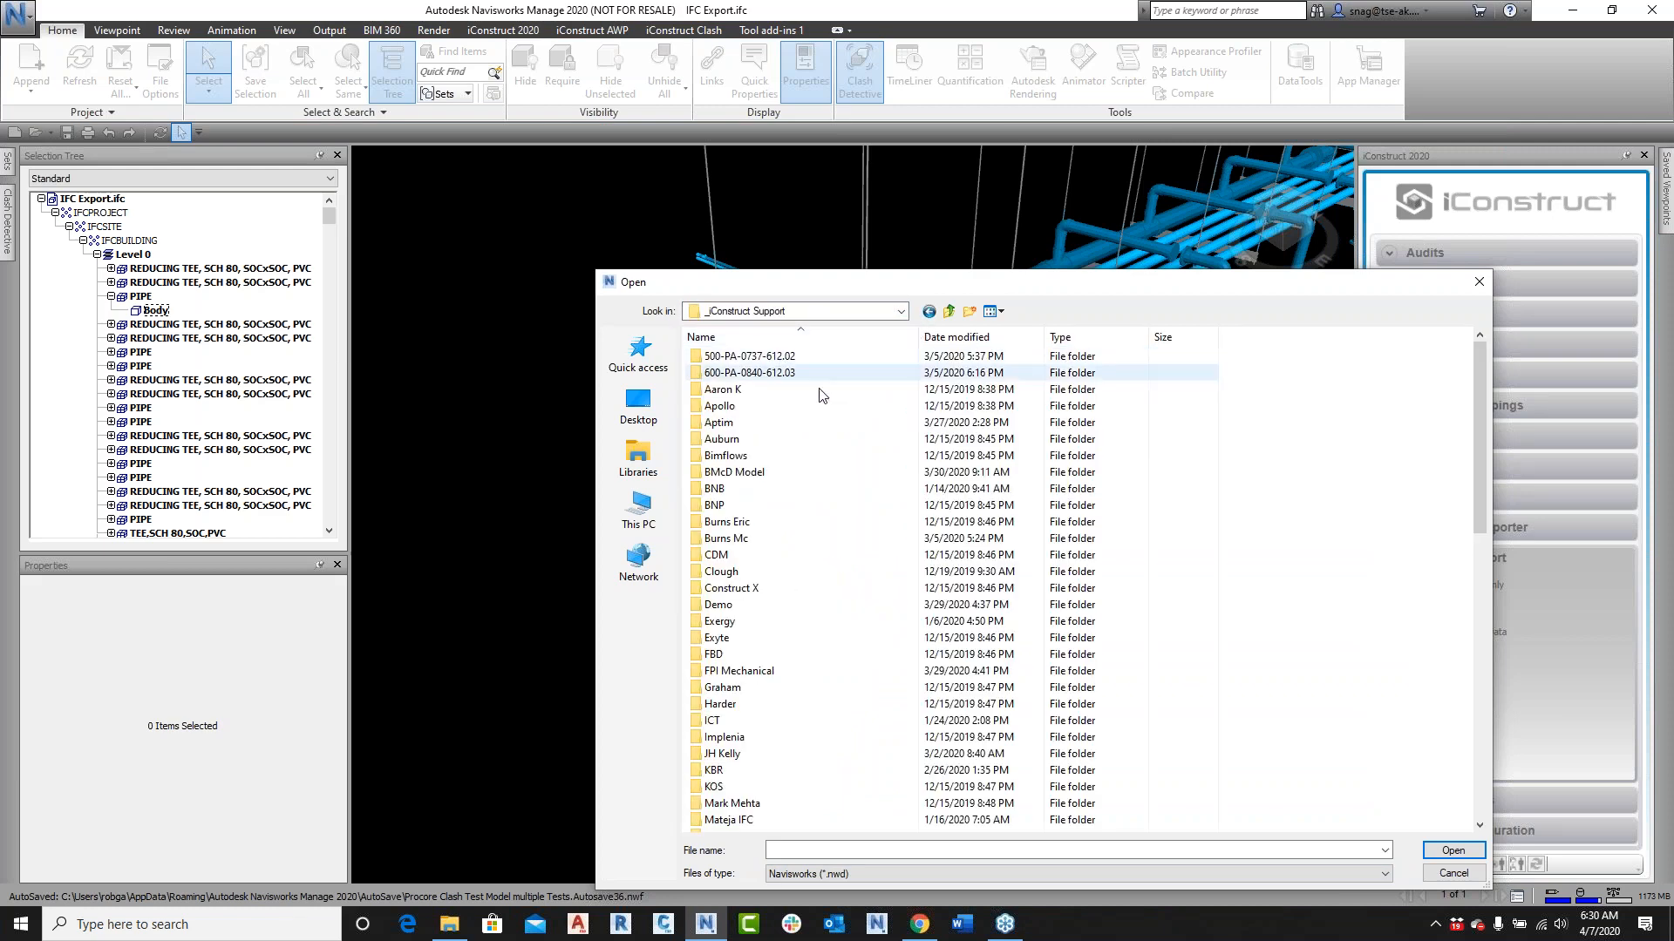
left_click(659, 403)
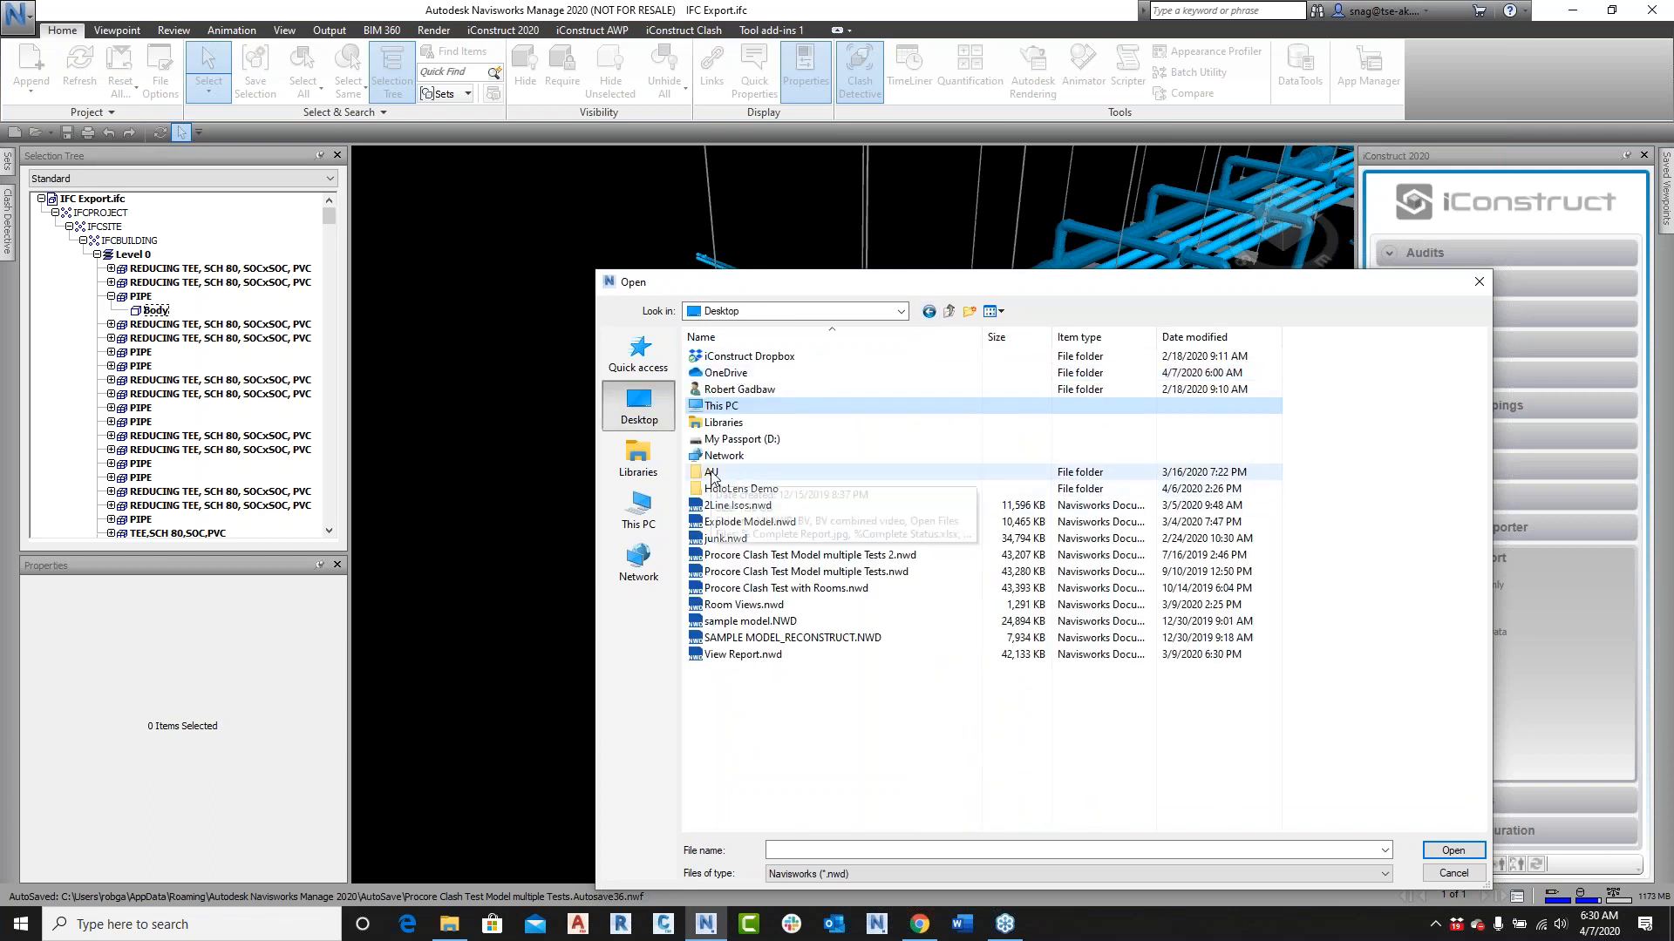
double_click(736, 471)
left_click(736, 425)
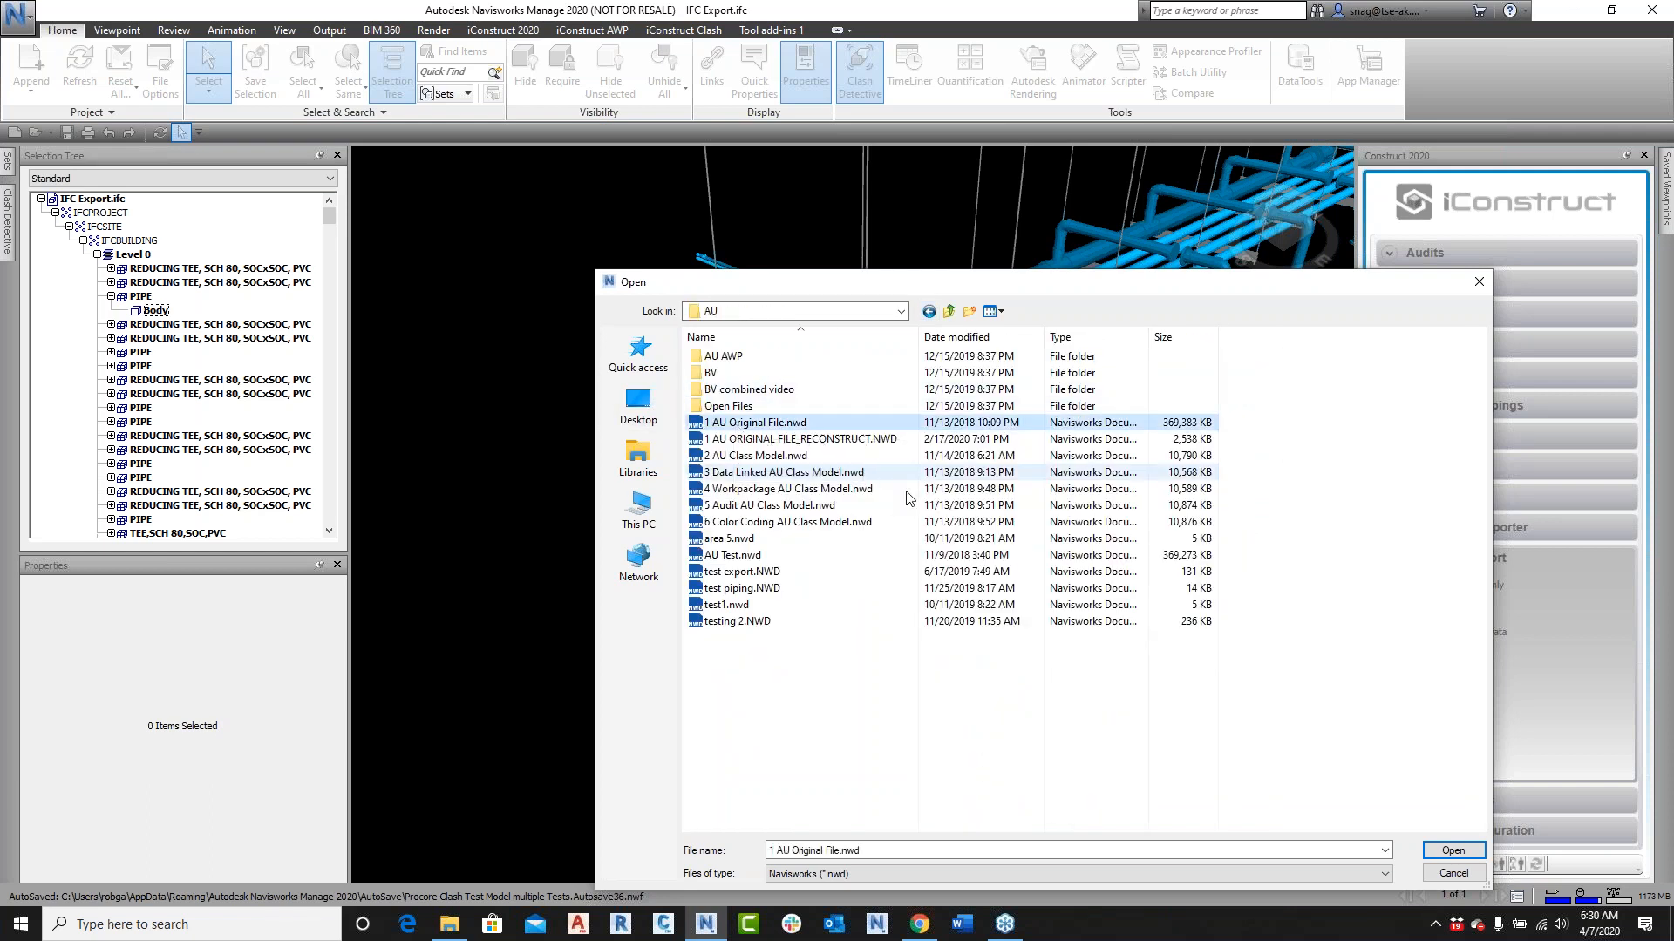
left_click(1451, 851)
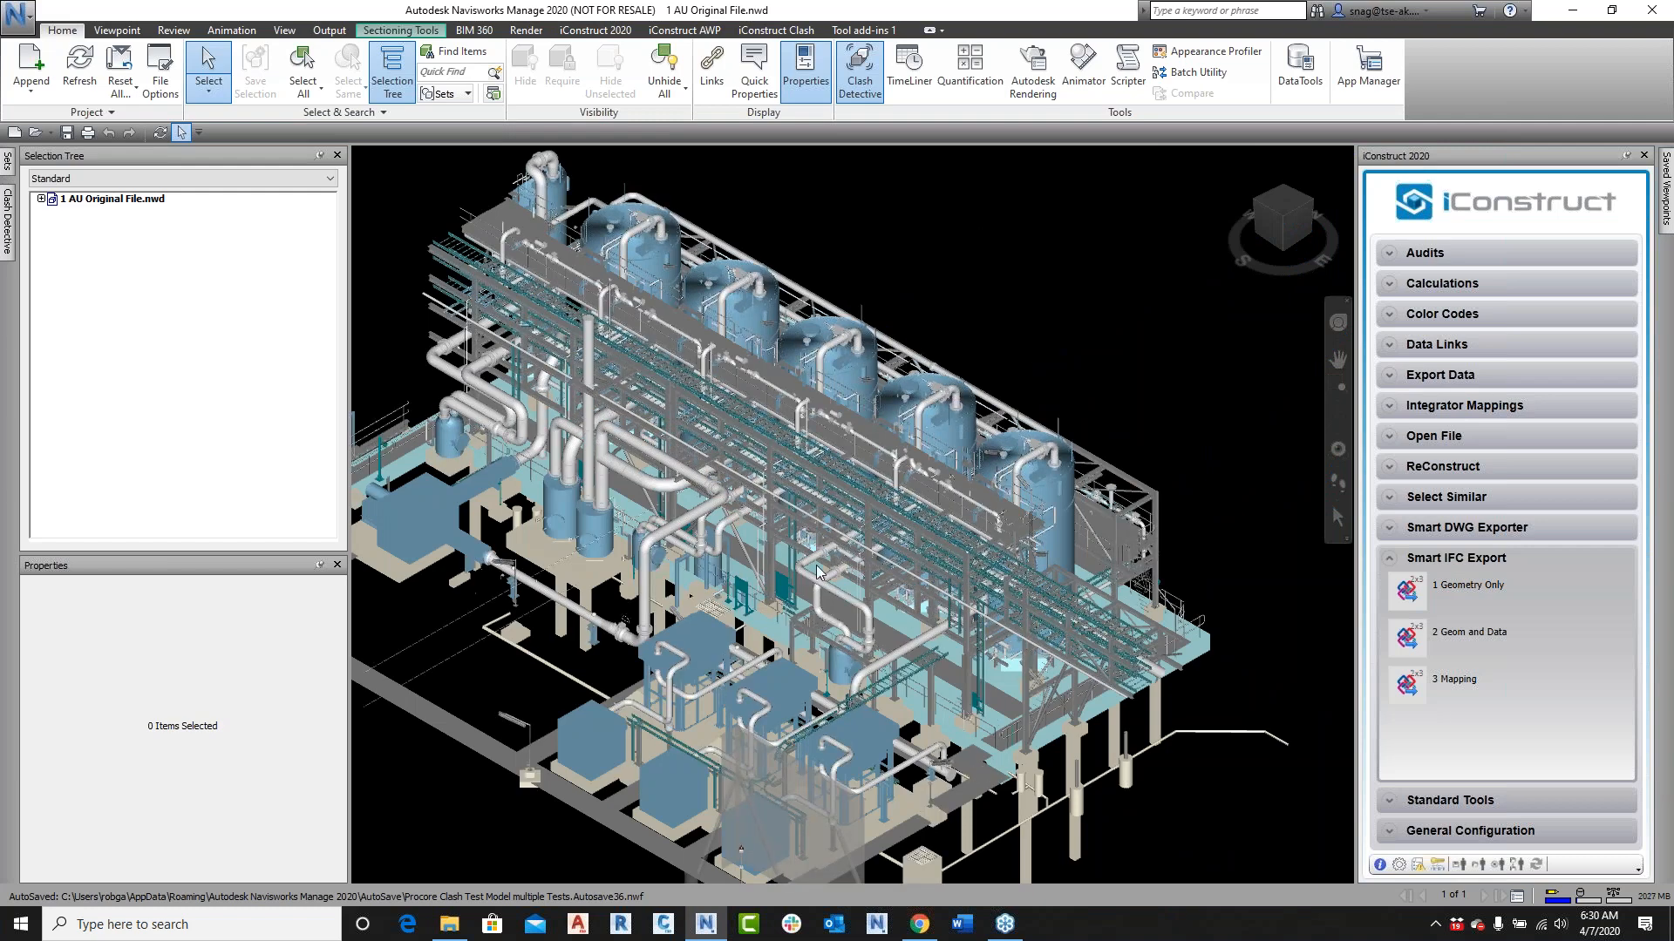
Step: Expand 1 AU Original File.nwd and look through the list of source models it contains
middle_click_drag(817, 616, 856, 574)
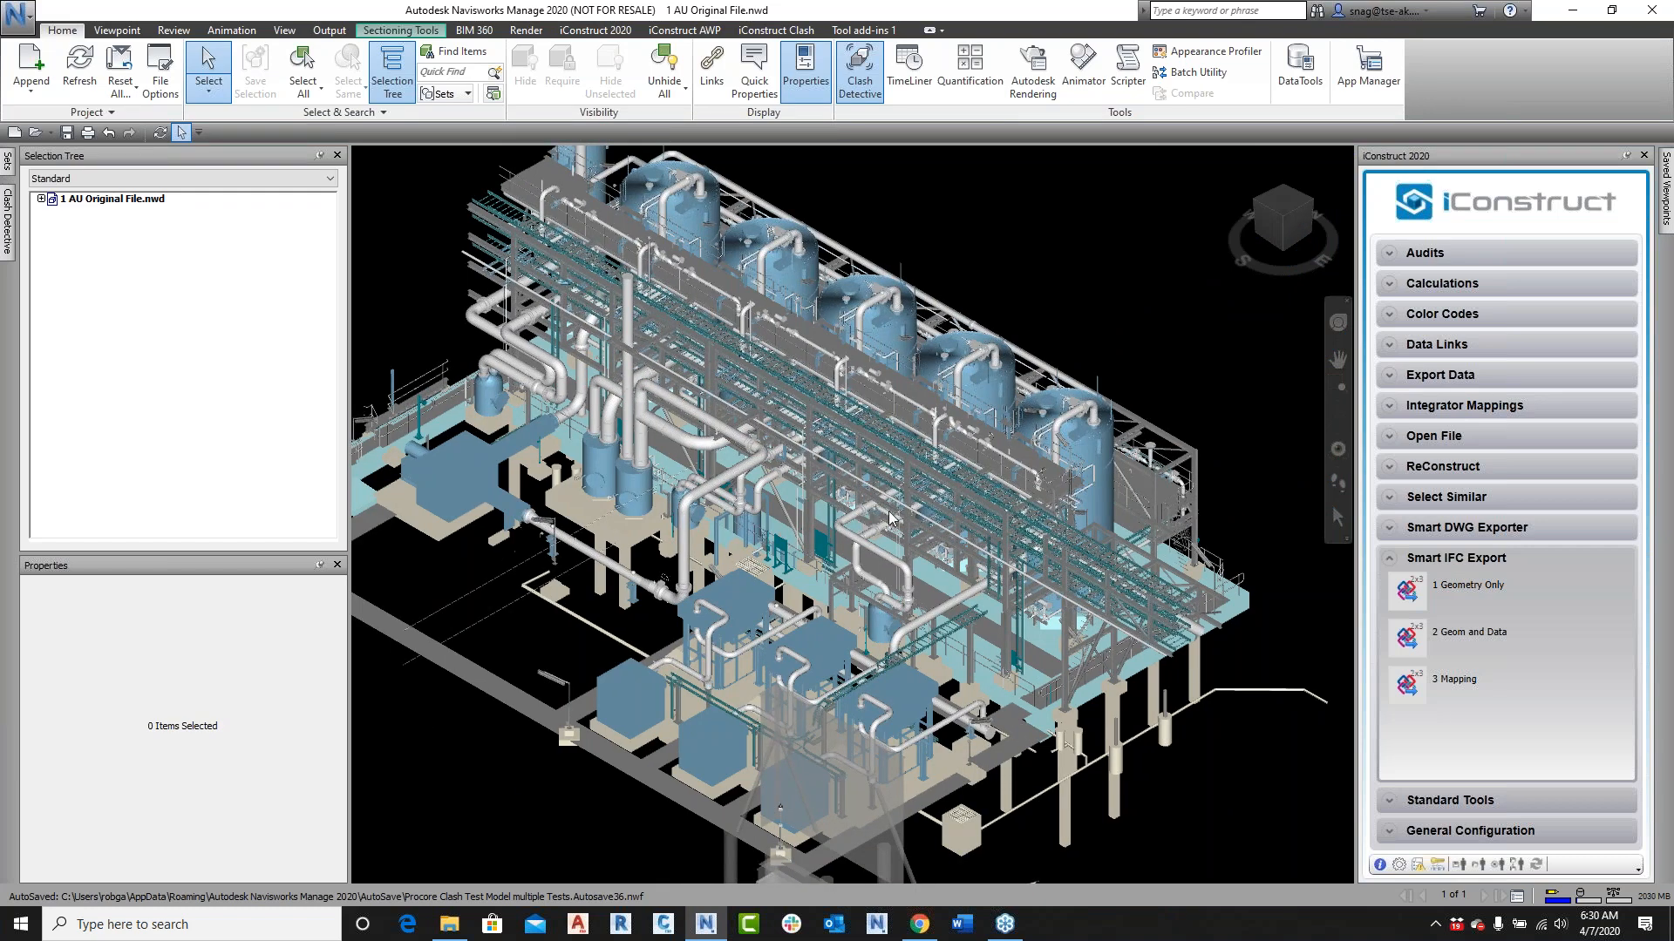
left_click(41, 199)
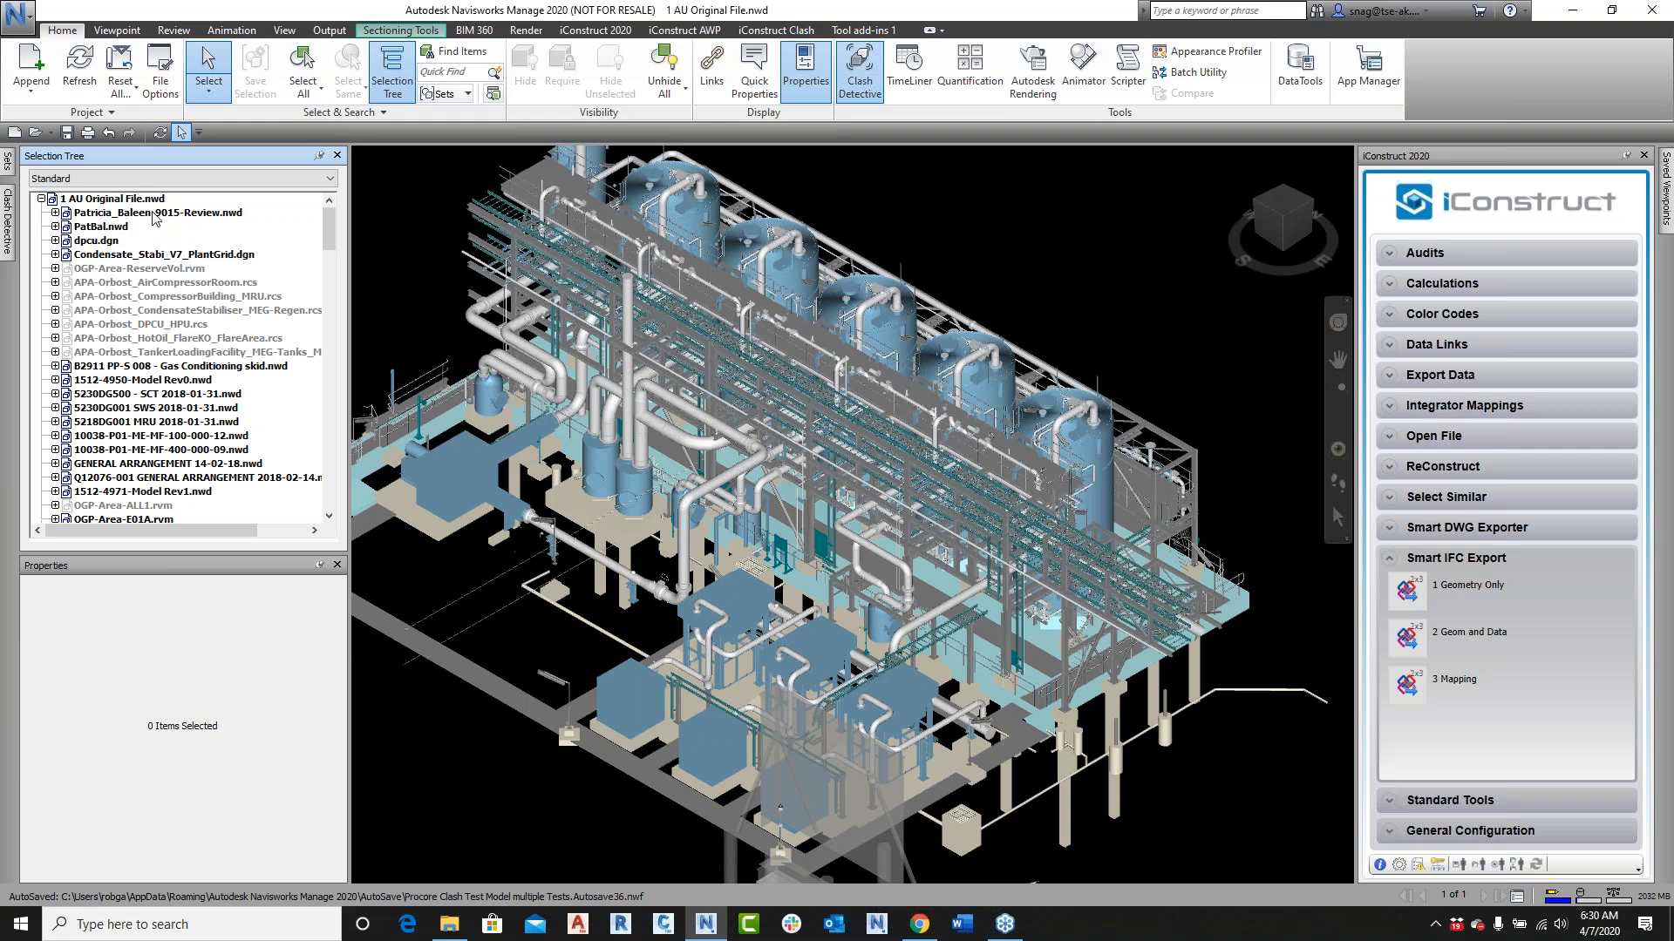
scroll(191, 403, "down", 7)
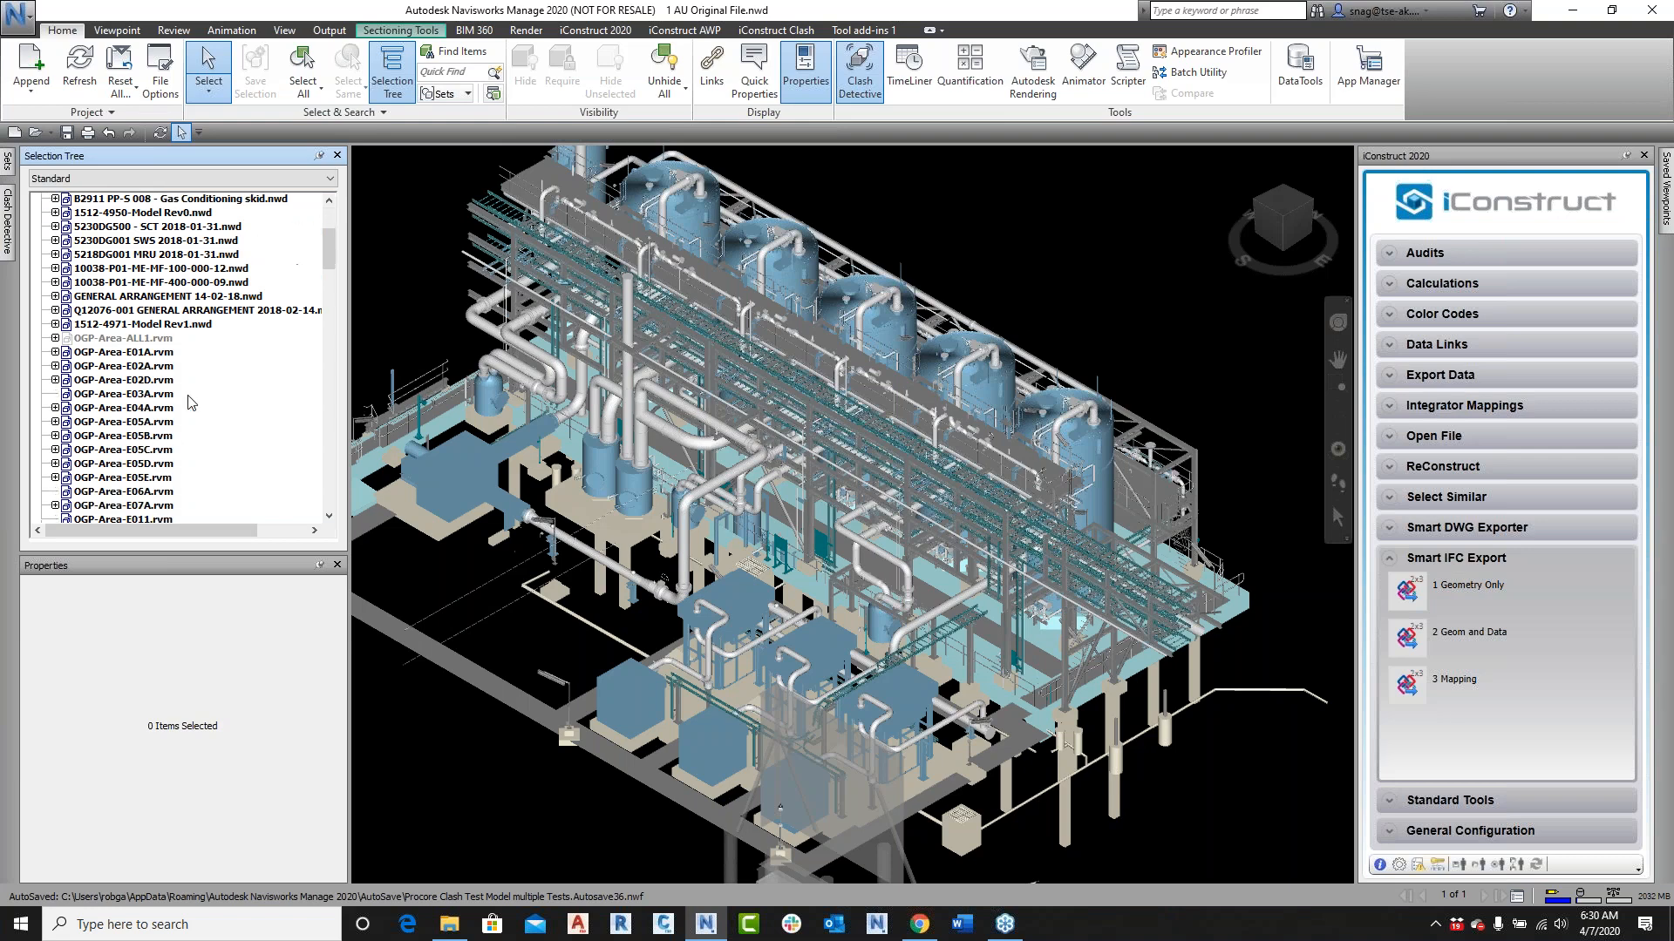
scroll(196, 414, "down", 6)
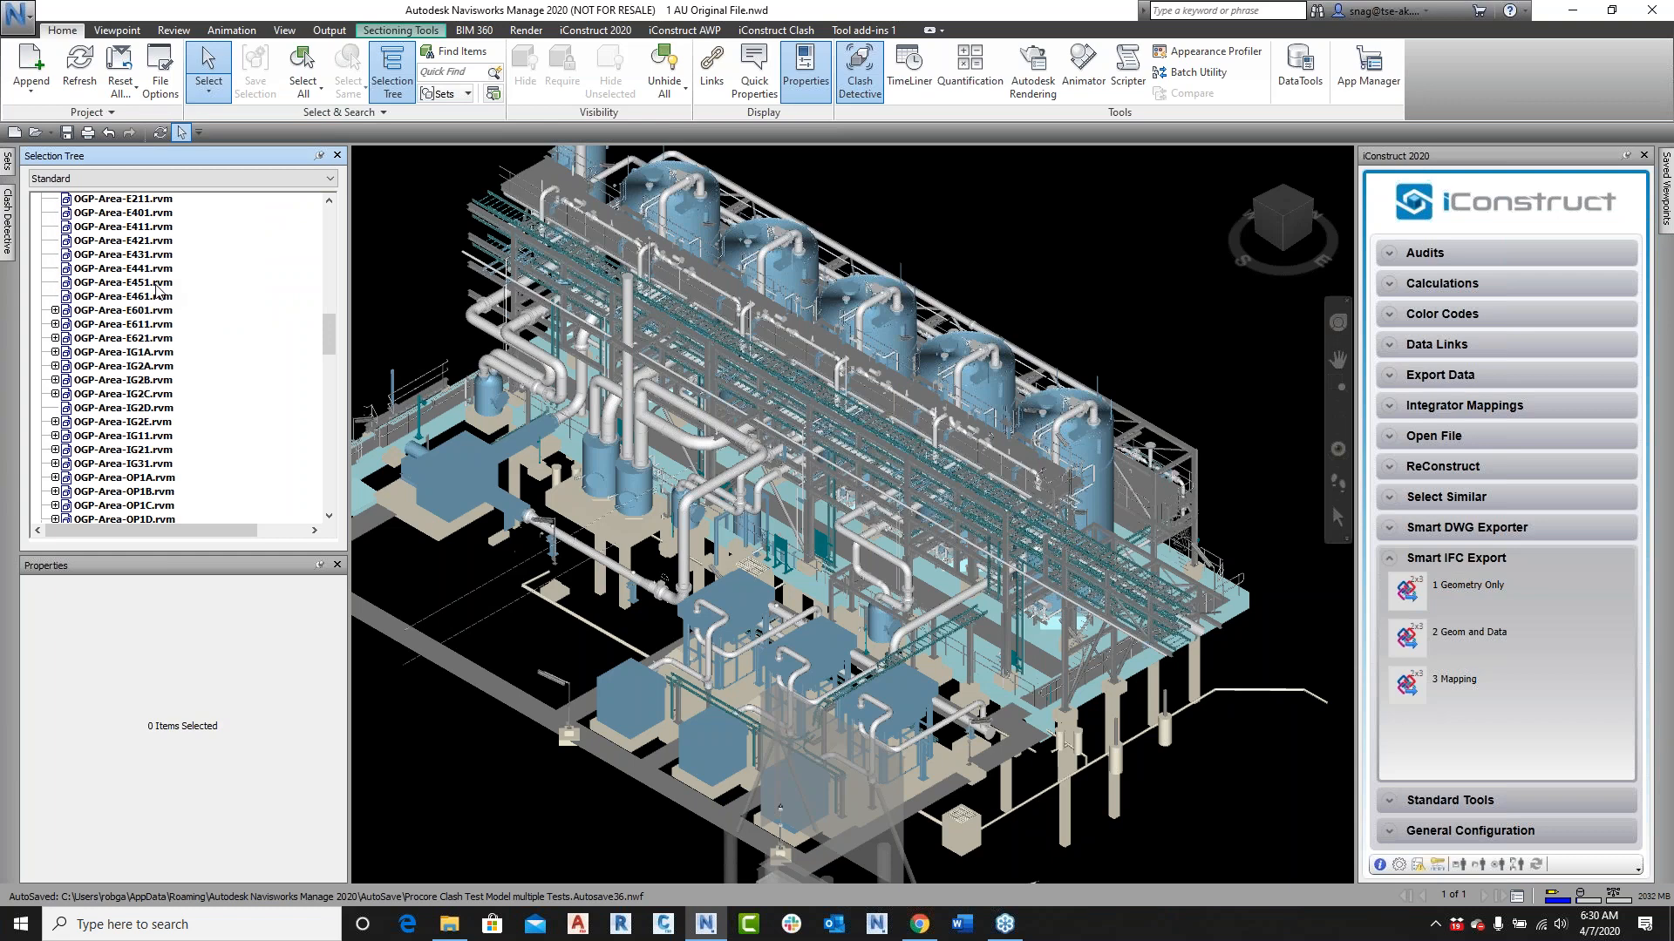
scroll(157, 290, "up", 13)
Step: Expand Patricia_Baleen-9015-Review.rvm through OFF_PLOT and p_w_02 down to the cylinder of SUBEQUIPMENT 1 to examine its hierarchy
left_click(69, 227)
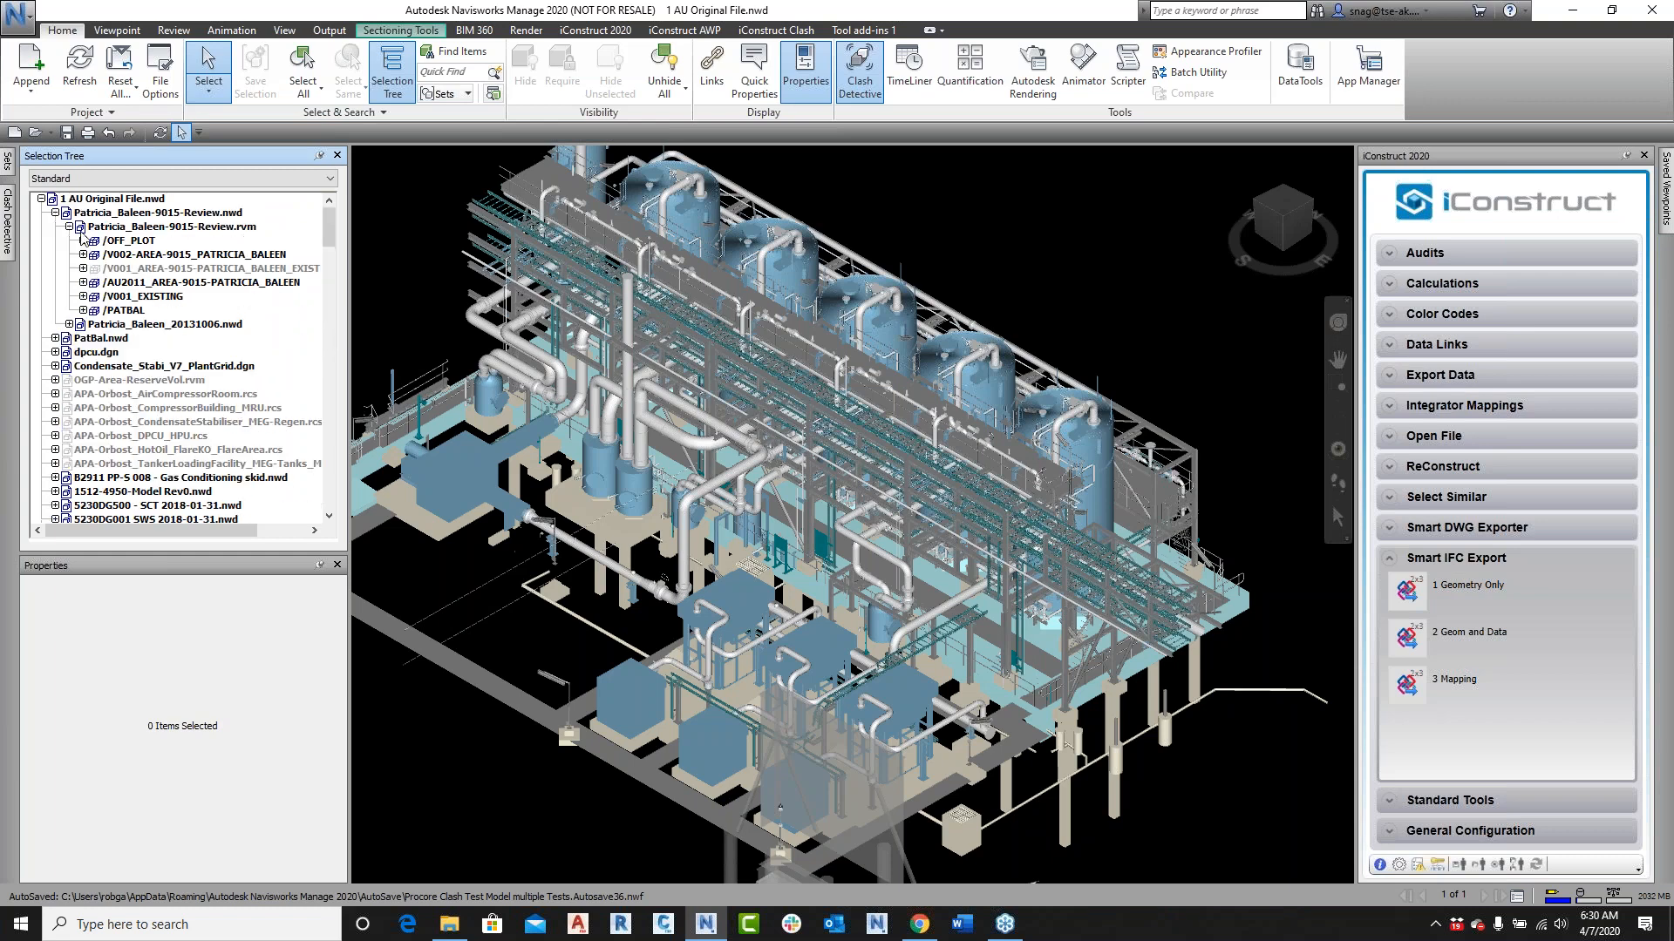
left_click(83, 241)
left_click(97, 254)
left_click(111, 268)
left_click(125, 213)
scroll(157, 242, "up", 2)
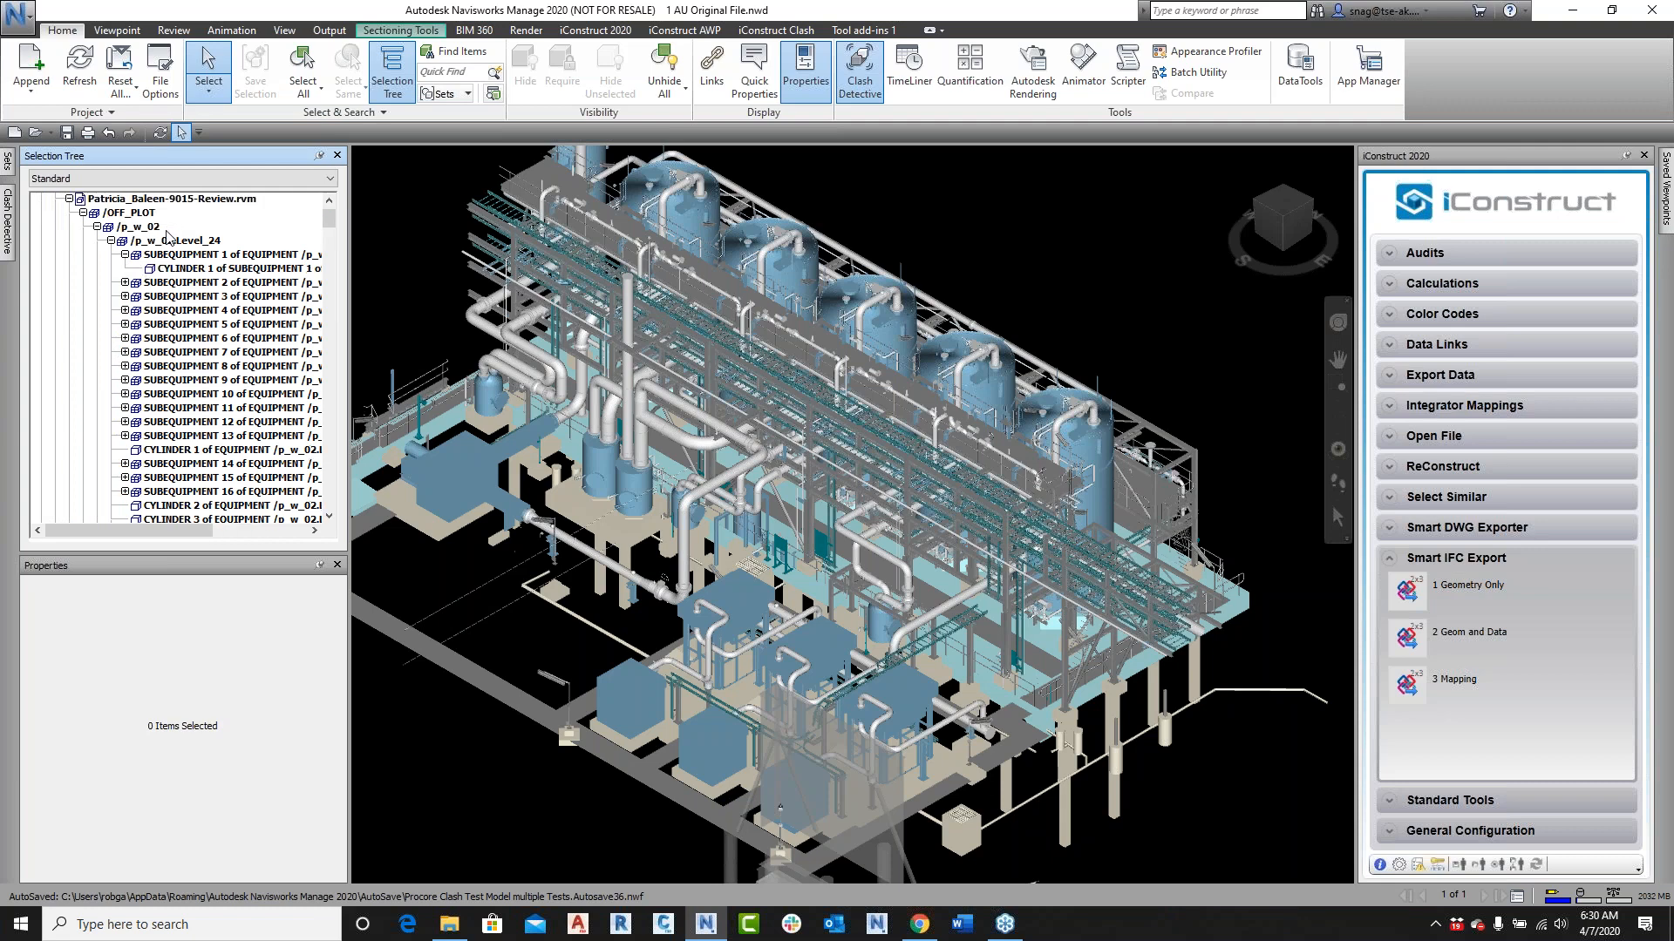
scroll(58, 218, "up", 2)
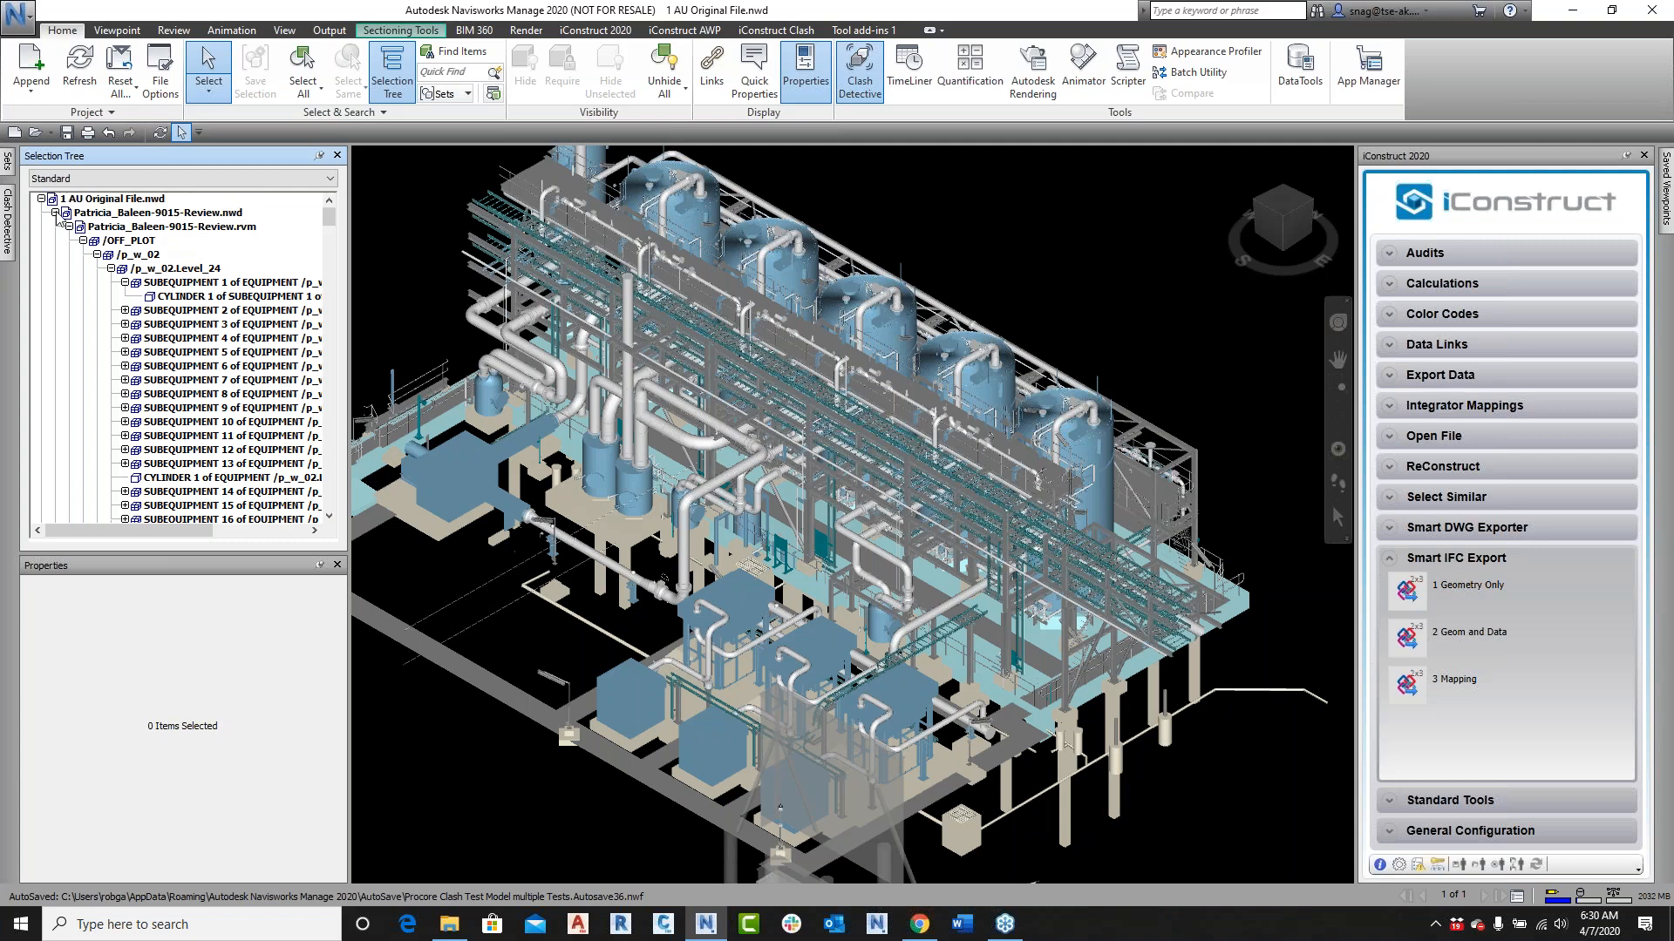
Step: Collapse the Patricia_Baleen-9015-Review model and expand dpcu.dgn to examine the items under its DP58 level
left_click(55, 212)
left_click(55, 241)
left_click(69, 213)
scroll(113, 254, "up", 2)
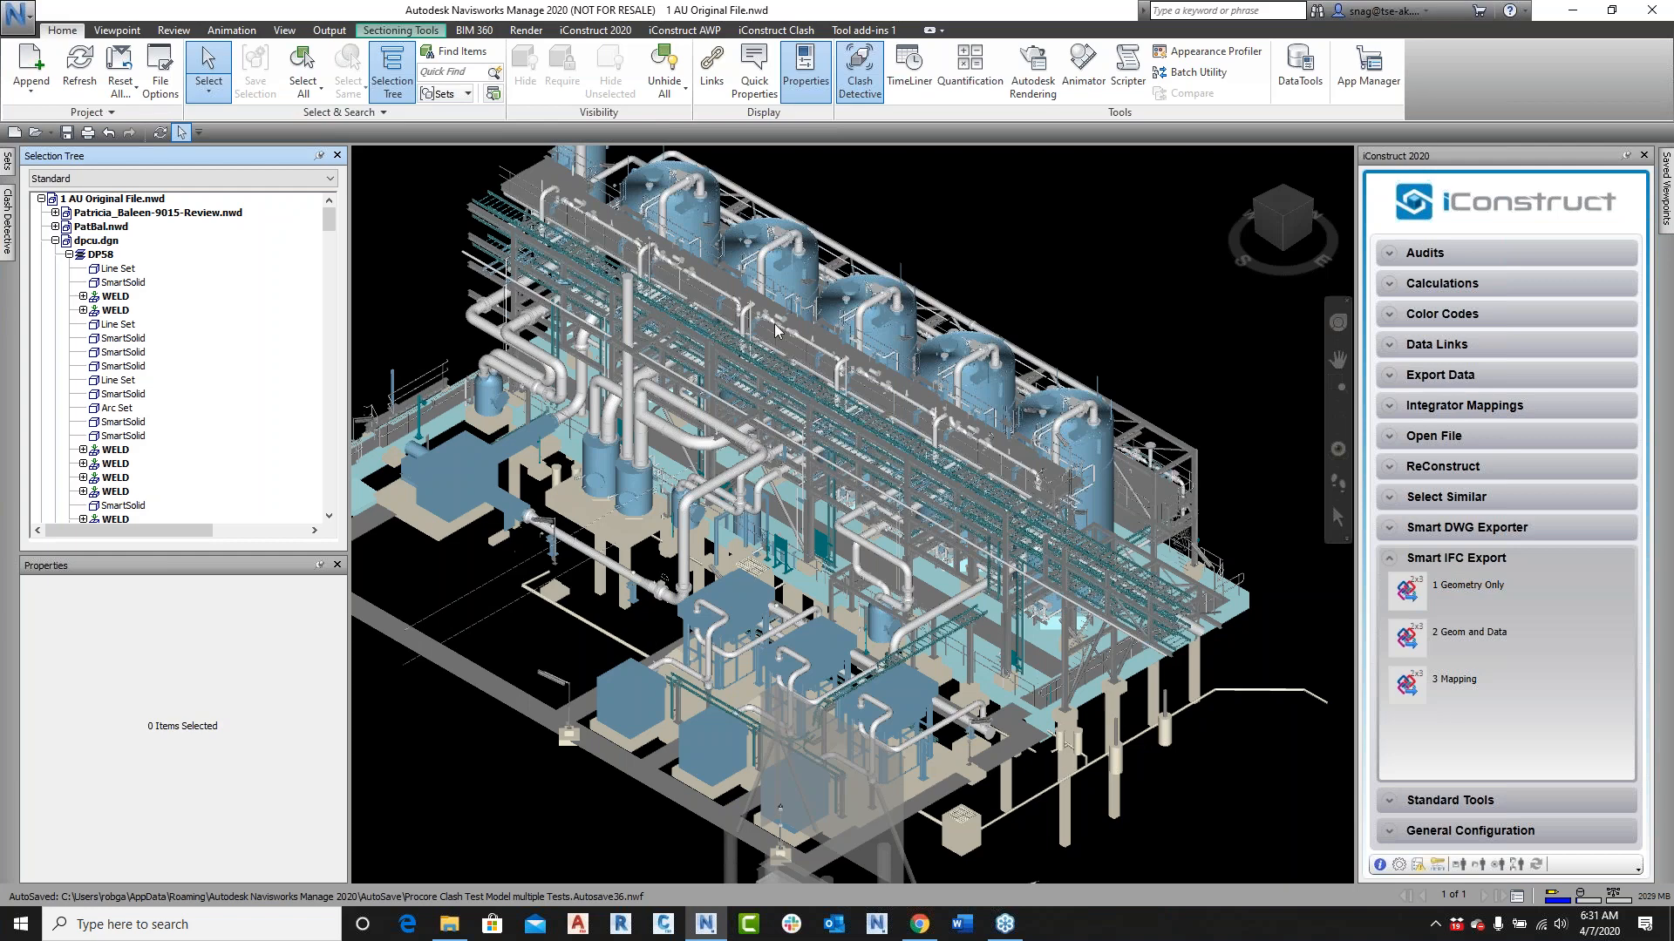
Step: Turn off sectioning to show the whole plant model, and collapse dpcu.dgn in the model hierarchy
left_click(401, 30)
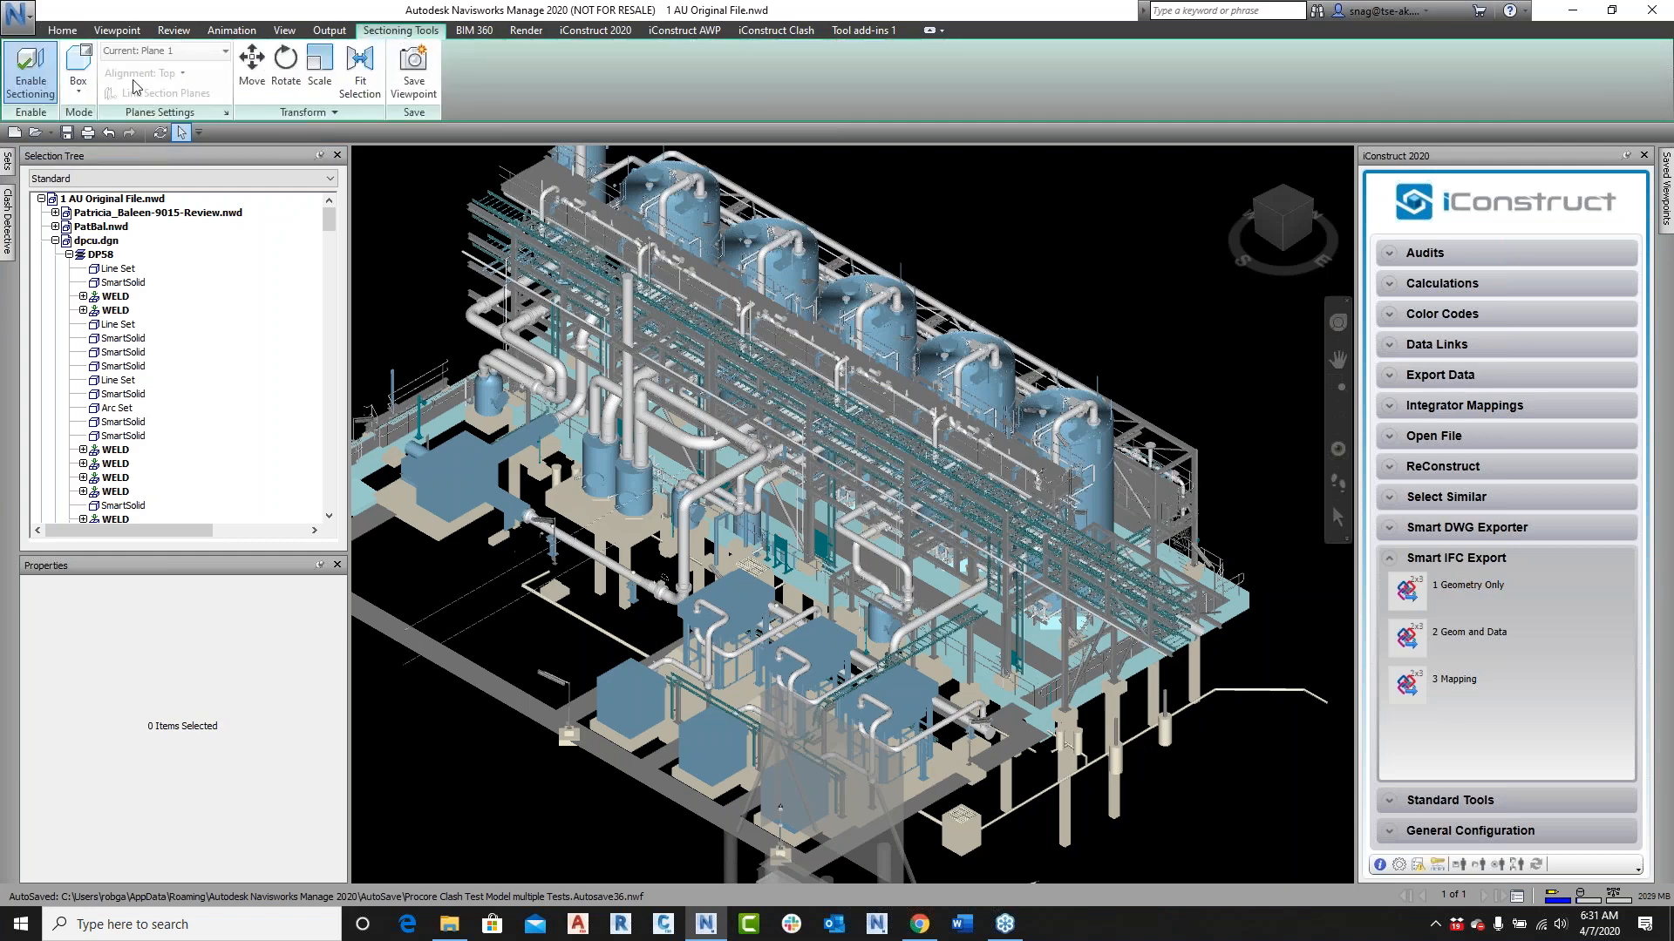
left_click(50, 81)
scroll(870, 497, "down", 5)
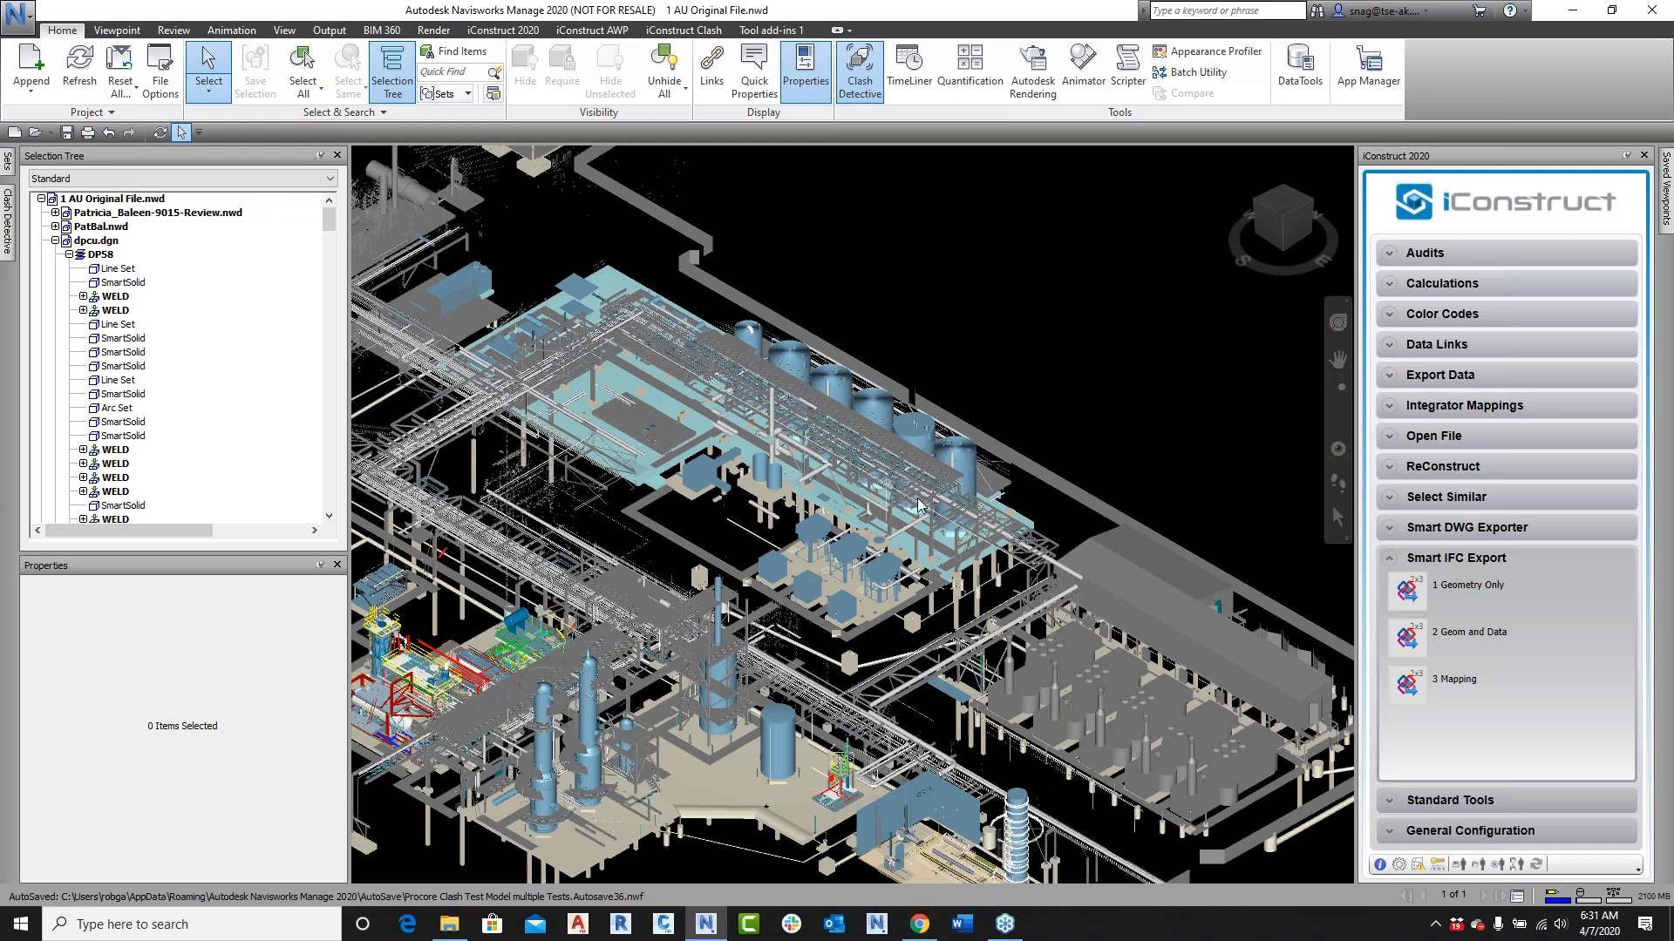
scroll(1064, 495, "down", 1)
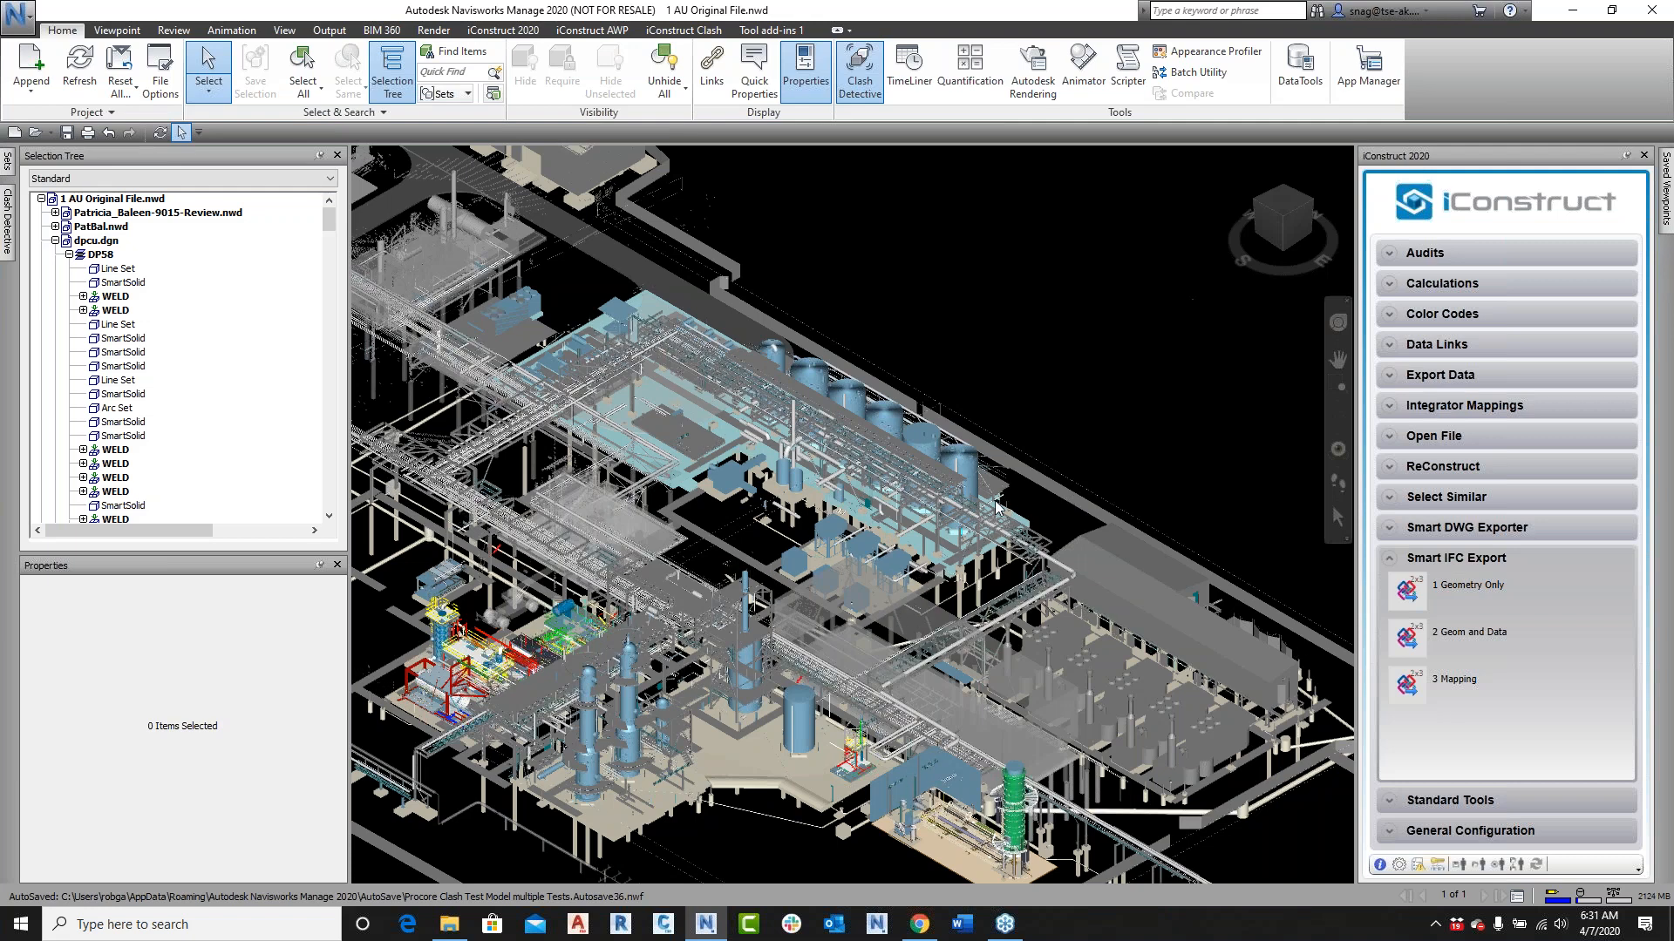
left_click(54, 240)
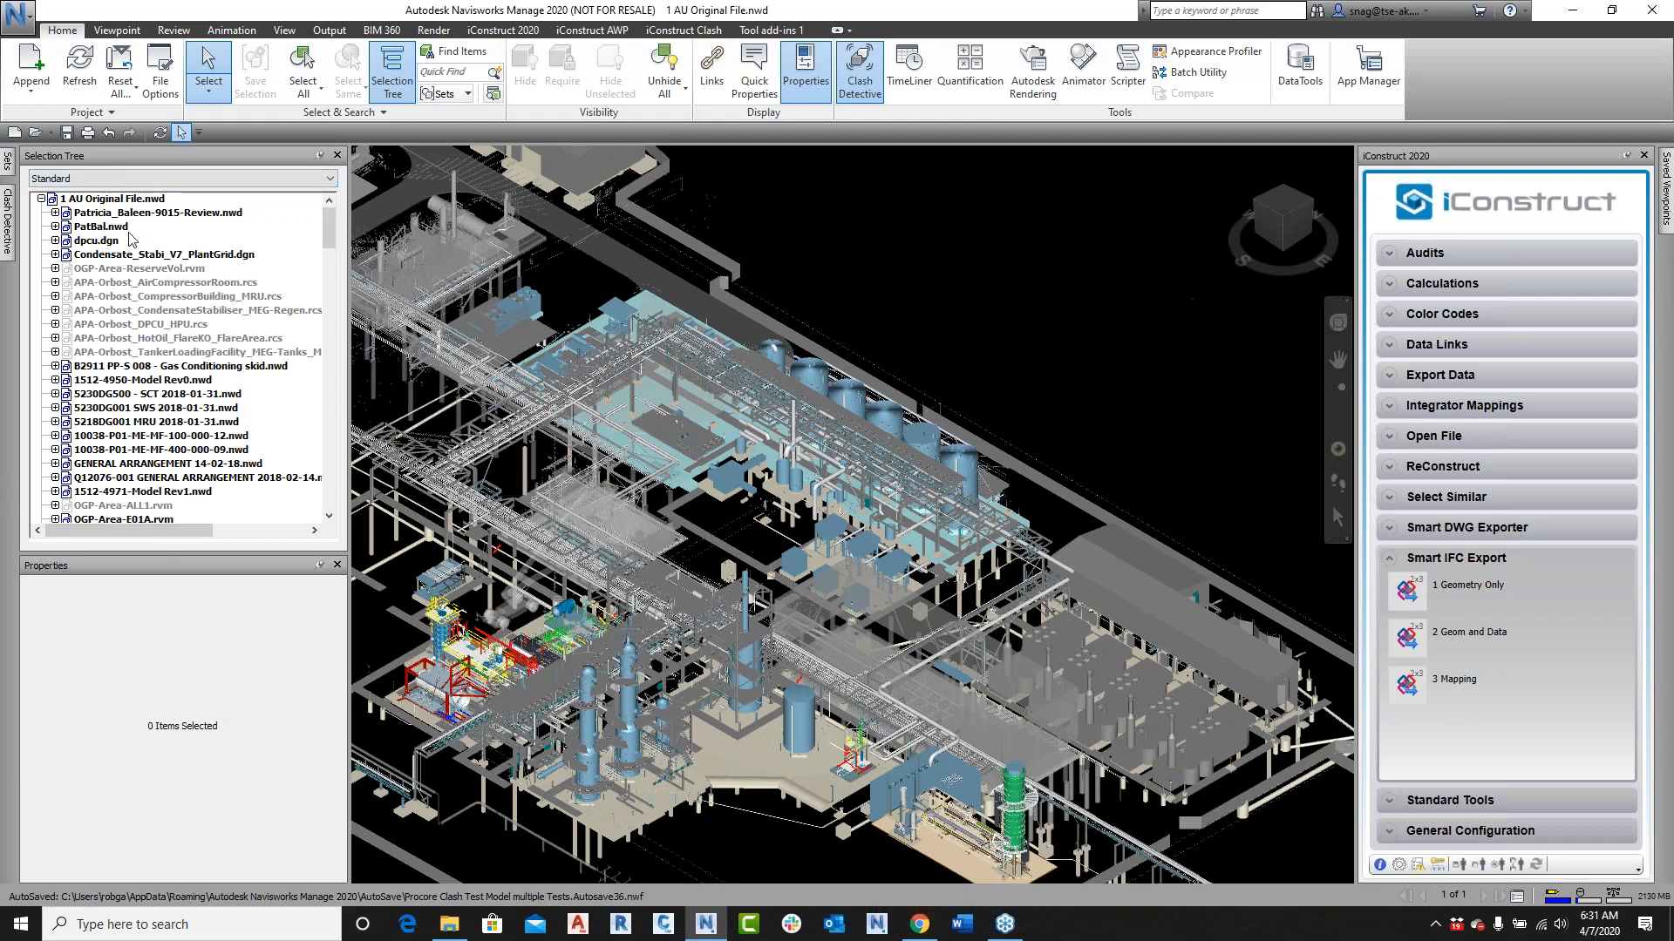
Step: Open 2 AU Class Model.nwd from the AU folder
left_click(36, 133)
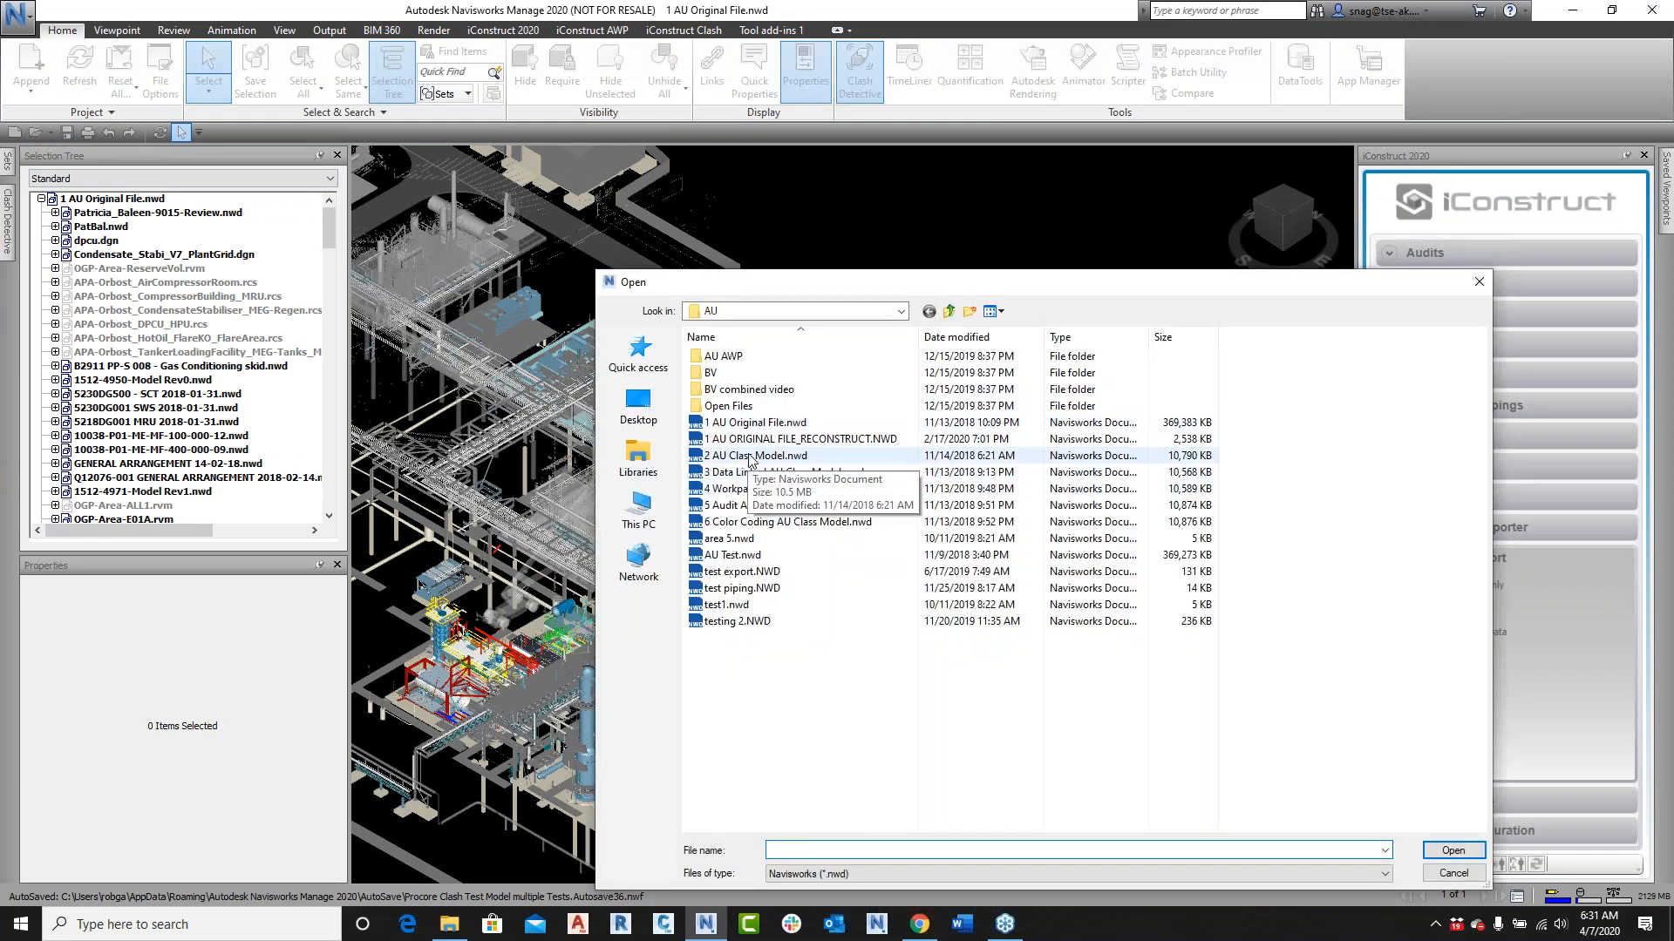
left_click(751, 457)
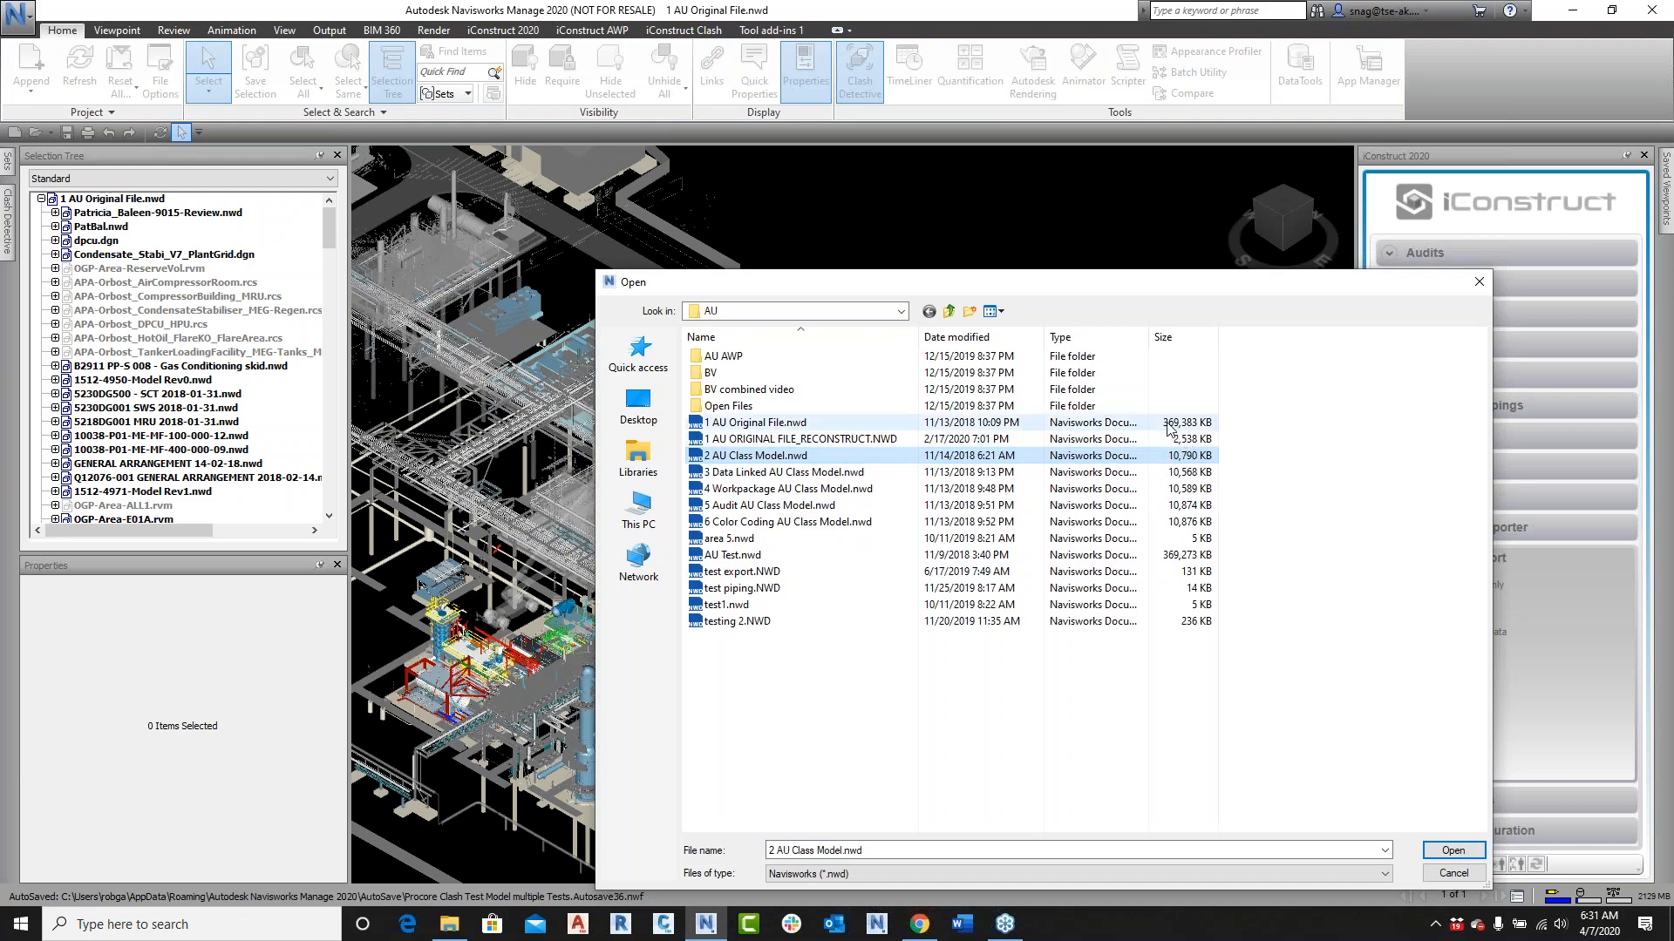
left_click(1453, 850)
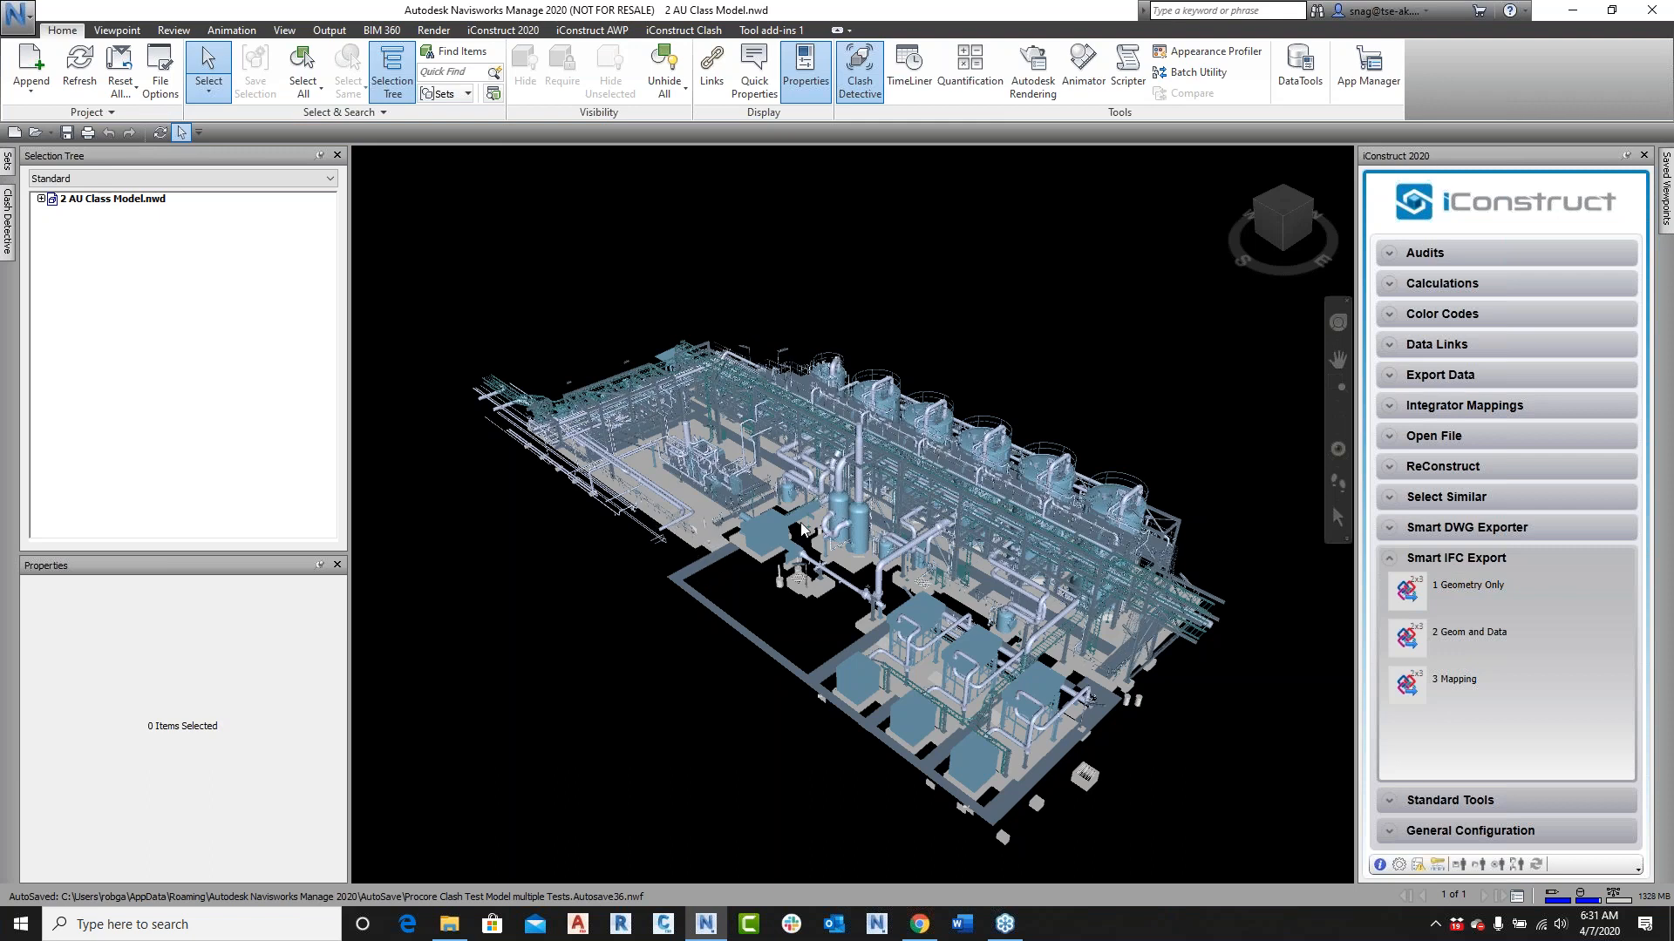
Step: Expand 2 AU Class Model.nwd and its Piping group down to the items of line 100-CW-0799-001.01 to examine the discipline-based hierarchy
left_click(41, 199)
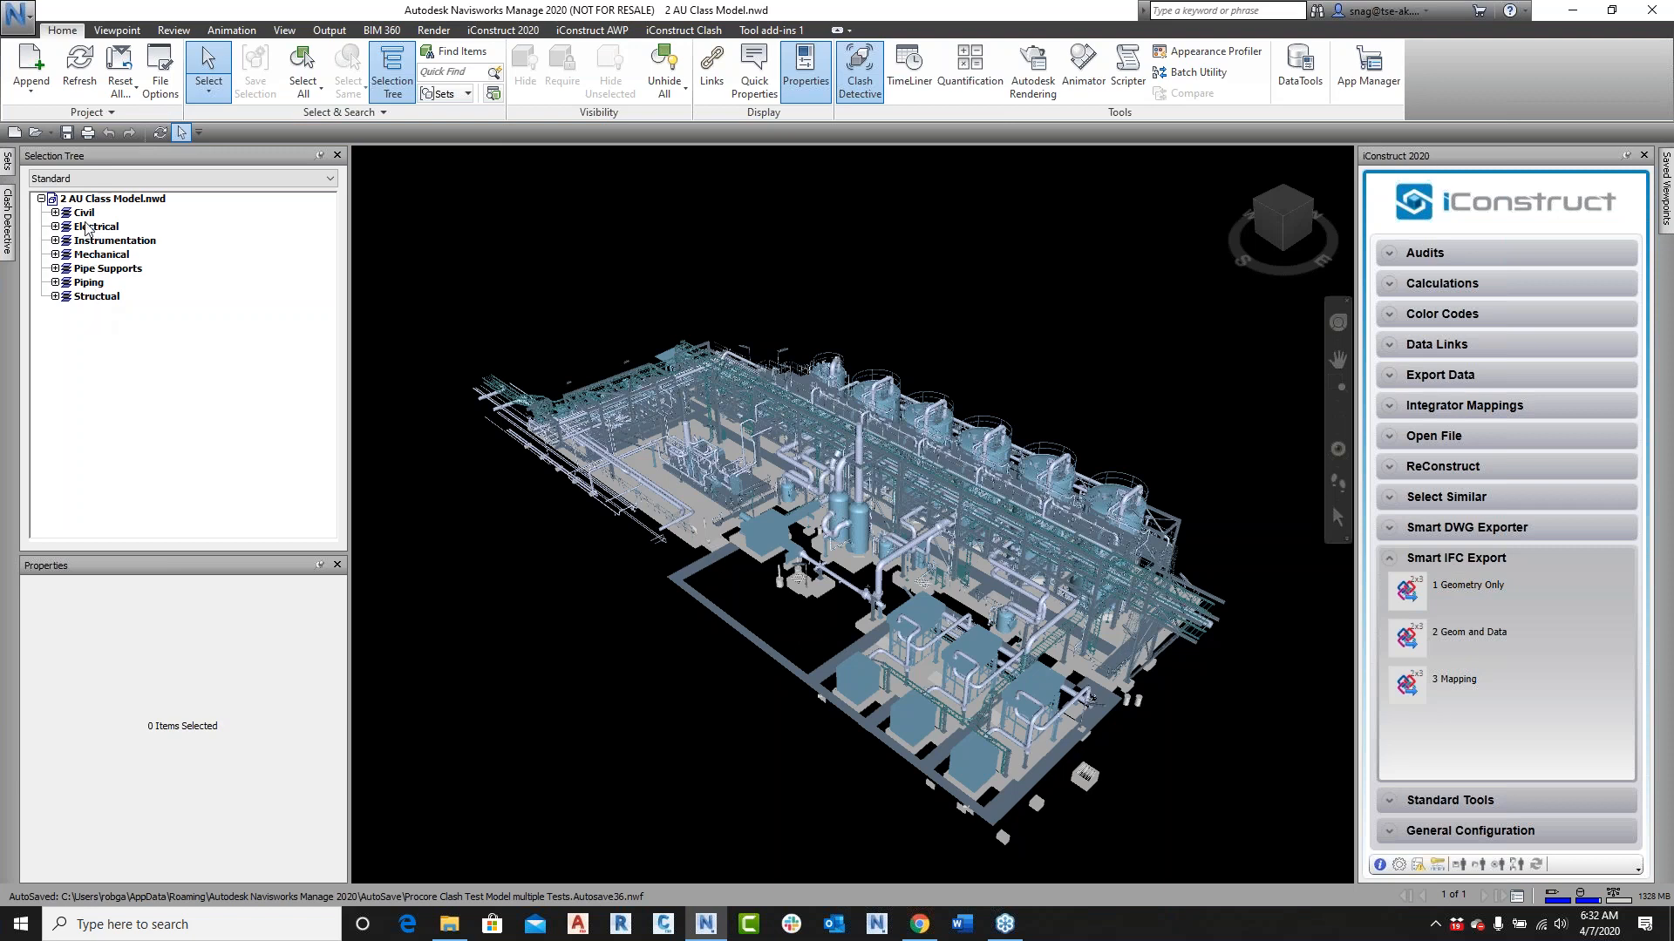
left_click(56, 283)
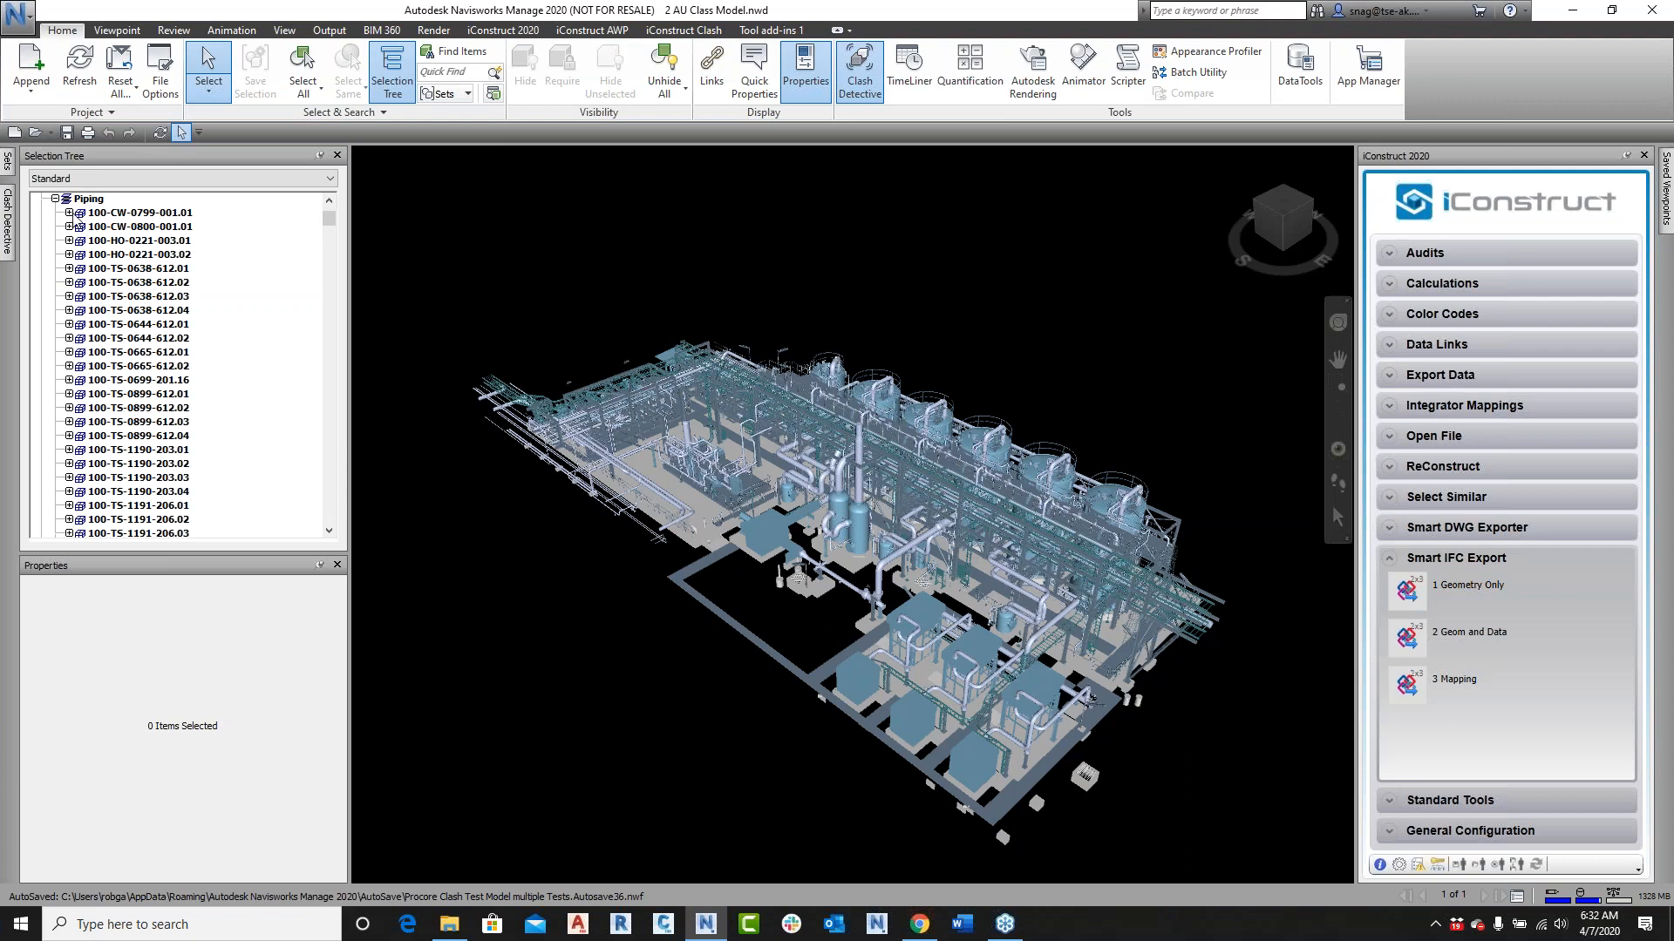
left_click(70, 213)
scroll(122, 373, "up", 1)
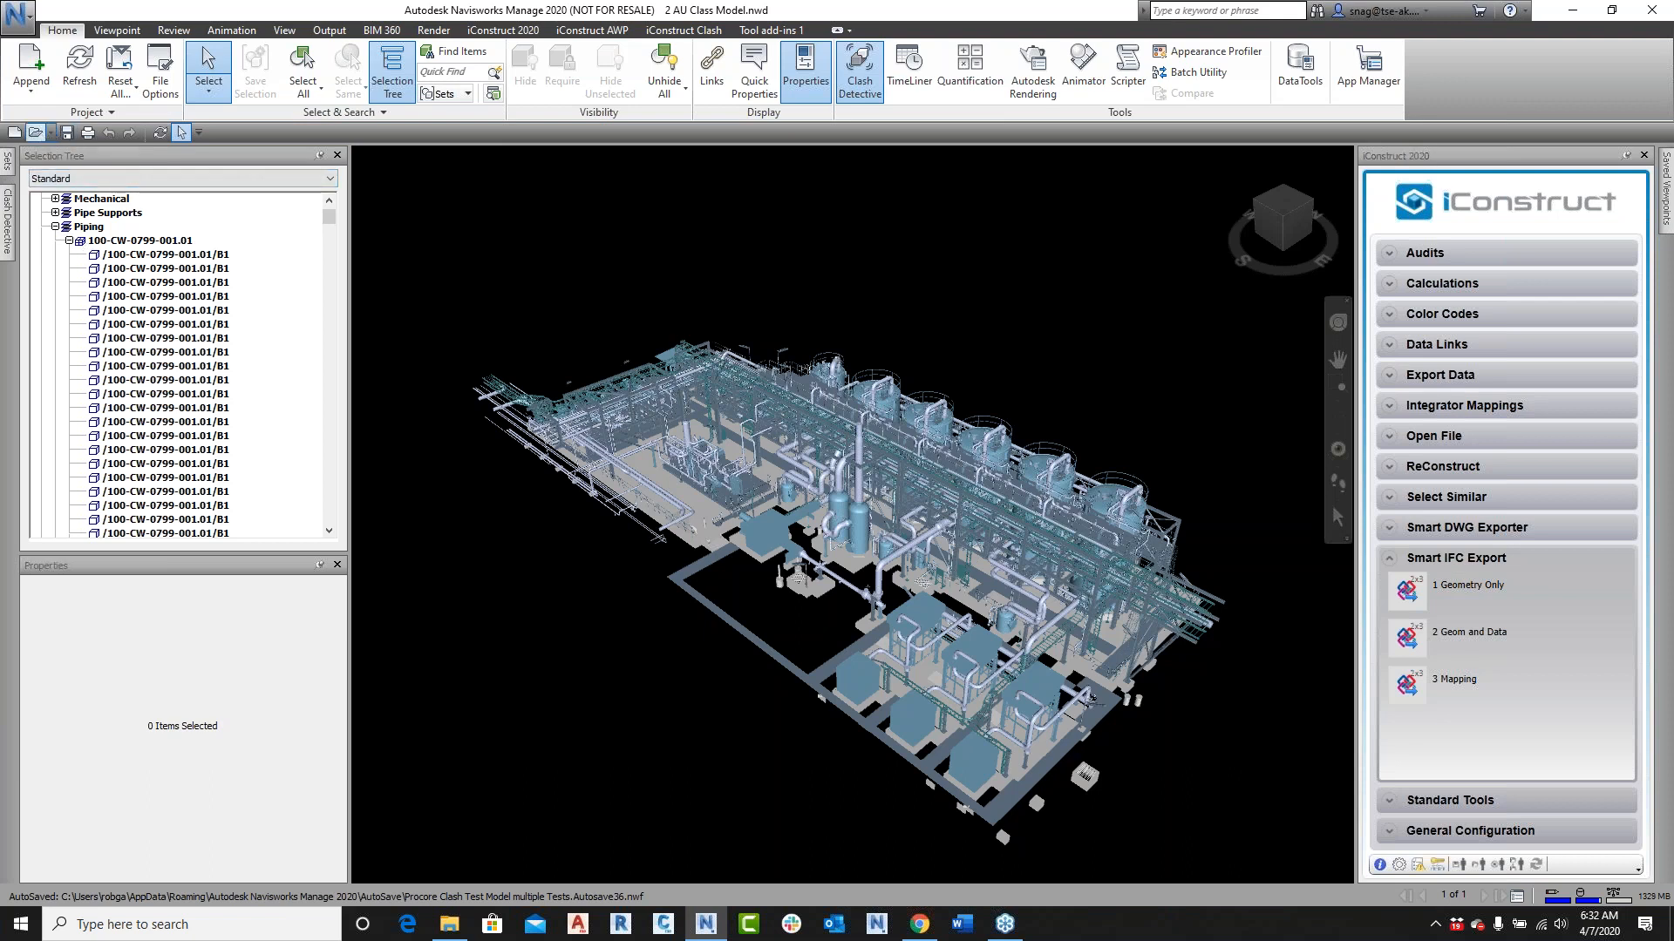
Step: Browse from the C: drive to the _iConstruct Training folder and open the TeklaSample.nwd model stored there
left_click(35, 133)
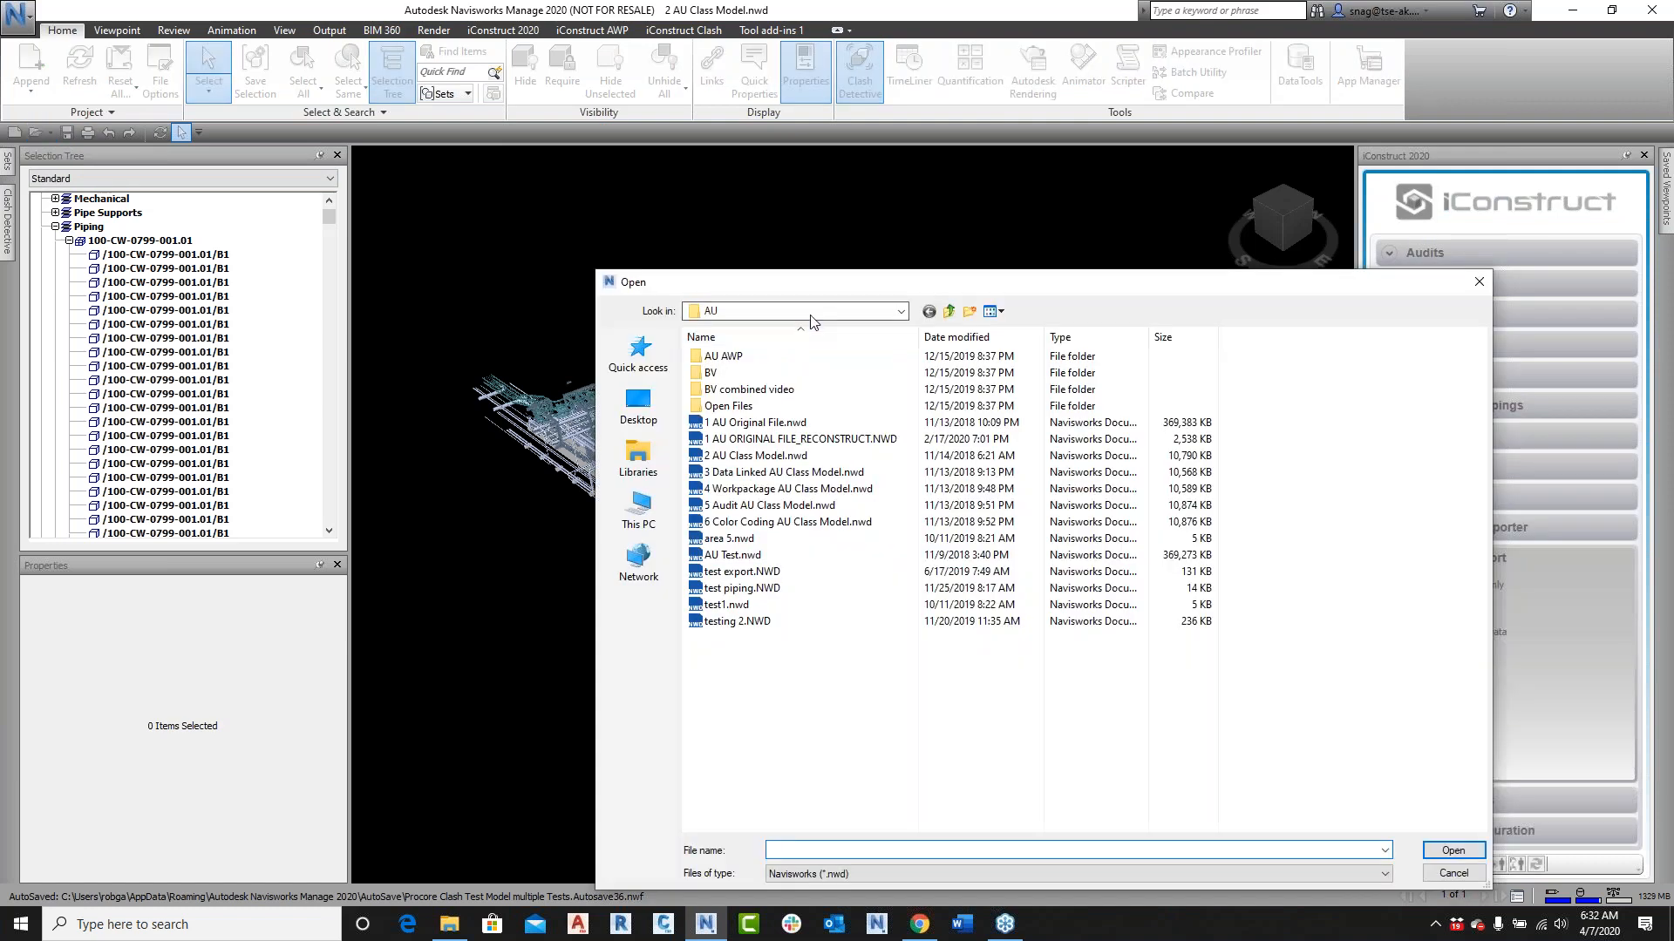
left_click(901, 311)
left_click(755, 571)
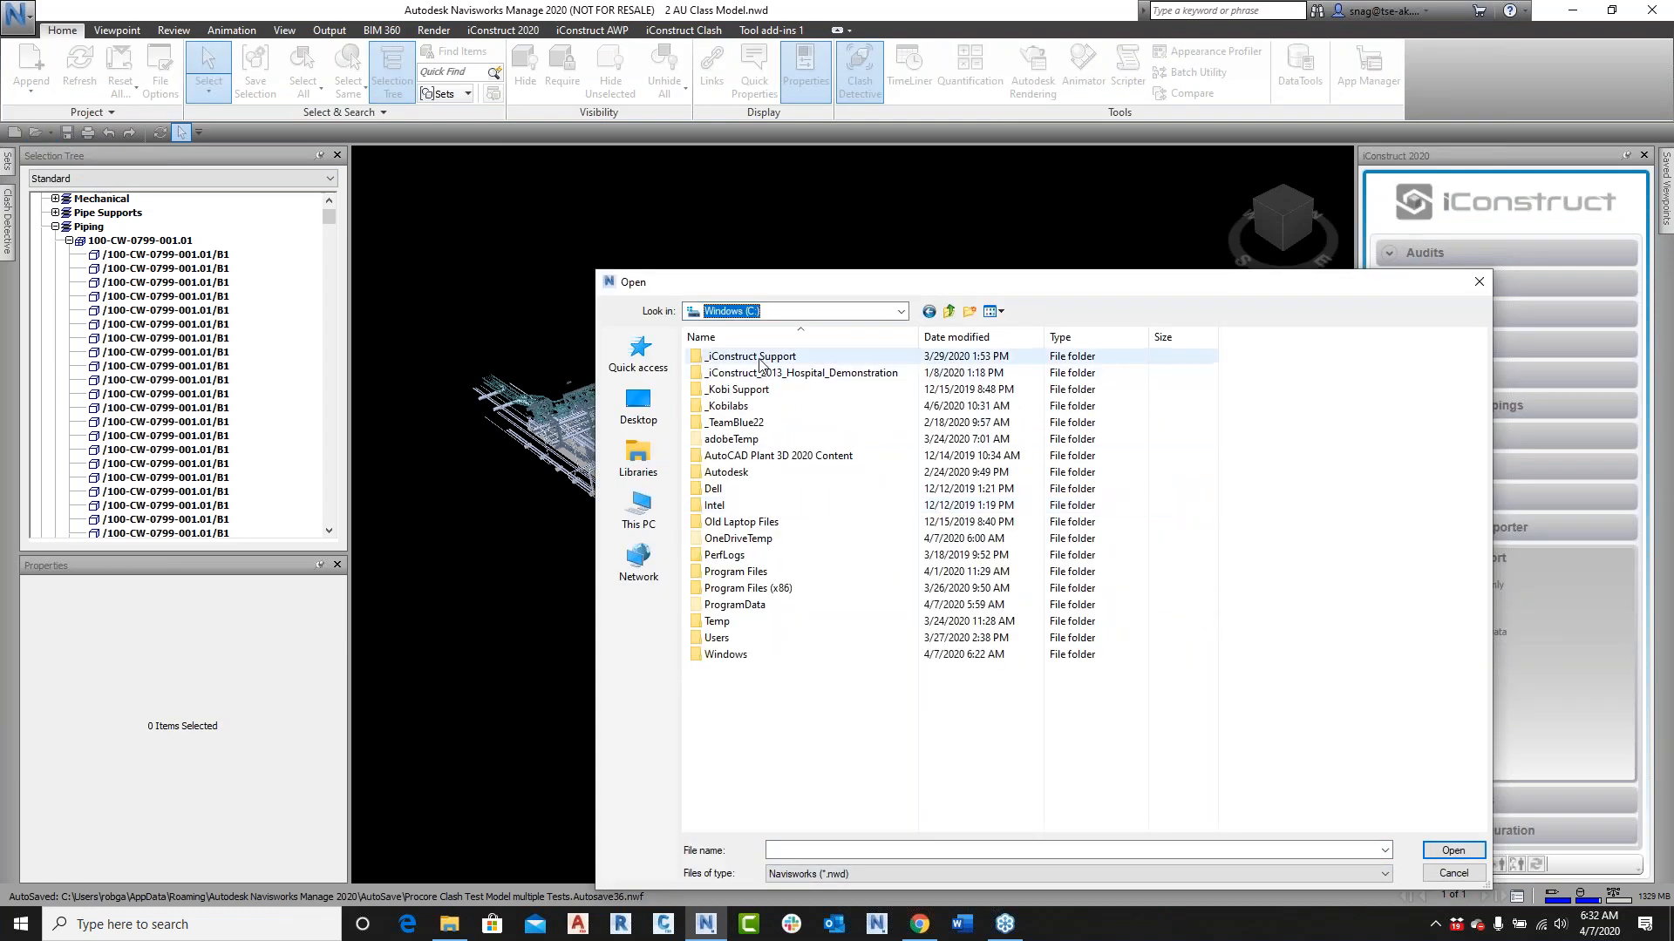
left_click(789, 376)
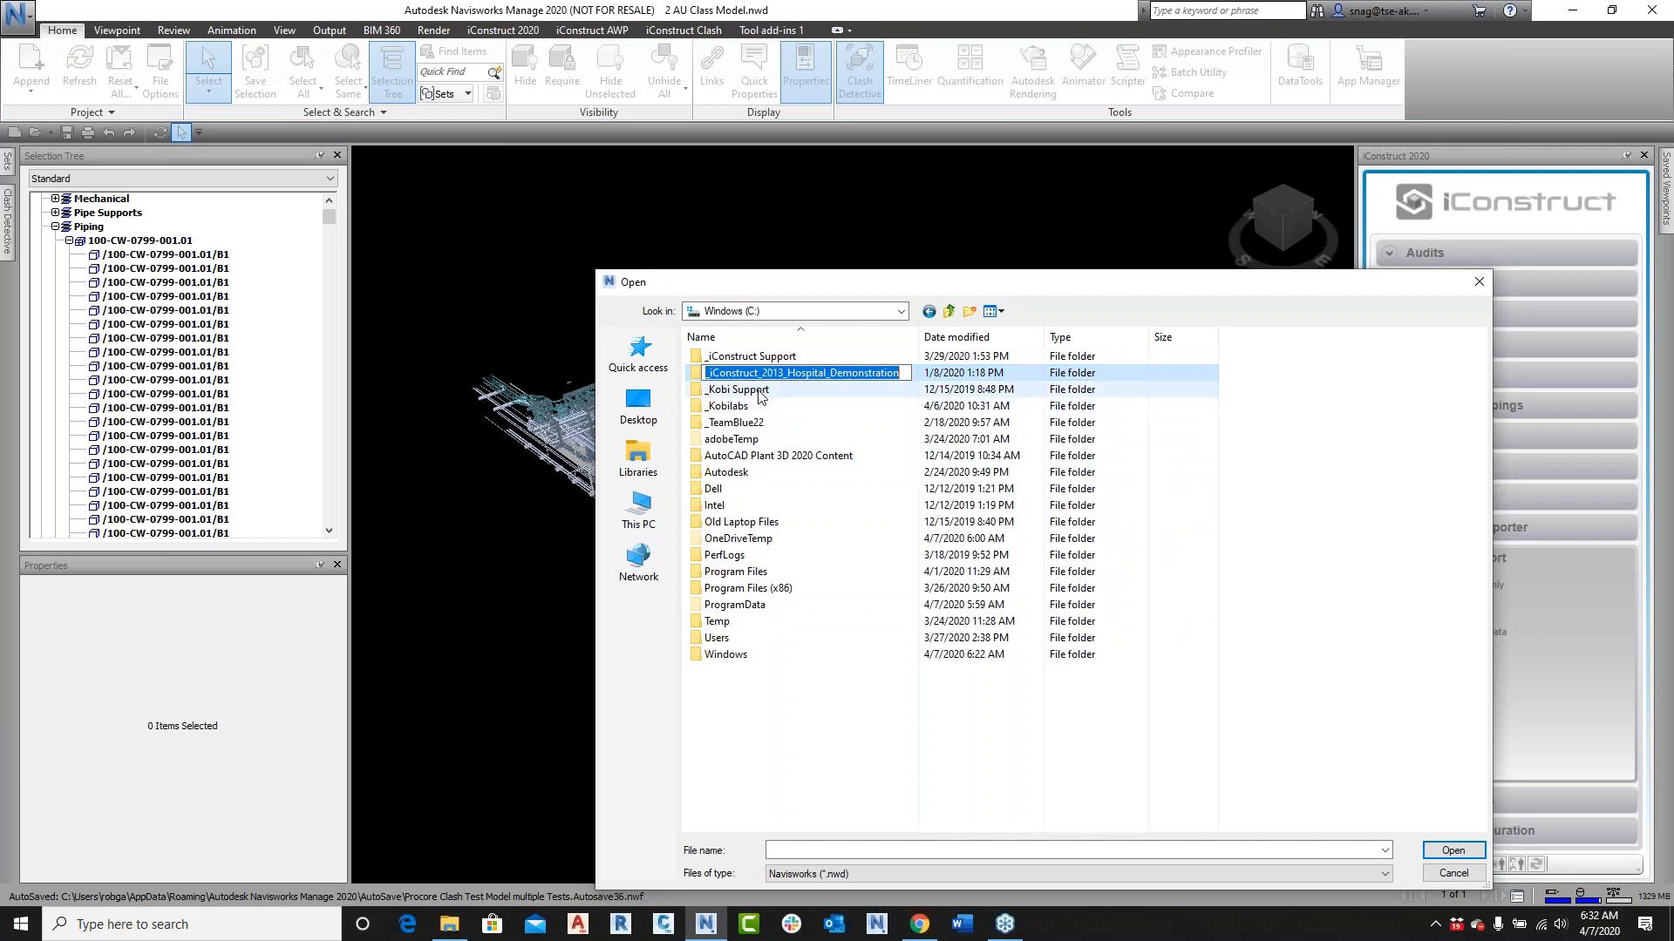
double_click(782, 374)
double_click(764, 359)
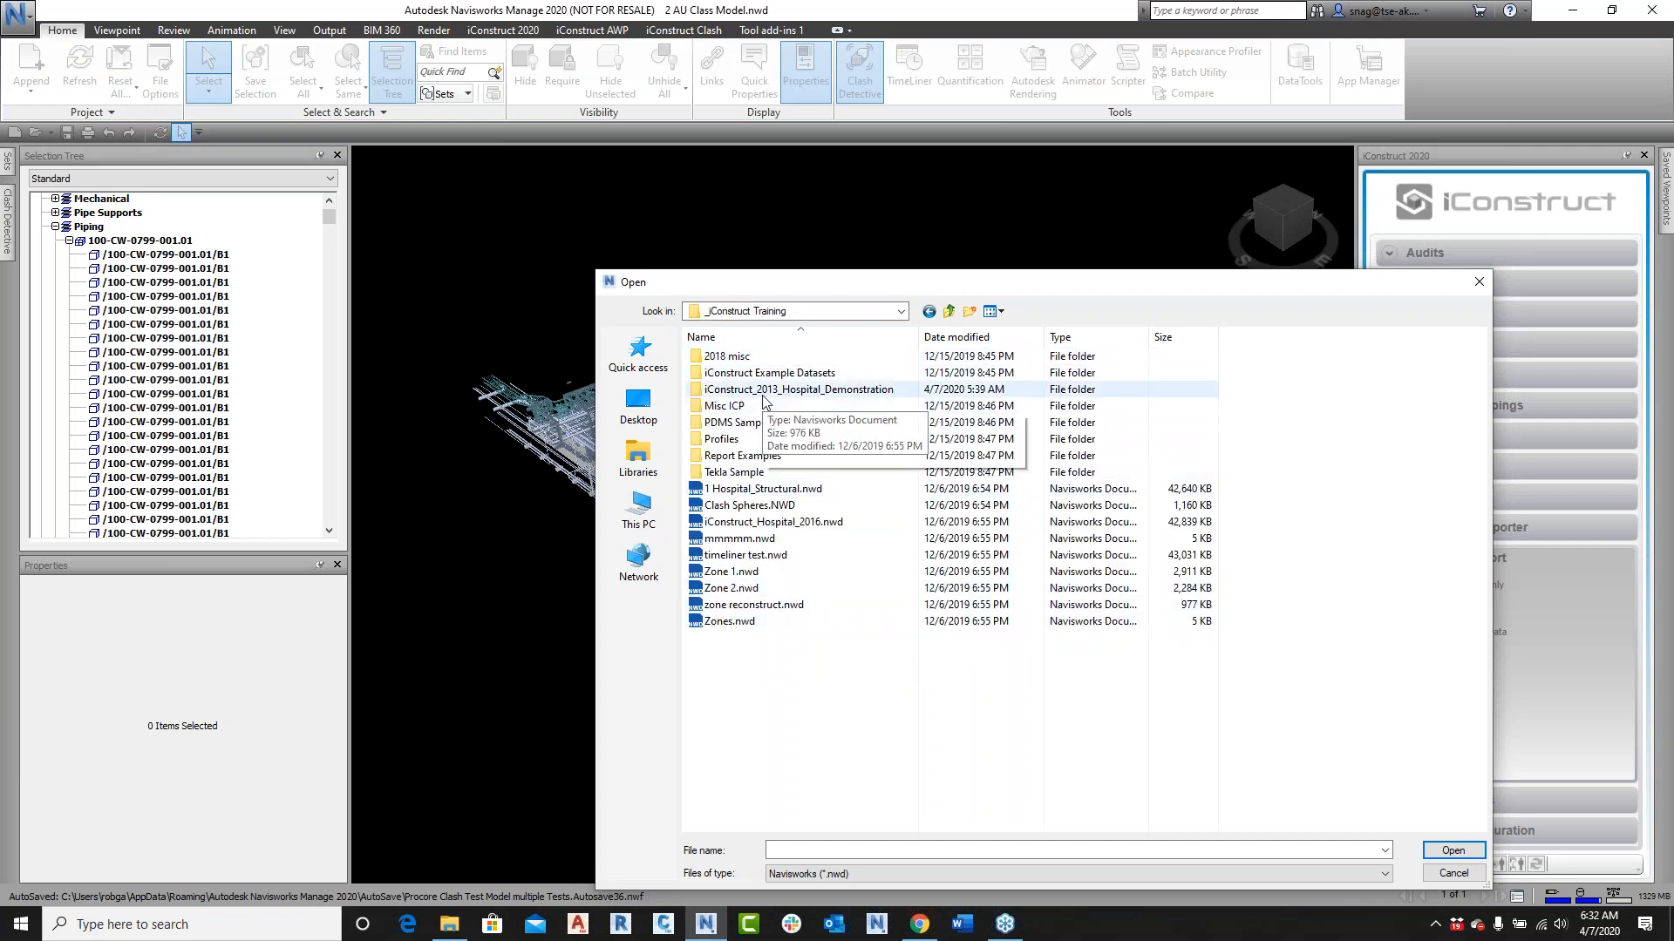
double_click(789, 390)
left_click(744, 588)
left_click(1452, 851)
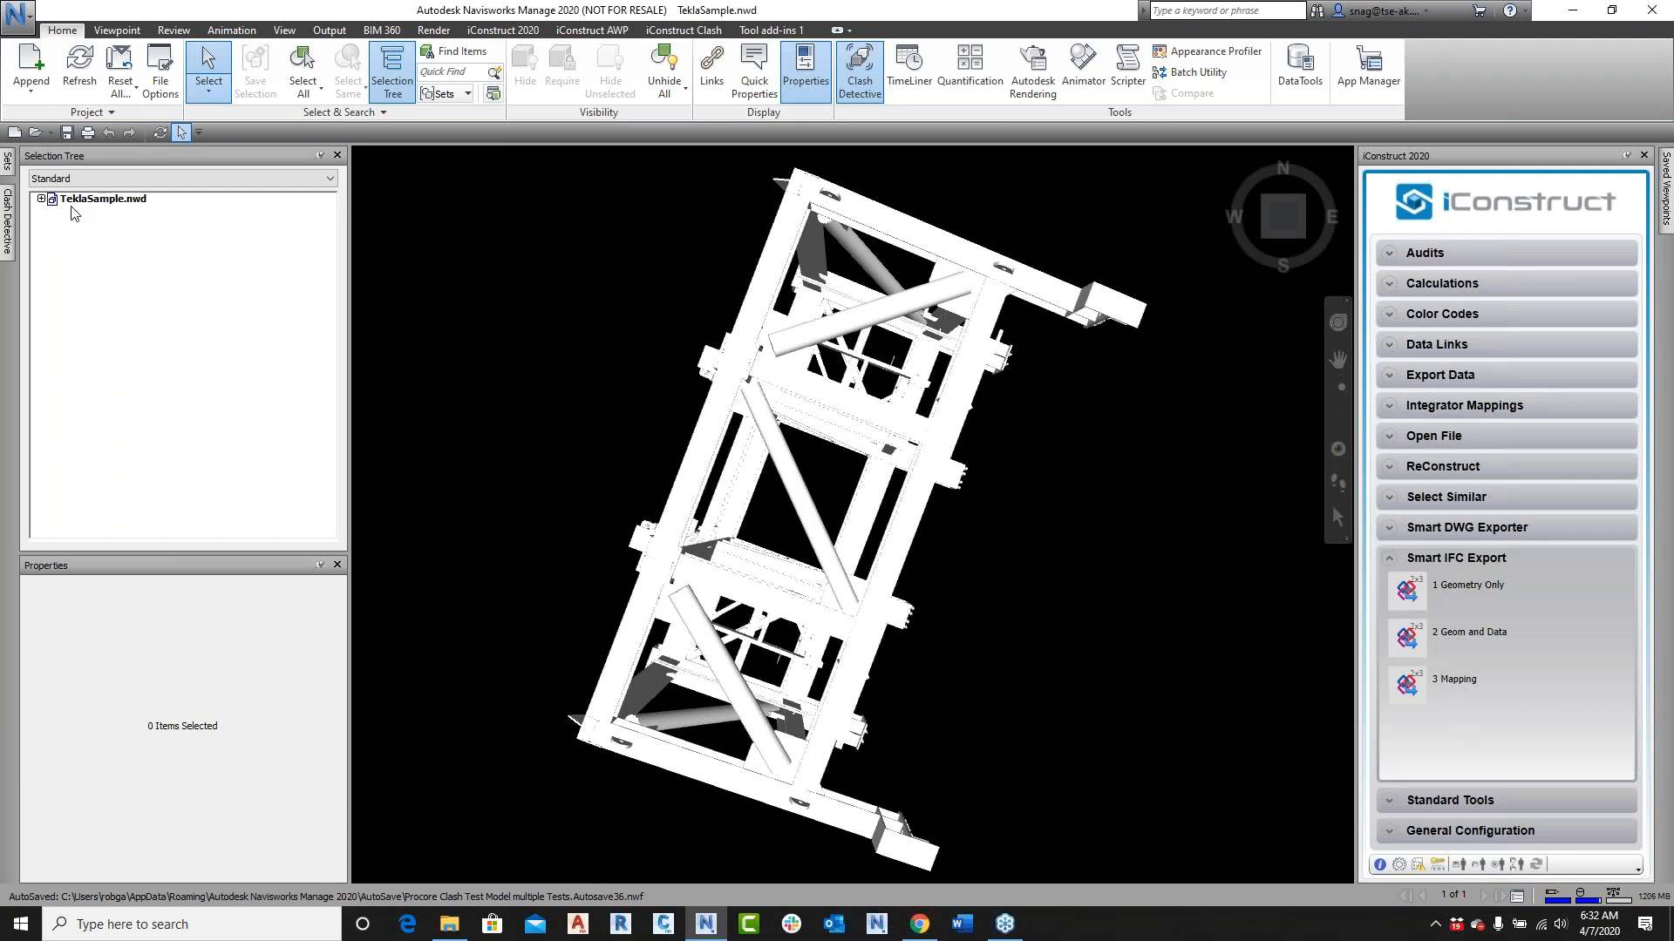
Step: Expand TeklaSample.nwd through NOT IN USE and the nested Undefined levels to list its assemblies
left_click(41, 199)
left_click(55, 213)
left_click(69, 226)
left_click(83, 241)
left_click(96, 255)
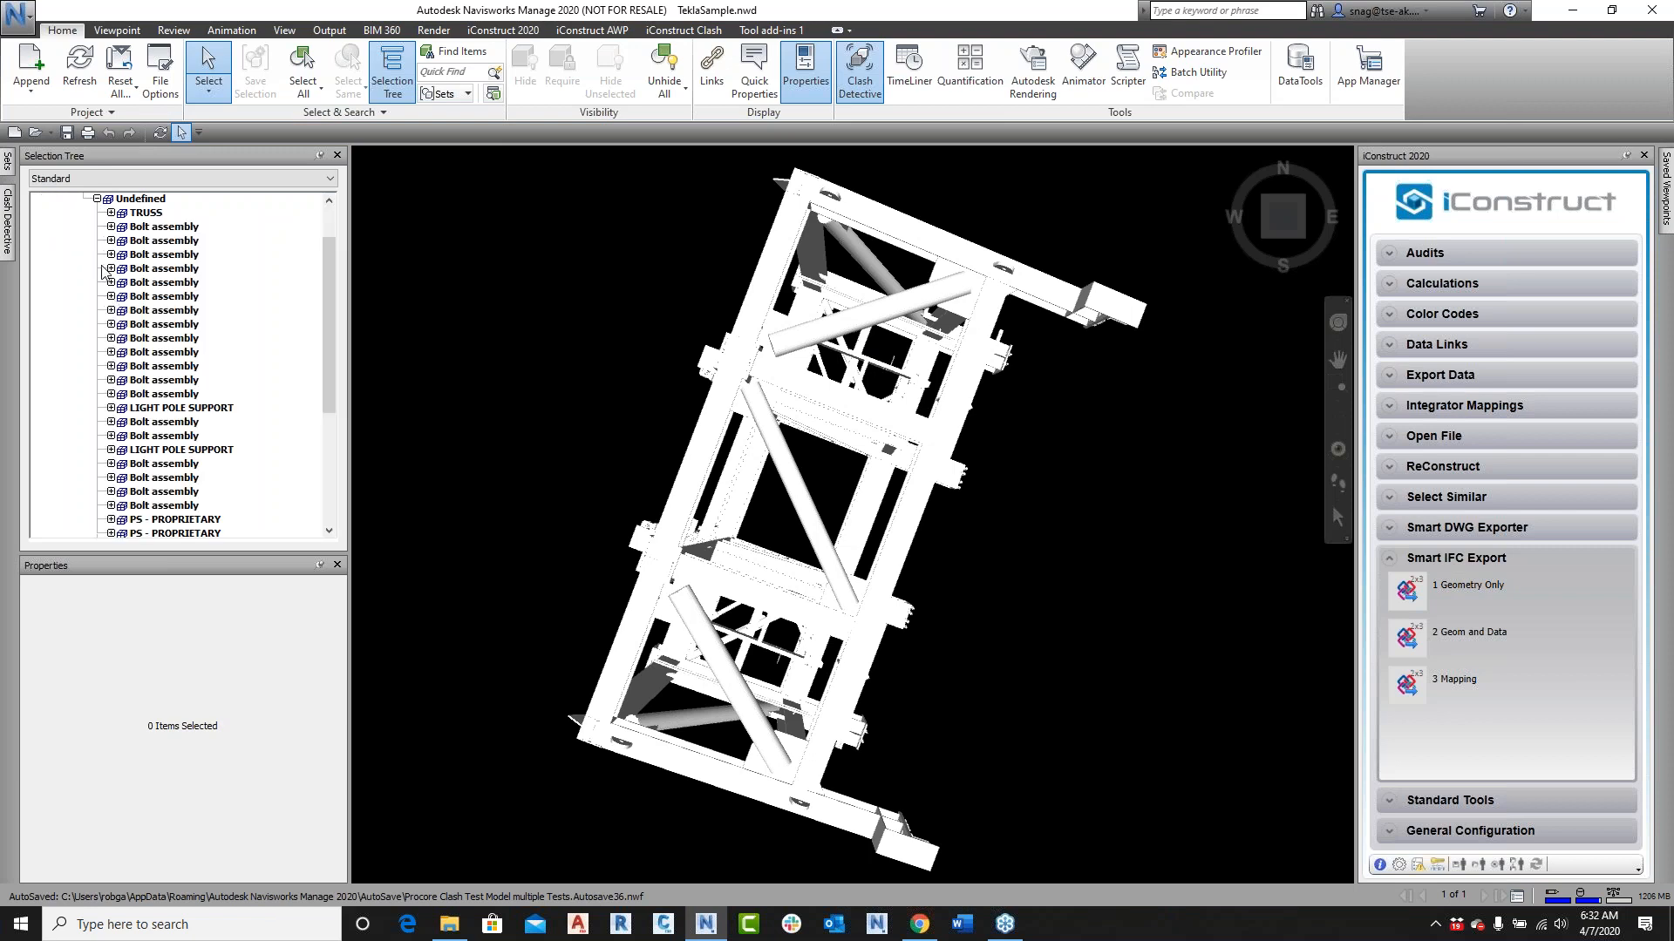
Step: Examine the properties of the TRUSS assembly and of the Body geometry inside its first ANGLE
left_click(147, 213)
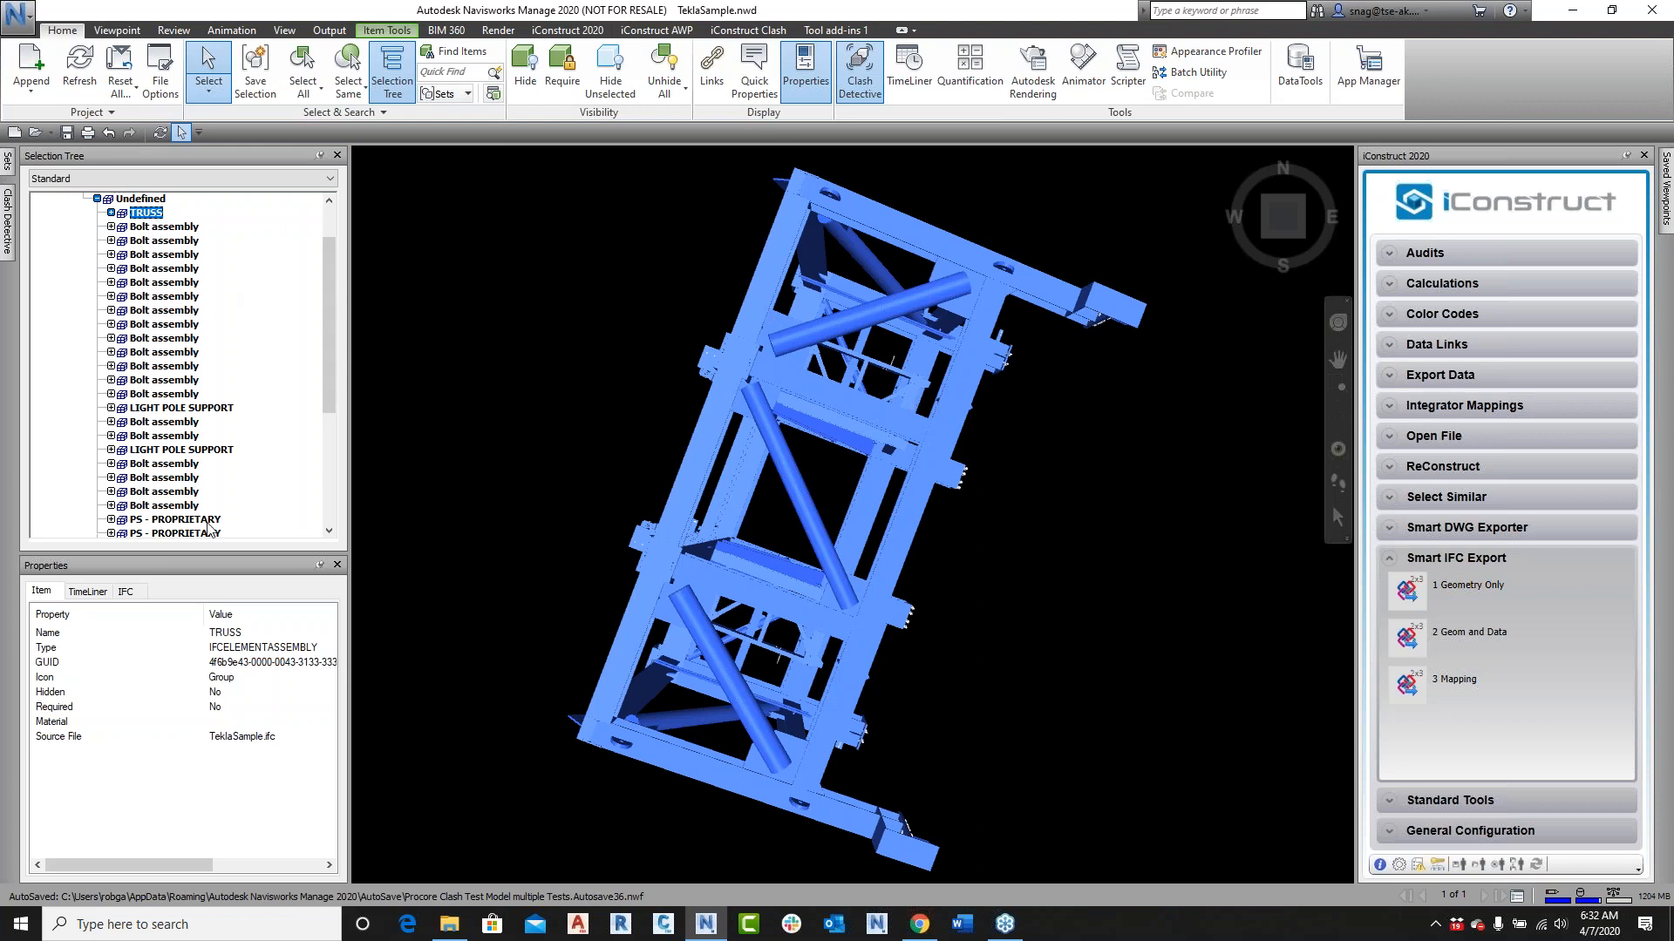
left_click(110, 213)
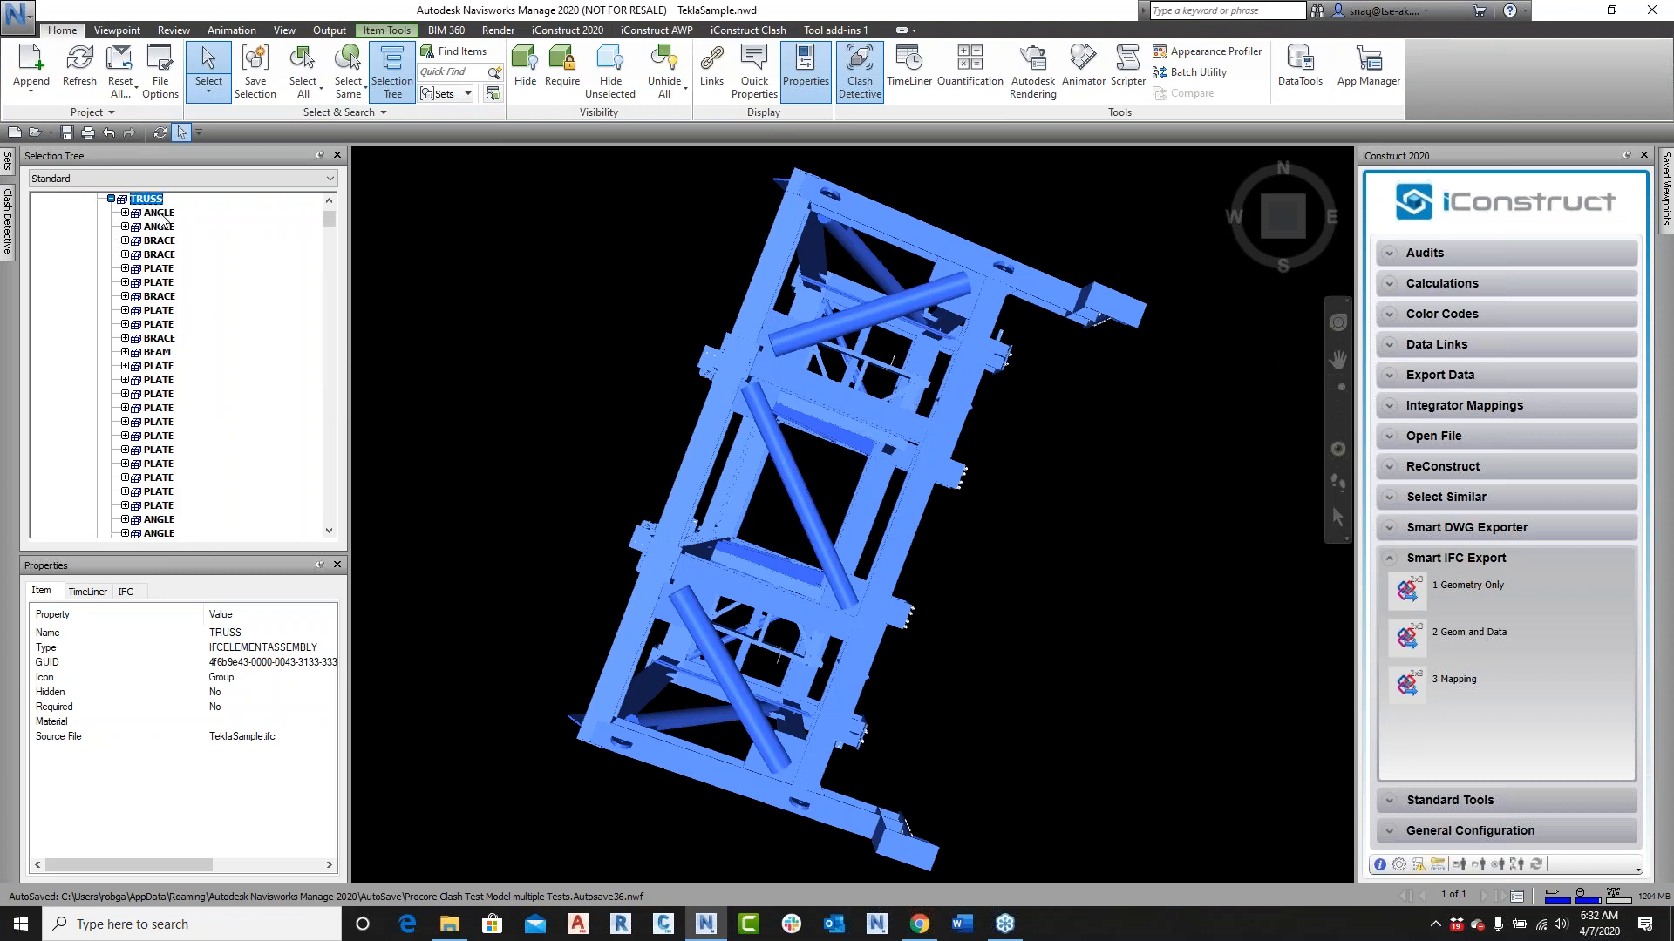
left_click(124, 212)
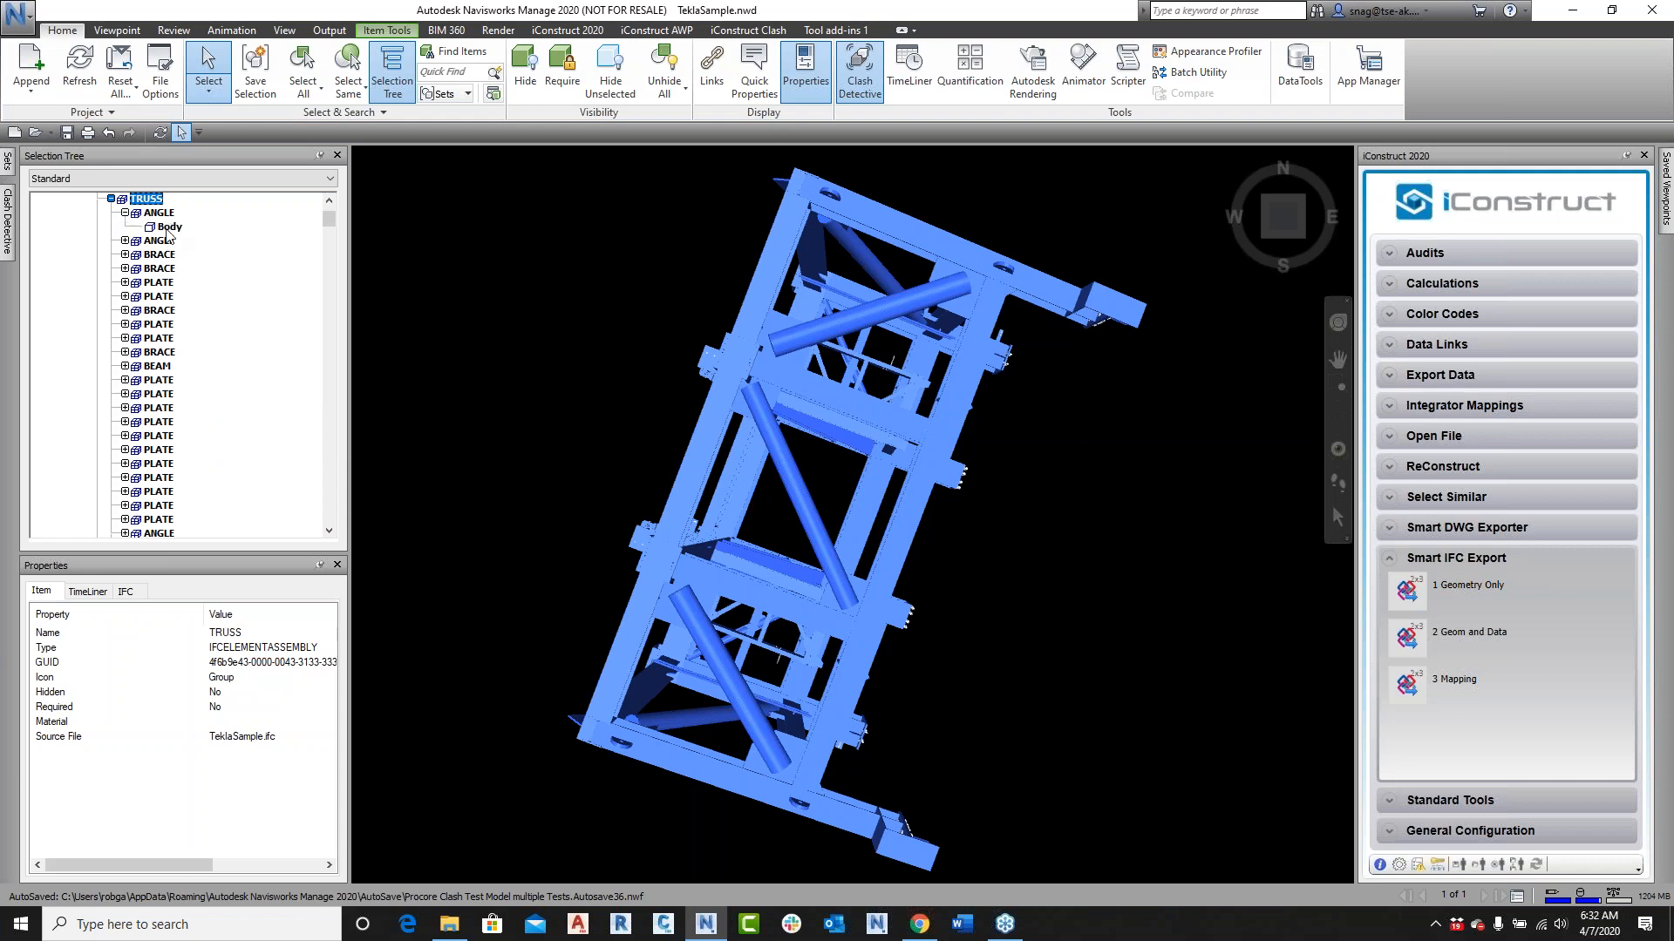
left_click(167, 229)
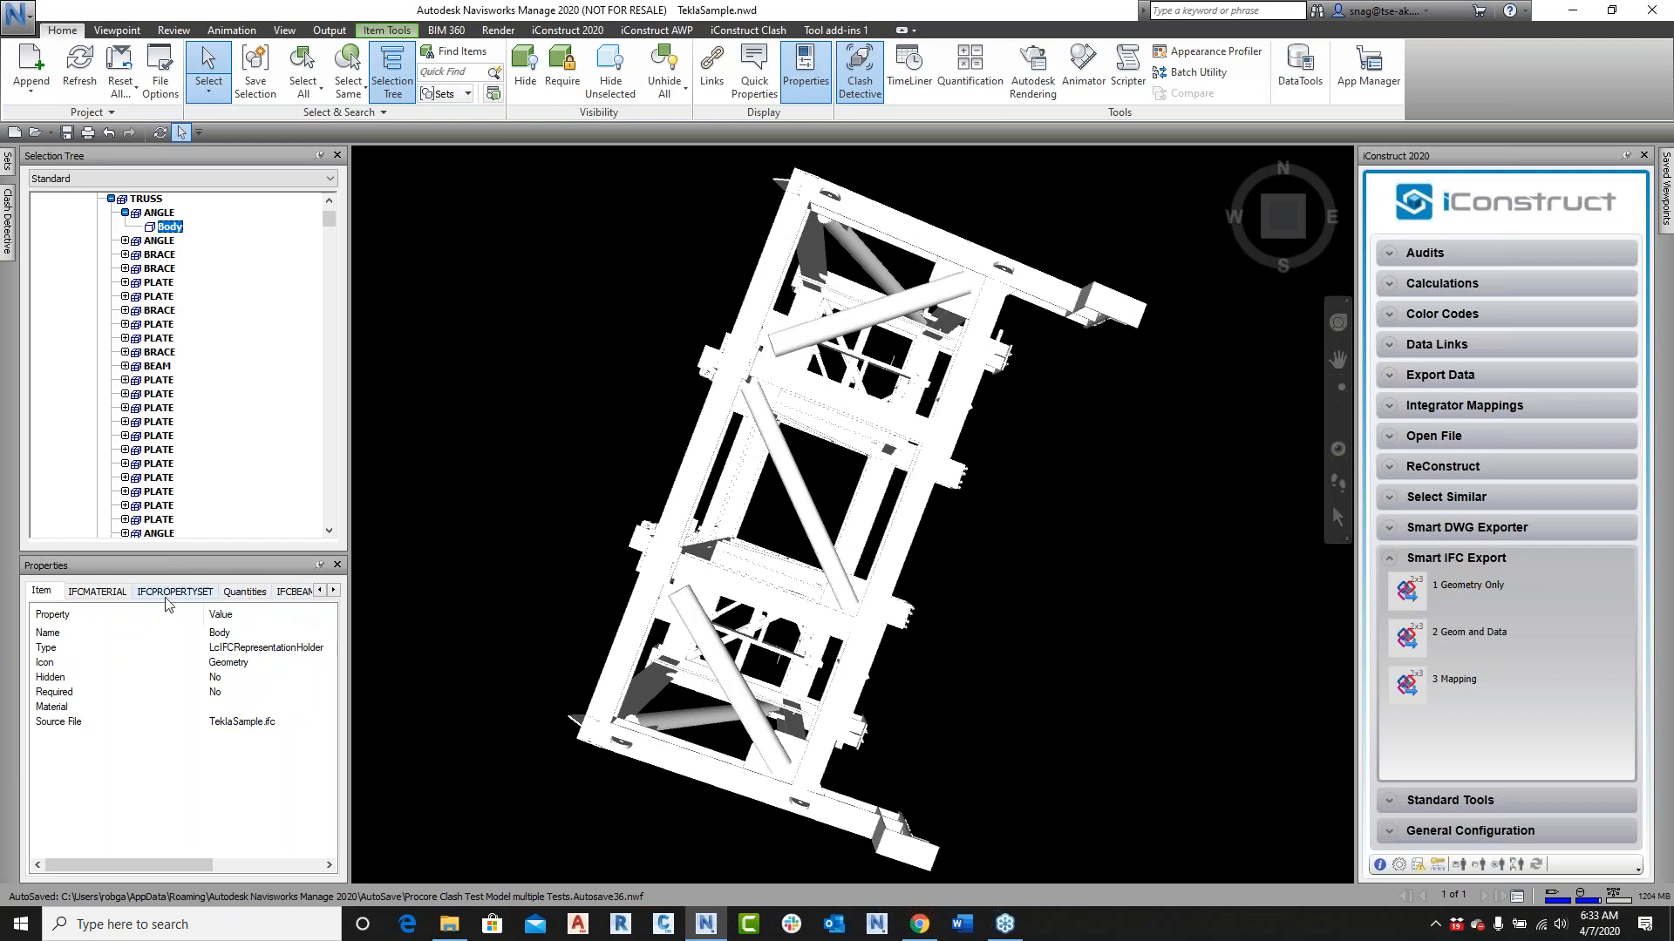
scroll(170, 218, "up", 3)
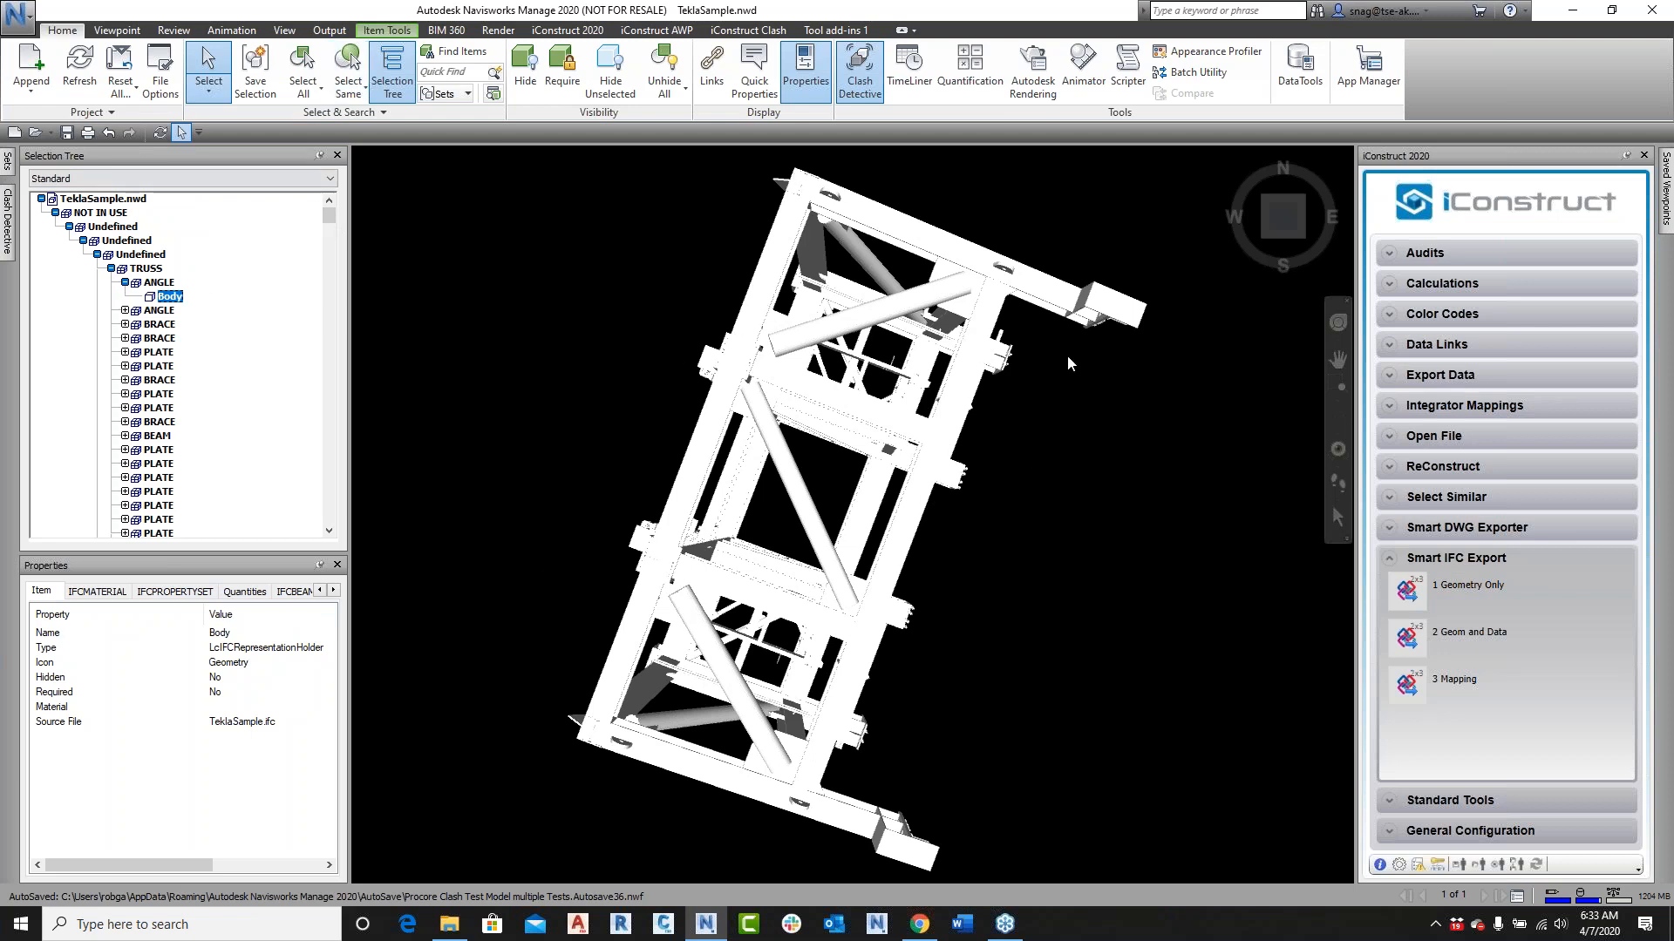
Step: Select the whole TeklaSample.nwd model and enable sectioning in Box mode
left_click(114, 200)
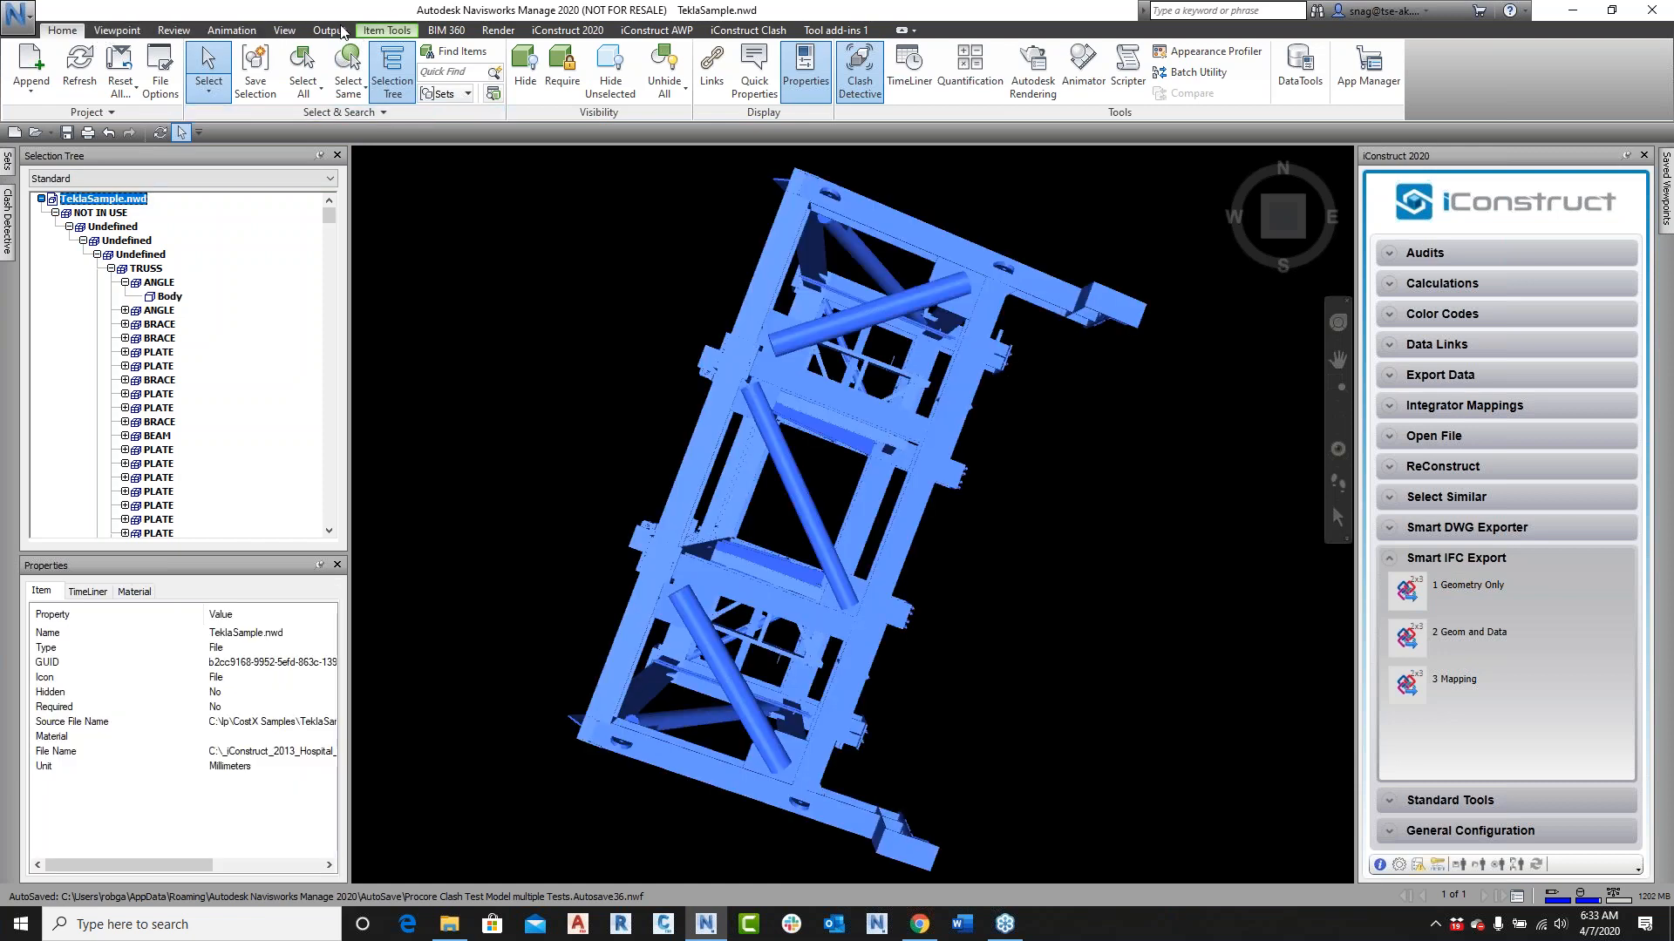
left_click(117, 31)
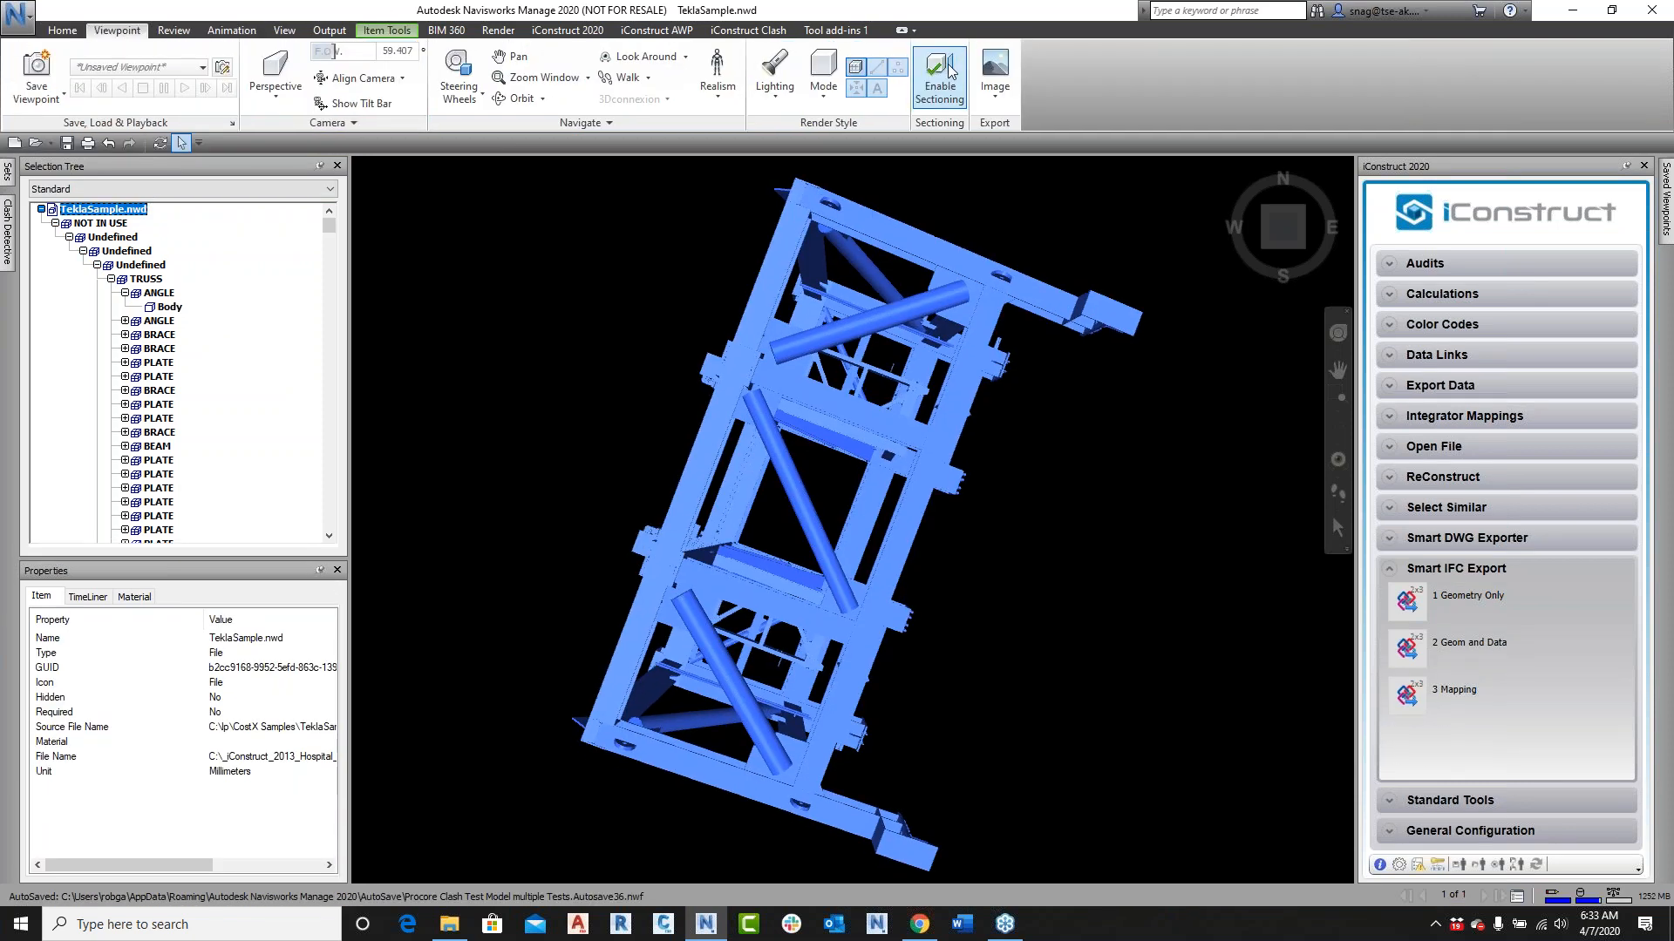
left_click(939, 77)
left_click(85, 76)
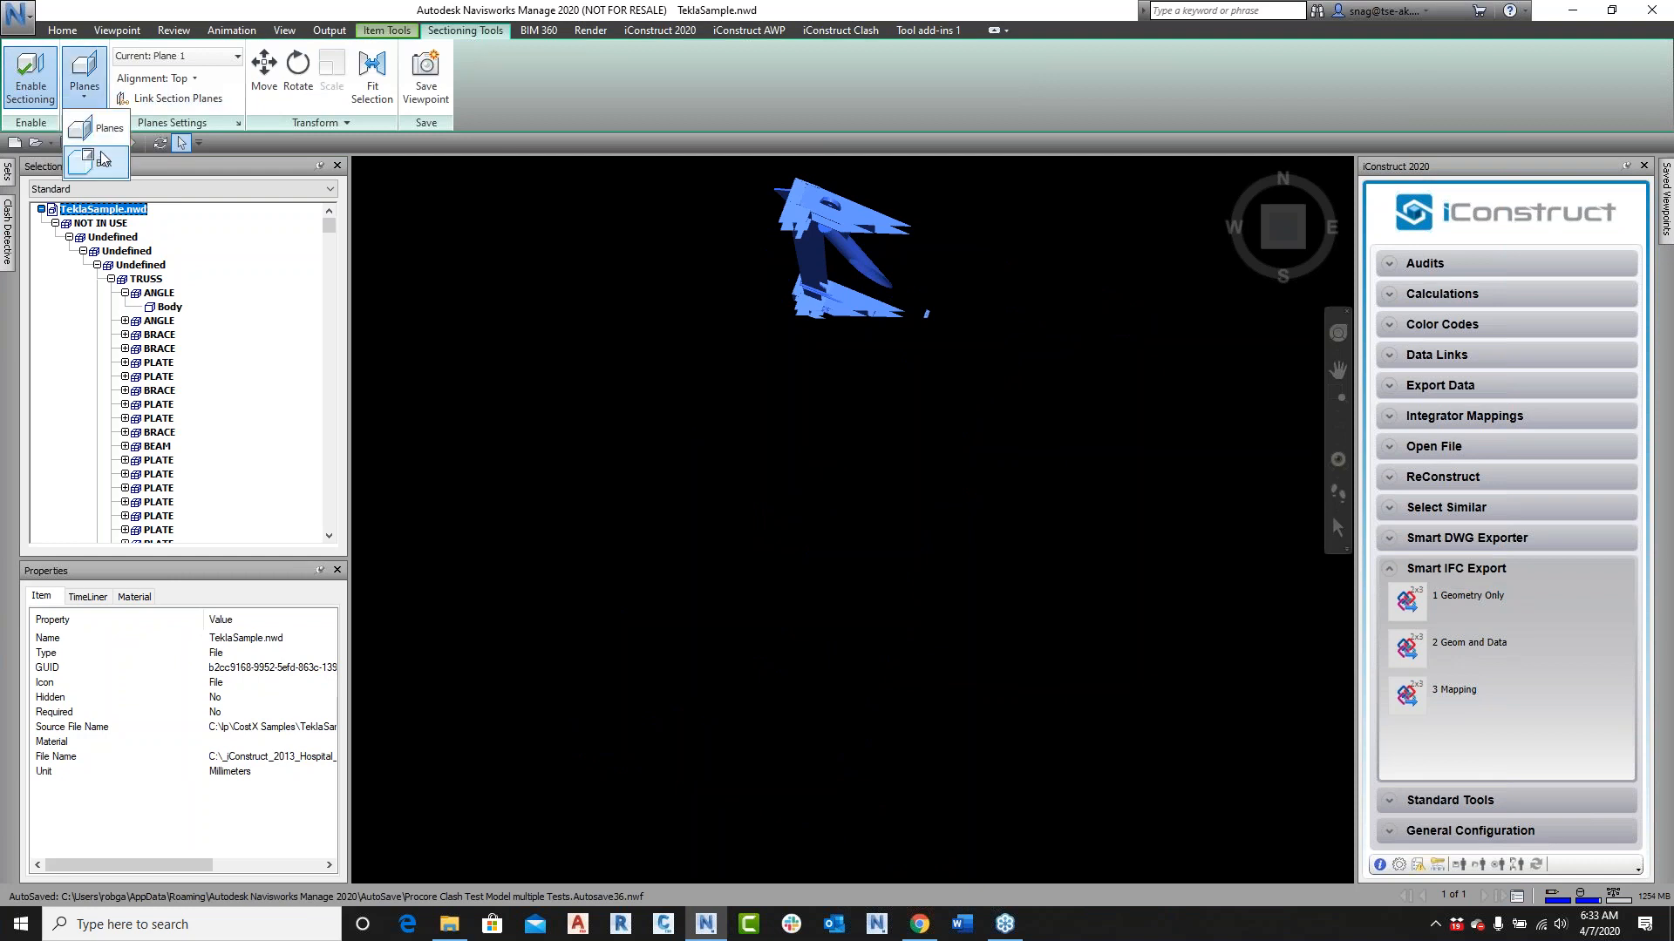
left_click(101, 165)
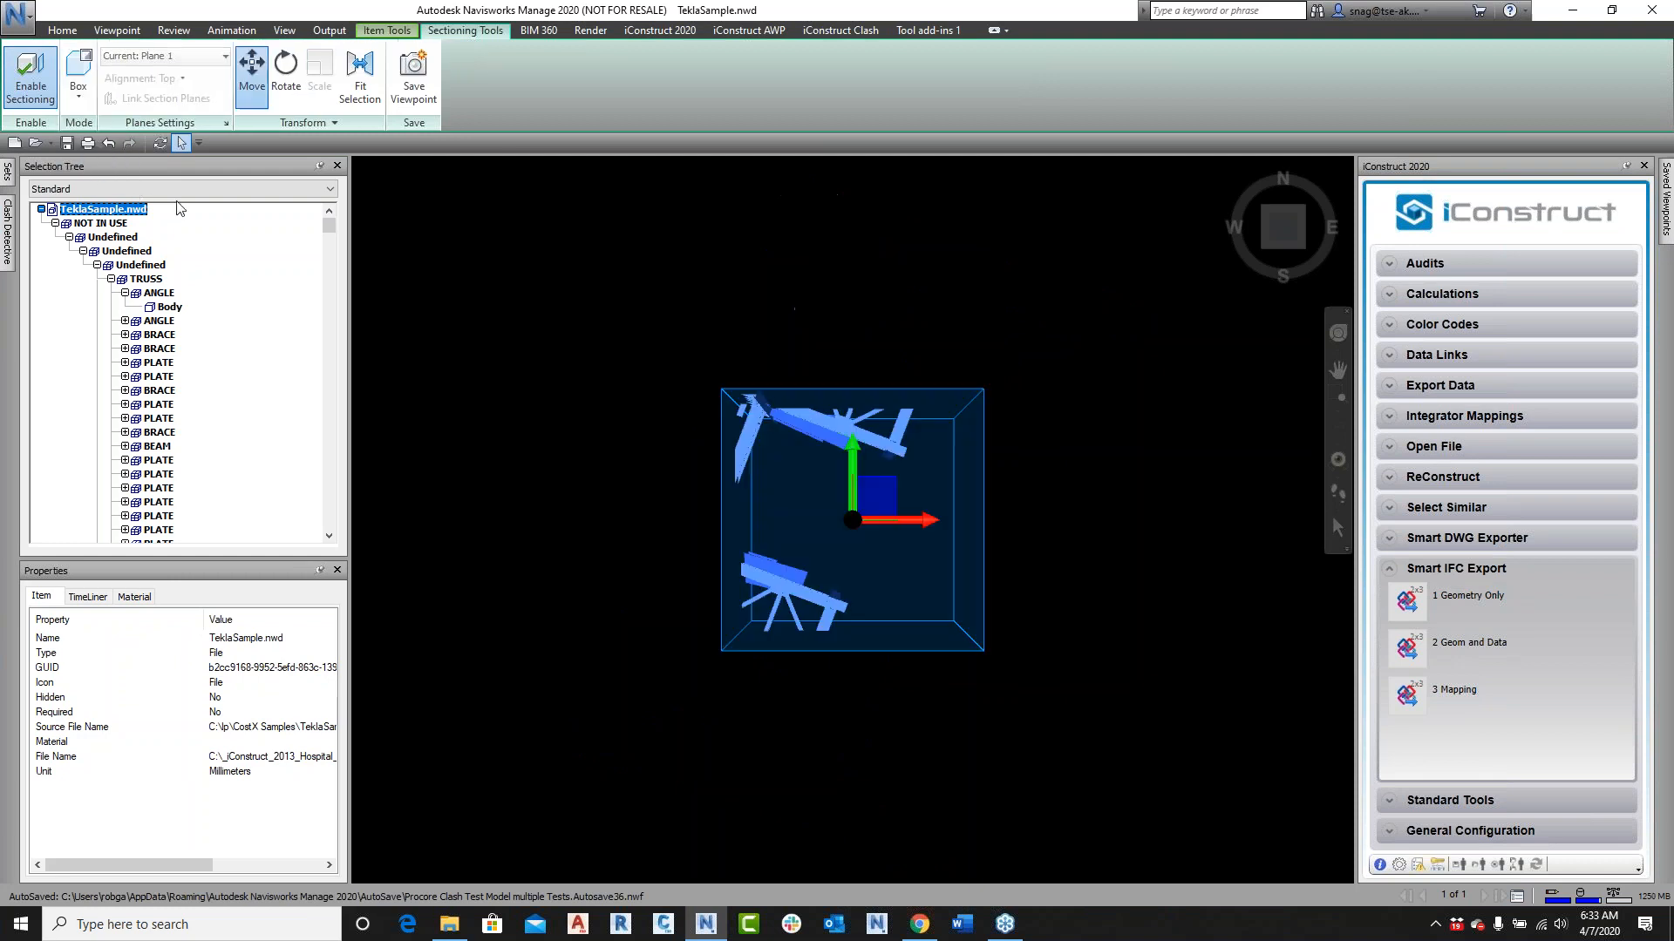
Step: Rotate the section box about its vertical axis to line it up with the steel frame
left_click(1264, 248)
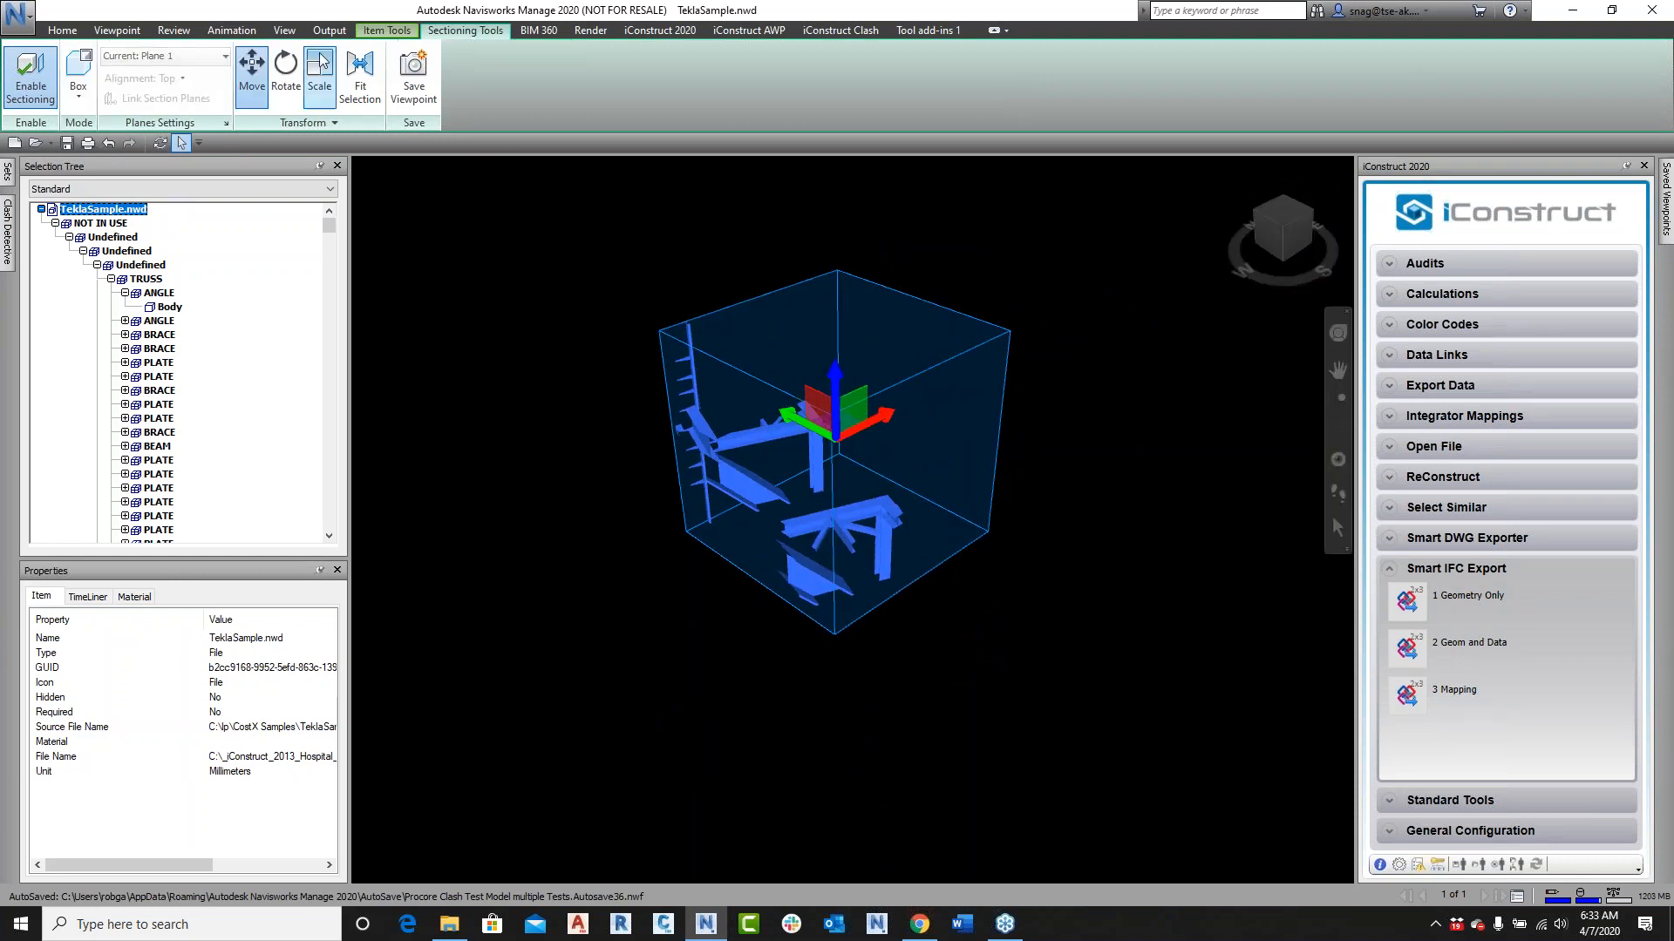
left_click(291, 81)
left_click_drag(872, 414, 869, 419)
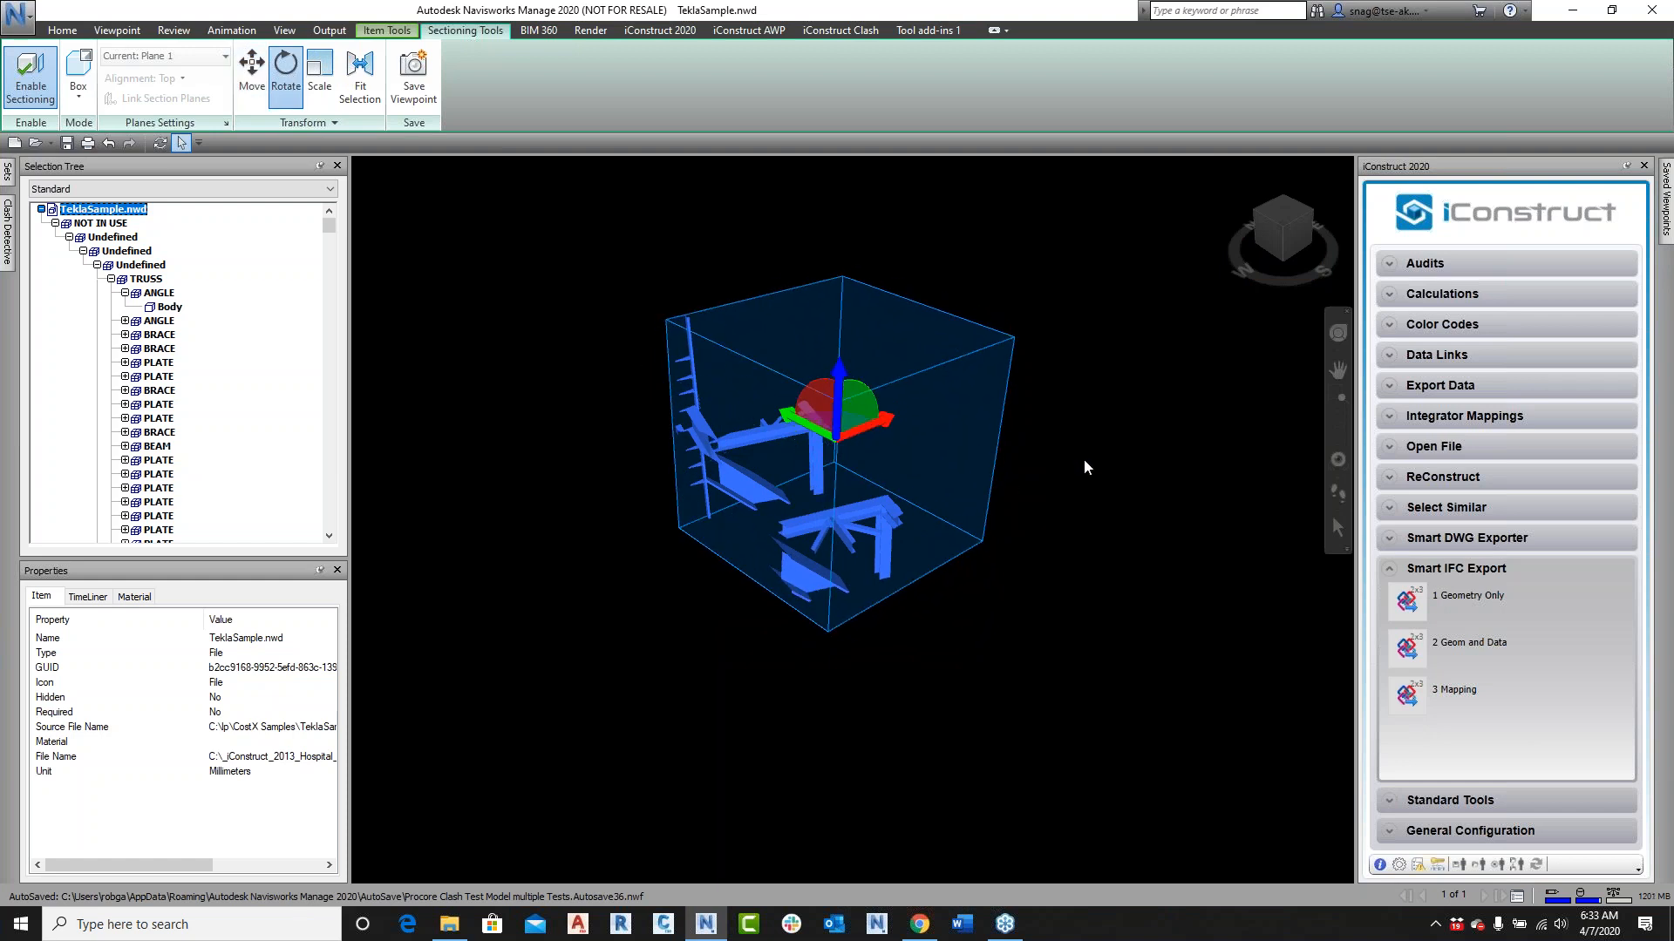
left_click(1314, 212)
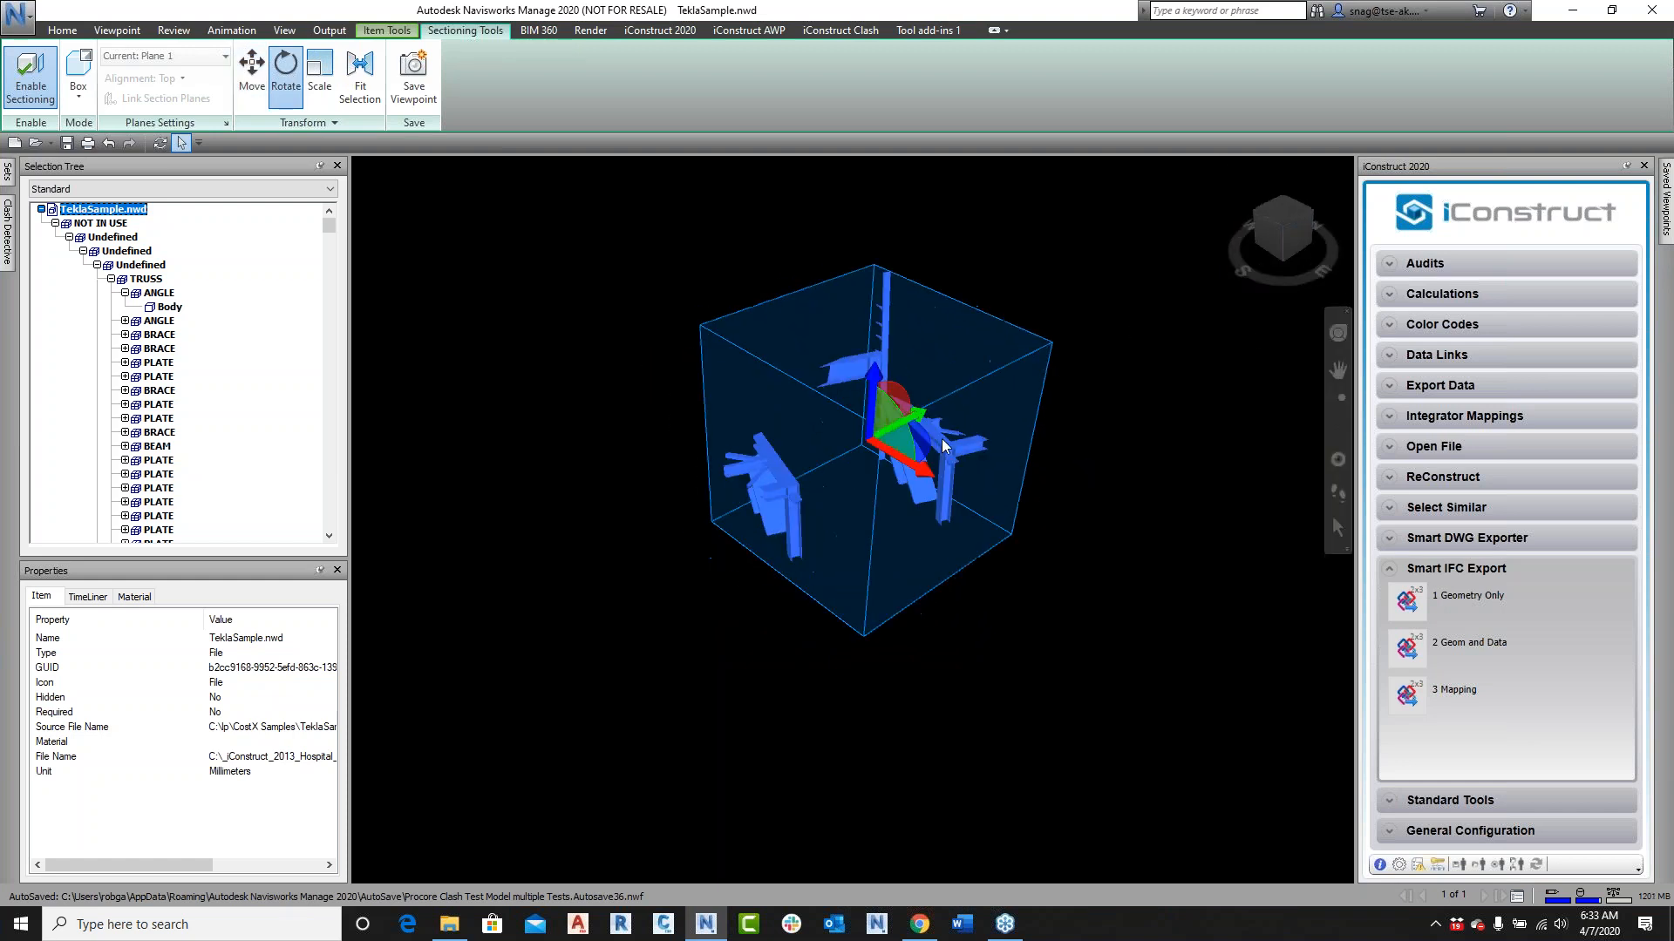
left_click_drag(930, 436, 926, 454)
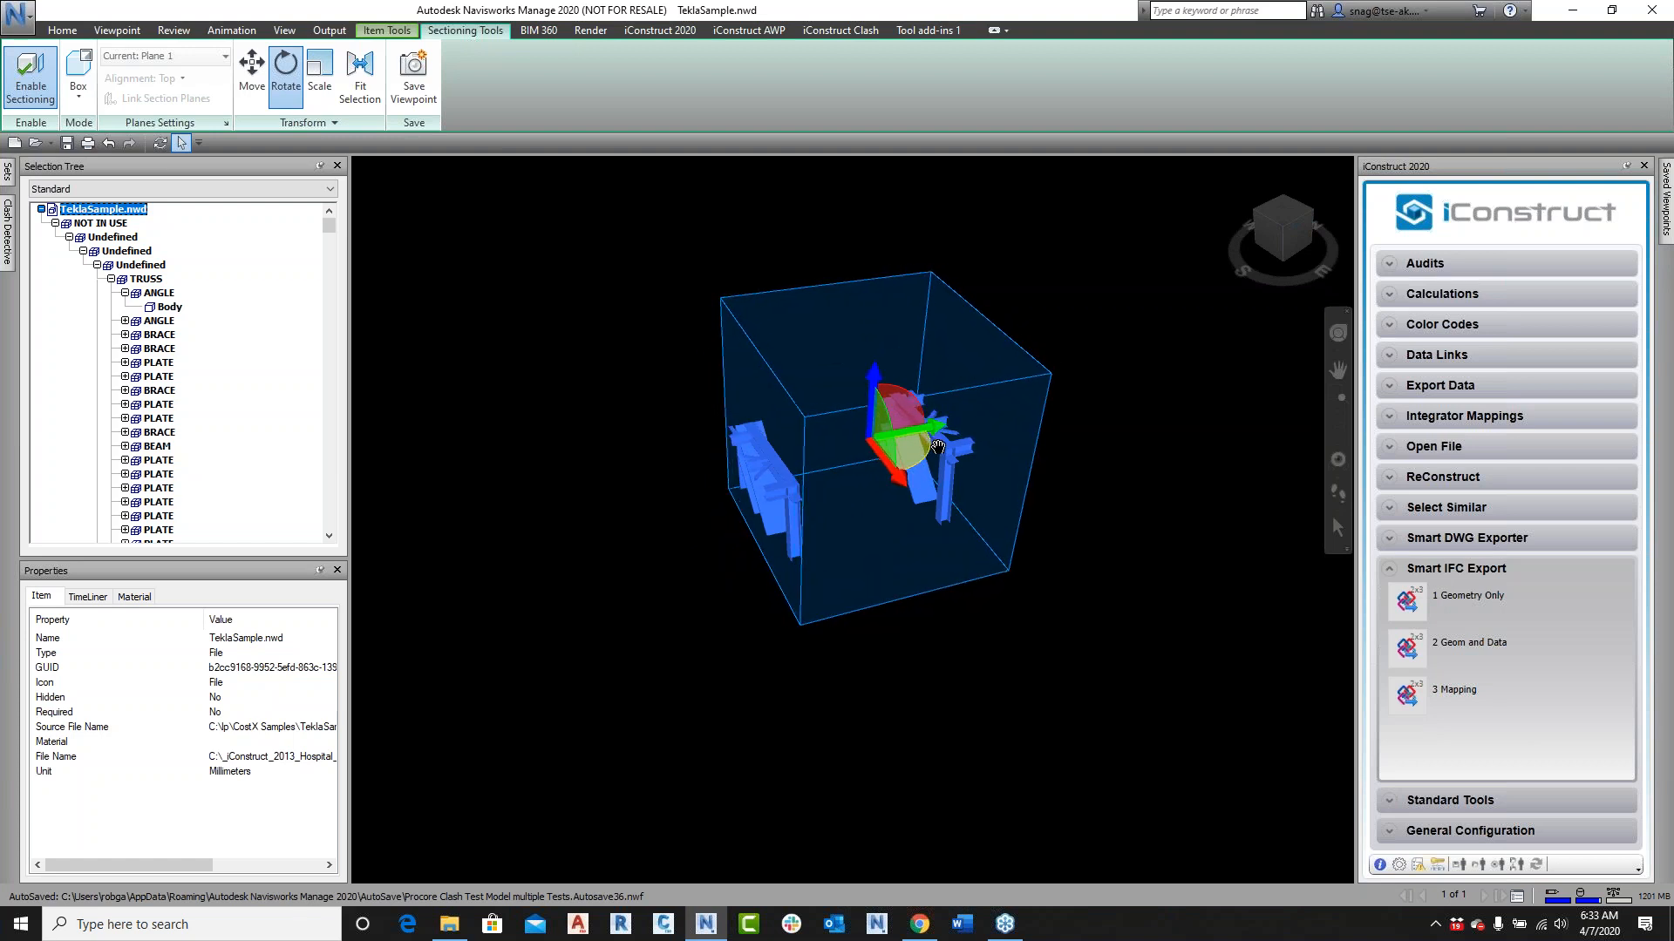
Step: Scale the section box along its blue and red axes to enclose the frame's full height and depth, comparing against the unsectioned model
left_click(317, 75)
left_click_drag(873, 379, 881, 306)
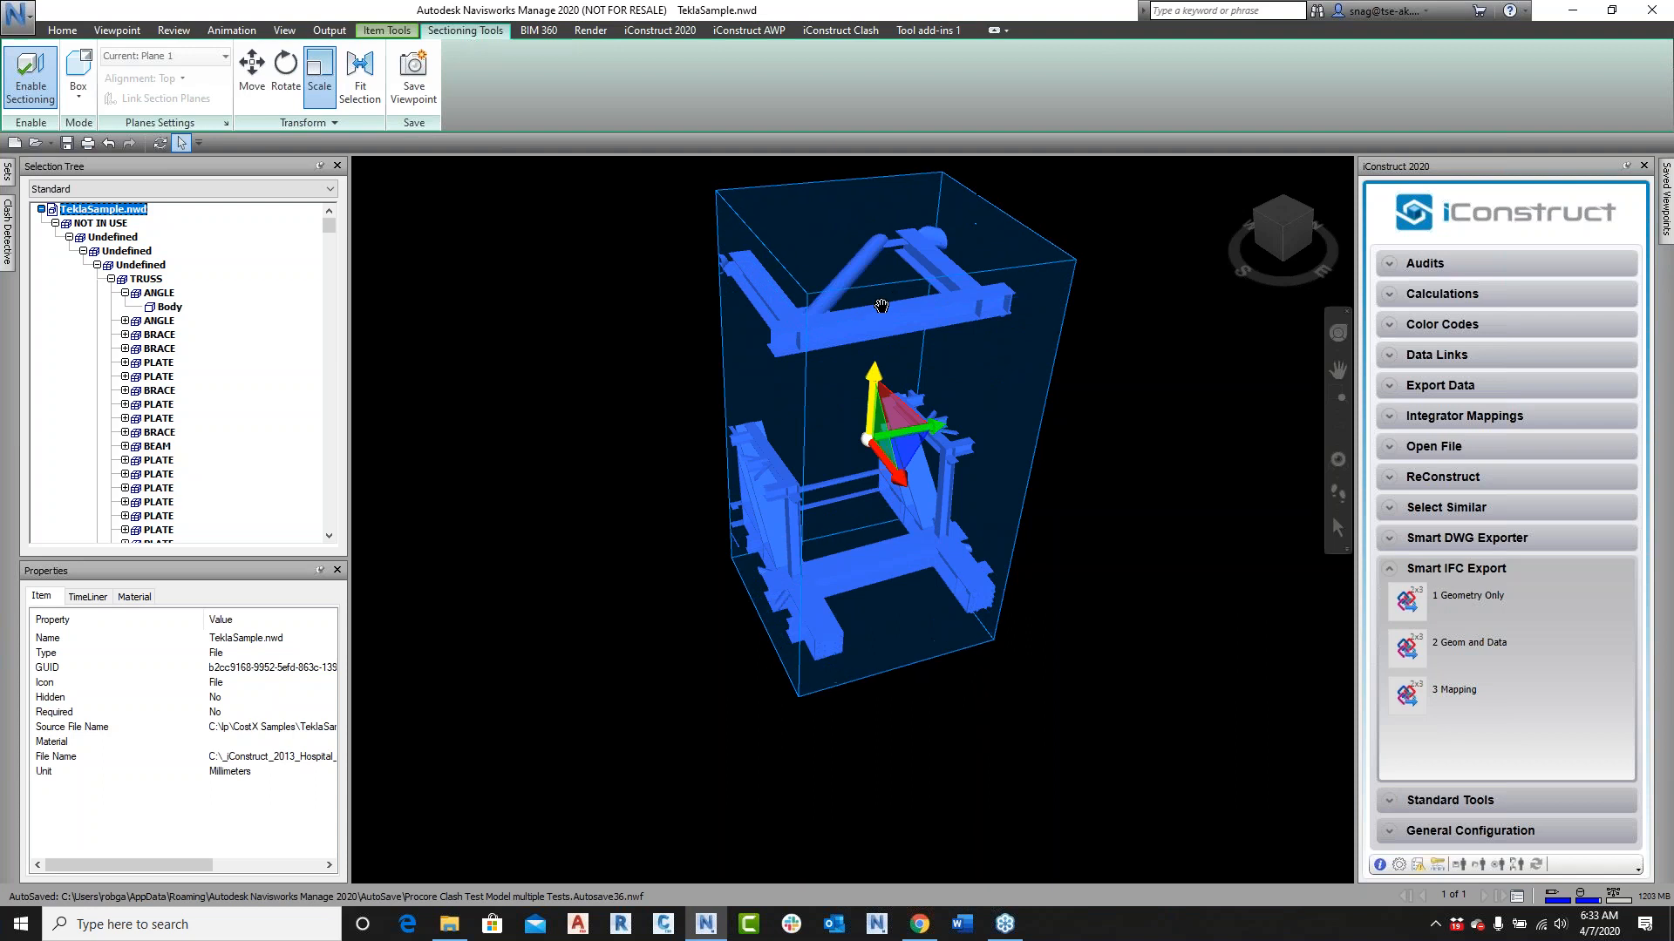
left_click_drag(899, 476, 805, 610)
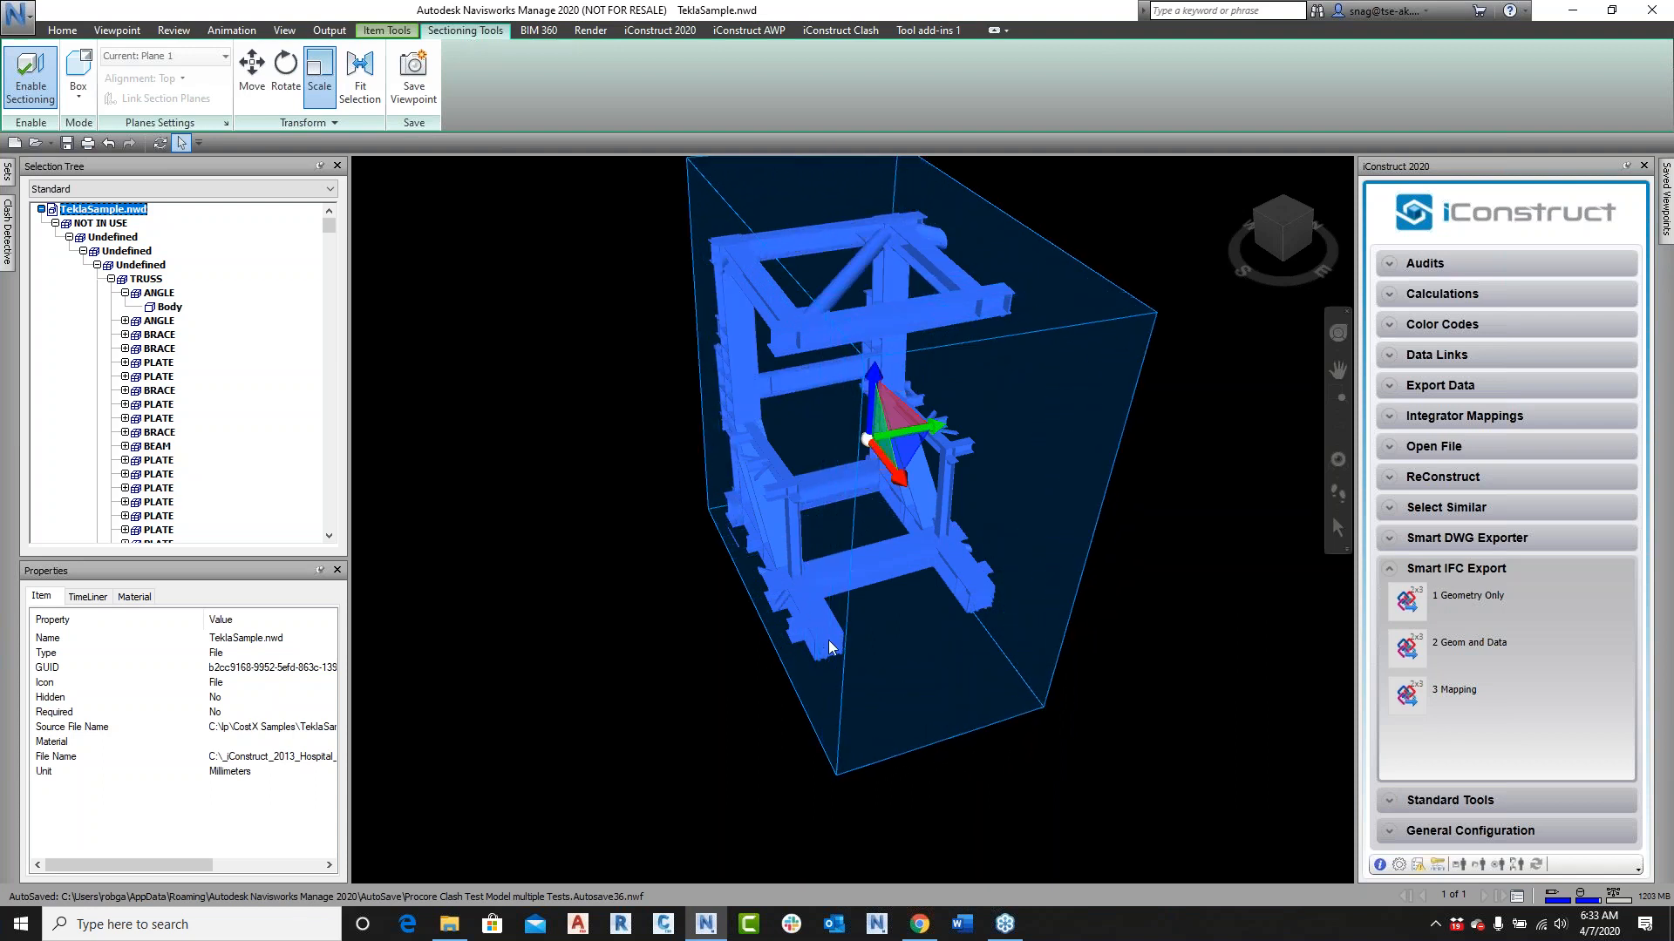
left_click(28, 83)
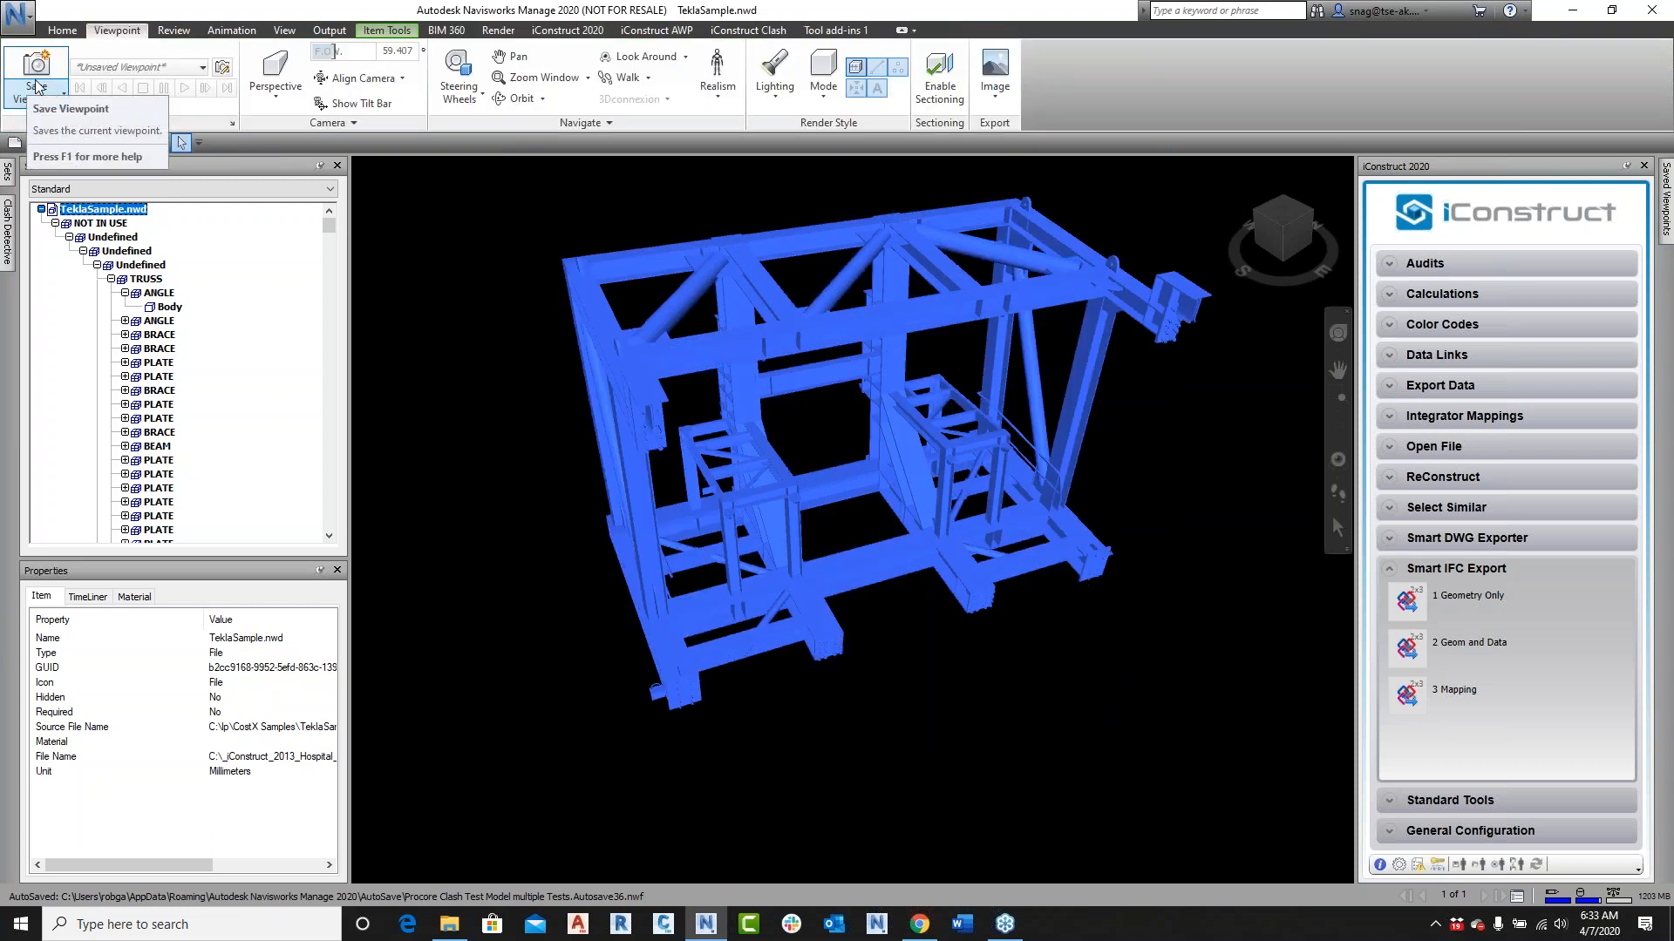
left_click(940, 81)
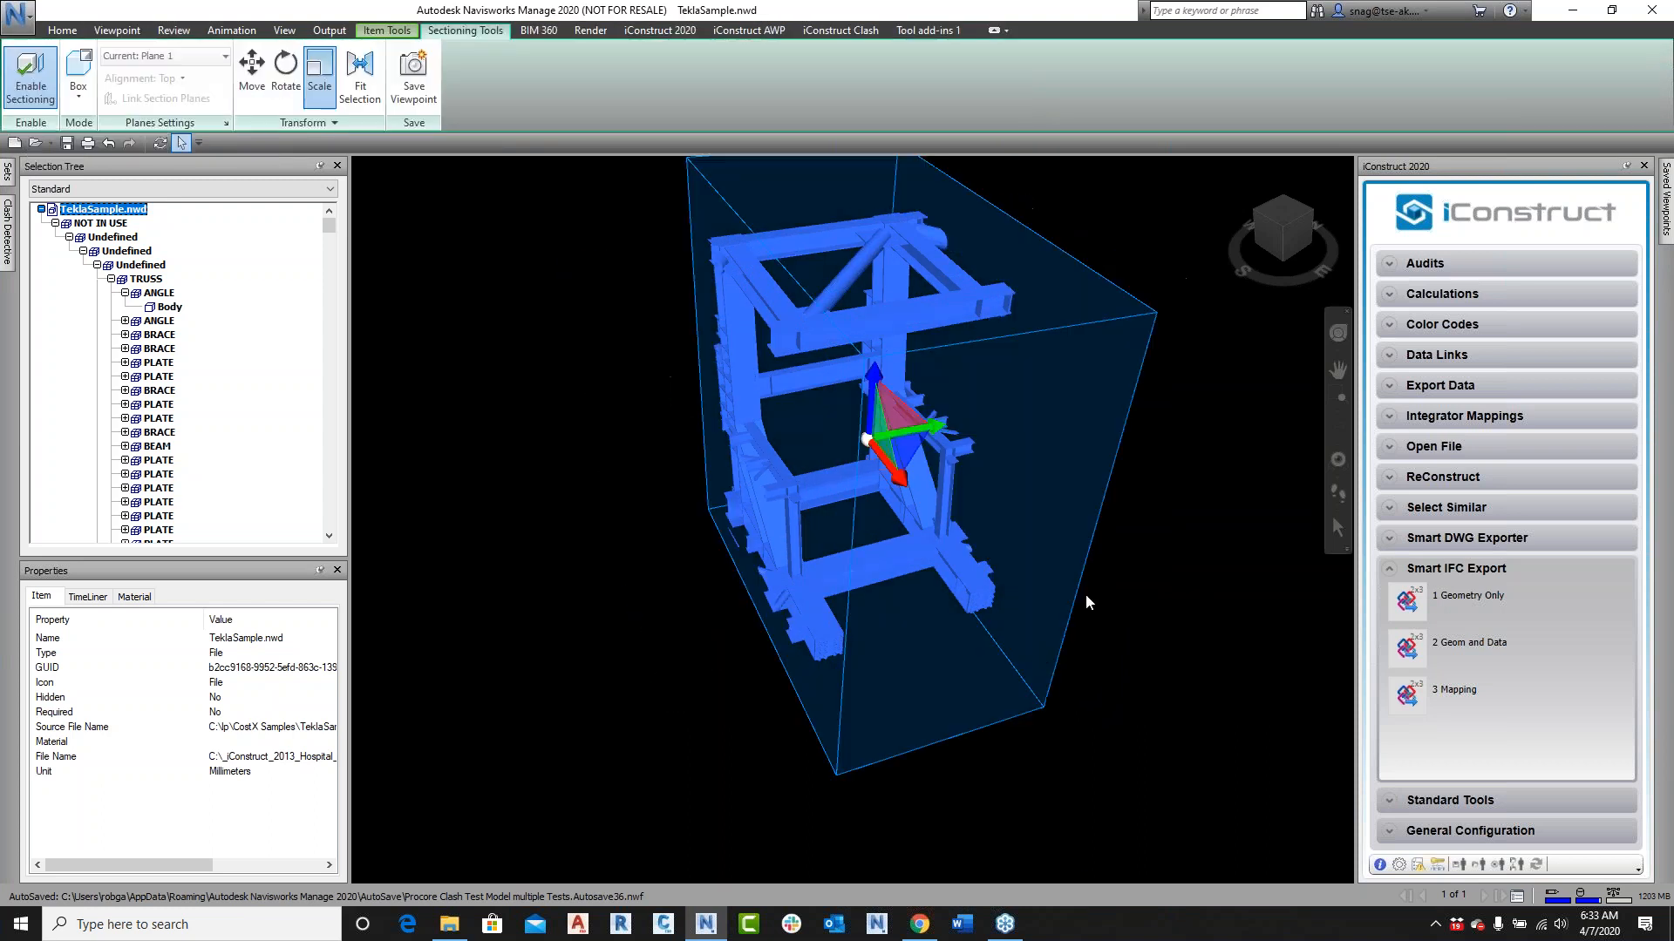
Step: Examine the IFC properties of the Body inside the first ANGLE item under TRUSS
left_click(1250, 551)
left_click(1470, 830)
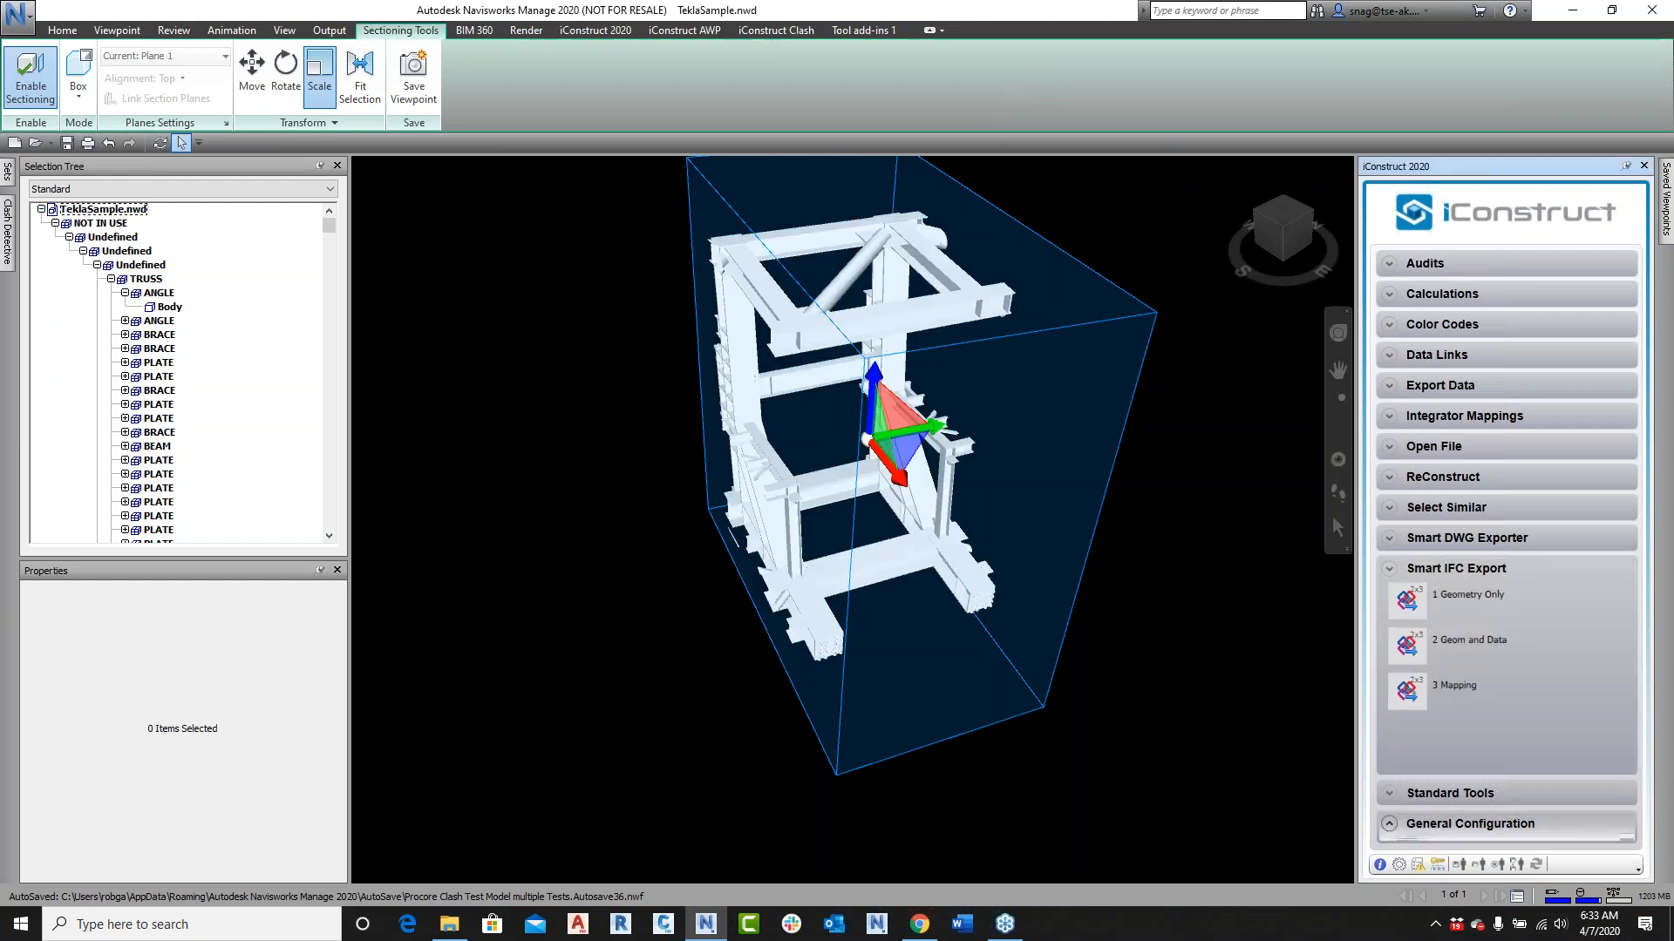
left_click(169, 307)
left_click(319, 597)
left_click(319, 596)
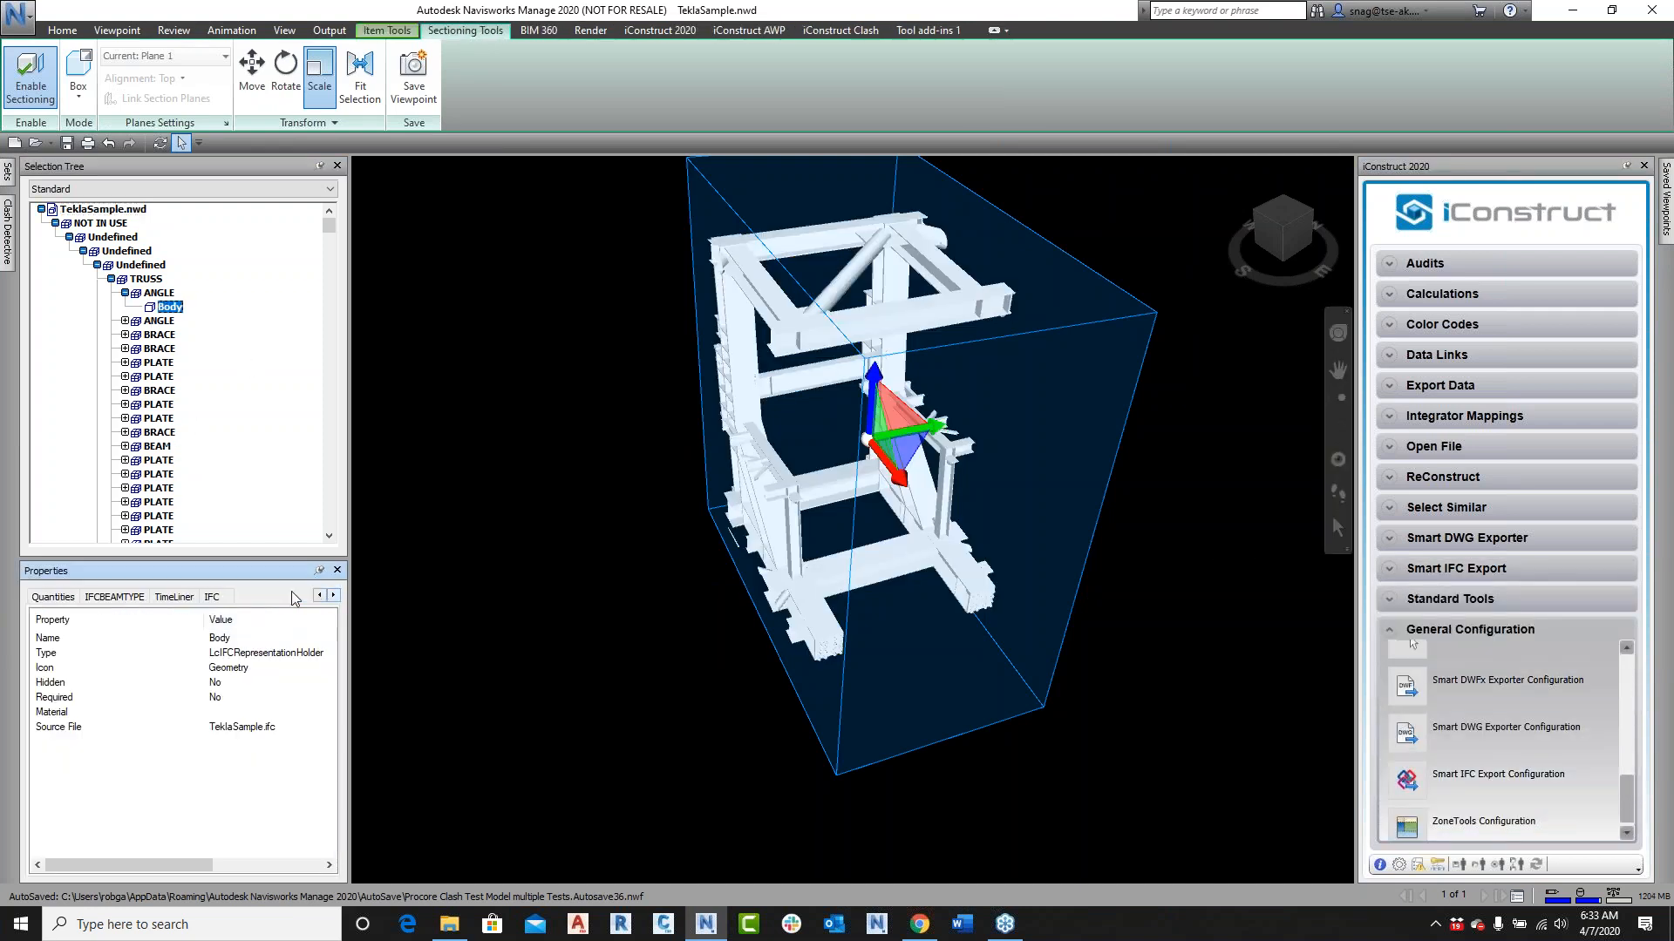
left_click(216, 598)
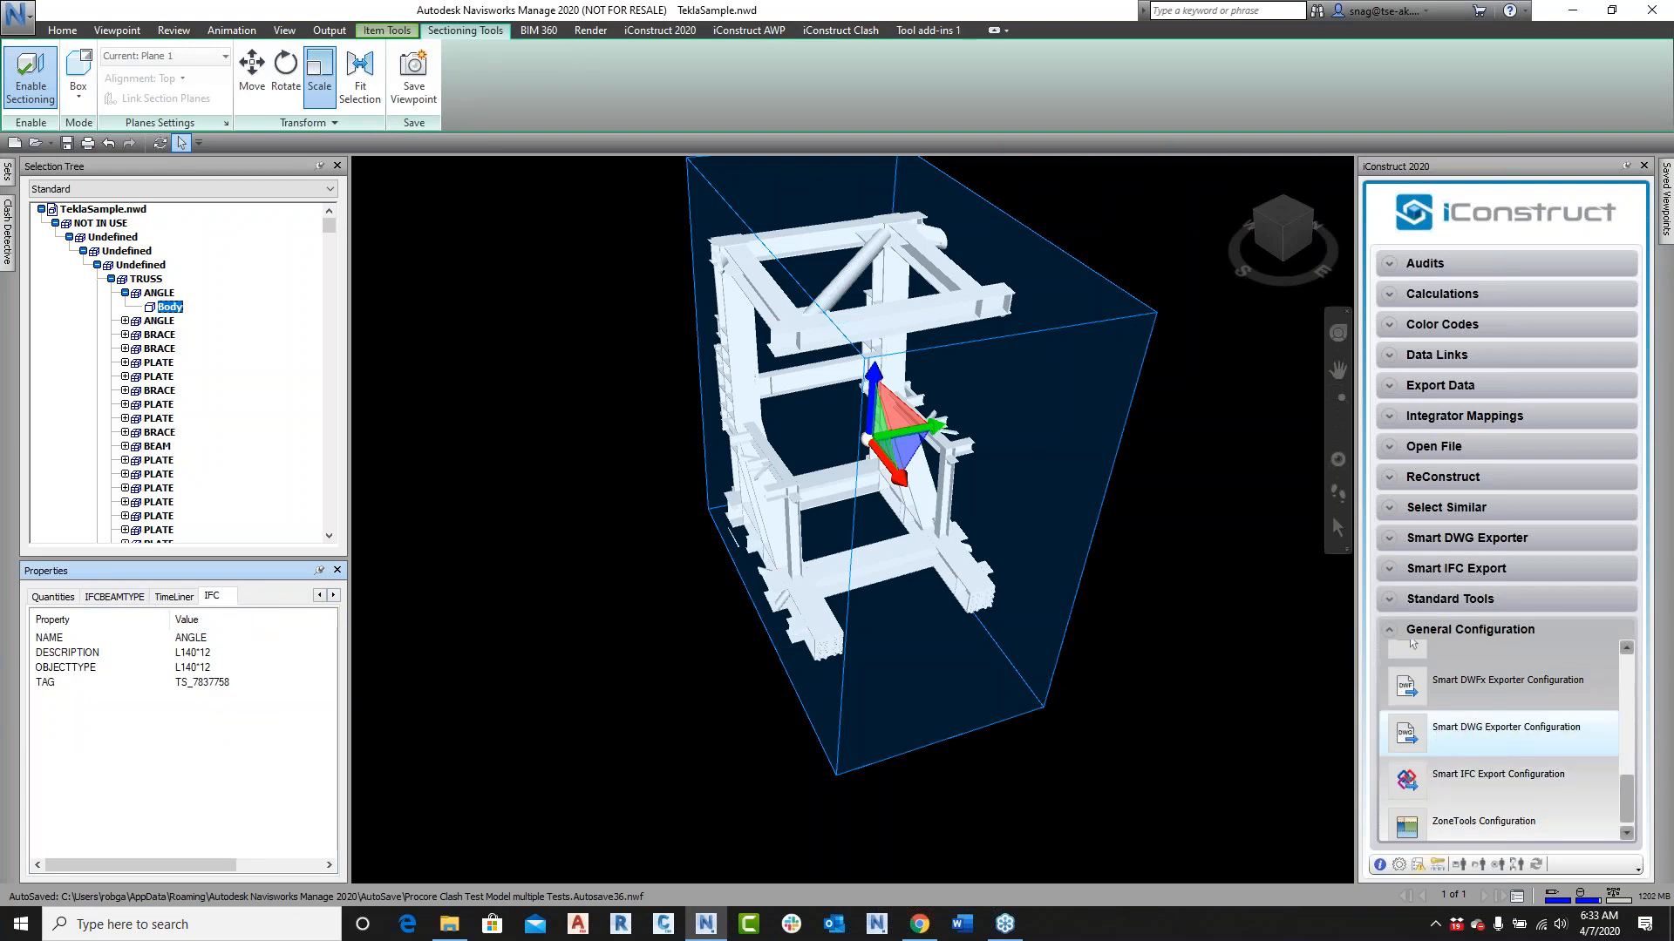
Step: Load the Tekla template in the ReConstruct configuration
scroll(1627, 793, "up", 2)
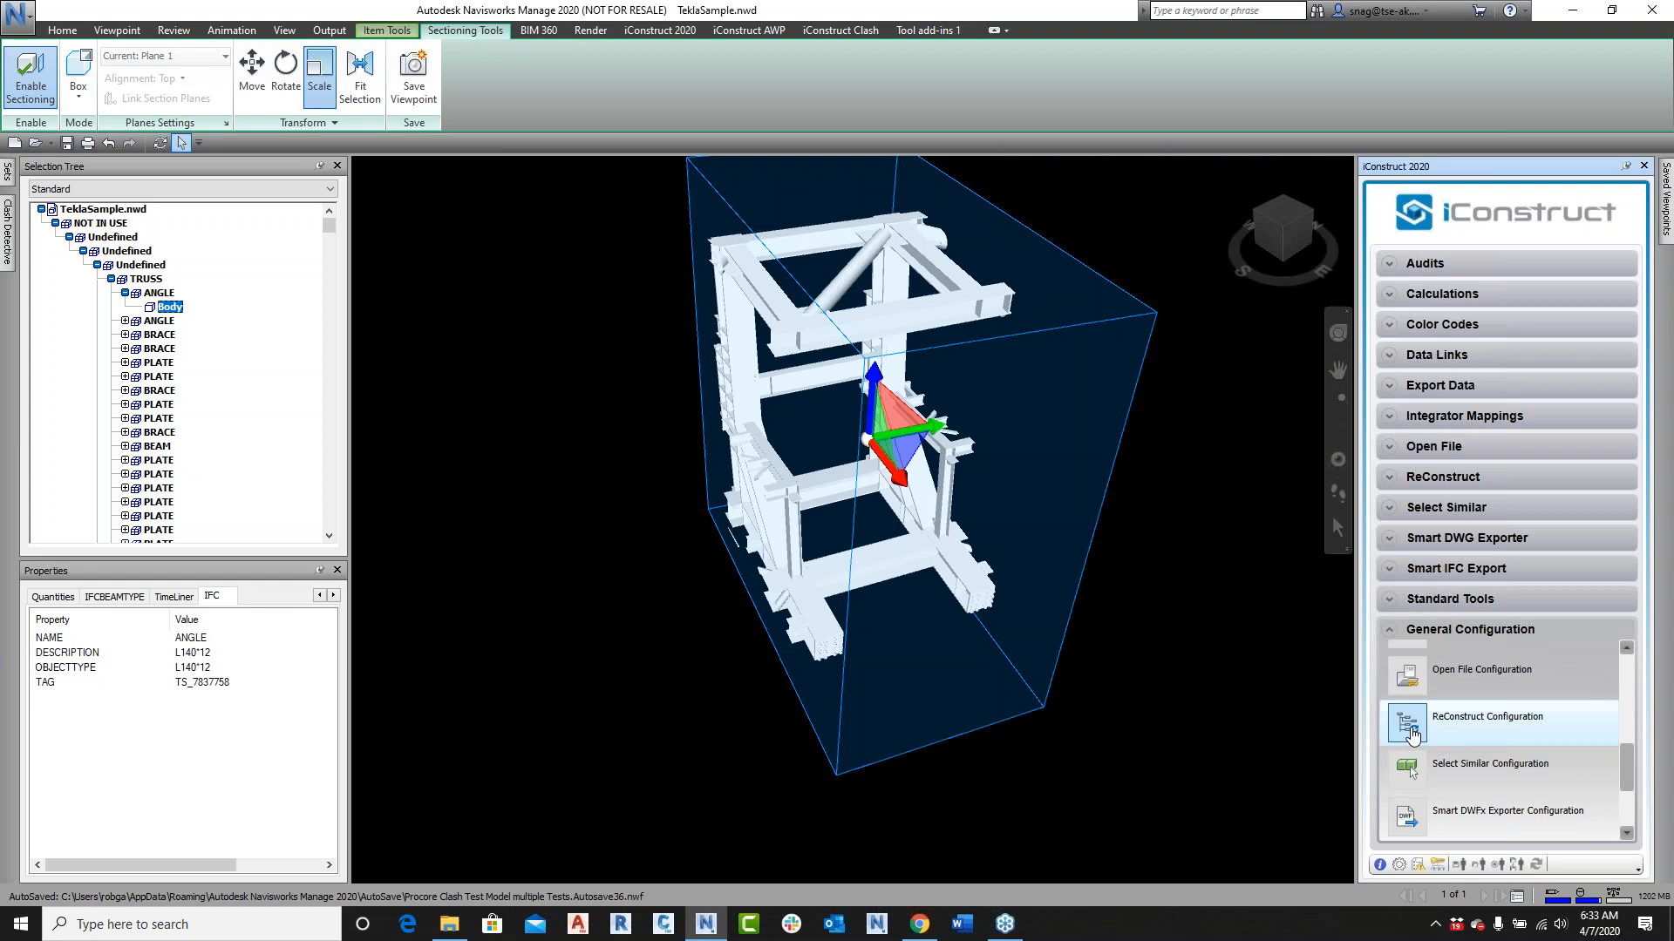
left_click(1409, 727)
left_click(977, 351)
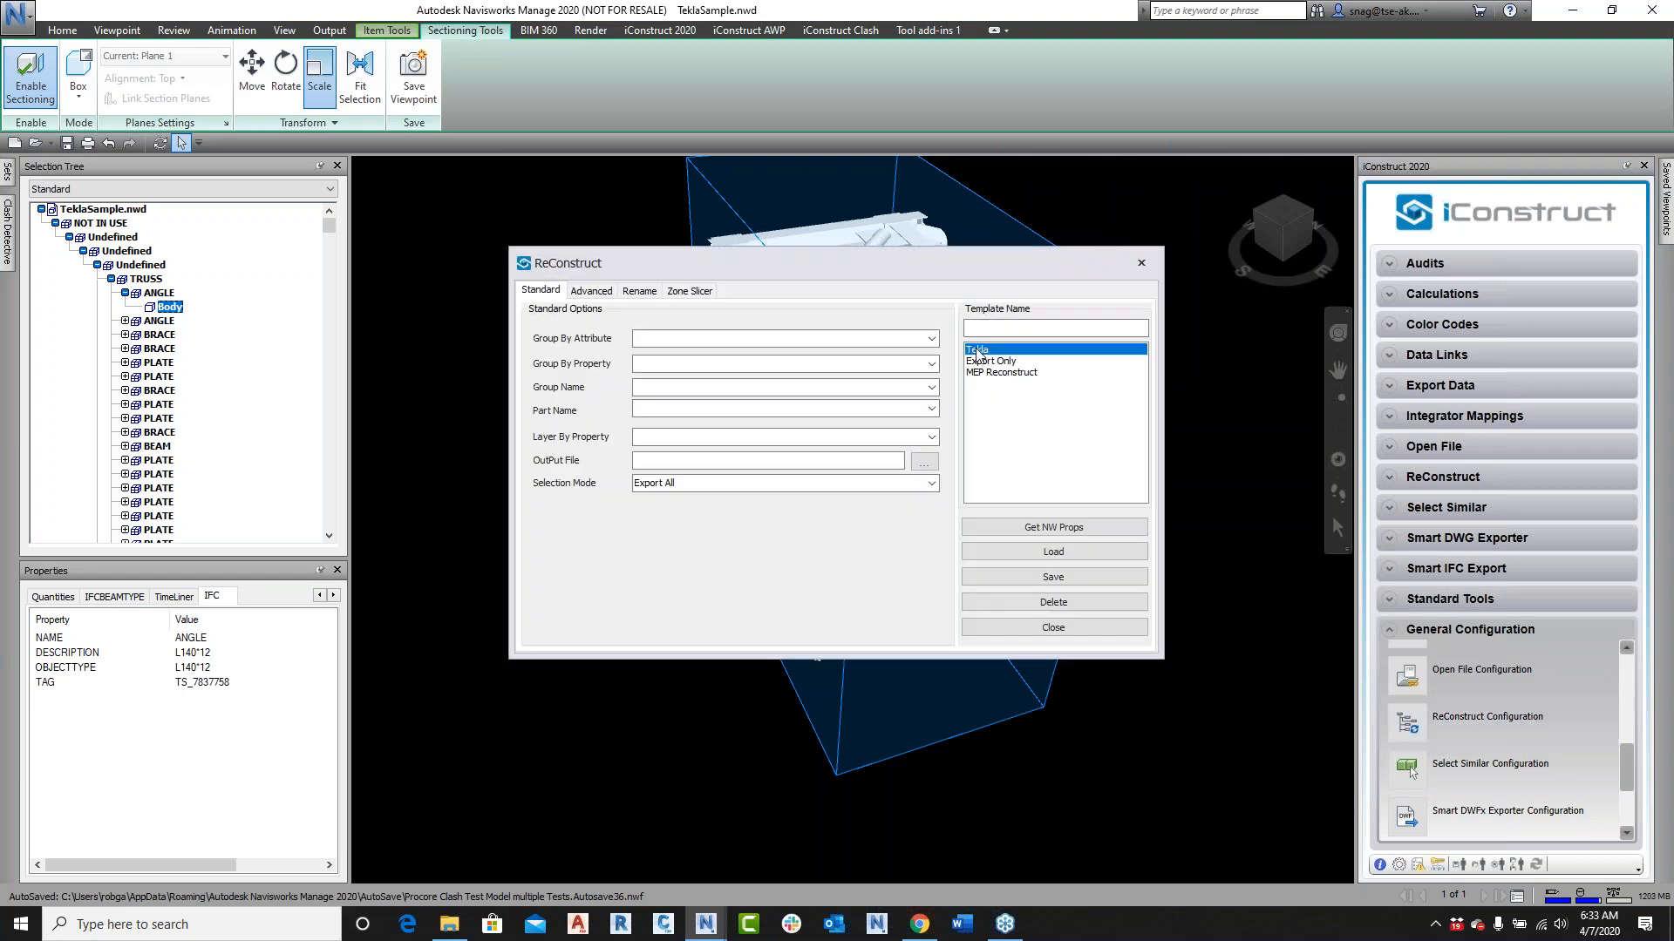
left_click(1046, 552)
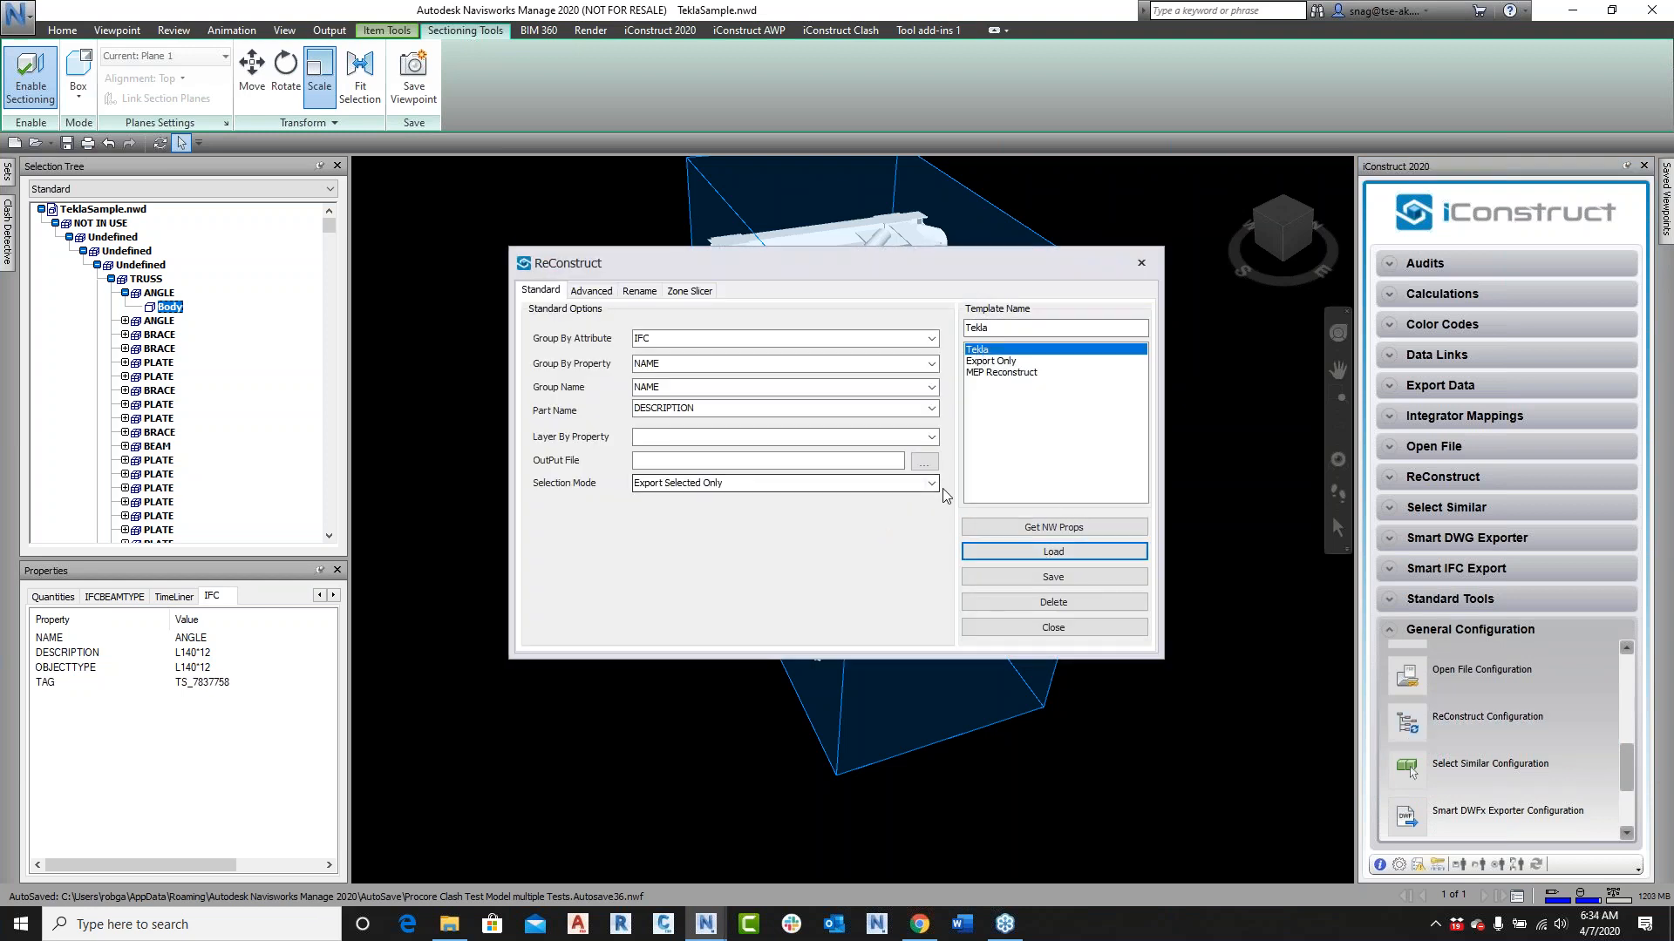
Step: Set the Tekla template's selection mode to Export Except Hidden, save the template and close the configuration
left_click(931, 484)
left_click(700, 520)
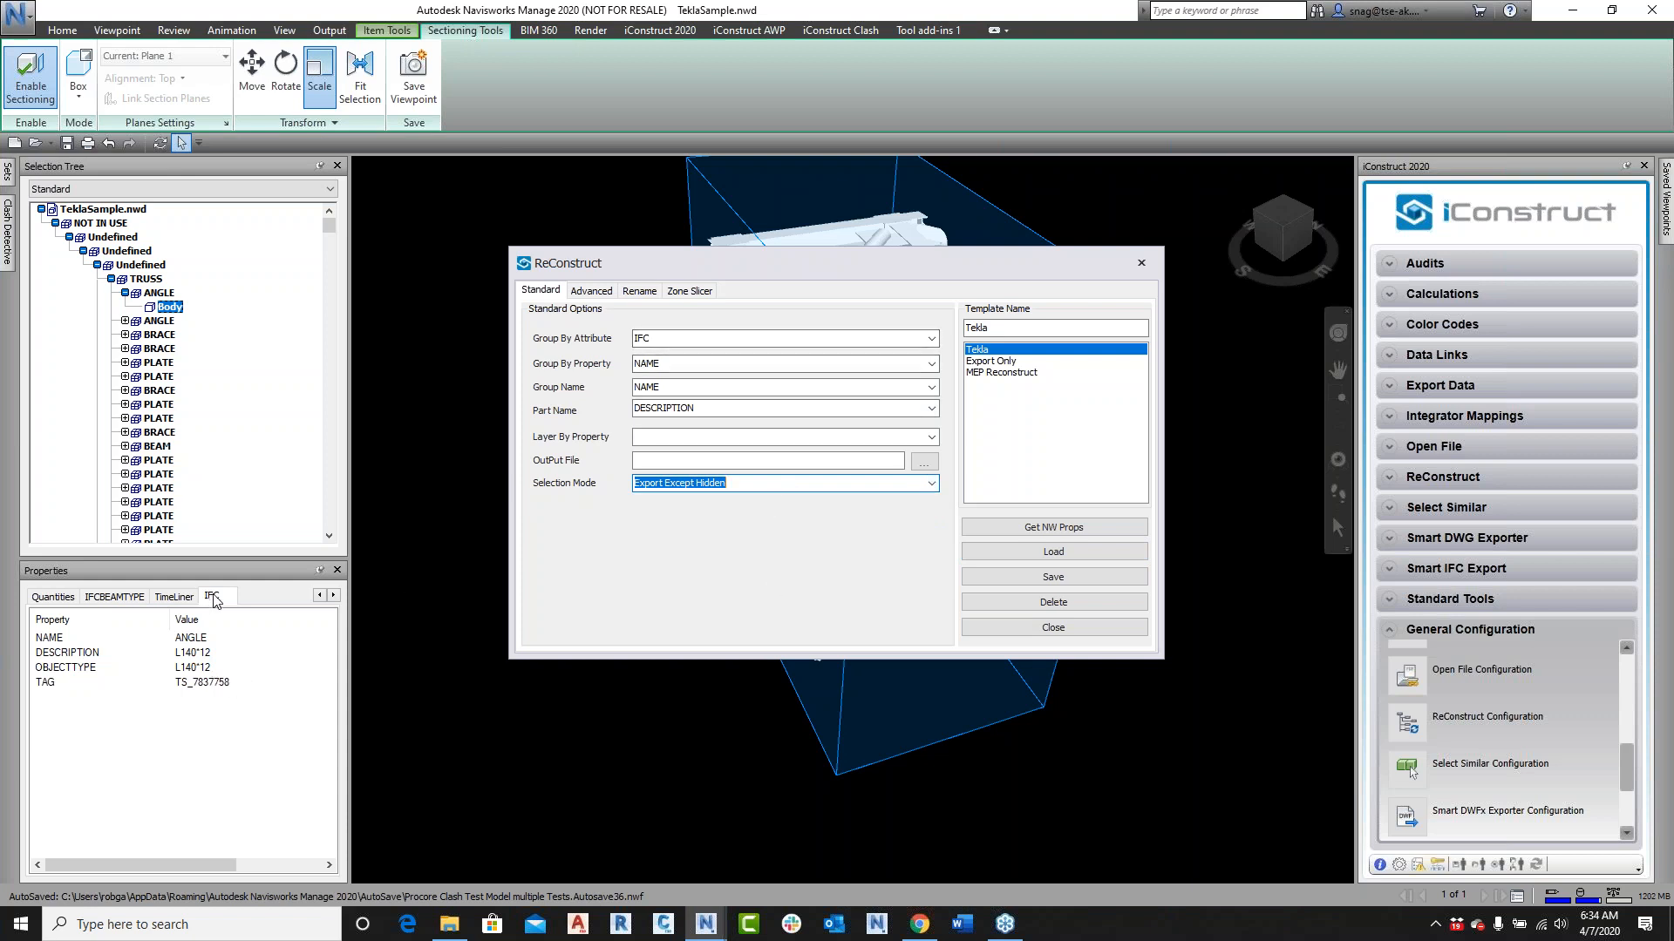
left_click_drag(657, 338, 606, 338)
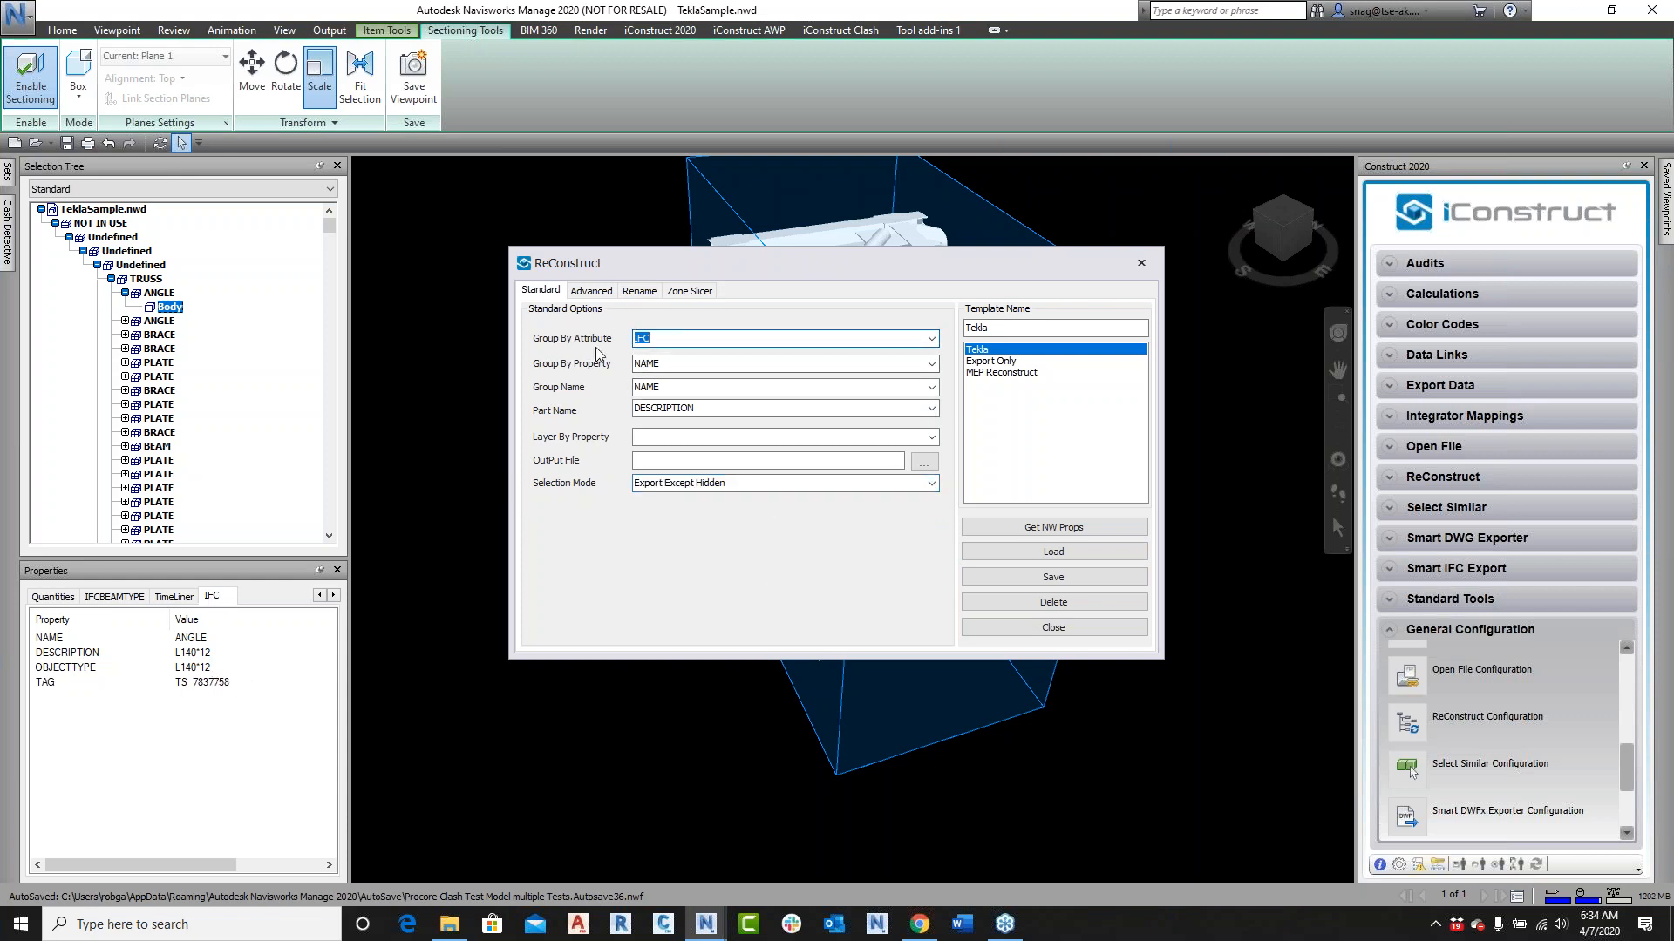
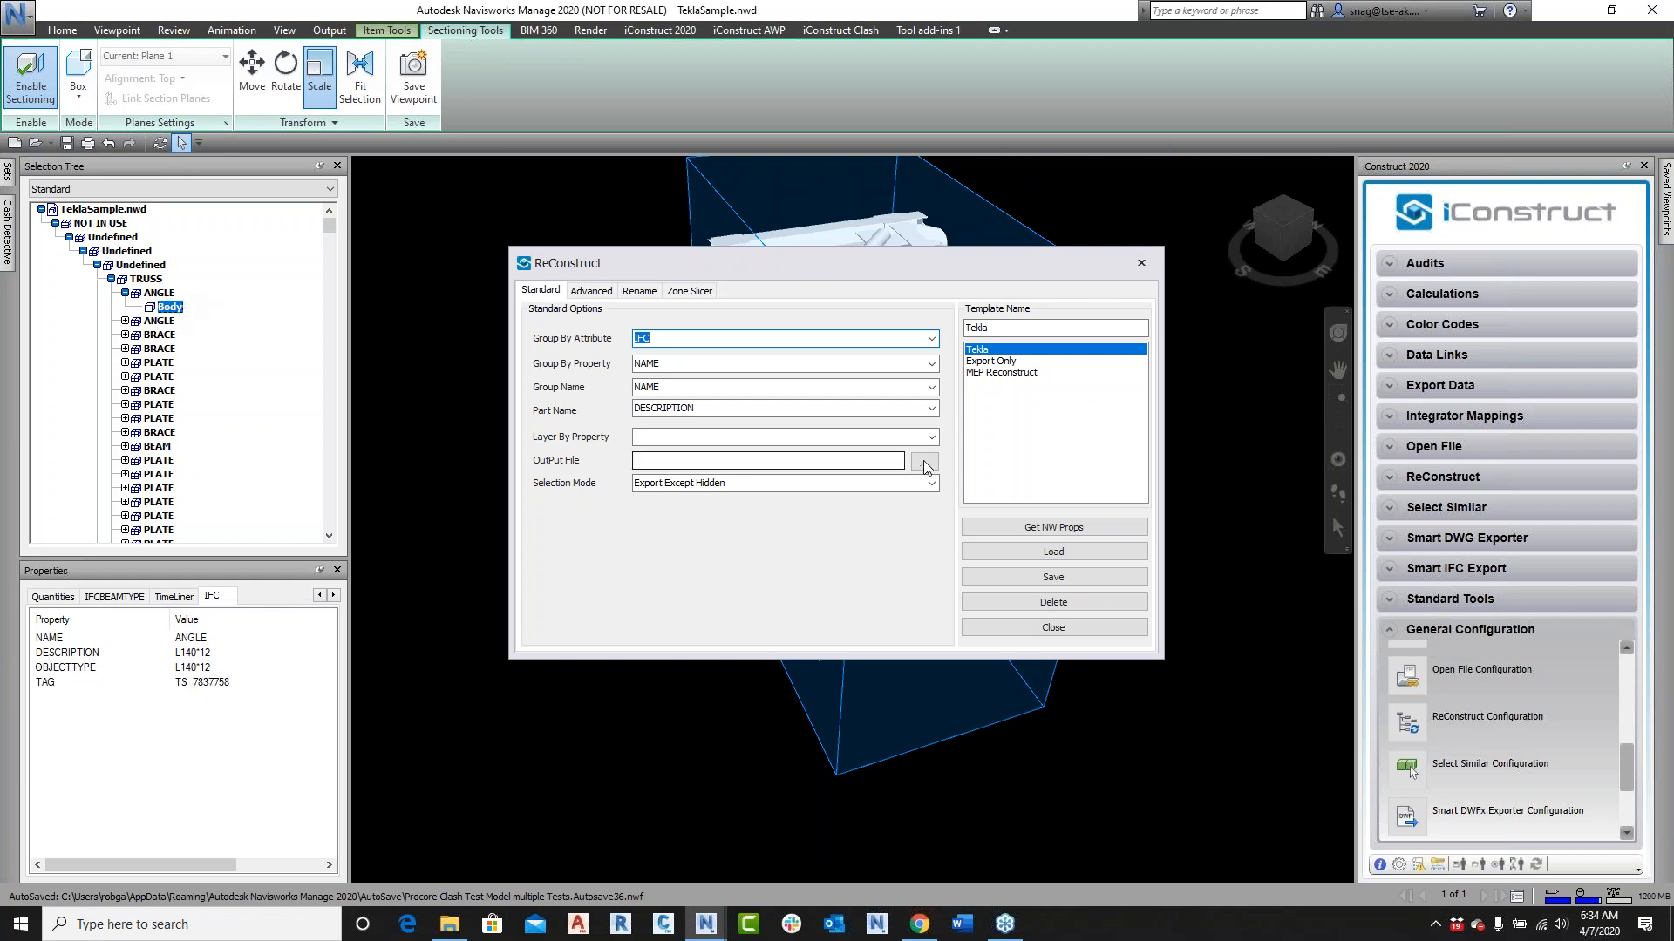
left_click(1058, 578)
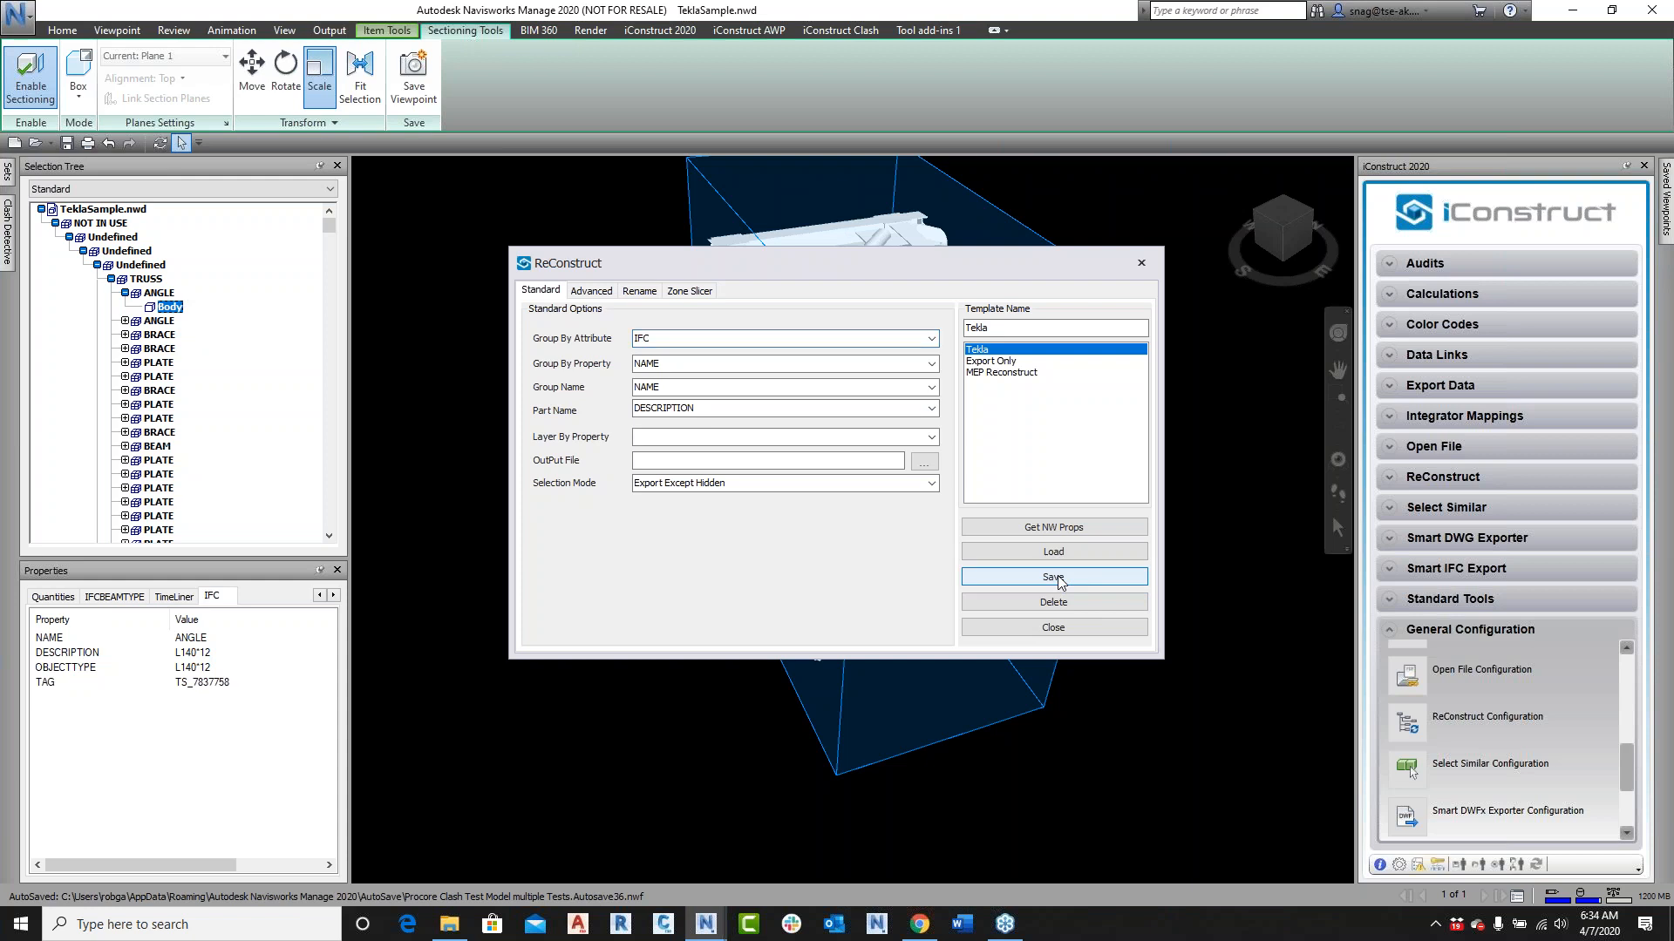
left_click(1079, 632)
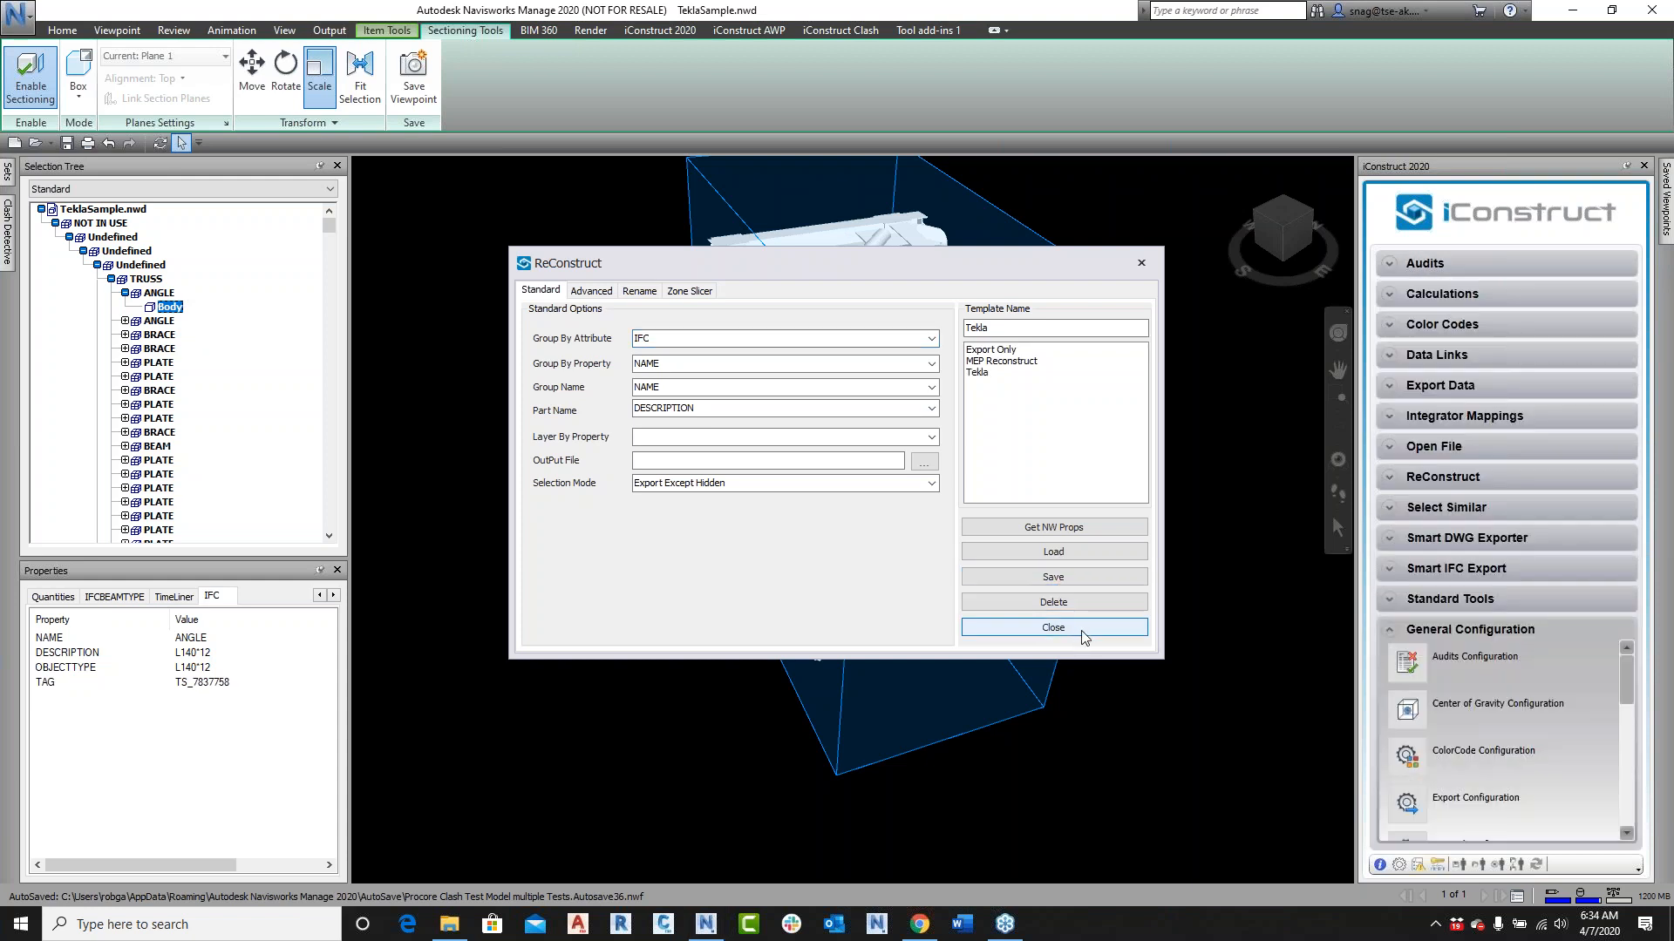
Step: Run the Tekla ReConstruct on the whole TeklaSample.nwd model and save the result as TEKLASAMPLE_RECONSTRUCT.NWD, dismissing any error report
left_click(116, 213)
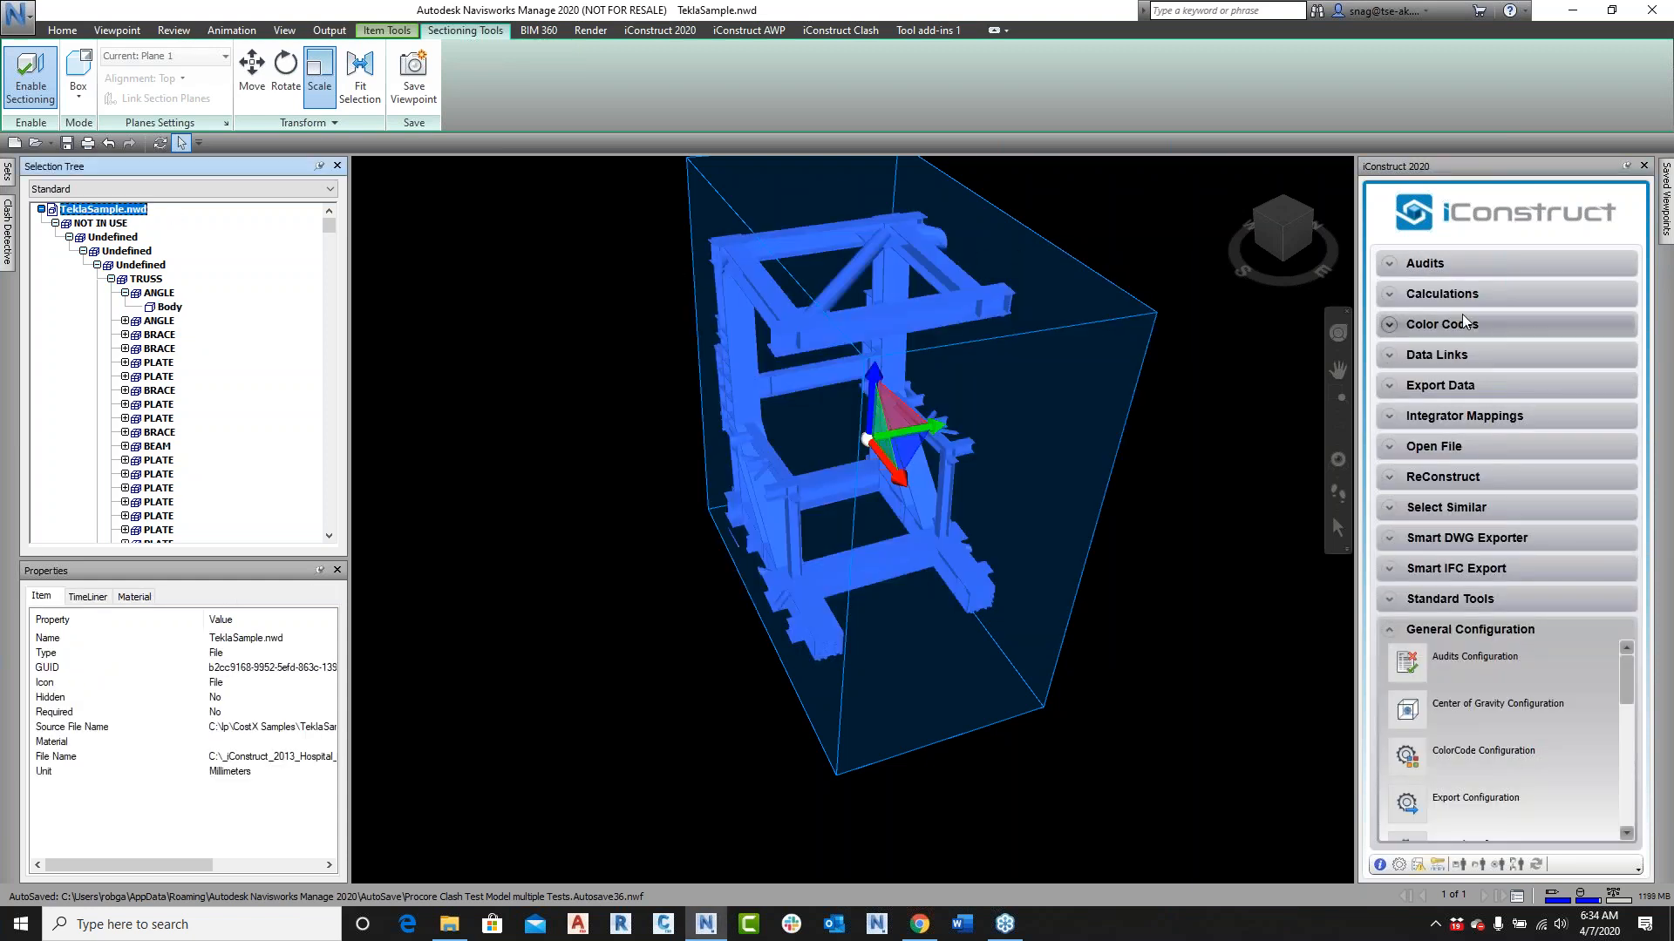
left_click(1391, 477)
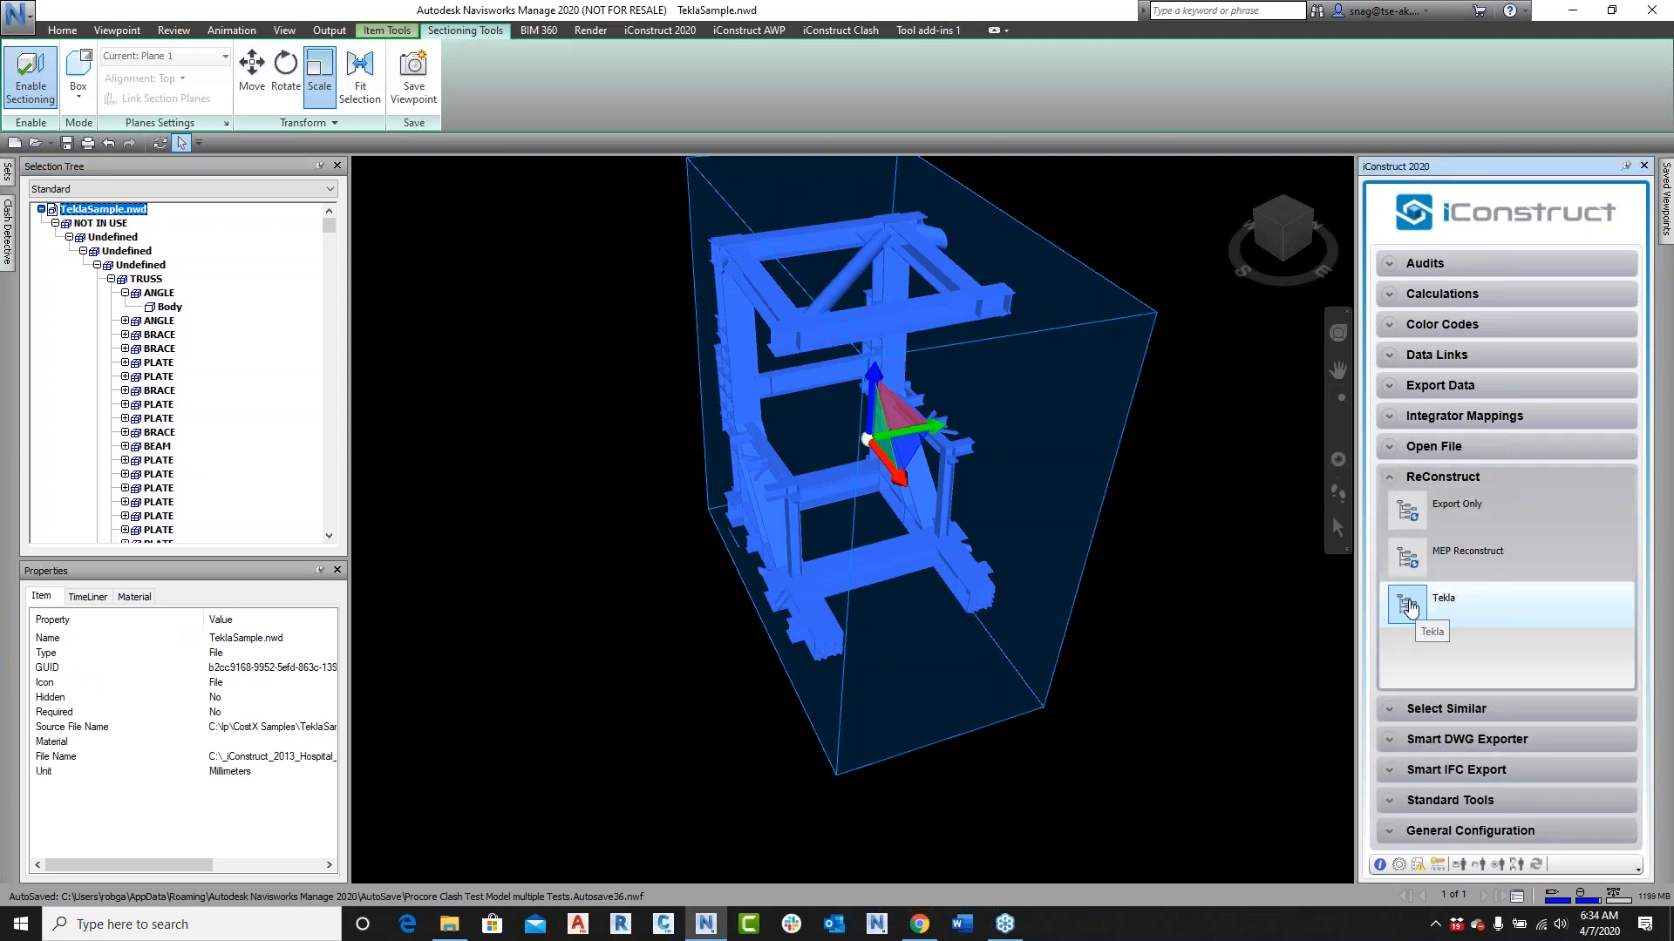
left_click(1410, 608)
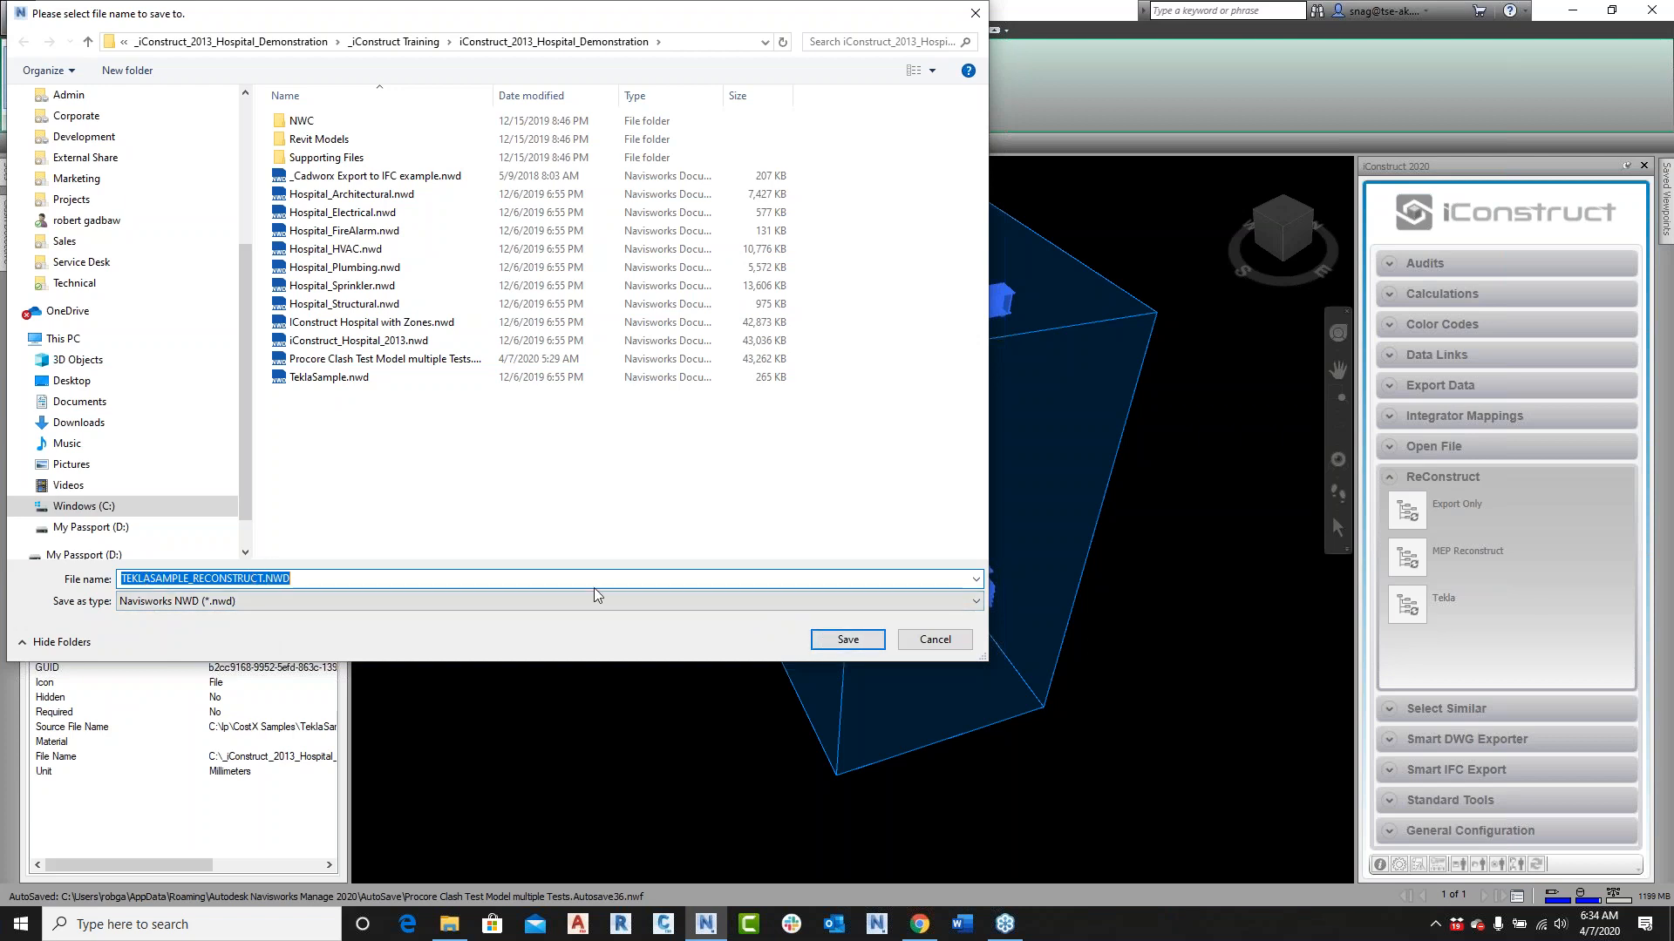
left_click(861, 643)
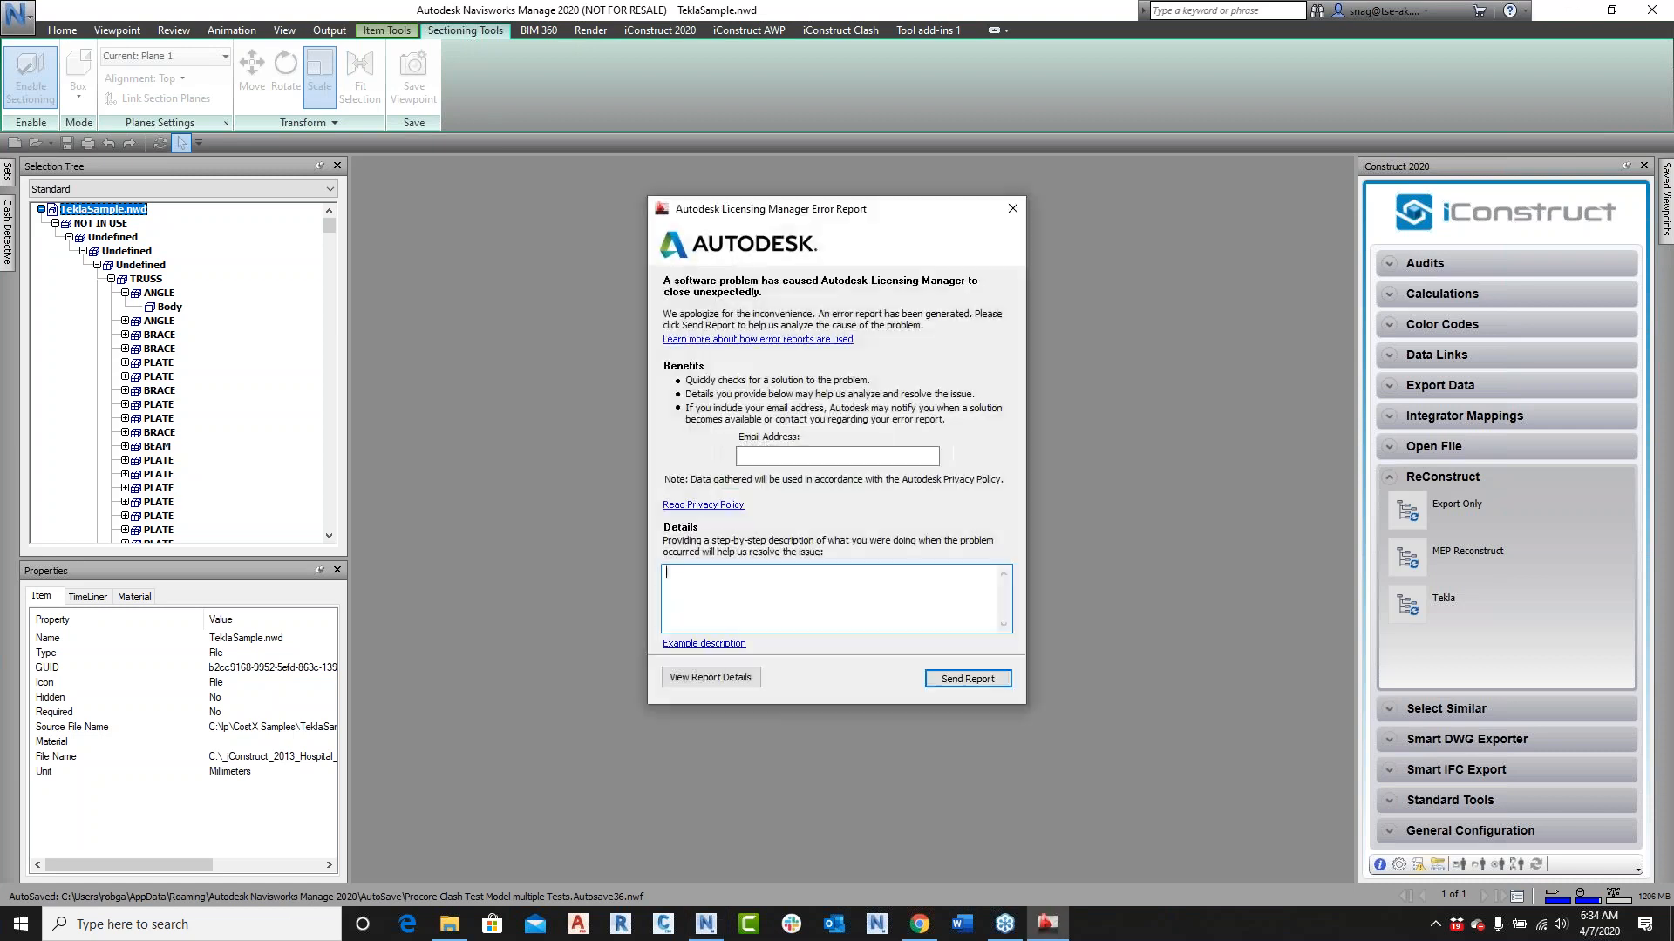
left_click(1016, 214)
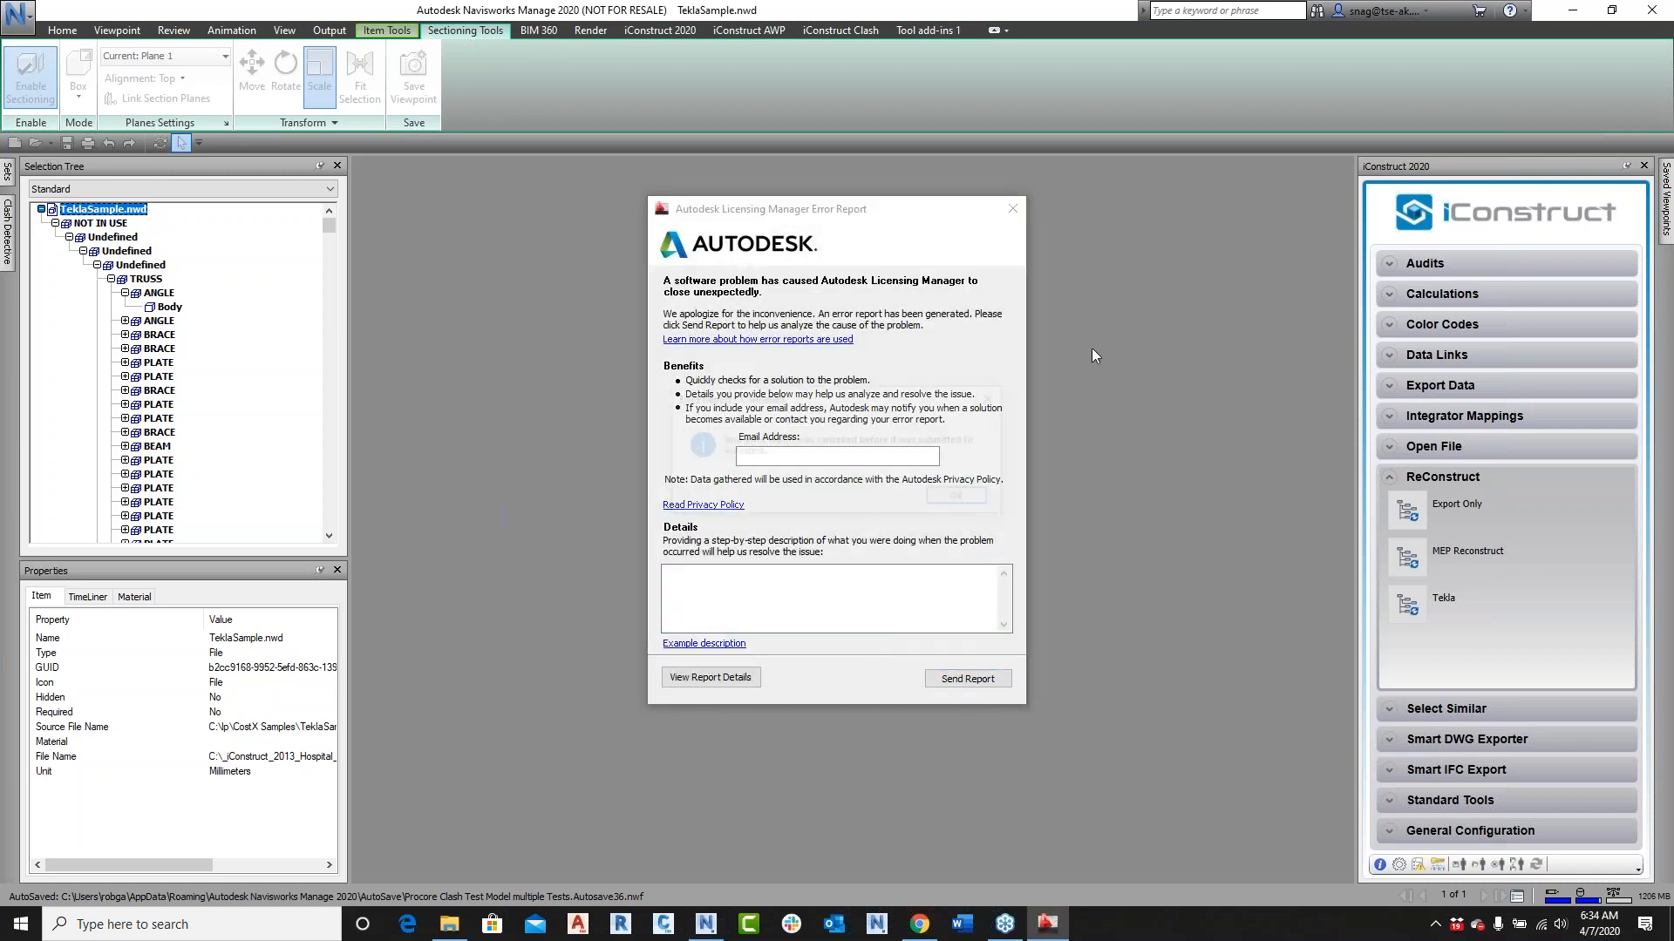
left_click(966, 499)
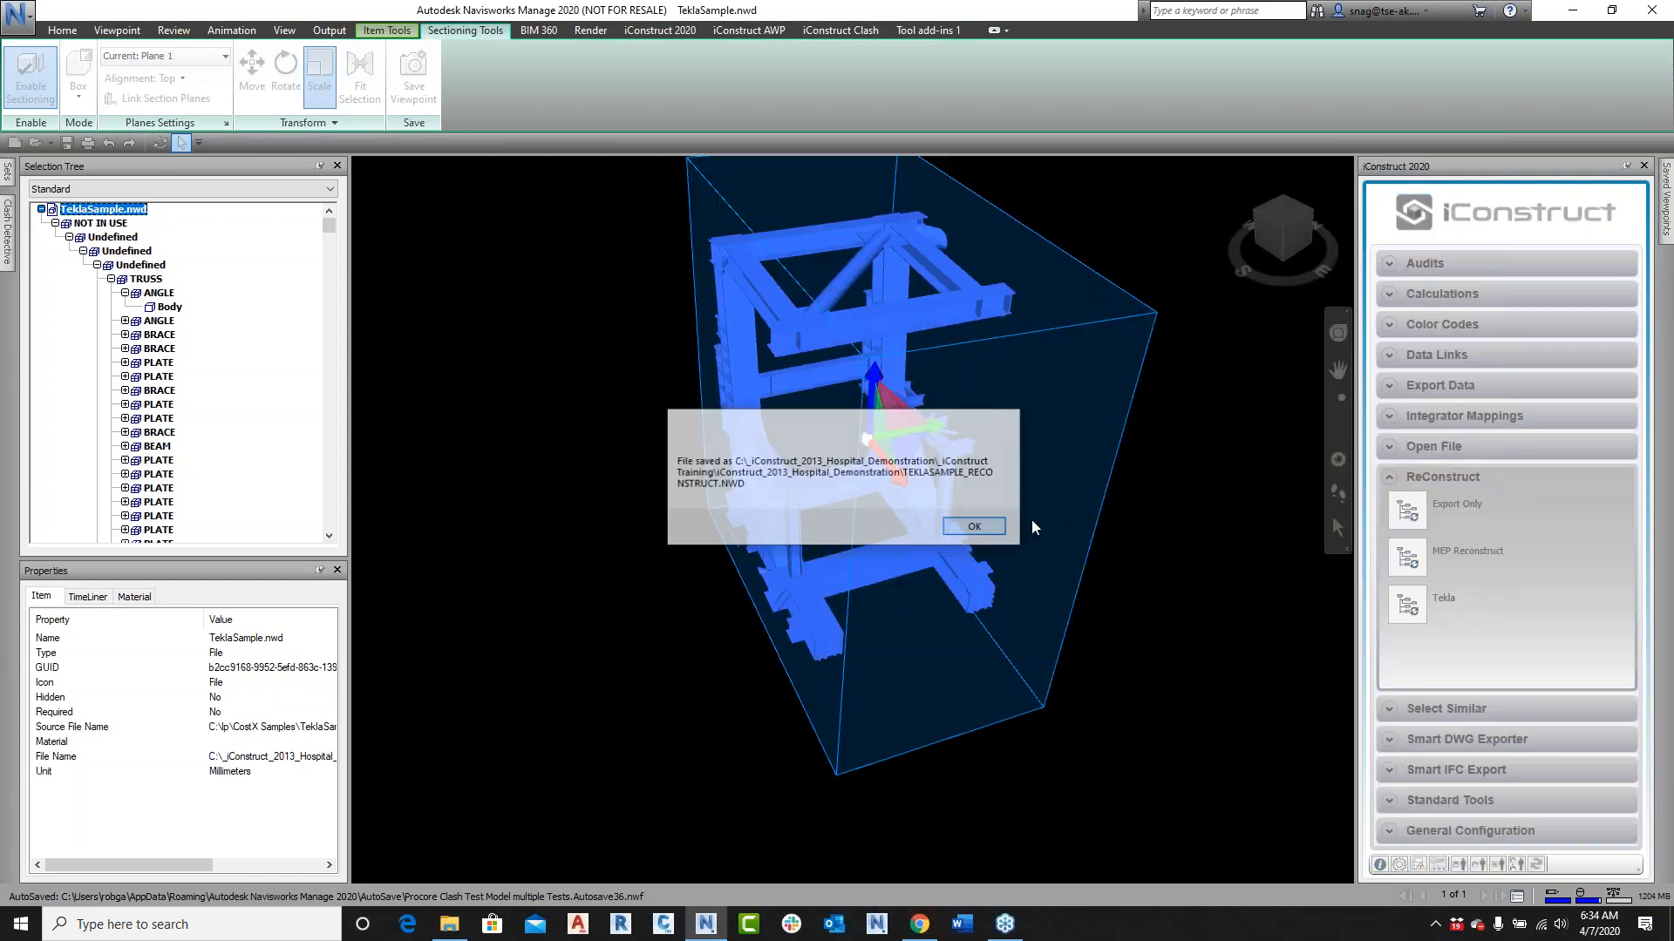
key("Return")
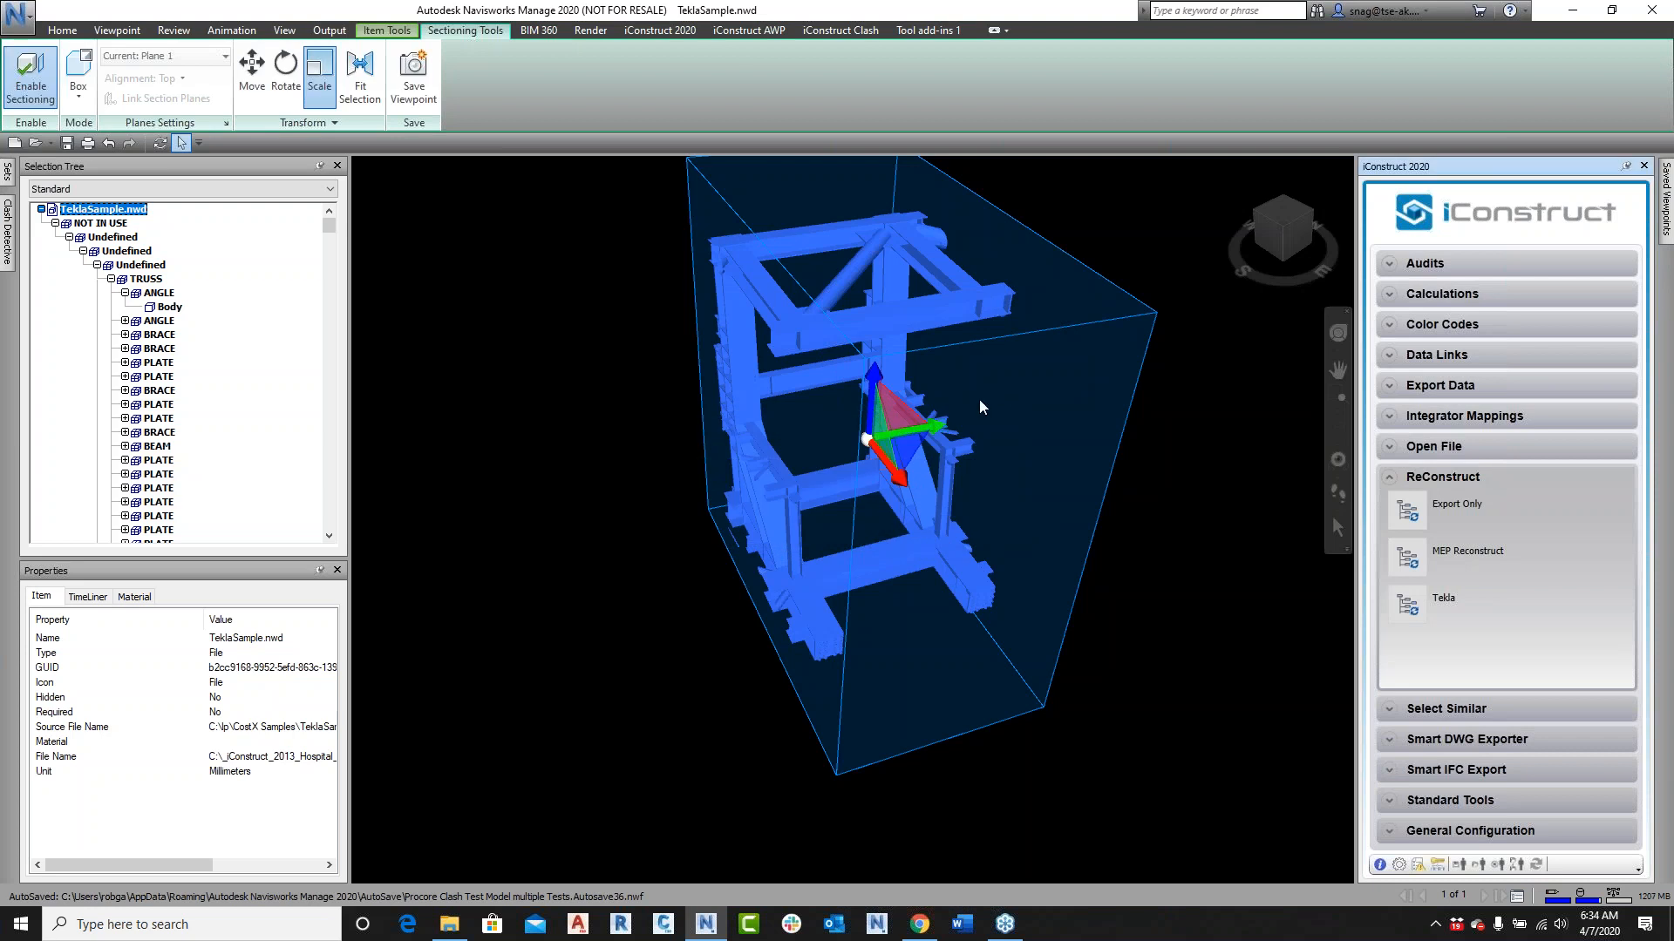
Step: Open TEKLASAMPLE_RECONSTRUCT.NWD and view the reconstructed frame from isometric corners
left_click(35, 144)
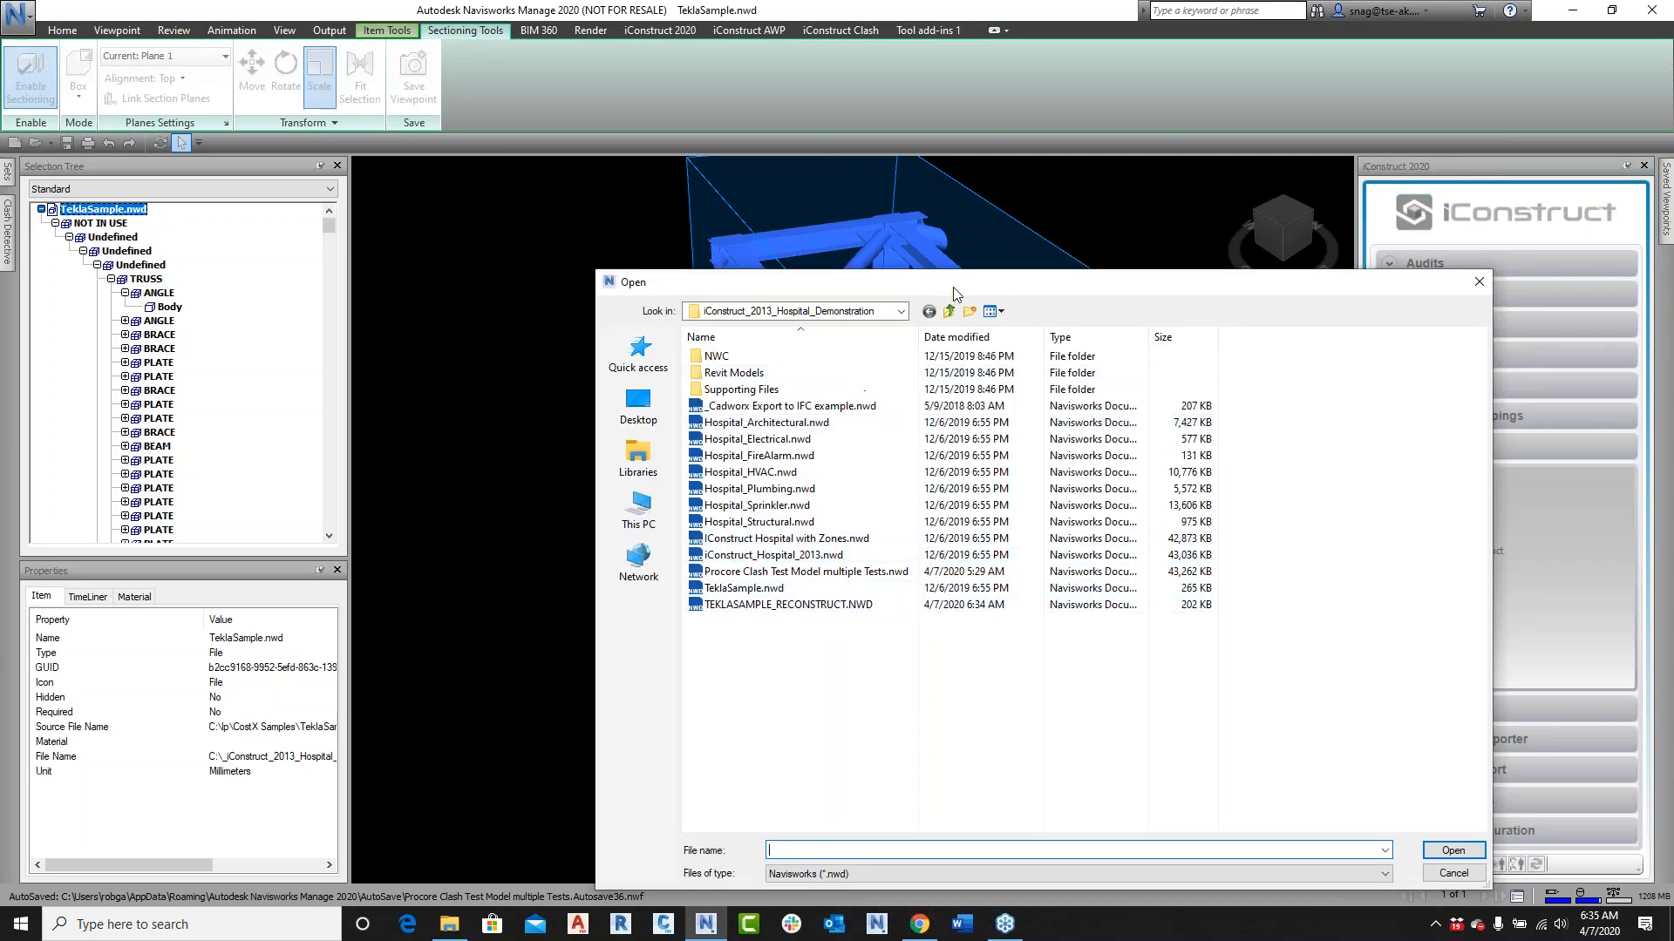
left_click_drag(955, 290, 986, 173)
left_click(804, 490)
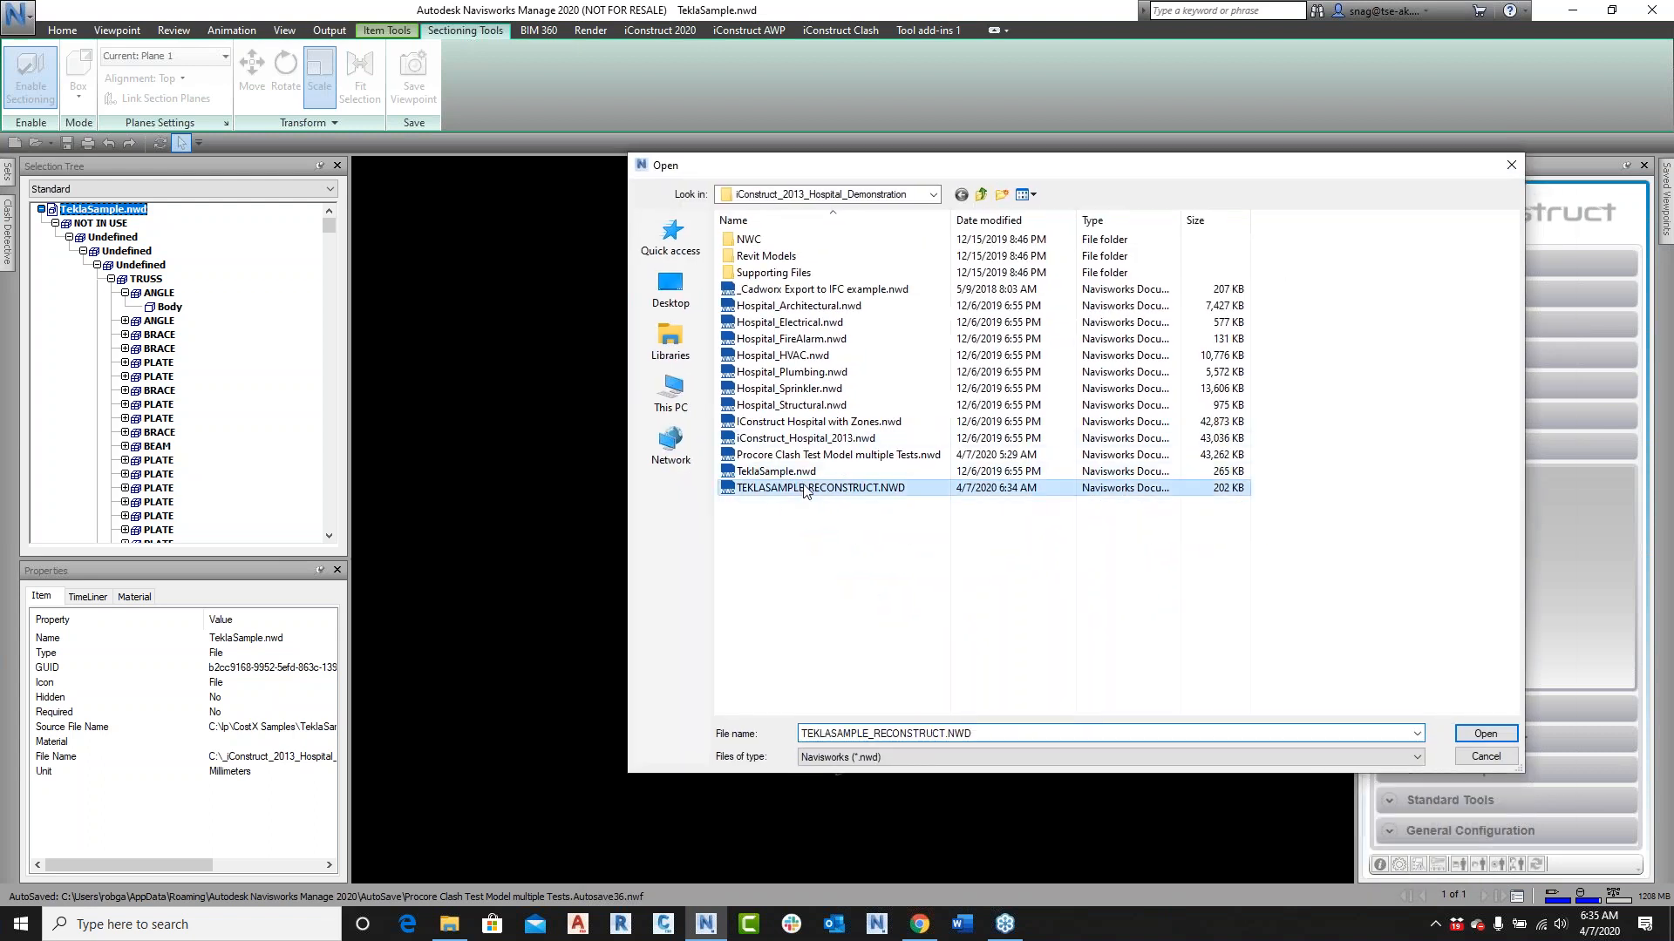
left_click(1483, 734)
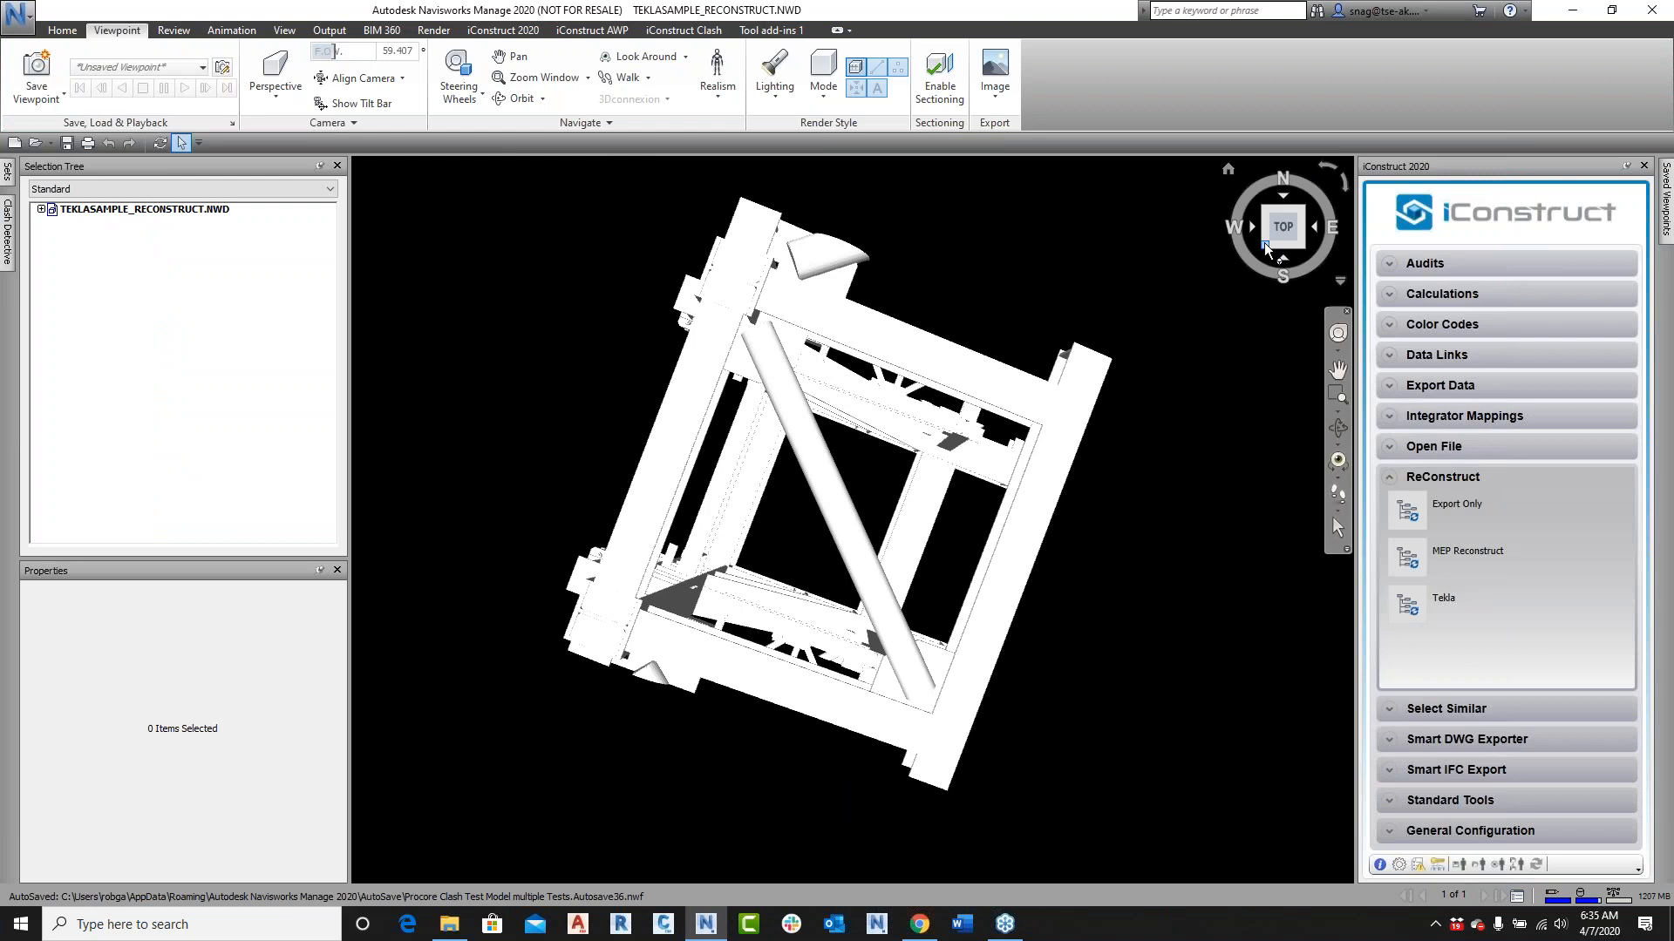
left_click(1265, 245)
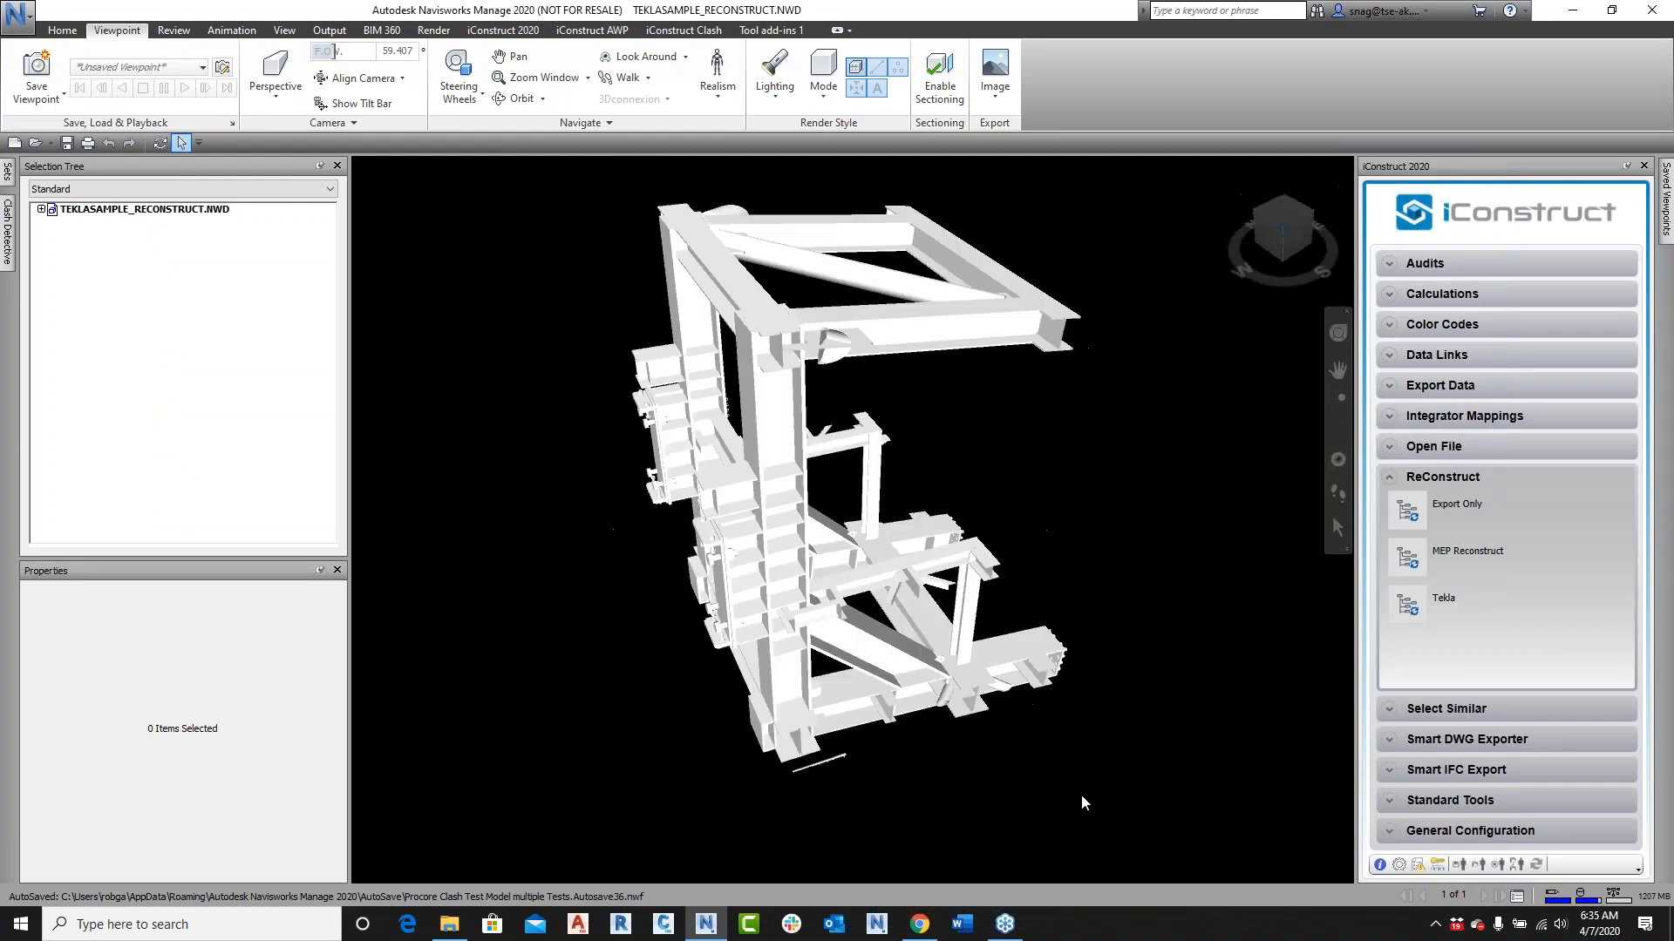
left_click(1306, 208)
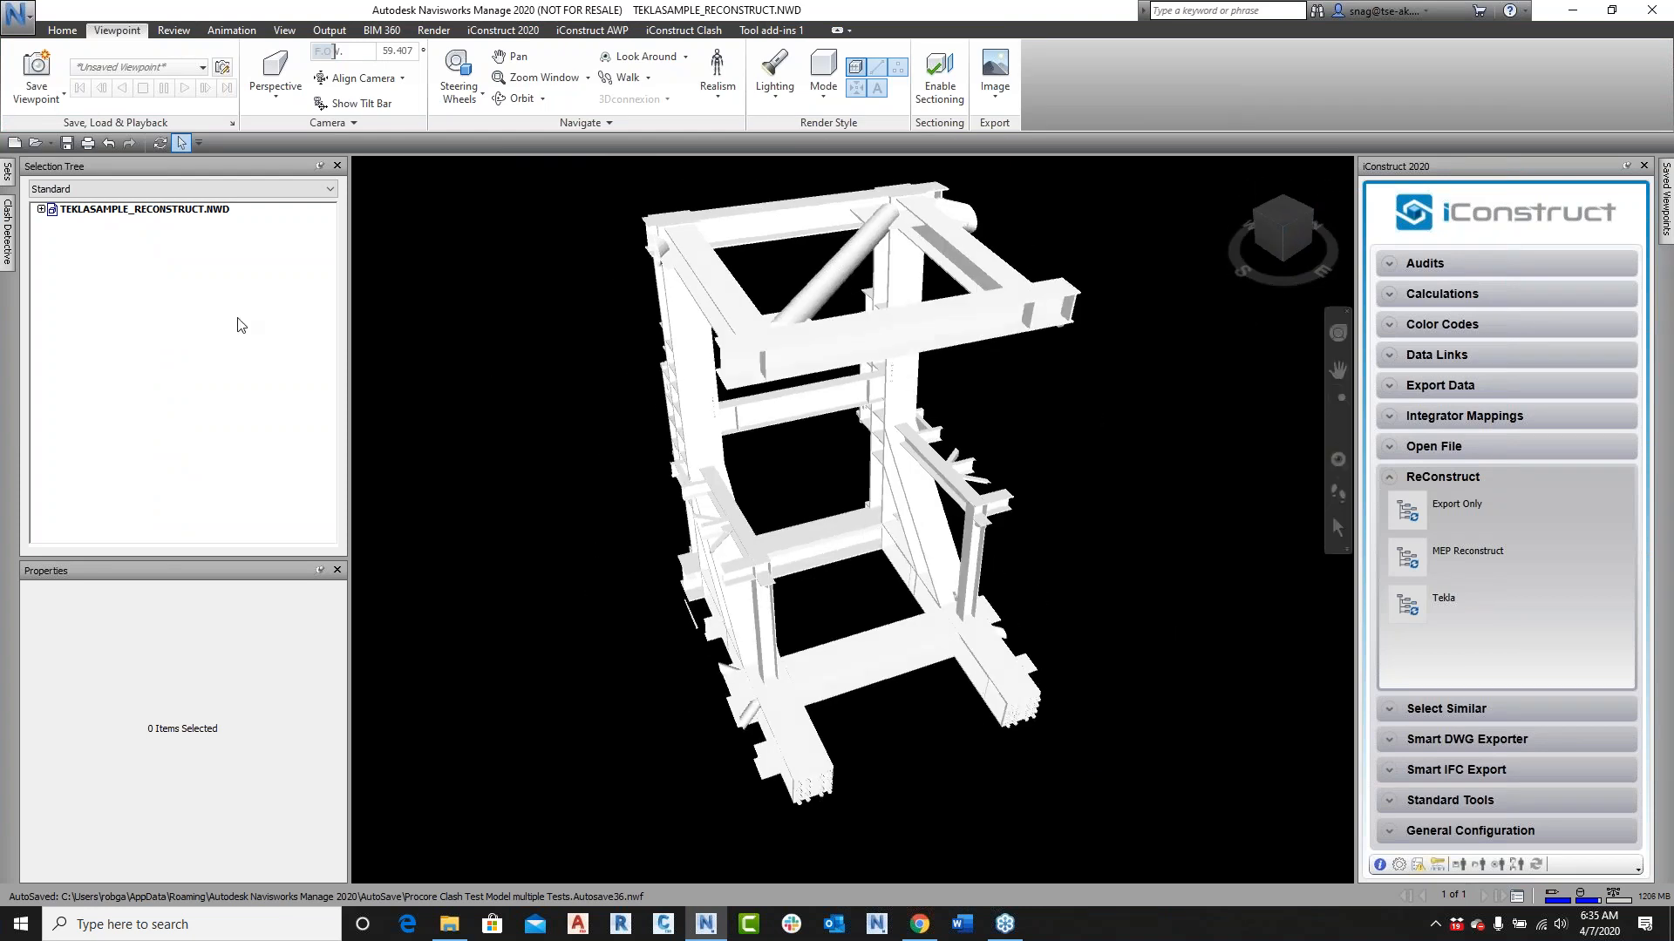
Step: Expand the reconstructed model's tree, highlight the ANGLE, BEAM and BRACE groups in turn, and clear the selection
left_click(41, 210)
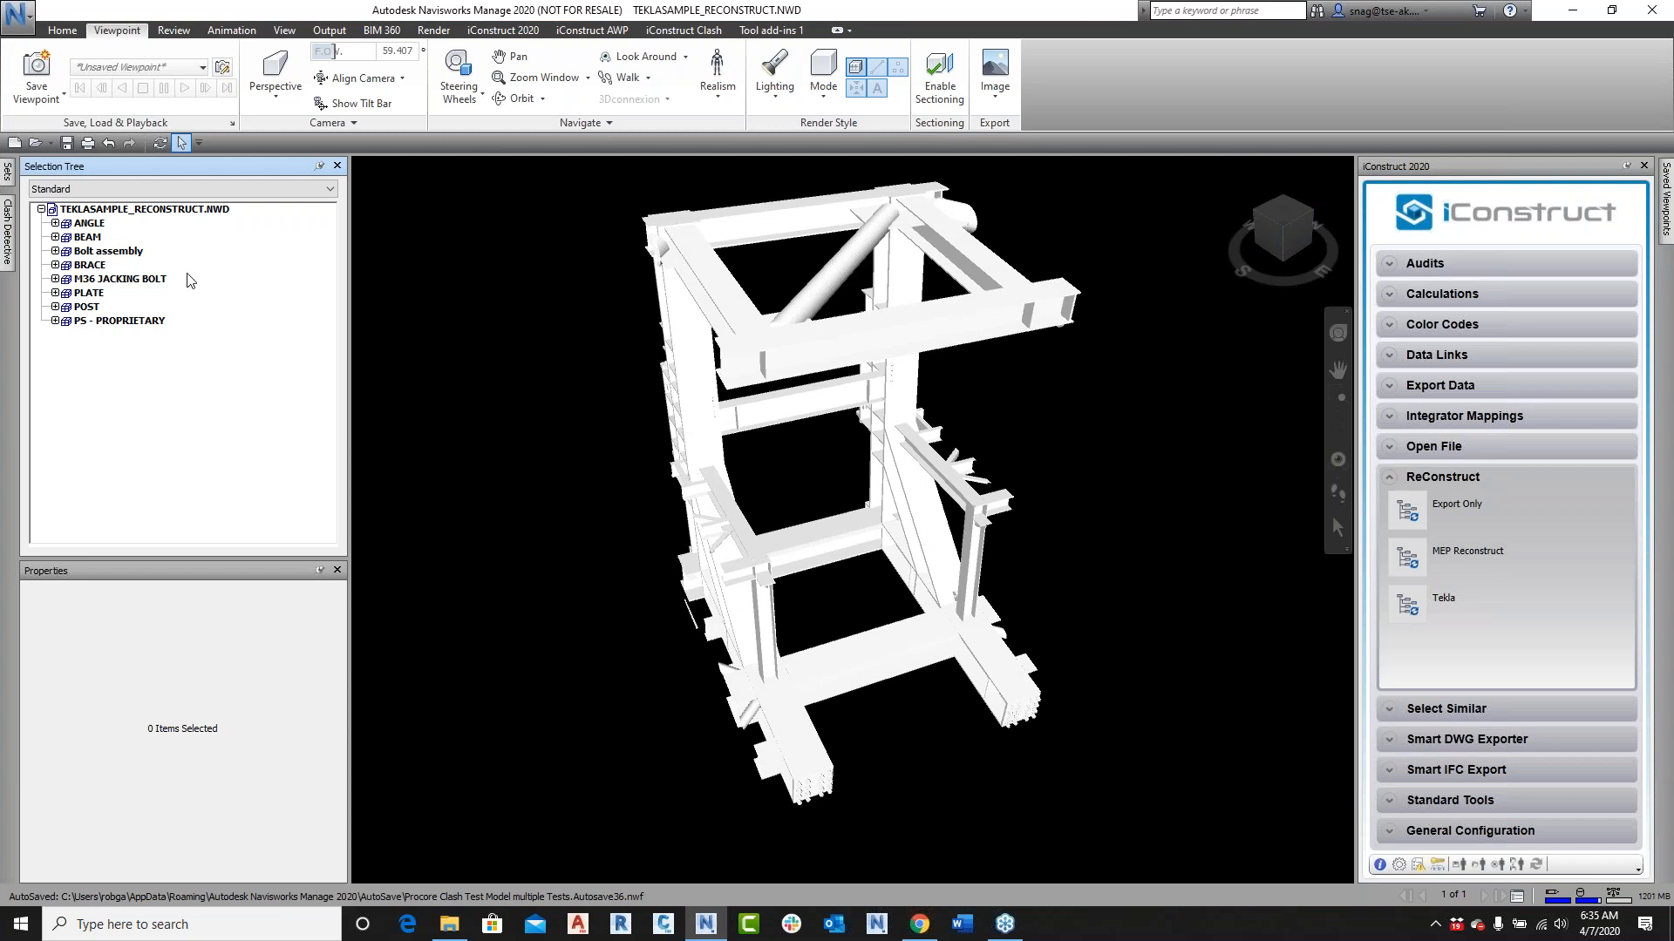
left_click(94, 224)
left_click(88, 238)
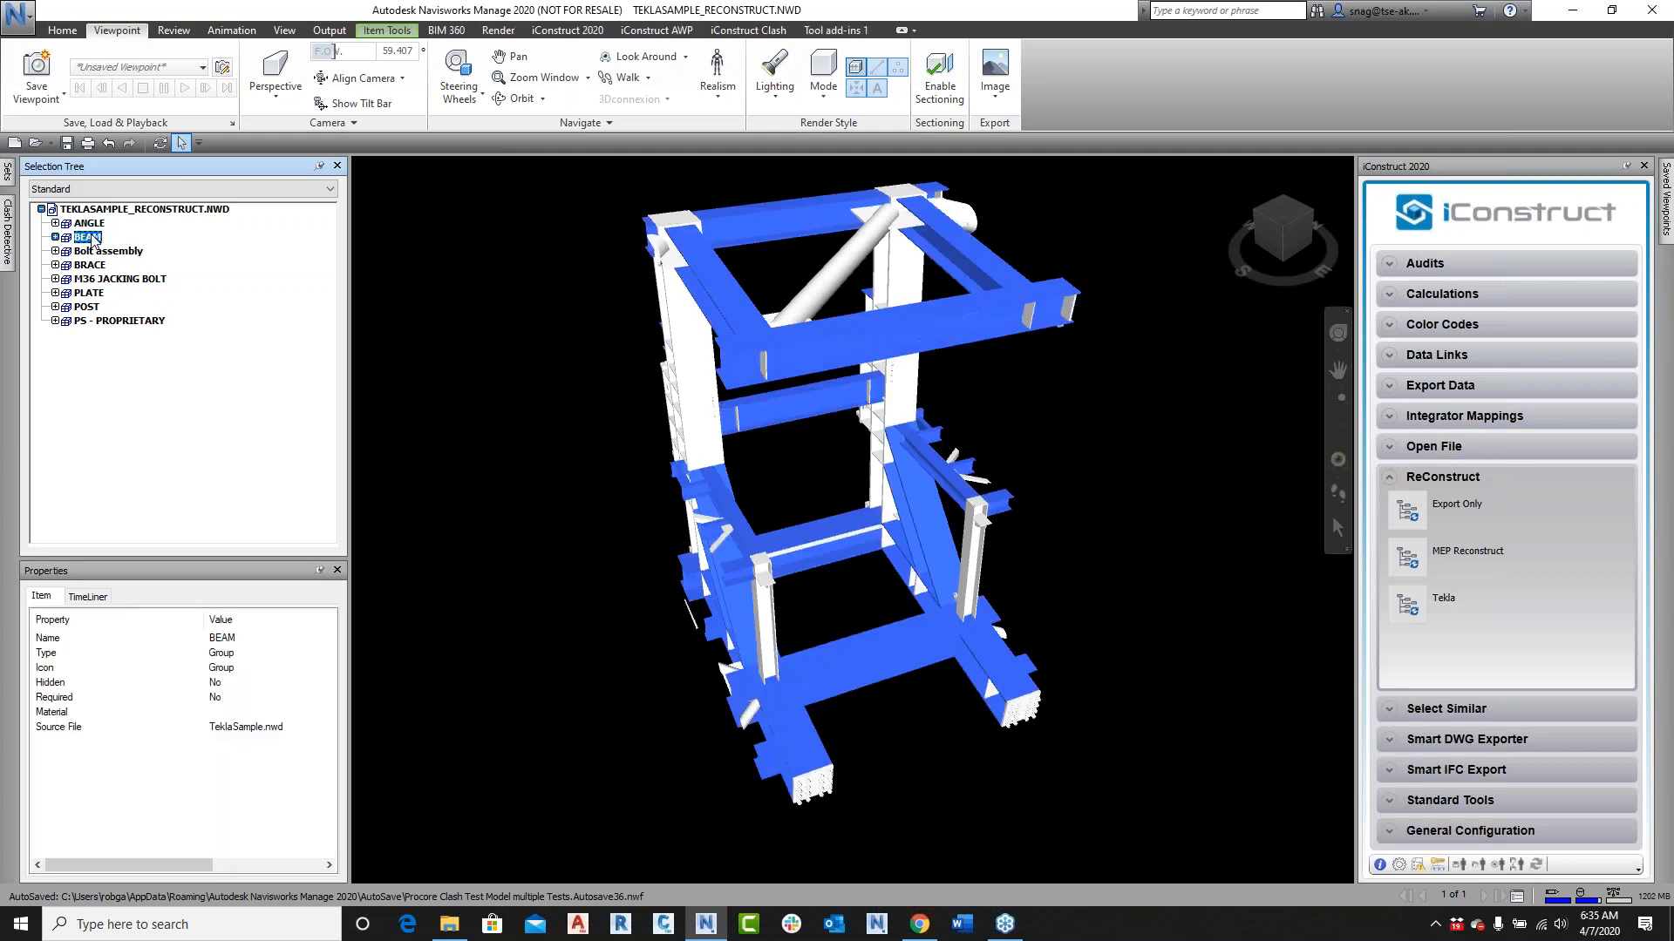
left_click(90, 266)
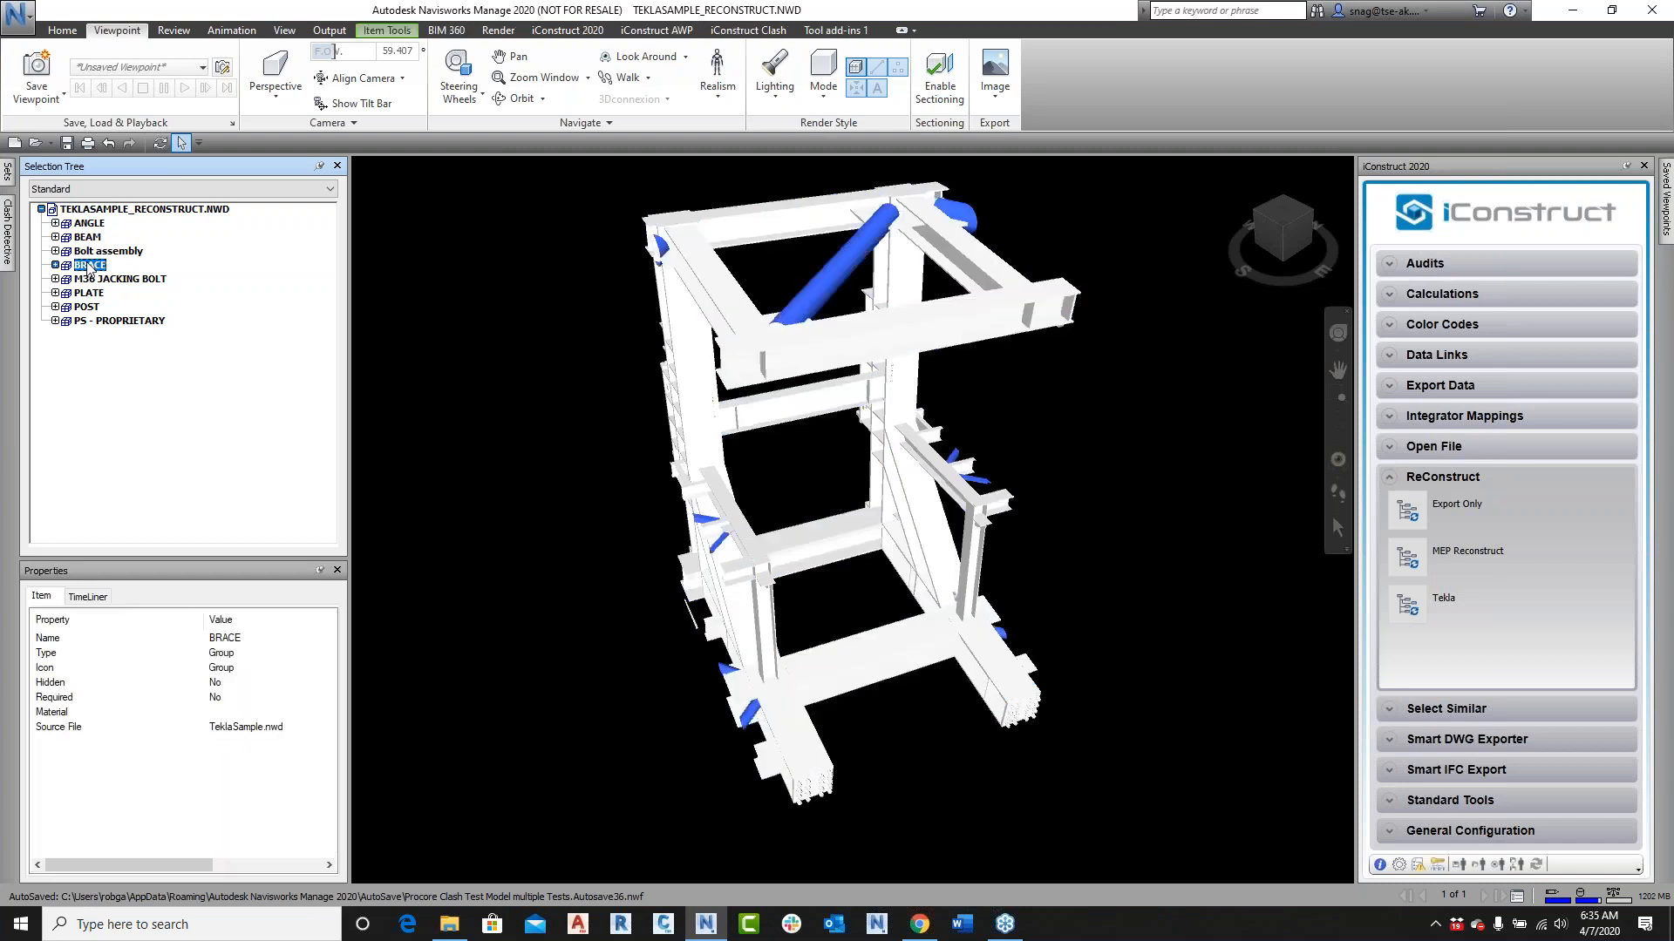
key("Escape")
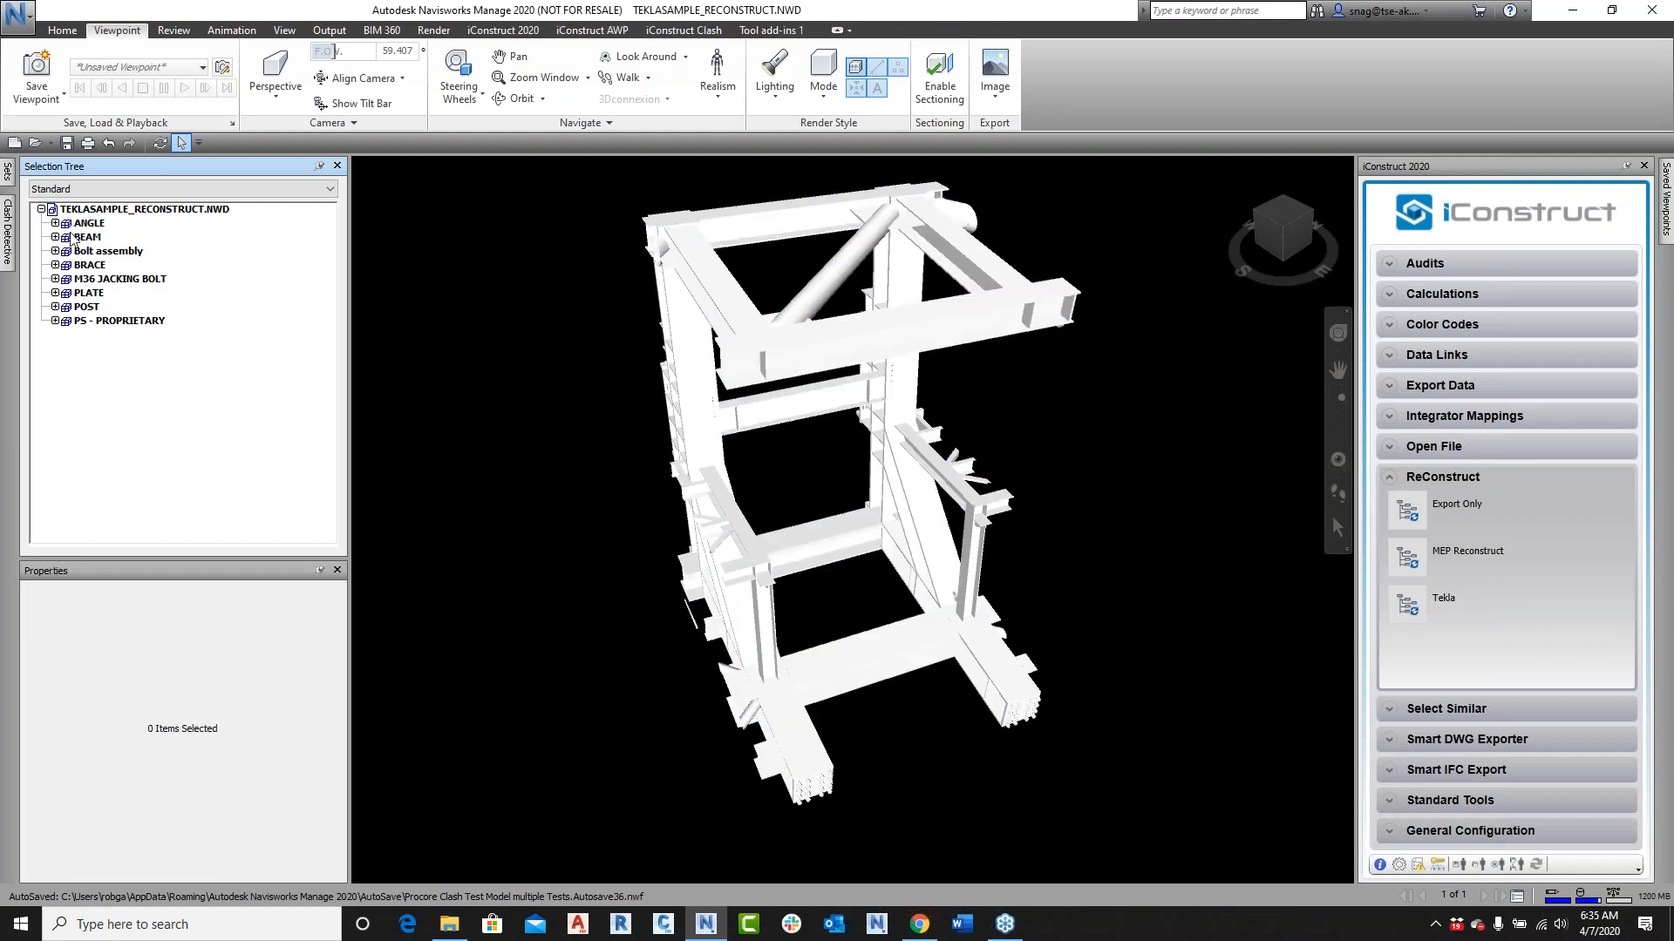
Step: Examine the individual members and IFC properties of the ANGLE group, and locate the upper front beam in the tree
left_click(55, 223)
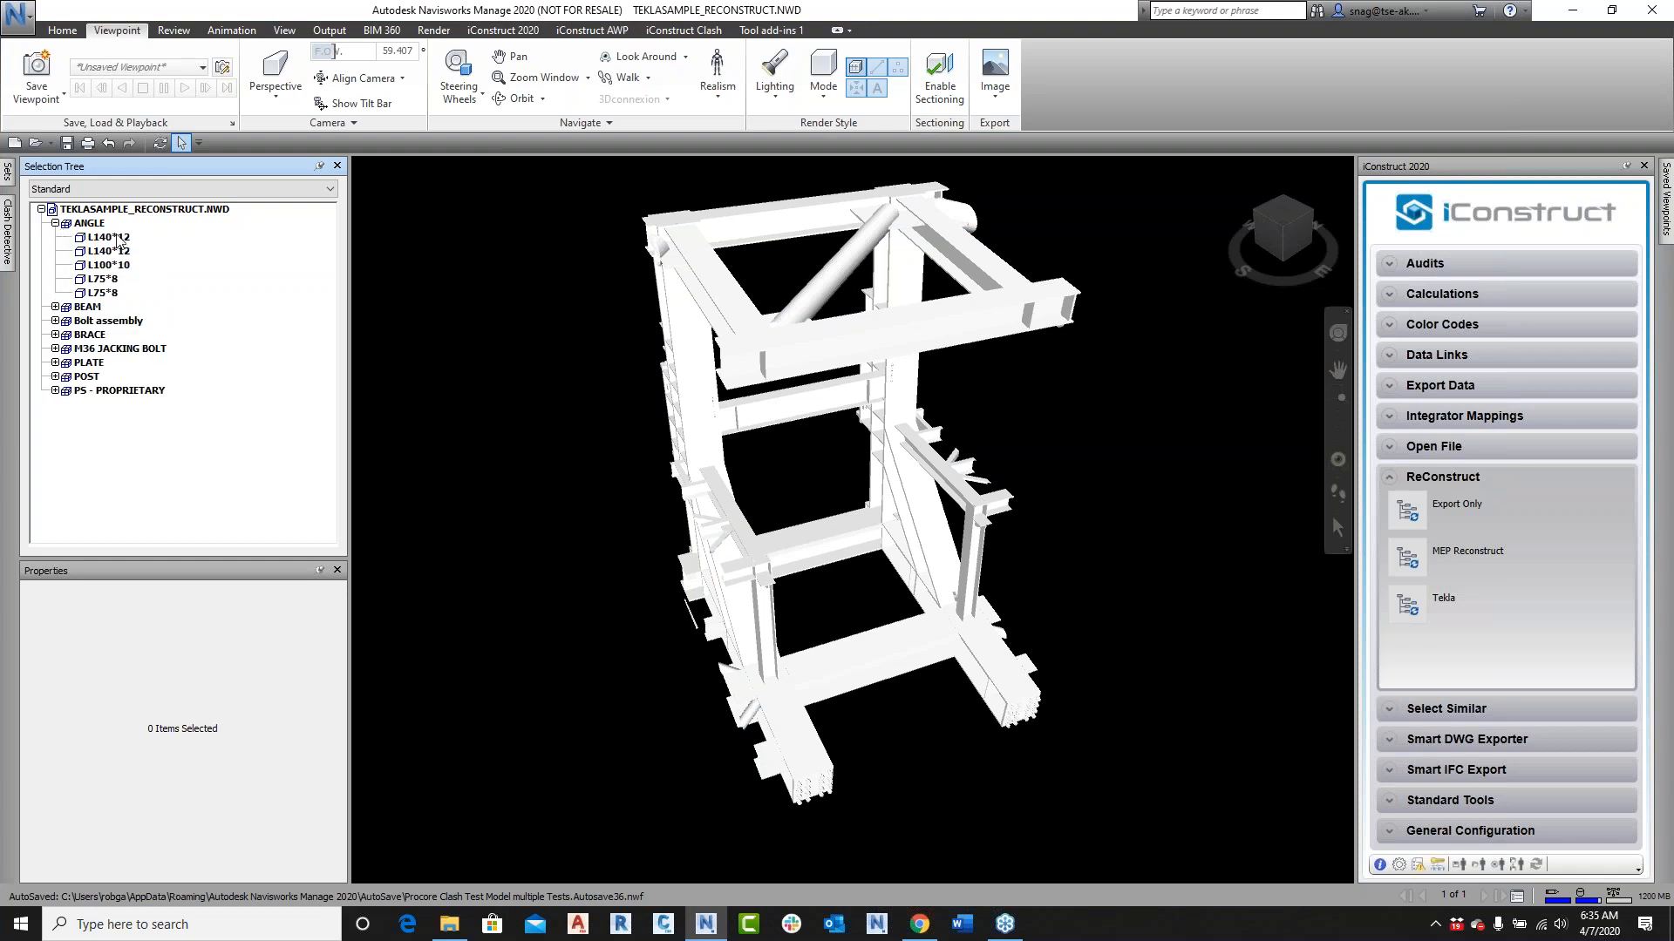
left_click(104, 237)
left_click(106, 251)
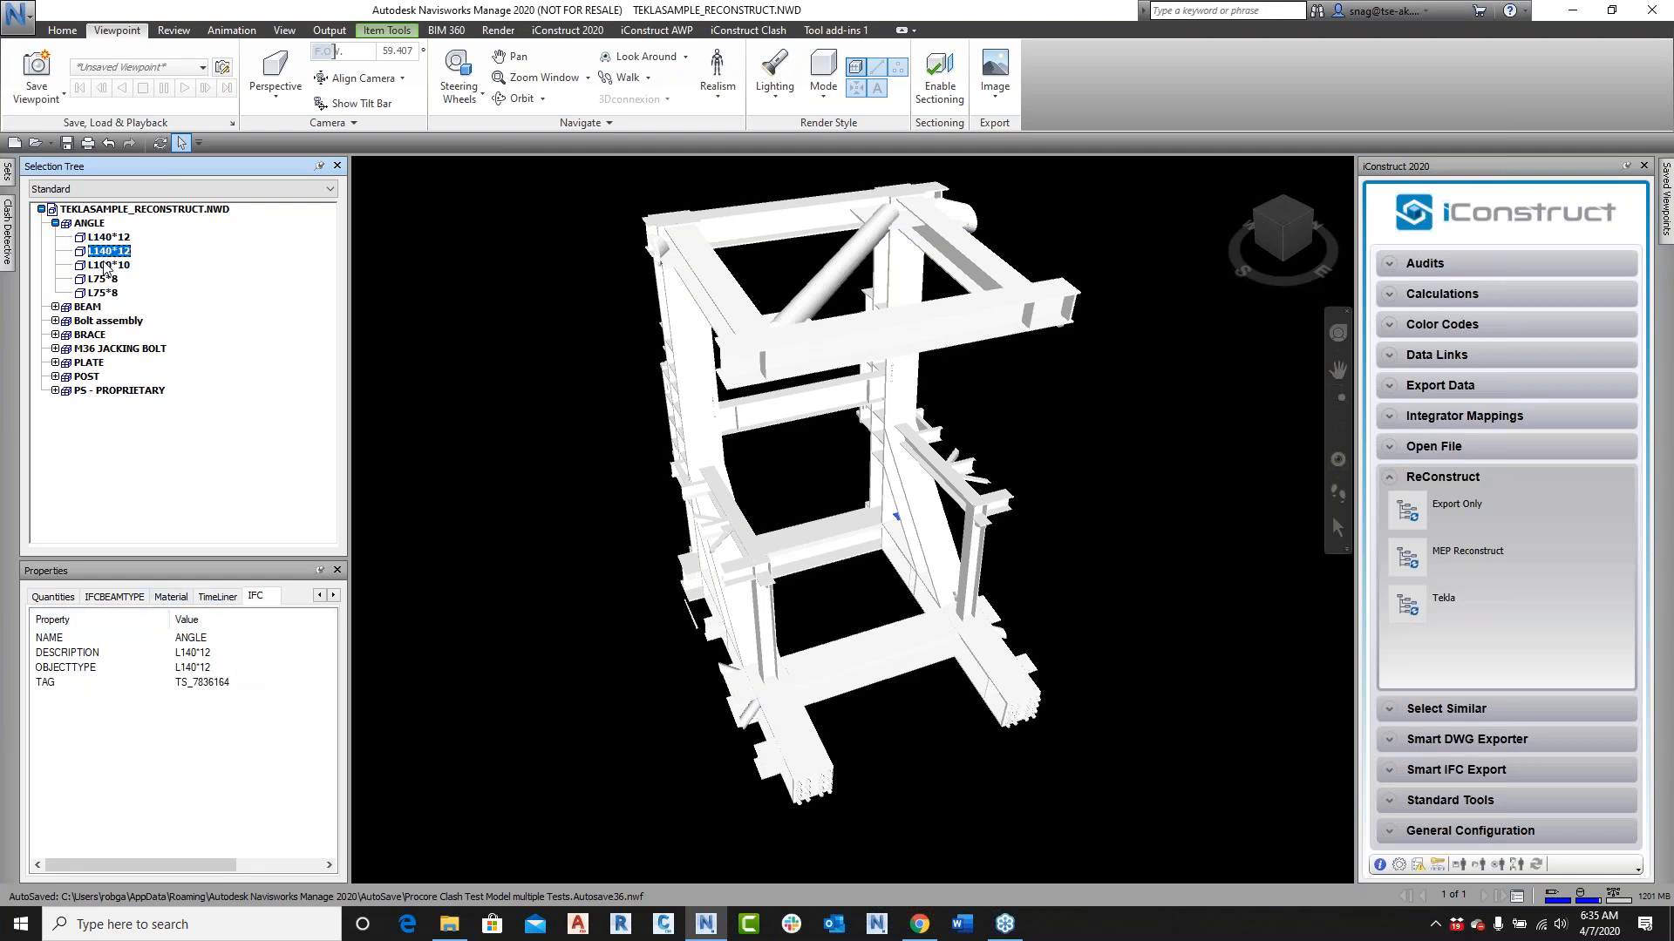
key("Down")
key("Down")
key("Down")
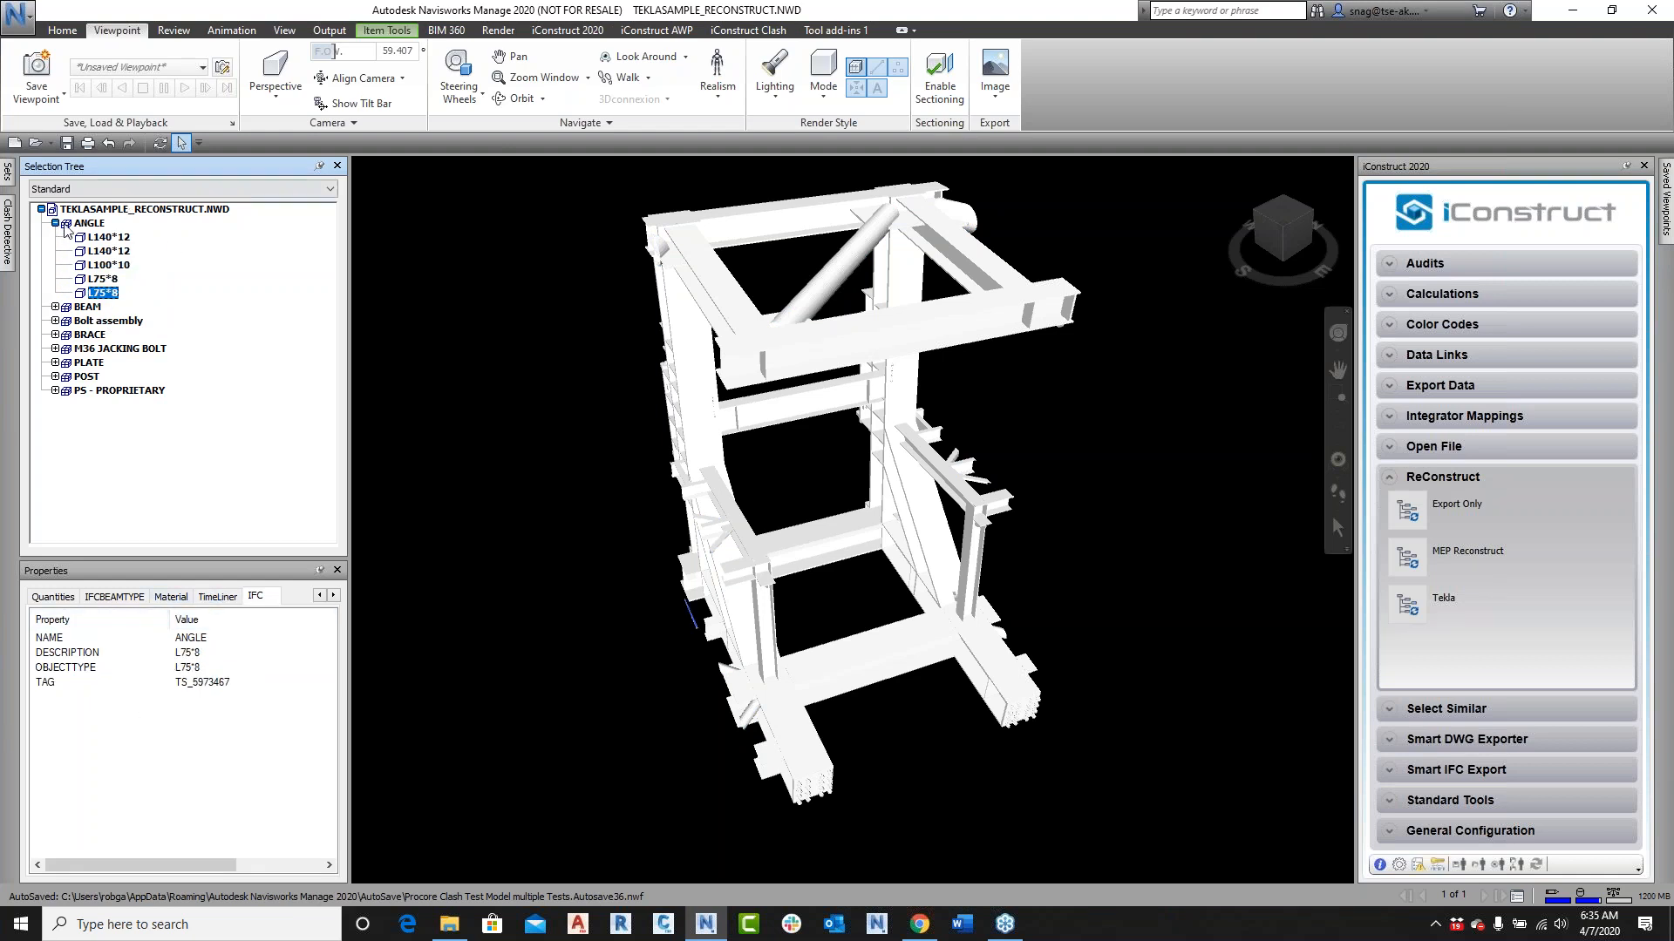
left_click(88, 225)
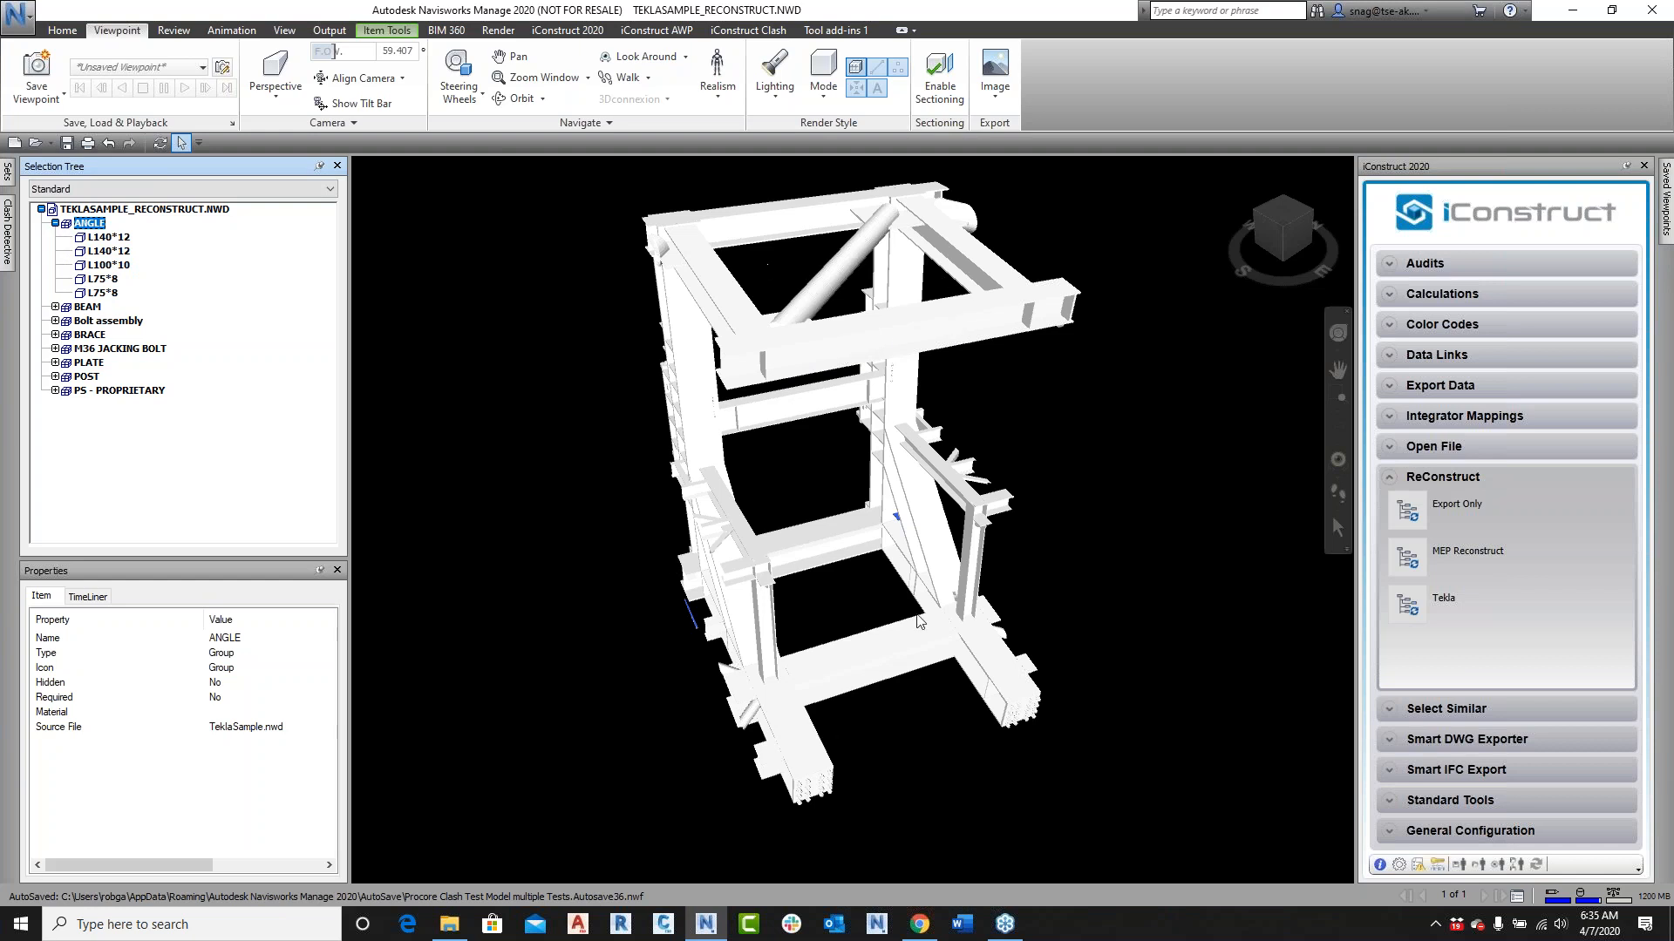
left_click(854, 334)
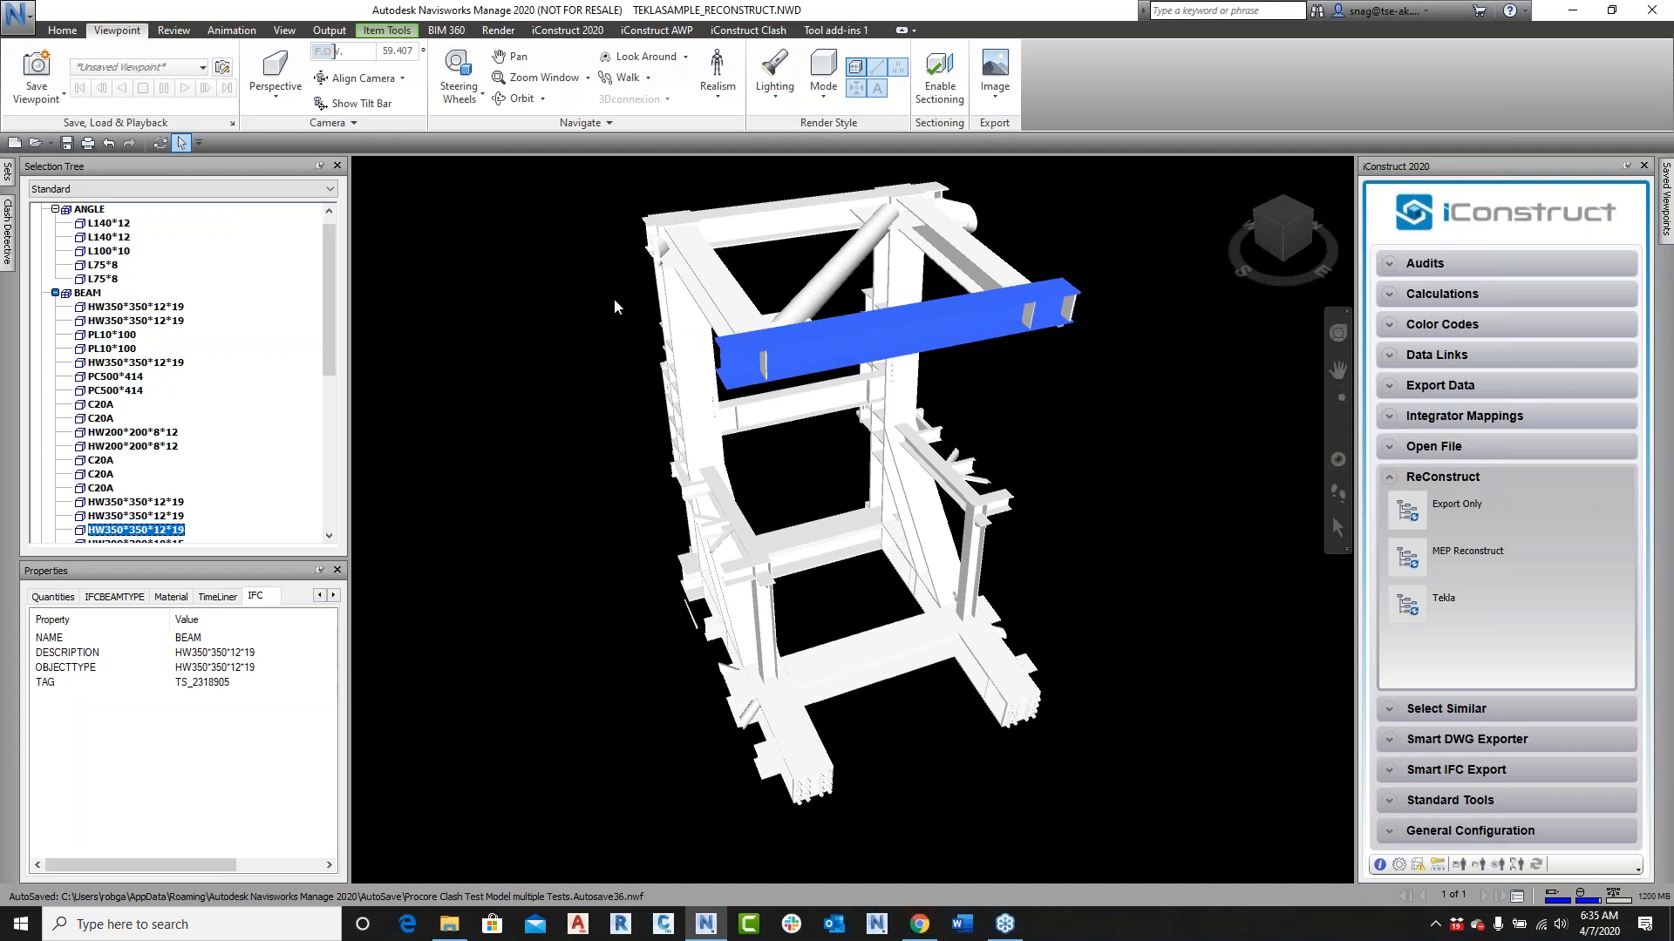
Step: Open the Hospital_HVAC.nwd model
left_click(34, 144)
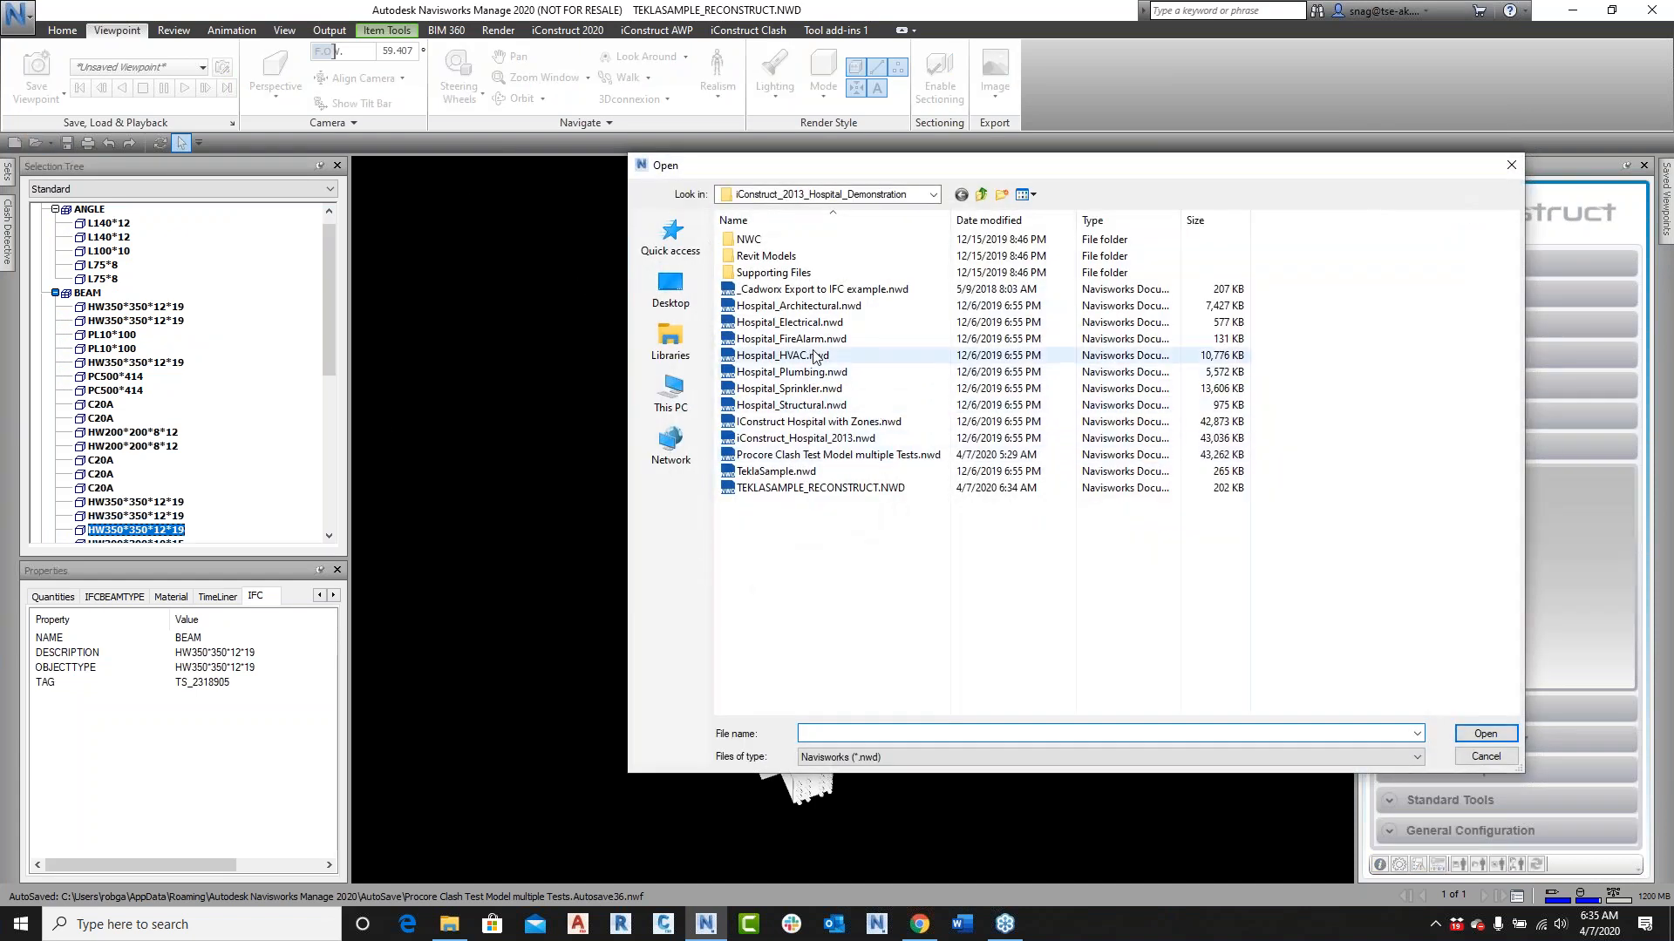
left_click(811, 355)
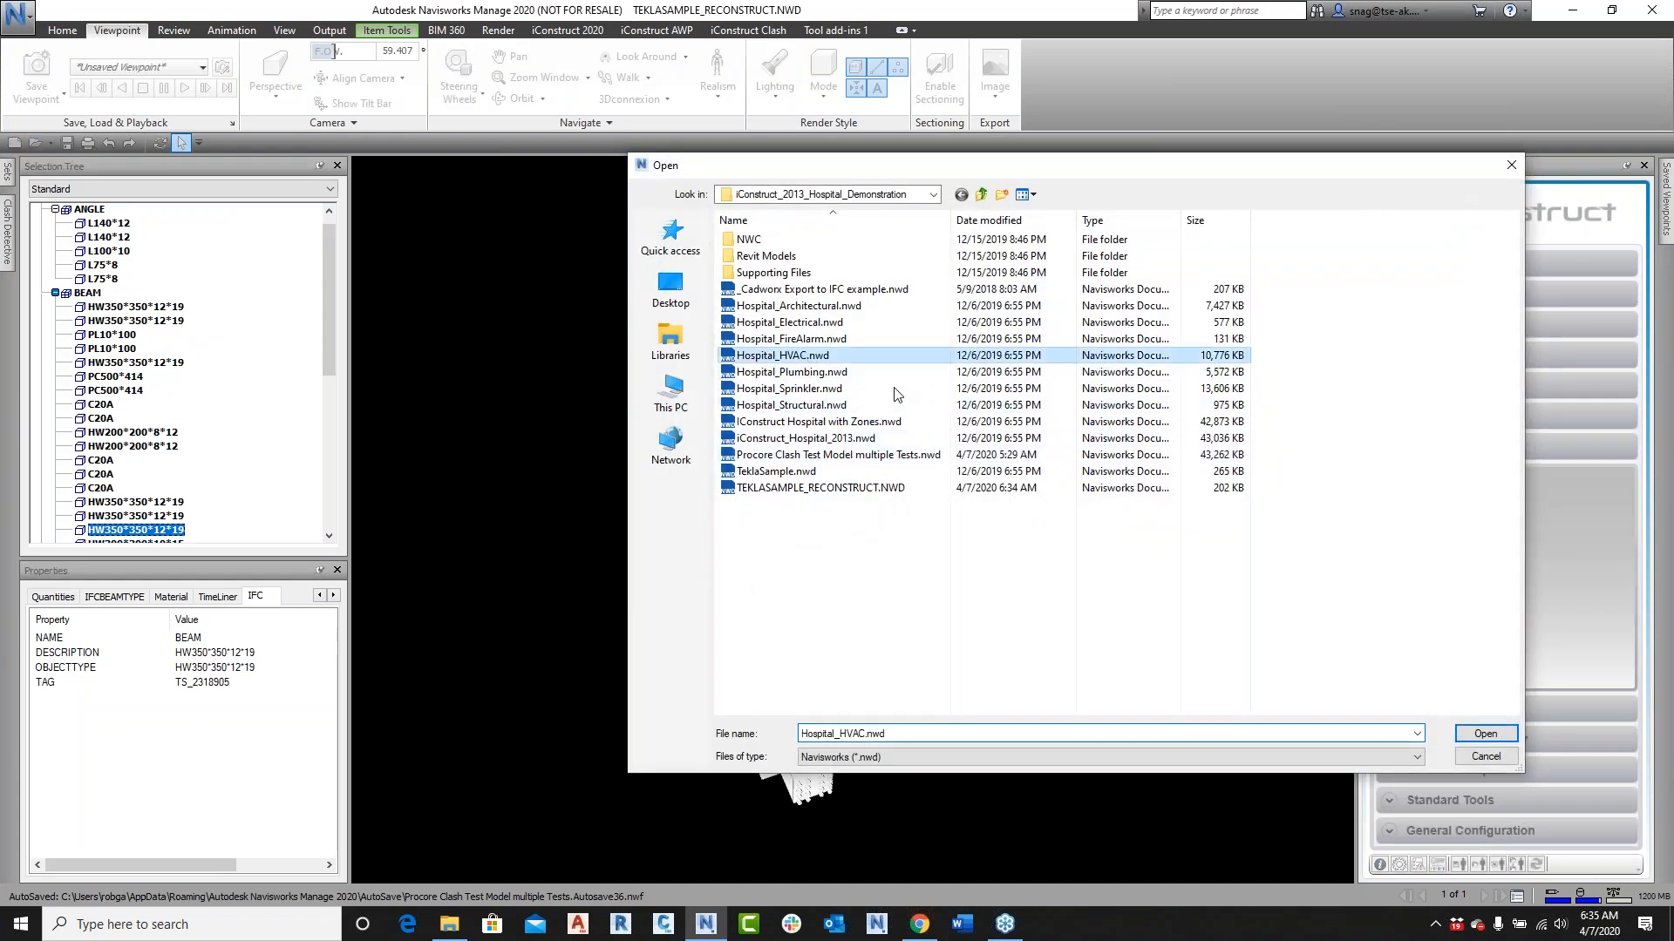
left_click(1484, 733)
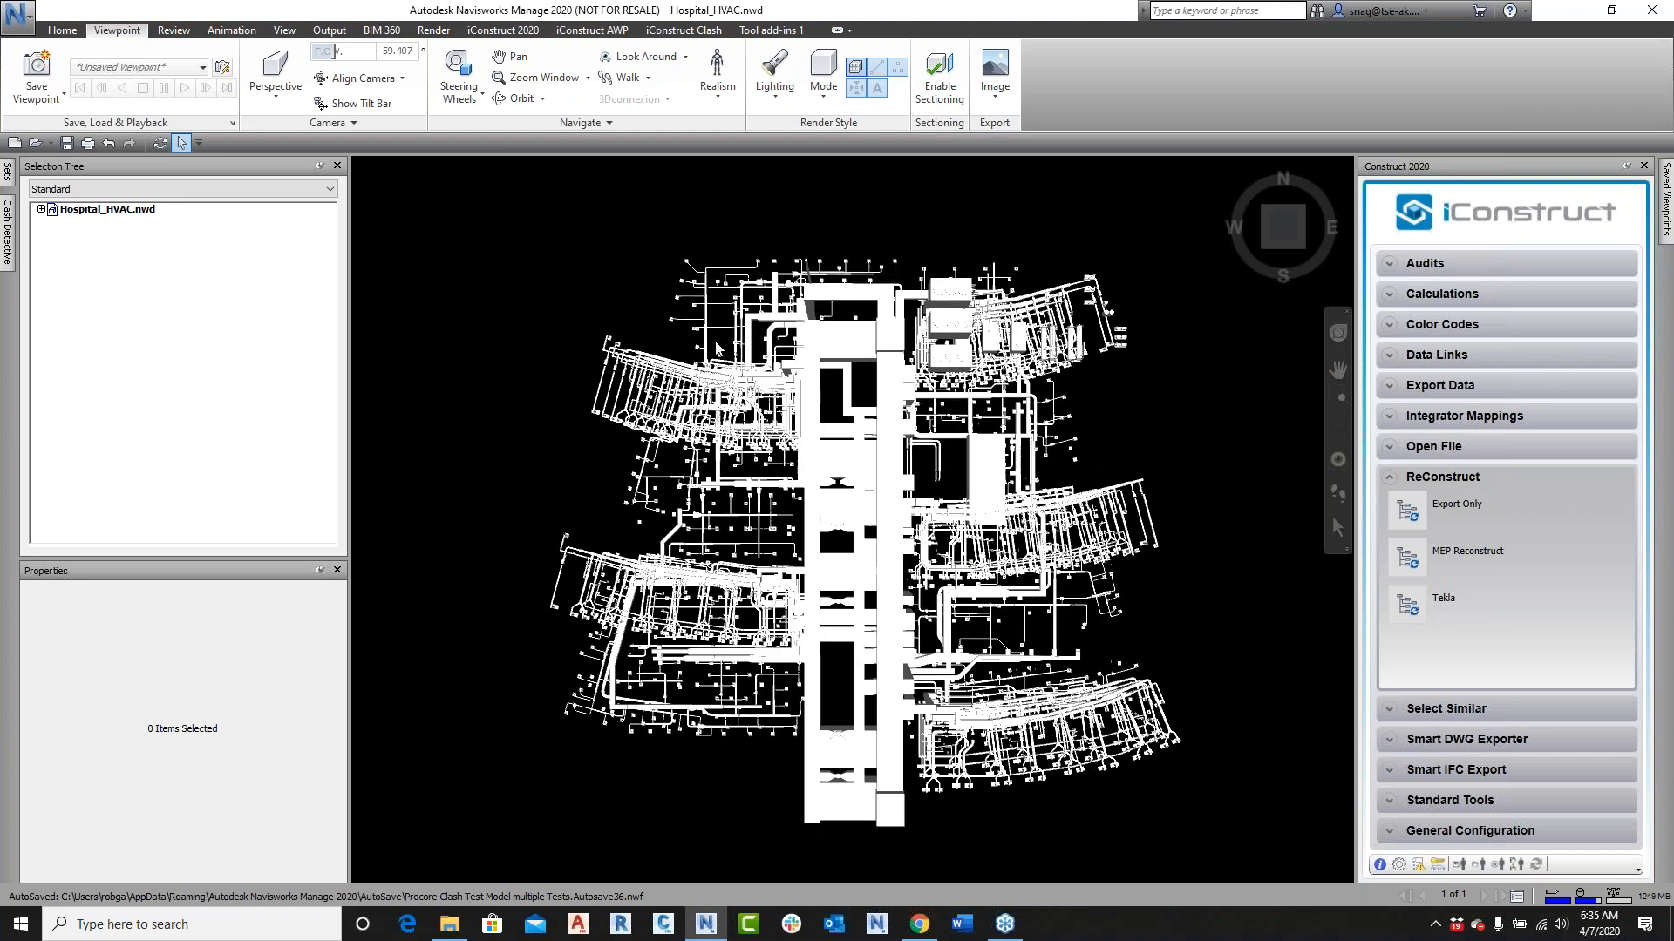
Step: Set the selection resolution to First Object and select the whole SA 4 duct system in the model
left_click(720, 272)
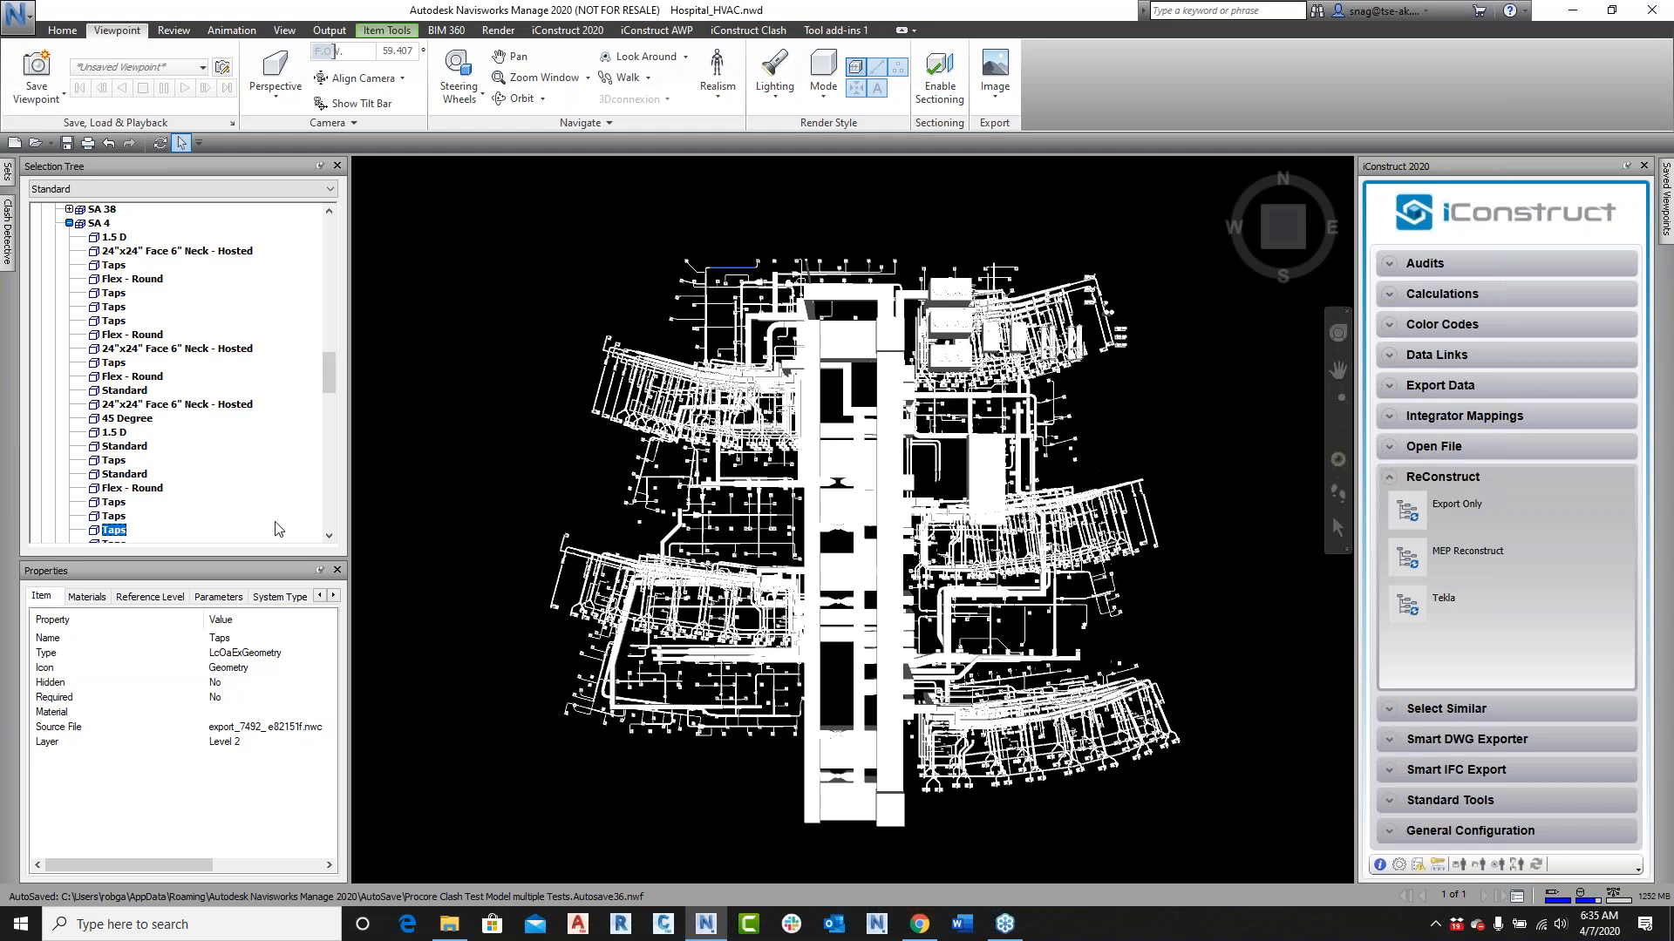
right_click(702, 282)
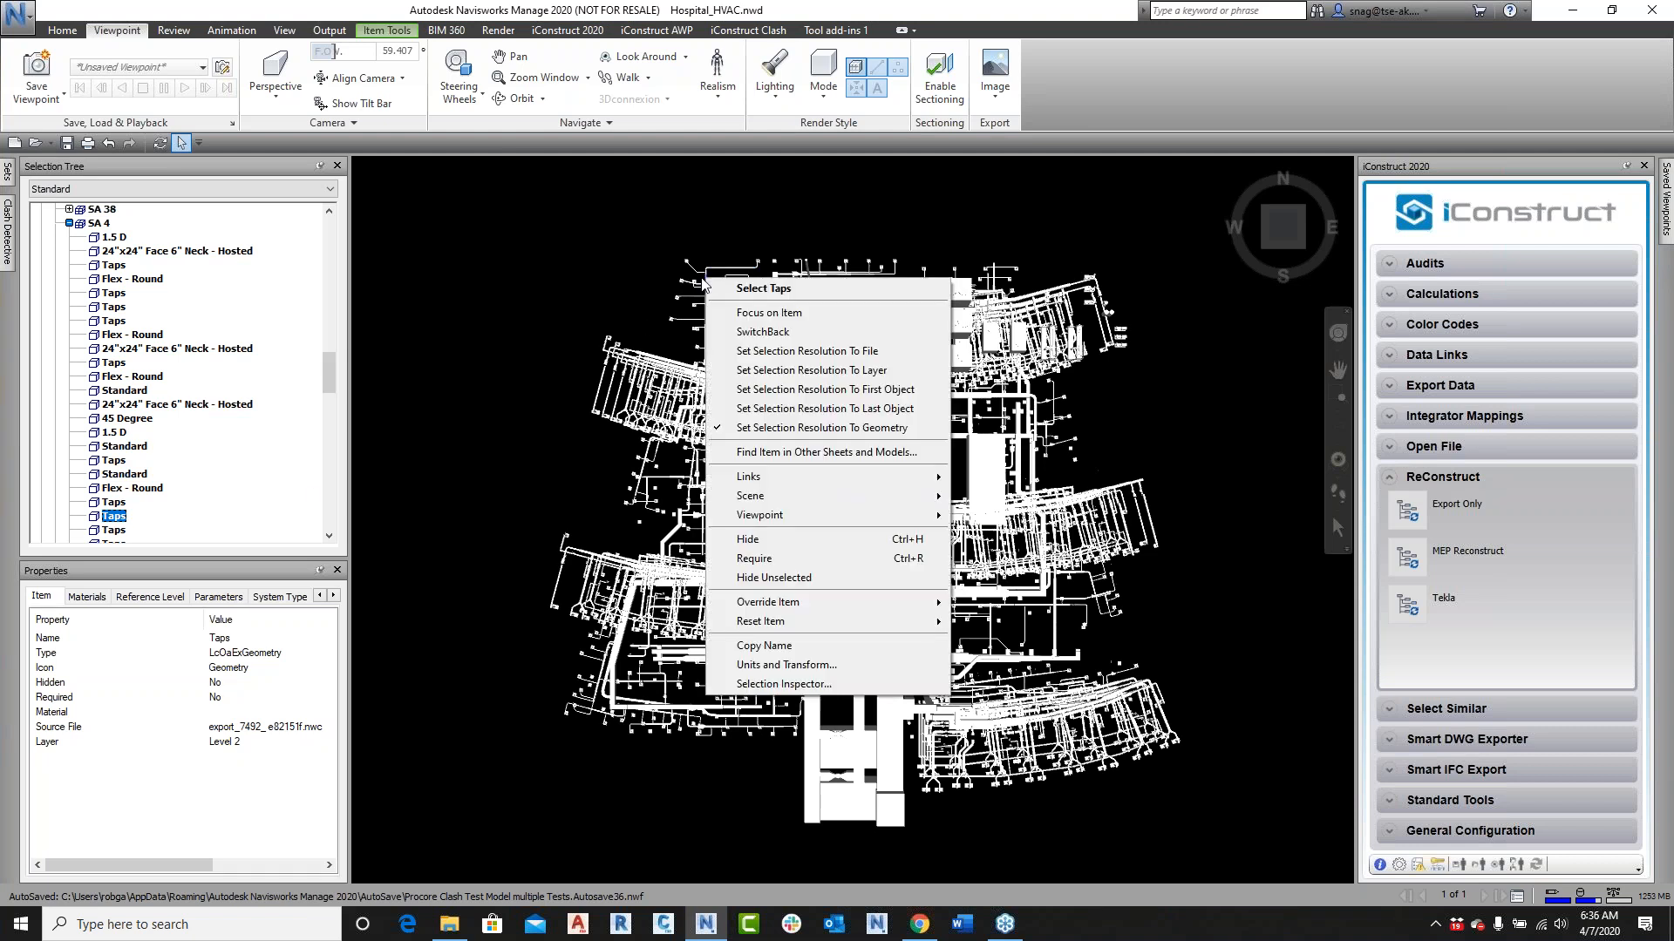
left_click(825, 389)
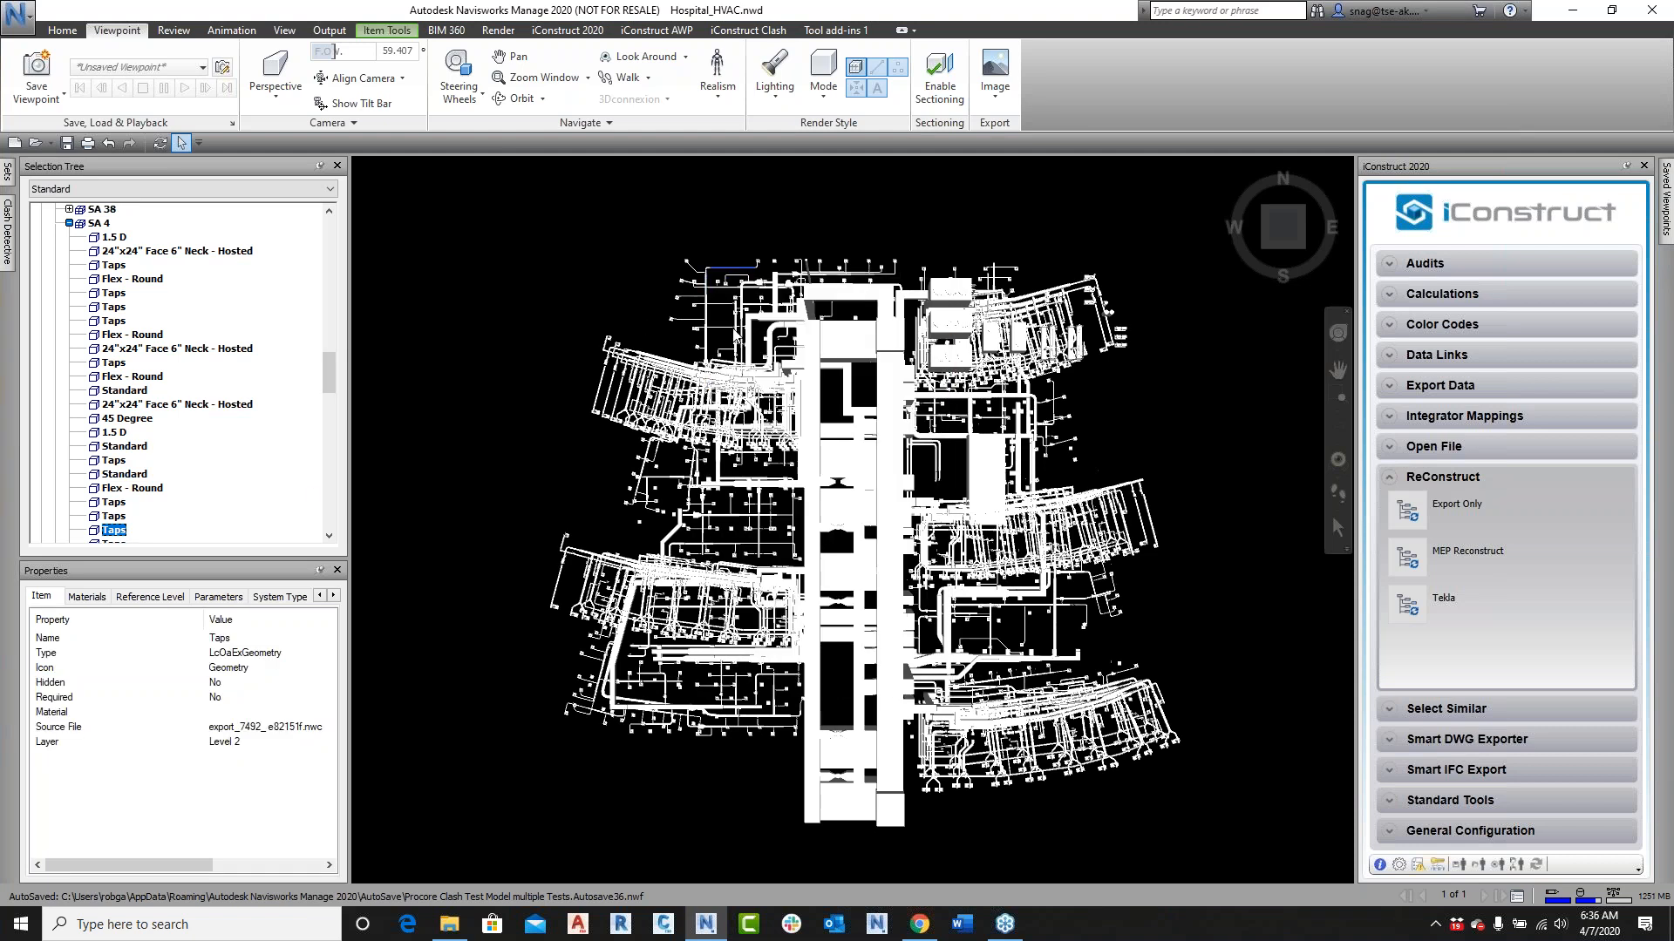
left_click(705, 301)
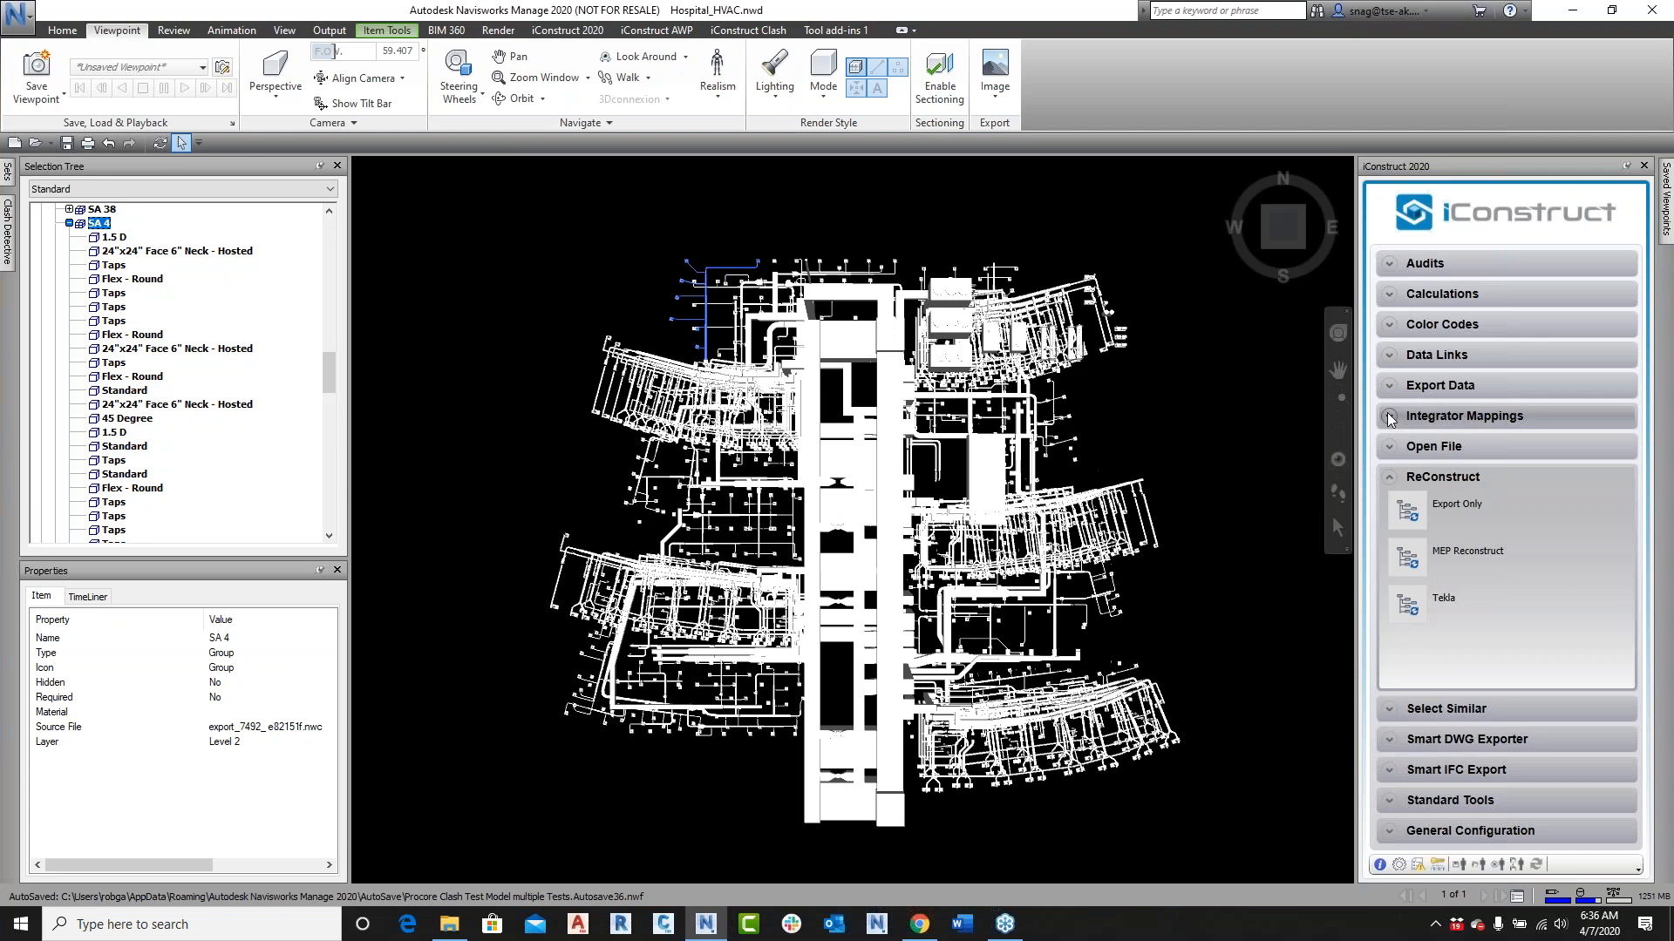
Step: Compare the property categories of the SA 4 group with those of its first 1.5 D fitting, through to Document
left_click(114, 237)
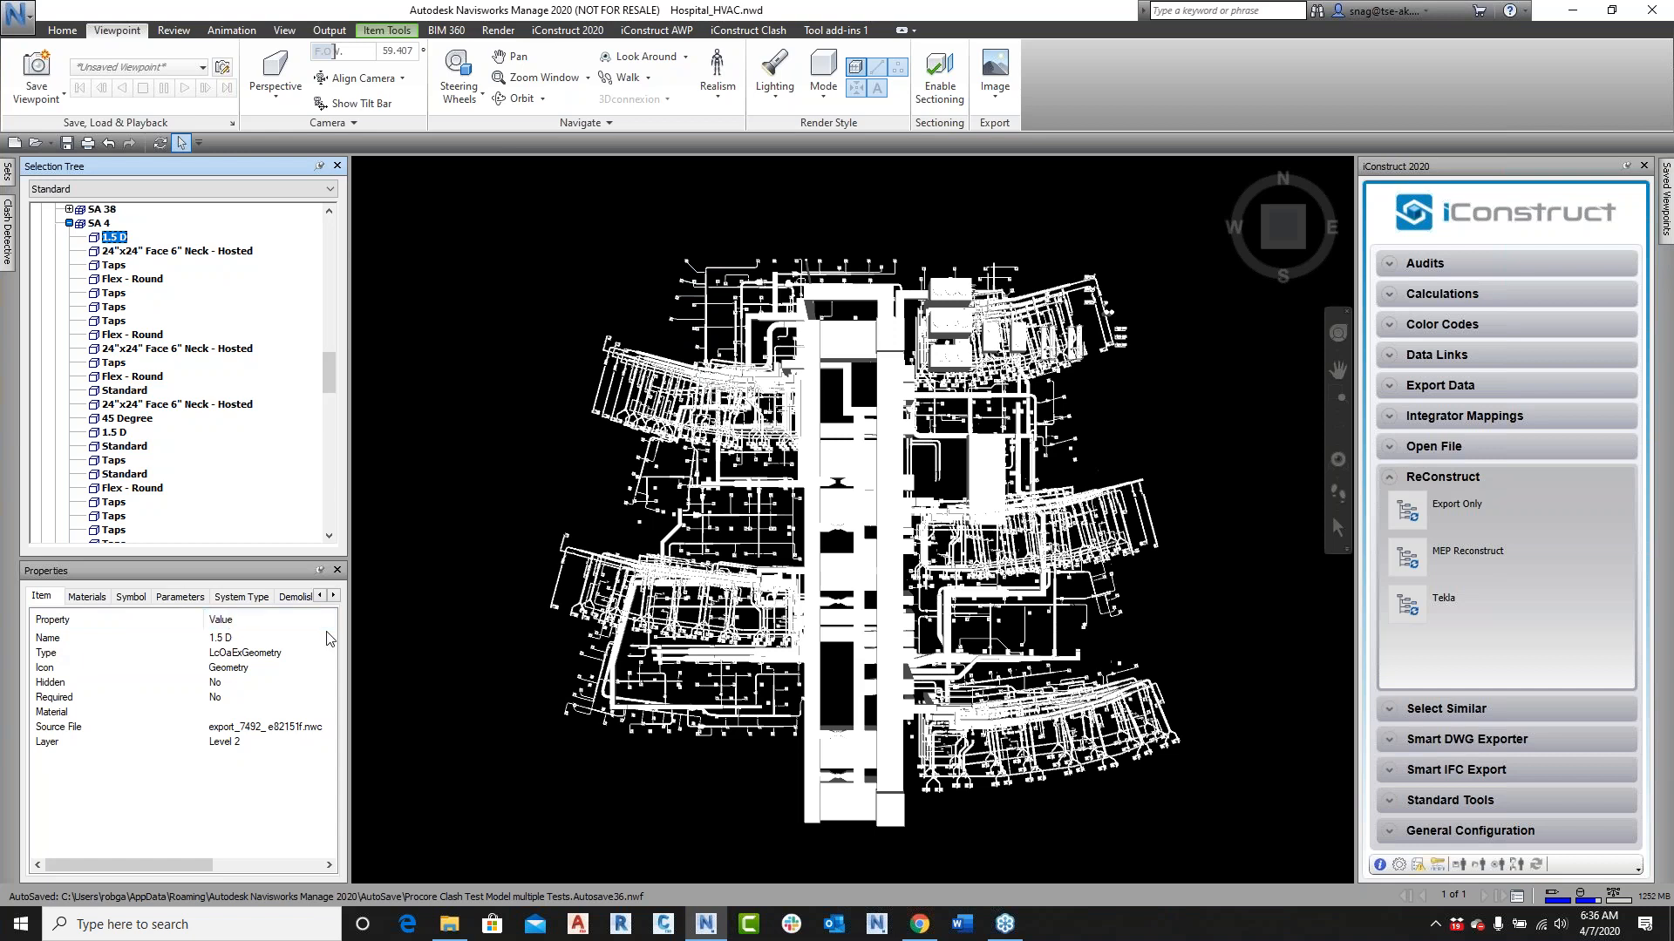
left_click(98, 224)
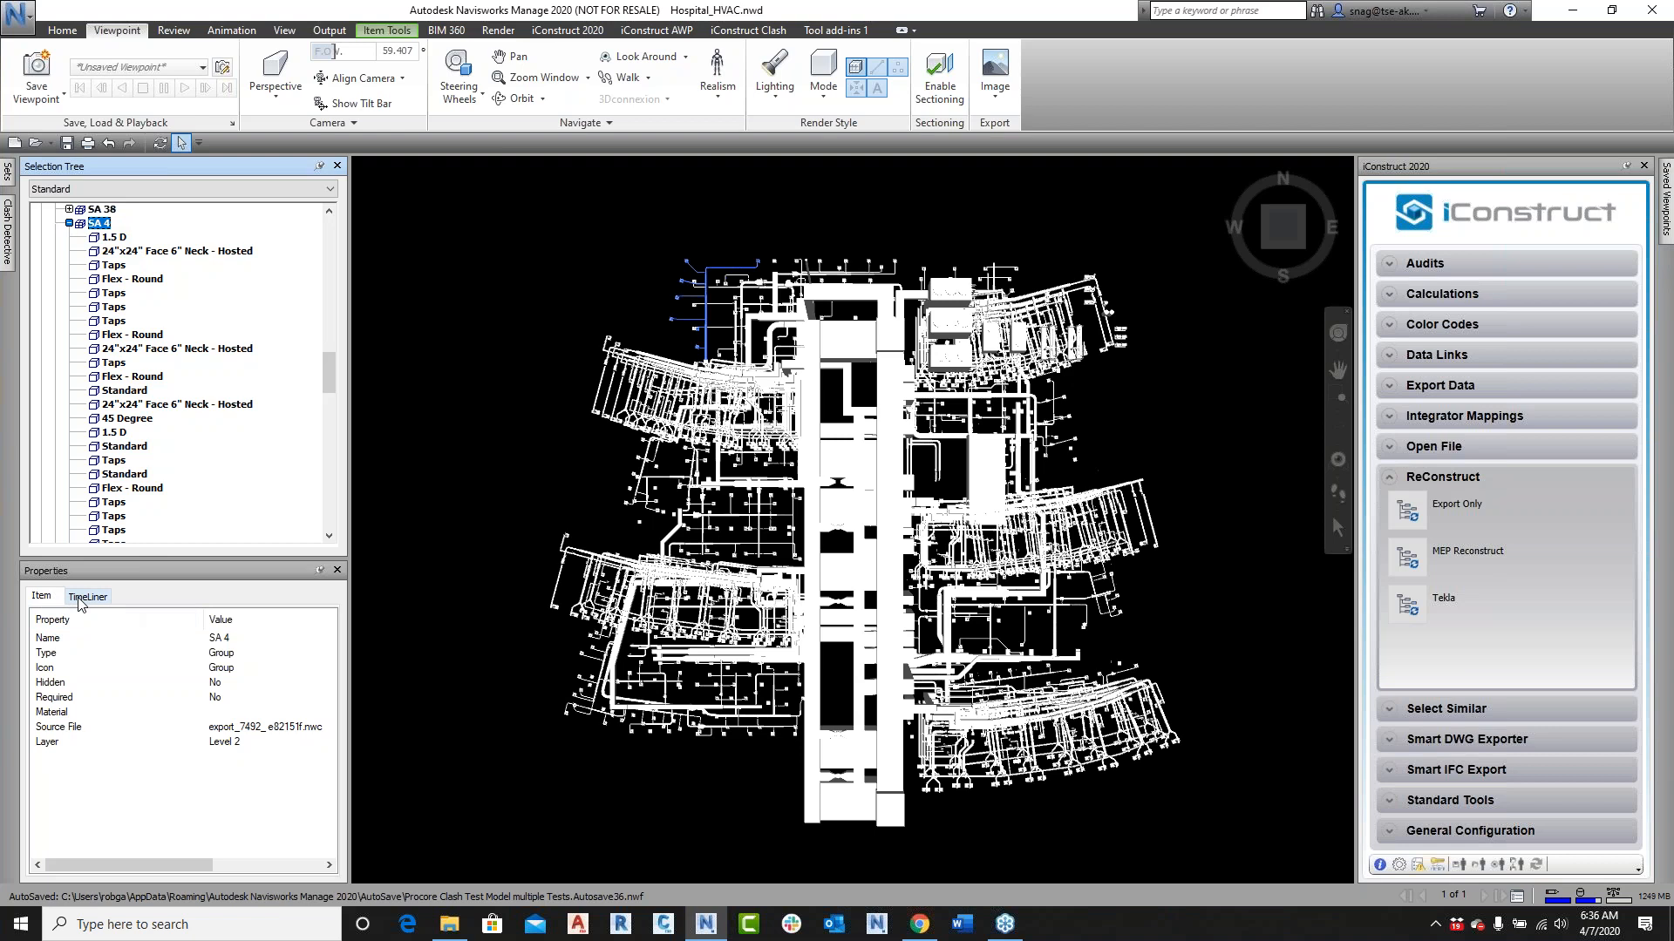
left_click(106, 238)
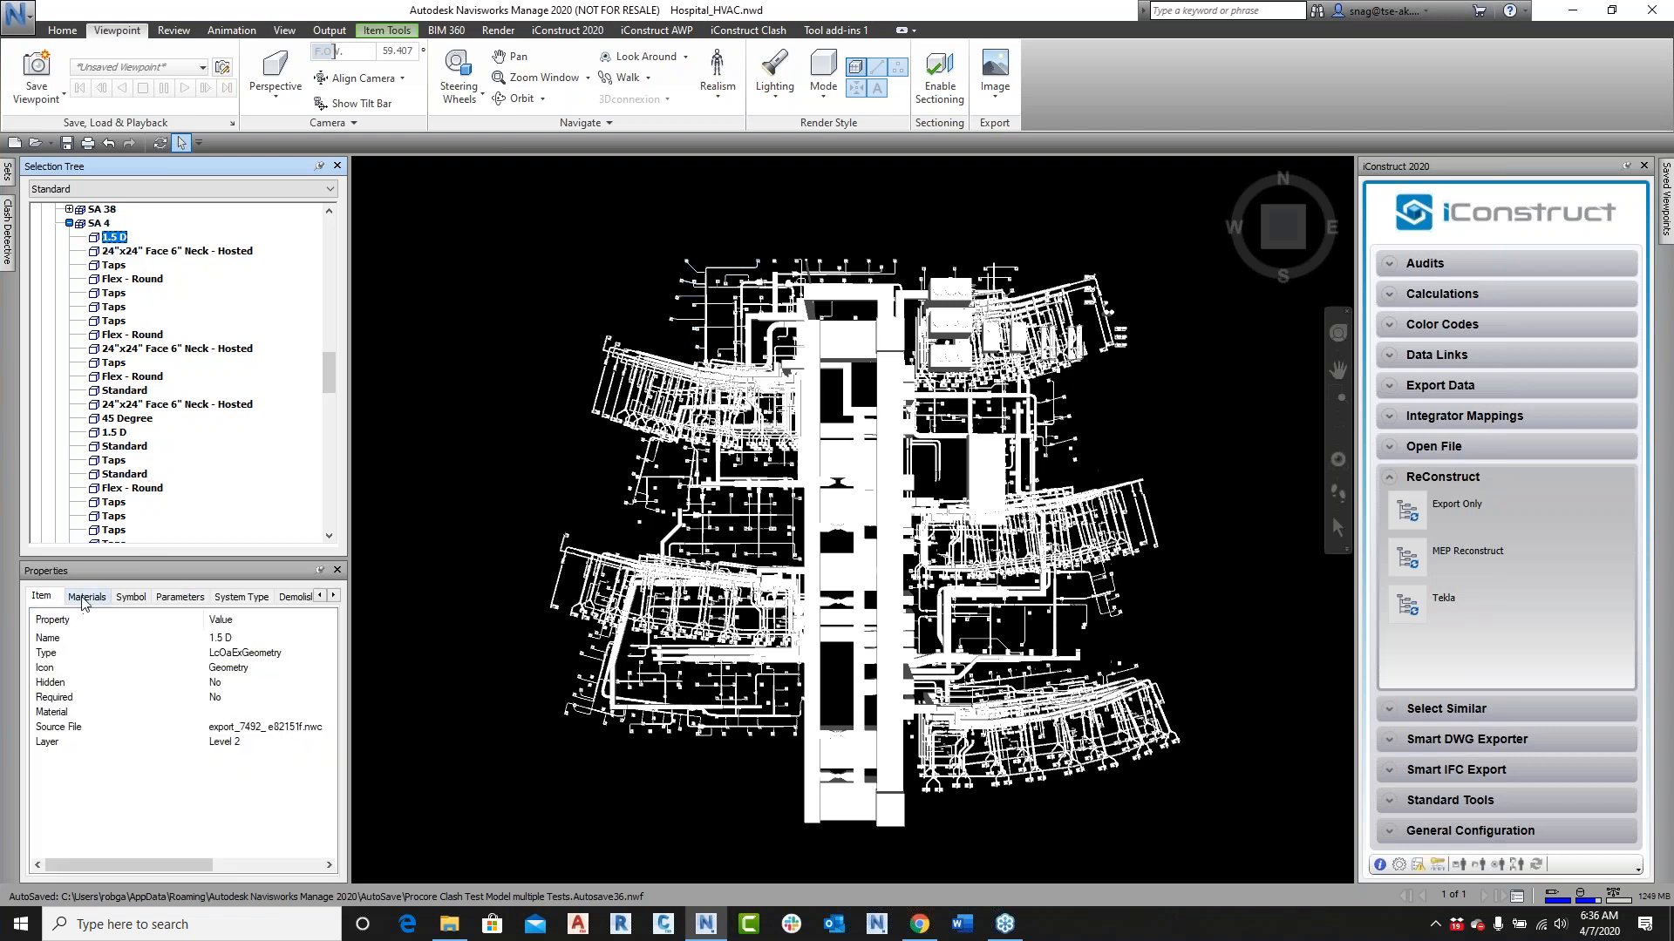
left_click(130, 596)
left_click(182, 598)
left_click(295, 597)
left_click(334, 598)
left_click(335, 598)
left_click(334, 598)
left_click(265, 600)
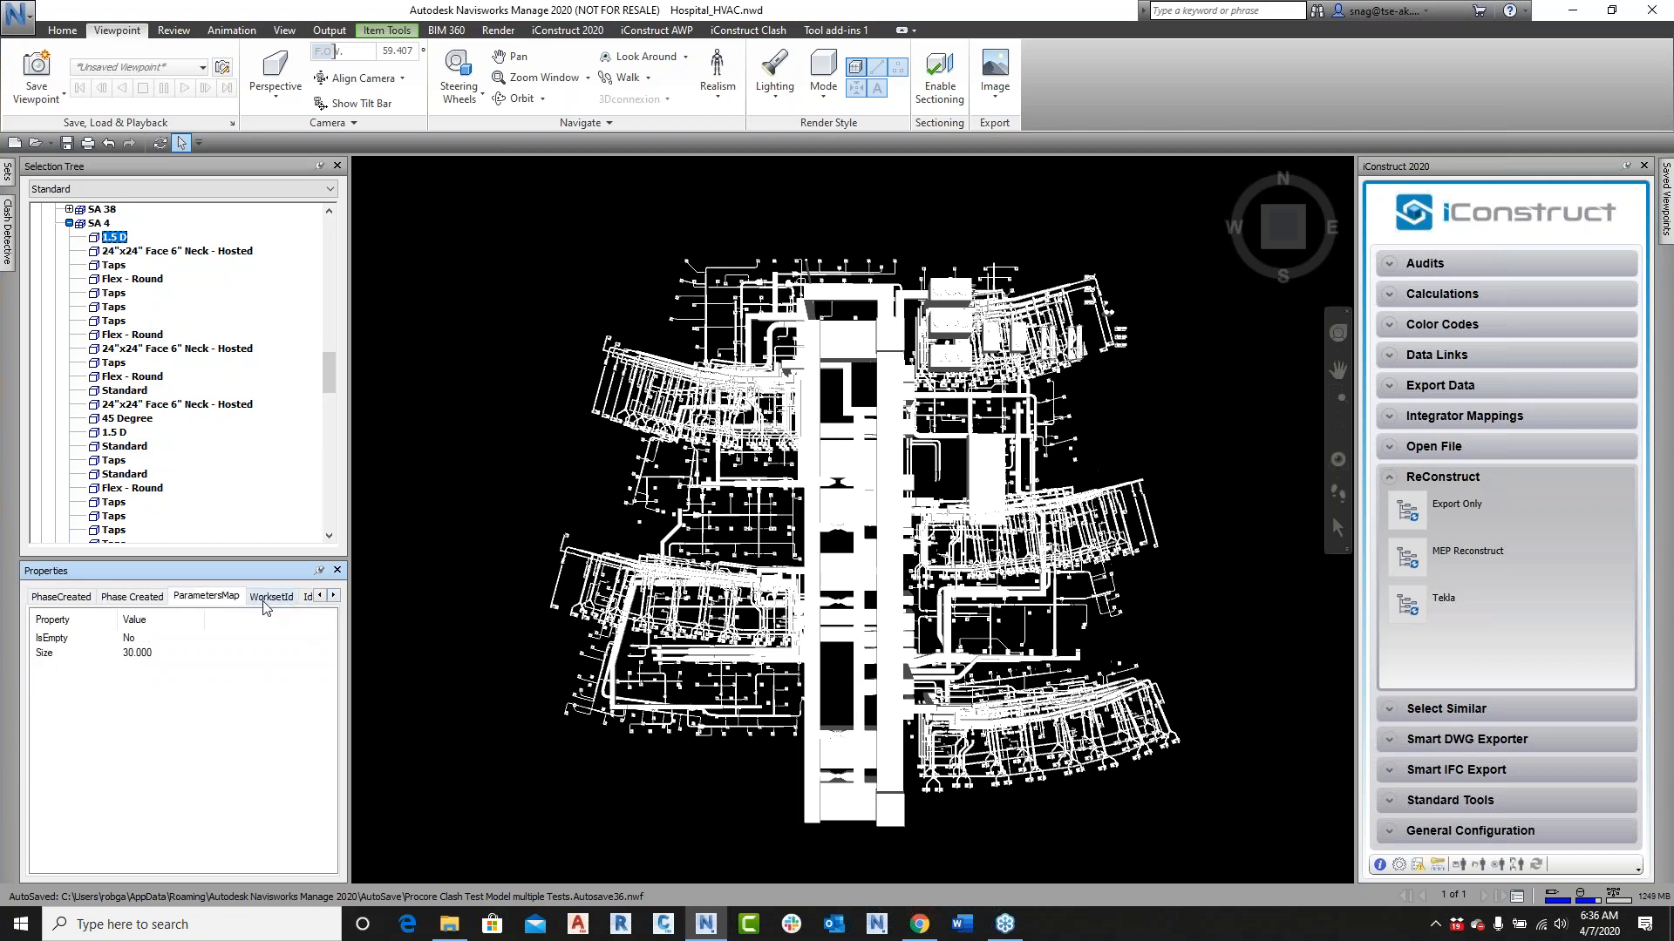
left_click(272, 601)
left_click(332, 598)
left_click(332, 598)
left_click(332, 598)
left_click(225, 598)
left_click(275, 600)
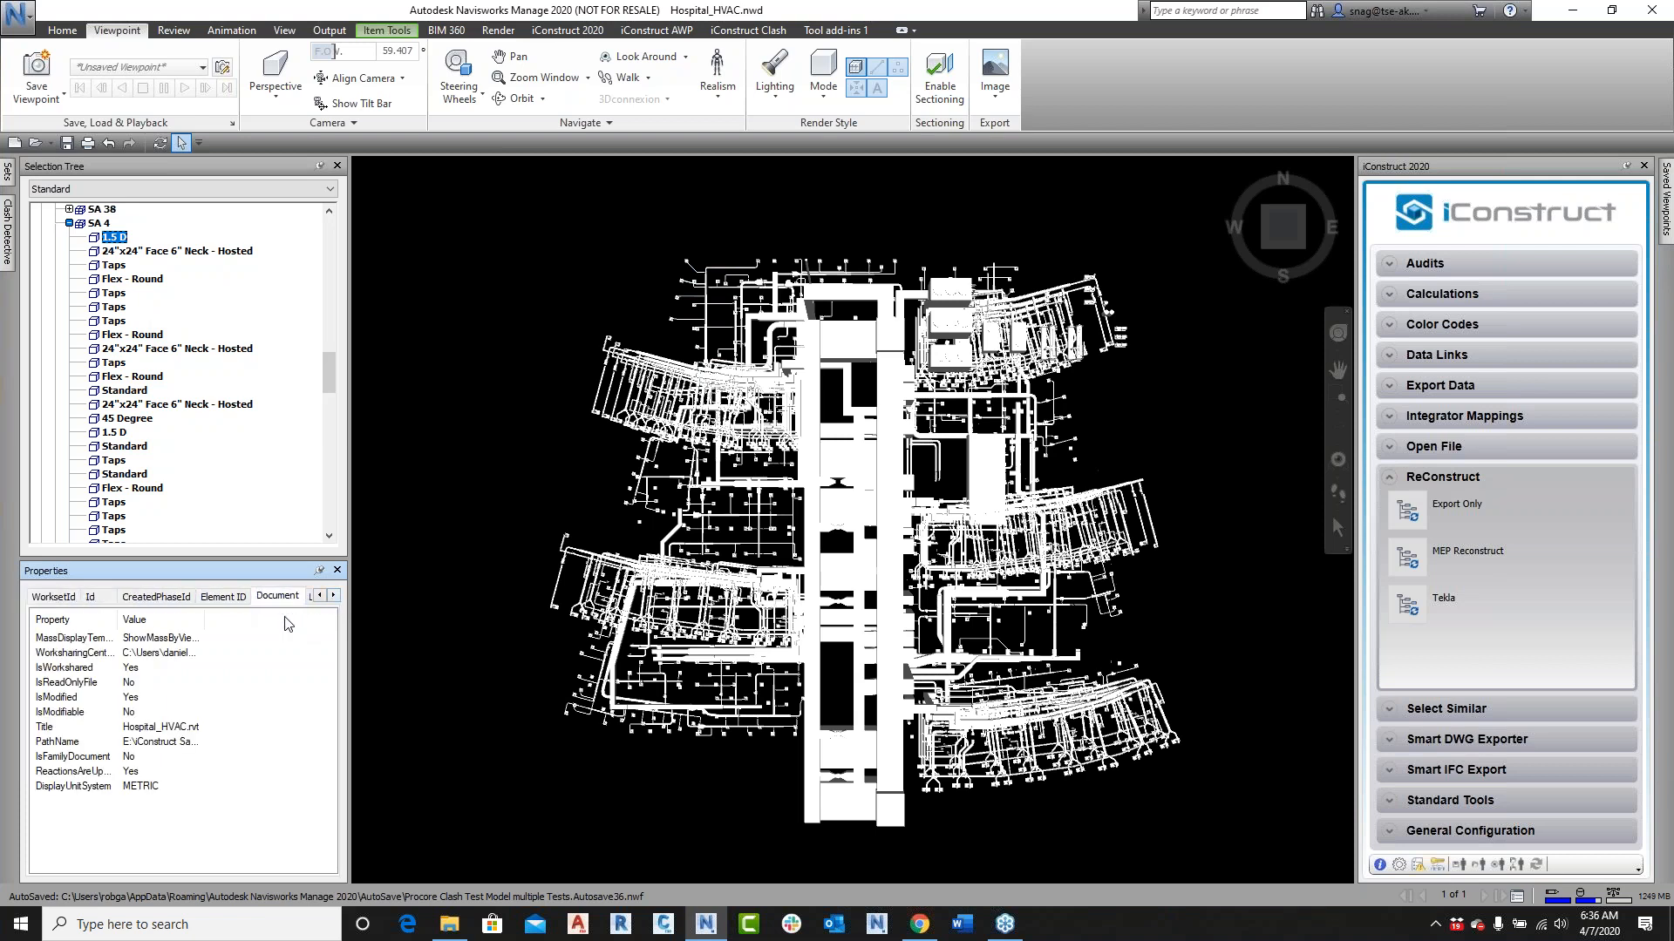
Step: Apply the HVAC Standards integrator mapping with the SA 4 group selected and dismiss the summary
left_click(98, 223)
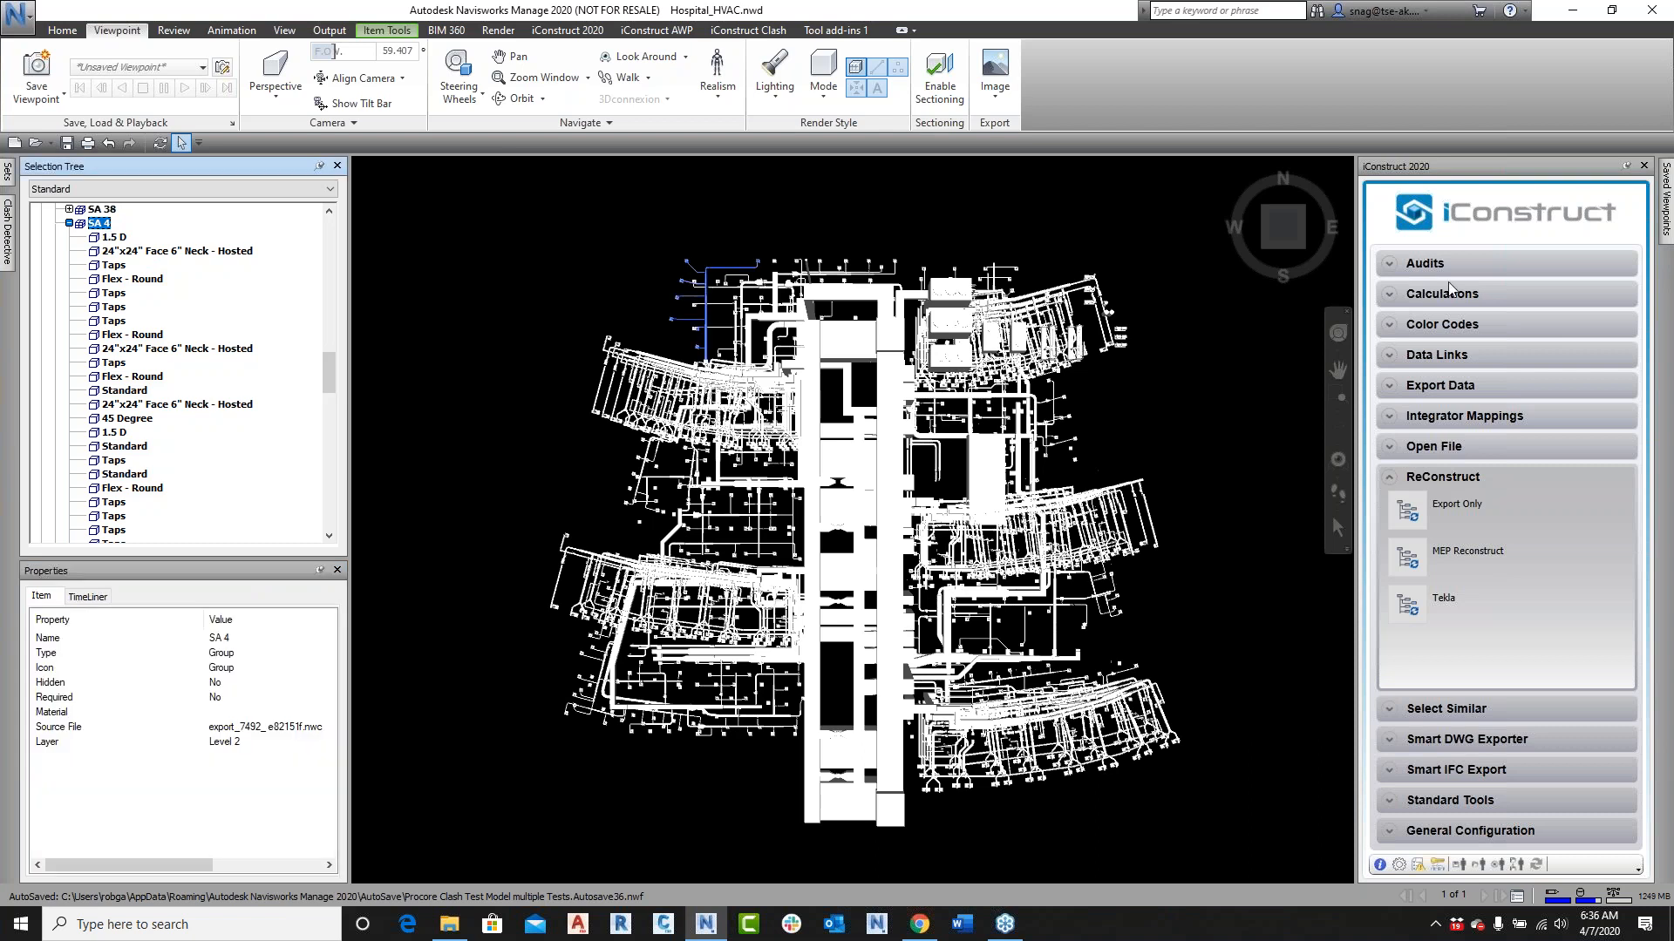
left_click(1395, 418)
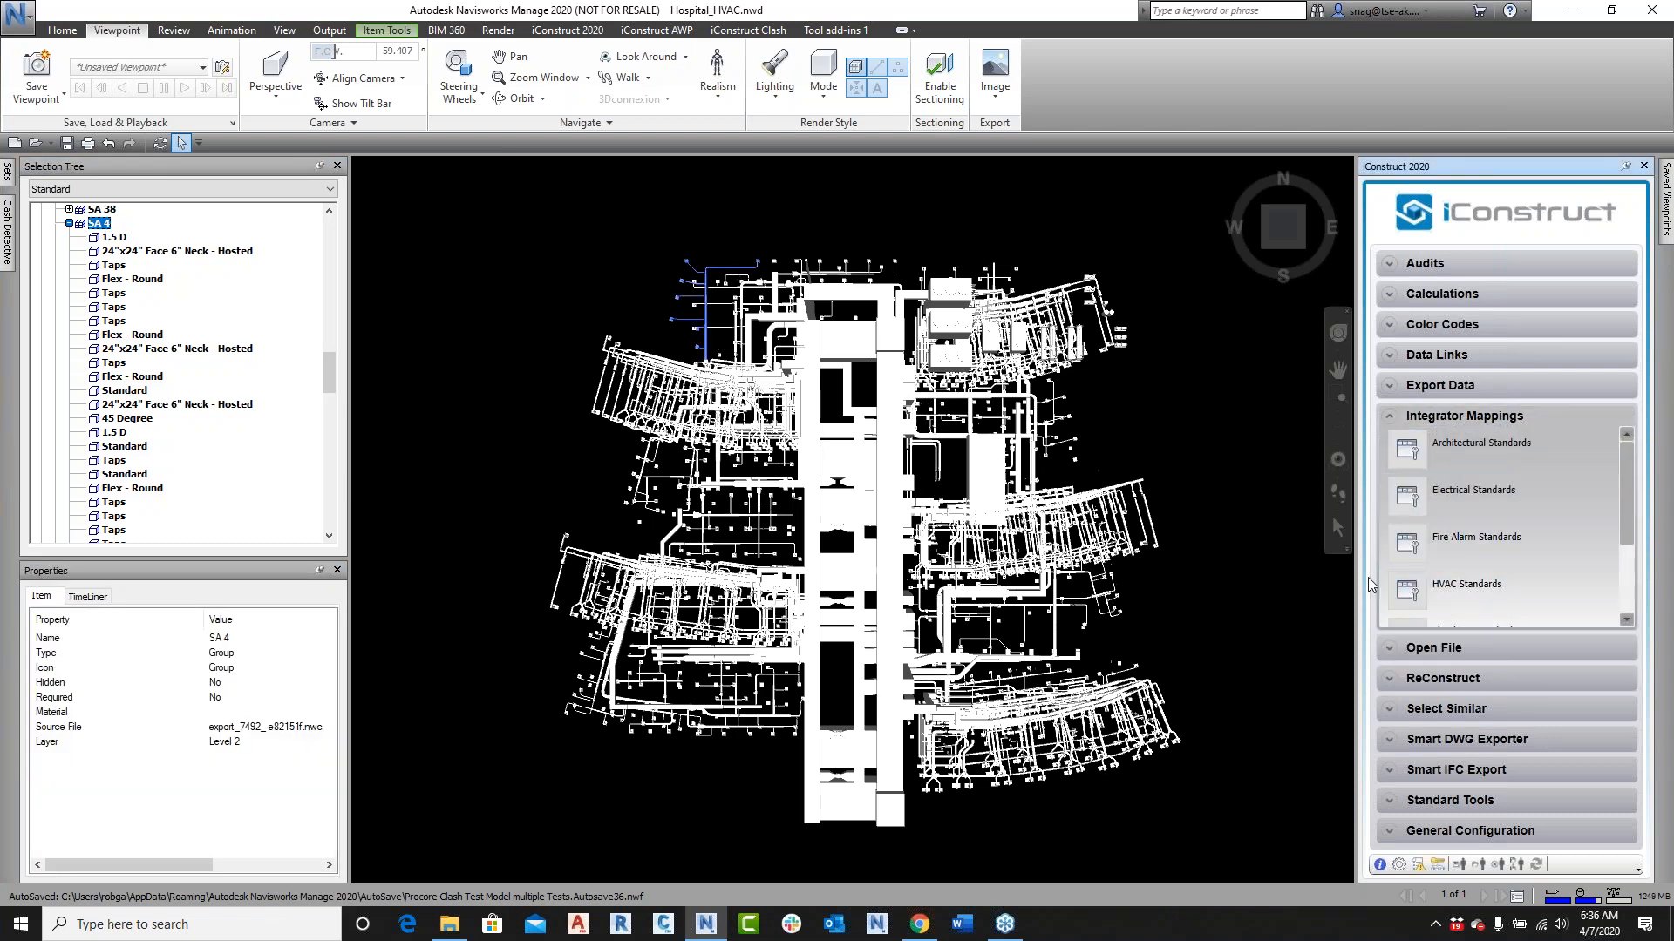
left_click(1409, 598)
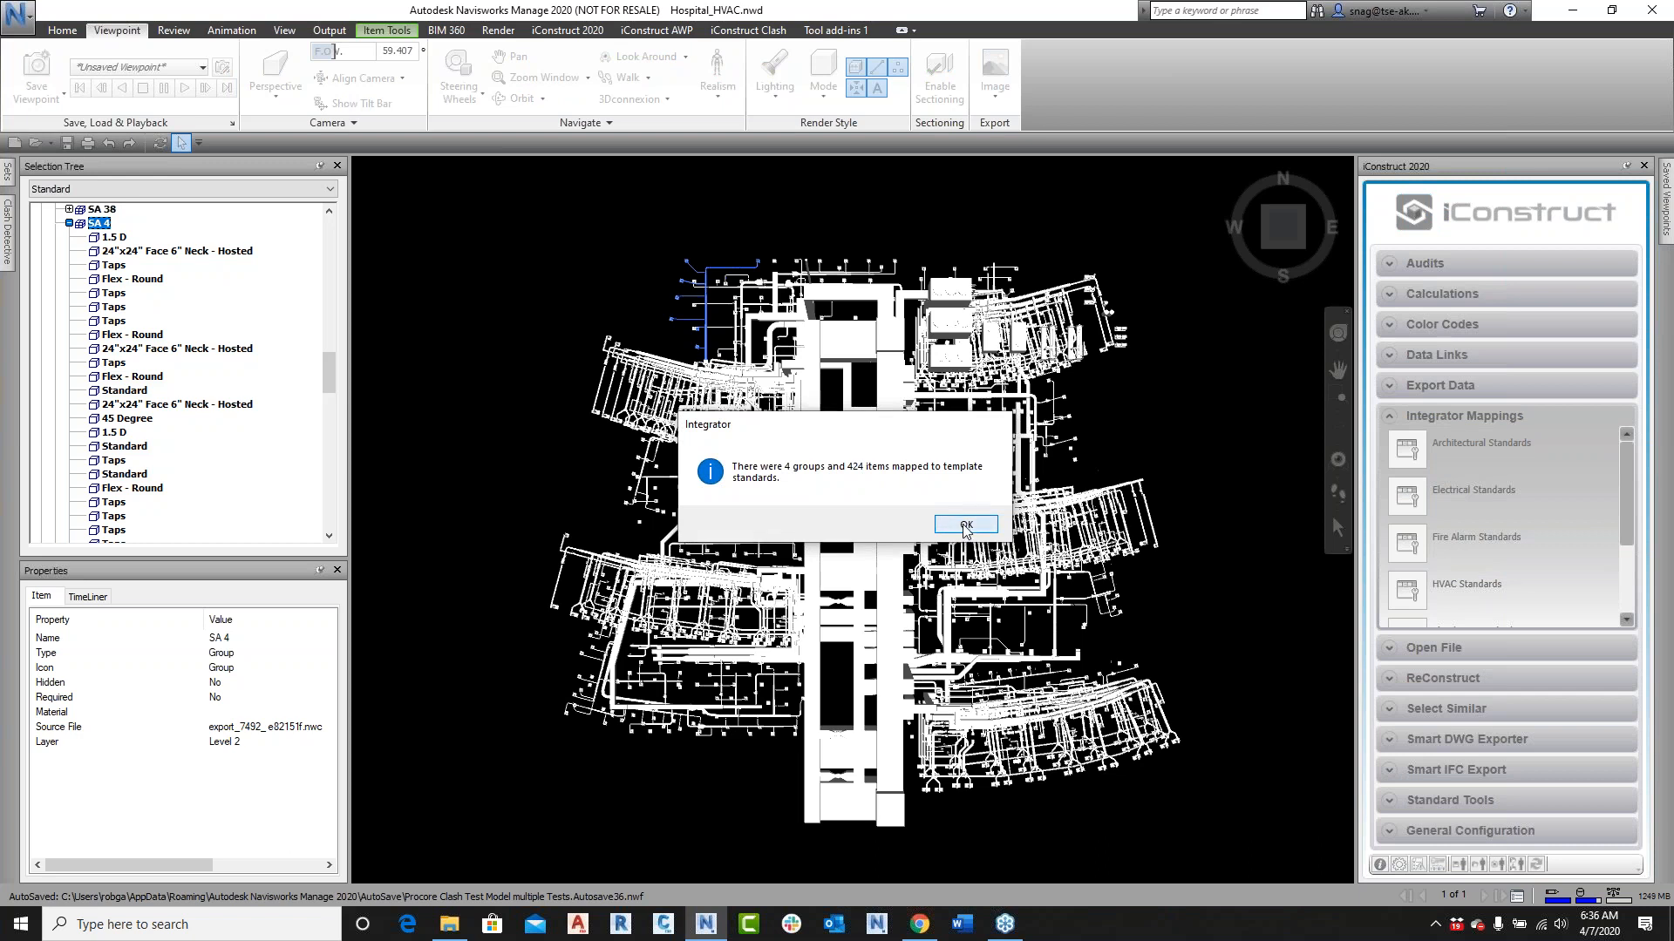
left_click(966, 527)
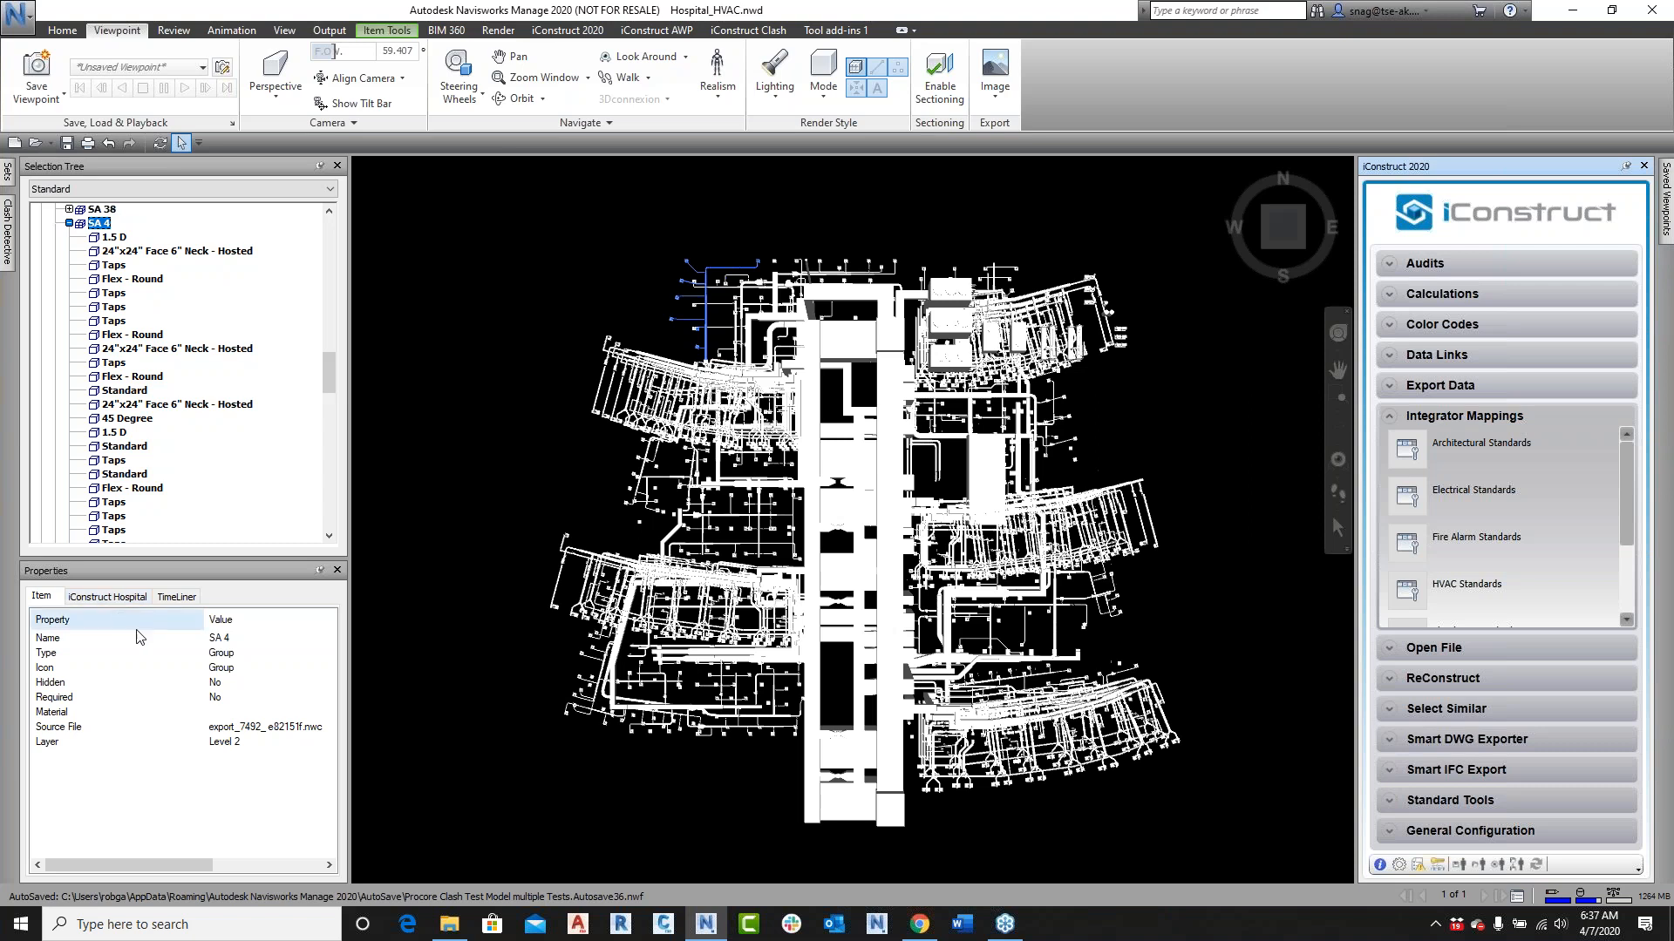
Step: Examine the iConstruct Hospital properties of the SA 4 group and its first 1.5 D fitting, alongside the fitting's other categories
left_click(116, 598)
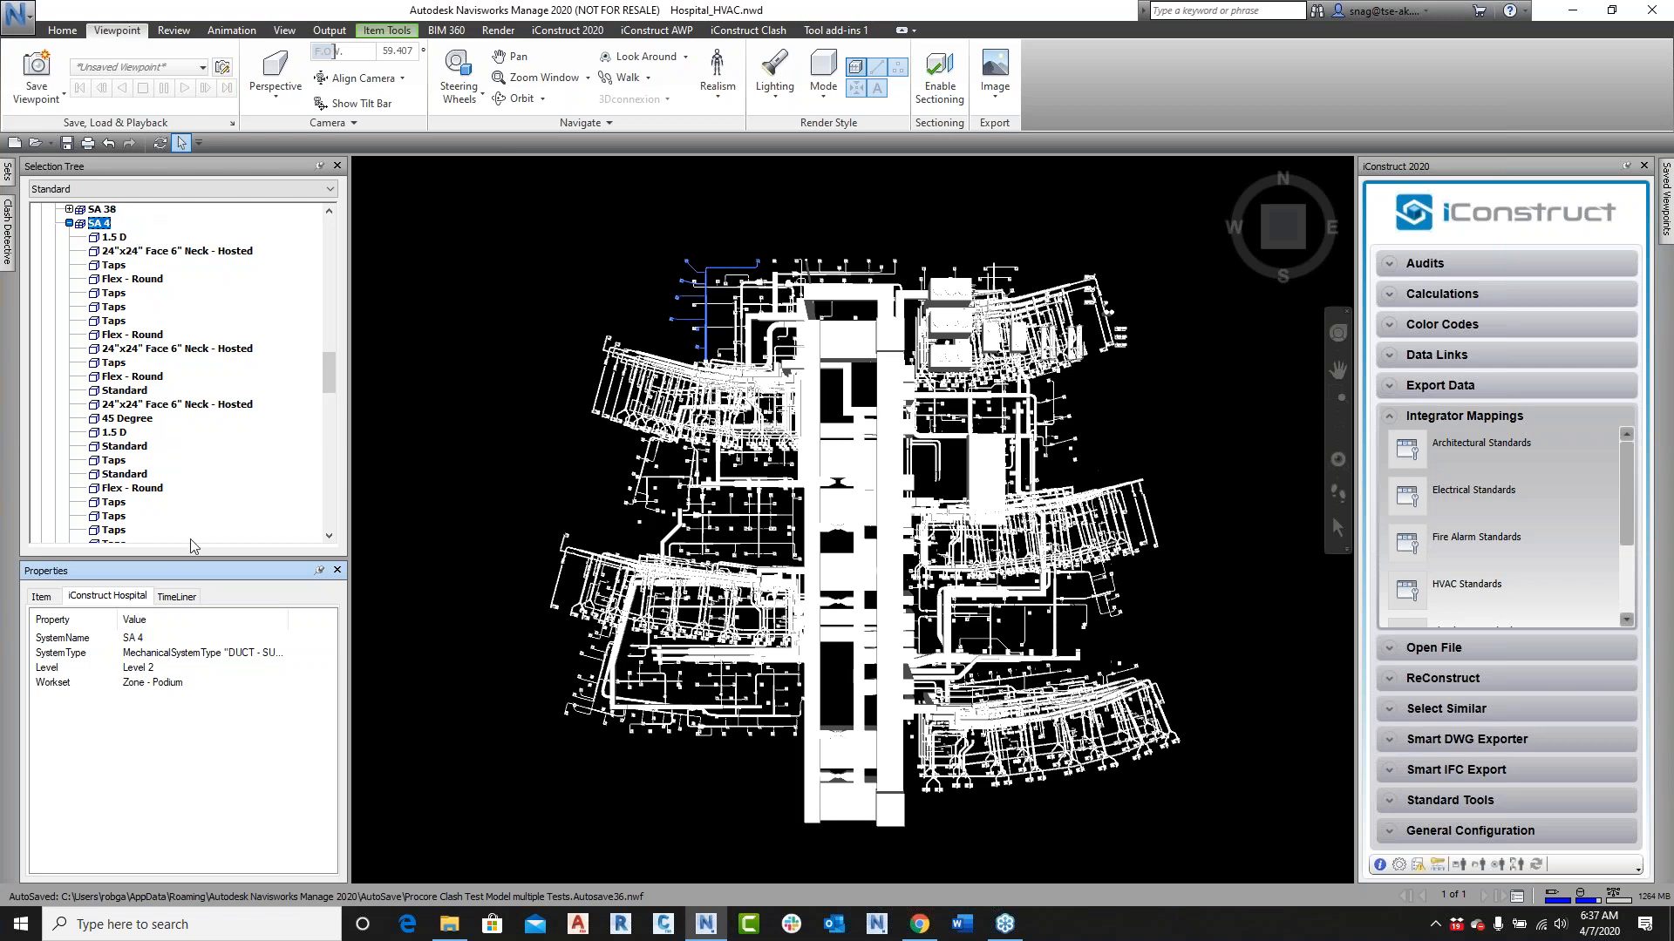
left_click(115, 239)
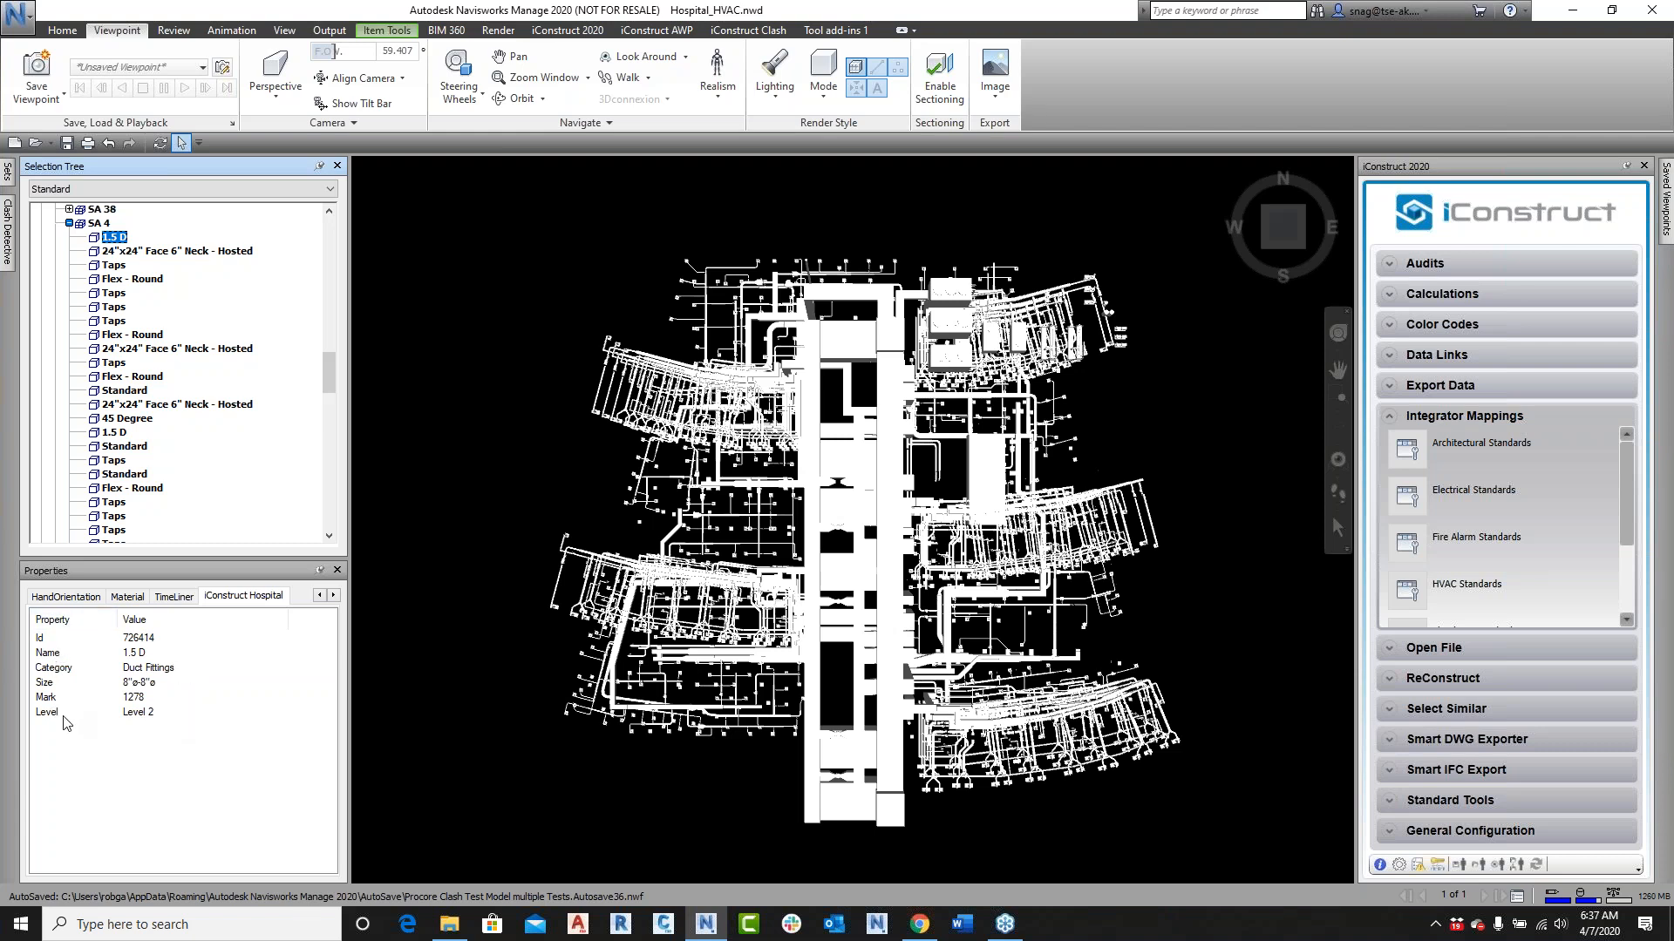
left_click(320, 597)
left_click(320, 596)
left_click(320, 597)
left_click(334, 596)
left_click(334, 597)
left_click(334, 596)
left_click(334, 596)
left_click(334, 596)
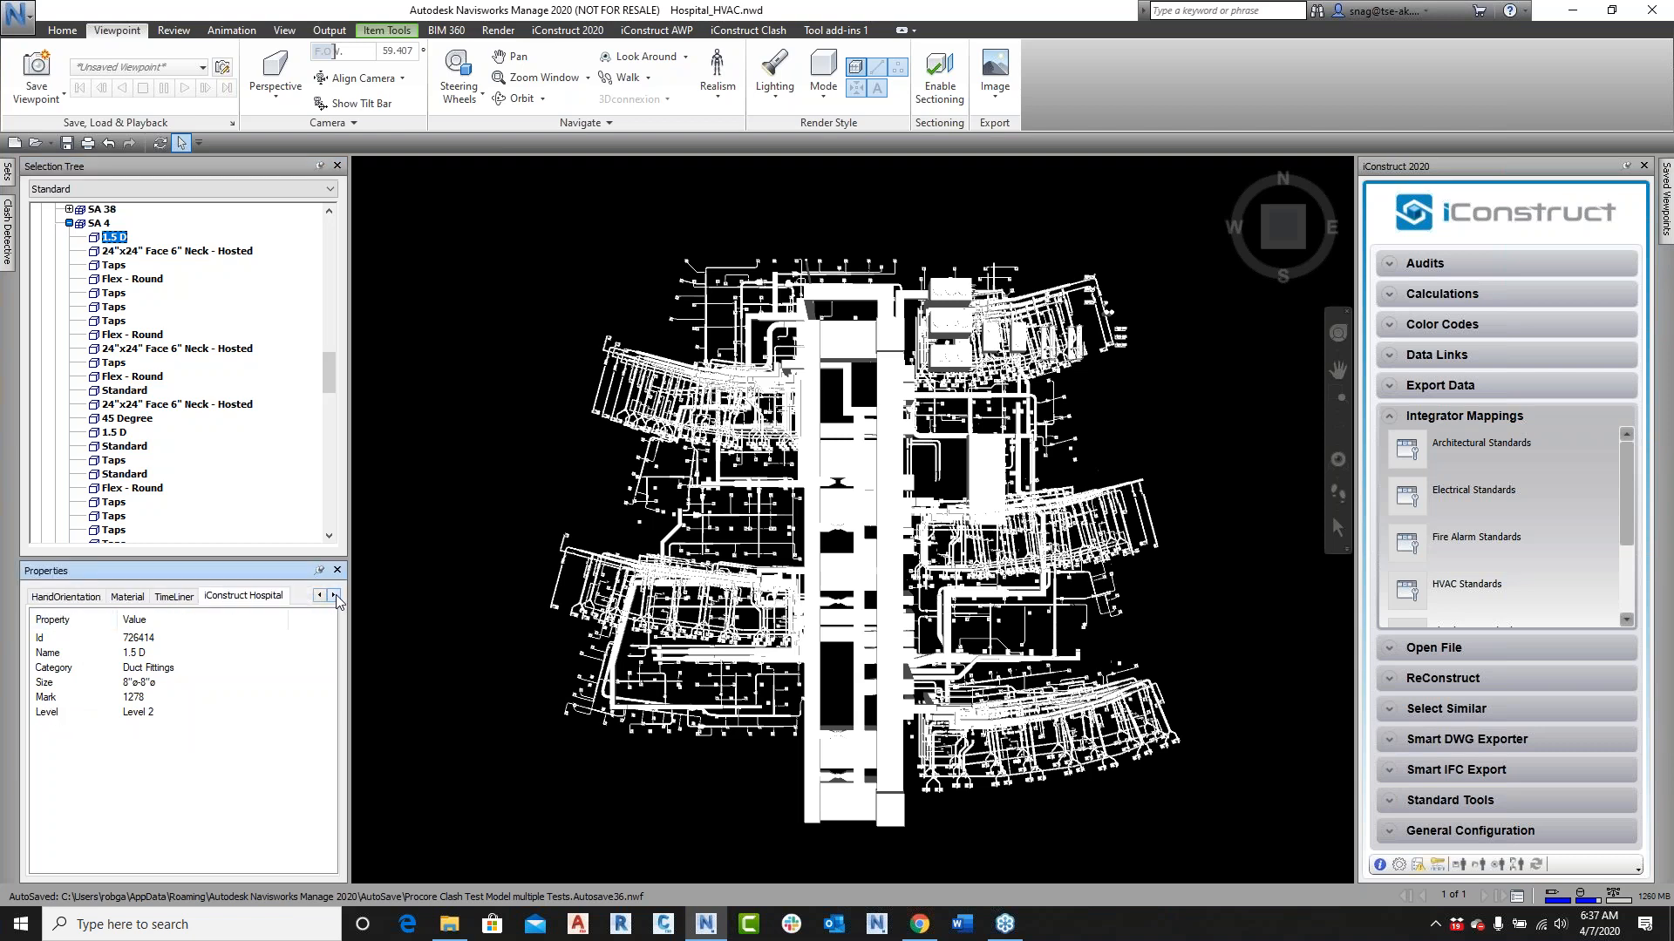
Step: Try the Prevent Object Property Export option in the publish settings, and cancel publishing
left_click(17, 12)
left_click(59, 280)
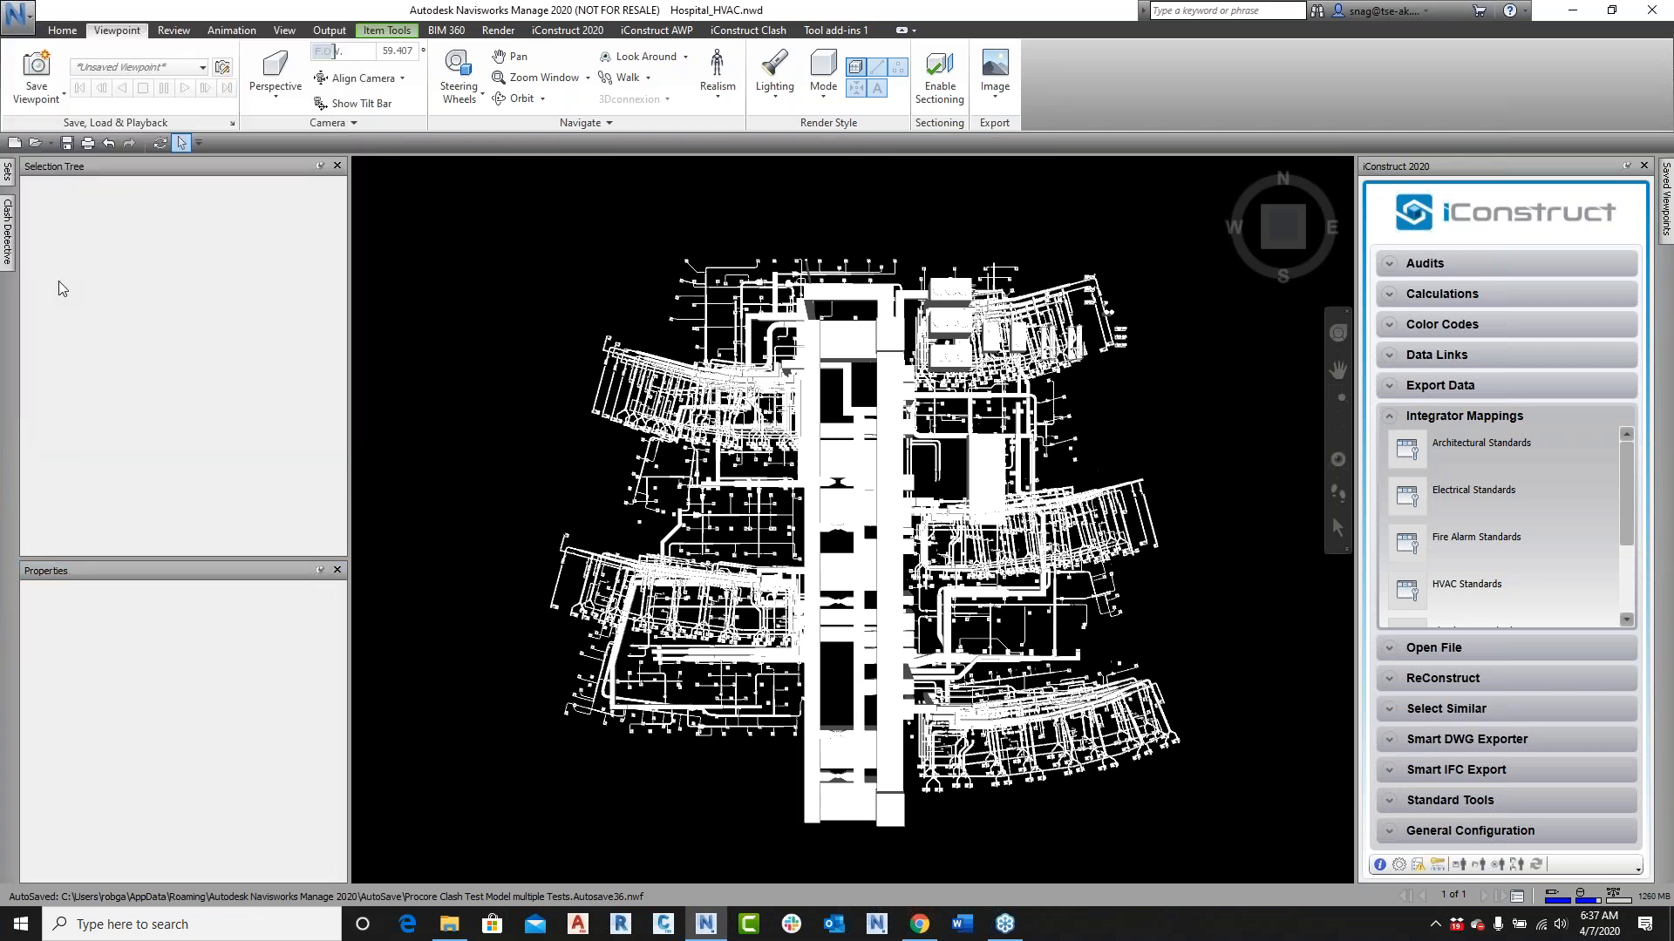
left_click(725, 674)
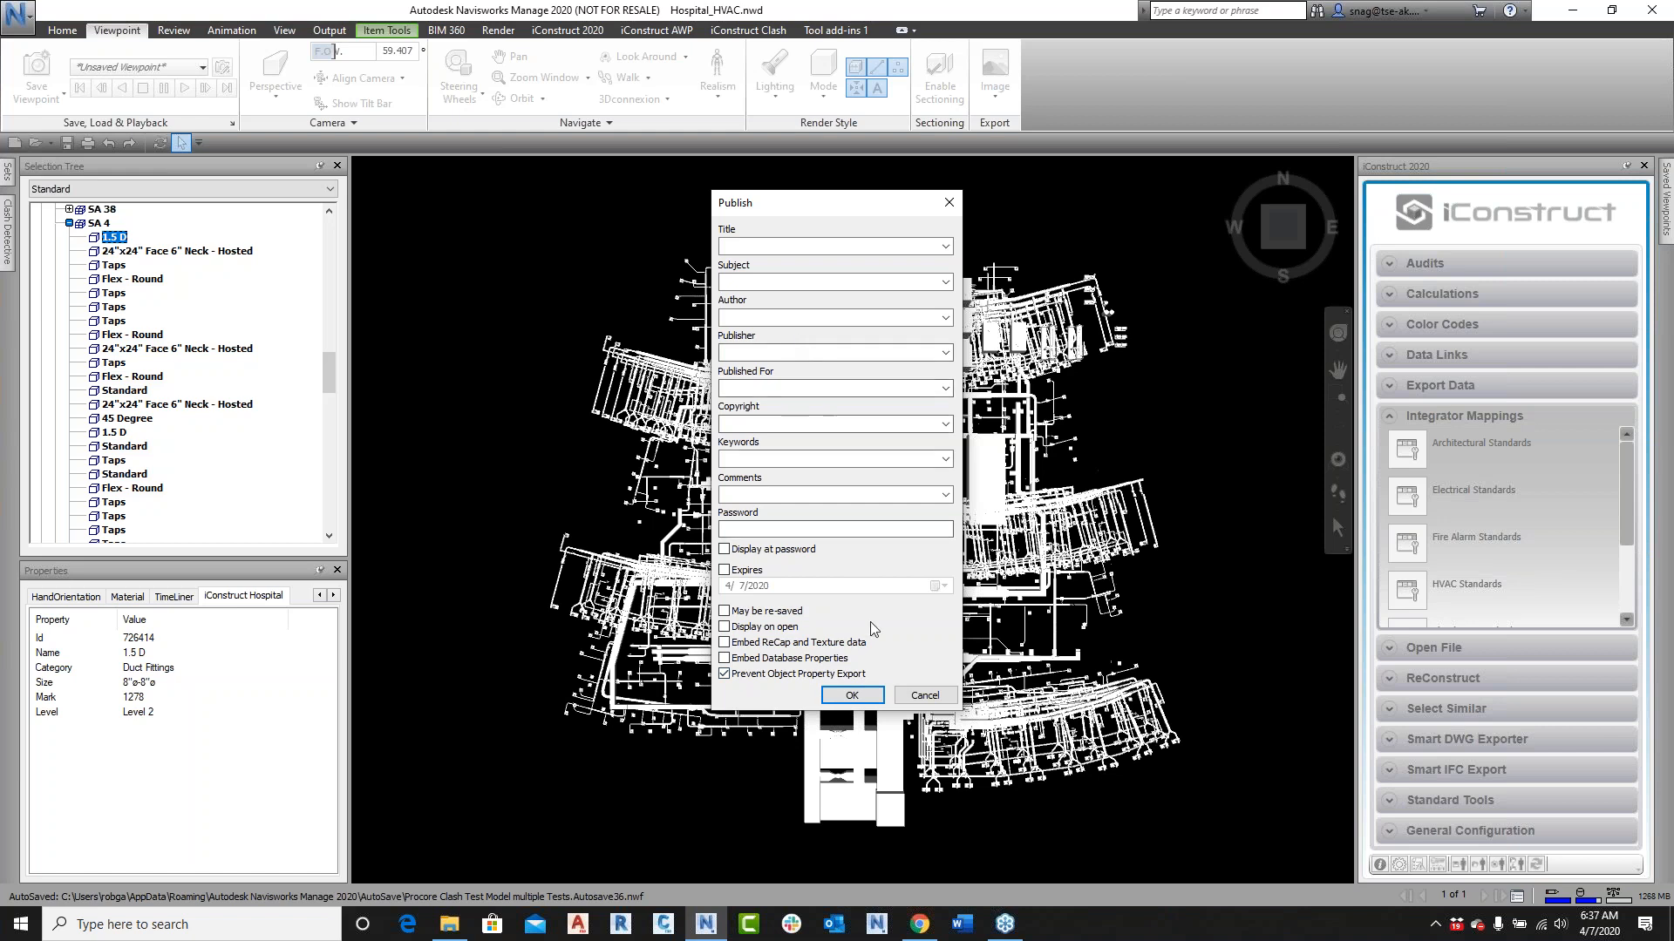
left_click(925, 695)
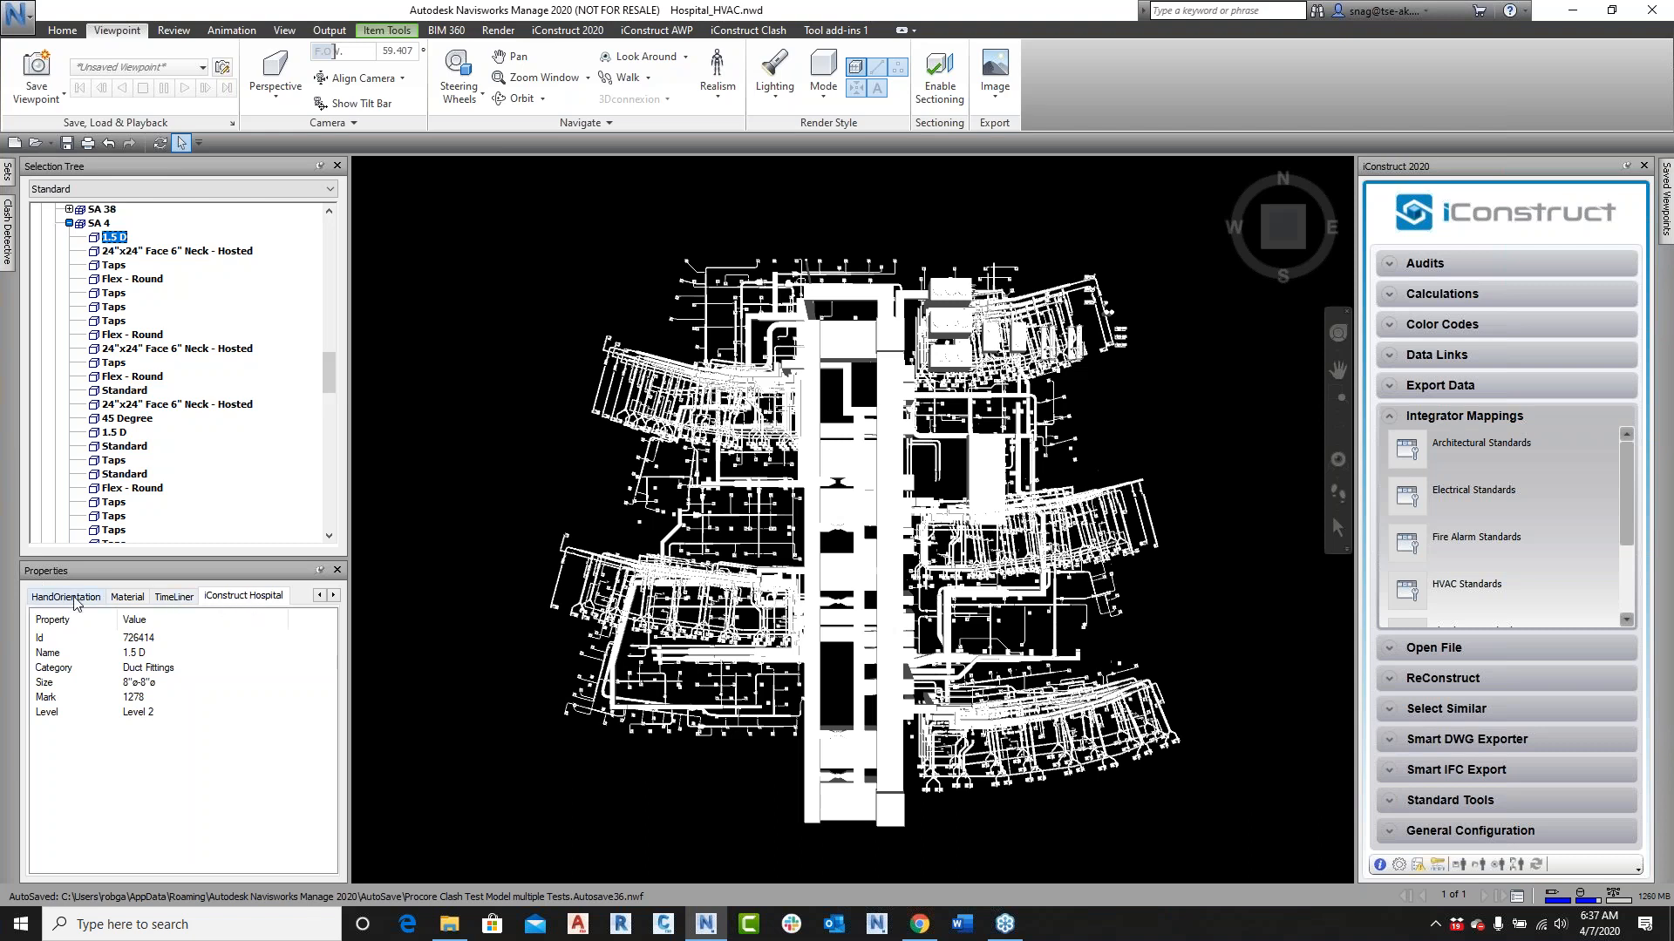
Step: Start appending data to the SA 4 duct group, with property name Status and value Installed under iConstruct Hospital
left_click(706, 303)
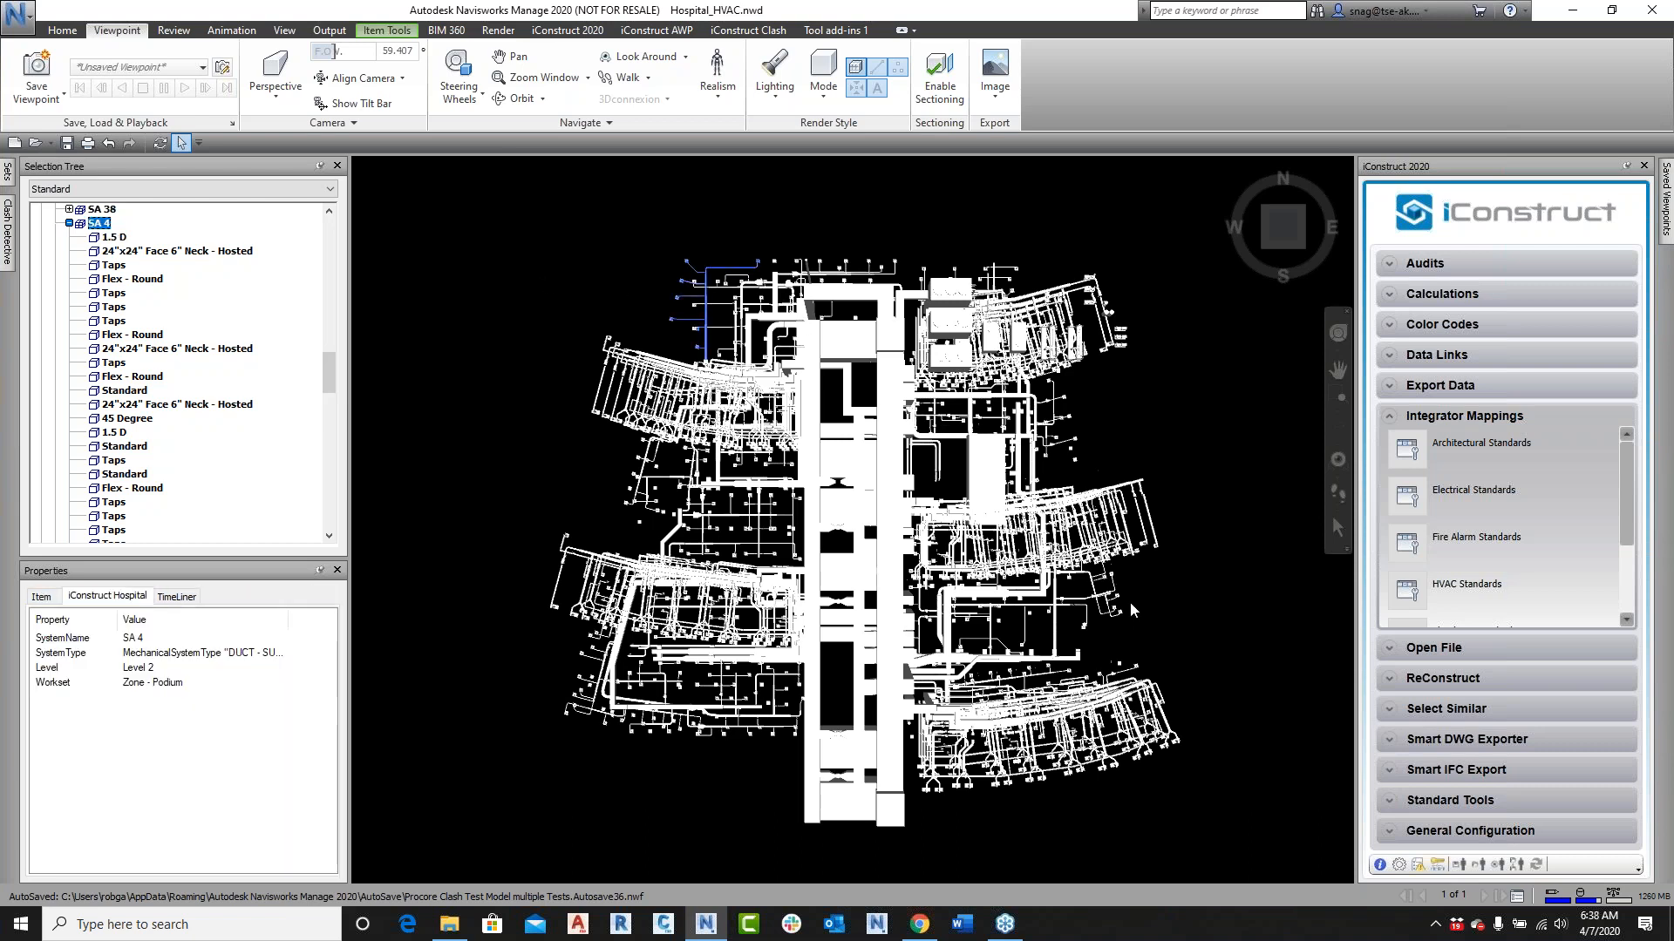
left_click(1389, 800)
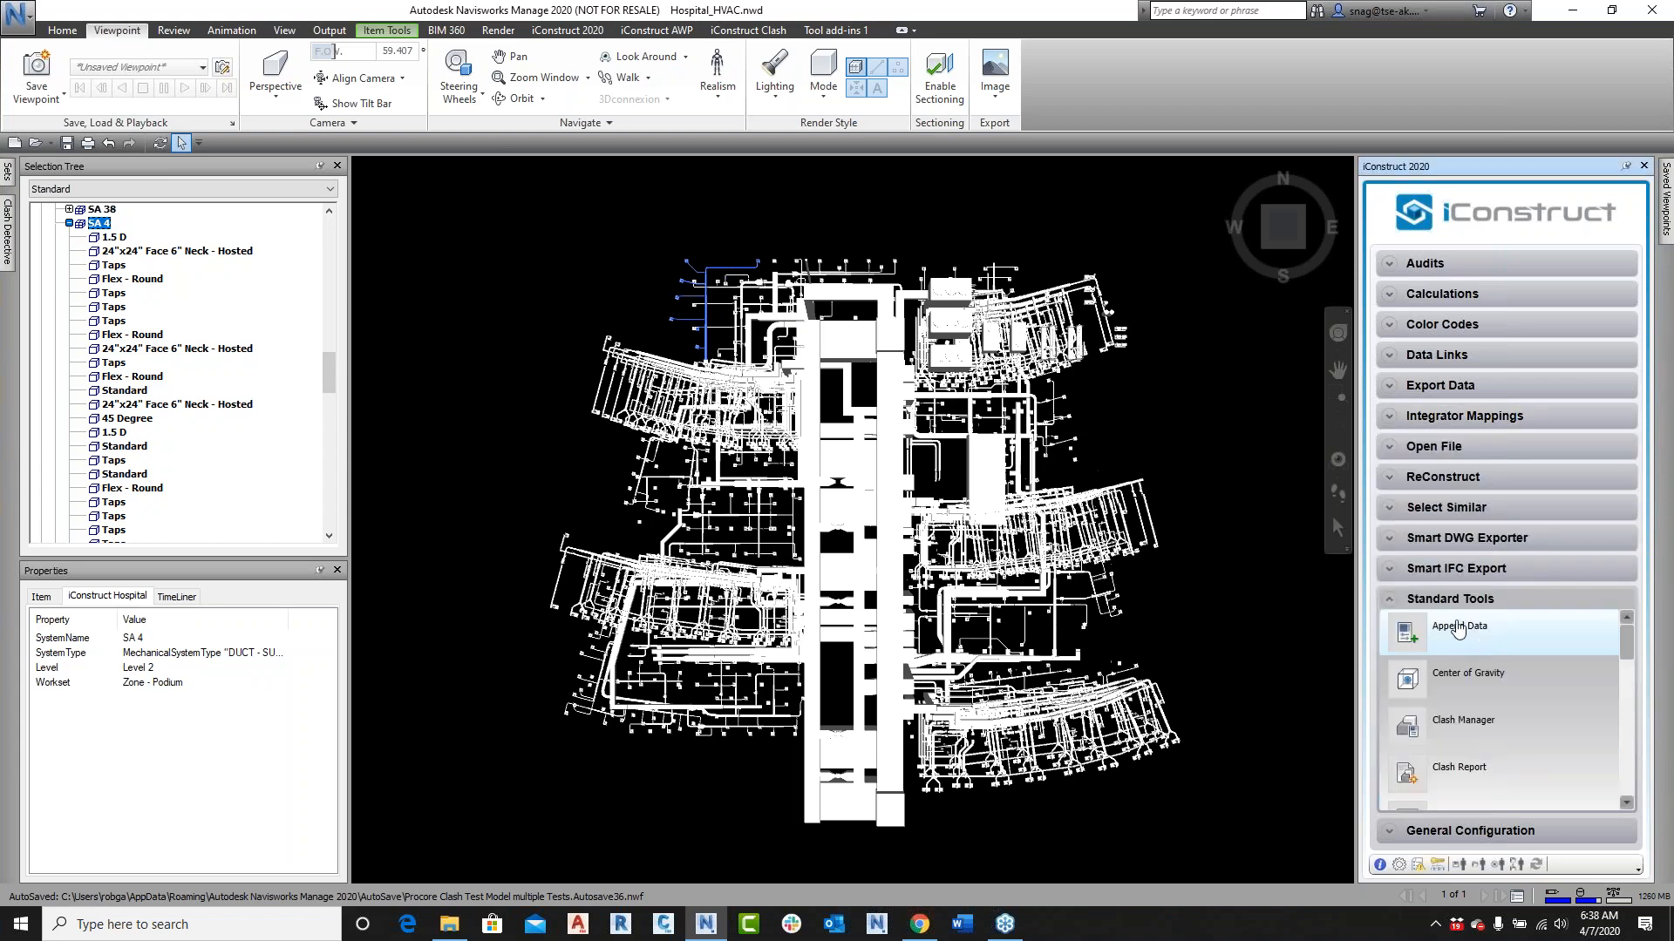
left_click(1412, 641)
left_click_drag(887, 120, 1376, 198)
left_click_drag(1299, 269, 1246, 270)
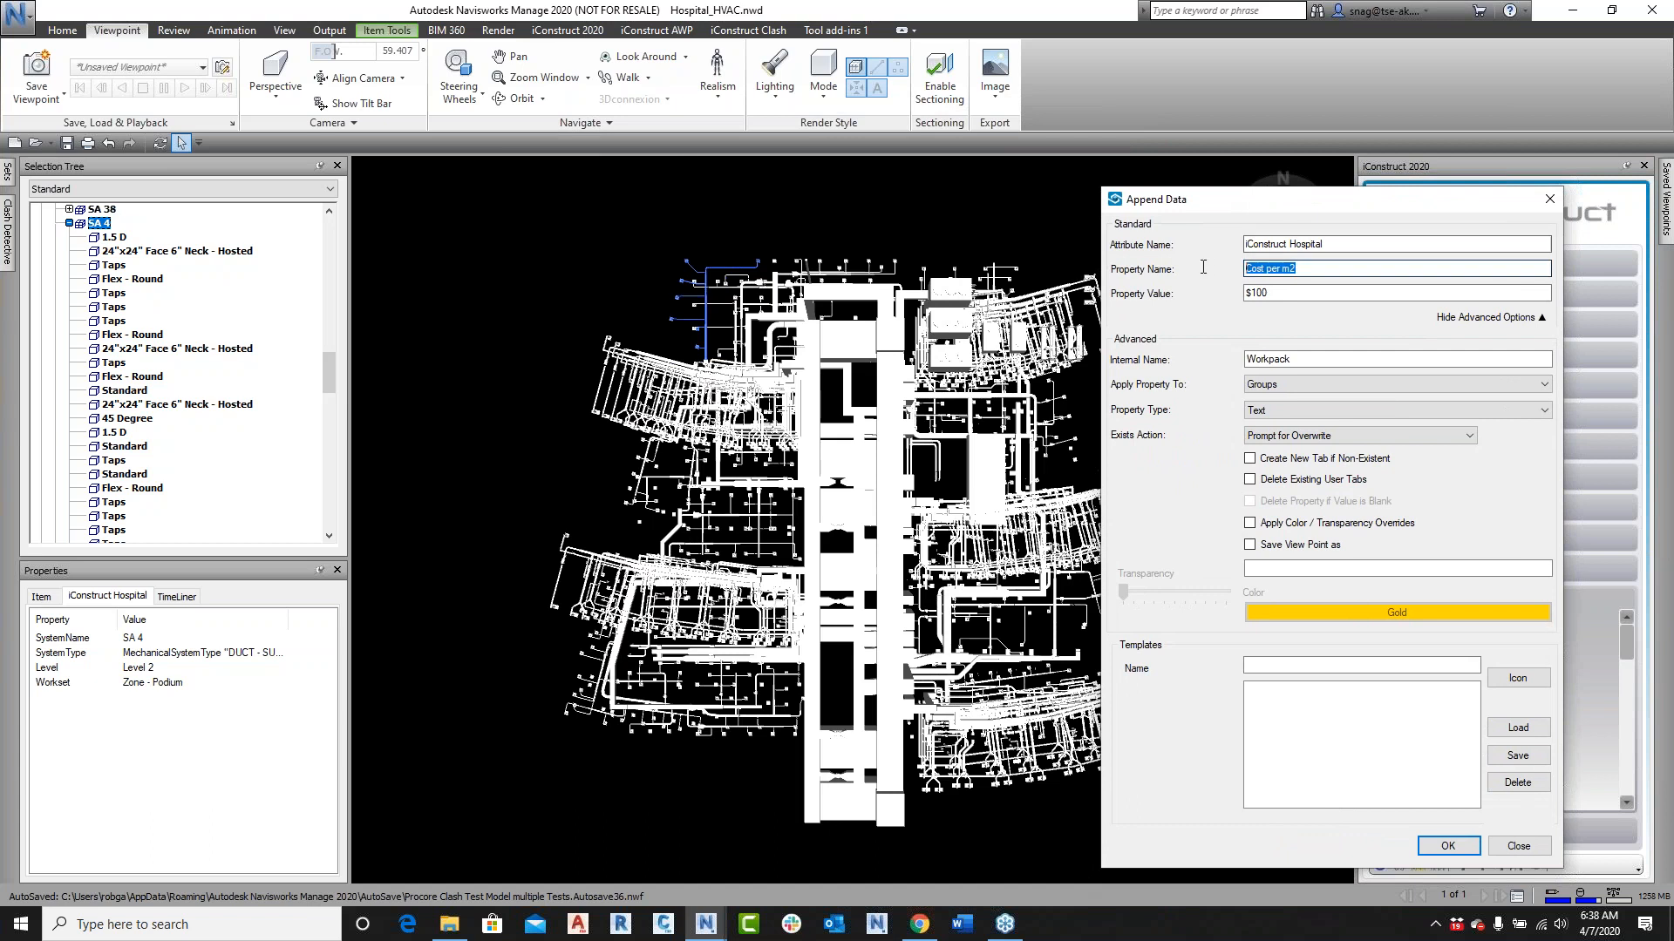
type("Status")
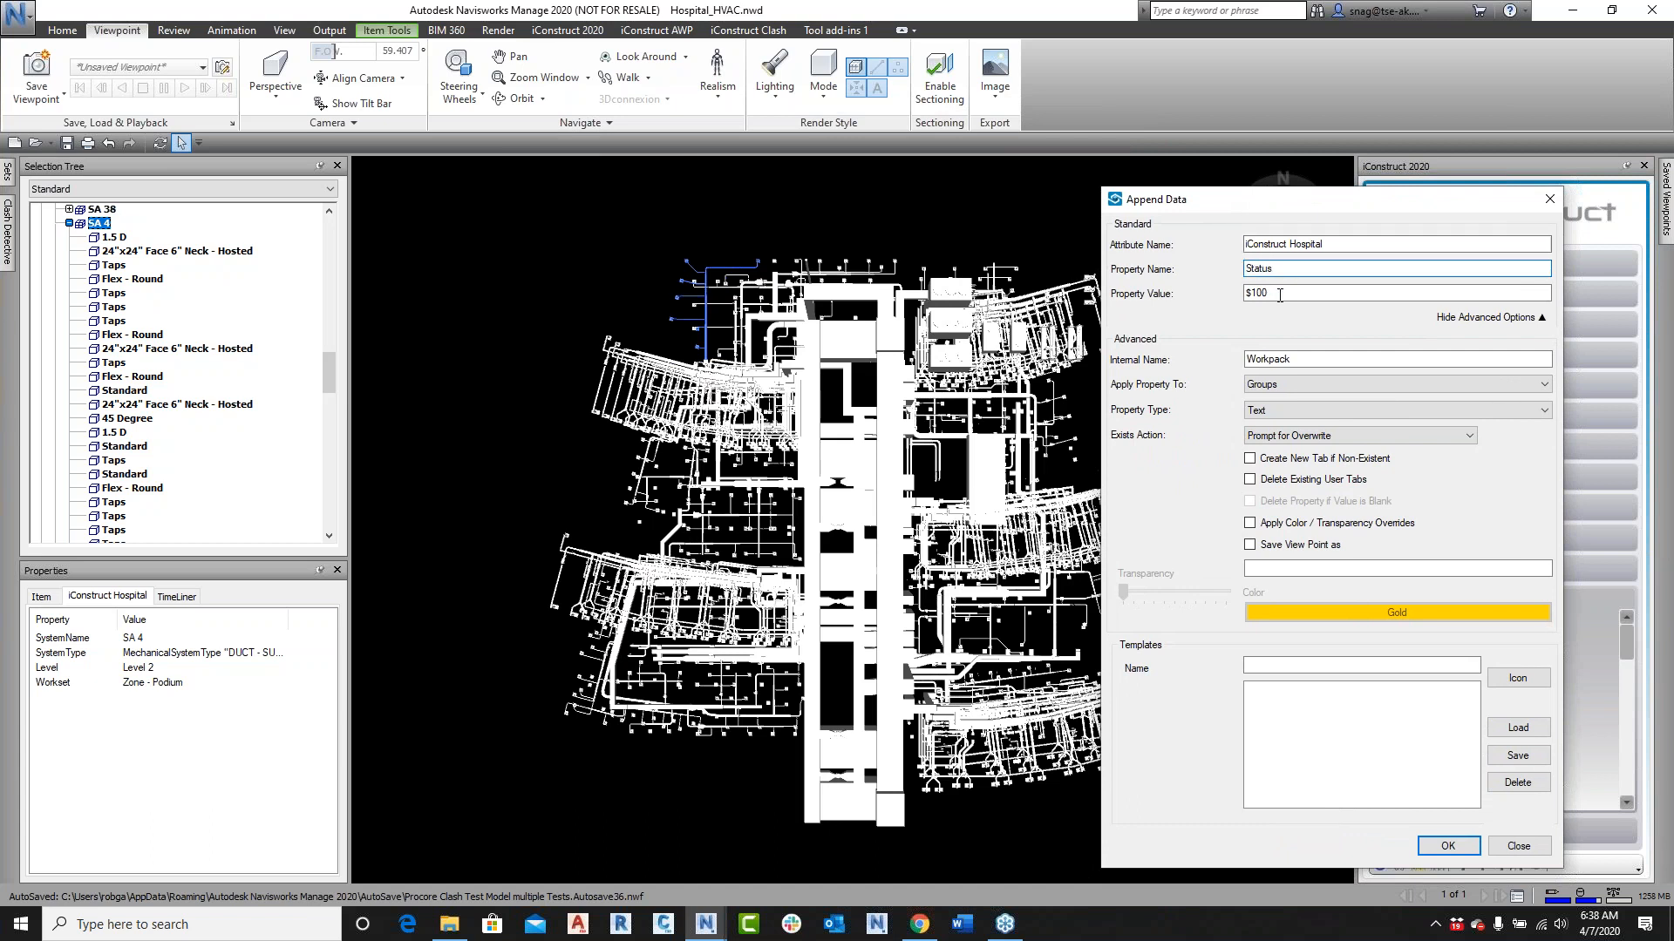
key("Tab")
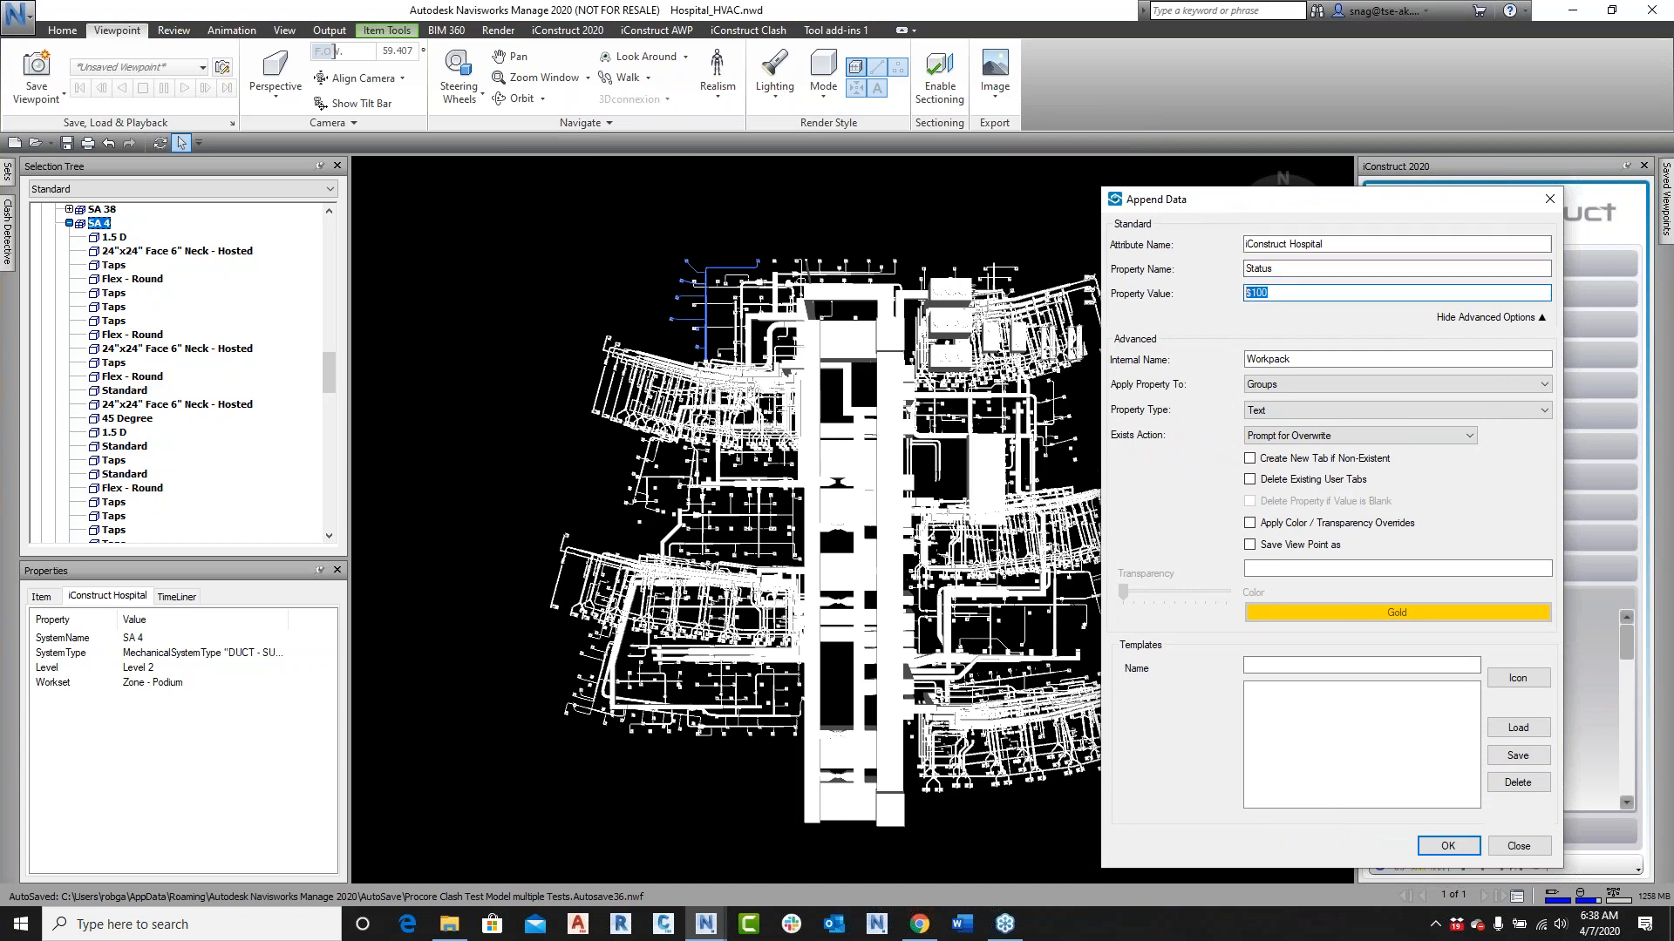
type("Installed")
Step: Set the Status property to apply to Groups + Items and enable Create New Tab if Non-Existent
left_click(1396, 383)
left_click(1336, 418)
left_click(1254, 460)
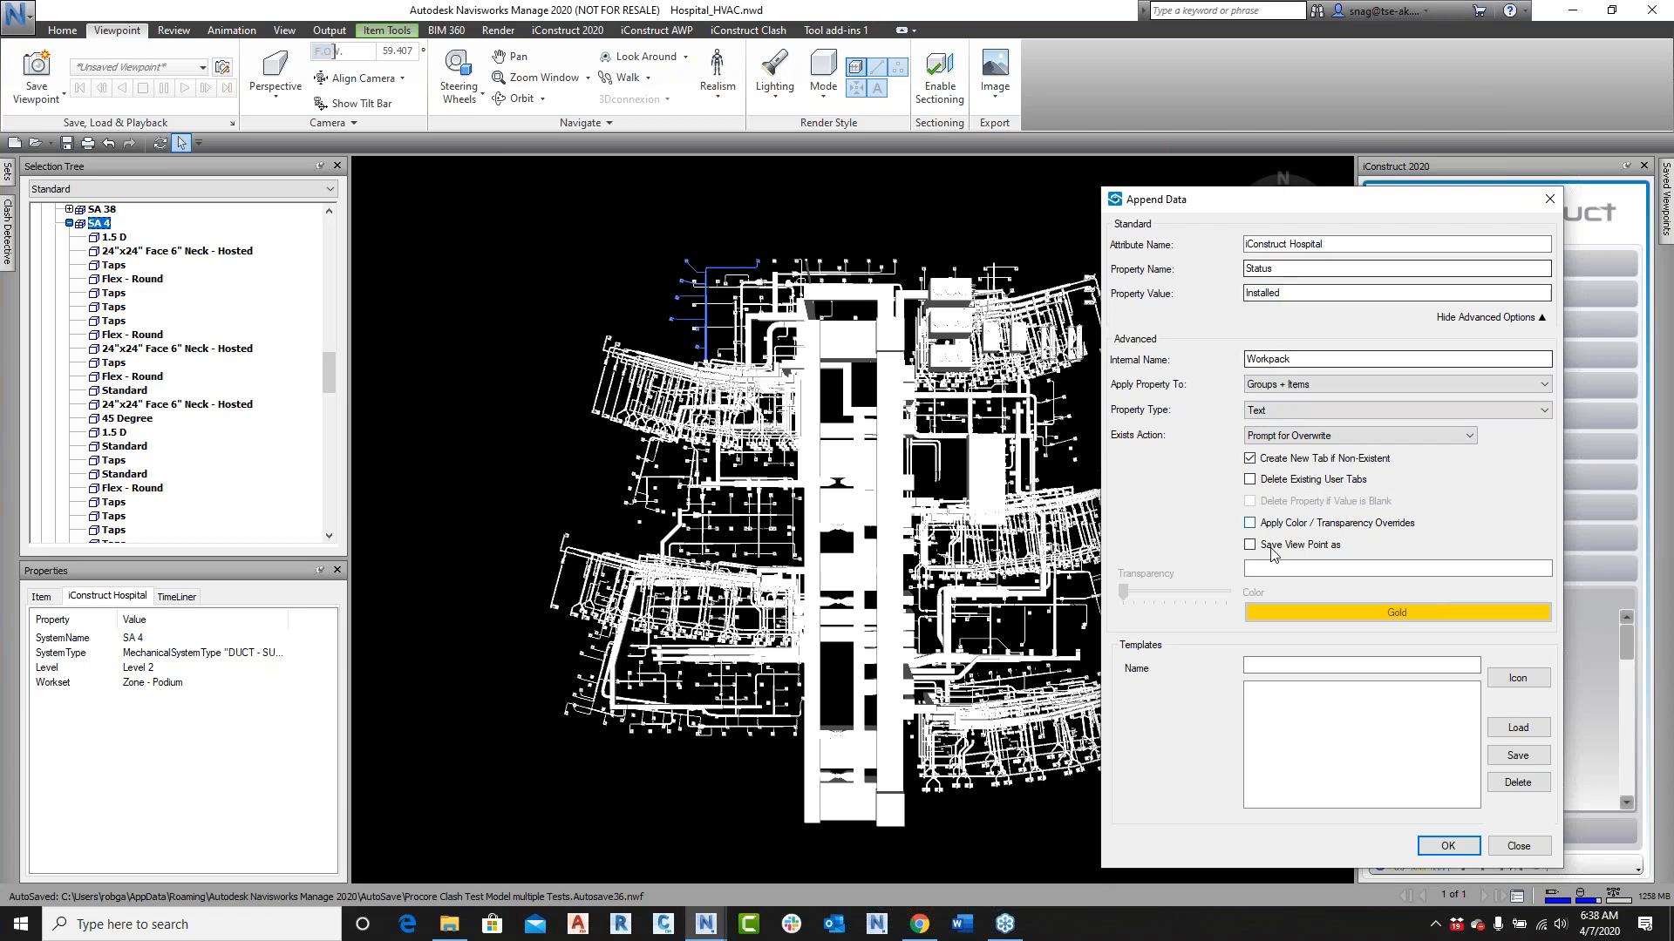
Step: Add a Lime color override to the appended property and save the settings as a template named Installed
left_click(1250, 524)
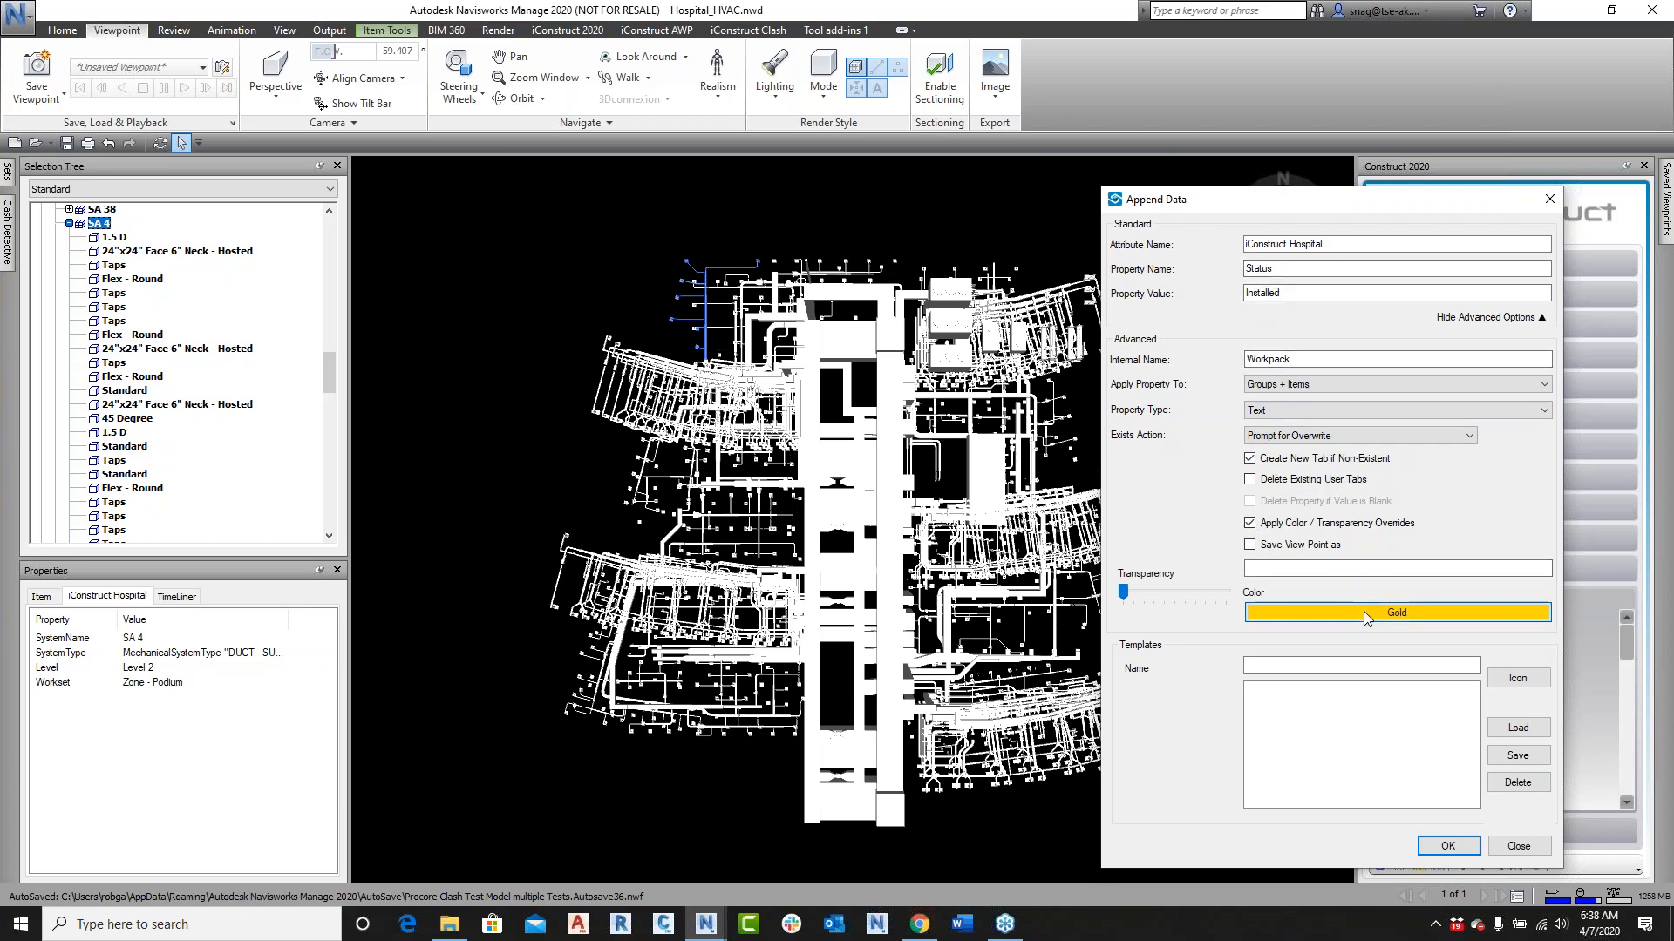
left_click(1366, 617)
left_click(1262, 634)
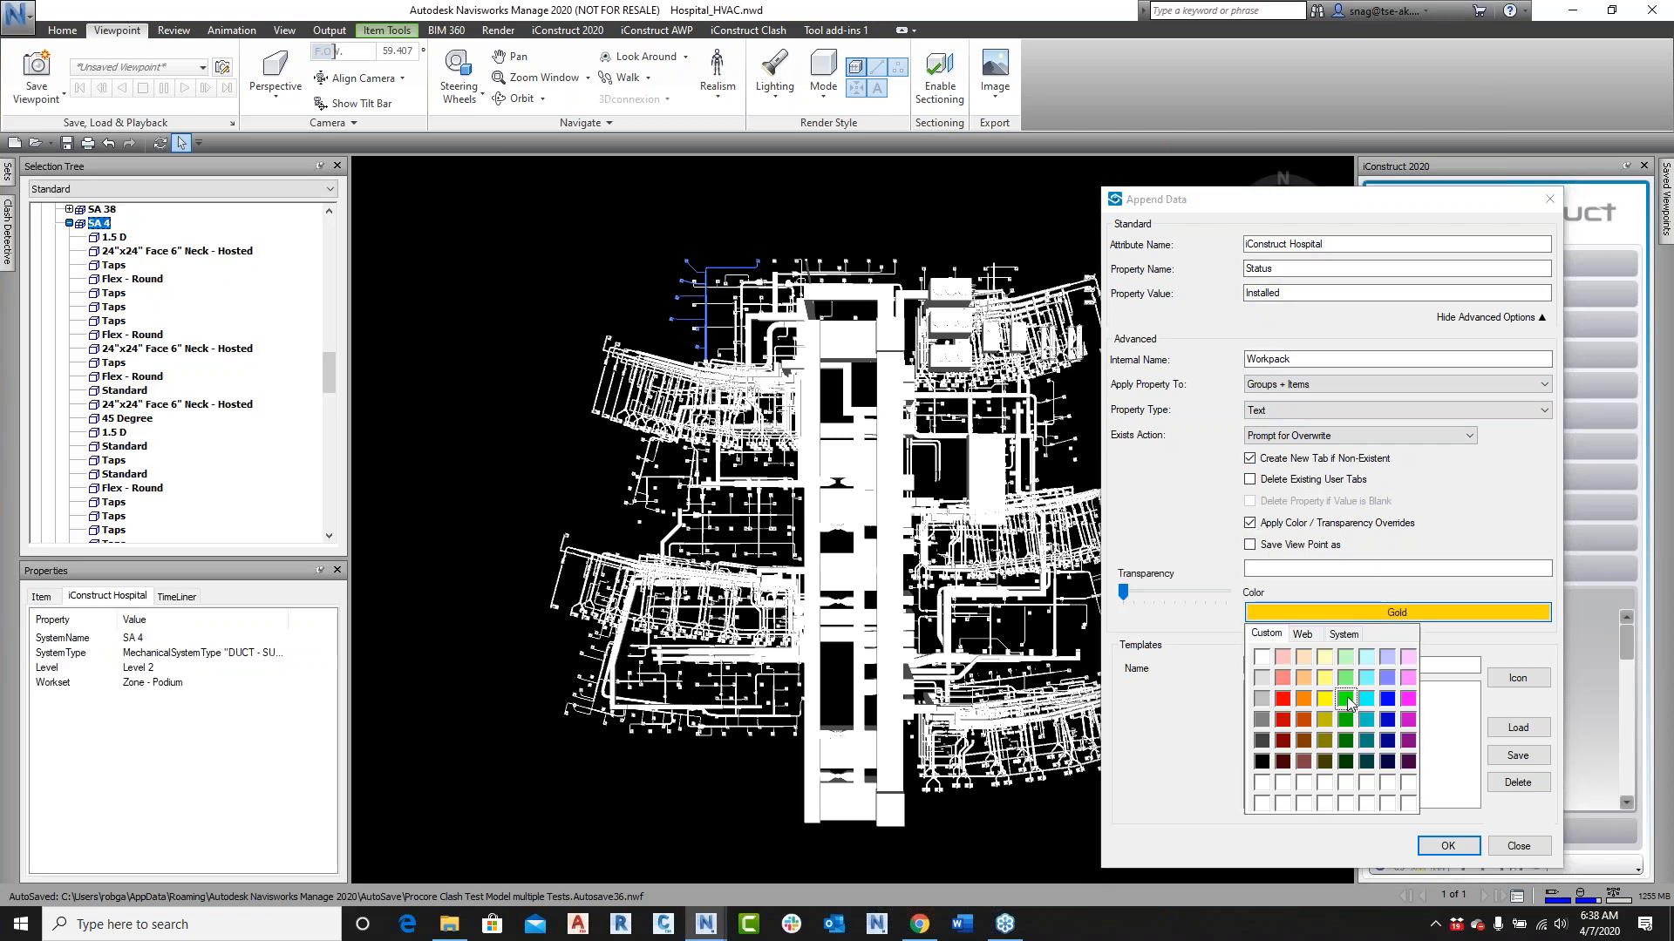
left_click(1342, 697)
left_click(1284, 664)
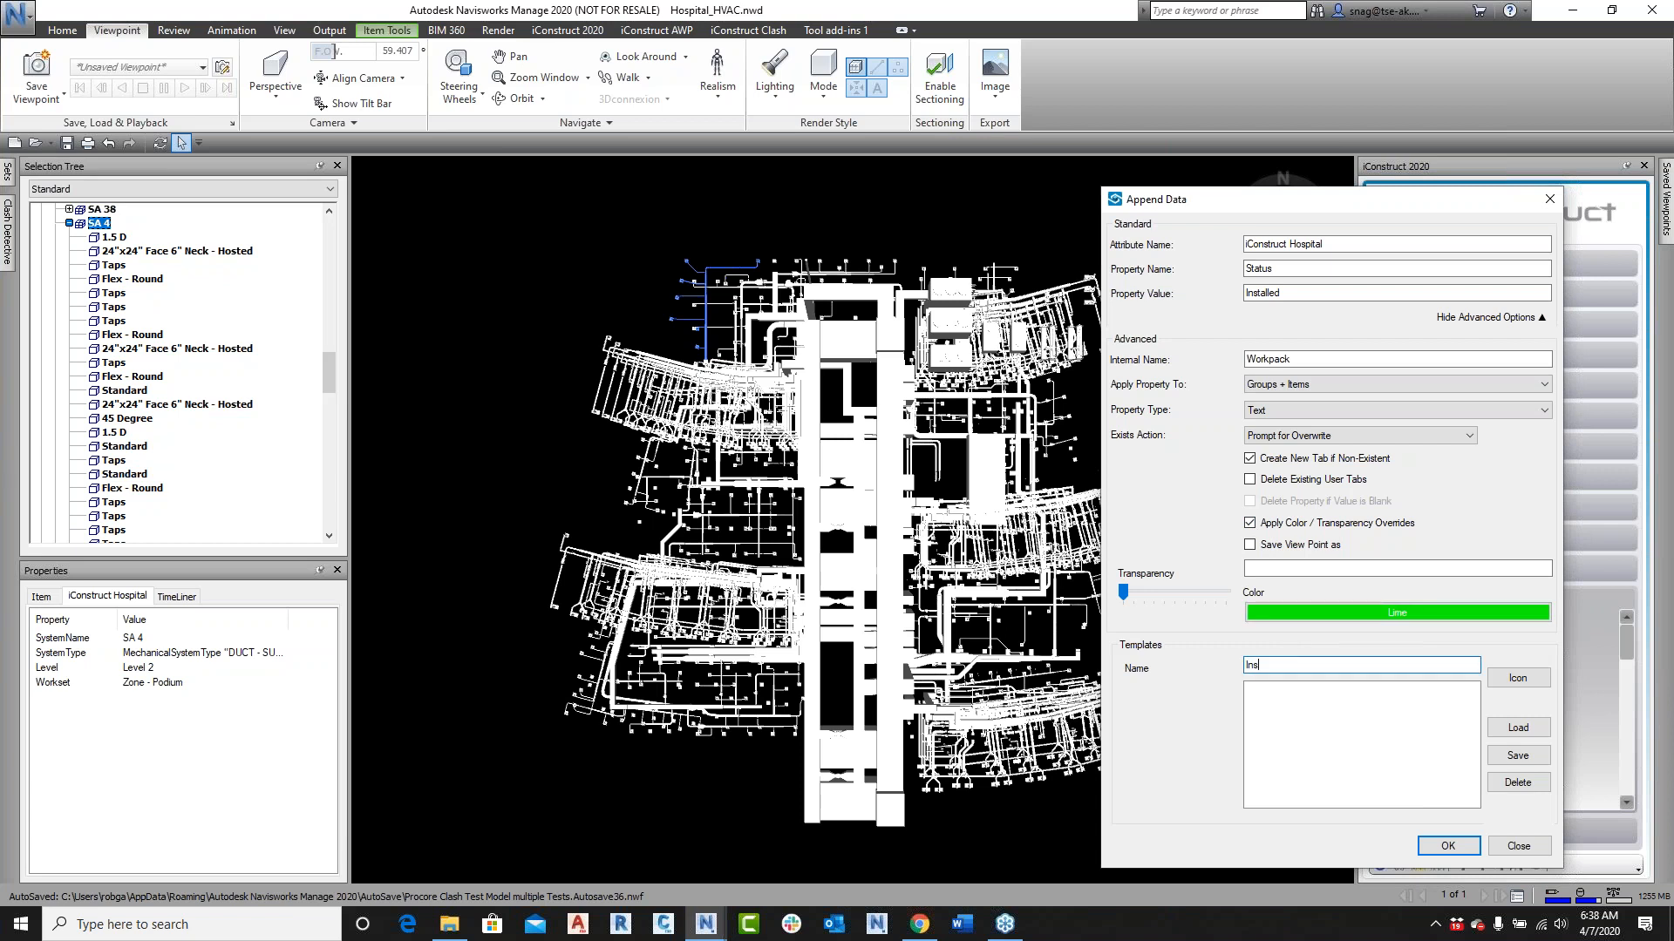
left_click(1518, 755)
Step: Save a second template named Fabricated with property value Fabricated and a Red color override, and close Append Data
double_click(1301, 295)
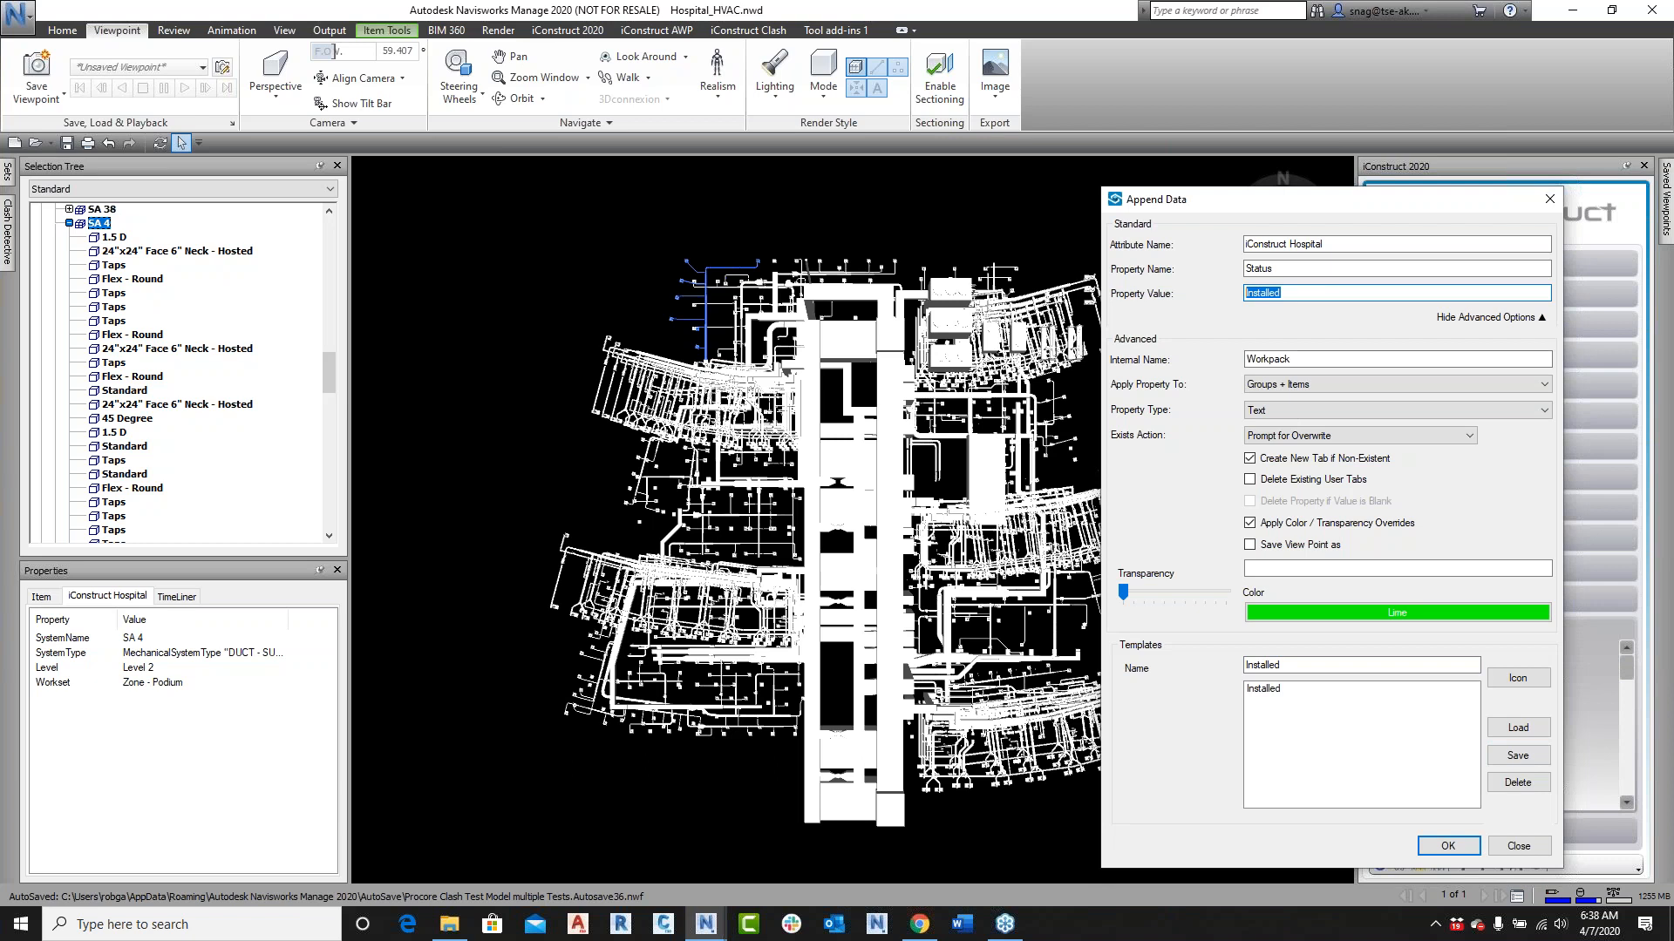
type("Fab")
left_click(1351, 613)
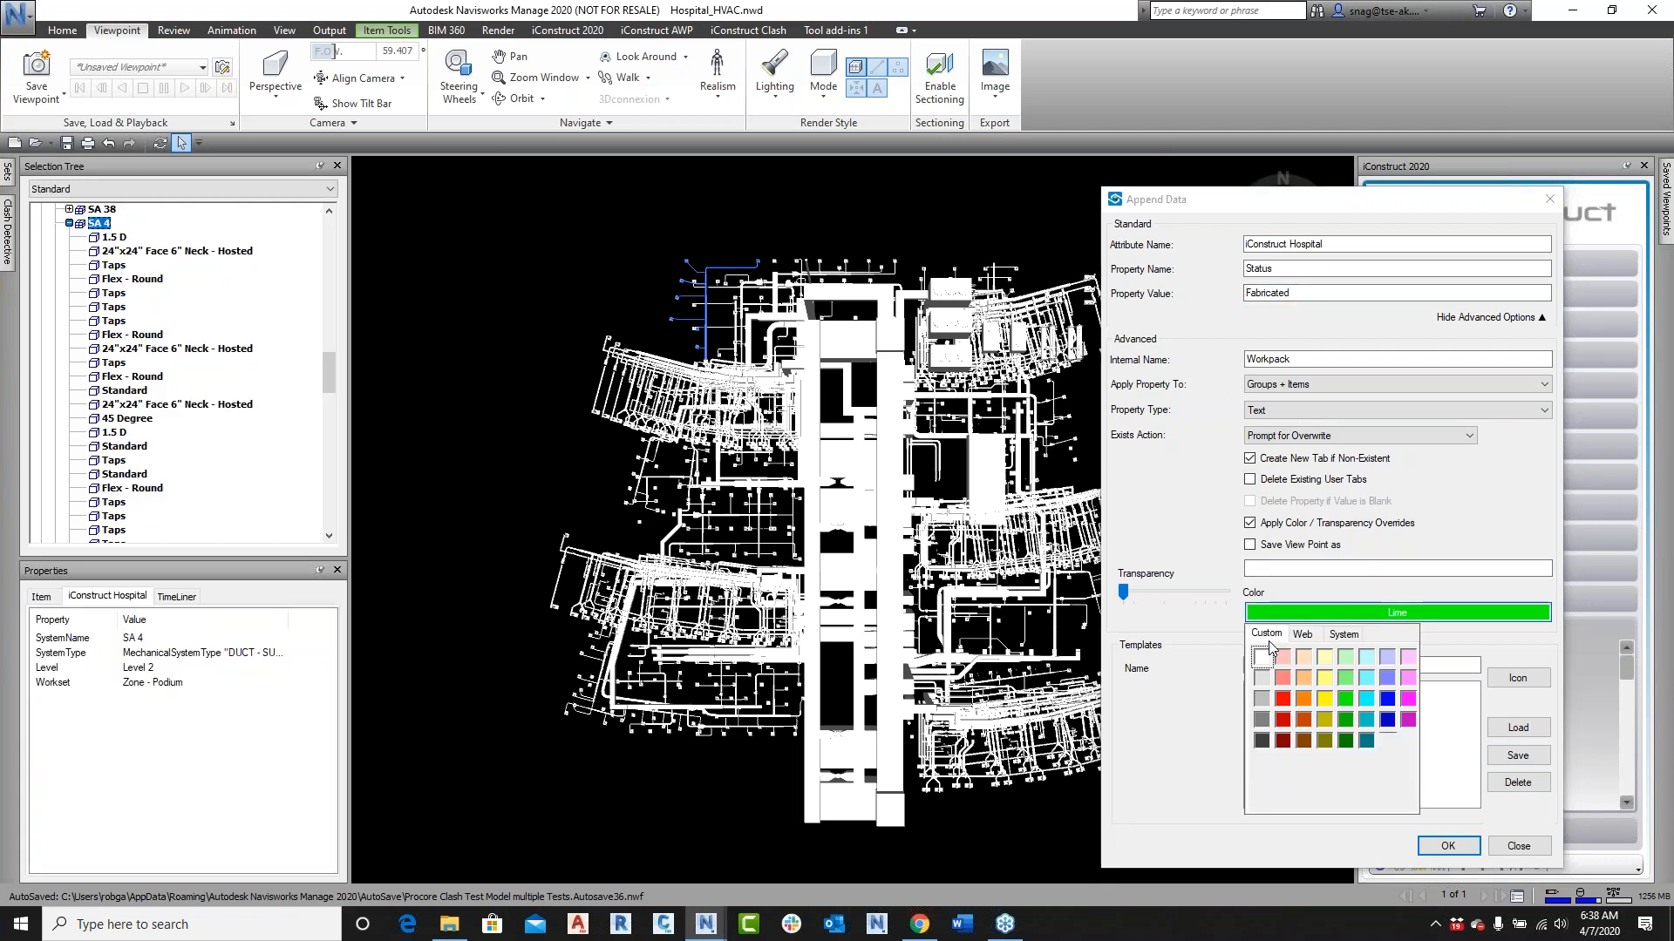
left_click(1285, 696)
left_click_drag(1293, 664, 1221, 671)
type("Fabricated")
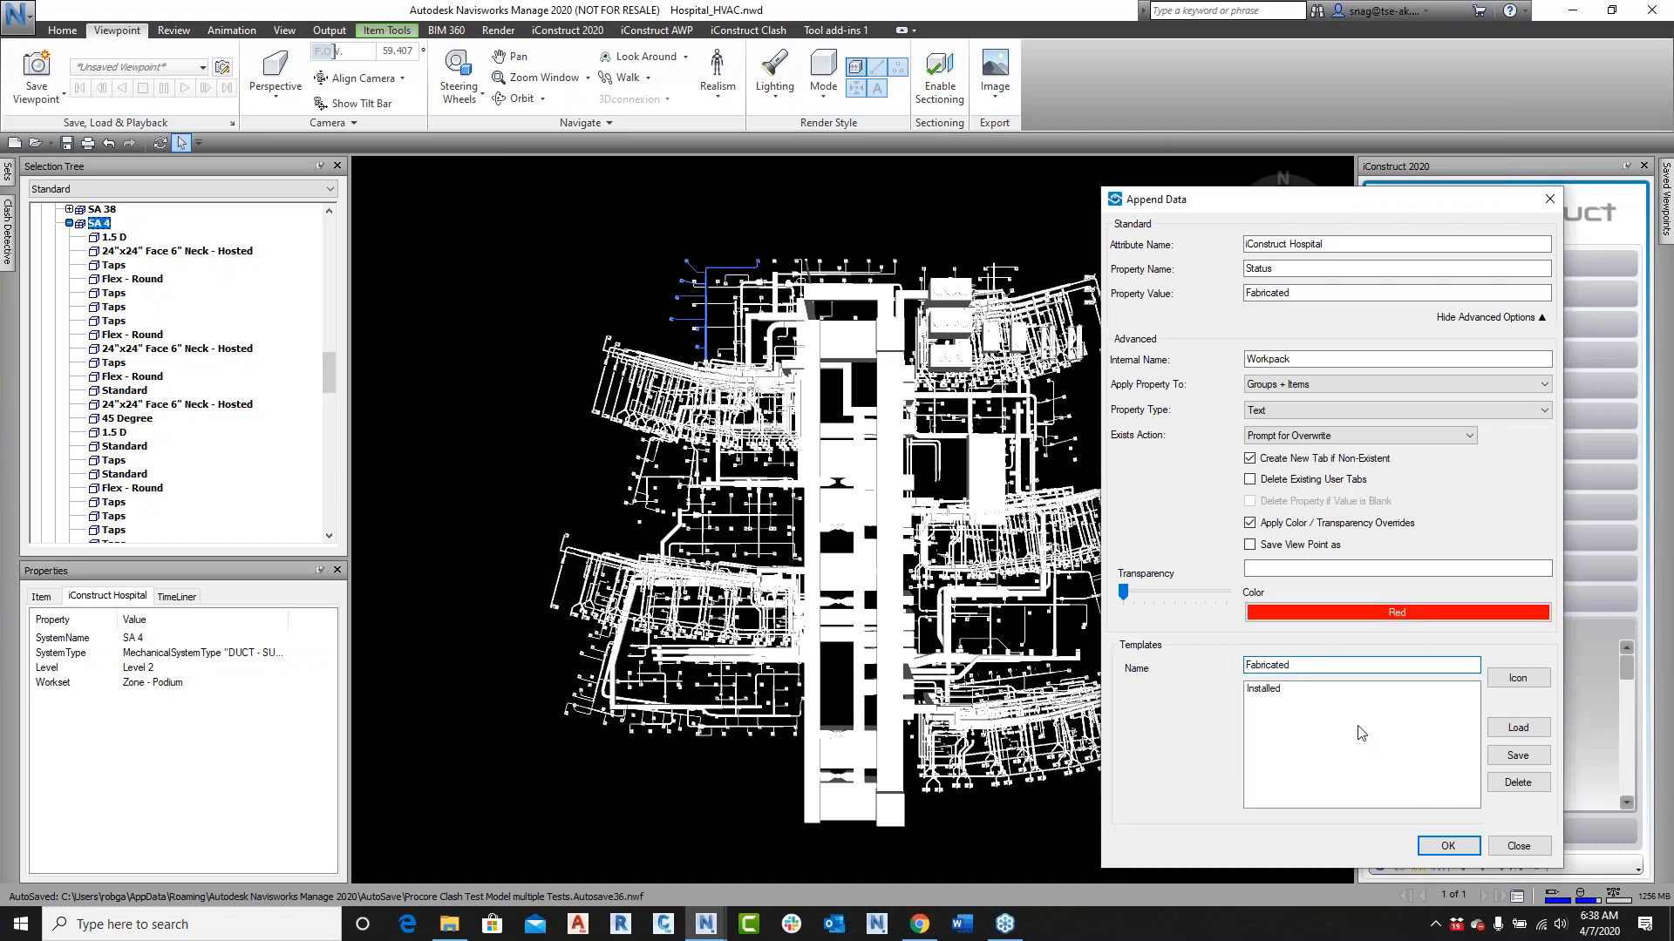
left_click(1517, 756)
left_click(1519, 848)
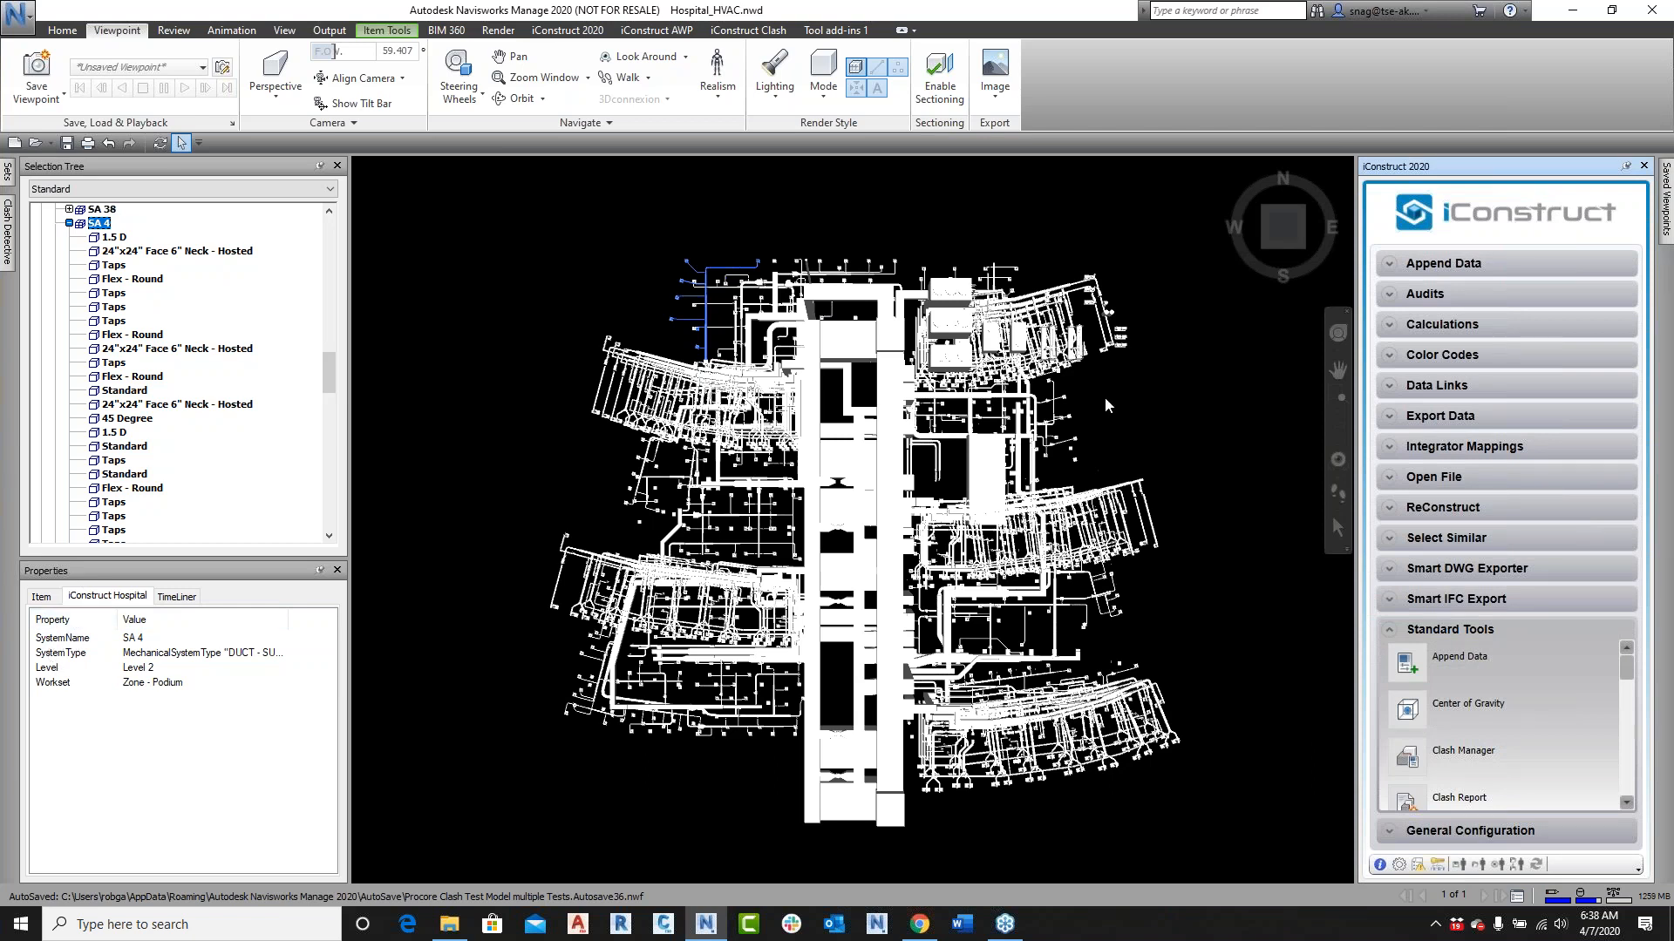
Step: Apply the Installed template to the SA 4 group, check its first 1.5 D fitting's properties, and clear the selection
left_click(1389, 266)
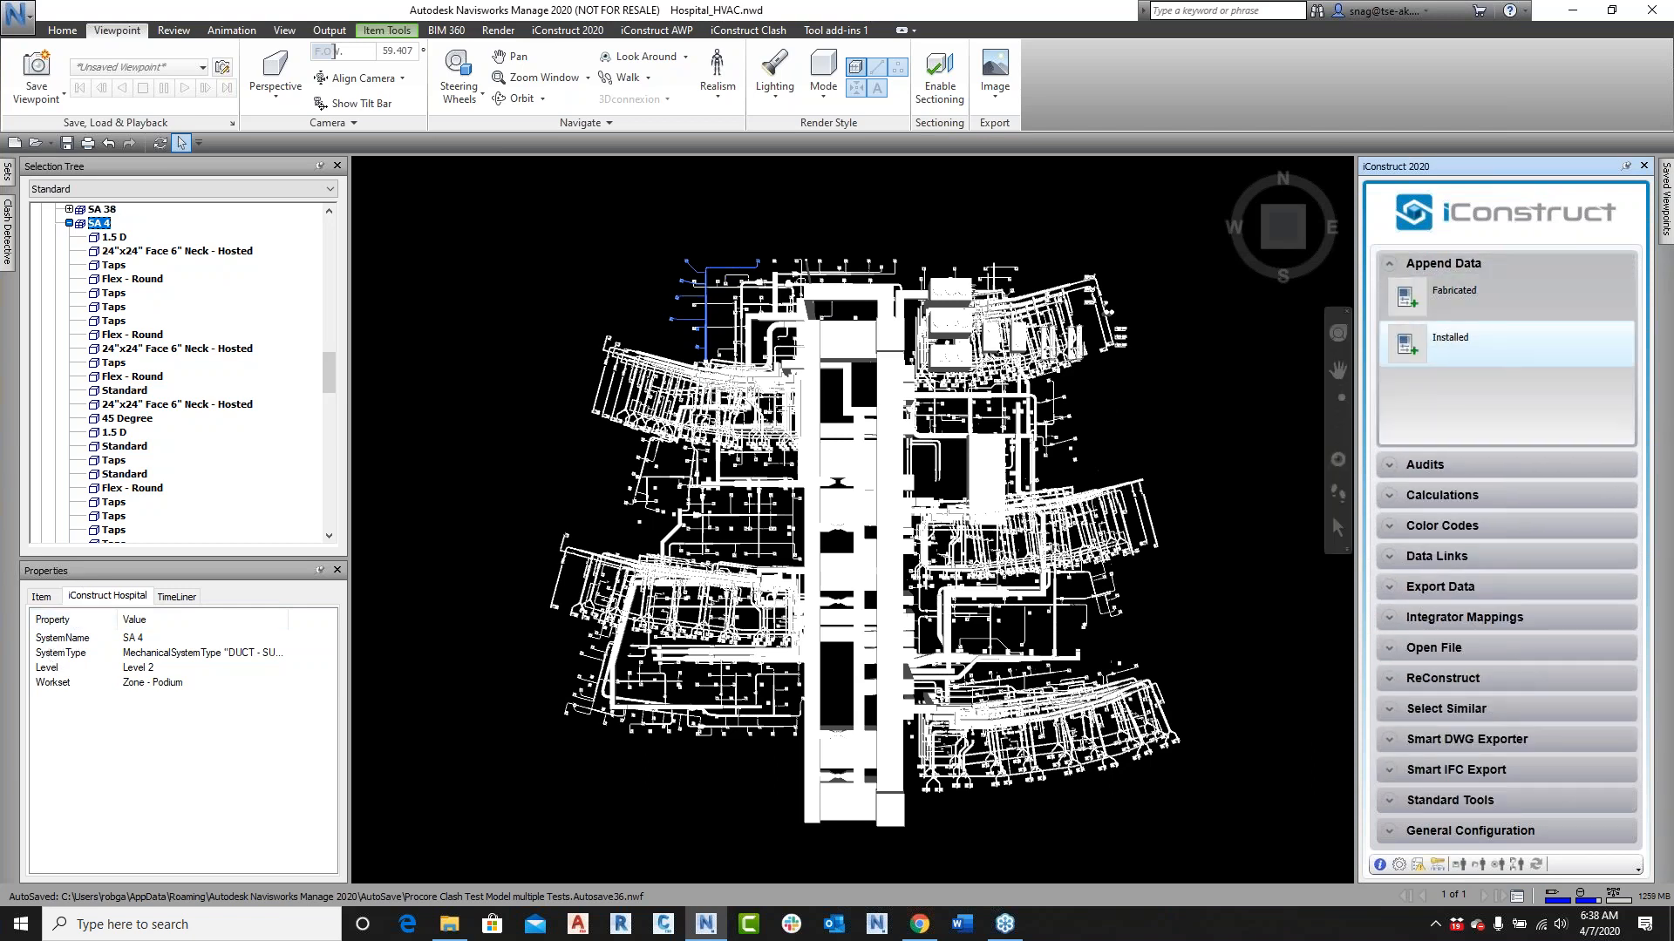
left_click(1406, 342)
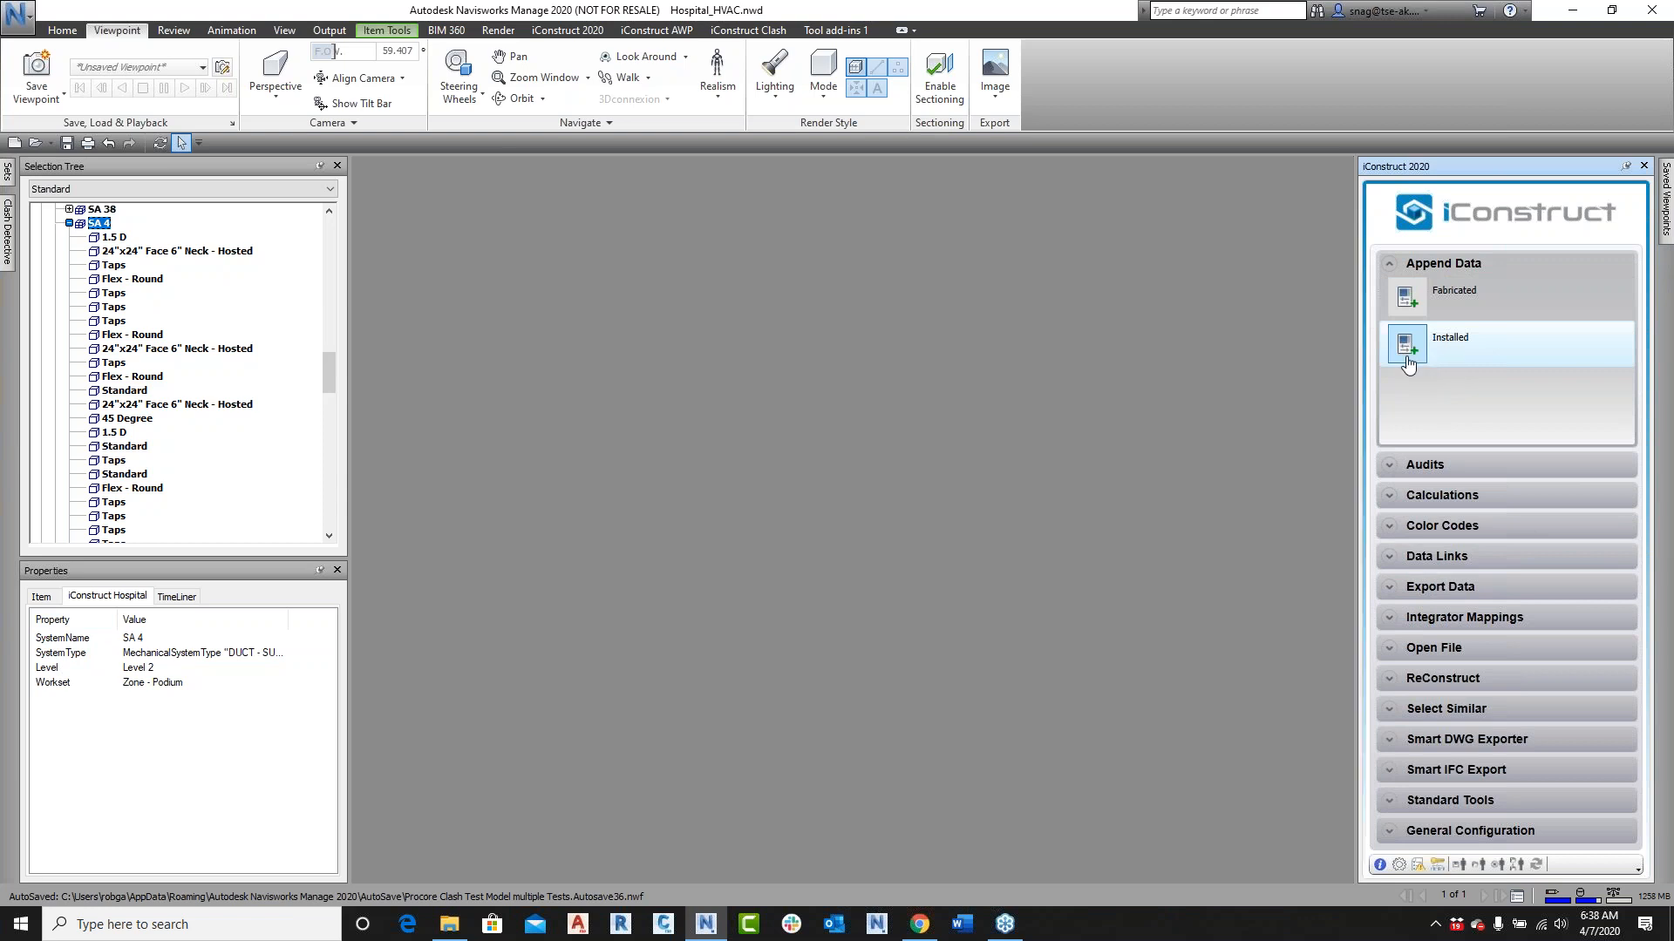
left_click(890, 516)
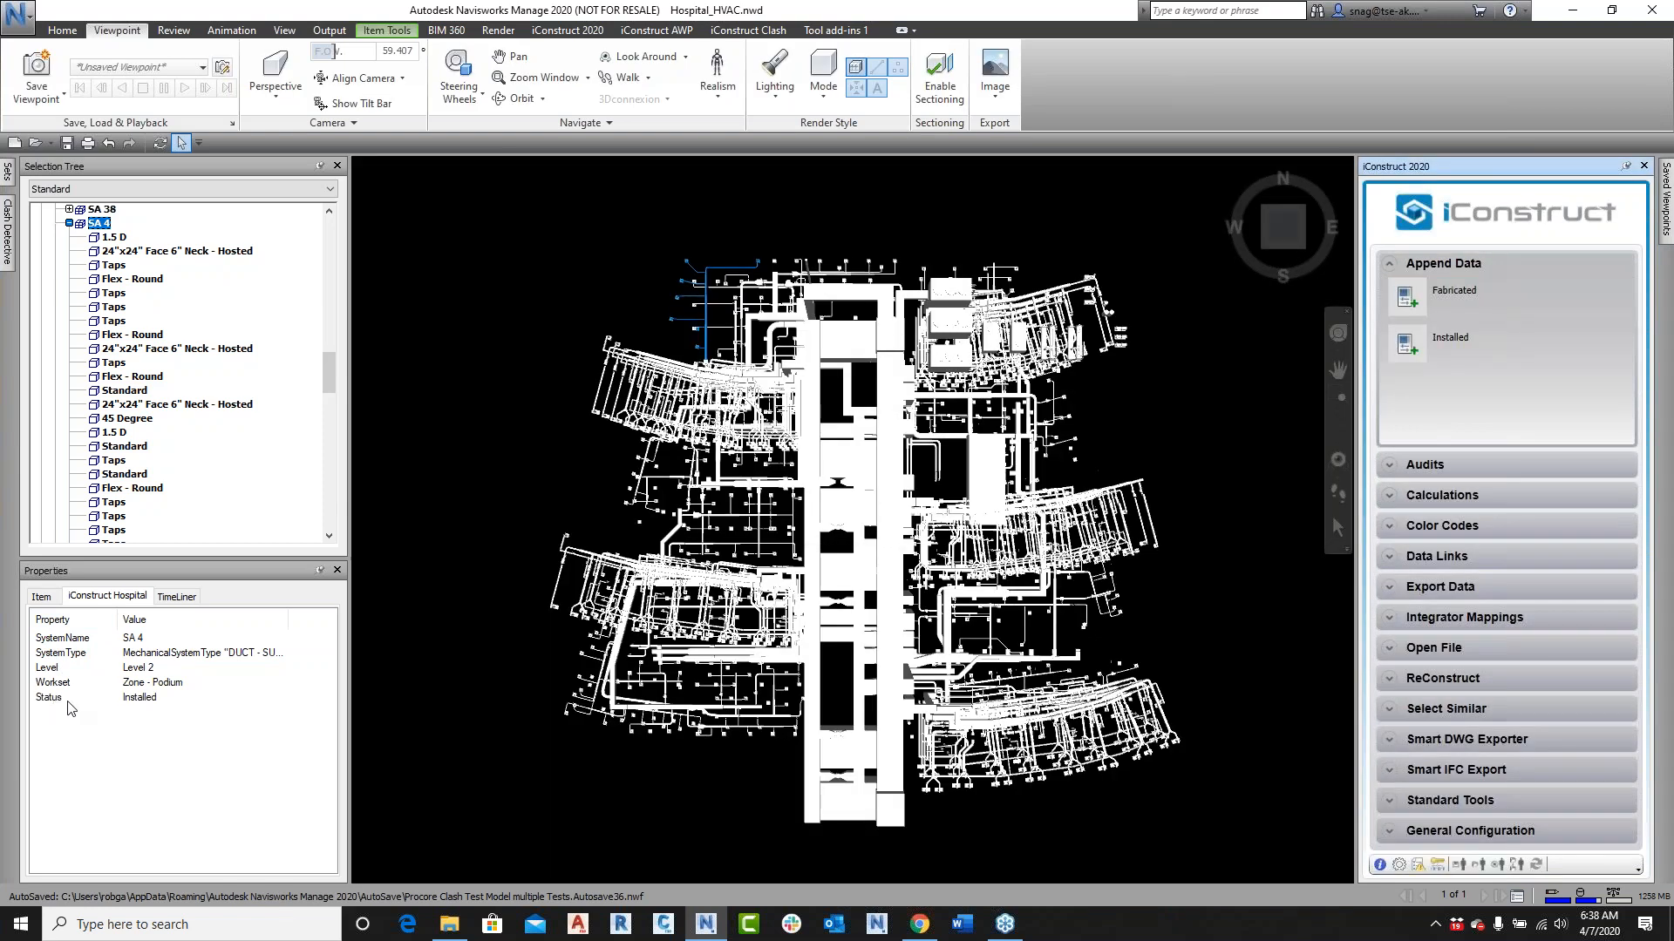
left_click(122, 237)
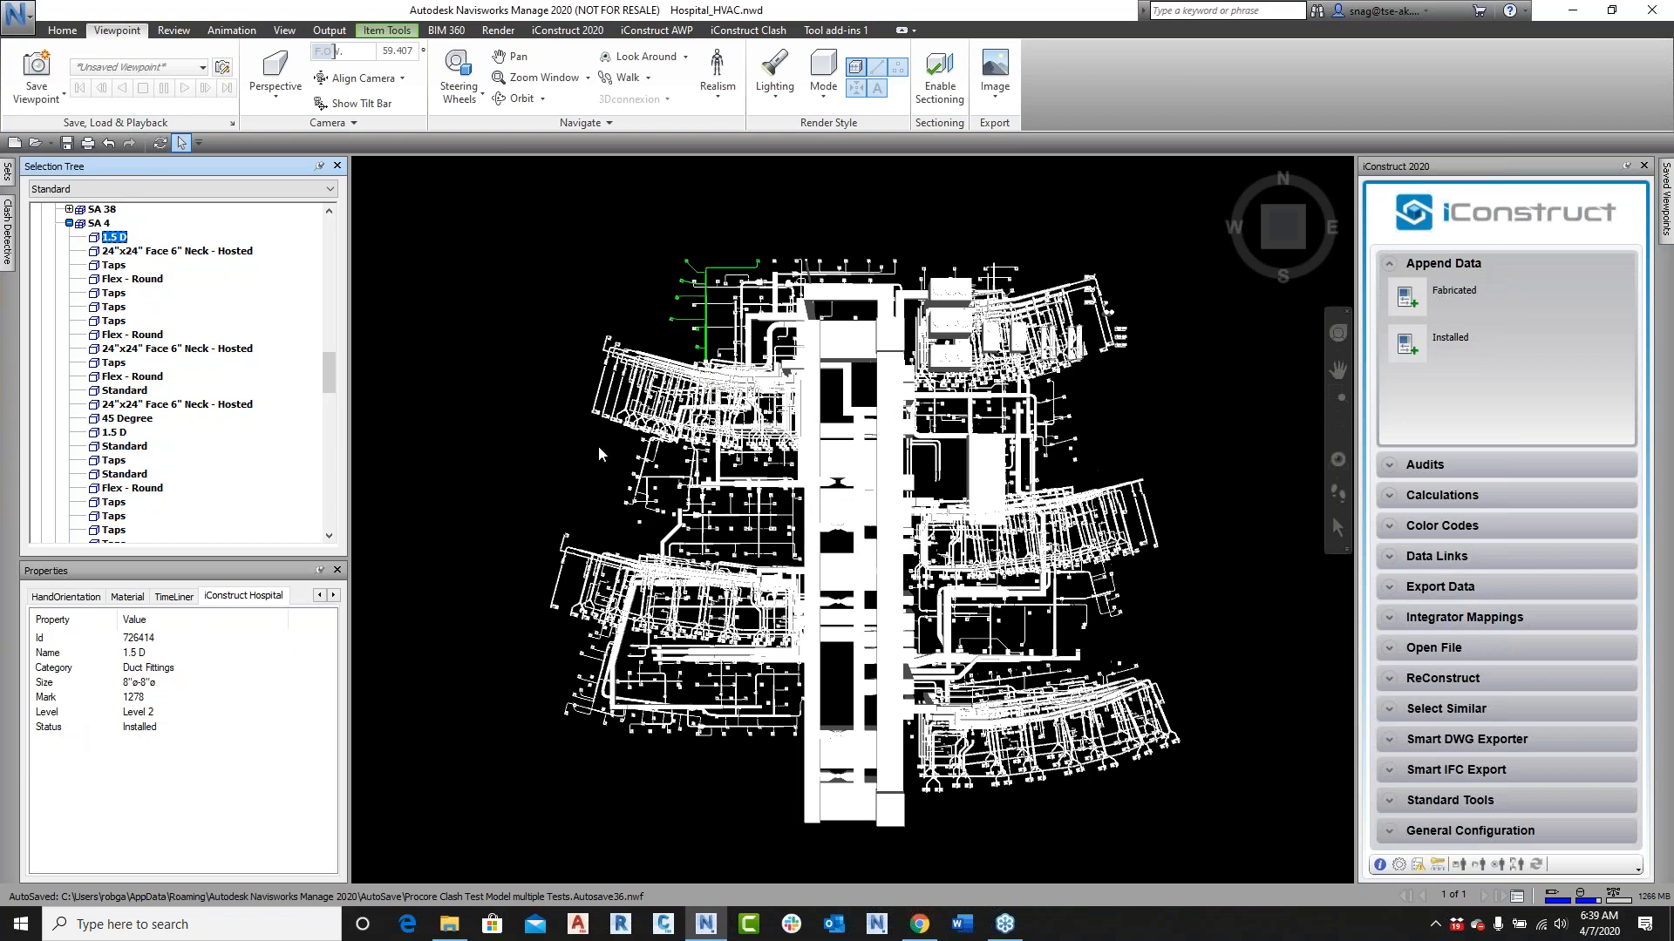
left_click(773, 249)
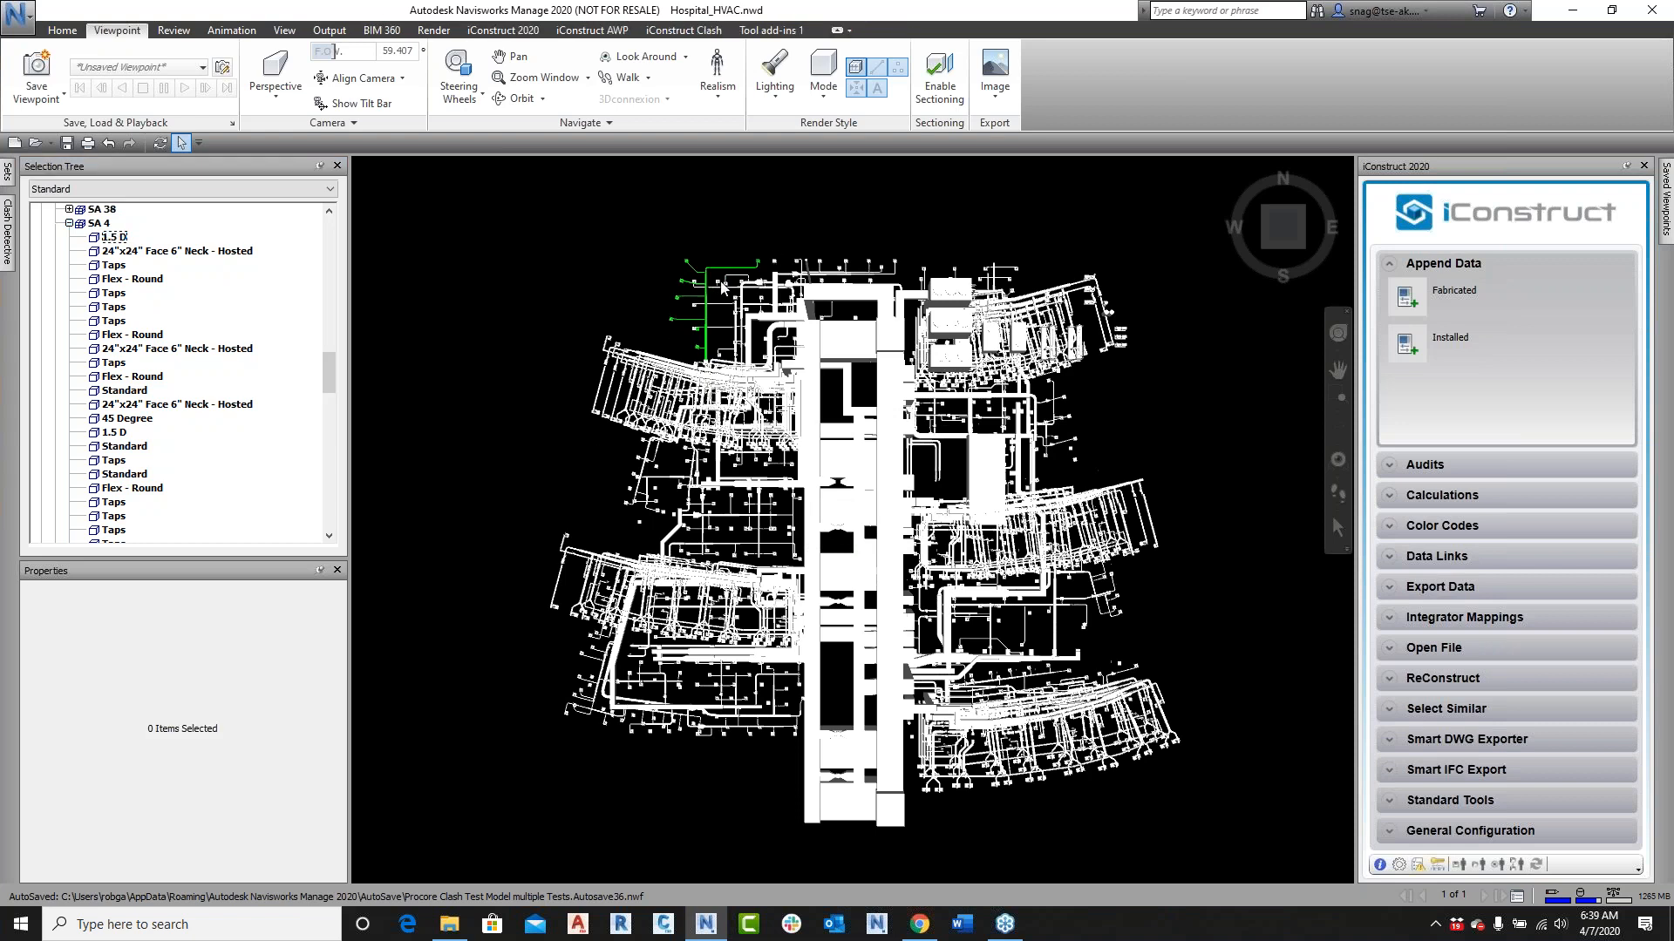
Step: Apply the Fabricated template to the Mechanical Supply Air 26 duct group, view its iConstruct Hospital properties and deselect it
left_click(778, 305)
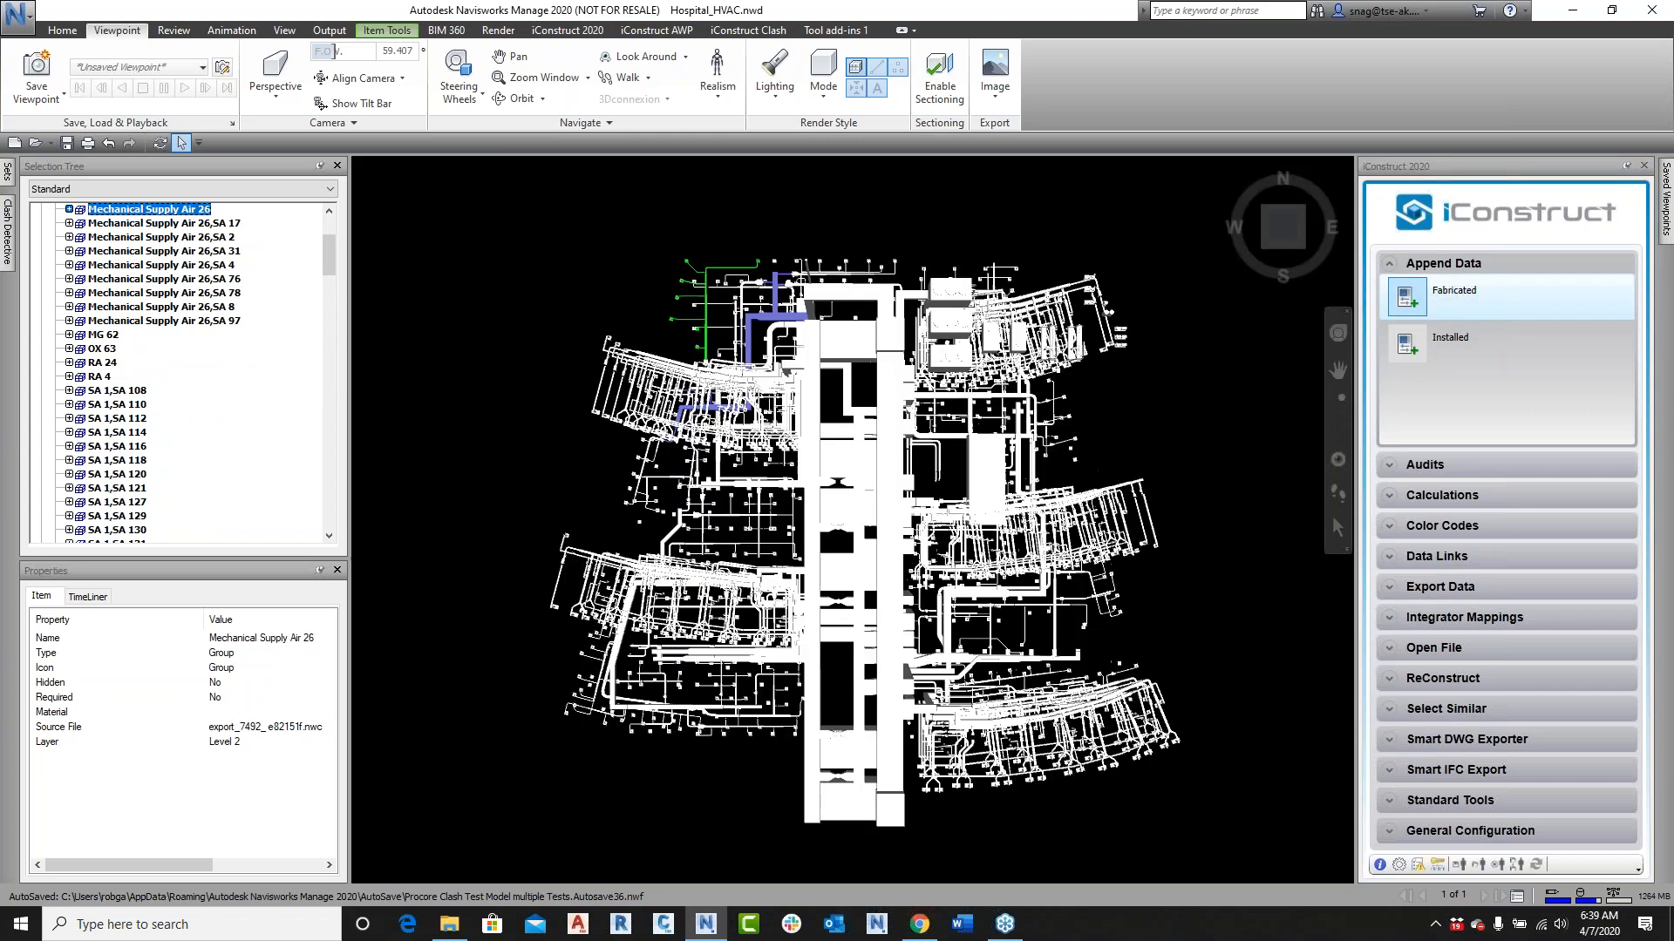
left_click(886, 515)
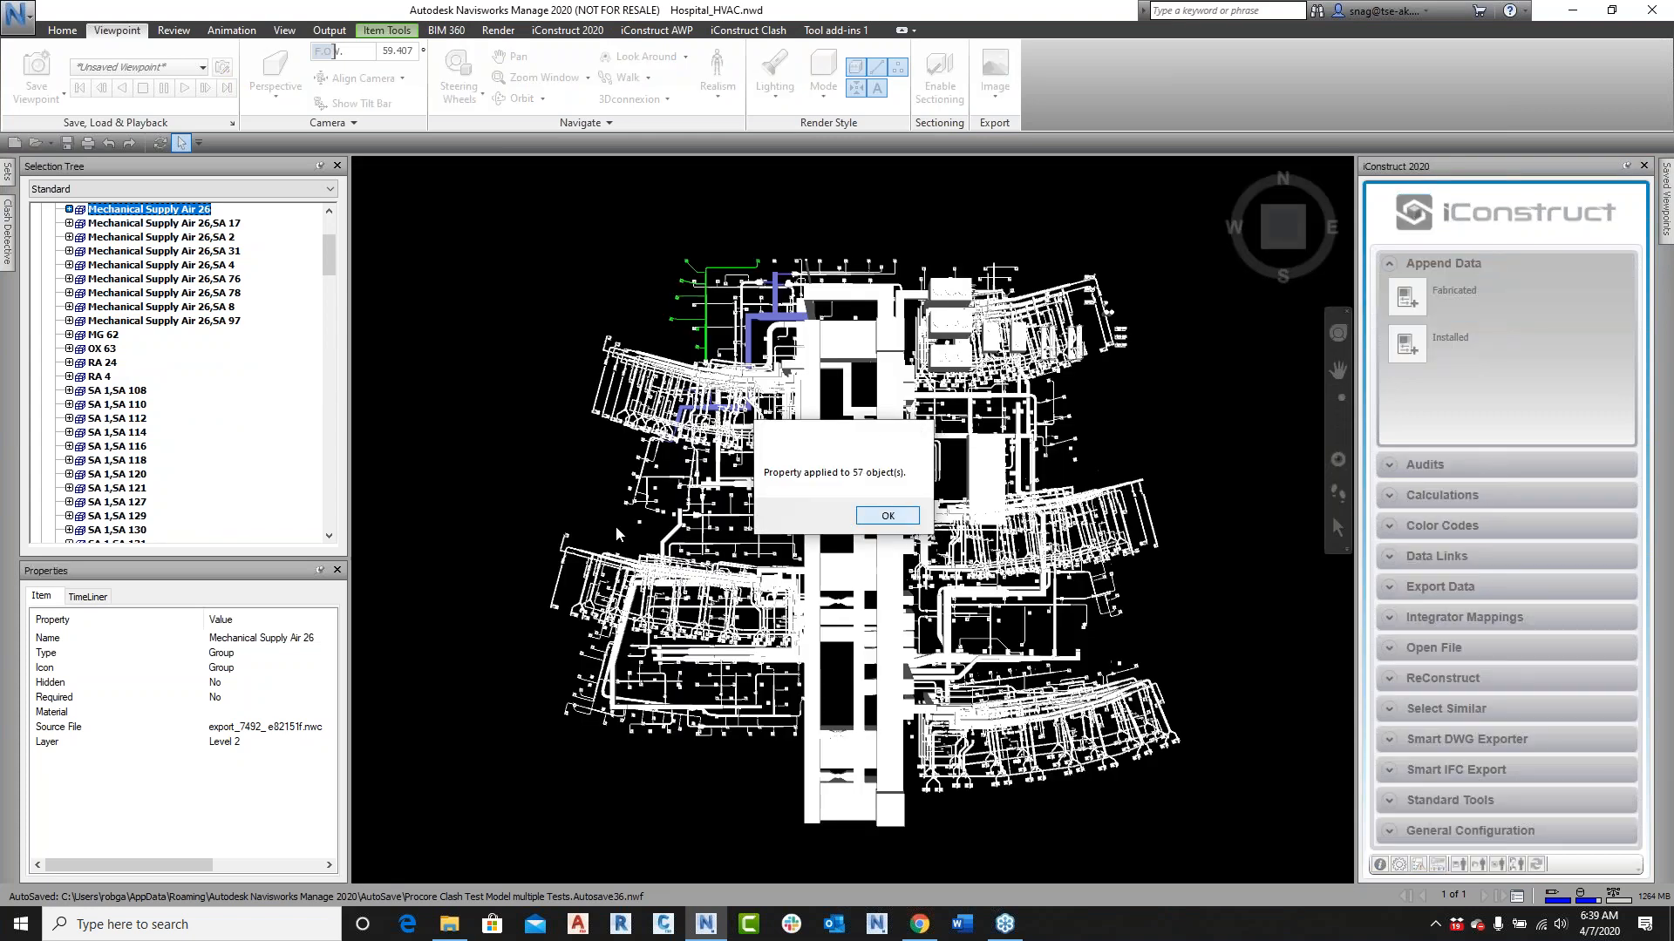
left_click(113, 596)
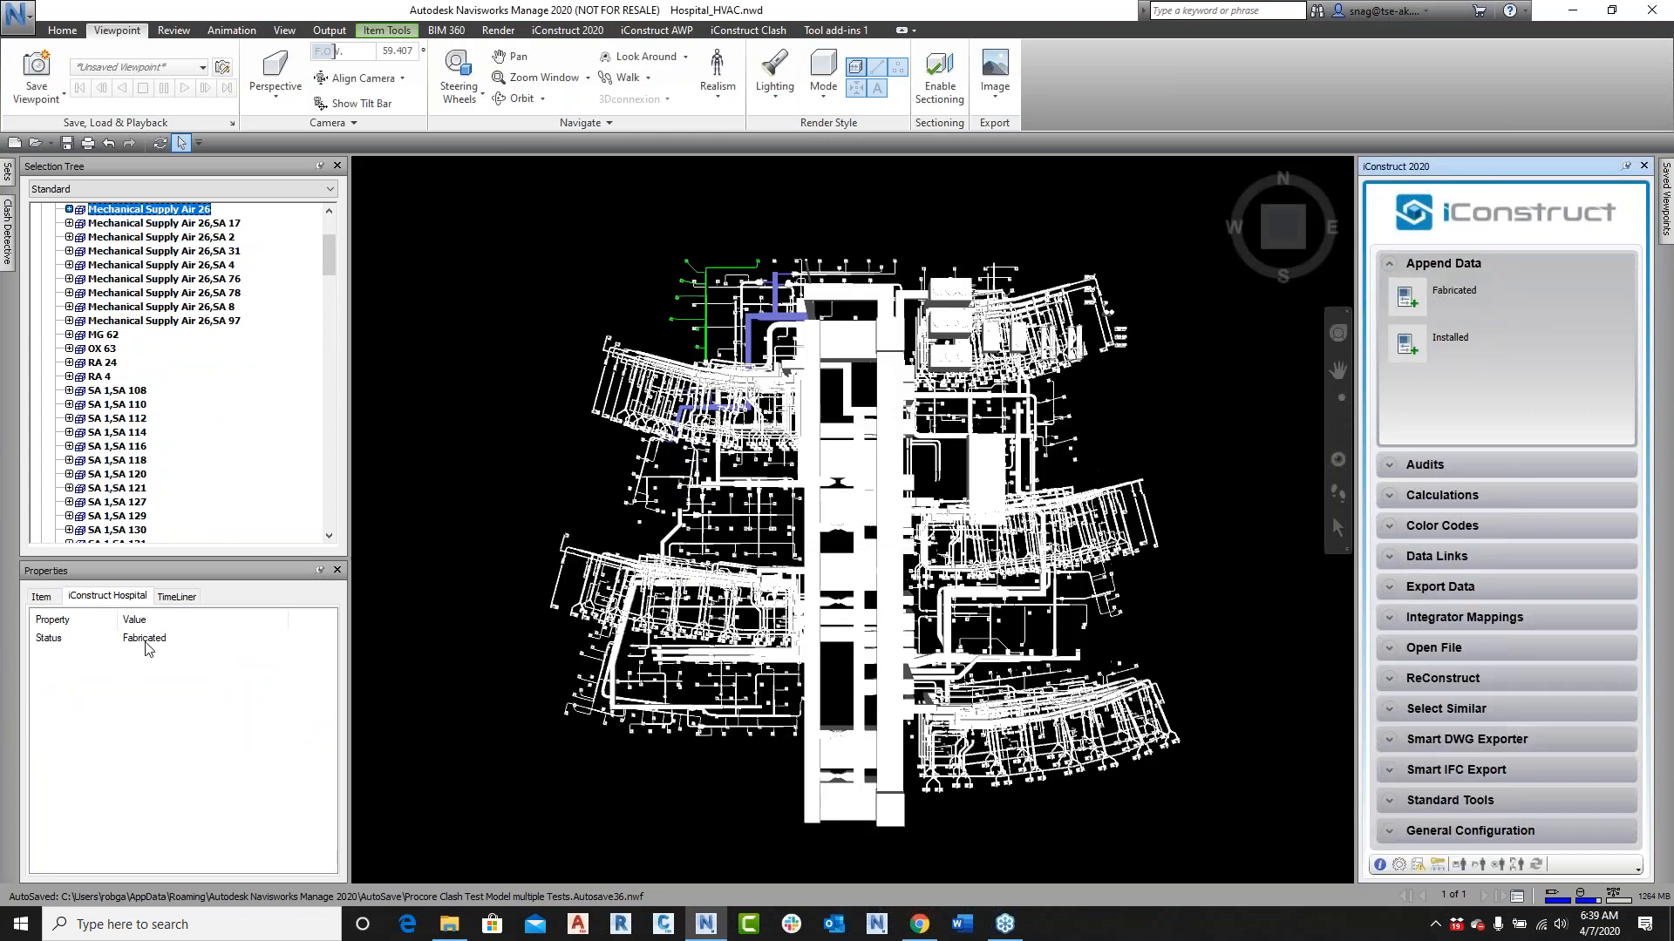
left_click(1143, 427)
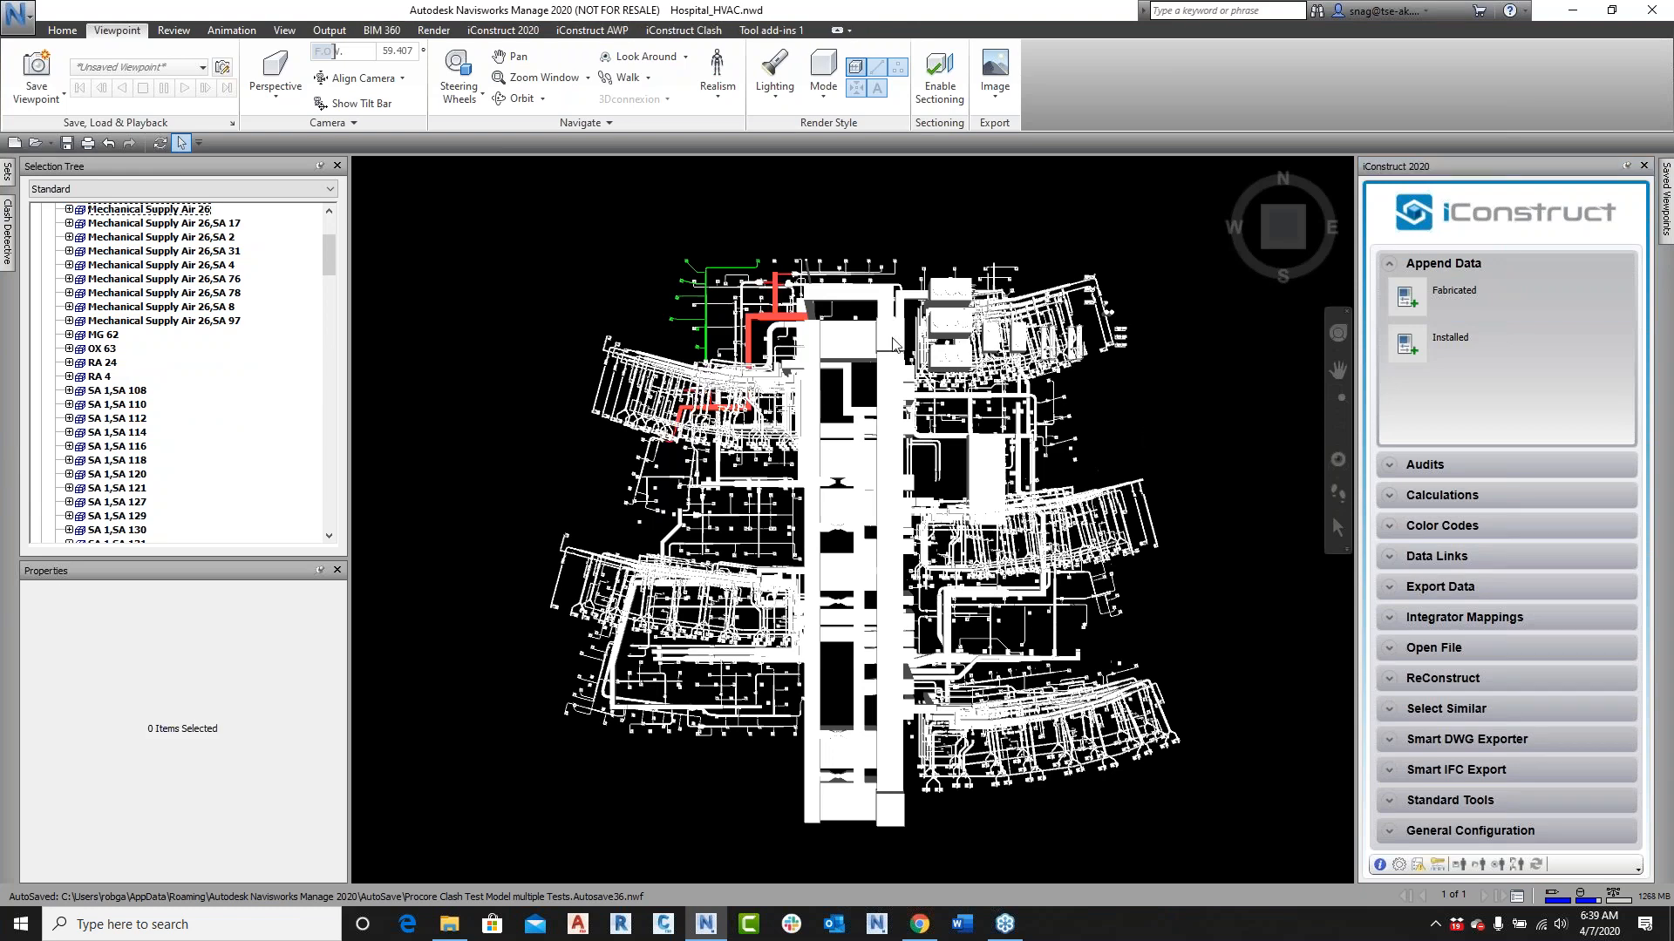
Step: Apply the Installed template to the SA 1 duct group and deselect that group
left_click(968, 396)
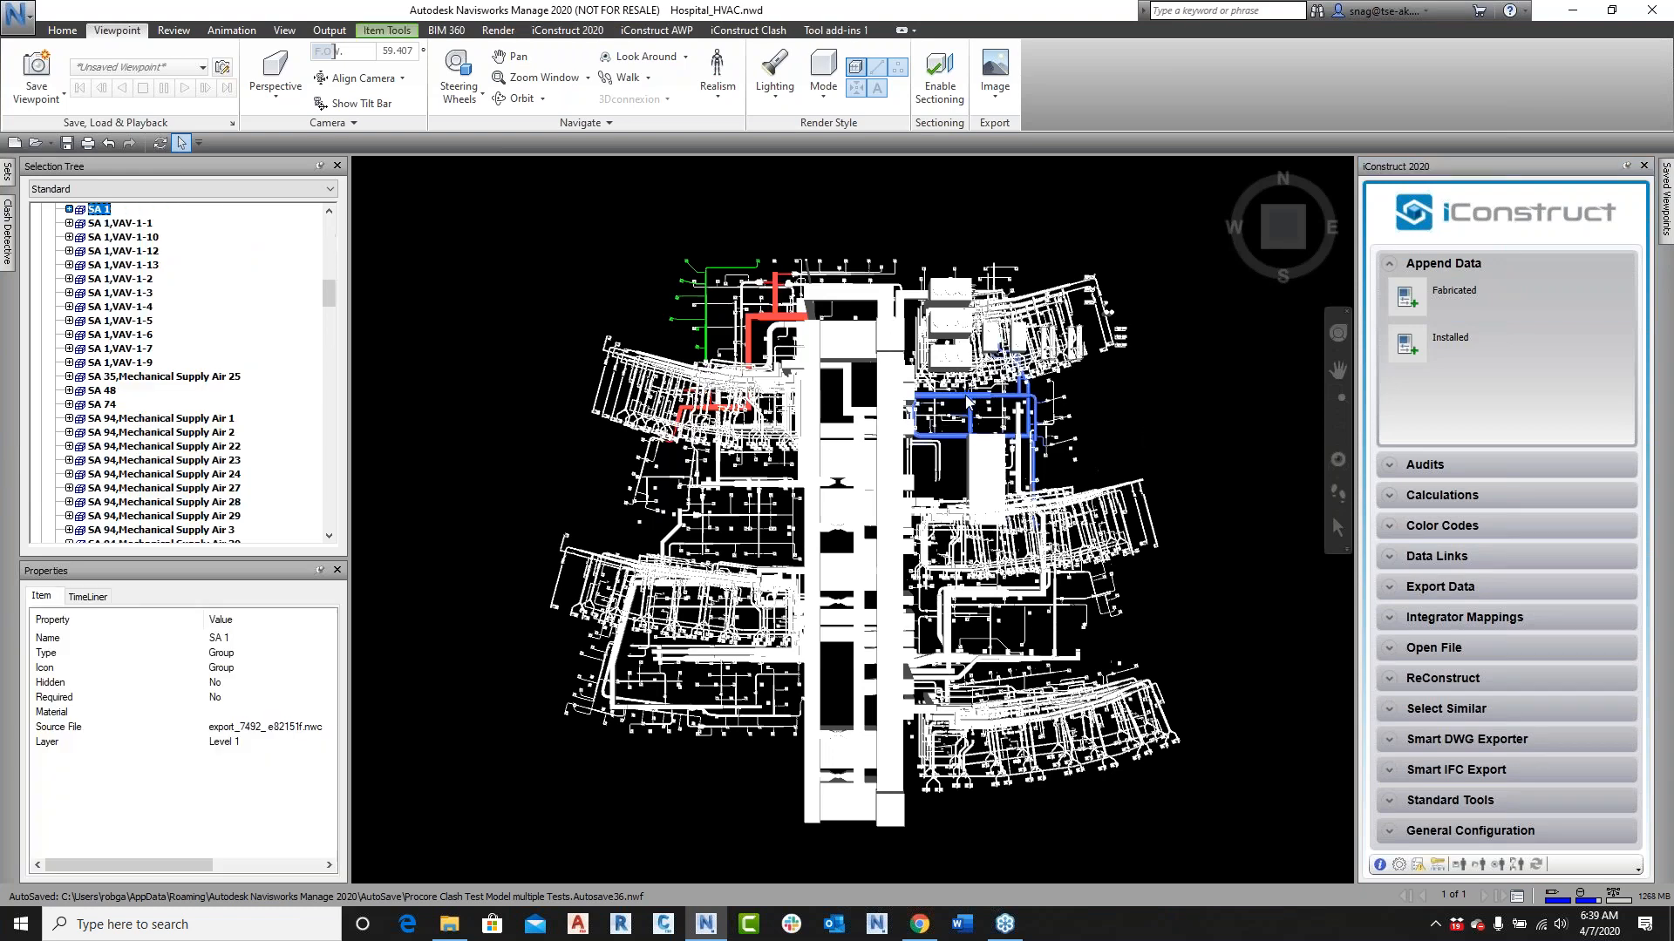
left_click(1505, 347)
left_click(896, 513)
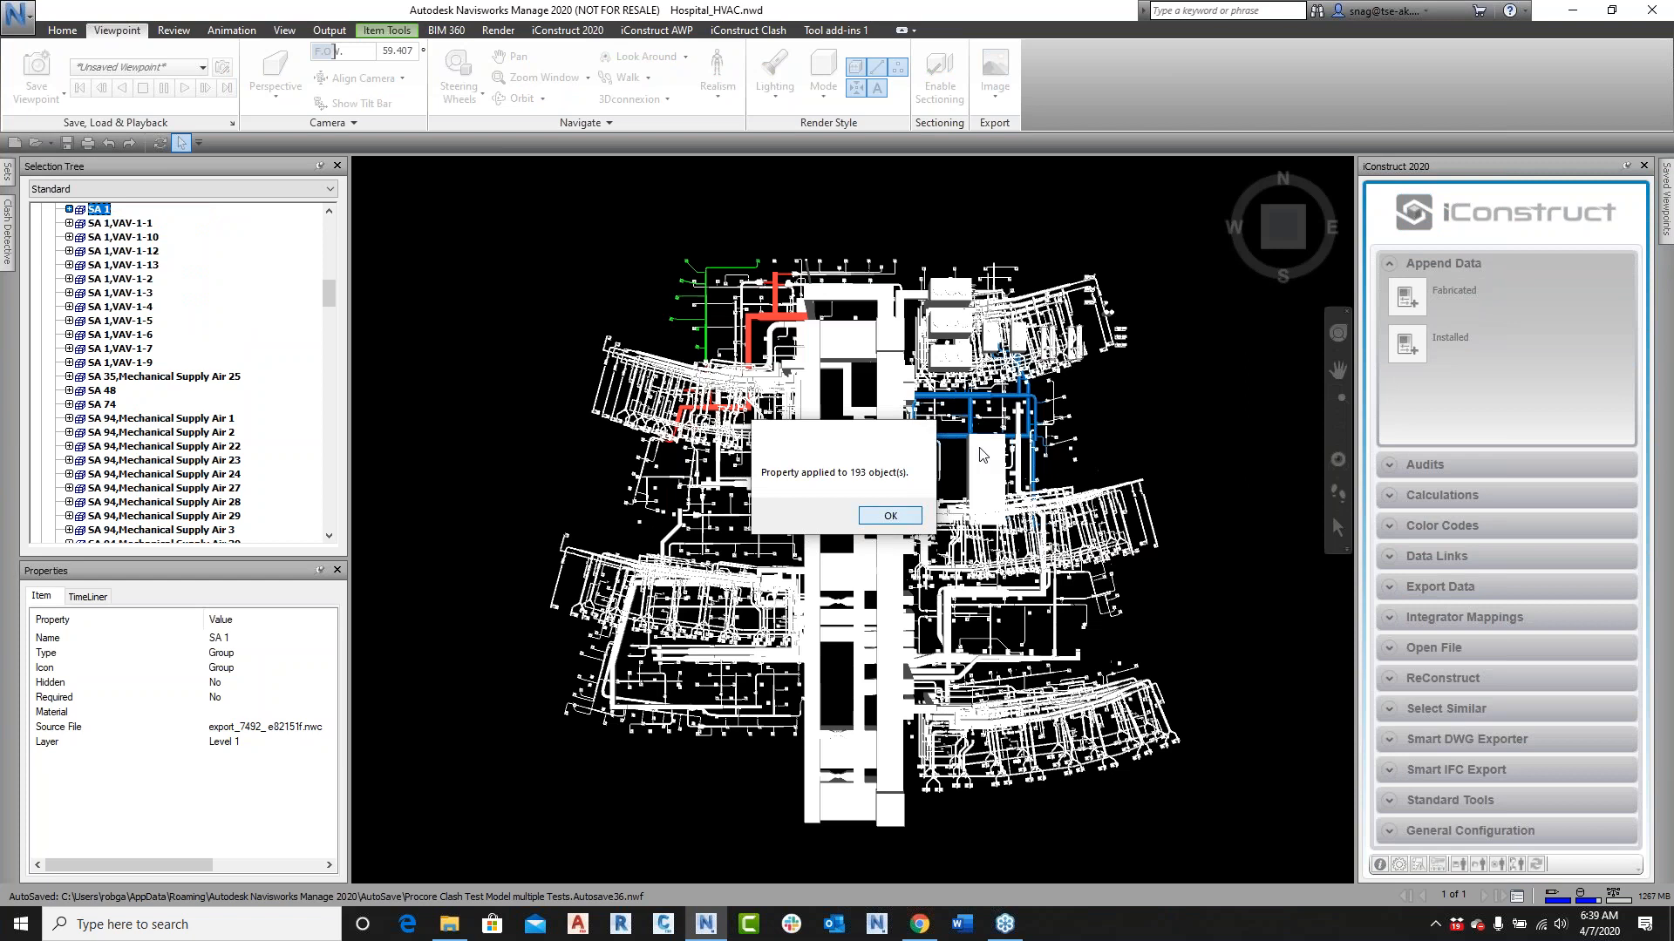
left_click(980, 475)
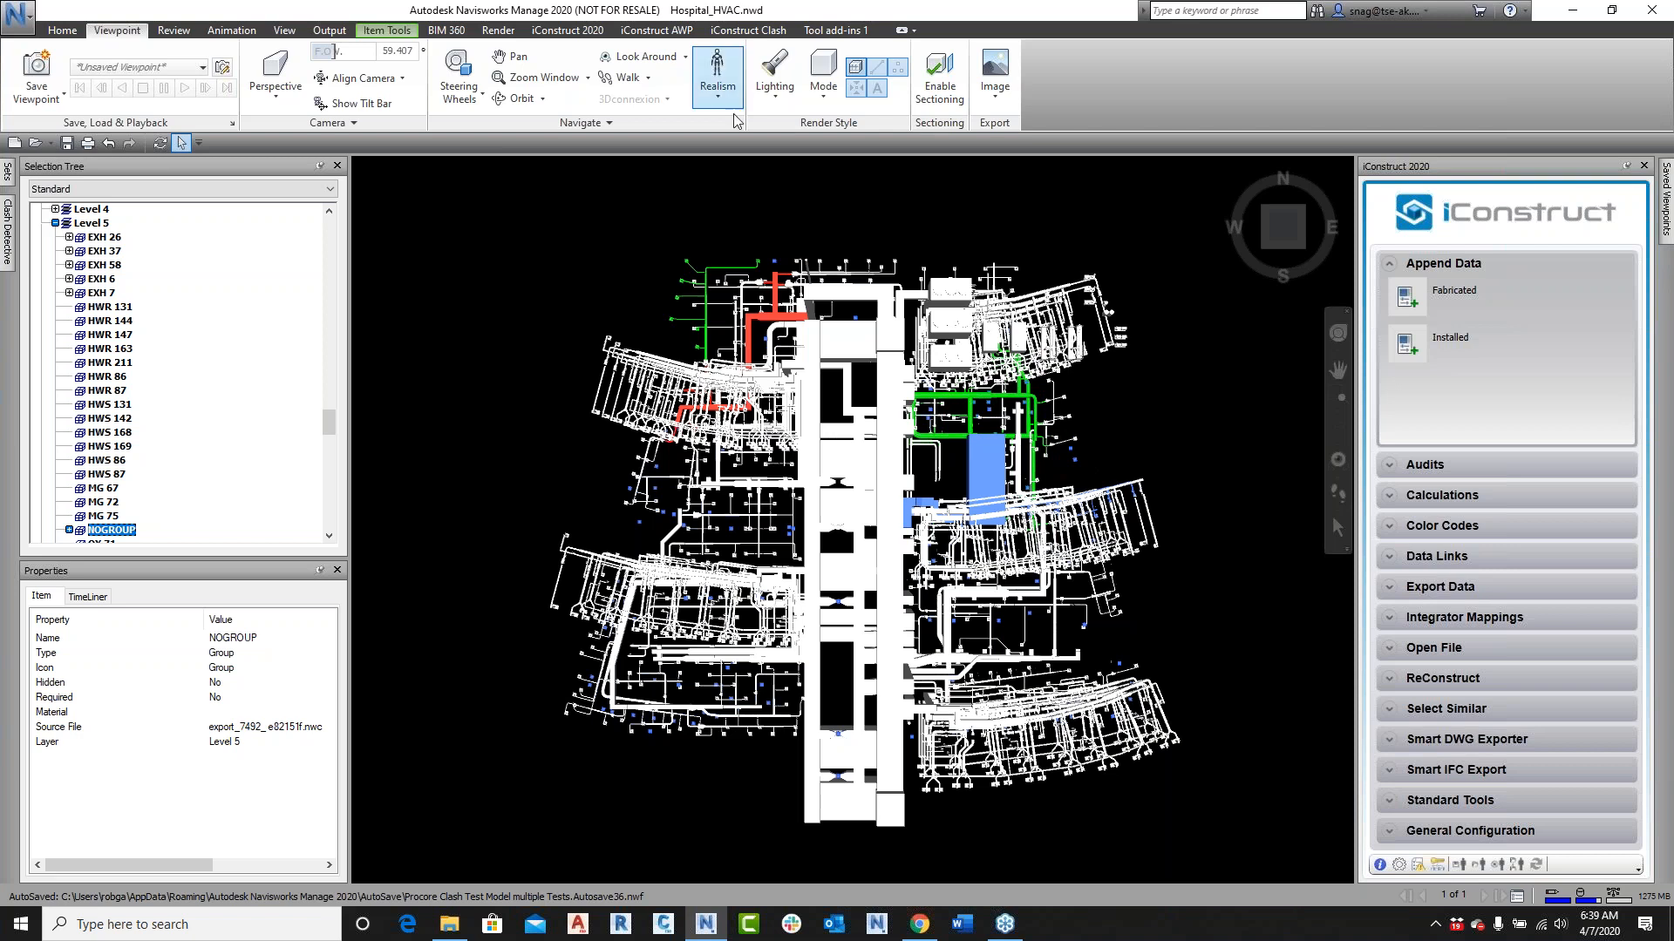
Step: Open iConstruct_Hospital_2013.nwd without saving the changes to Hospital_HVAC.nwd
left_click(35, 142)
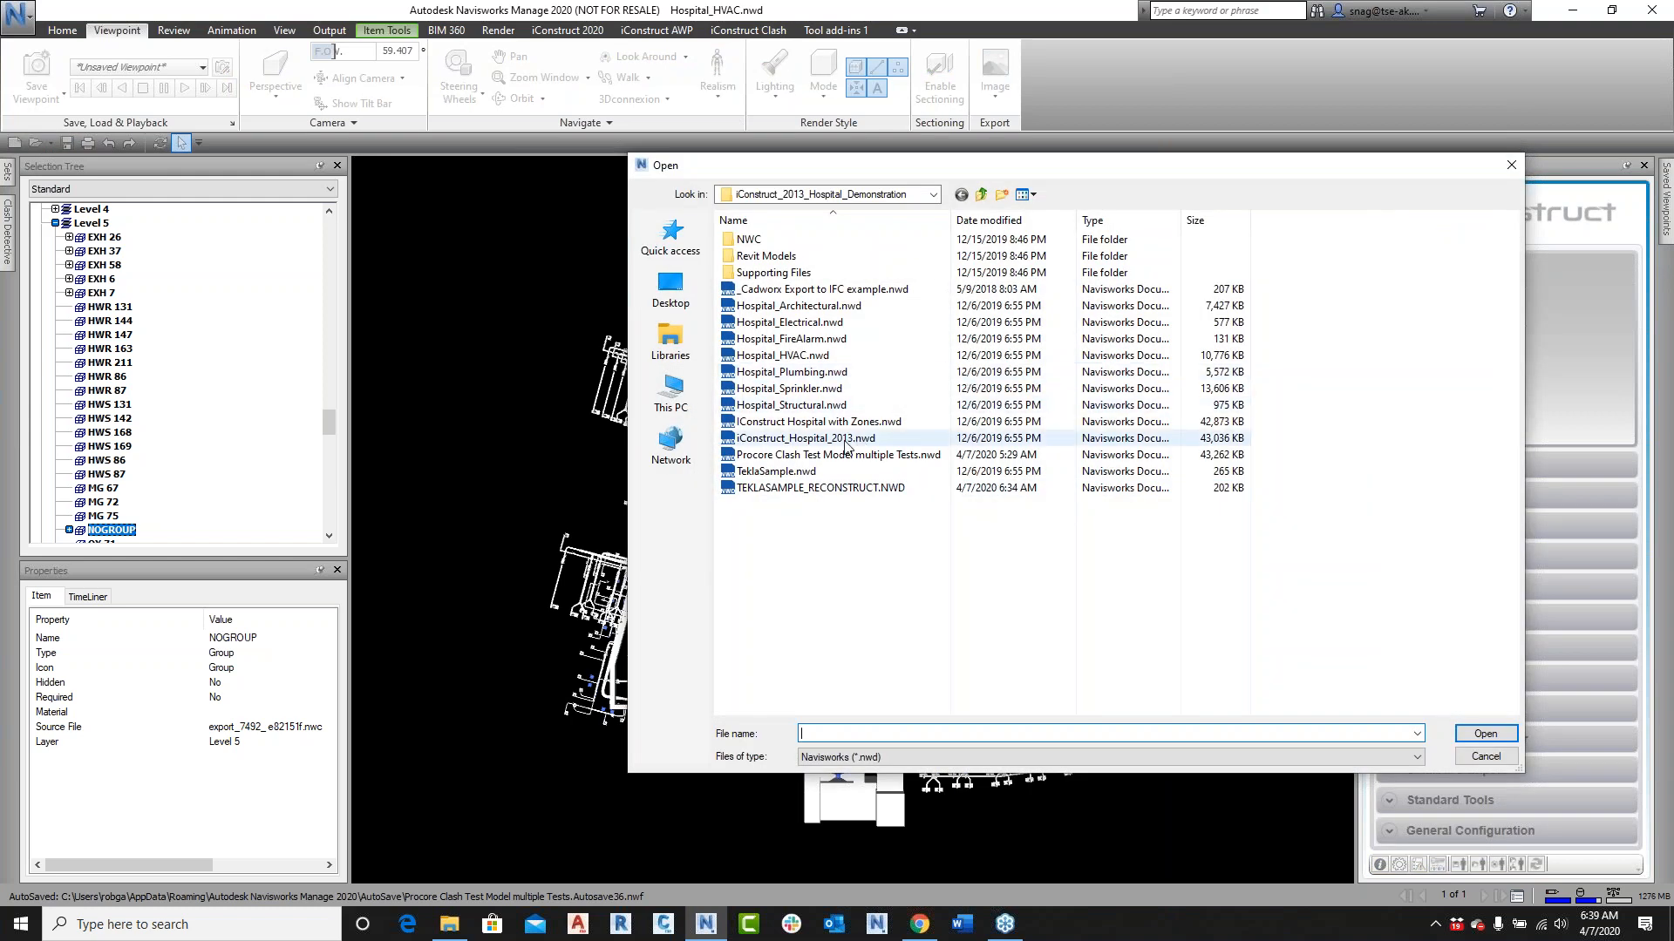
left_click(820, 438)
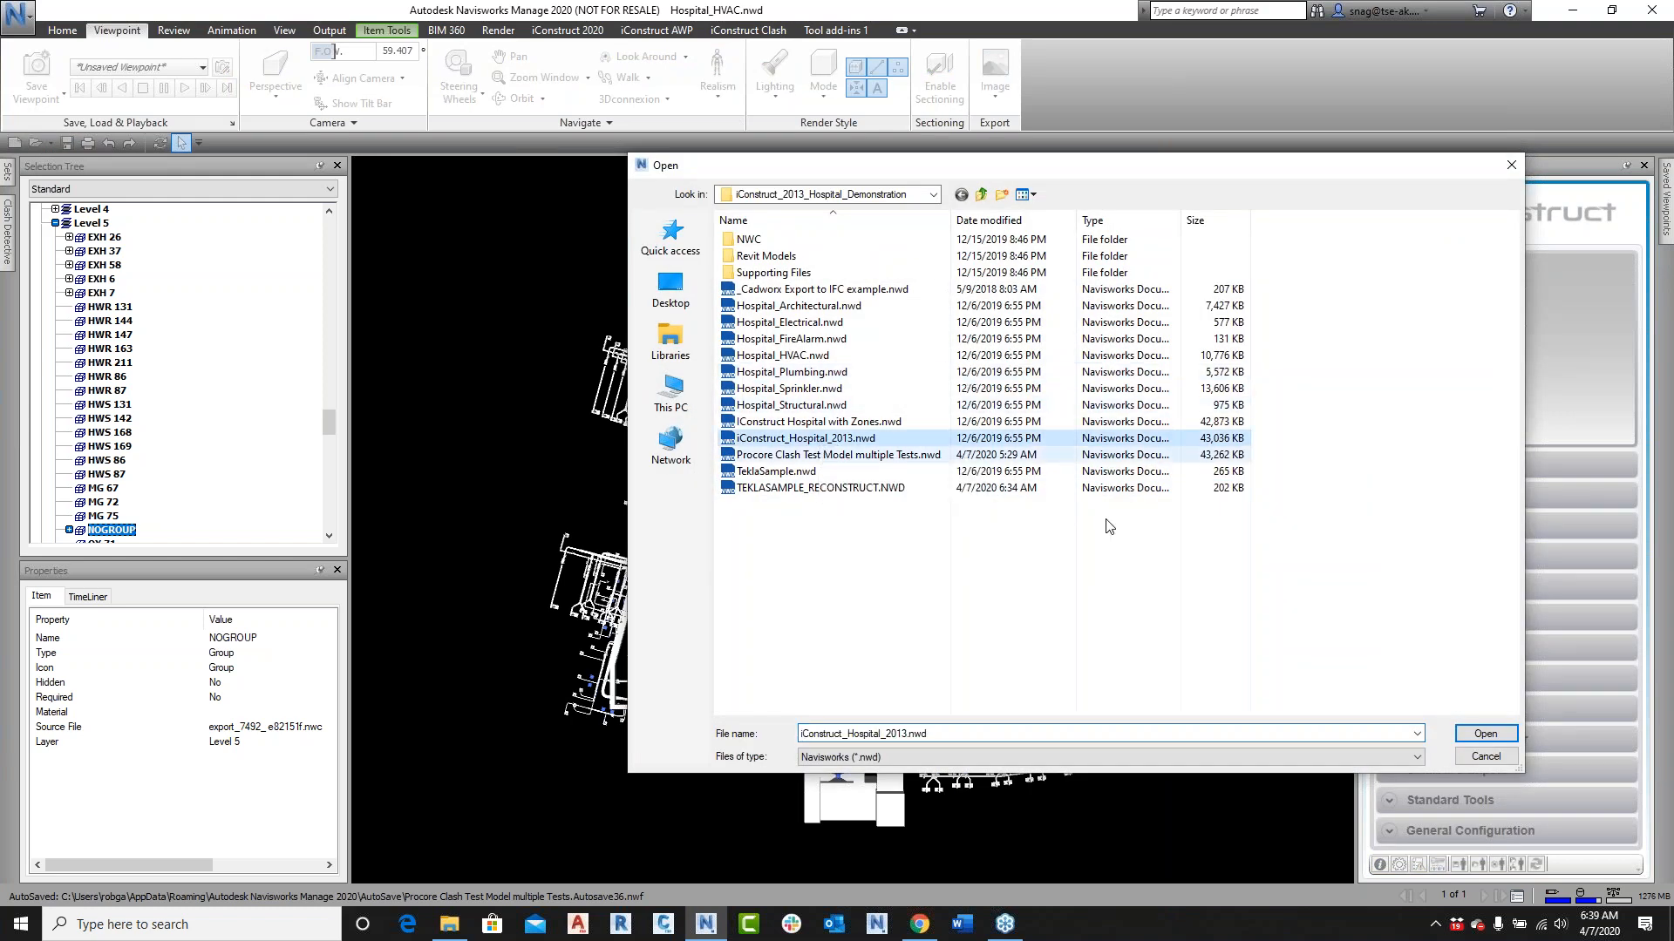
left_click(1485, 733)
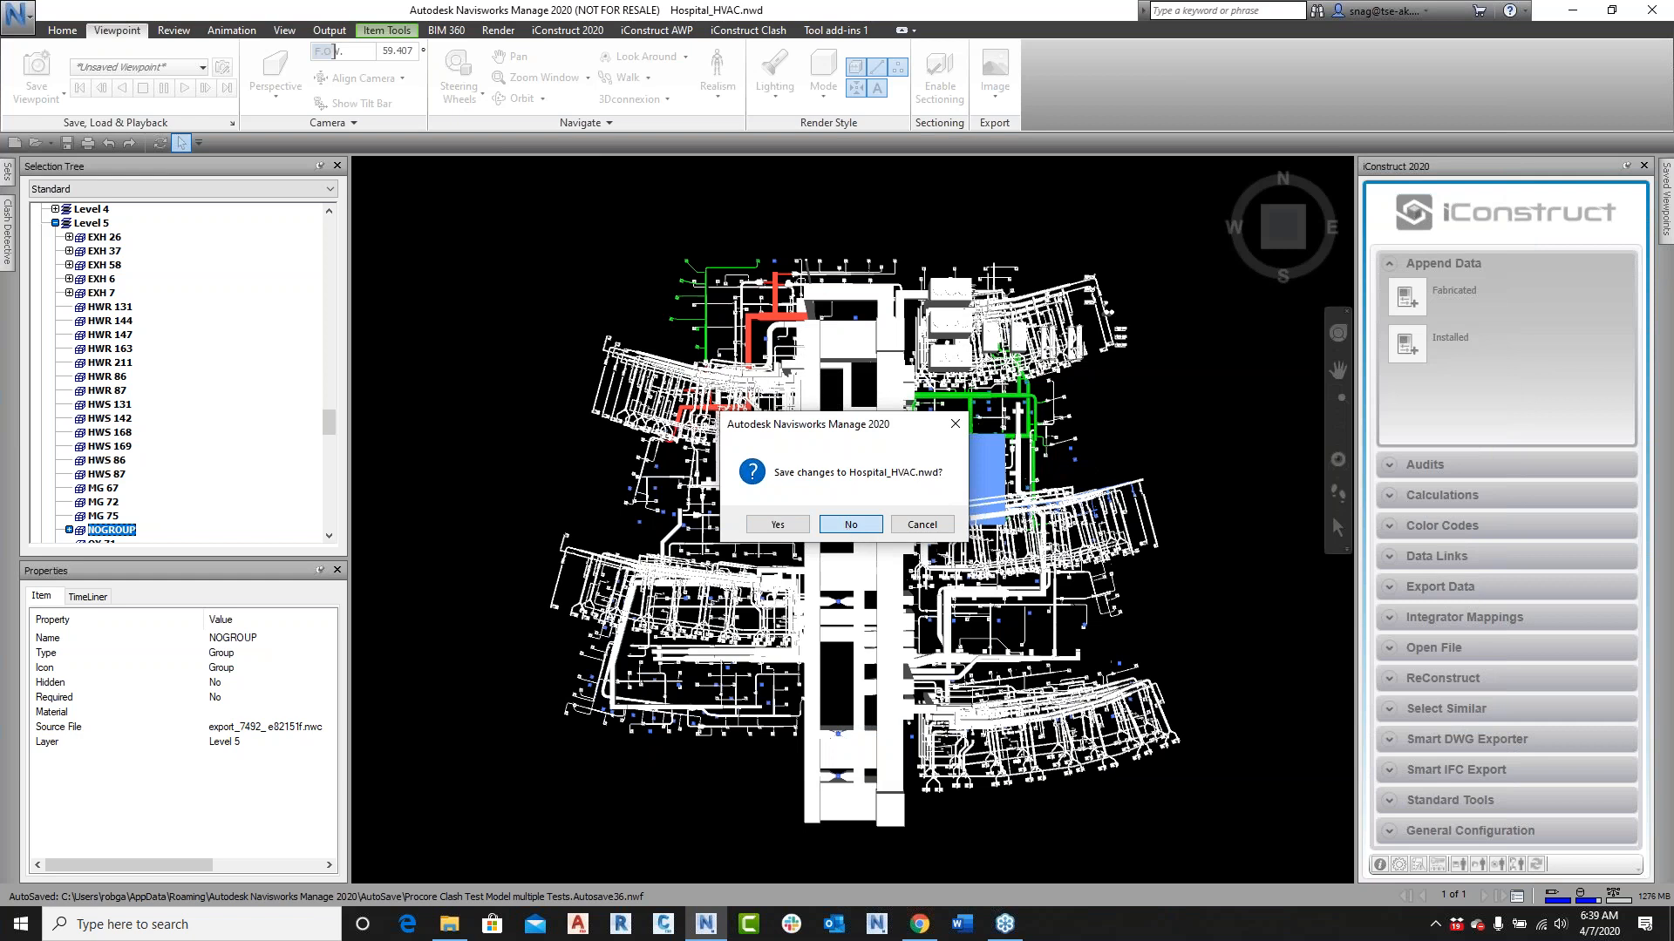
left_click(850, 525)
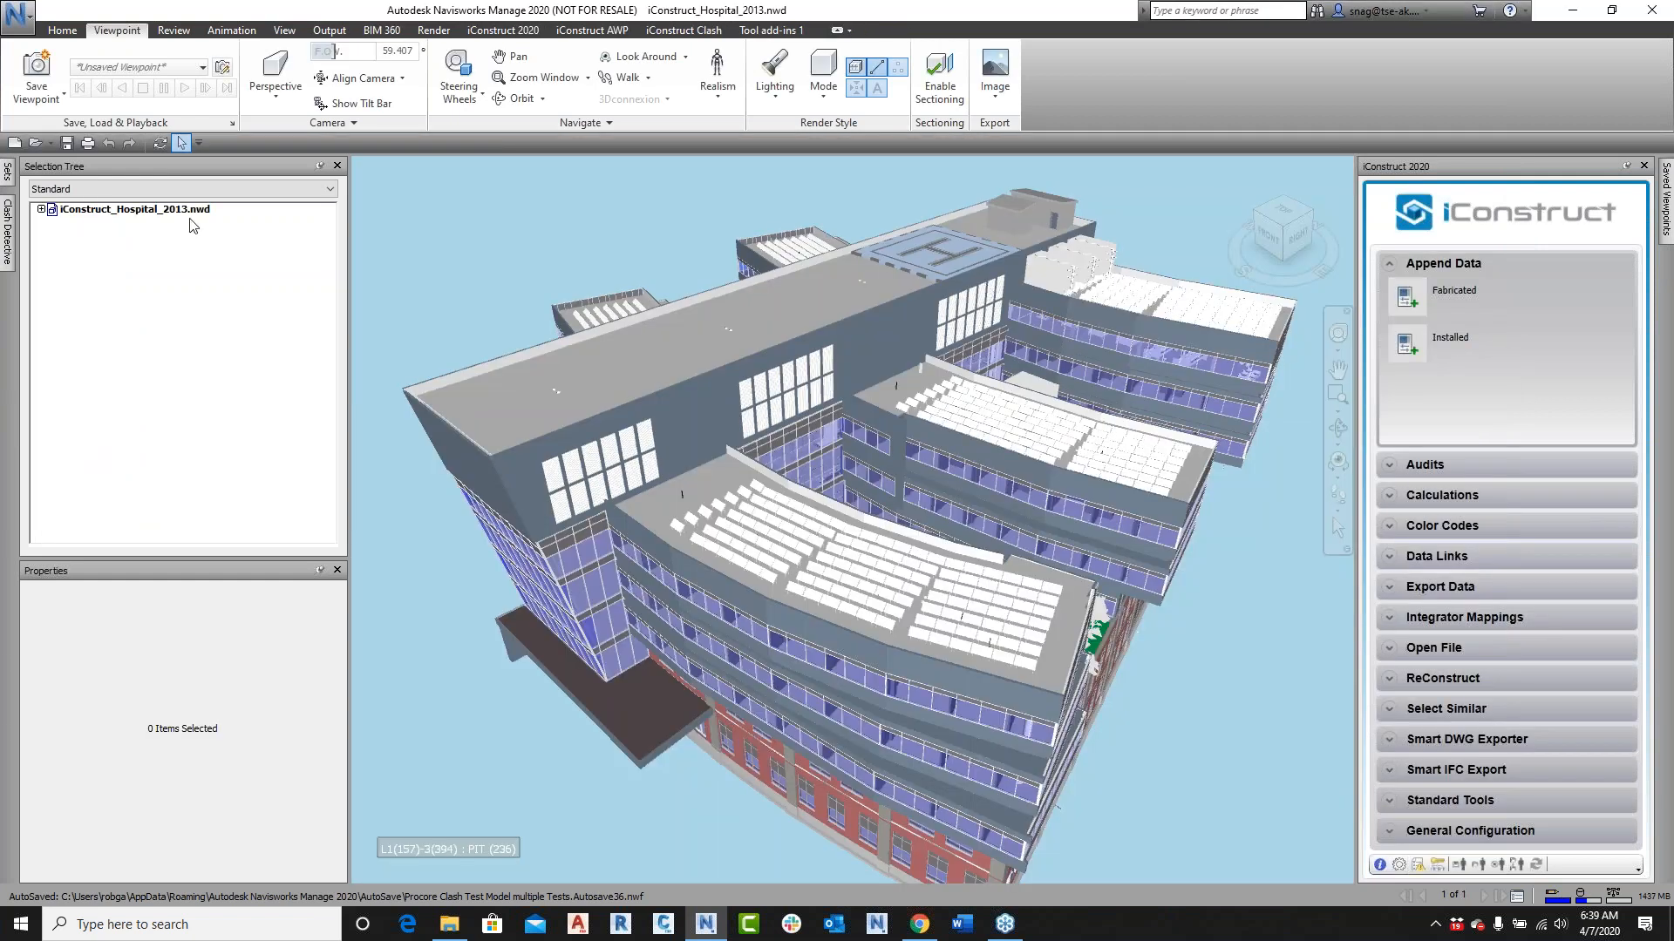
Step: List the selection tree by sets and isolate the MEP Lighting Fixtures set by hiding everything unselected
left_click(183, 188)
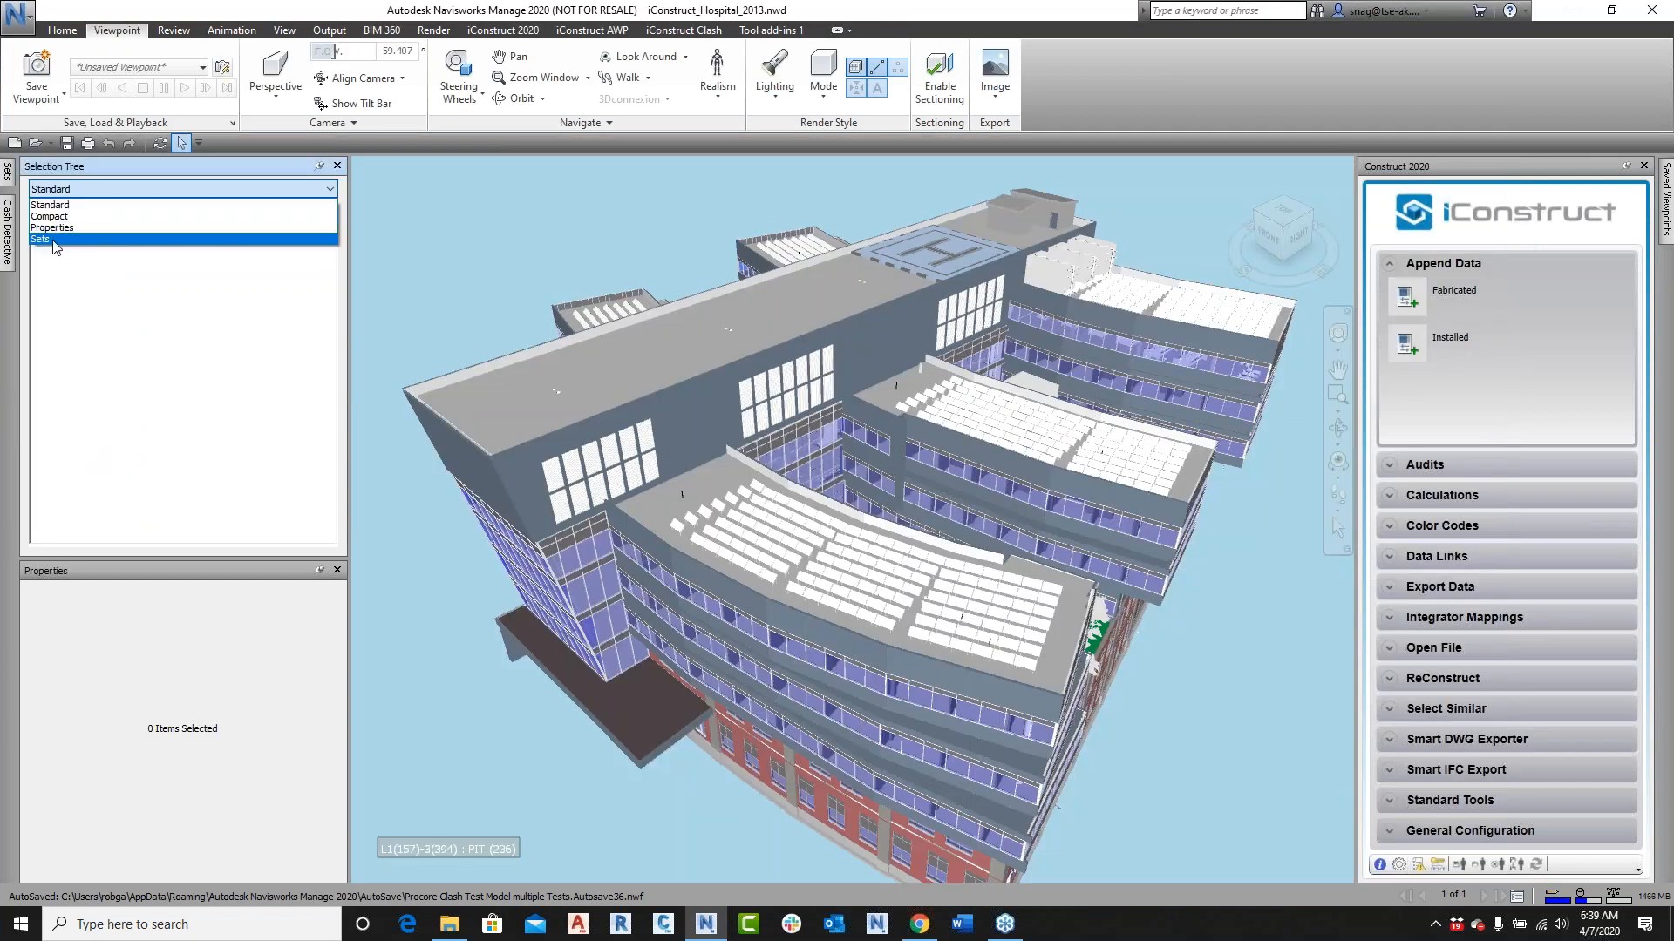
left_click(52, 246)
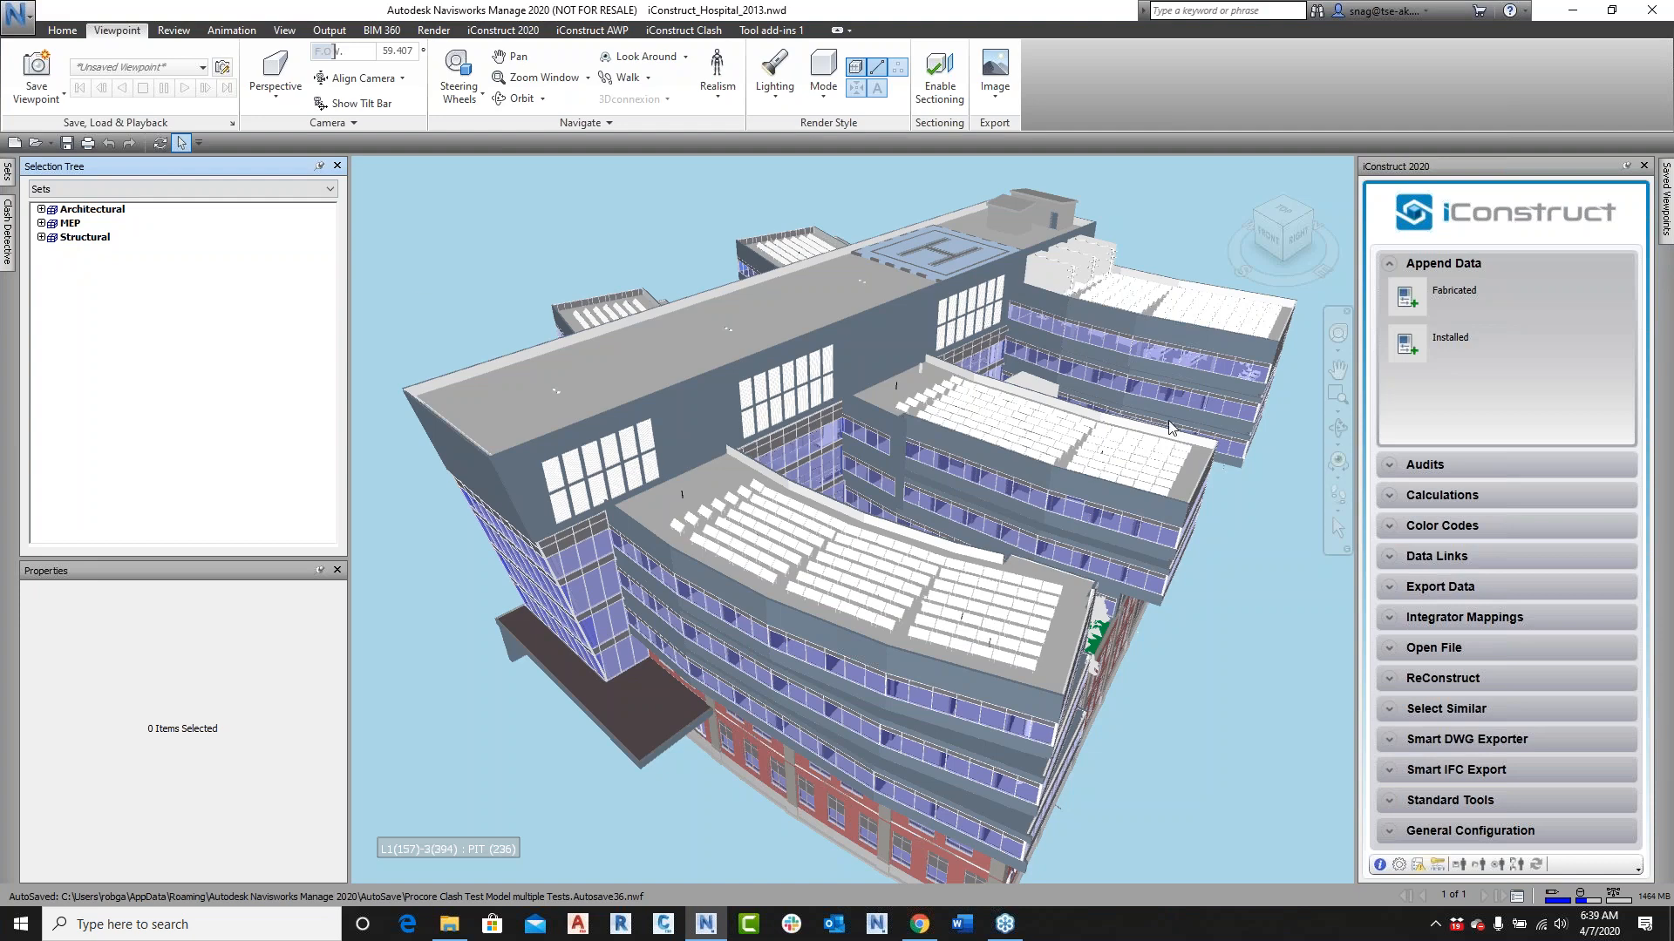
left_click(41, 224)
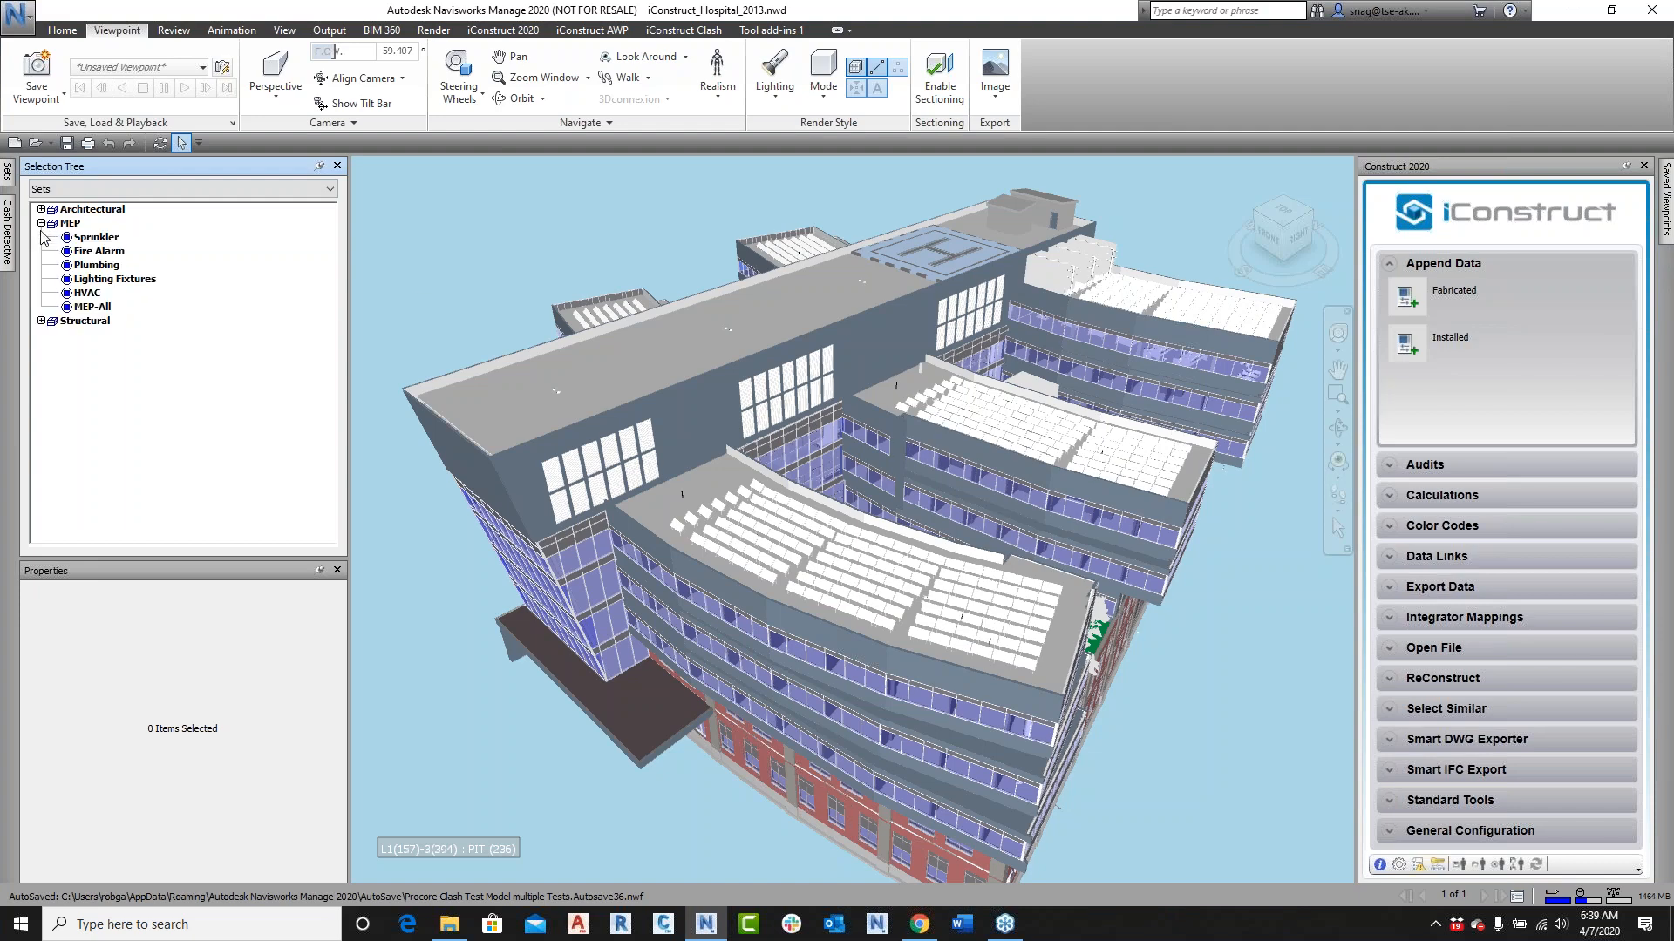
left_click(102, 279)
left_click(62, 30)
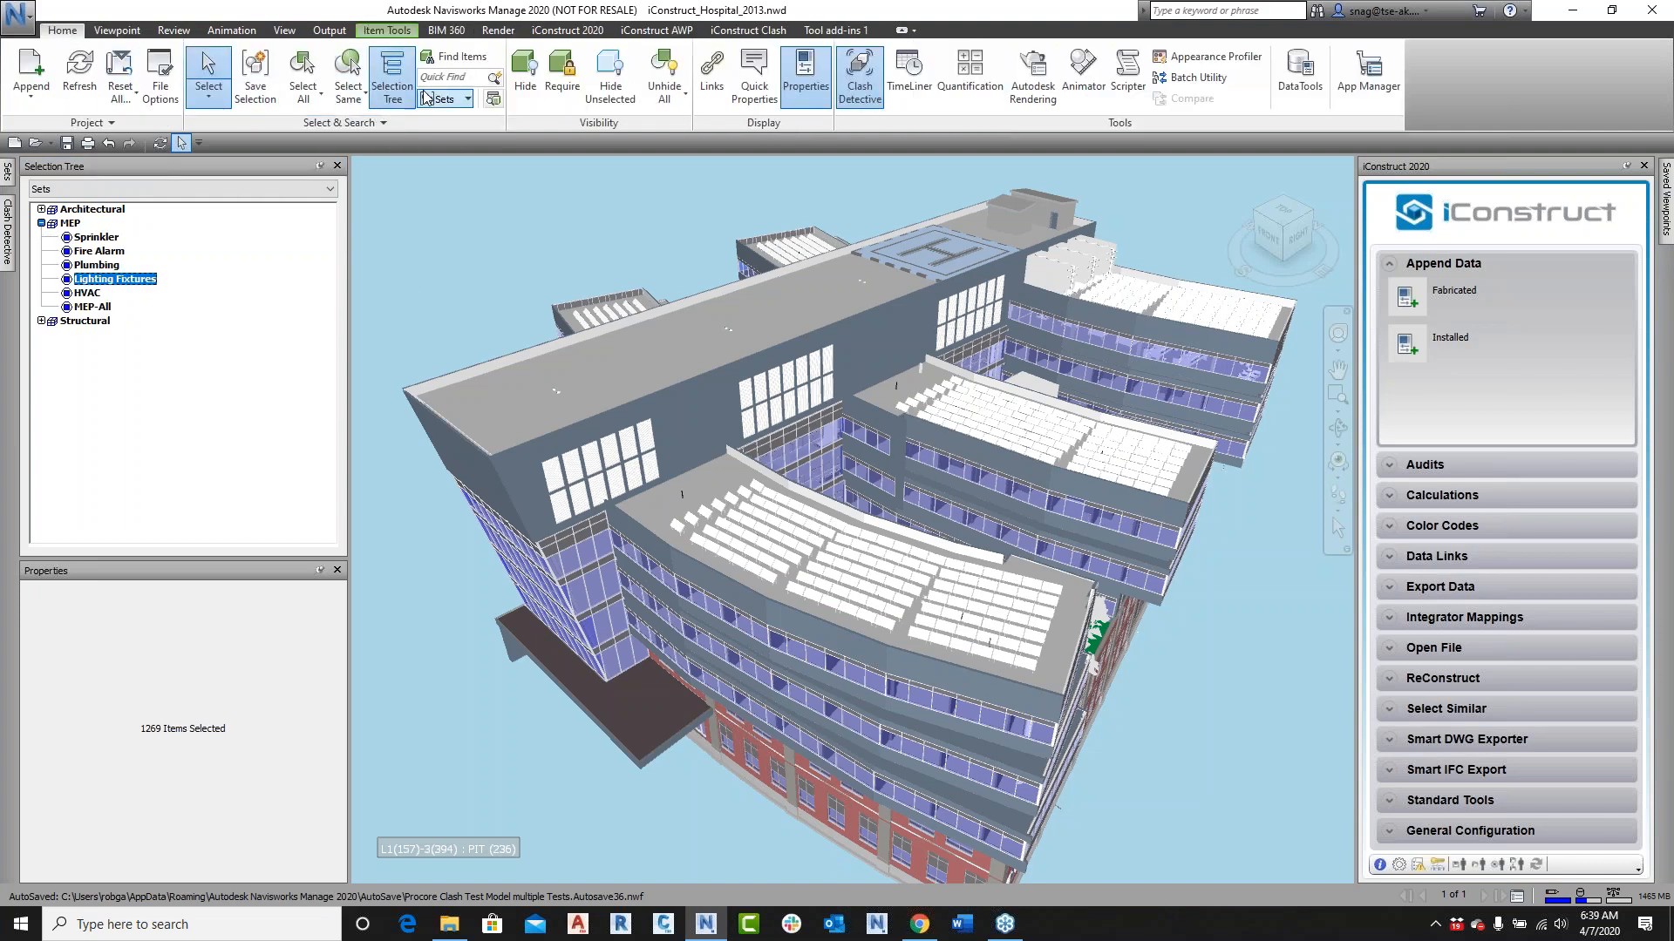
left_click(611, 85)
Step: Apply the Installed template to one 600x1200 - 277 lighting fixture near the front edge of the isolated fixtures
middle_click_drag(1020, 466, 1067, 480, "shift")
middle_click_drag(1055, 600, 1046, 601, "shift")
left_click(821, 577)
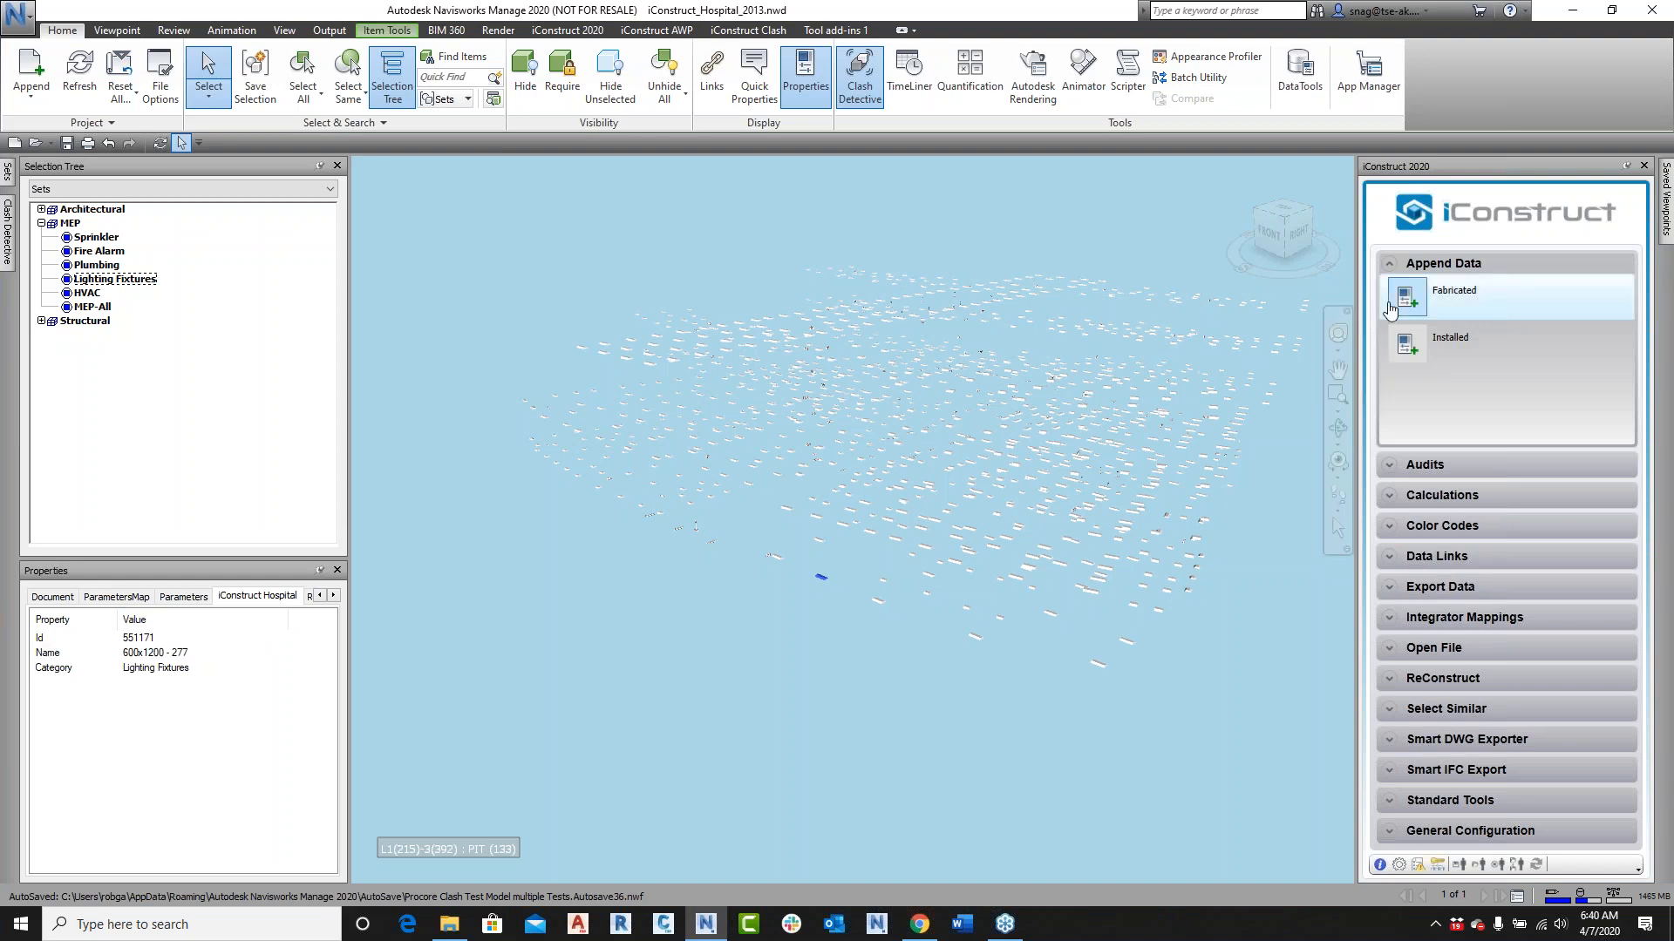
left_click(1413, 349)
left_click(883, 518)
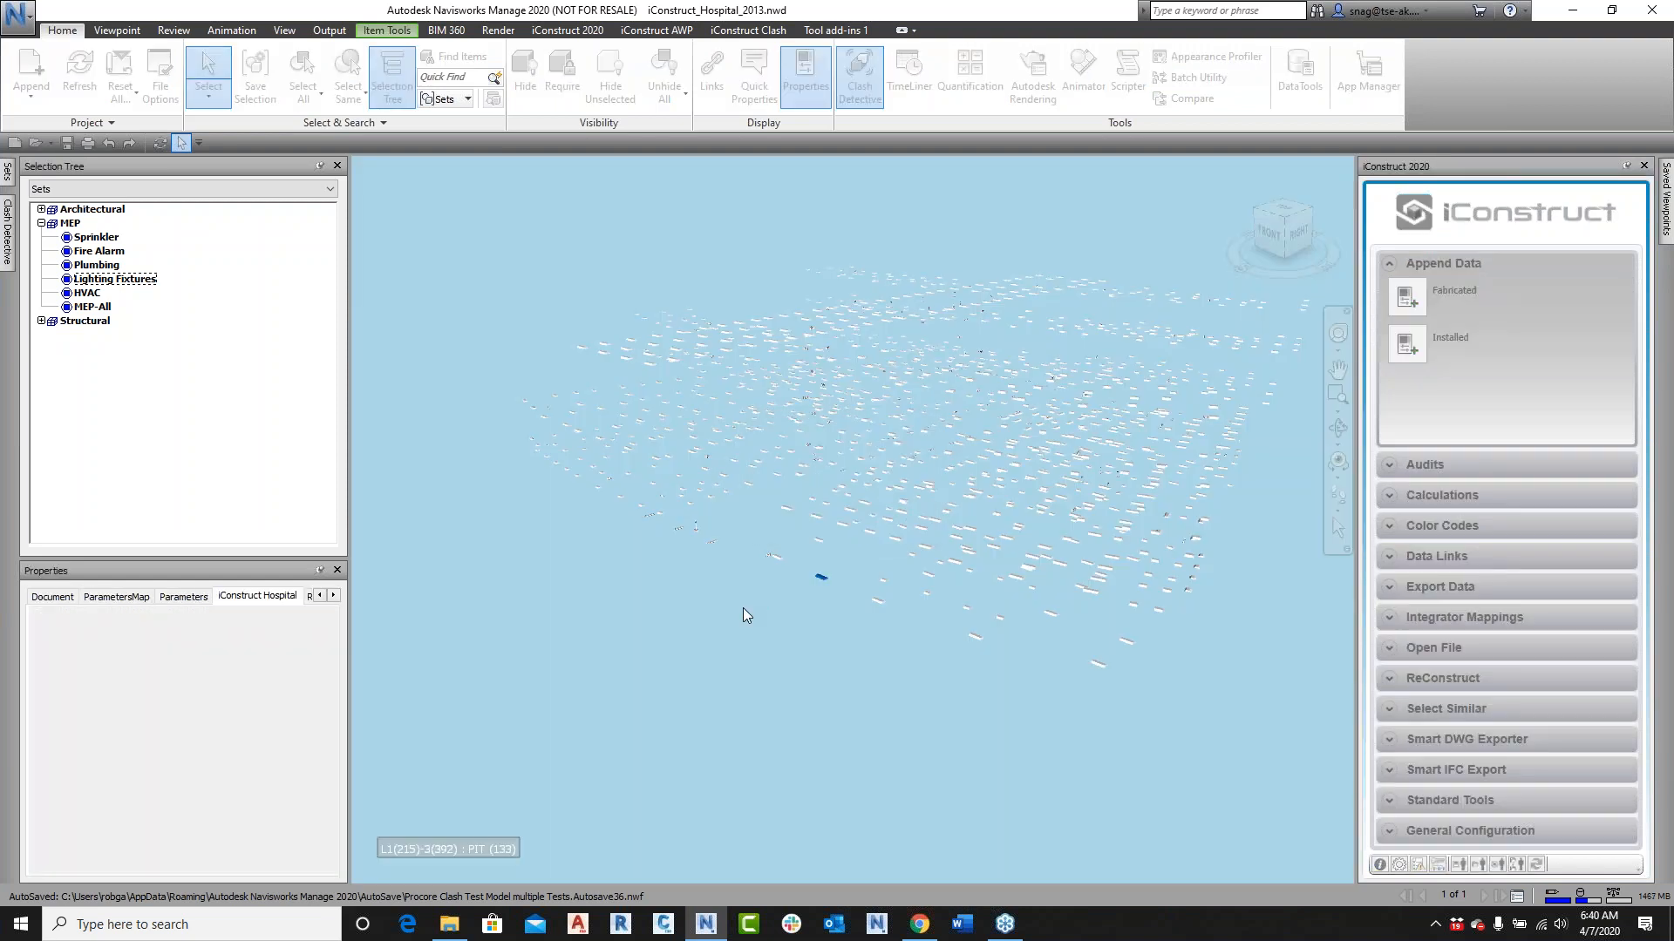
Step: Check the installed fixture's status and apply the Lighting Supplier Information data link to the whole MEP Lighting Fixtures set
left_click(832, 669)
left_click(822, 577)
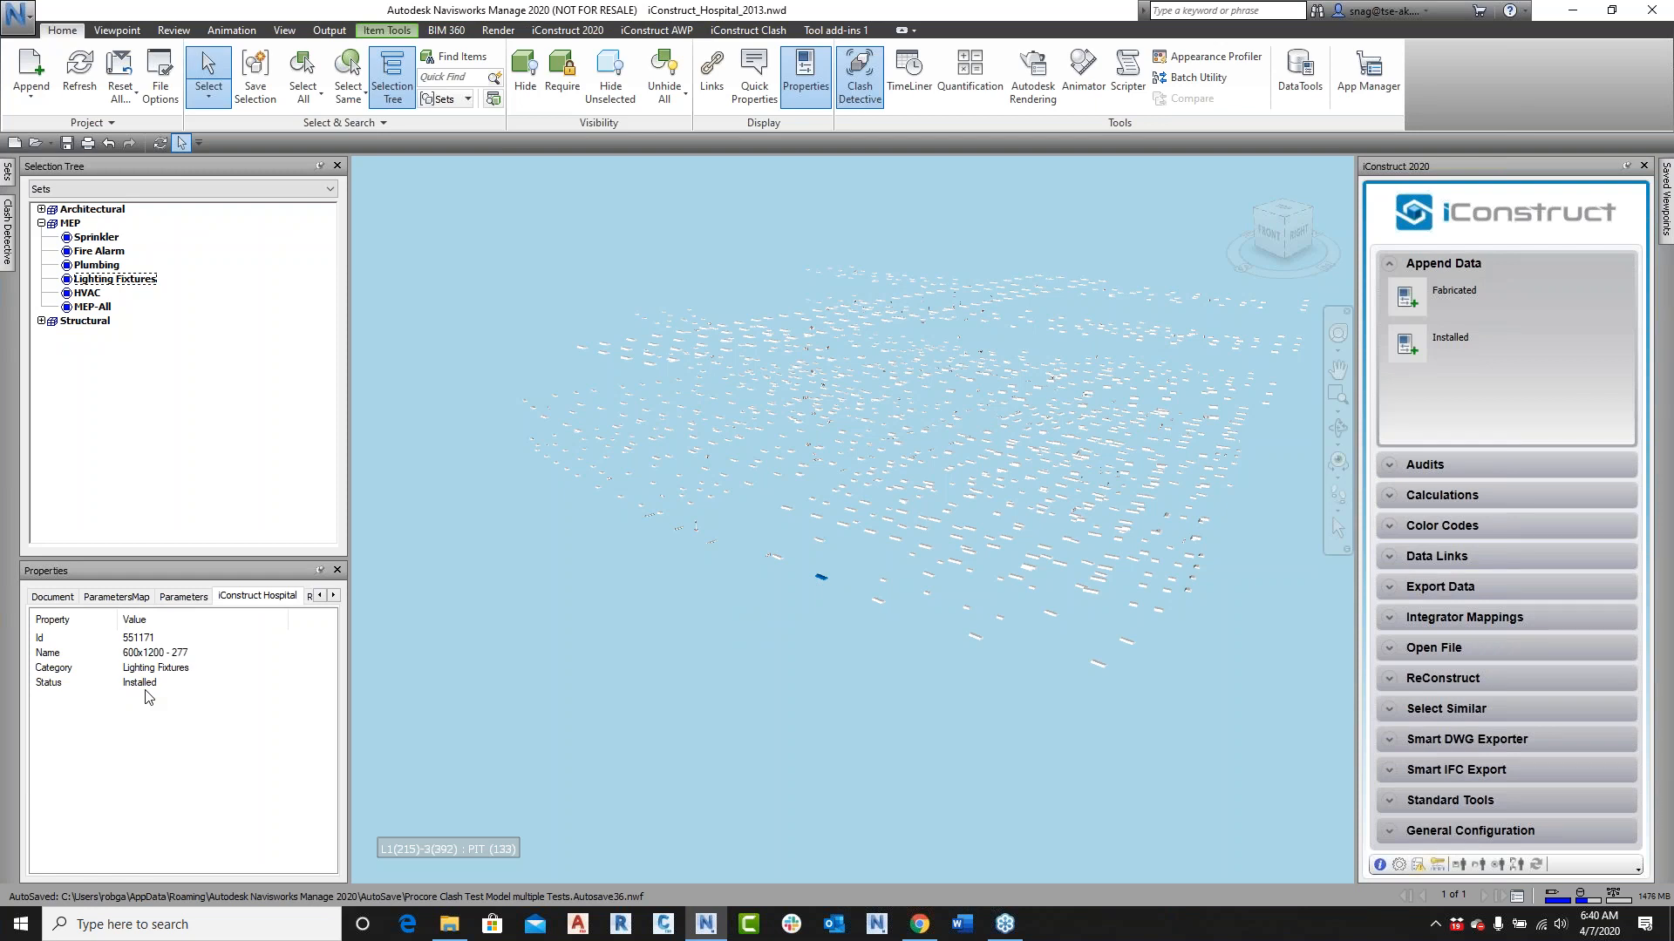
left_click(127, 281)
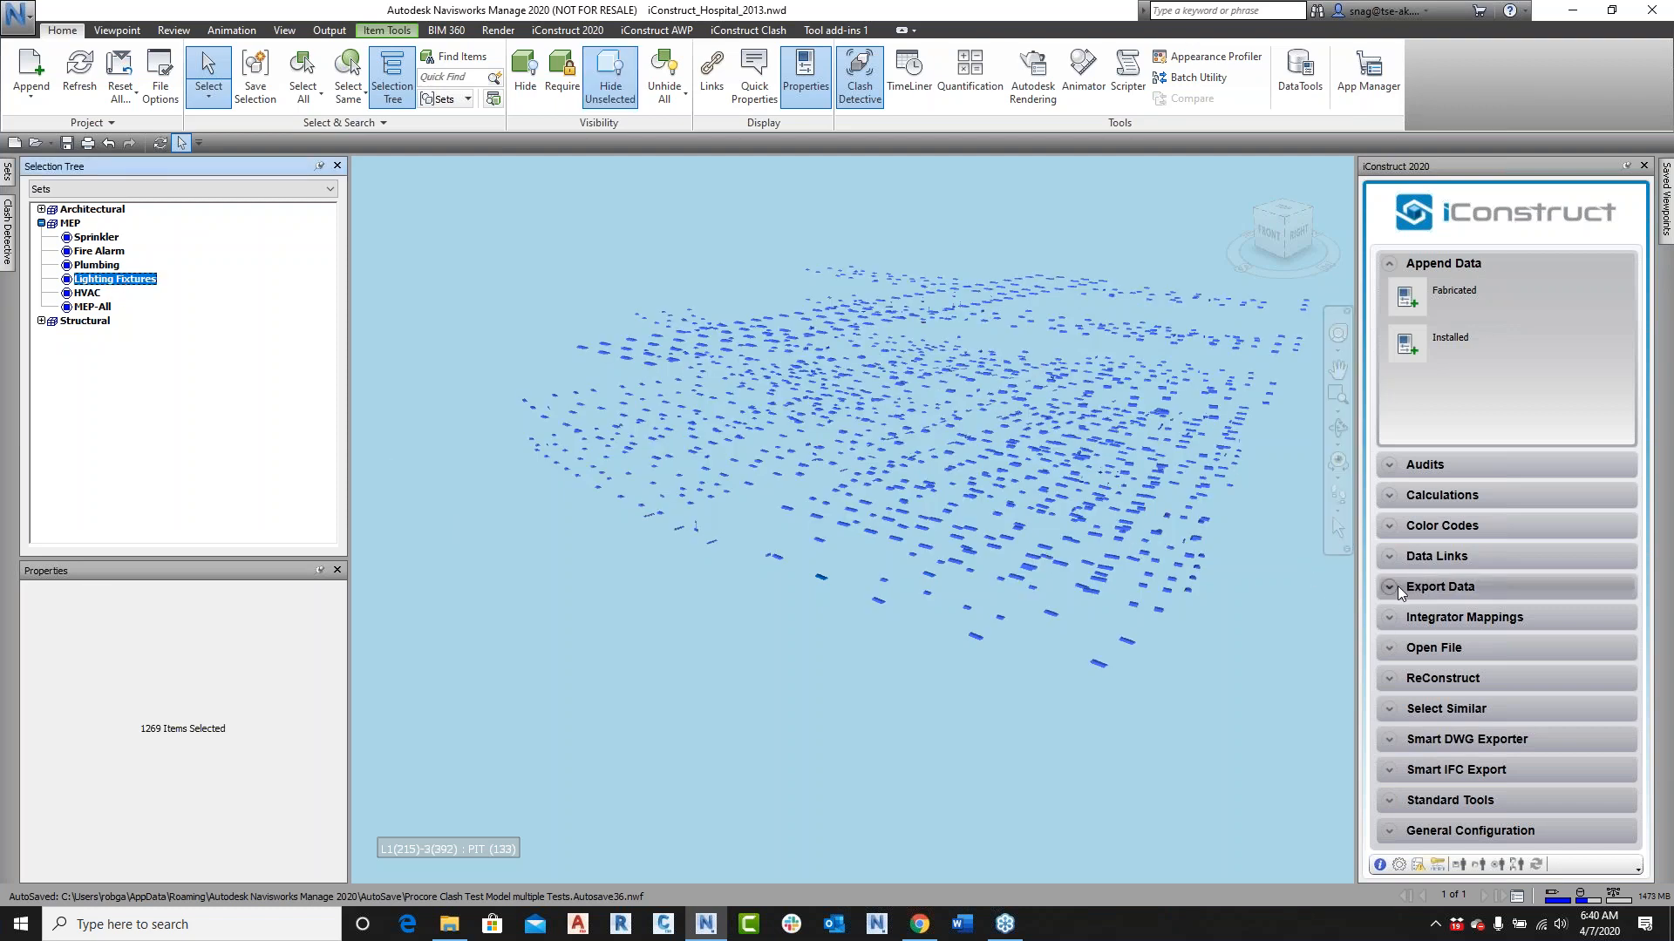
left_click(1395, 556)
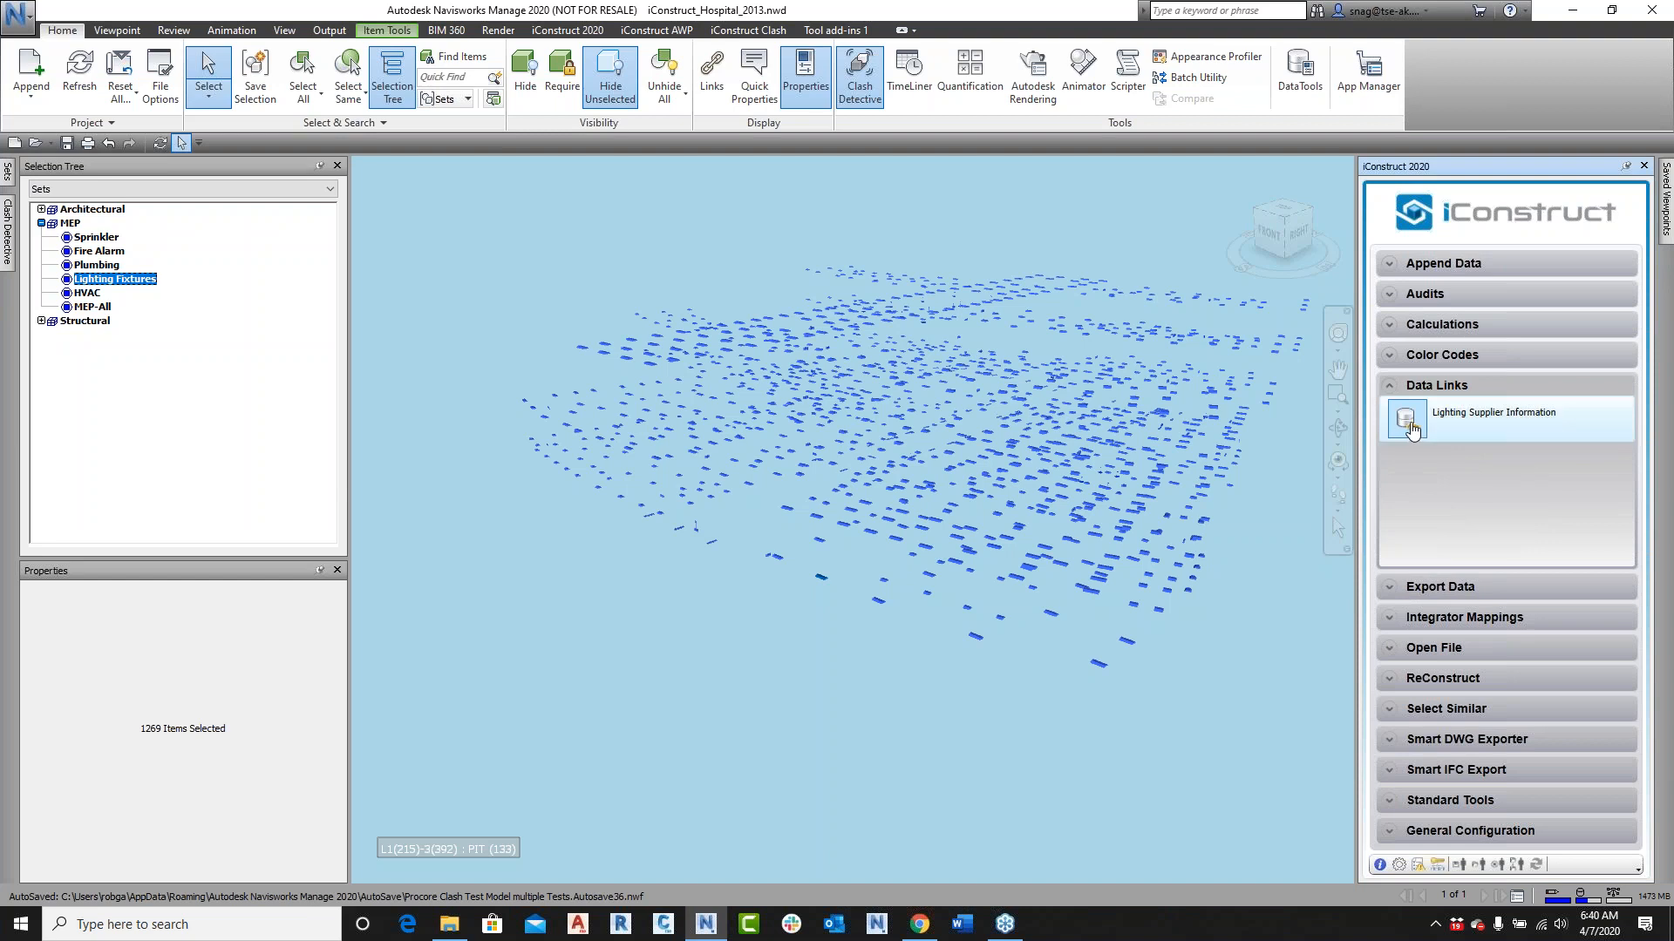
left_click(1476, 424)
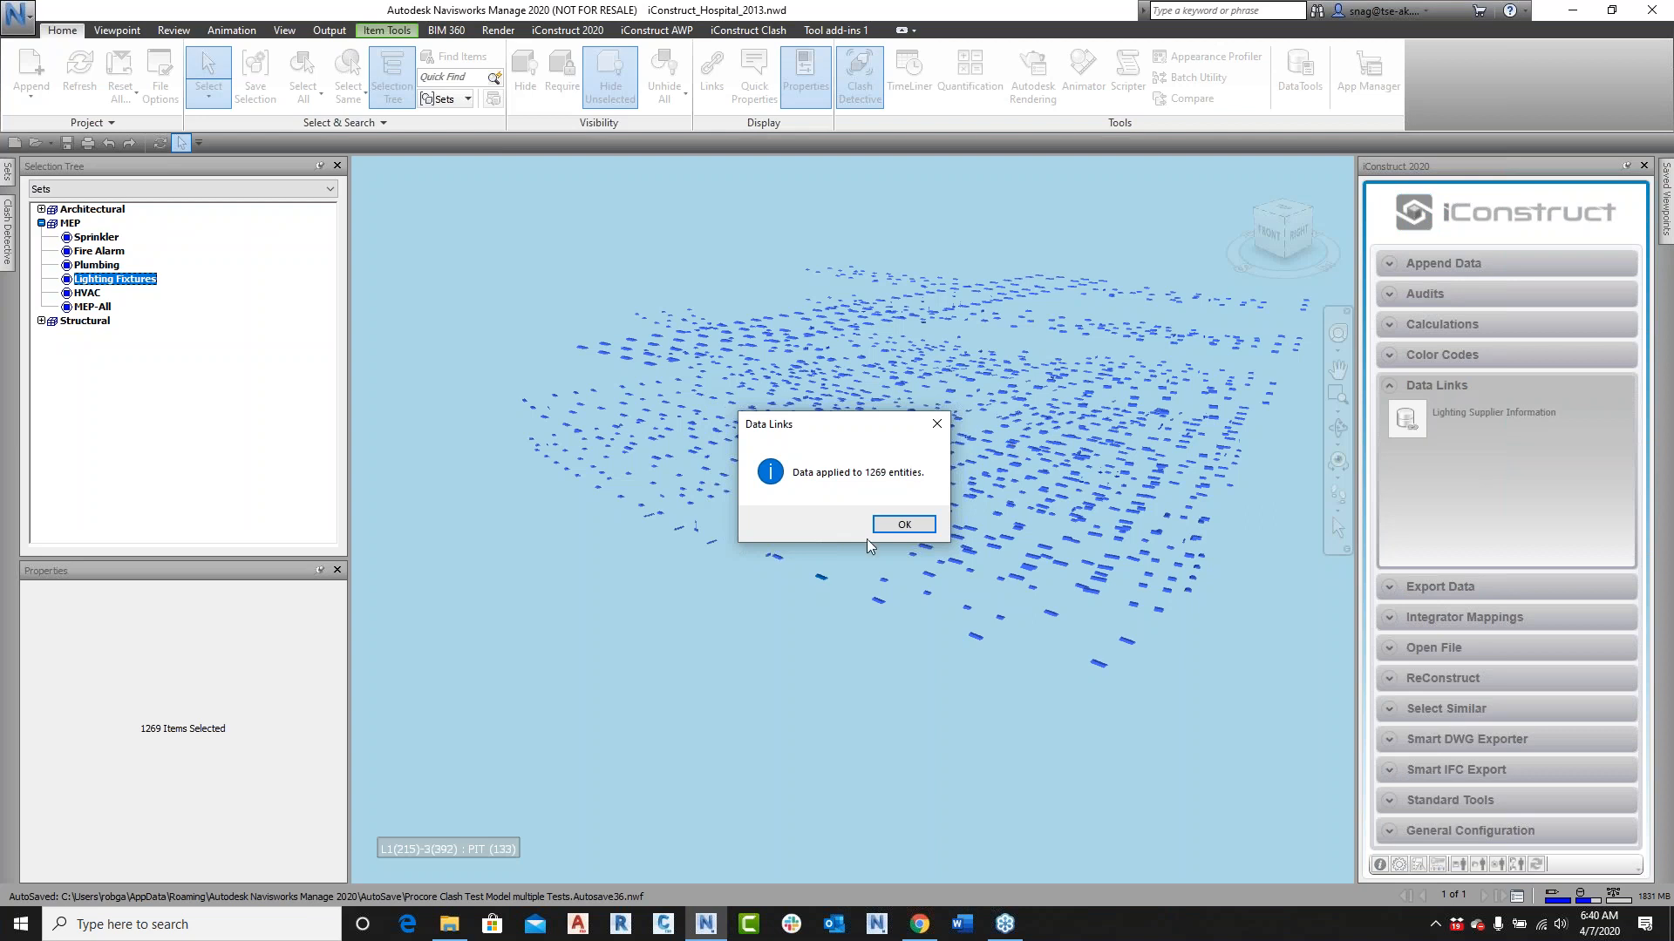
left_click(900, 524)
Step: Compare the linked supplier and cost properties of the installed fixture and the neighbouring 600x1200 - 277 fixture
left_click(820, 577)
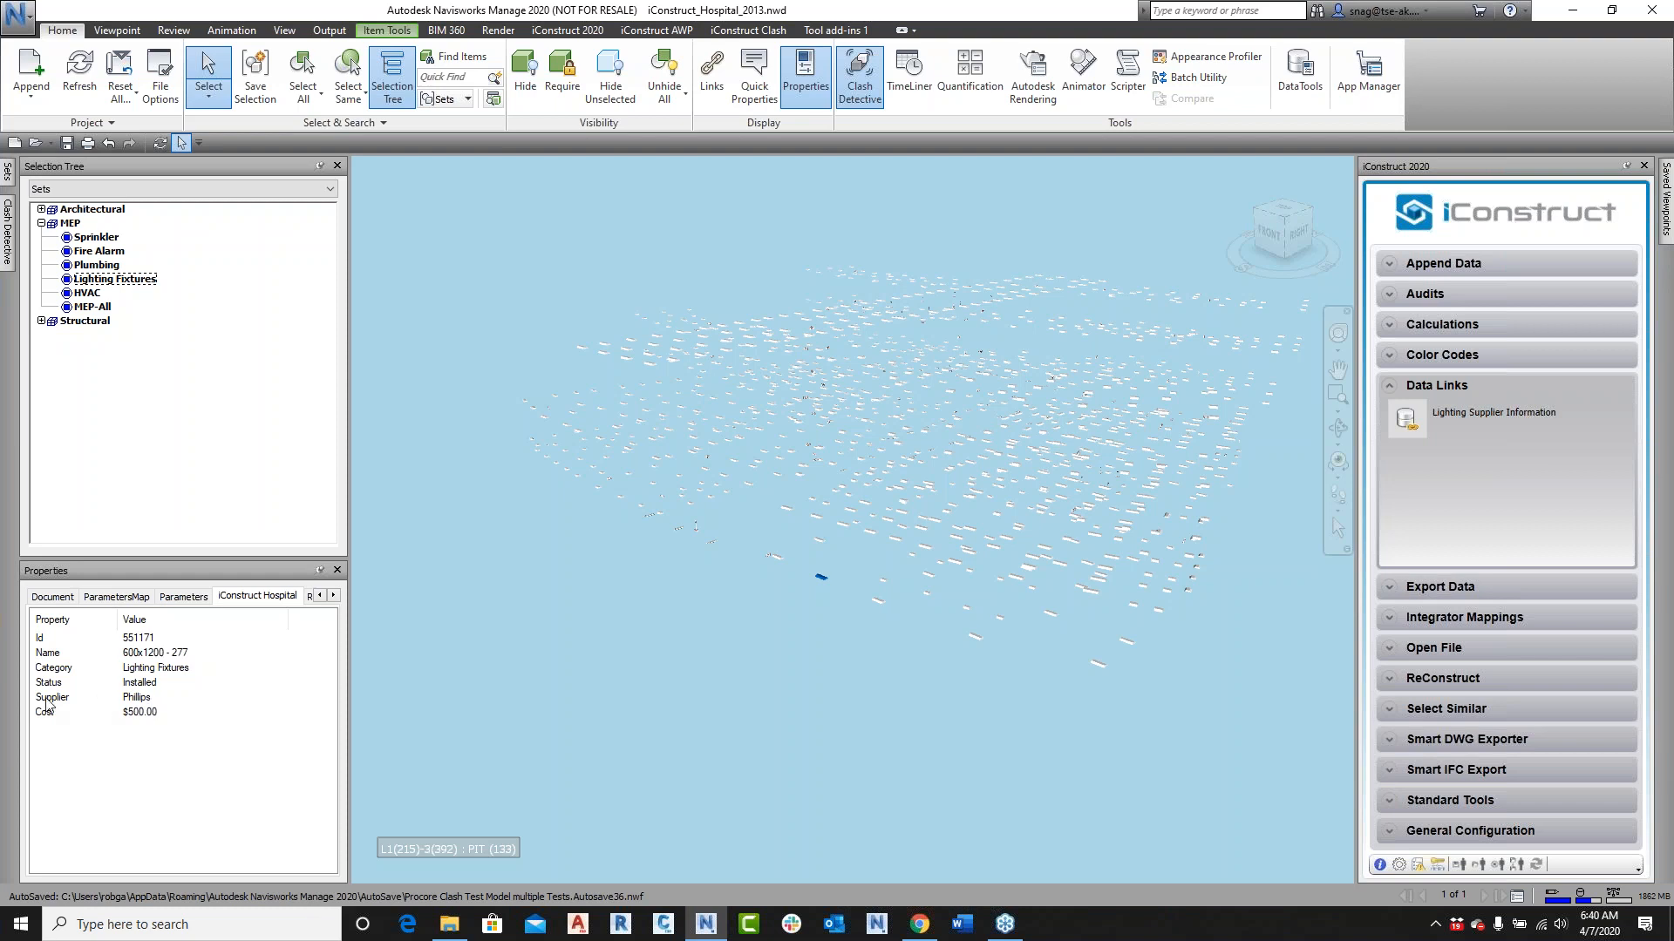
left_click(877, 601)
left_click(821, 578)
left_click(877, 601)
Step: View the Lighting Specifications PDF of the selected 600x1200 - 277 fixture, close it and deselect the fixture
left_click(1395, 647)
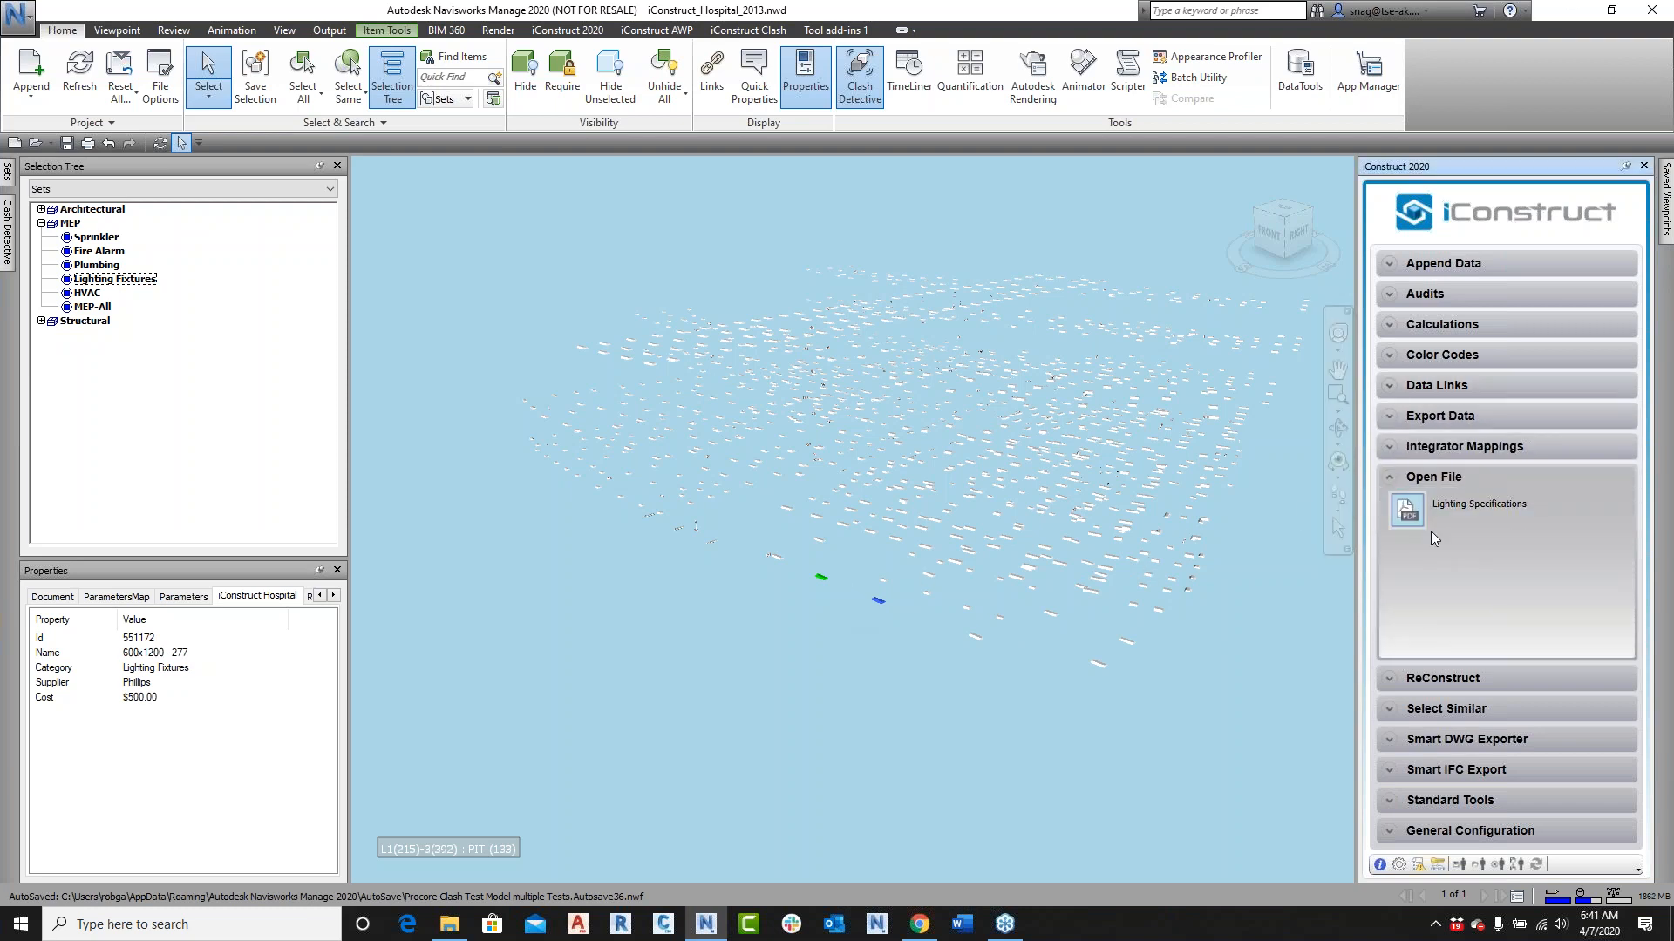
left_click(1407, 514)
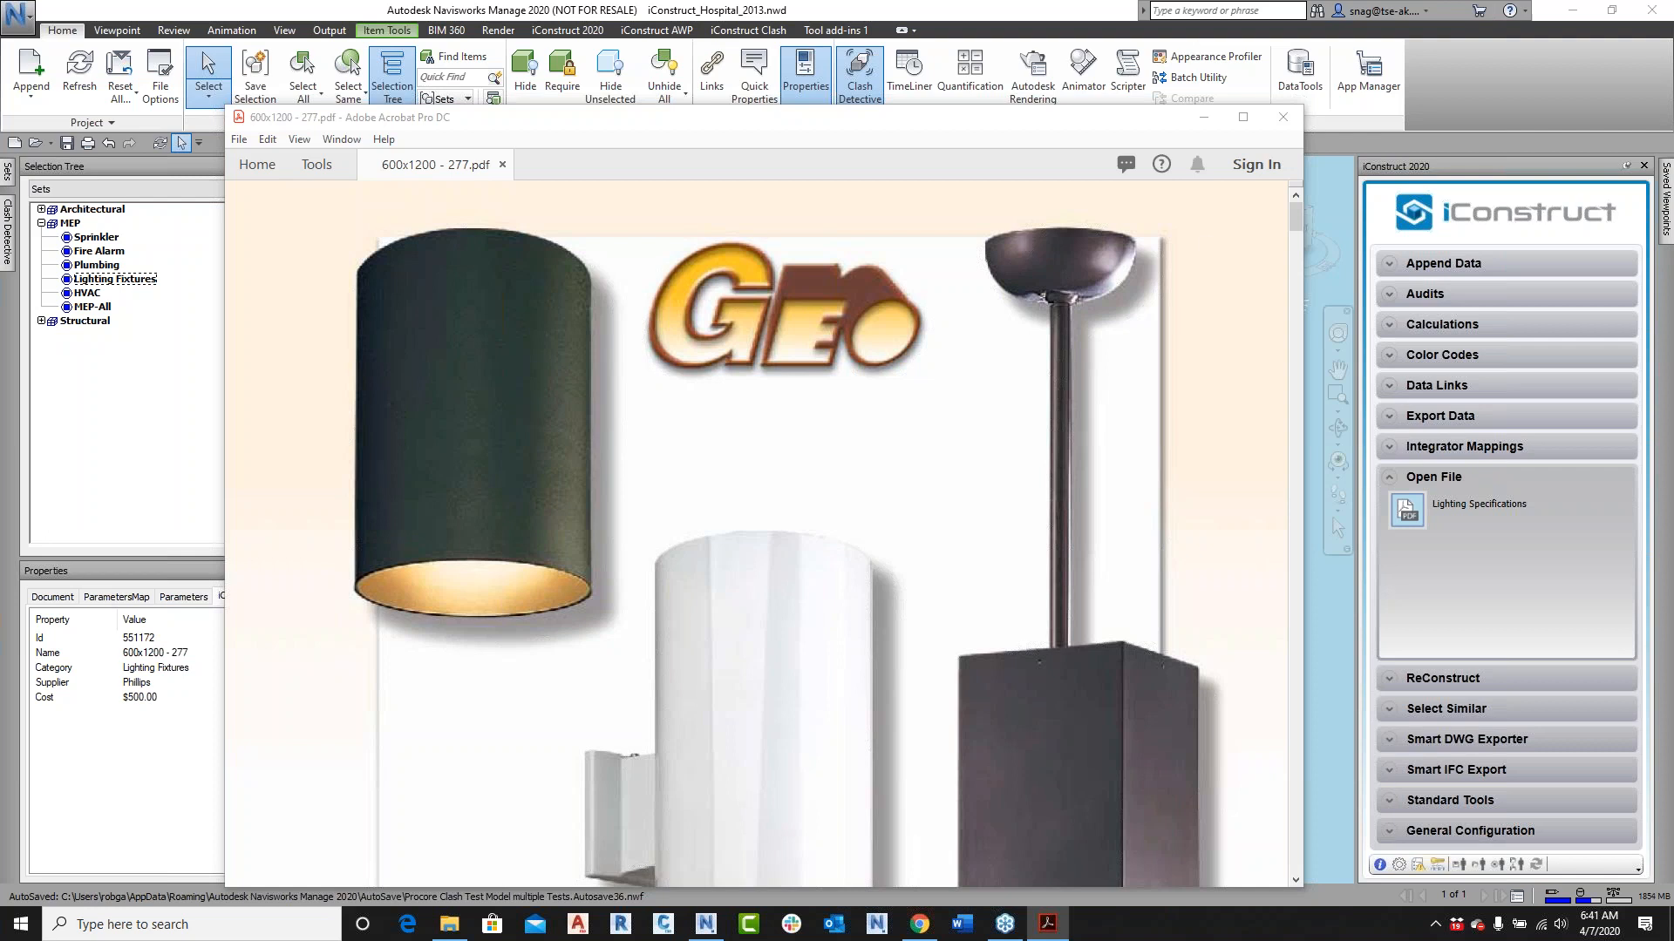
left_click(1284, 117)
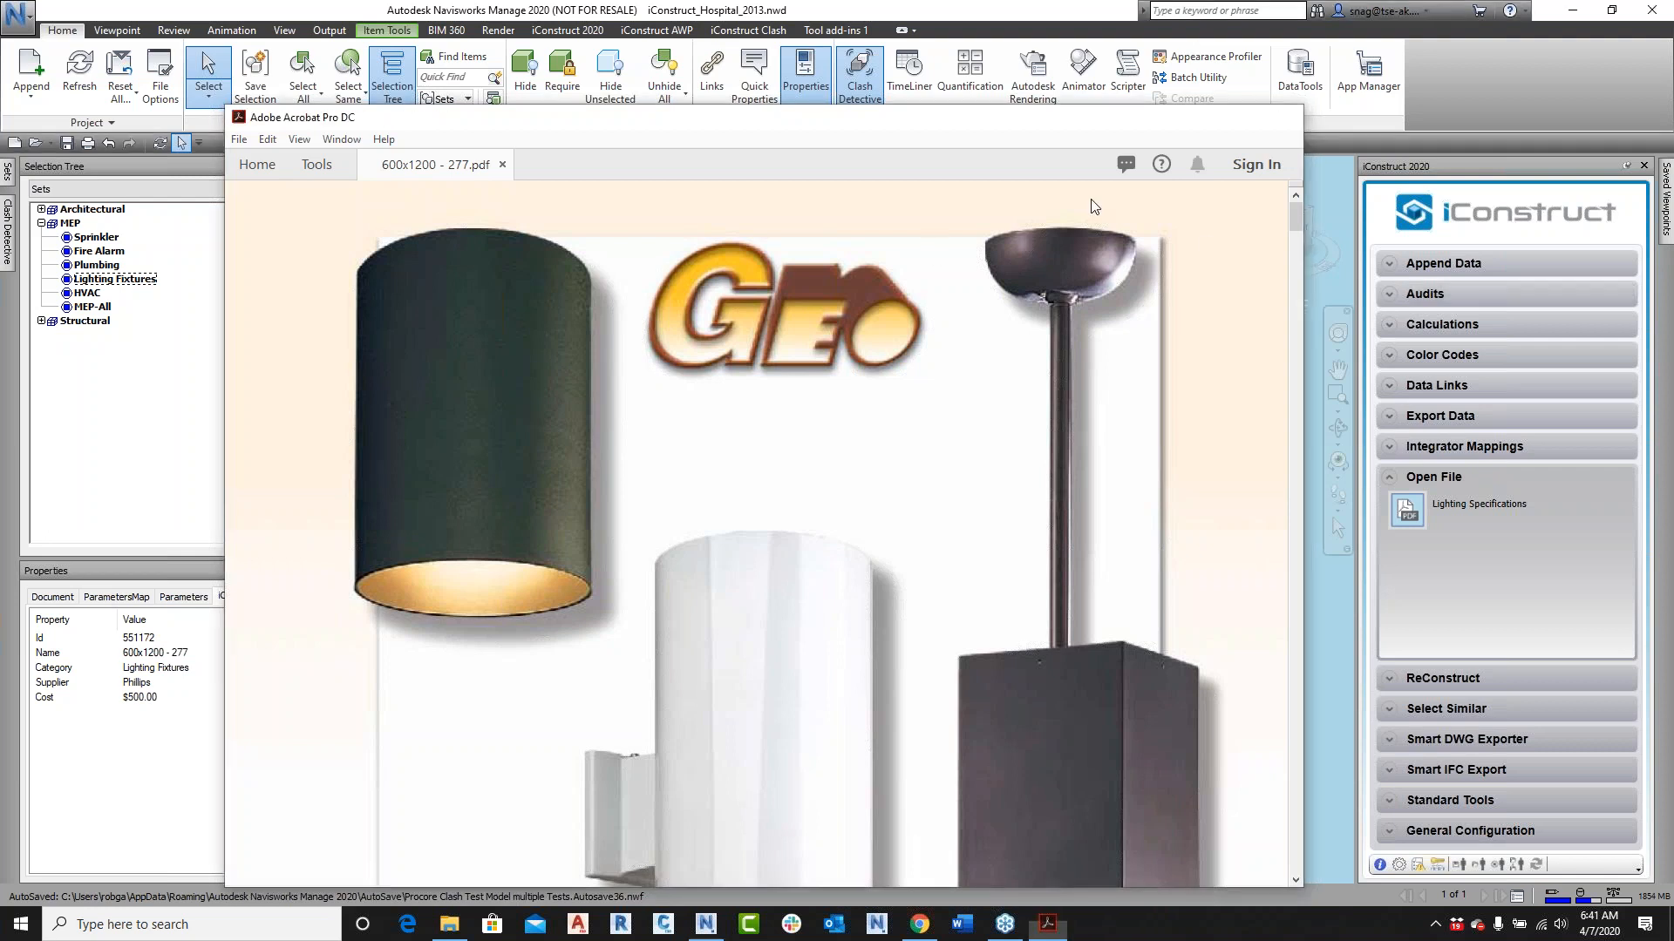
left_click(890, 620)
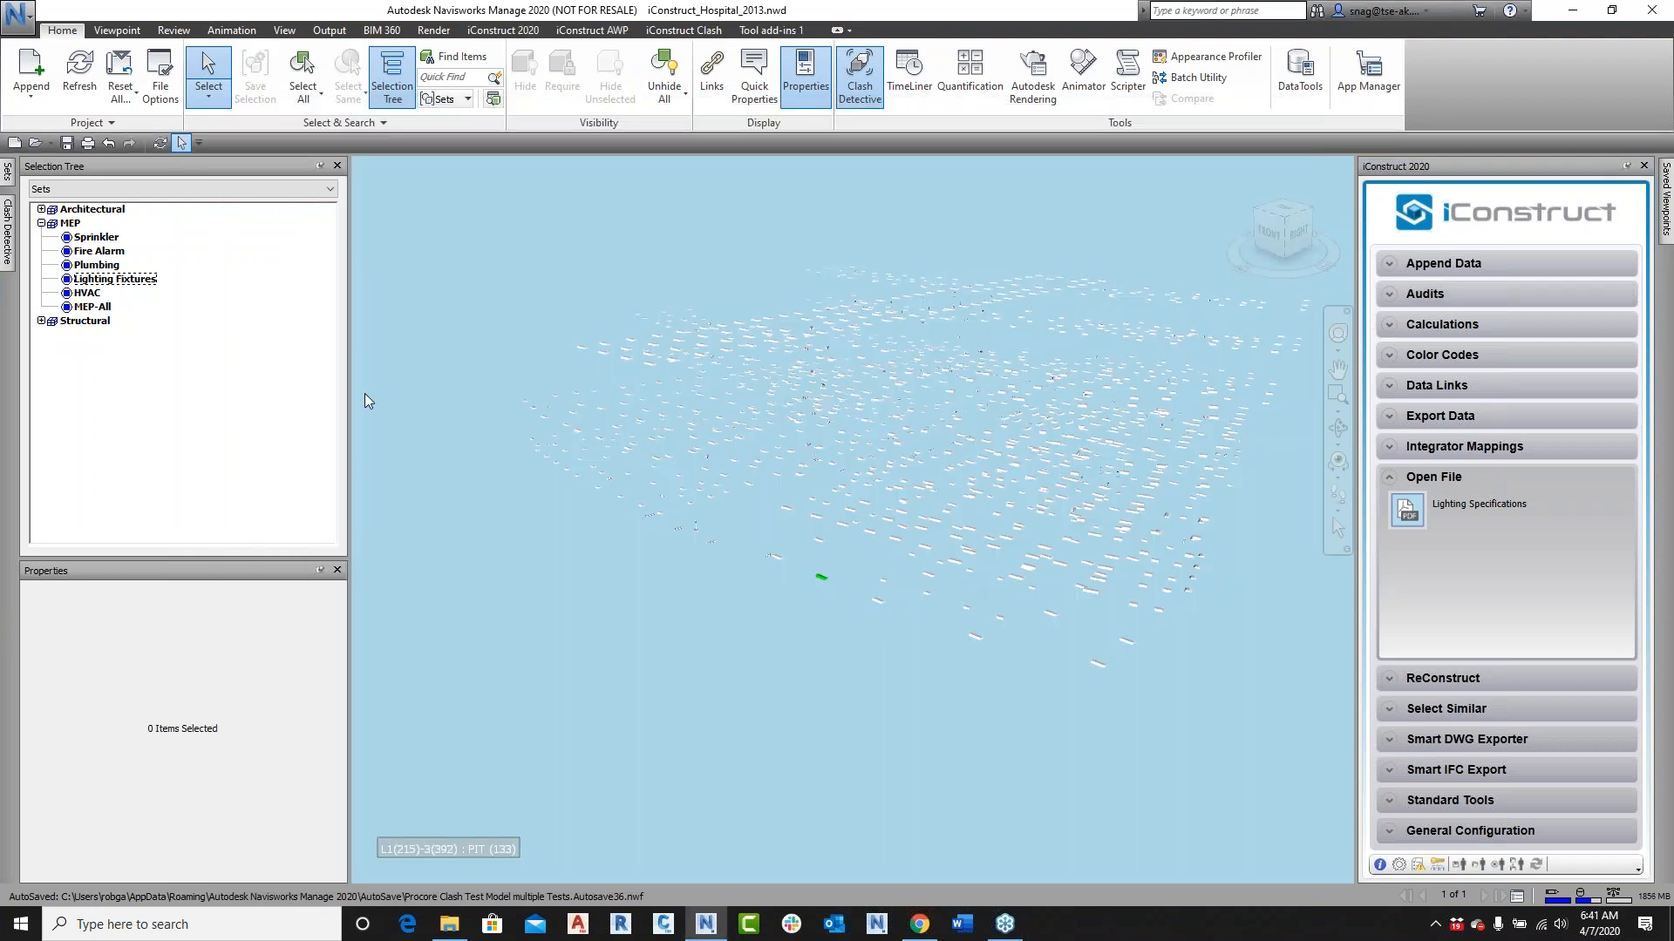
Step: Isolate the Structural Framing set by hiding everything unselected
left_click(41, 320)
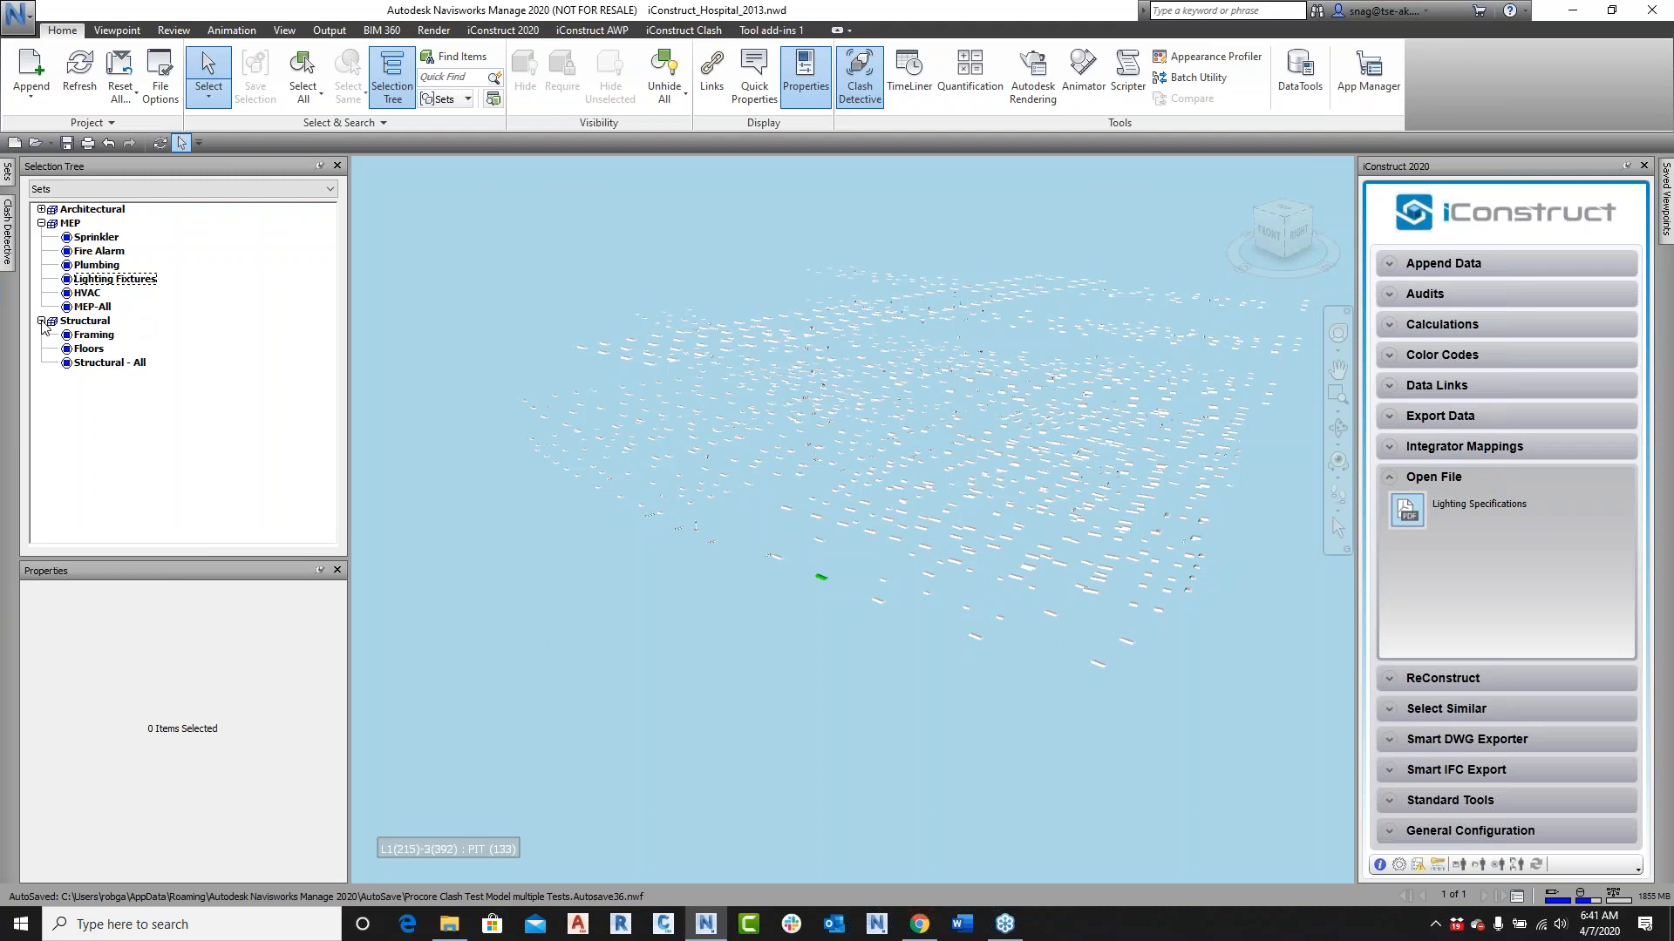
left_click(92, 336)
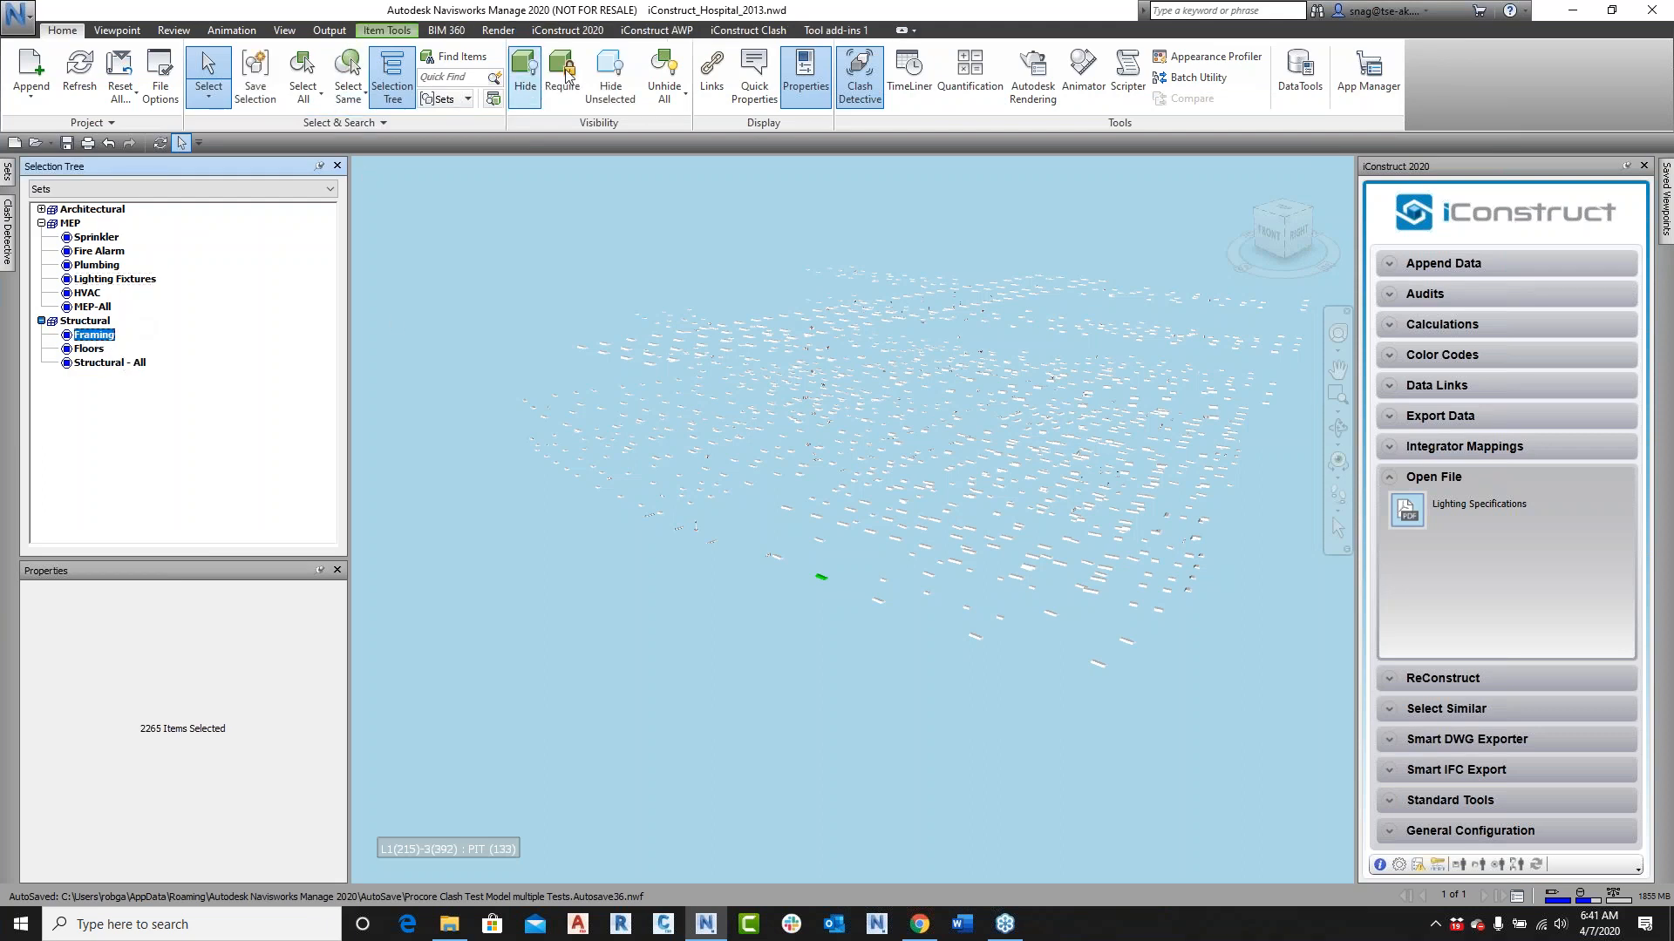
left_click(610, 78)
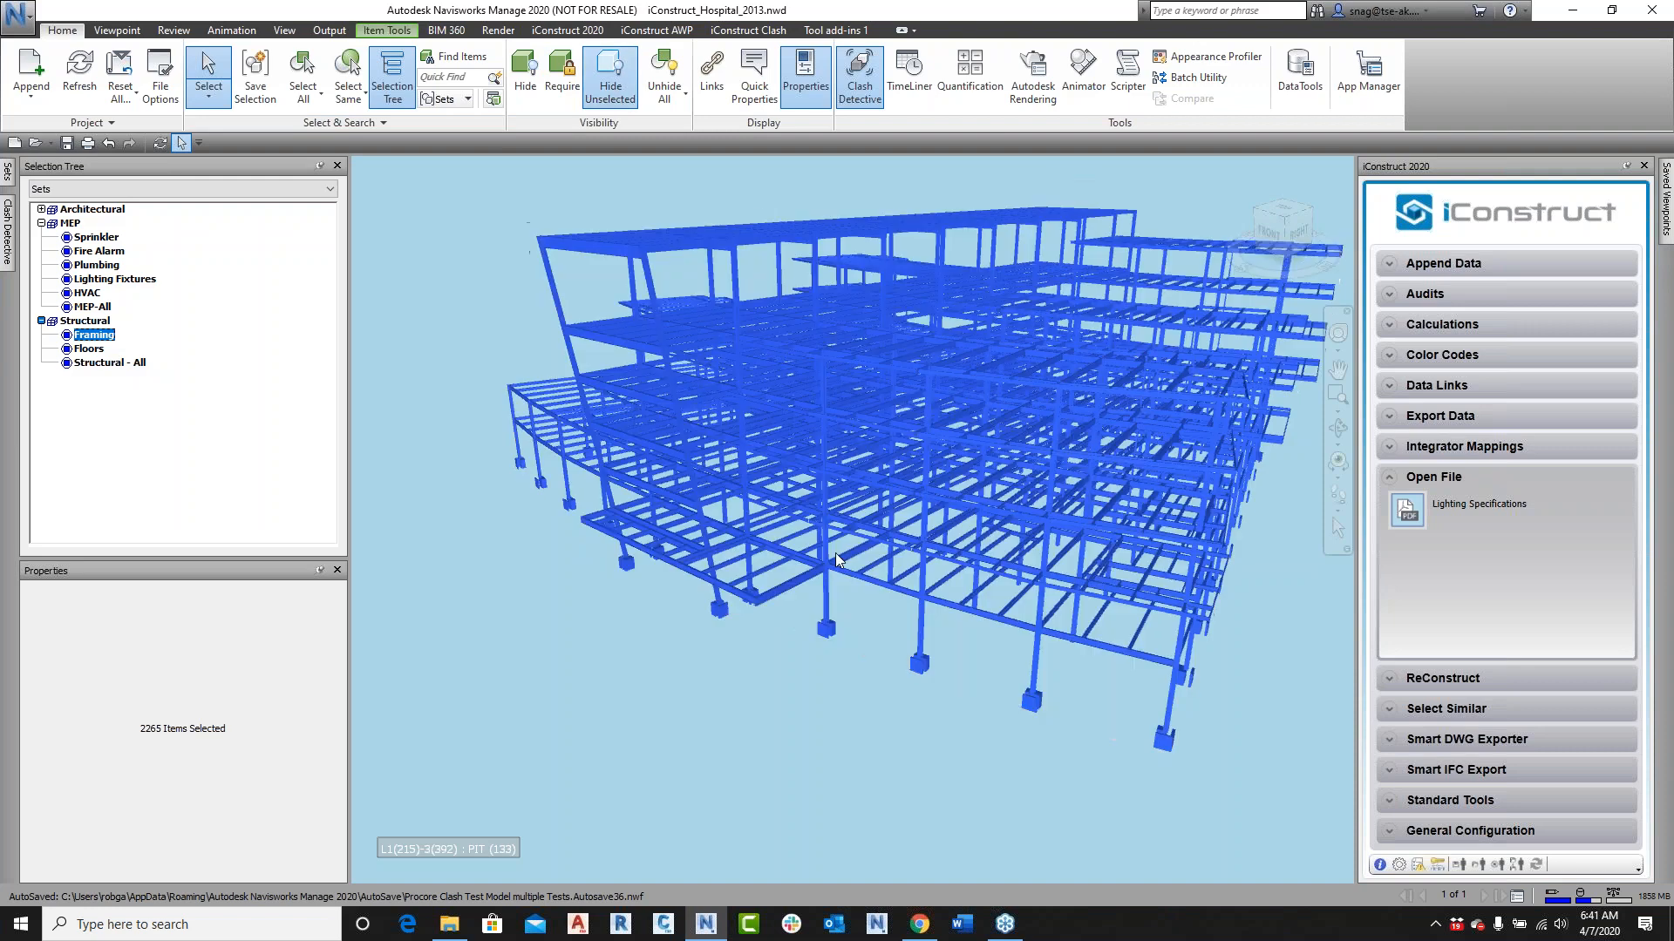
scroll(839, 551, "down", 5)
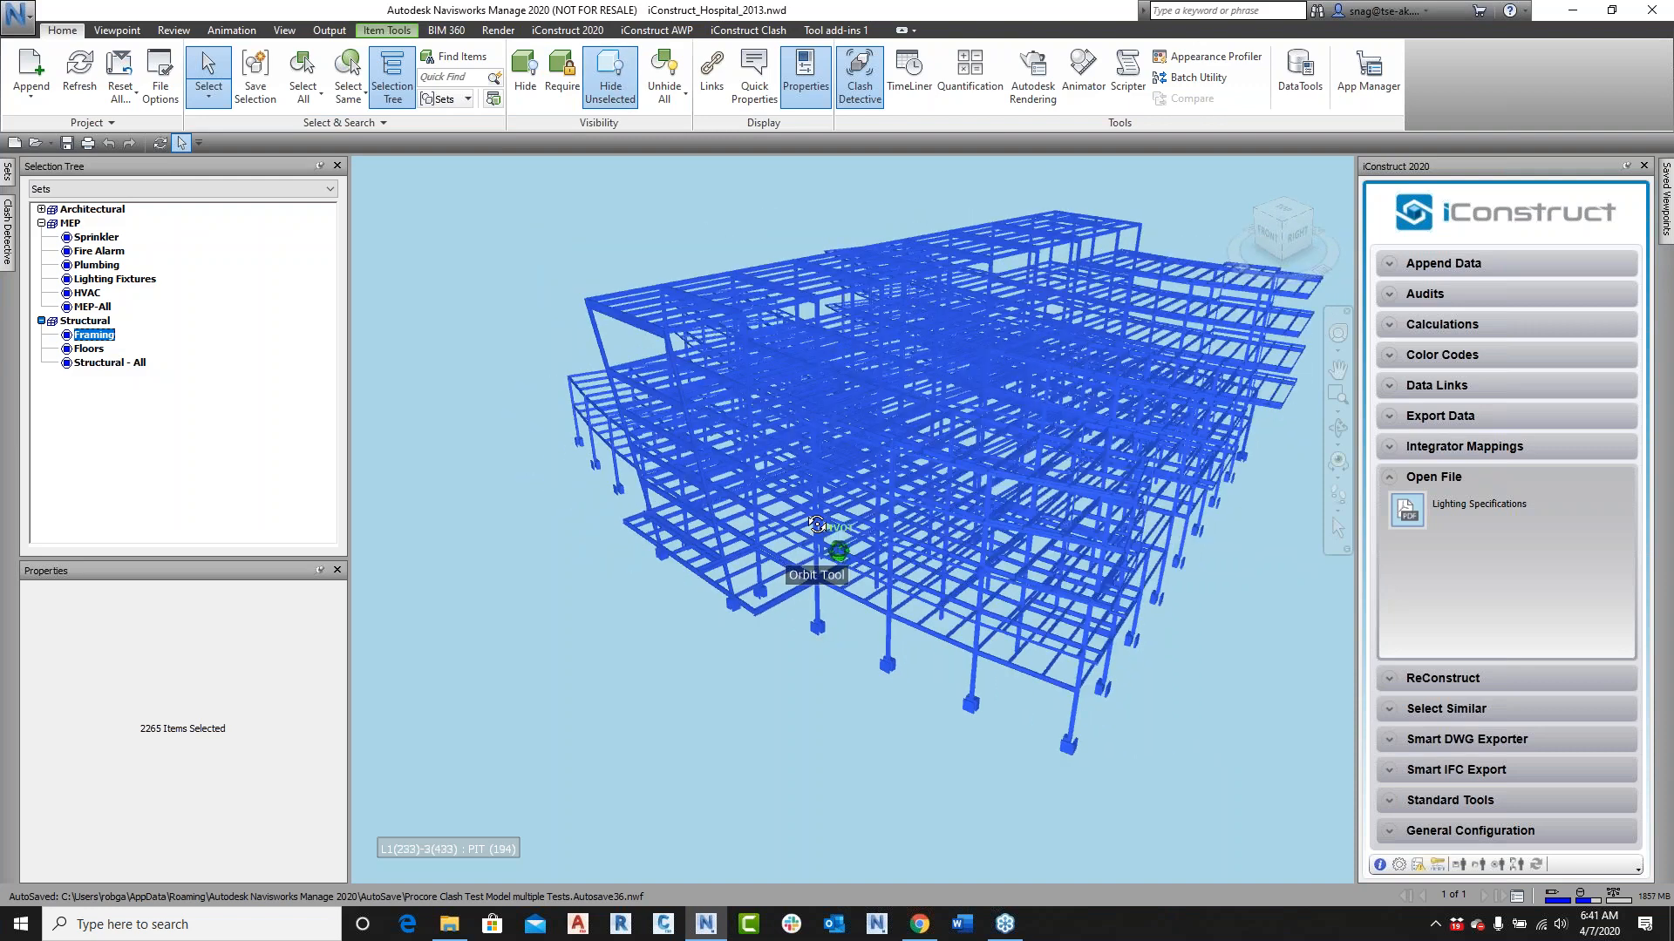
middle_click_drag(890, 521, 995, 534, "shift")
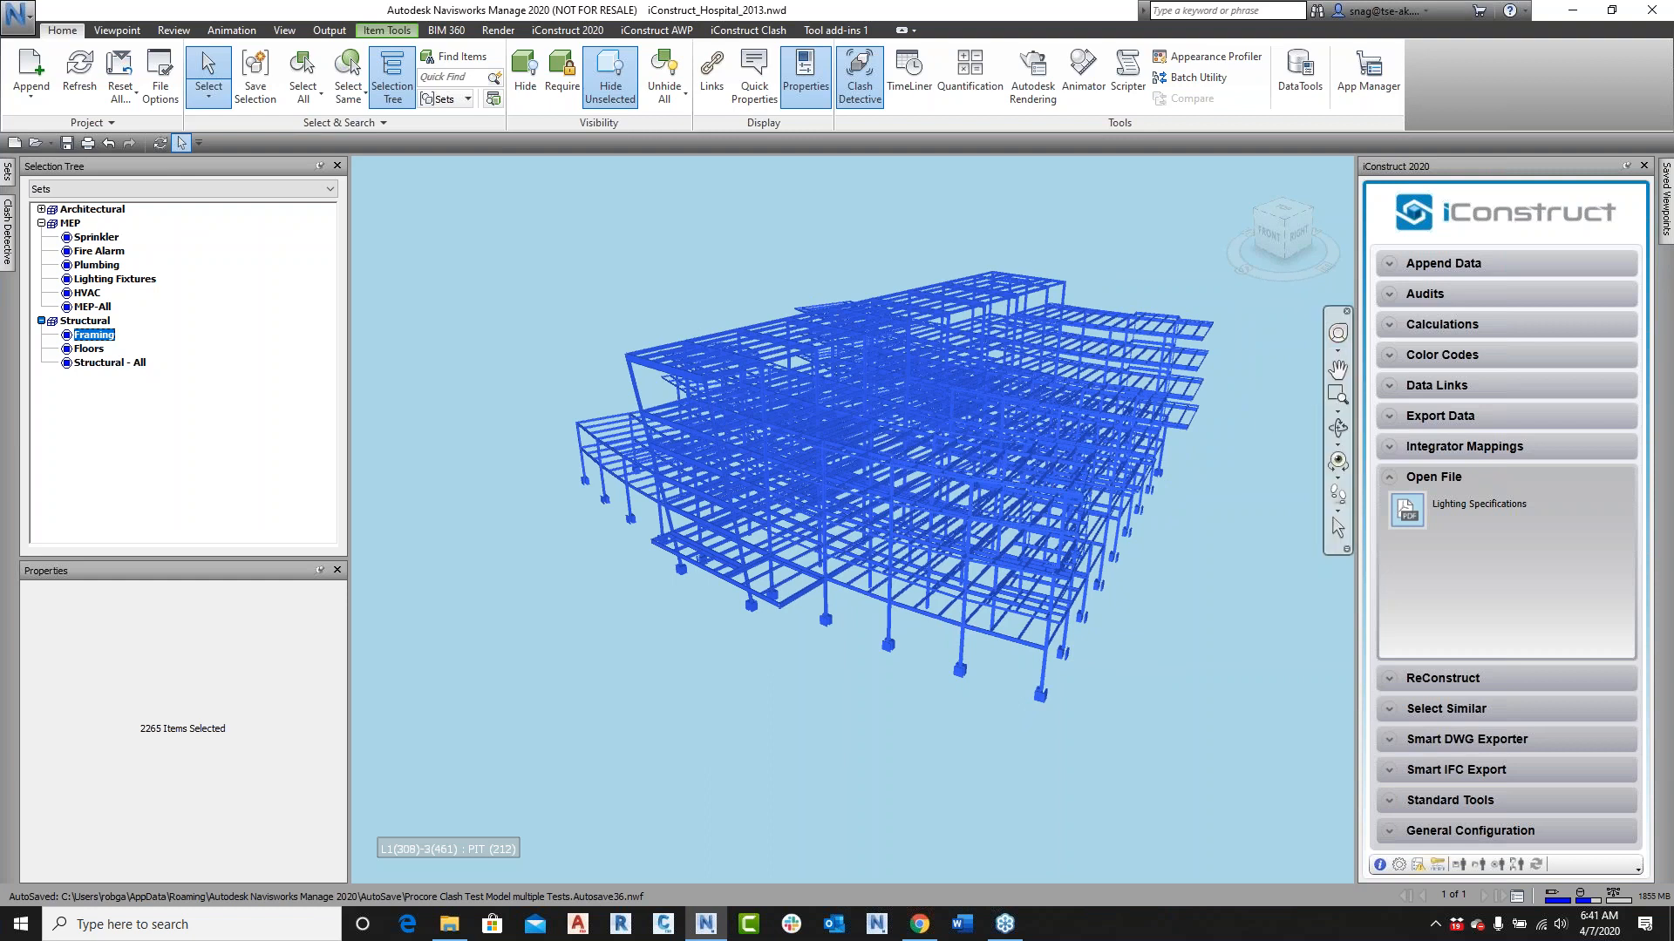
Step: Color the framing with the Steel Fabrication Tracking color code, move its legend clear of the model to read it, and close it
left_click(1429, 355)
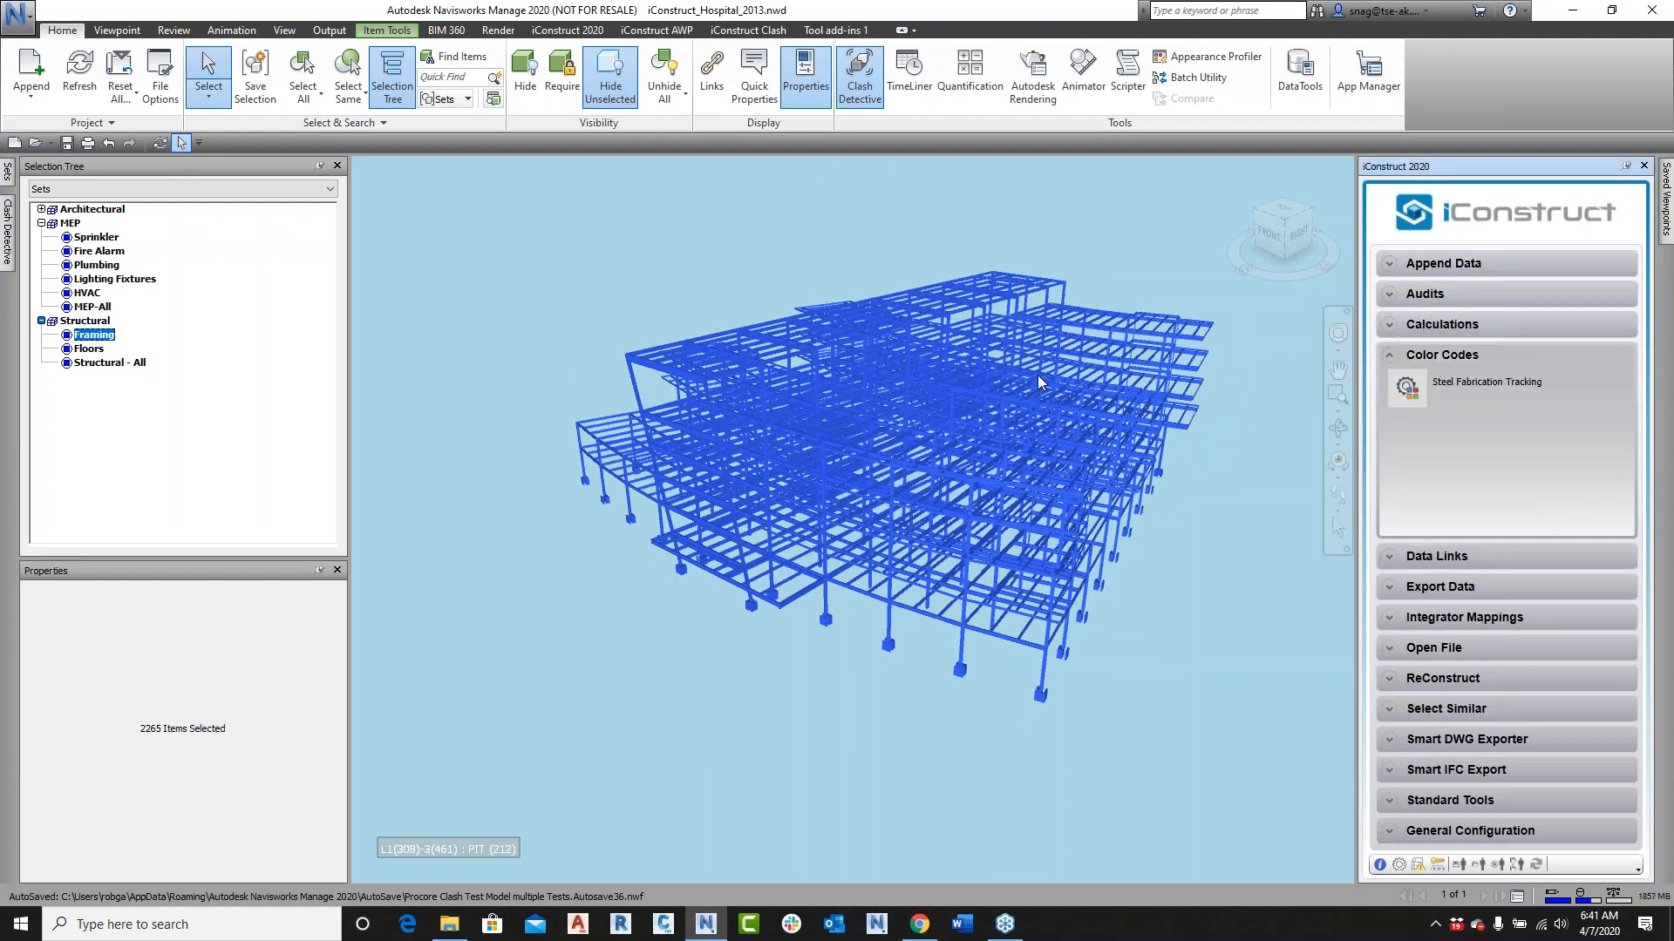
left_click(1406, 391)
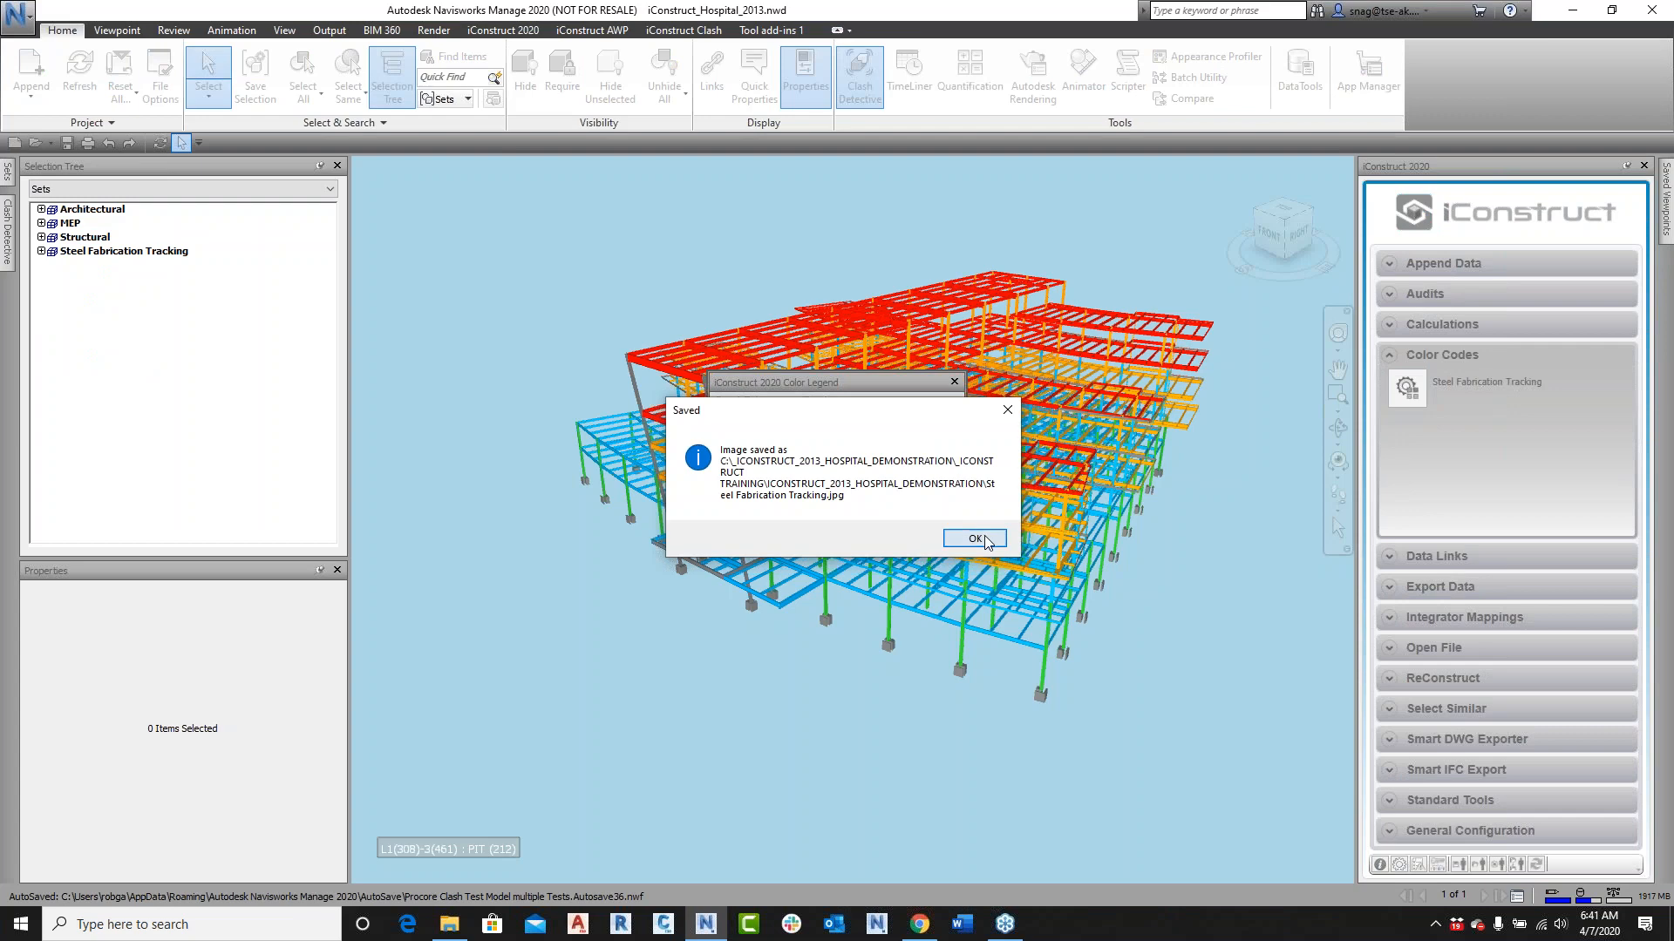
left_click(974, 537)
left_click_drag(815, 382, 524, 172)
left_click(775, 248)
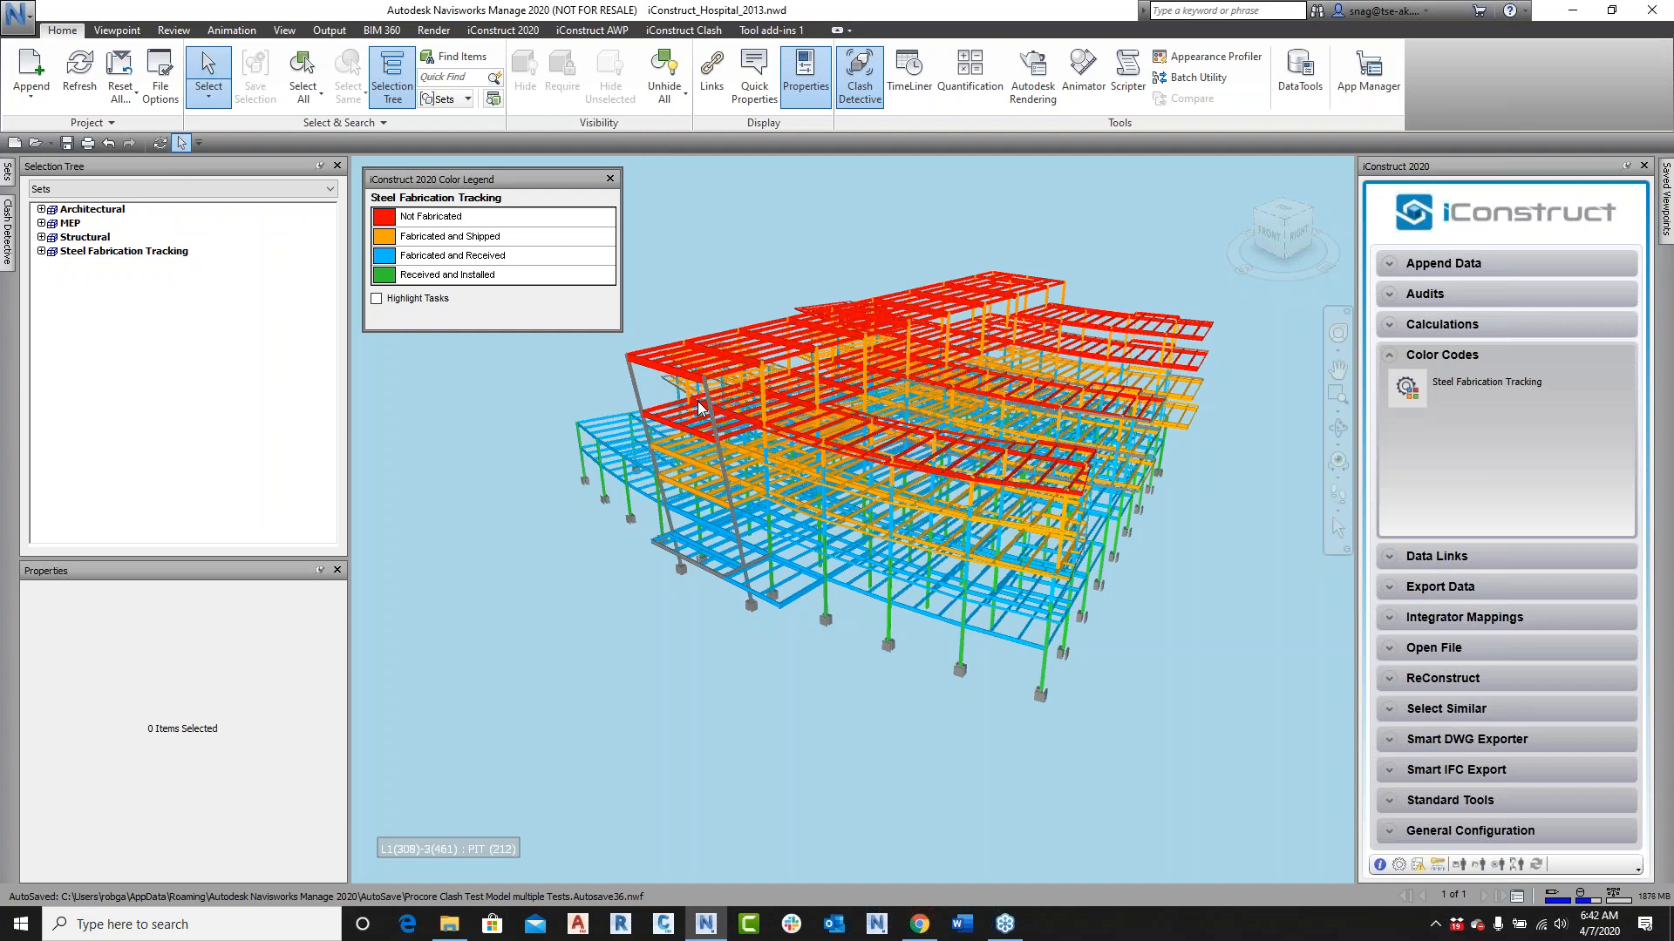
left_click(610, 177)
Step: Unhide the whole model, isolate the MEP HVAC set by hiding everything unselected, and deselect it
left_click(41, 223)
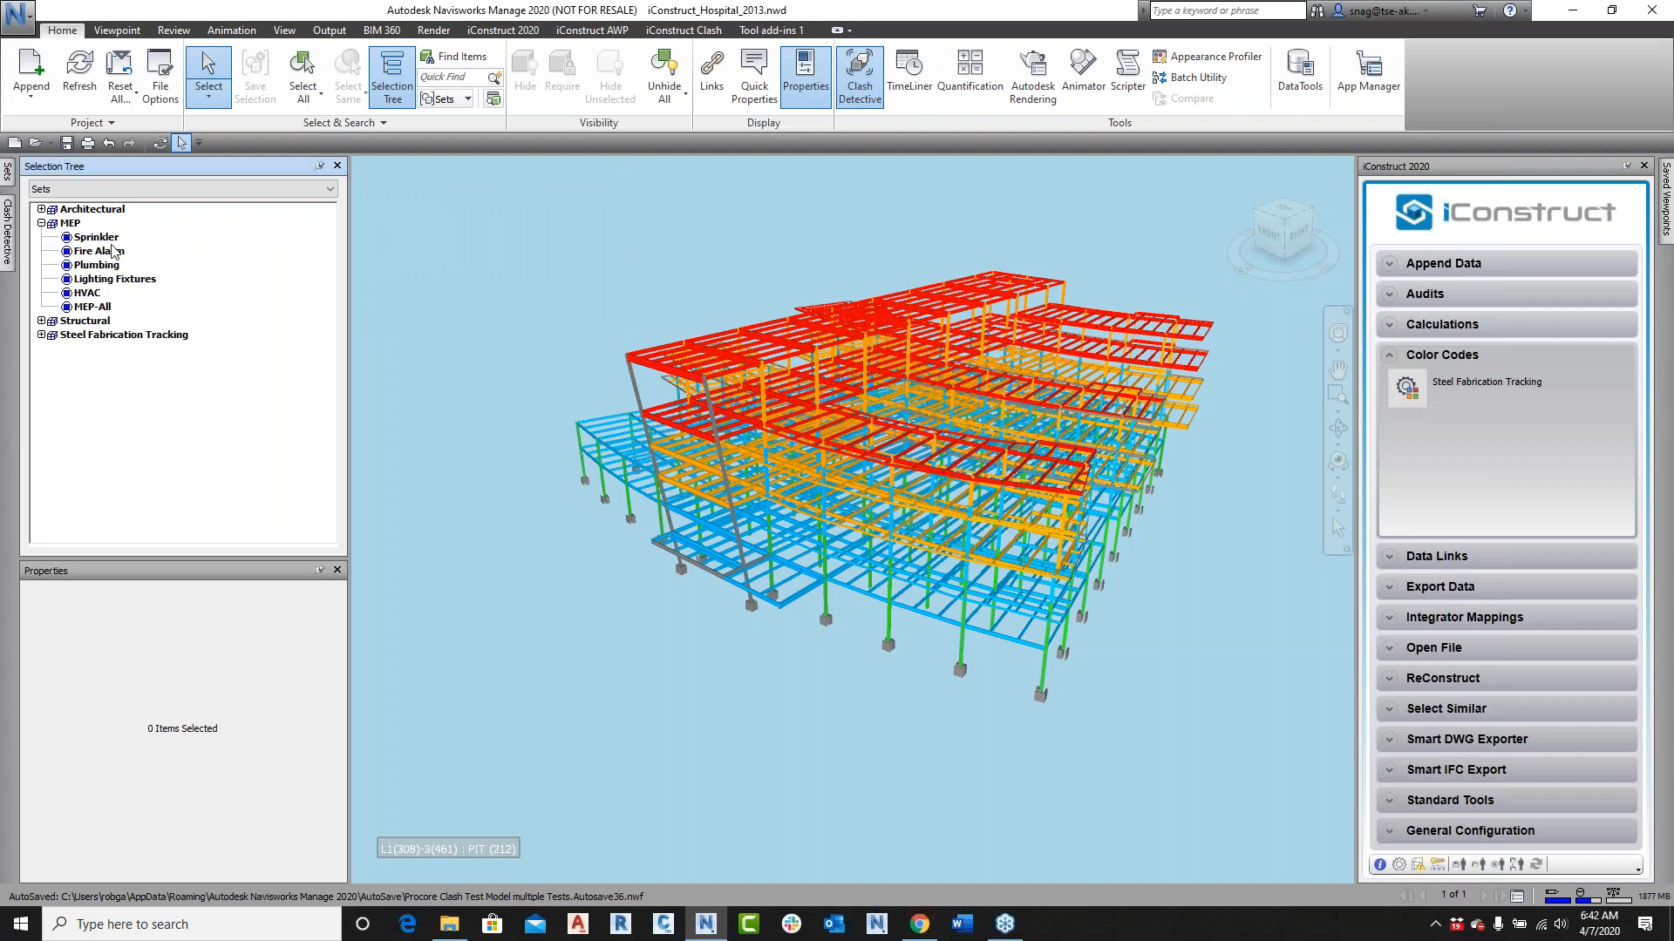
left_click(88, 293)
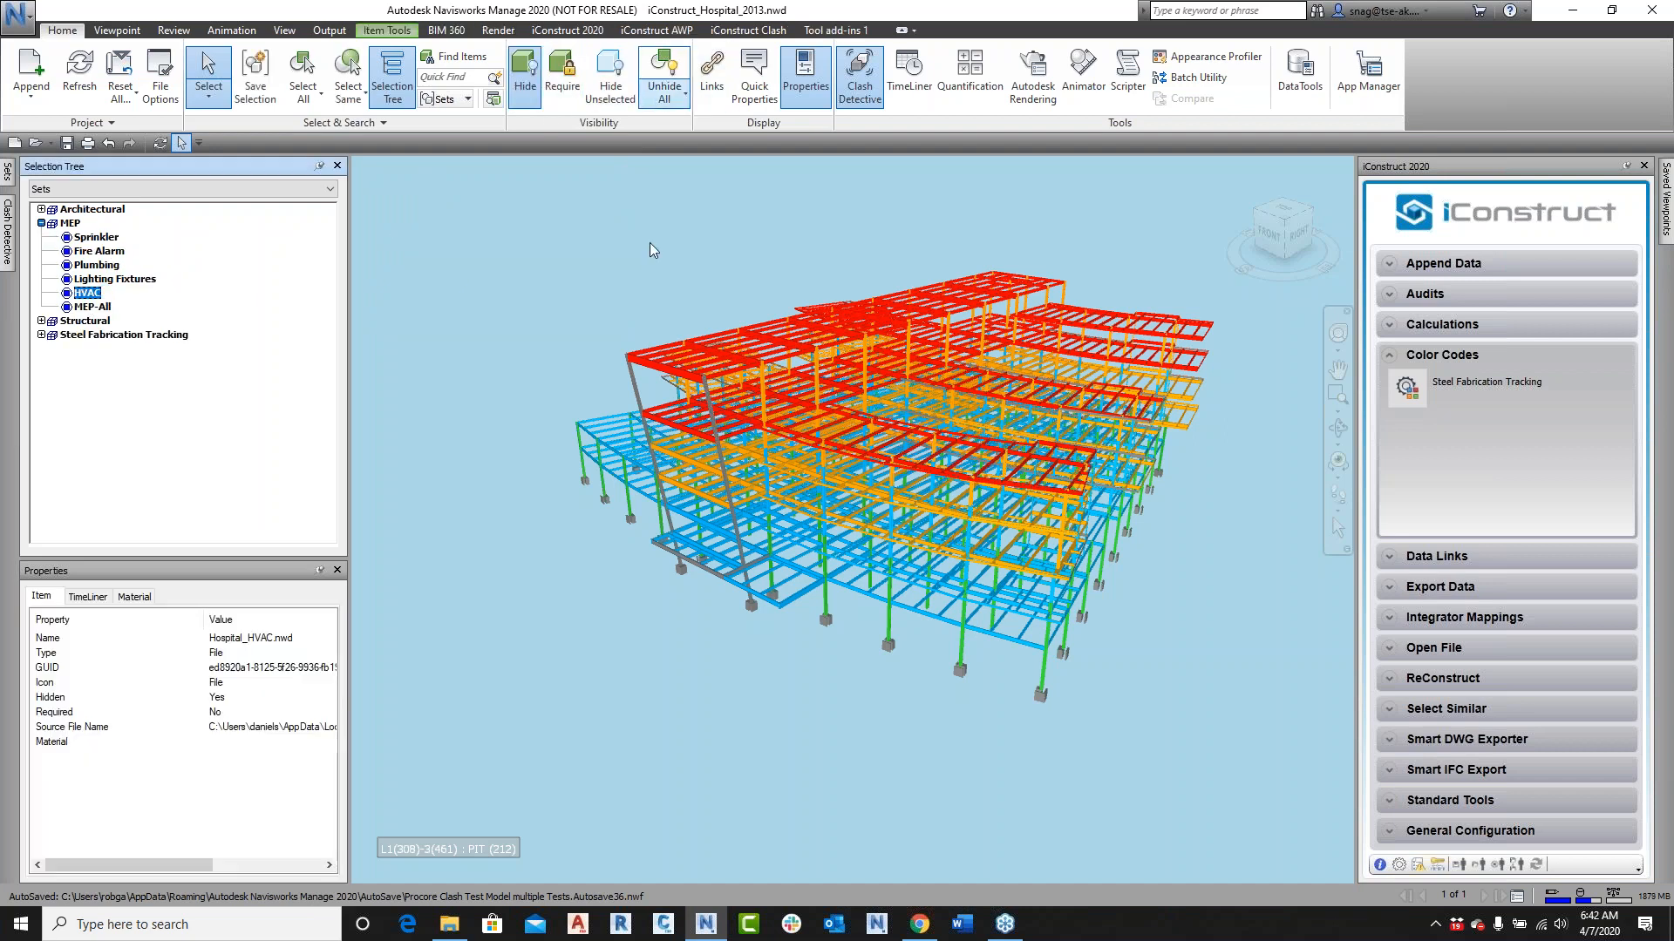
left_click(665, 77)
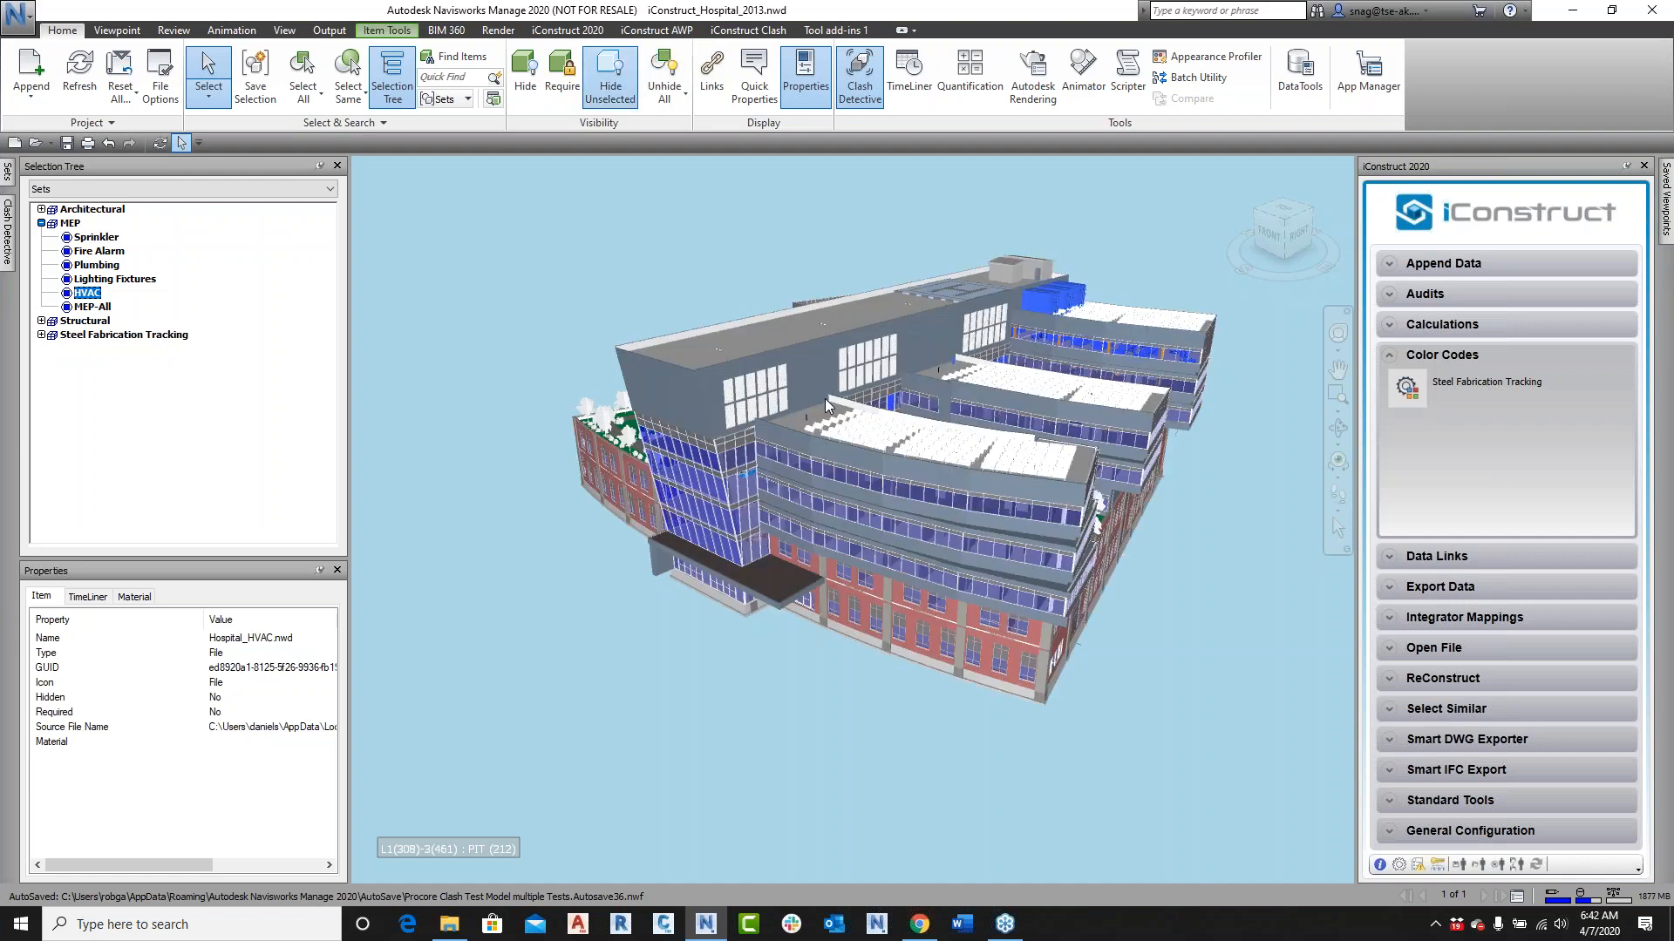
left_click(610, 81)
scroll(998, 599, "down", 1)
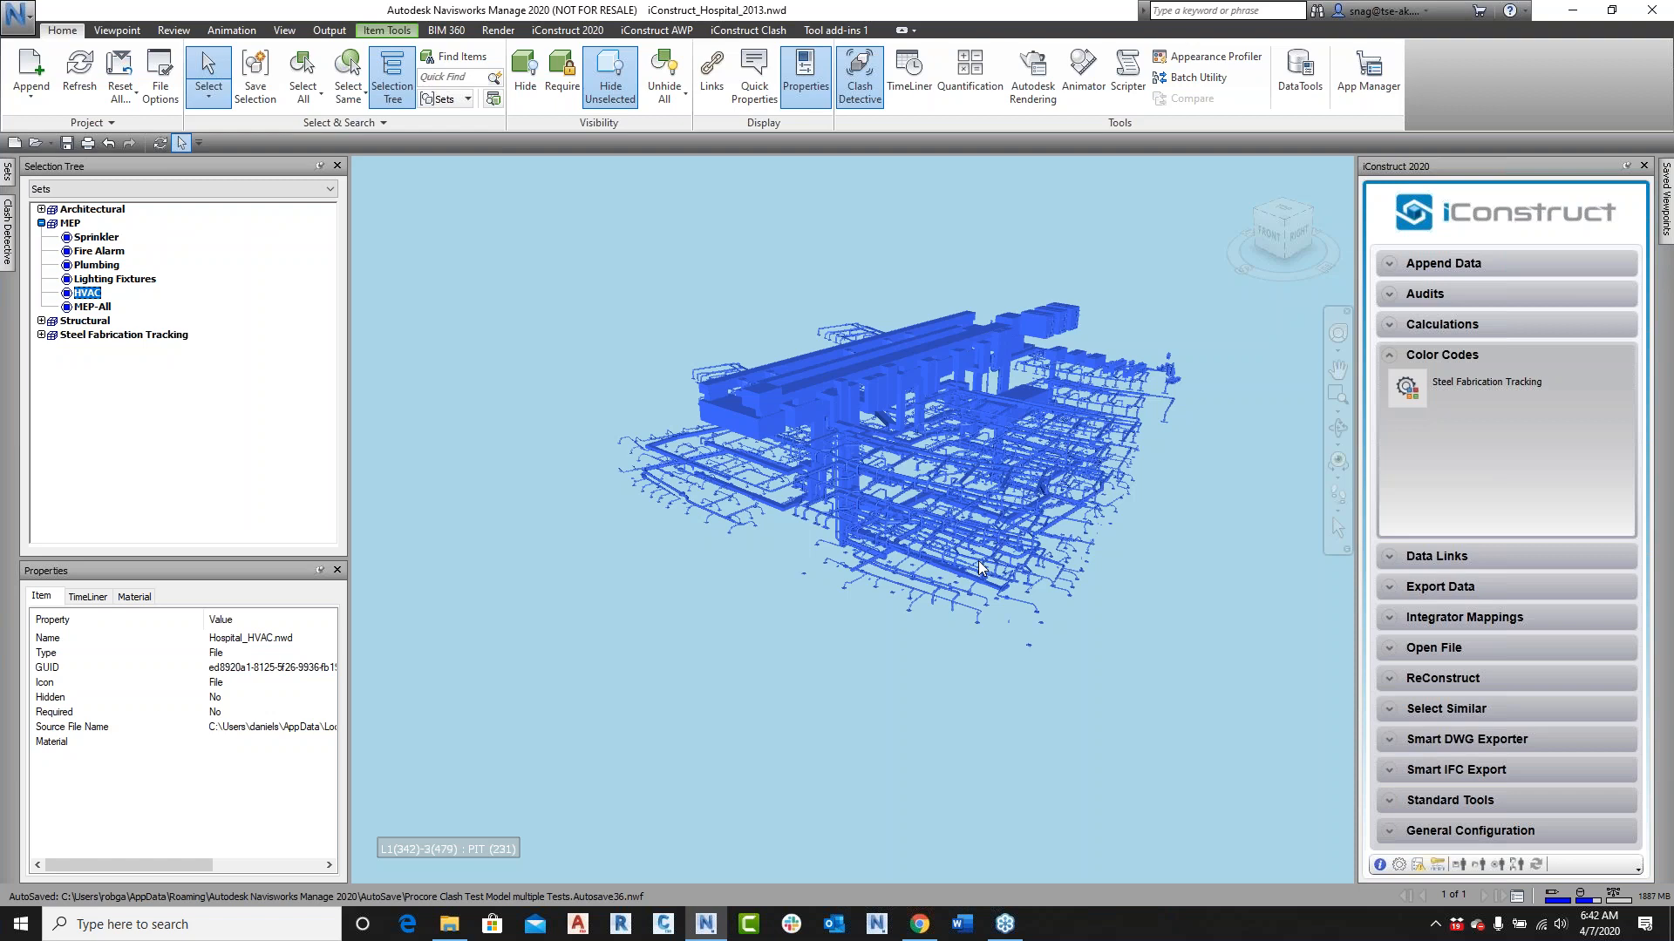
left_click(1080, 584)
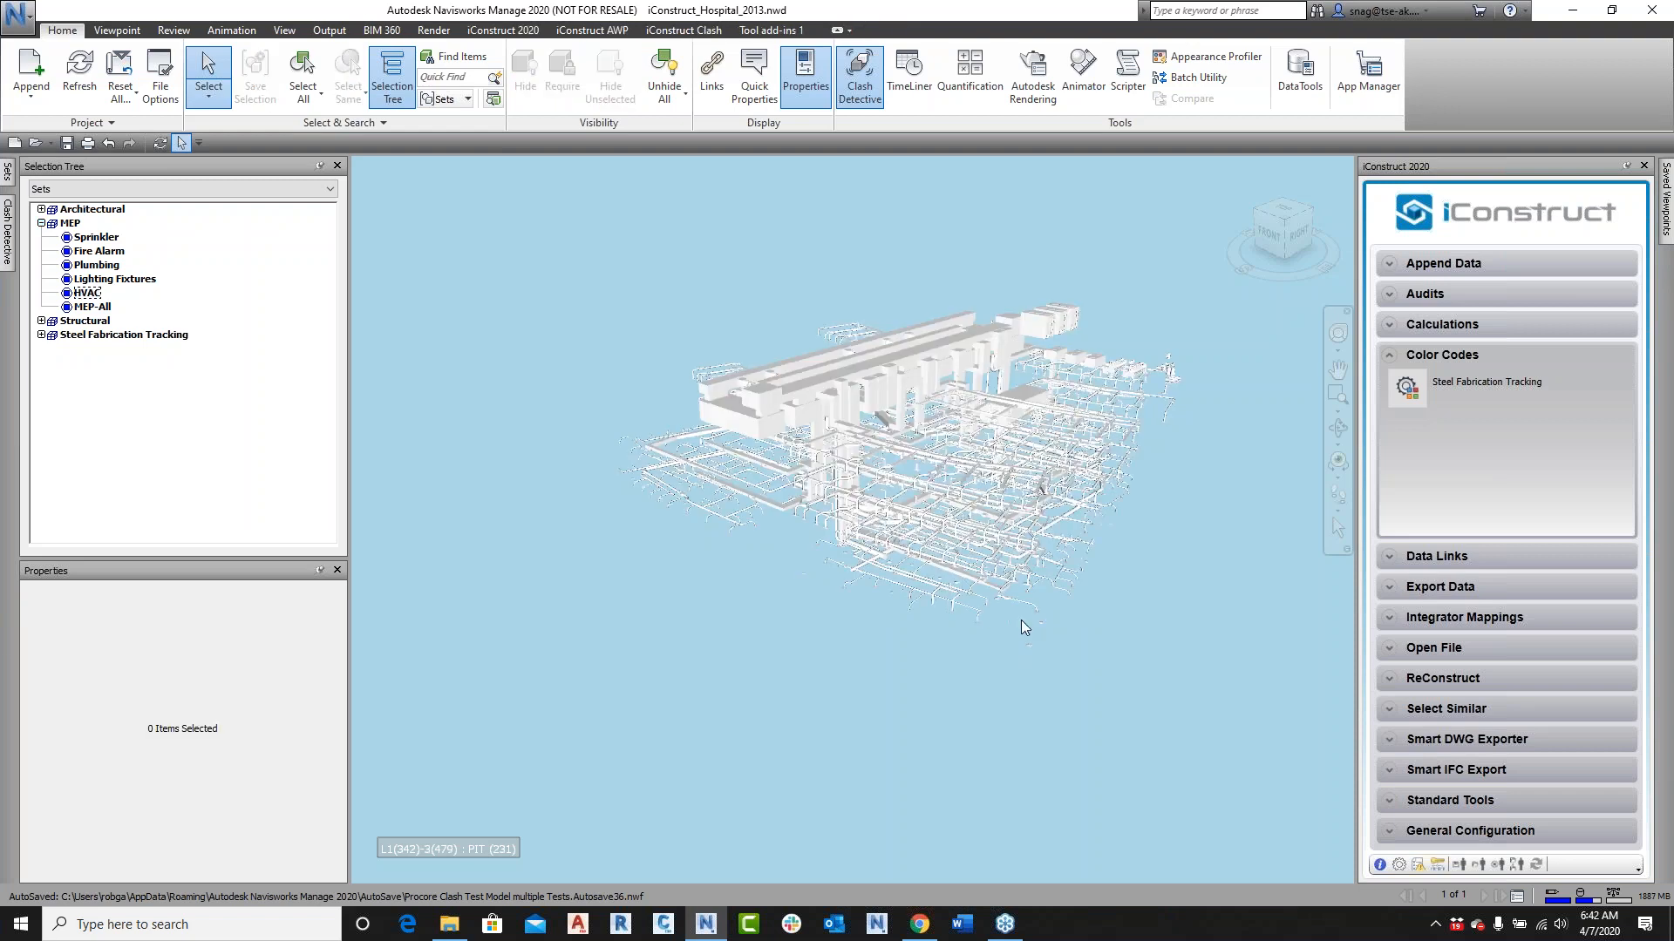
Step: Select a group of HVAC ducts in the lower part of the model and run the Isolate System Names audit on them
left_click_drag(905, 630, 1098, 538)
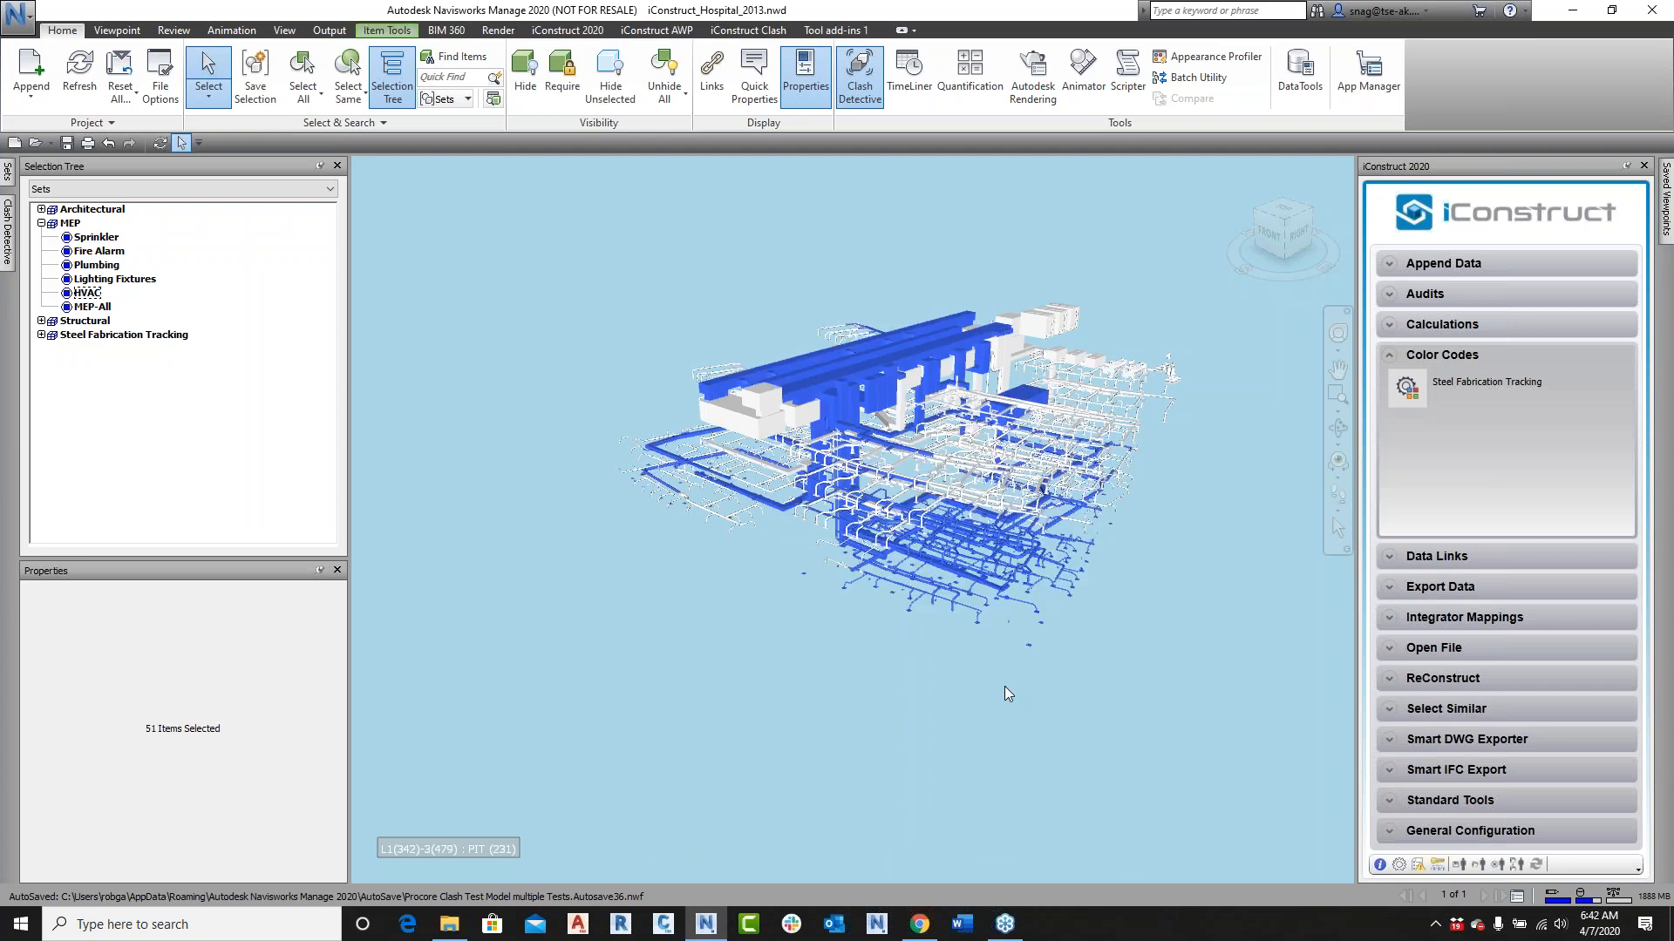
left_click(1412, 294)
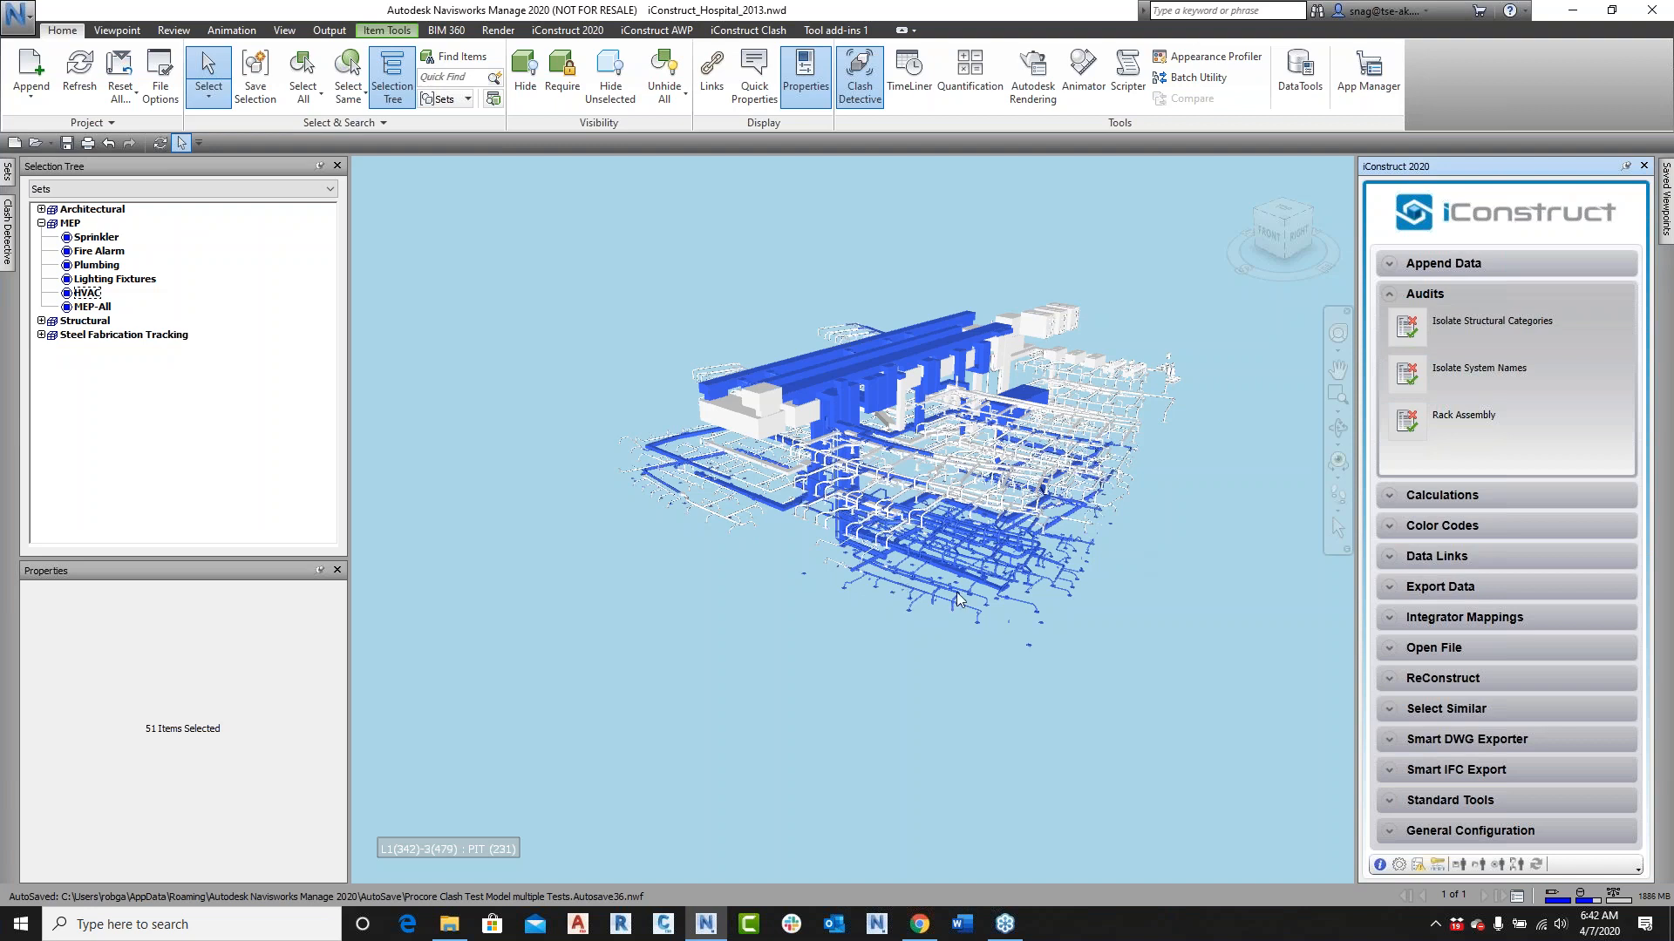
left_click(1407, 375)
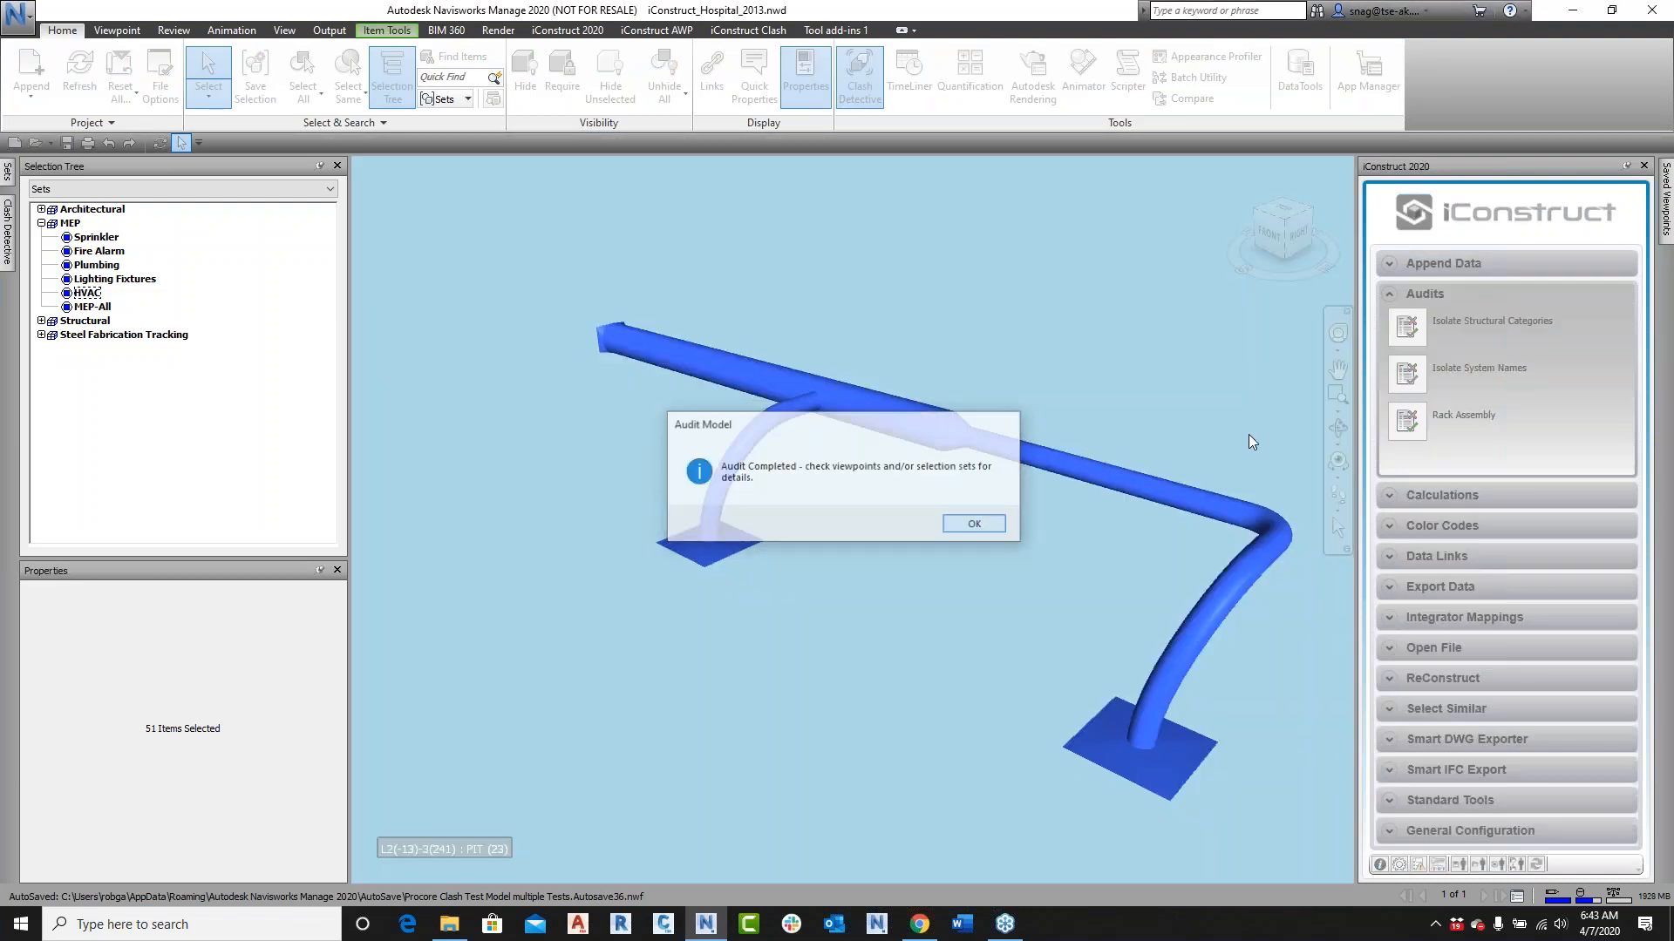
key("Return")
Step: Review the audit's saved viewpoints for Mechanical Supply Air 1, 5 and 6 in the Audit - Isolate System Names folder
mouse_move(1668, 227)
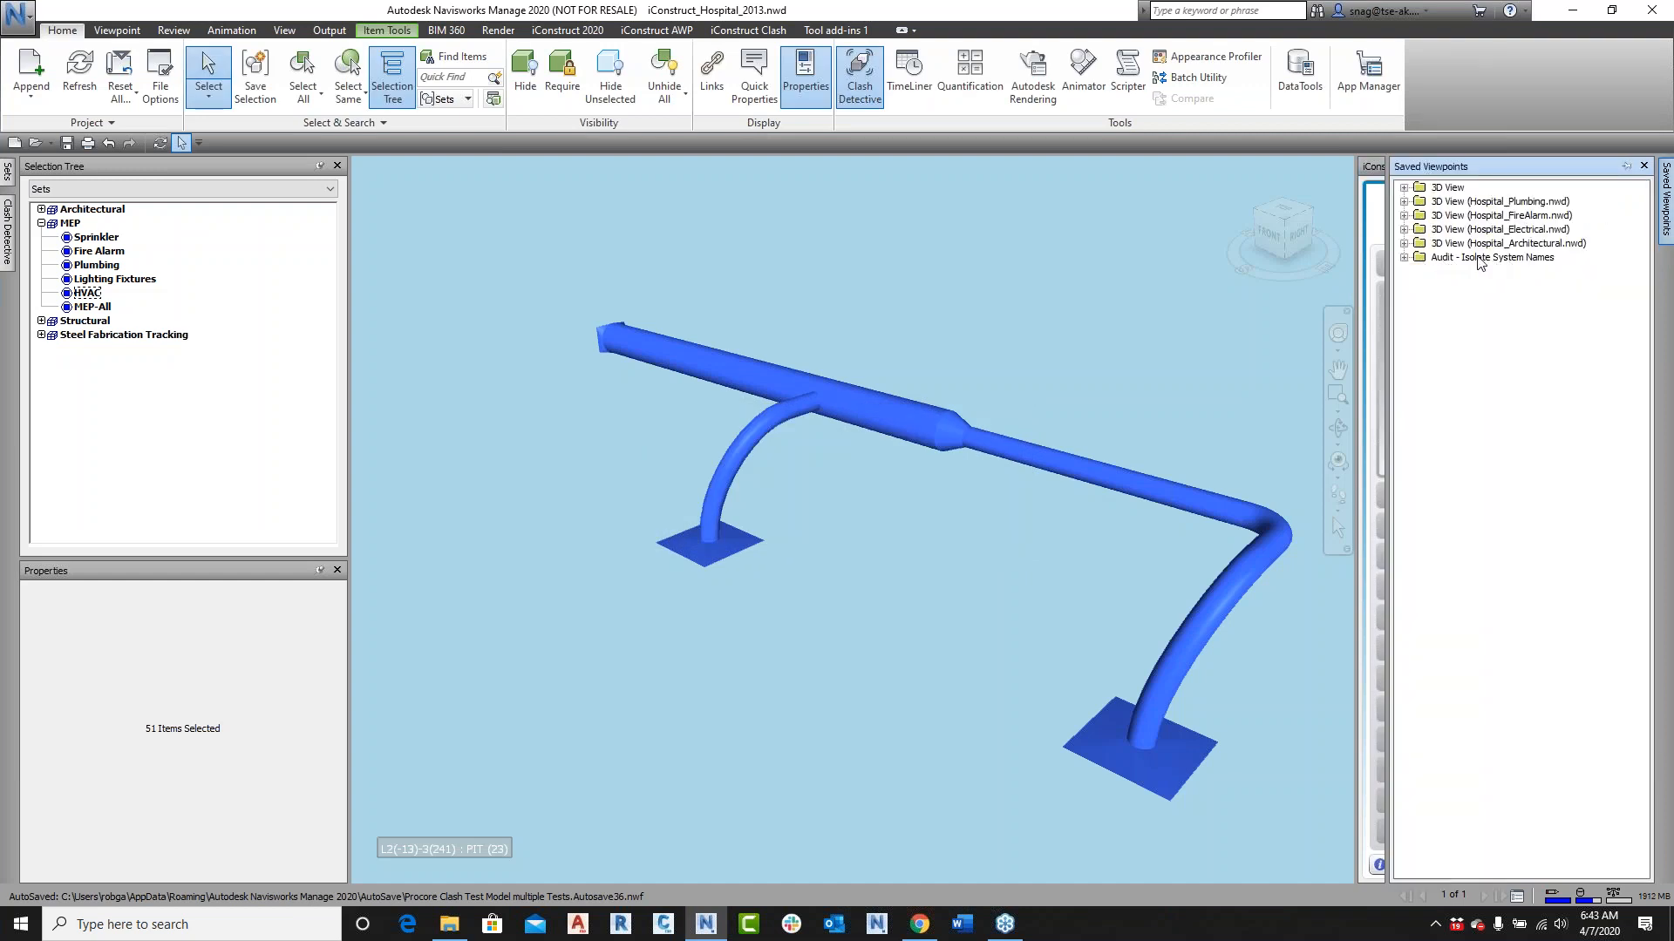
left_click(1404, 258)
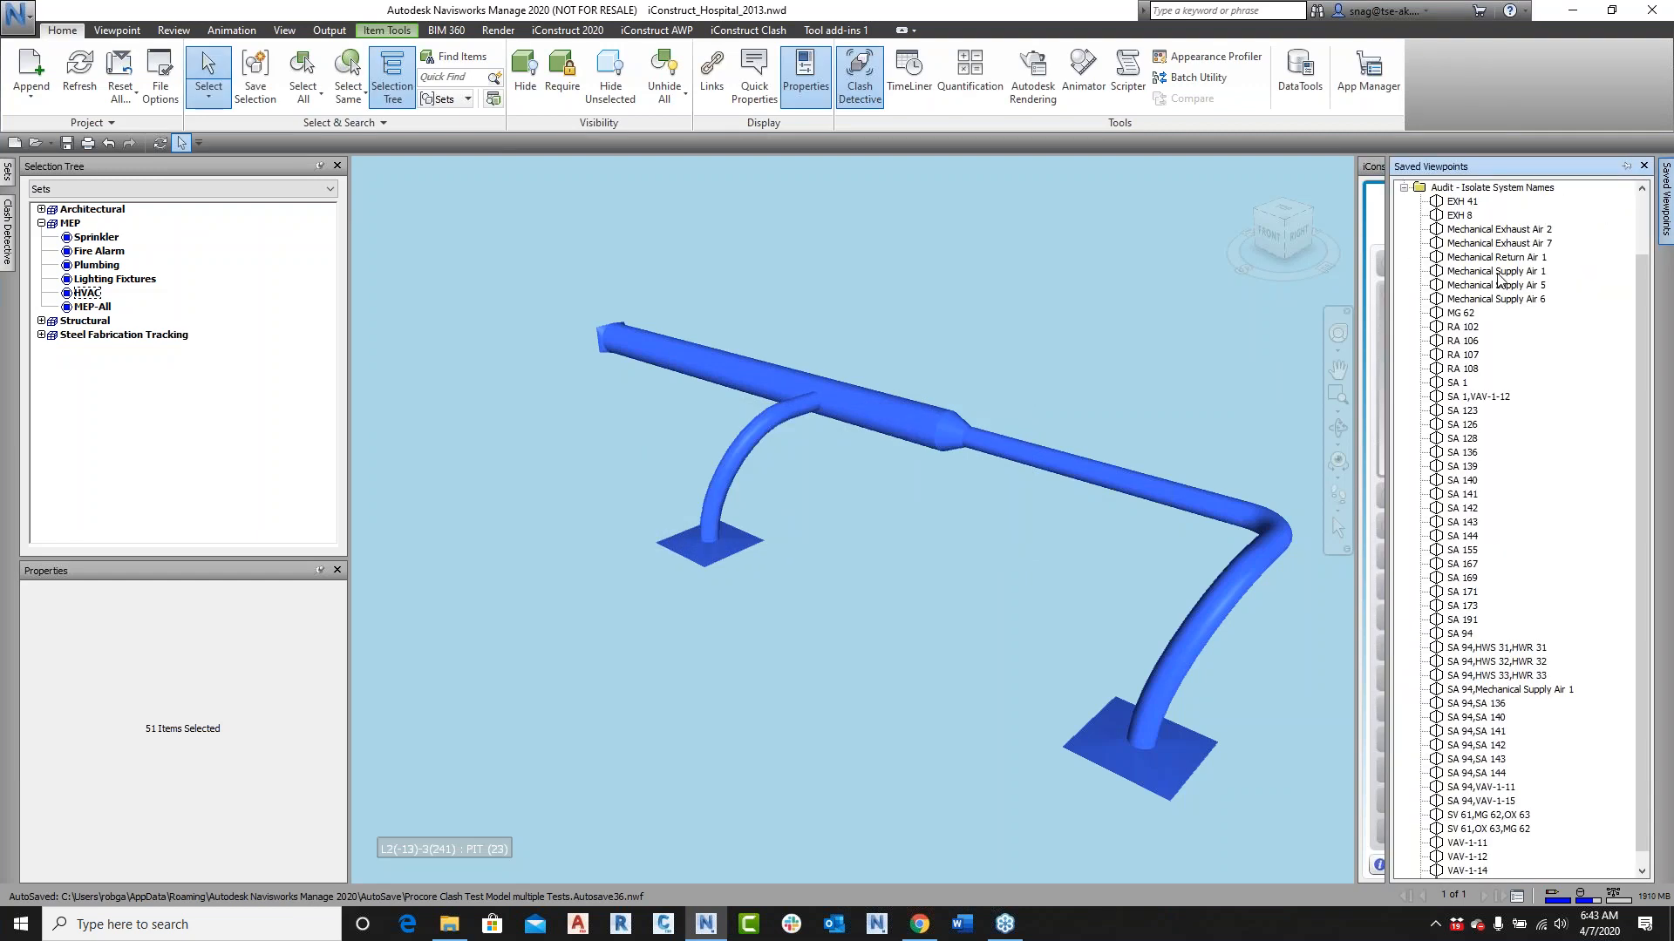
left_click(1501, 274)
left_click(1495, 285)
left_click(1496, 298)
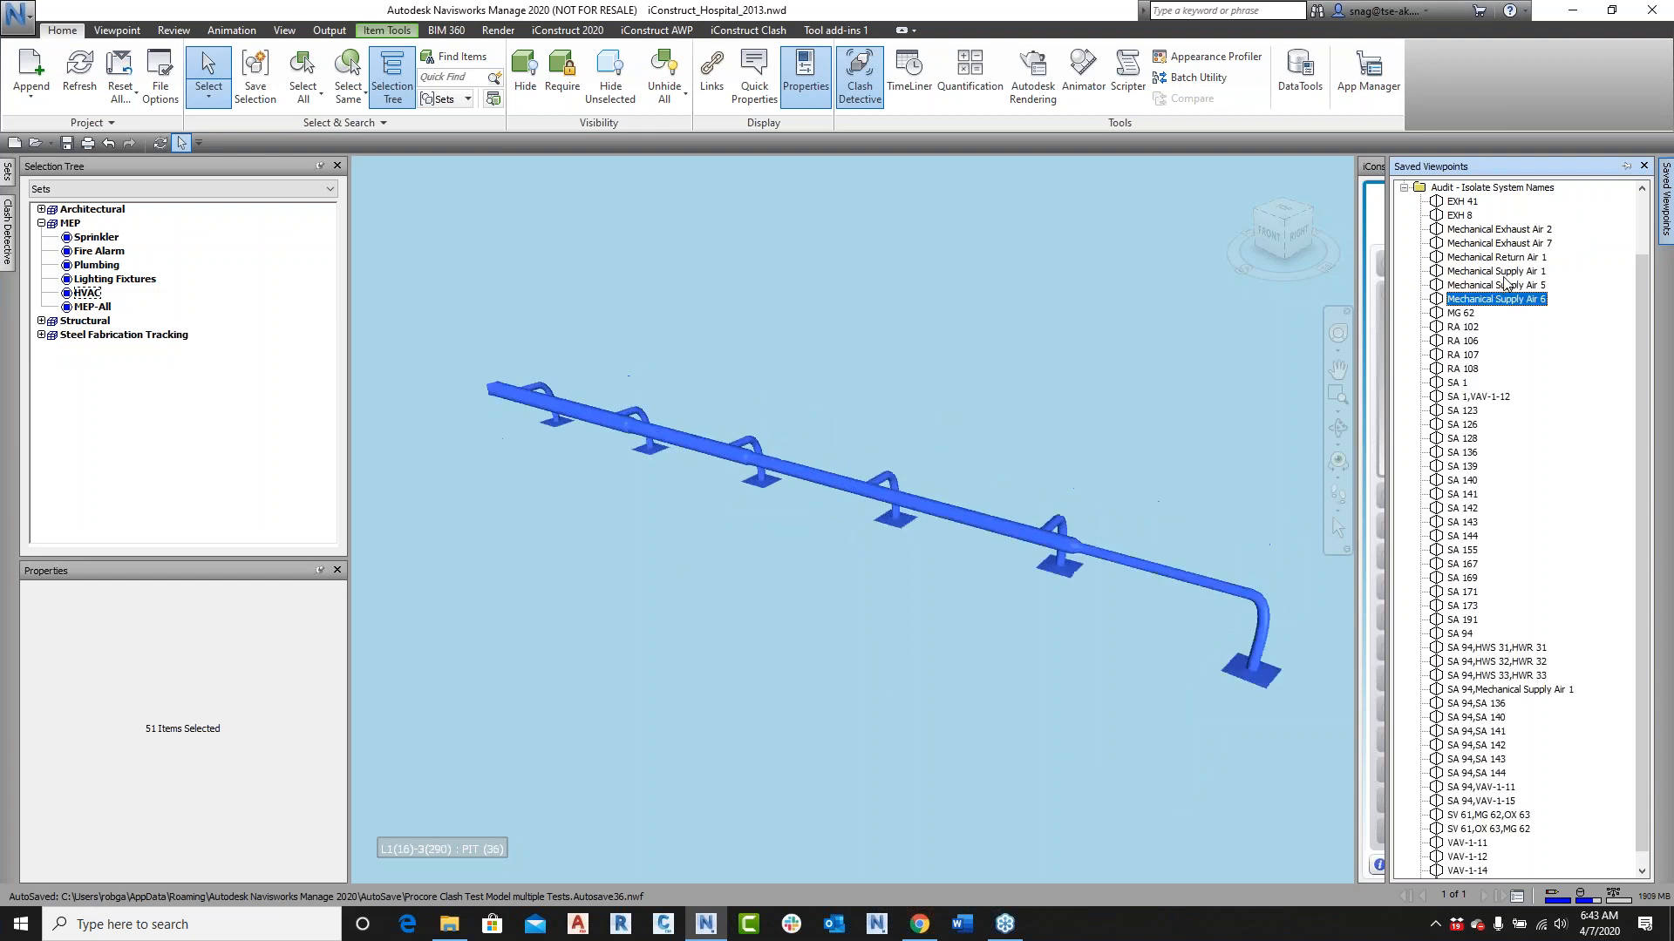
left_click(1507, 274)
left_click(1474, 299)
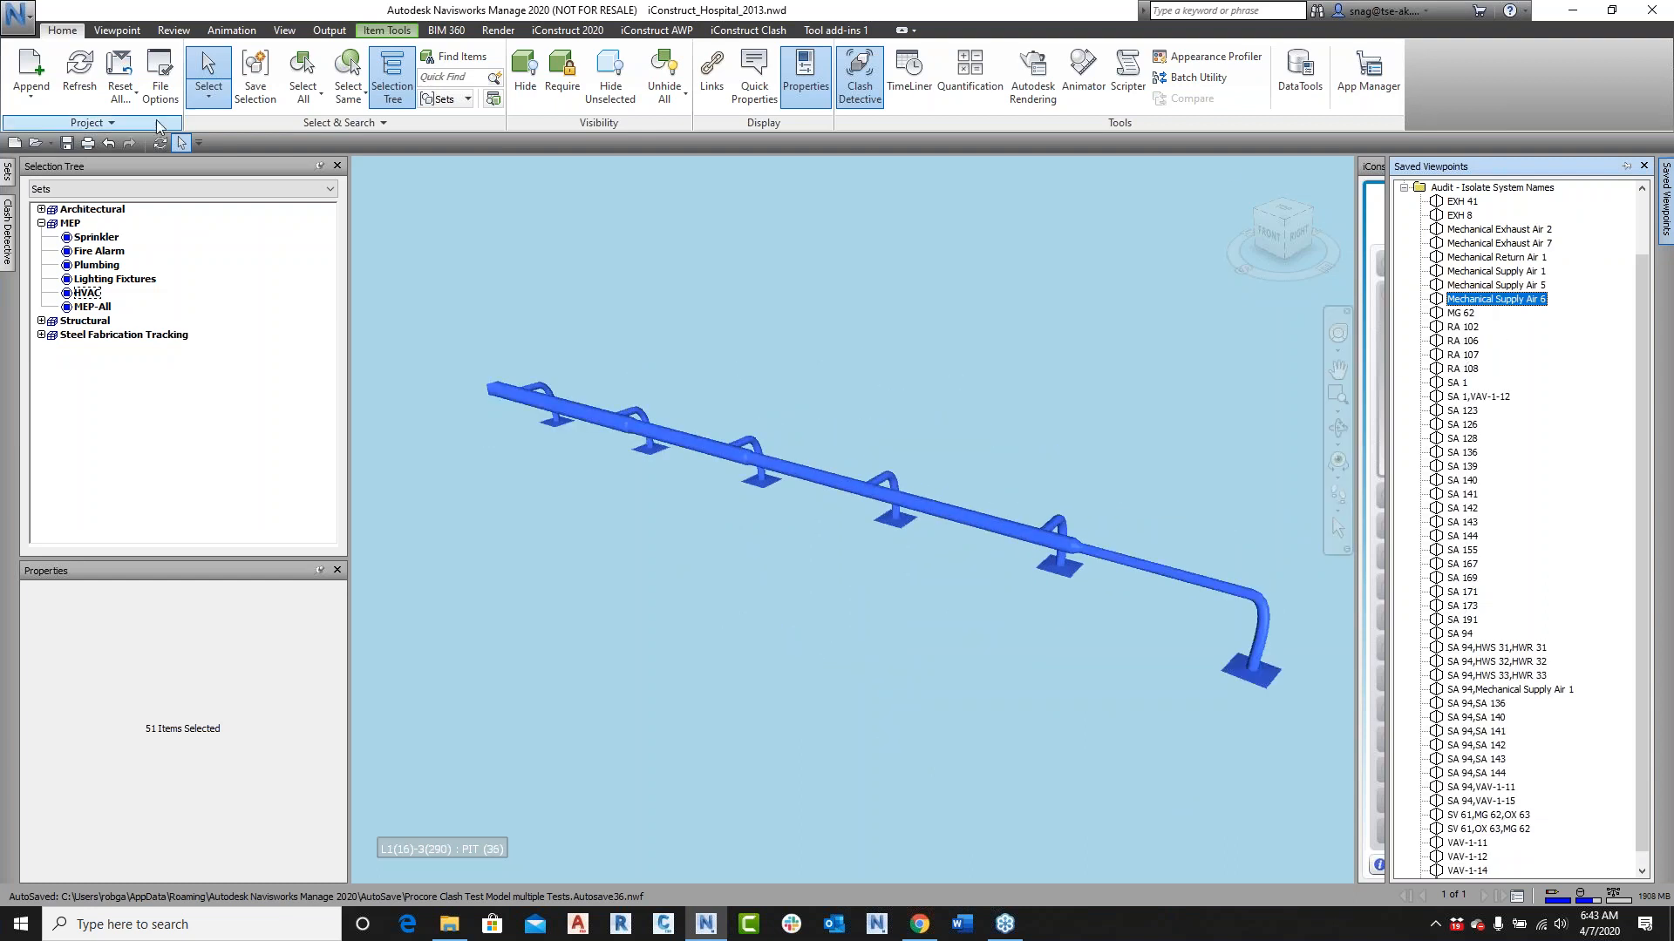
Step: Select the Steel Fabrication Tracking sets folder and view the audit viewpoints Mechanical Supply Air 5, Mechanical Return Air 1, and Mechanical Exhaust Air 2 and 7
mouse_move(8, 170)
left_click(113, 375)
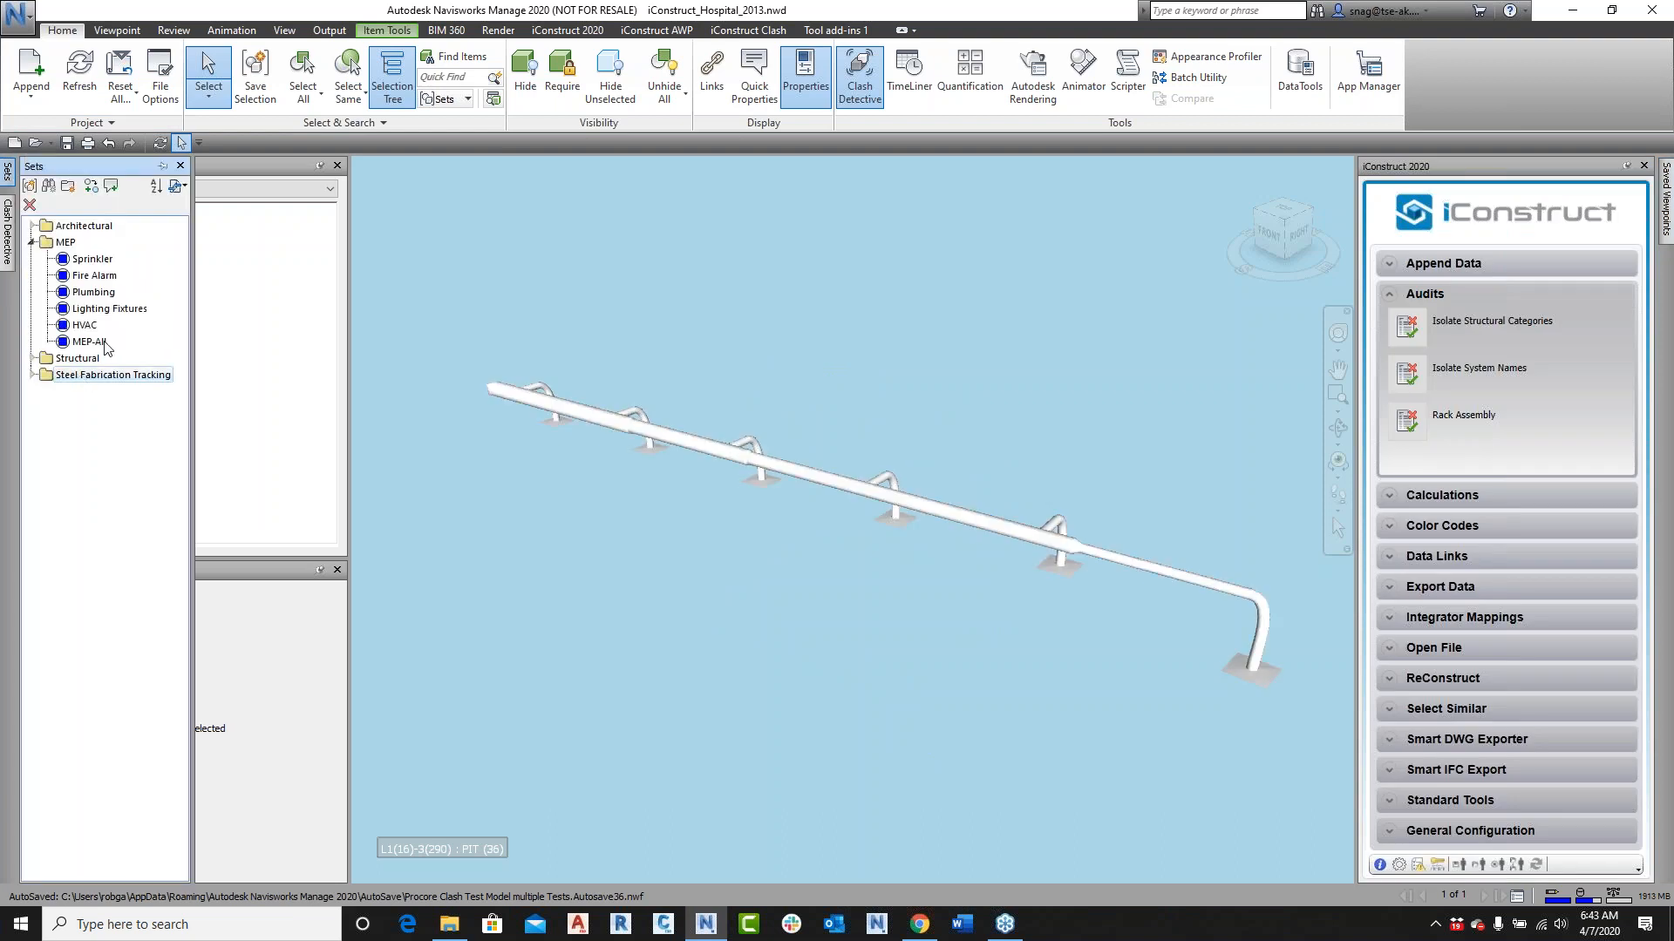
mouse_move(1665, 201)
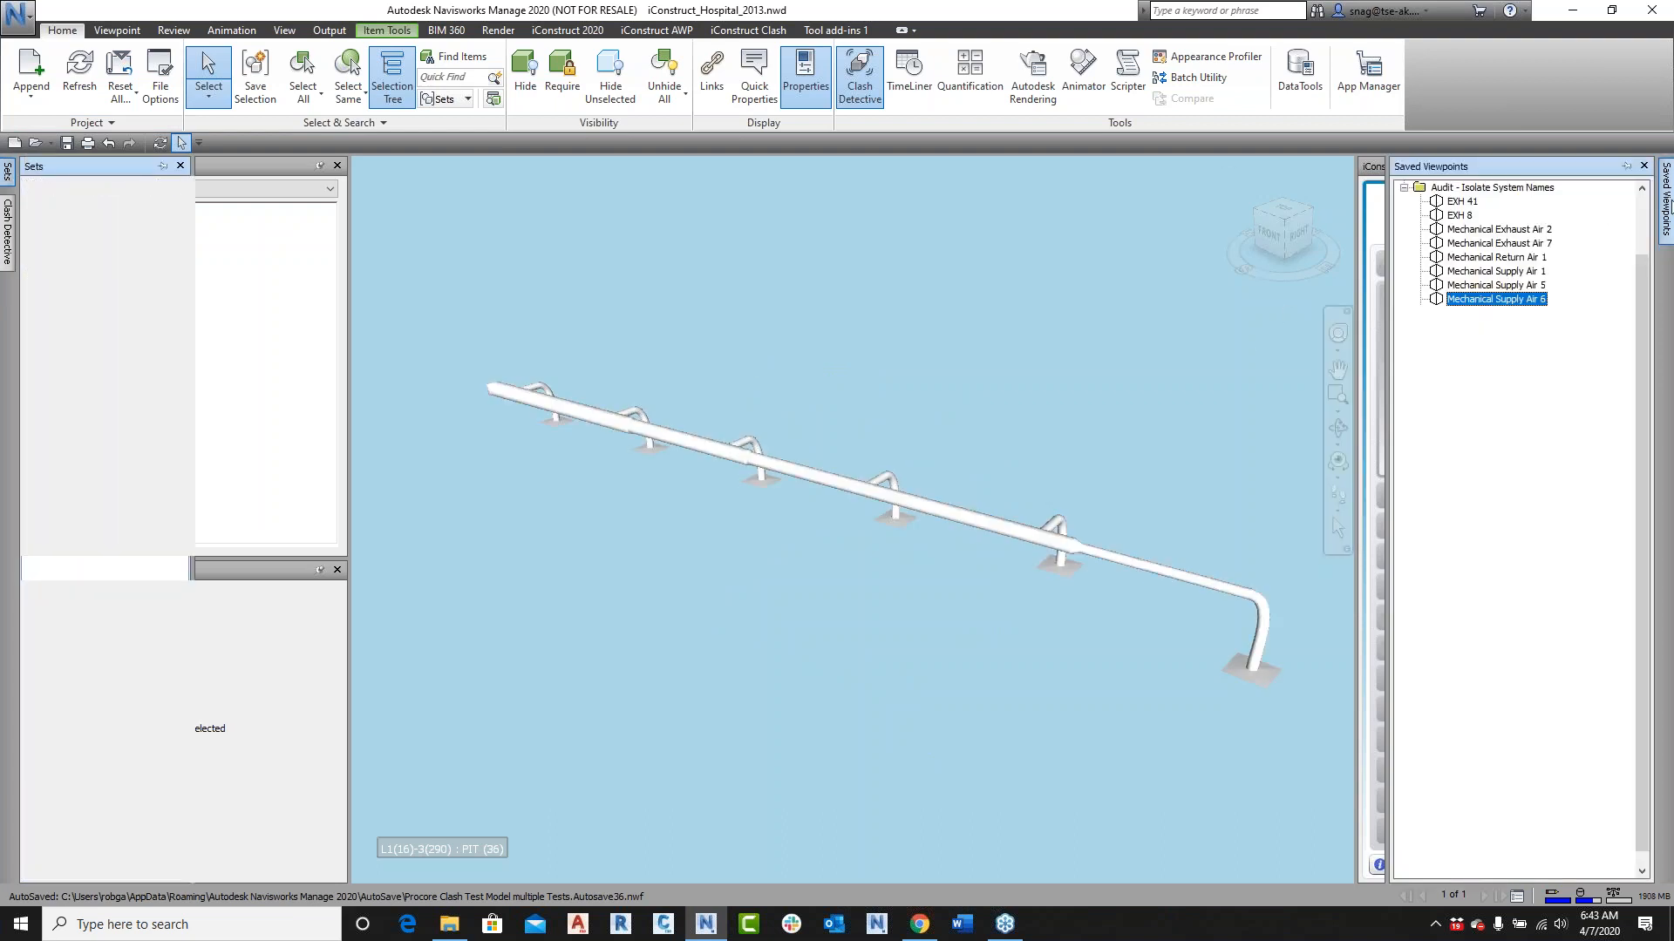
left_click(1482, 287)
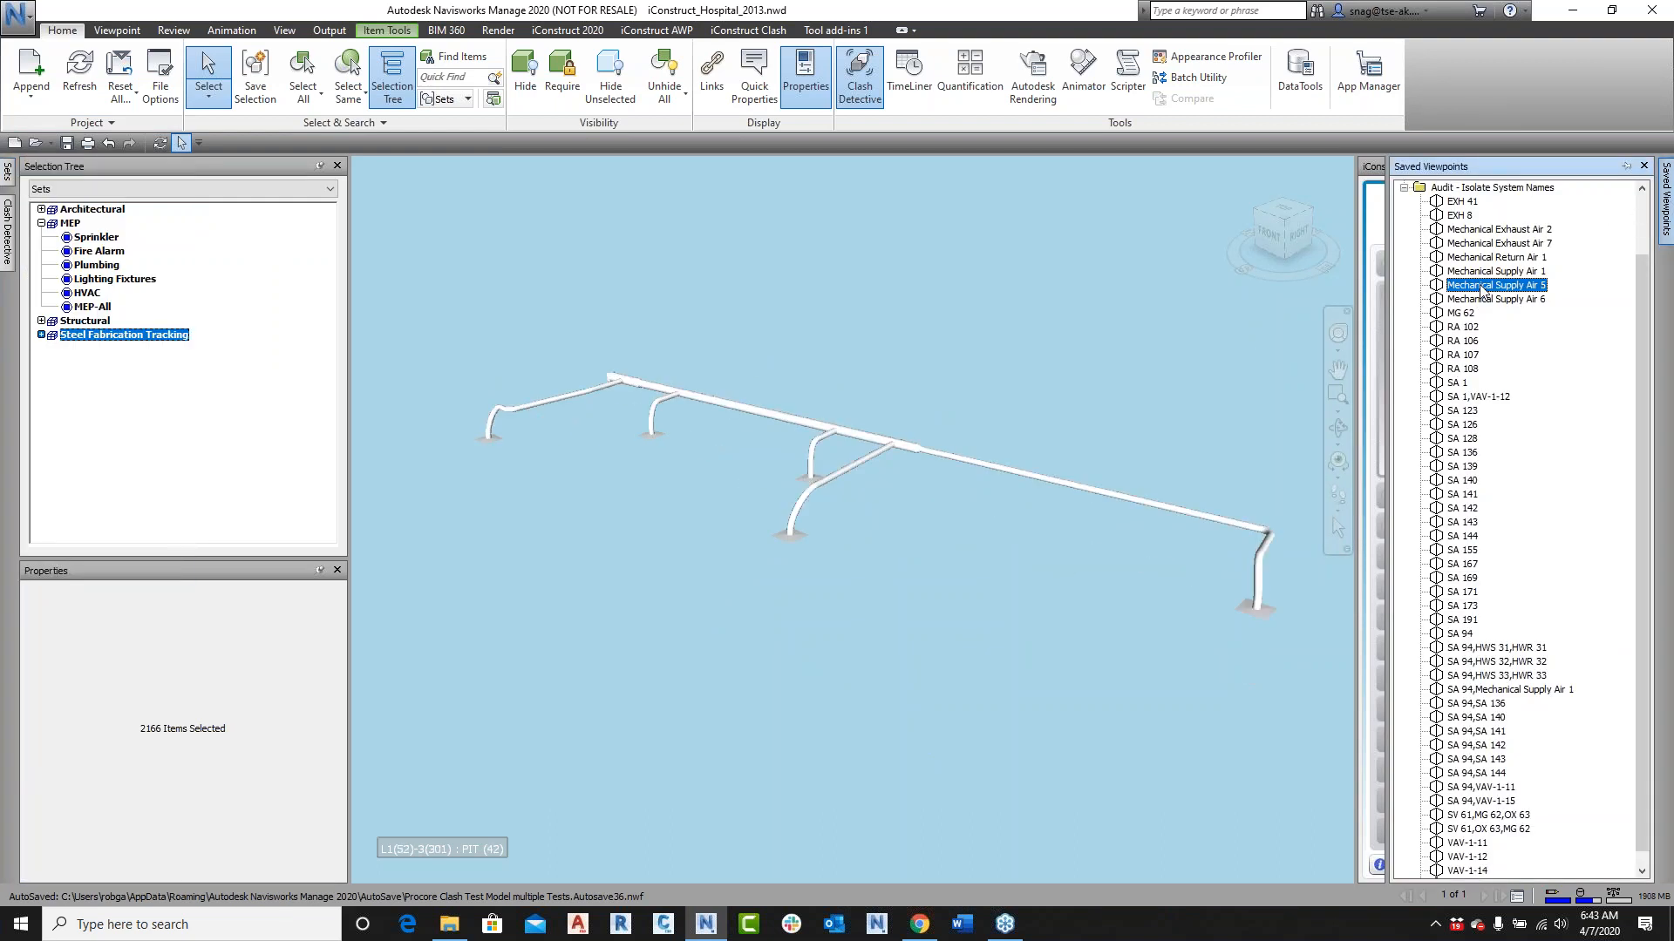
scroll(1476, 507, "down", 1)
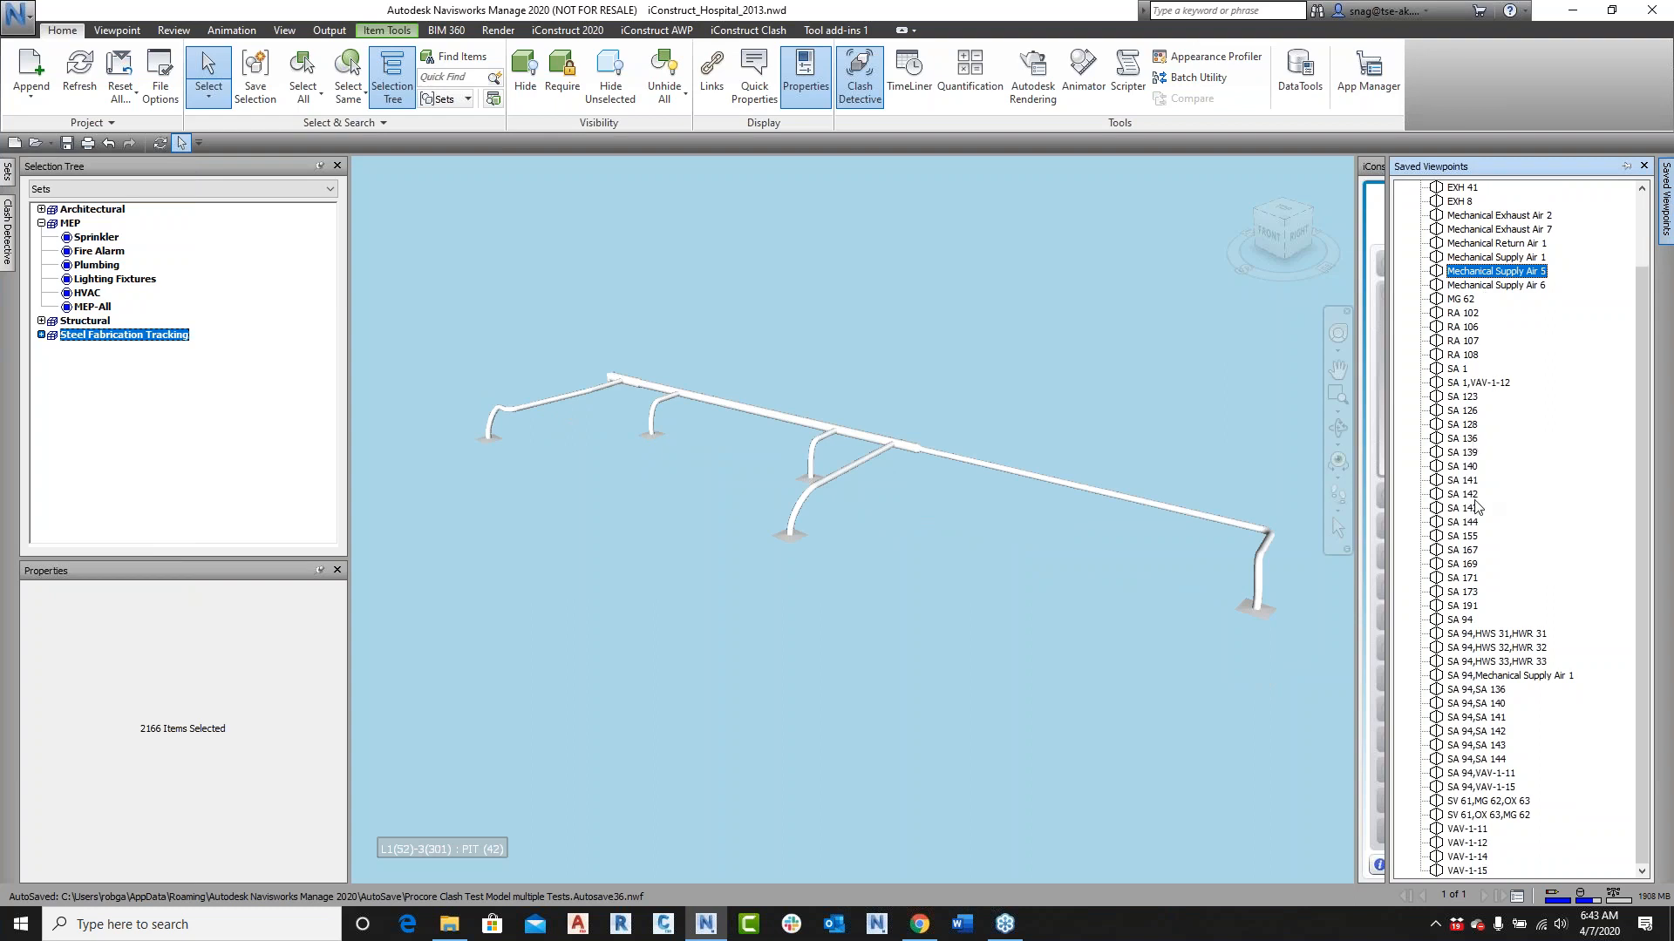
left_click(1488, 843)
left_click(1493, 244)
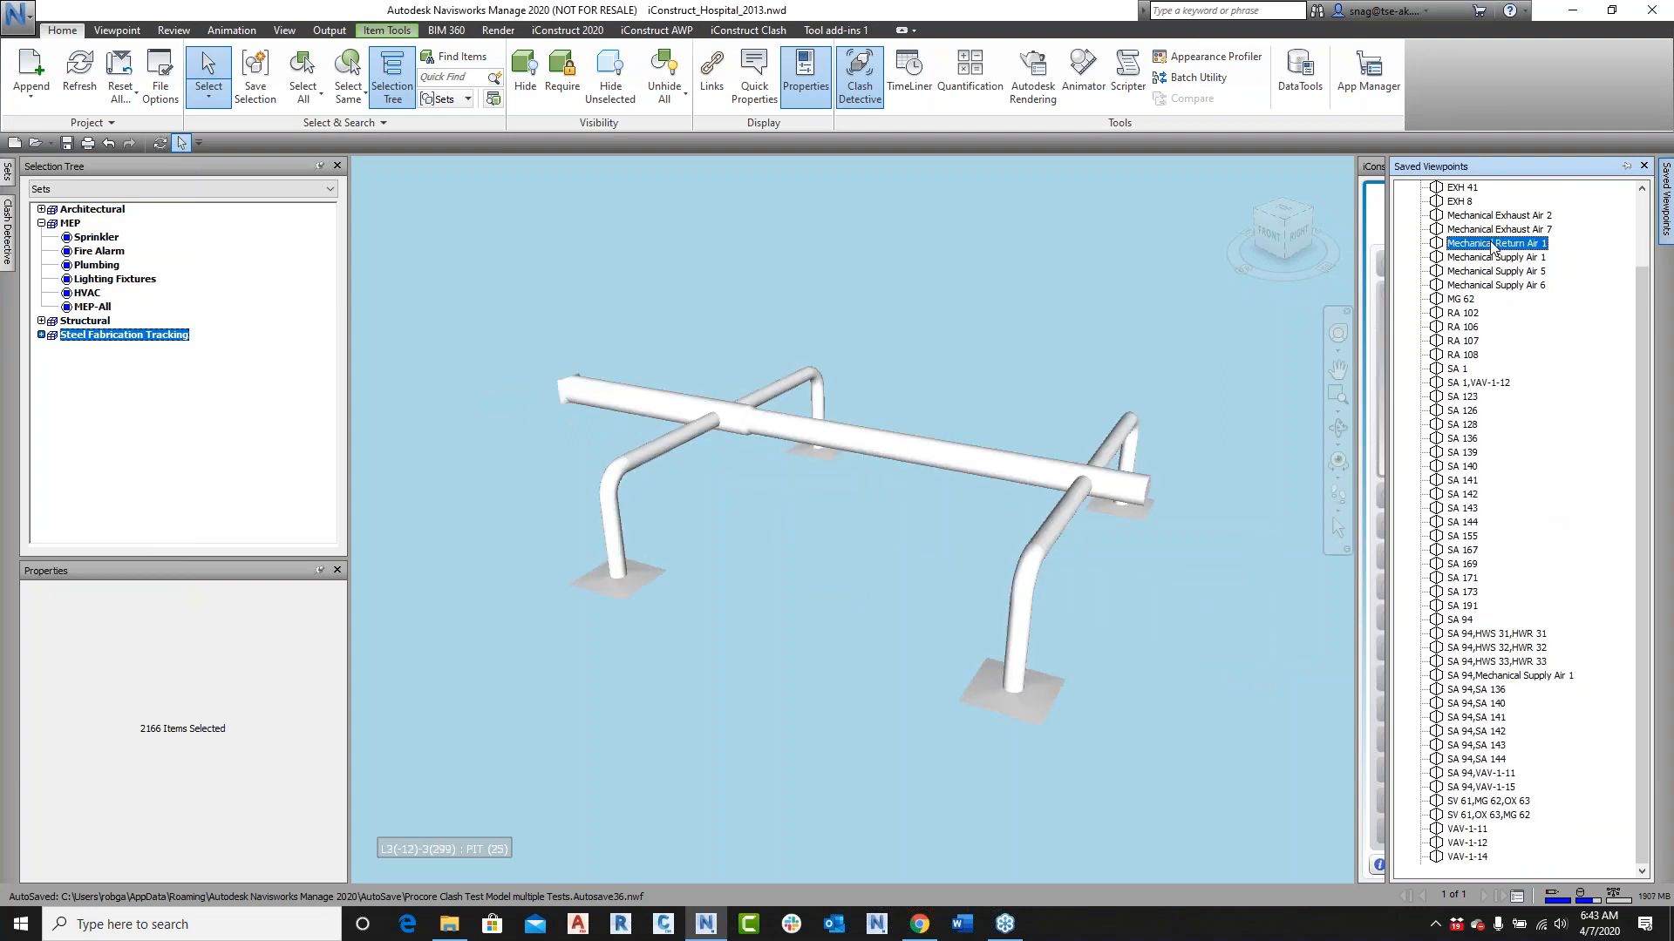
left_click(1489, 217)
left_click(1494, 230)
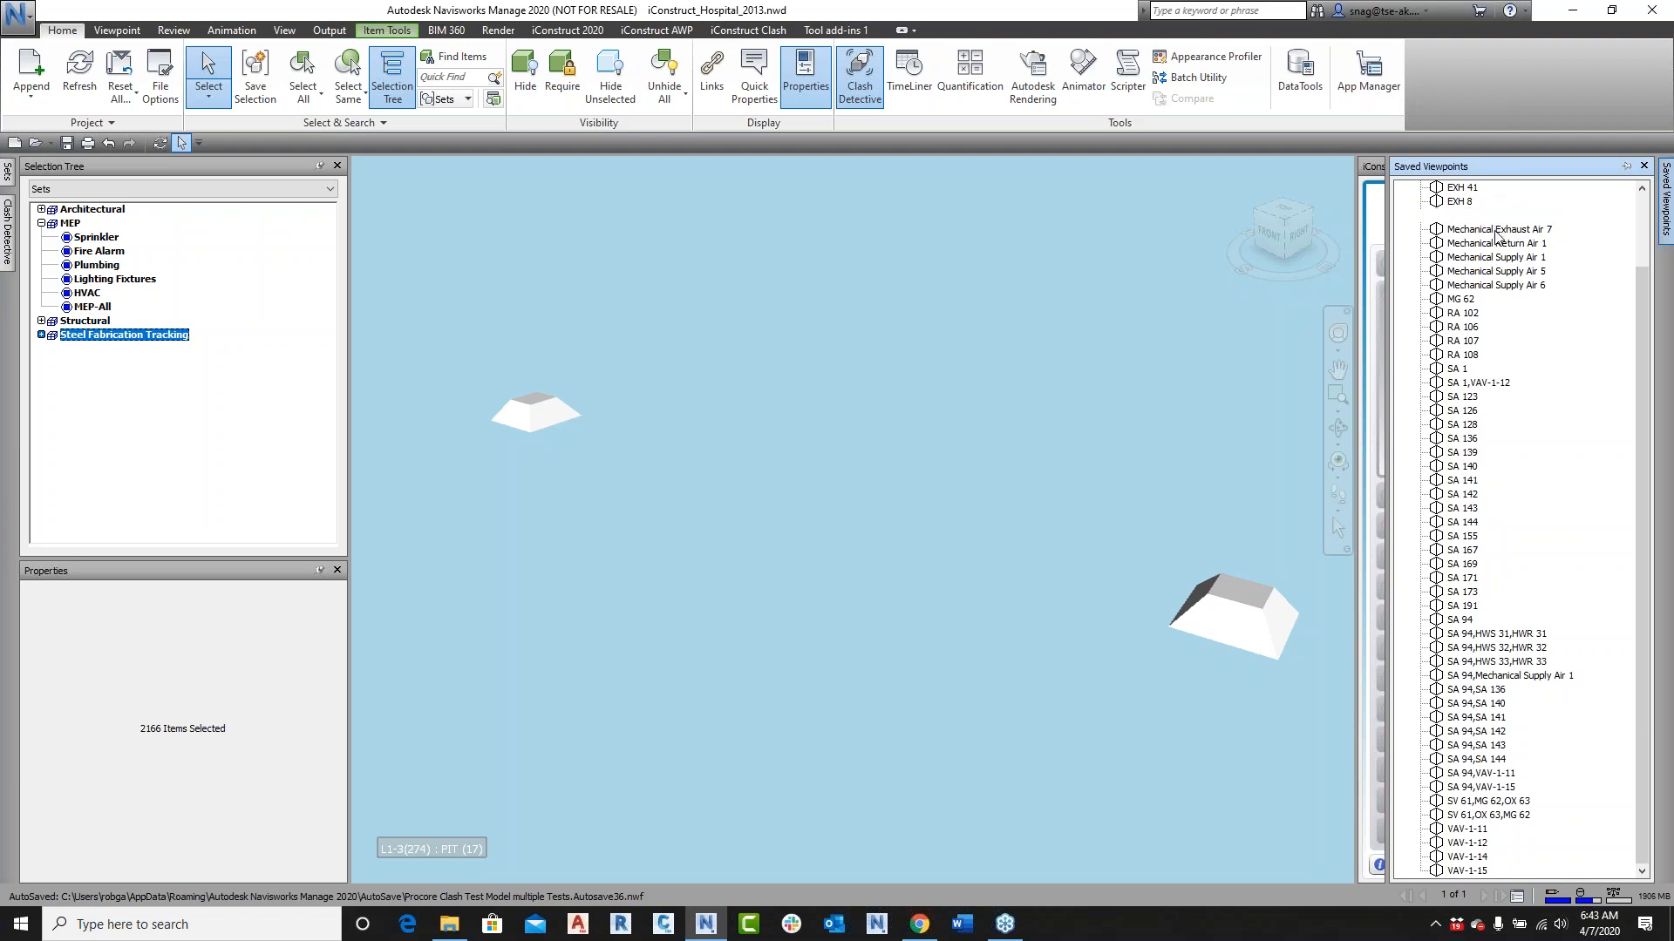
Step: Review the Mechanical Return Air 1 viewpoint, open Mechanical Supply Air 1, and override the color of all its ductwork to red
left_click(1506, 245)
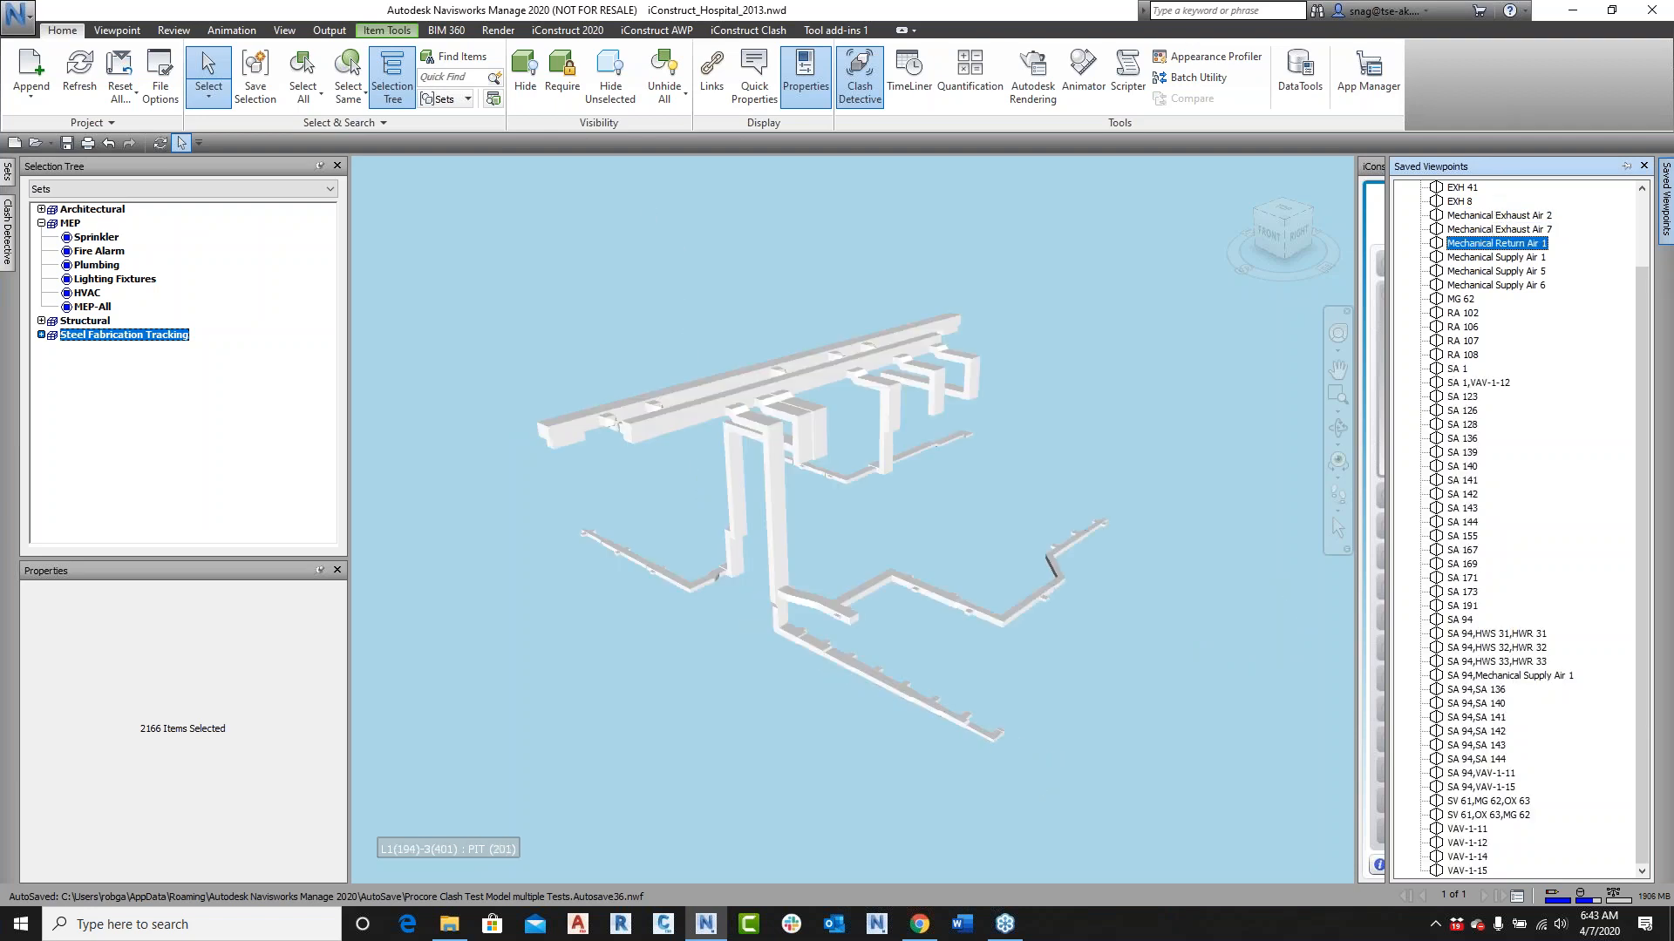
left_click(1477, 259)
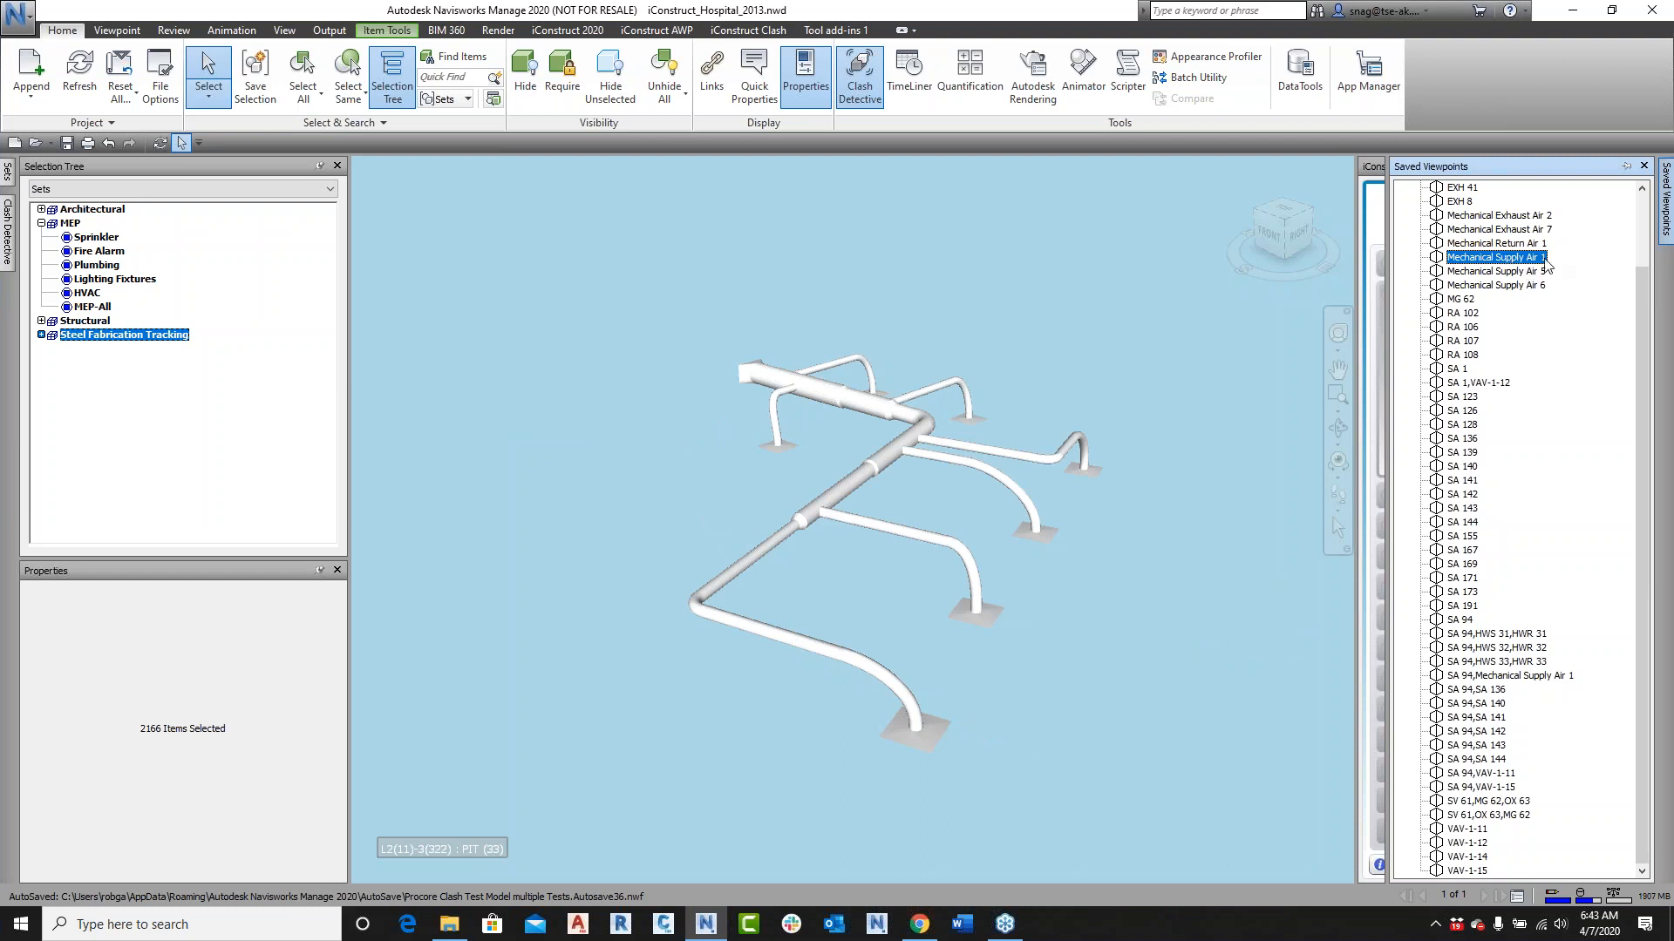
left_click(1080, 381)
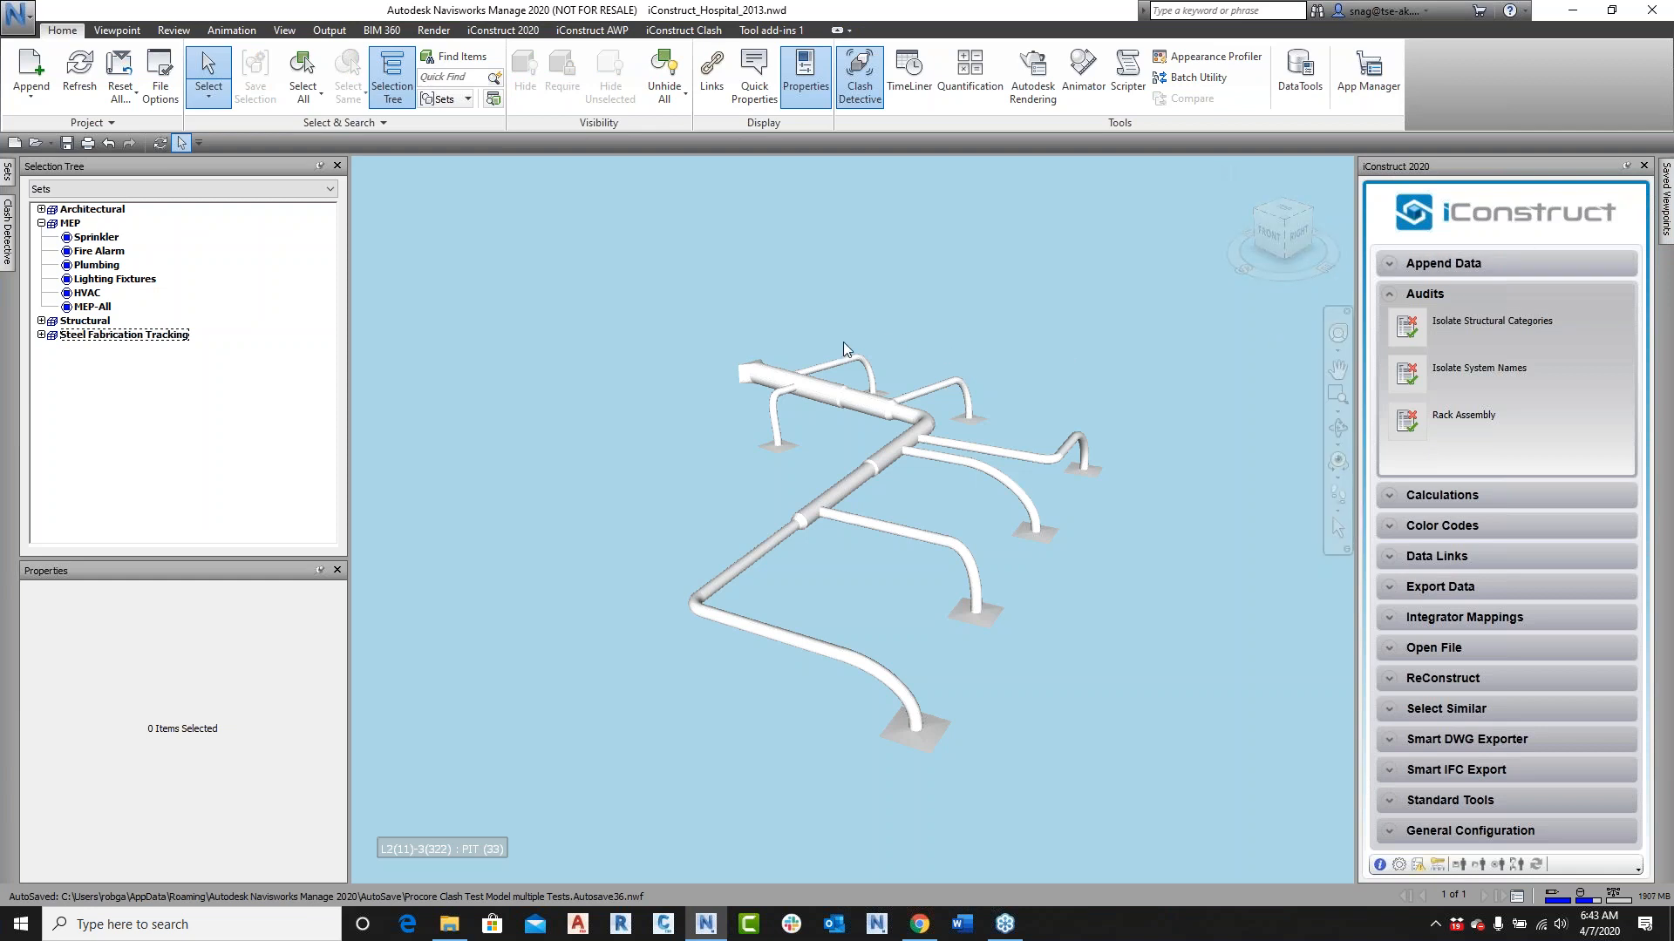
left_click_drag(617, 269, 1190, 776)
right_click(883, 460)
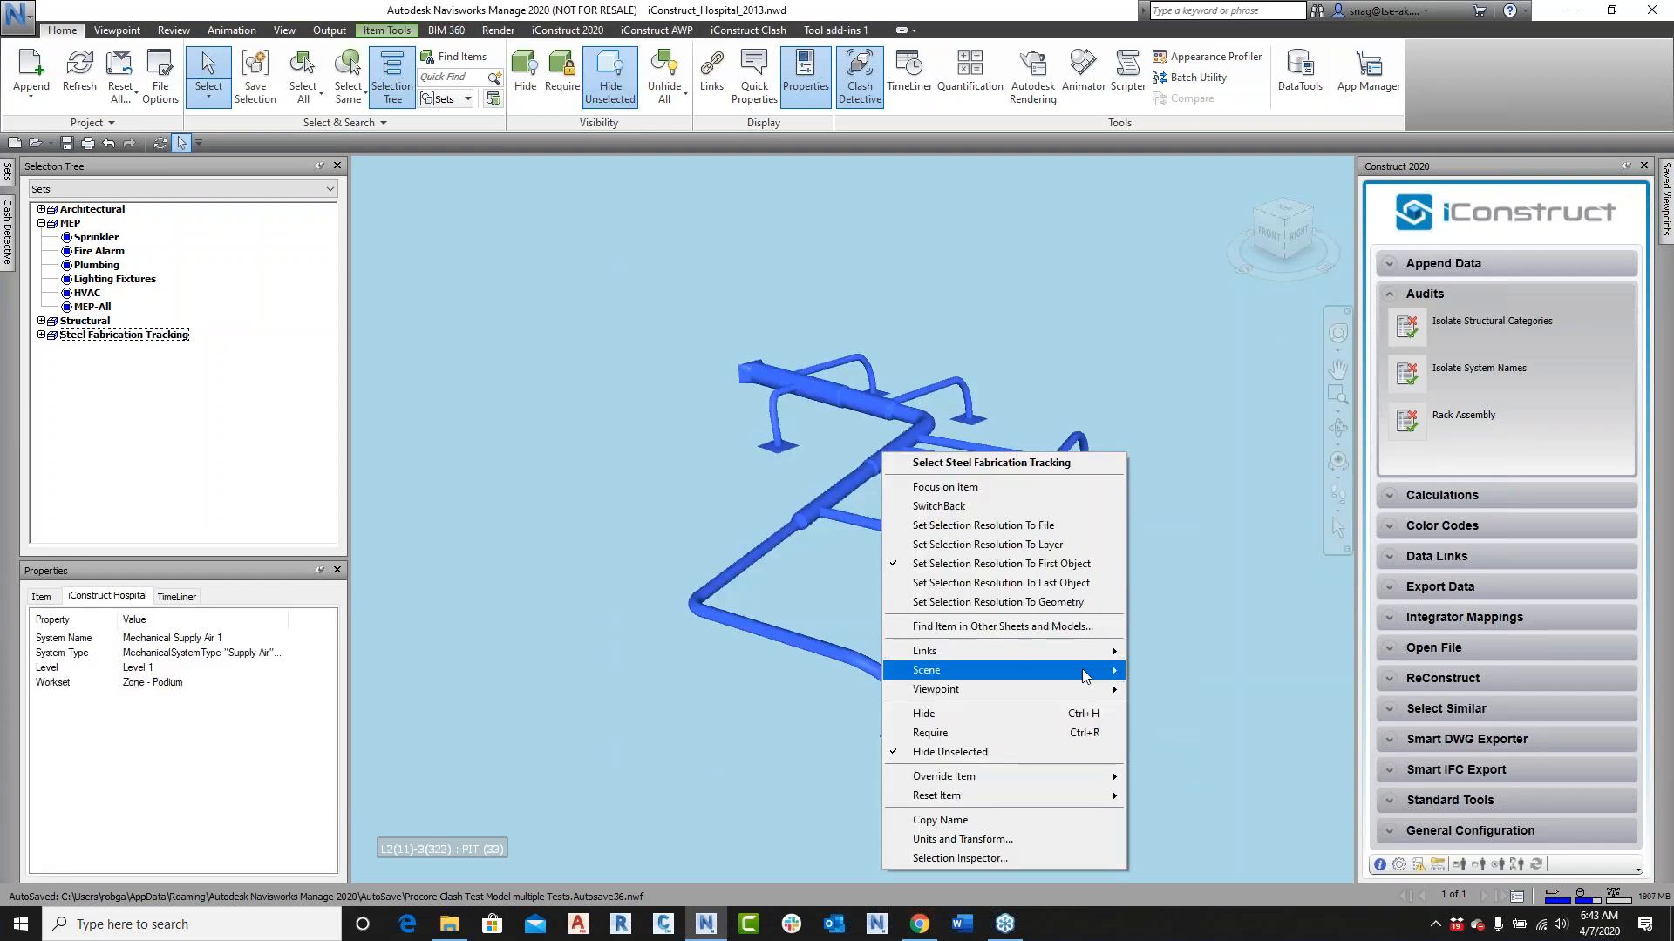
mouse_move(1066, 778)
left_click(1187, 778)
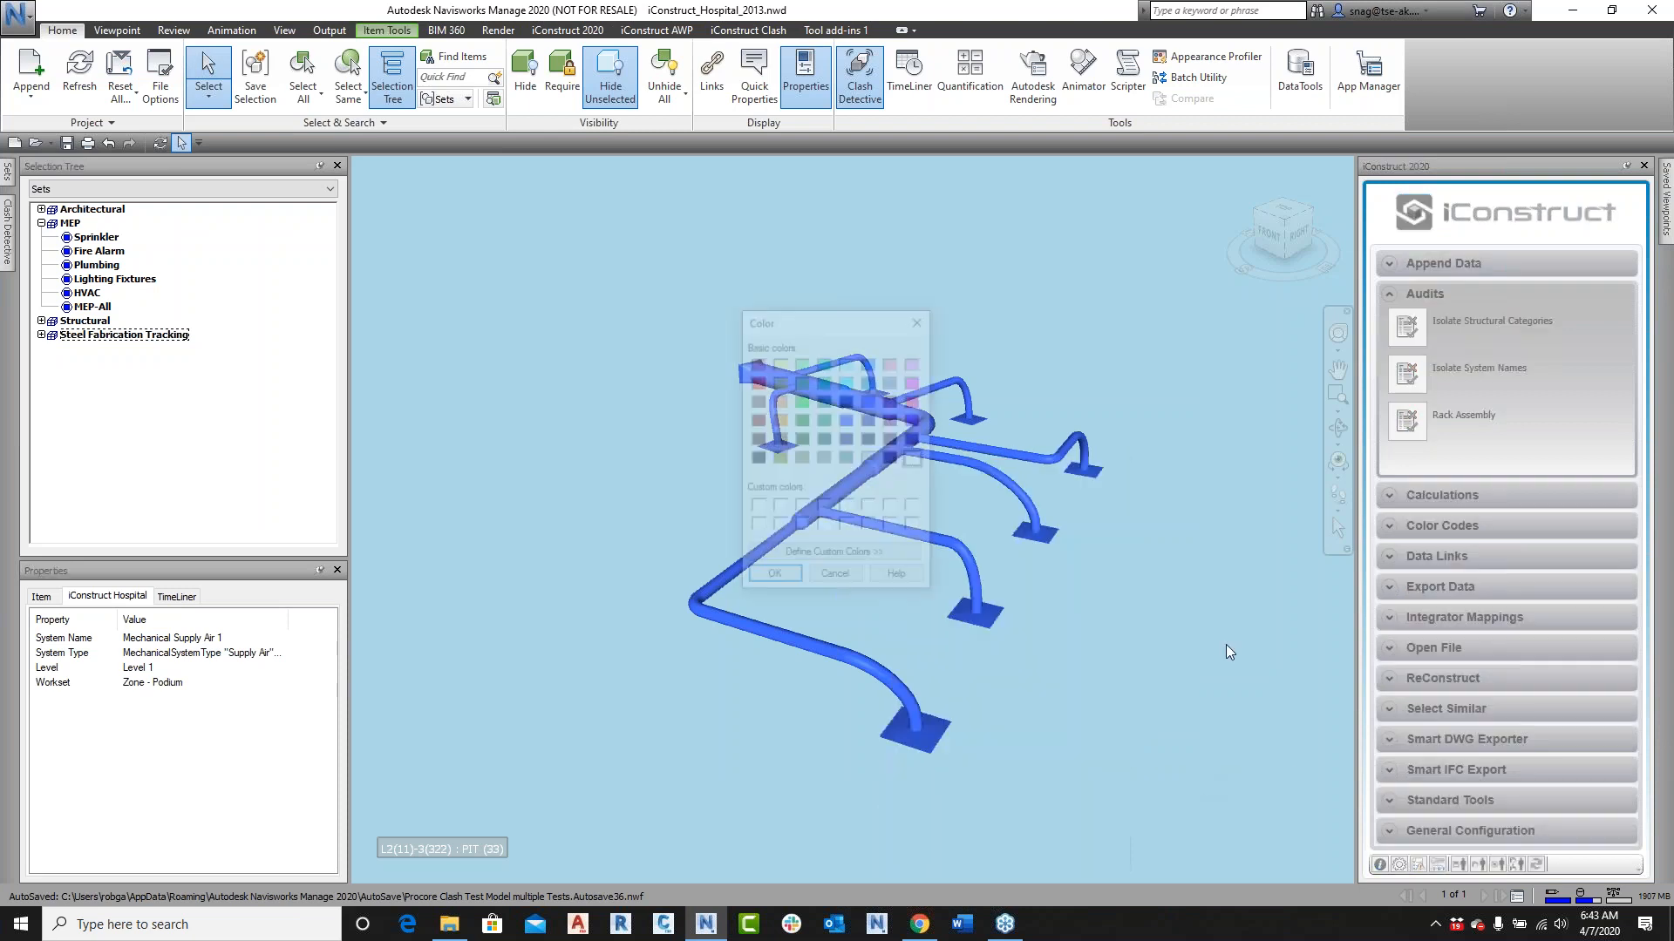
left_click(758, 383)
left_click(773, 579)
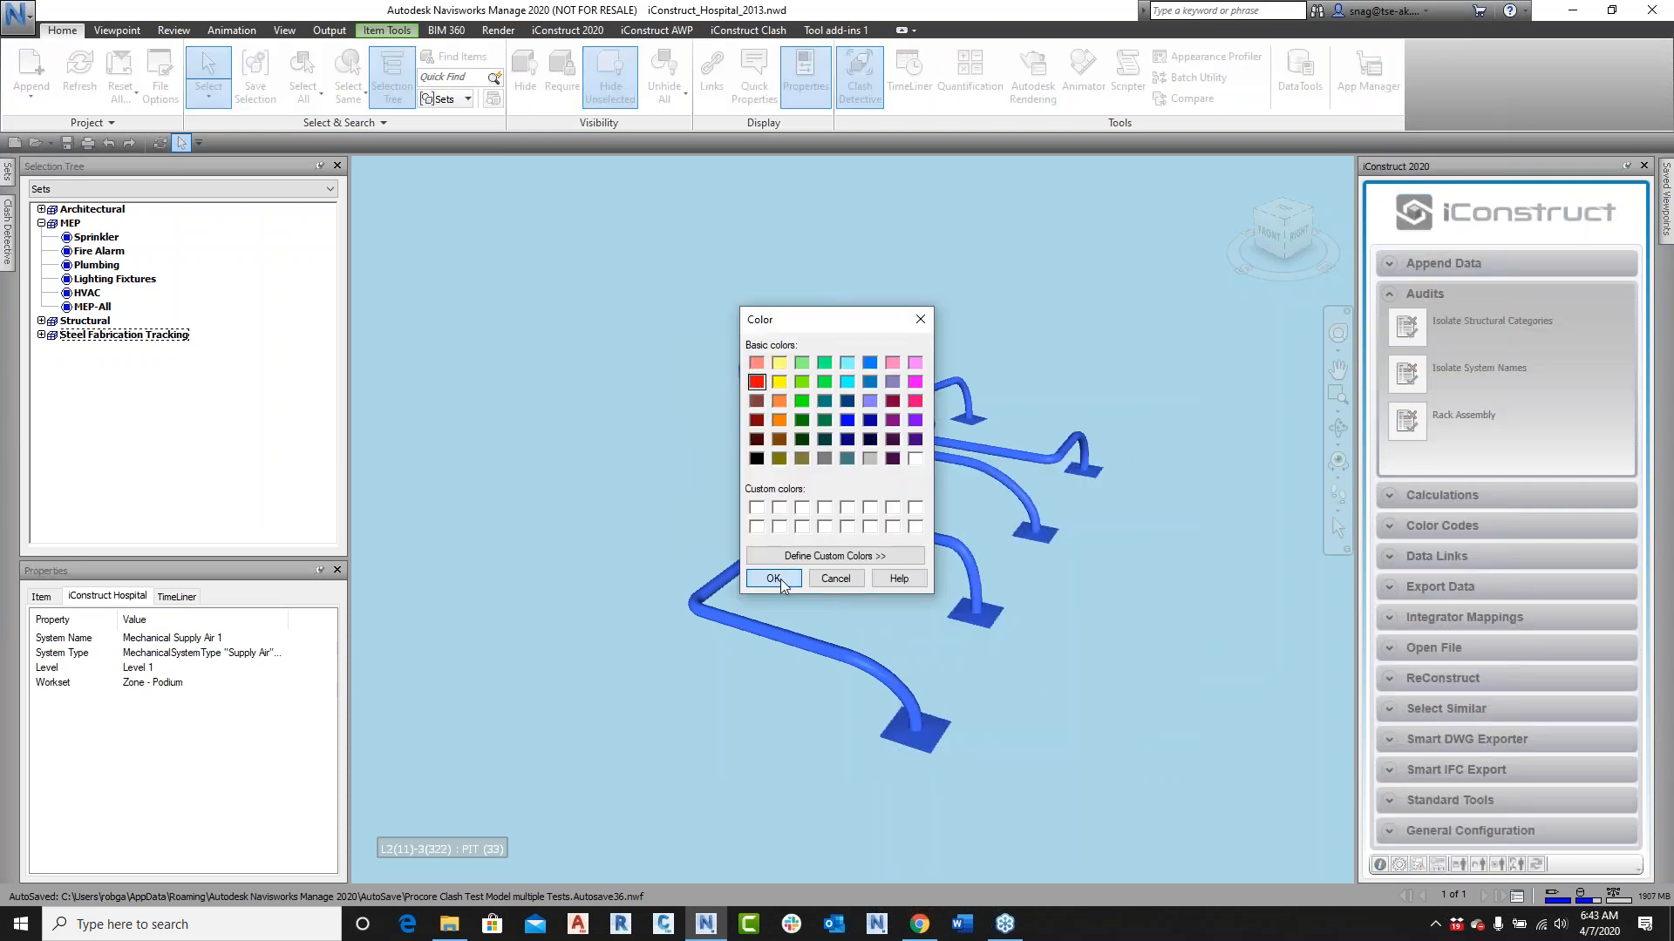
Step: Update the Mechanical Supply Air 1 saved viewpoint with the color override and check it by switching to Mechanical Supply Air 5 and back
mouse_move(1667, 231)
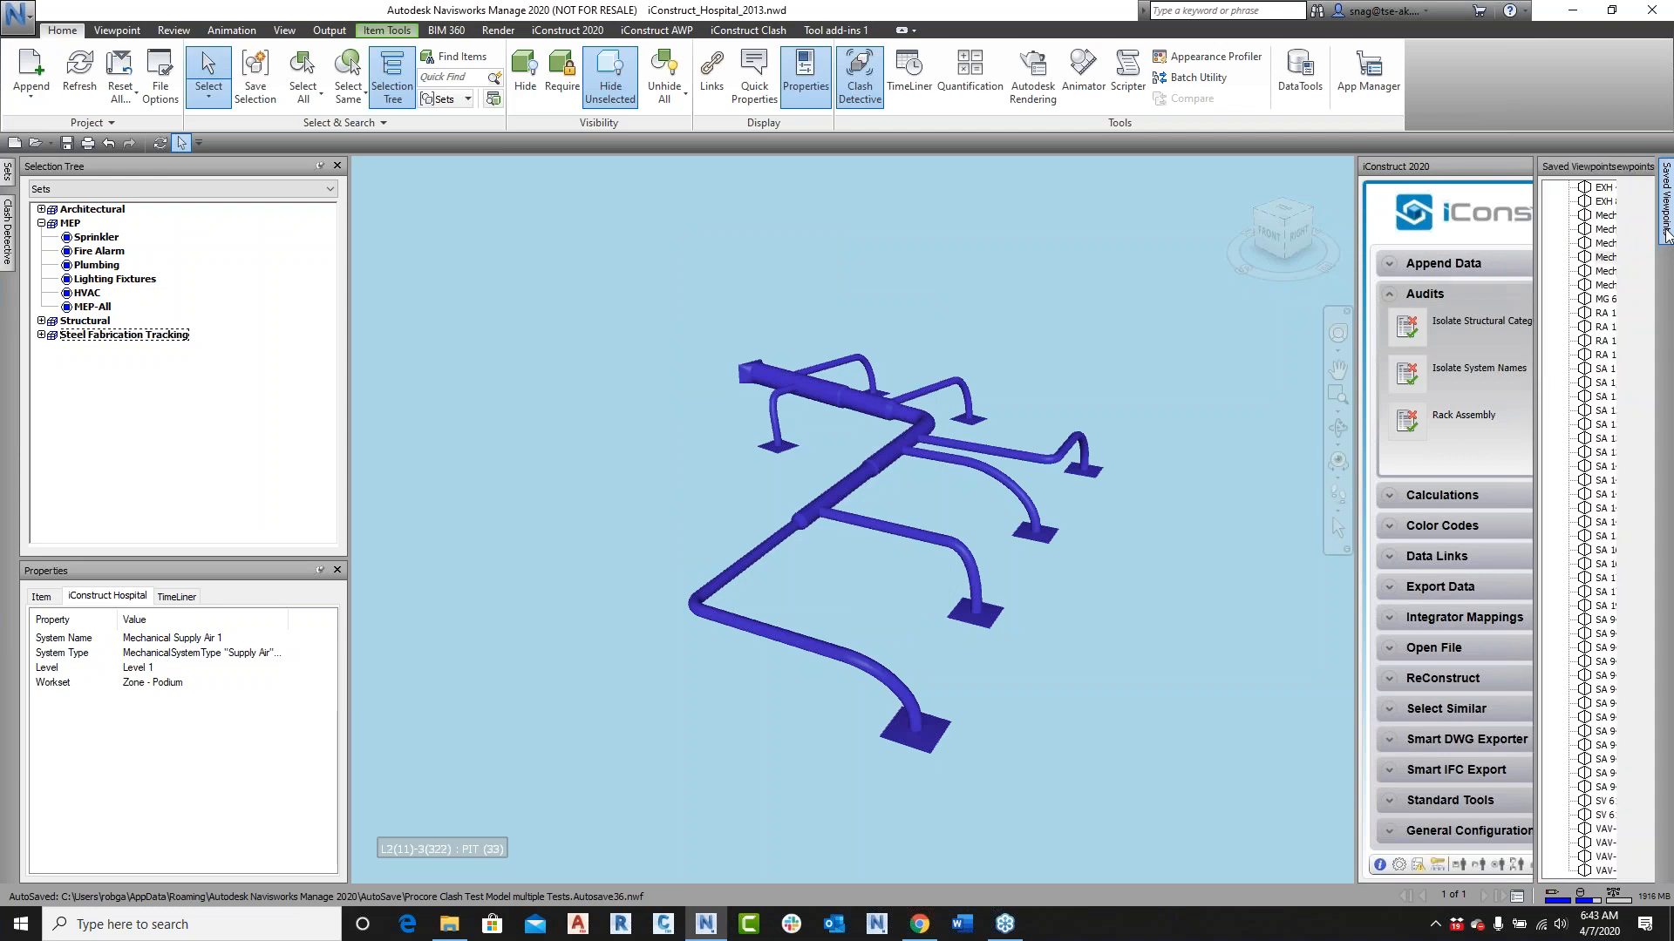
right_click(1509, 245)
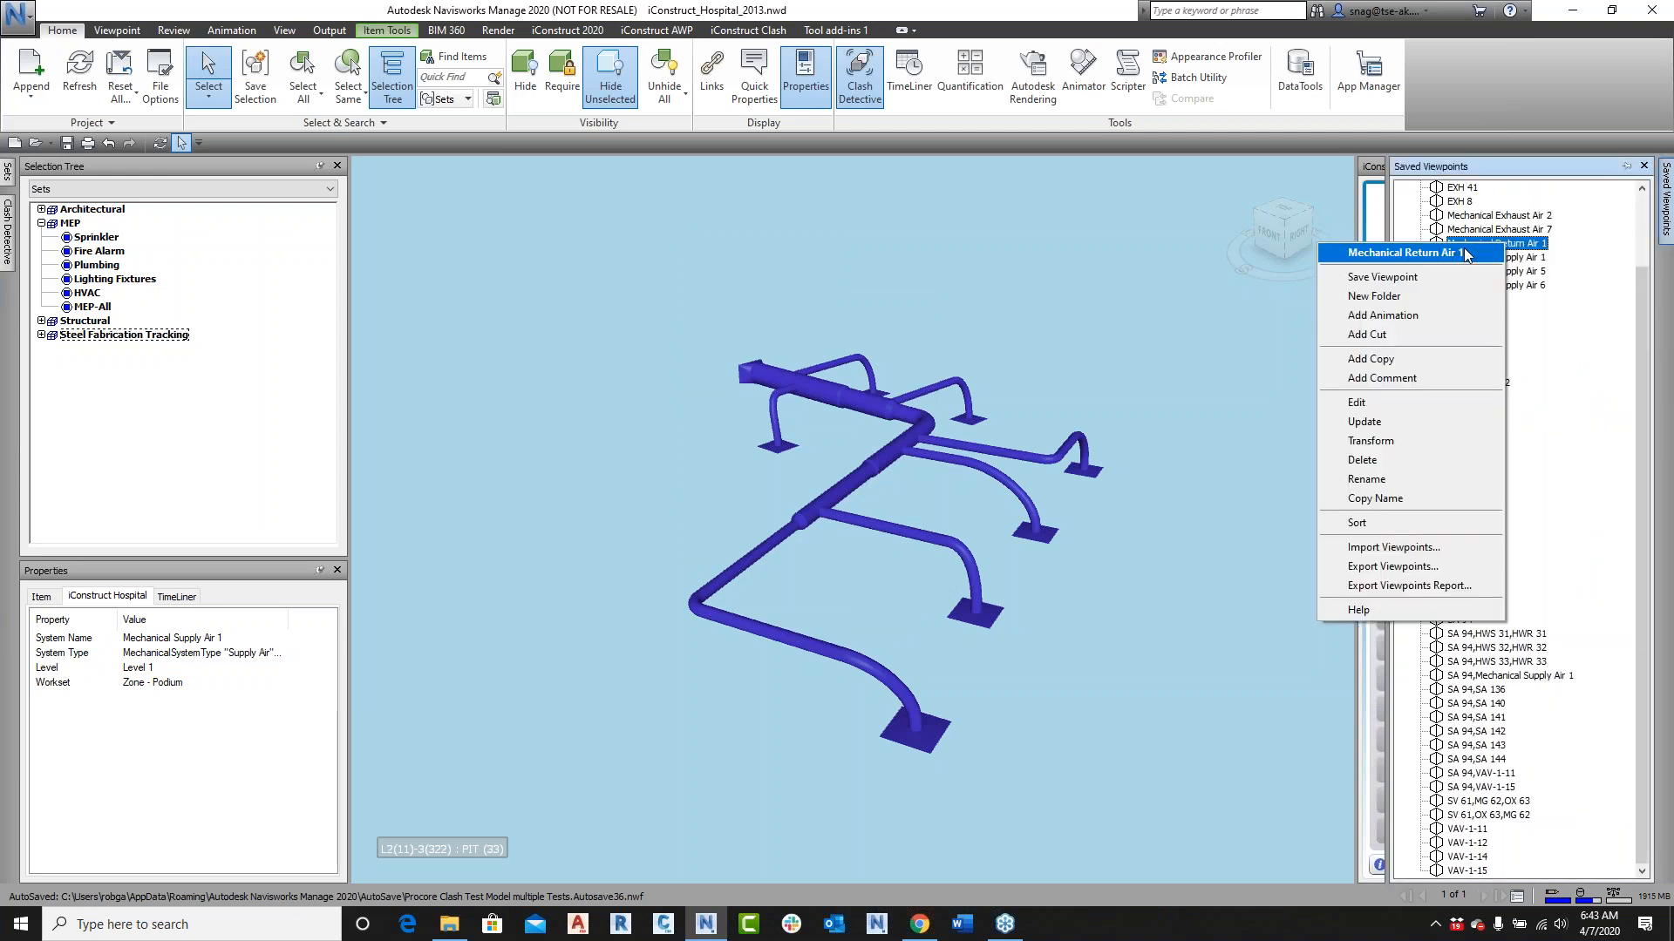
left_click(1361, 423)
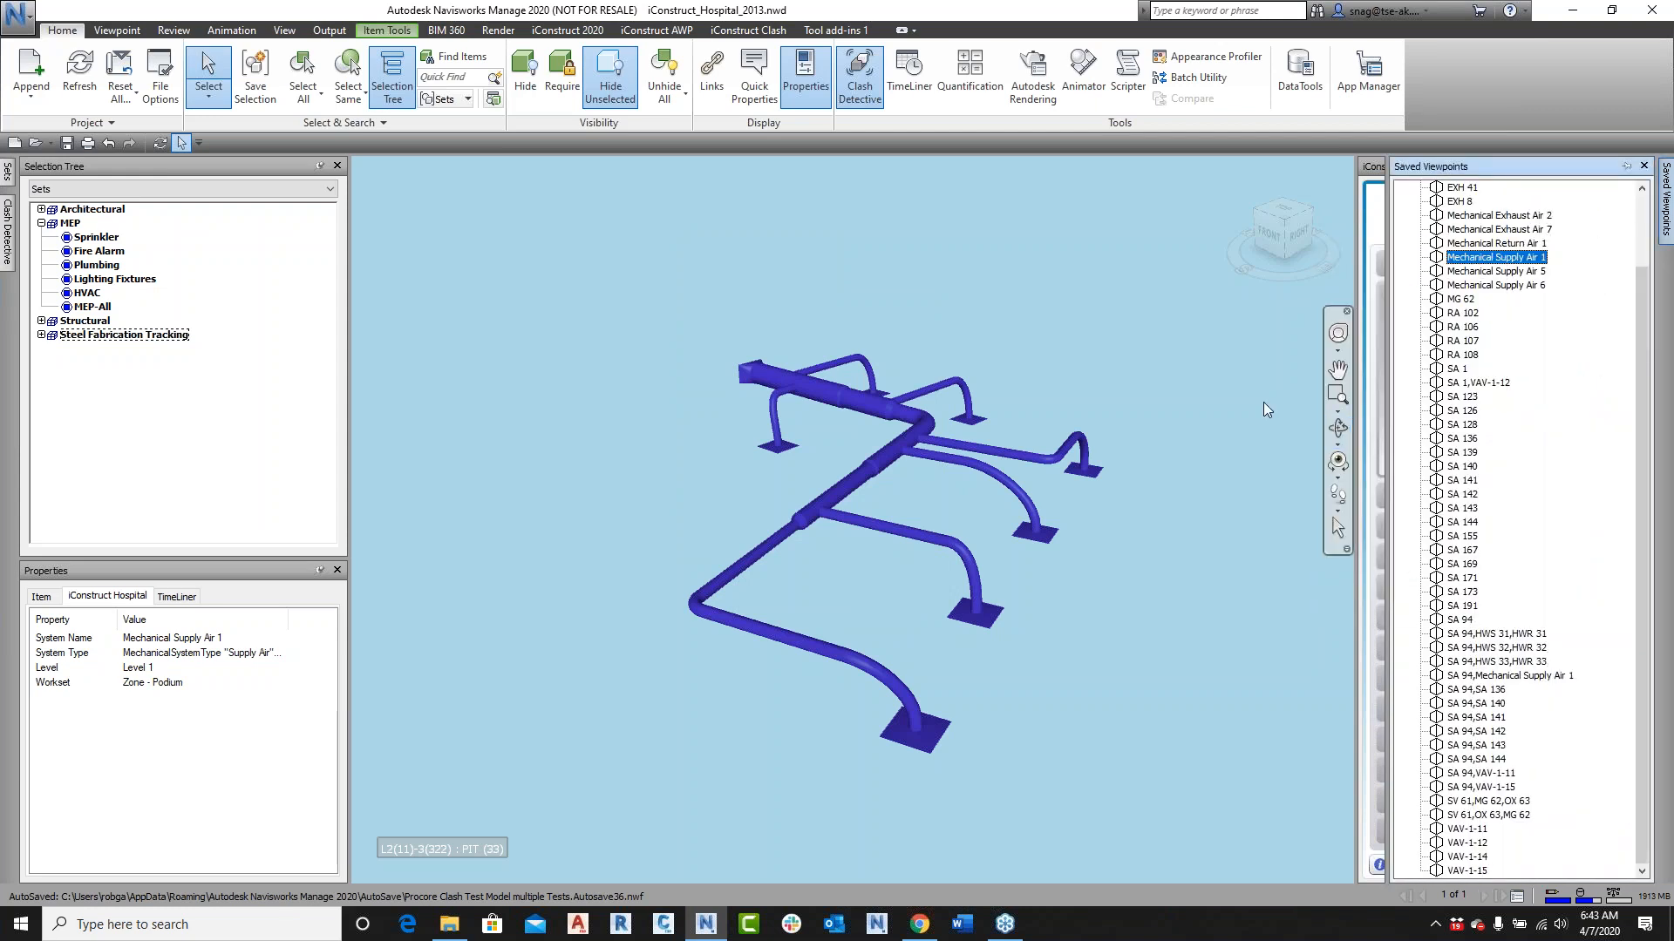
left_click(1486, 271)
left_click(1495, 258)
left_click(1184, 427)
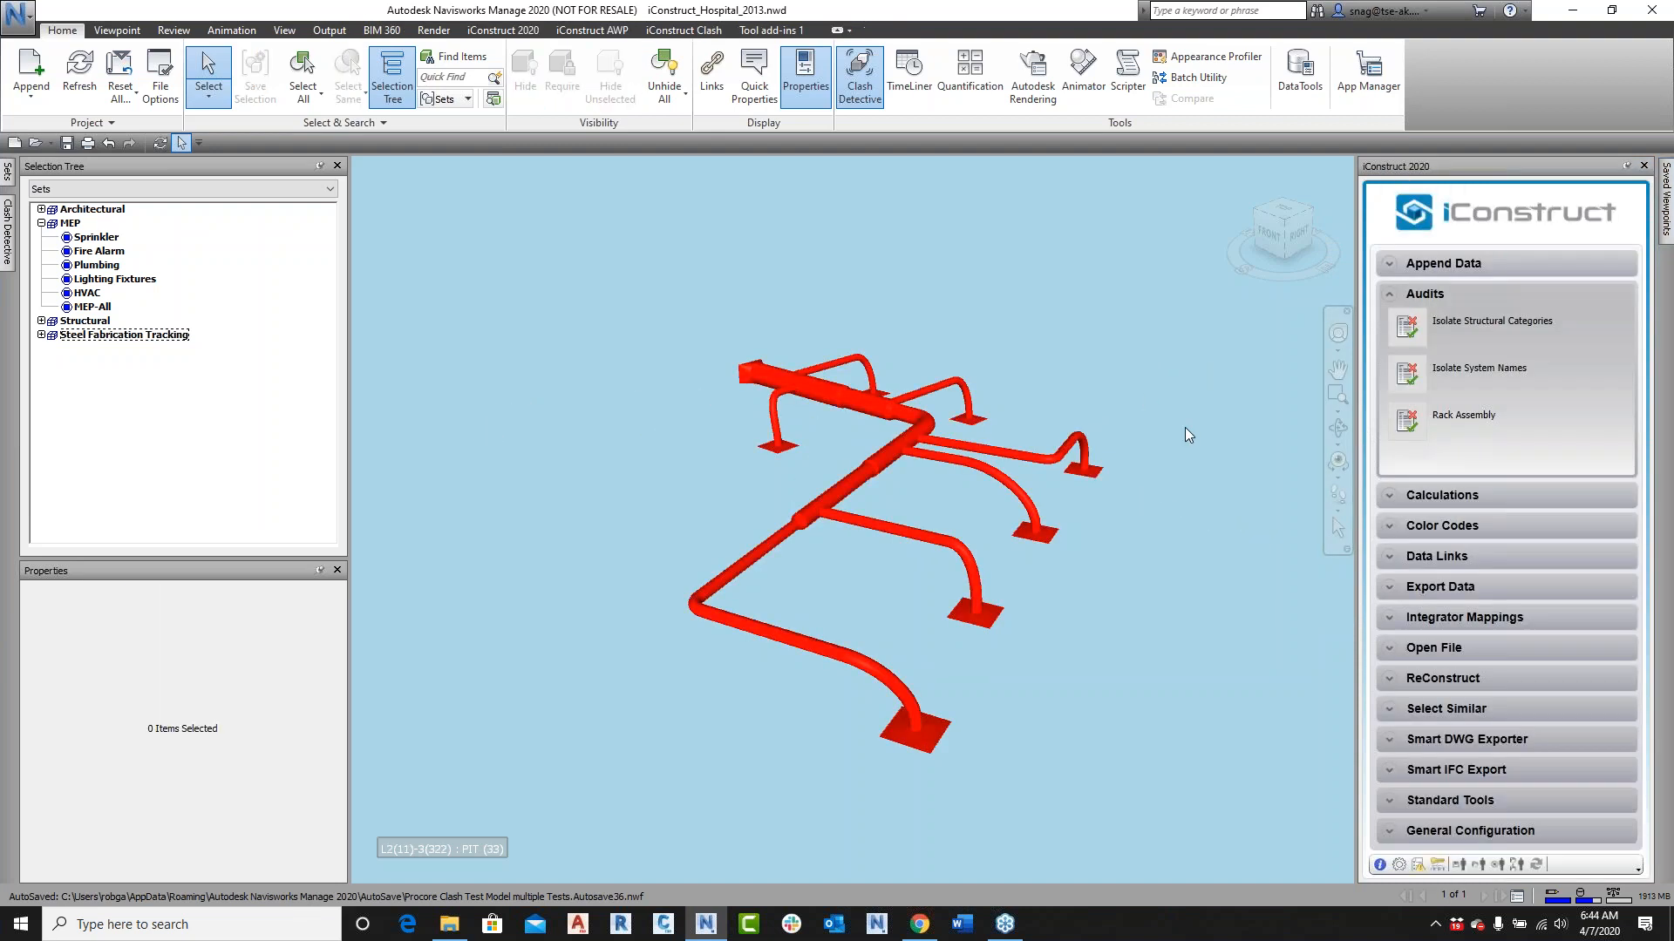
Step: Run a View Report using the MEP System Report template for the Mechanical Supply Air 1 viewpoint of the Isolate System Names audit
left_click(1393, 799)
left_click_drag(1631, 669, 1631, 795)
left_click(1407, 787)
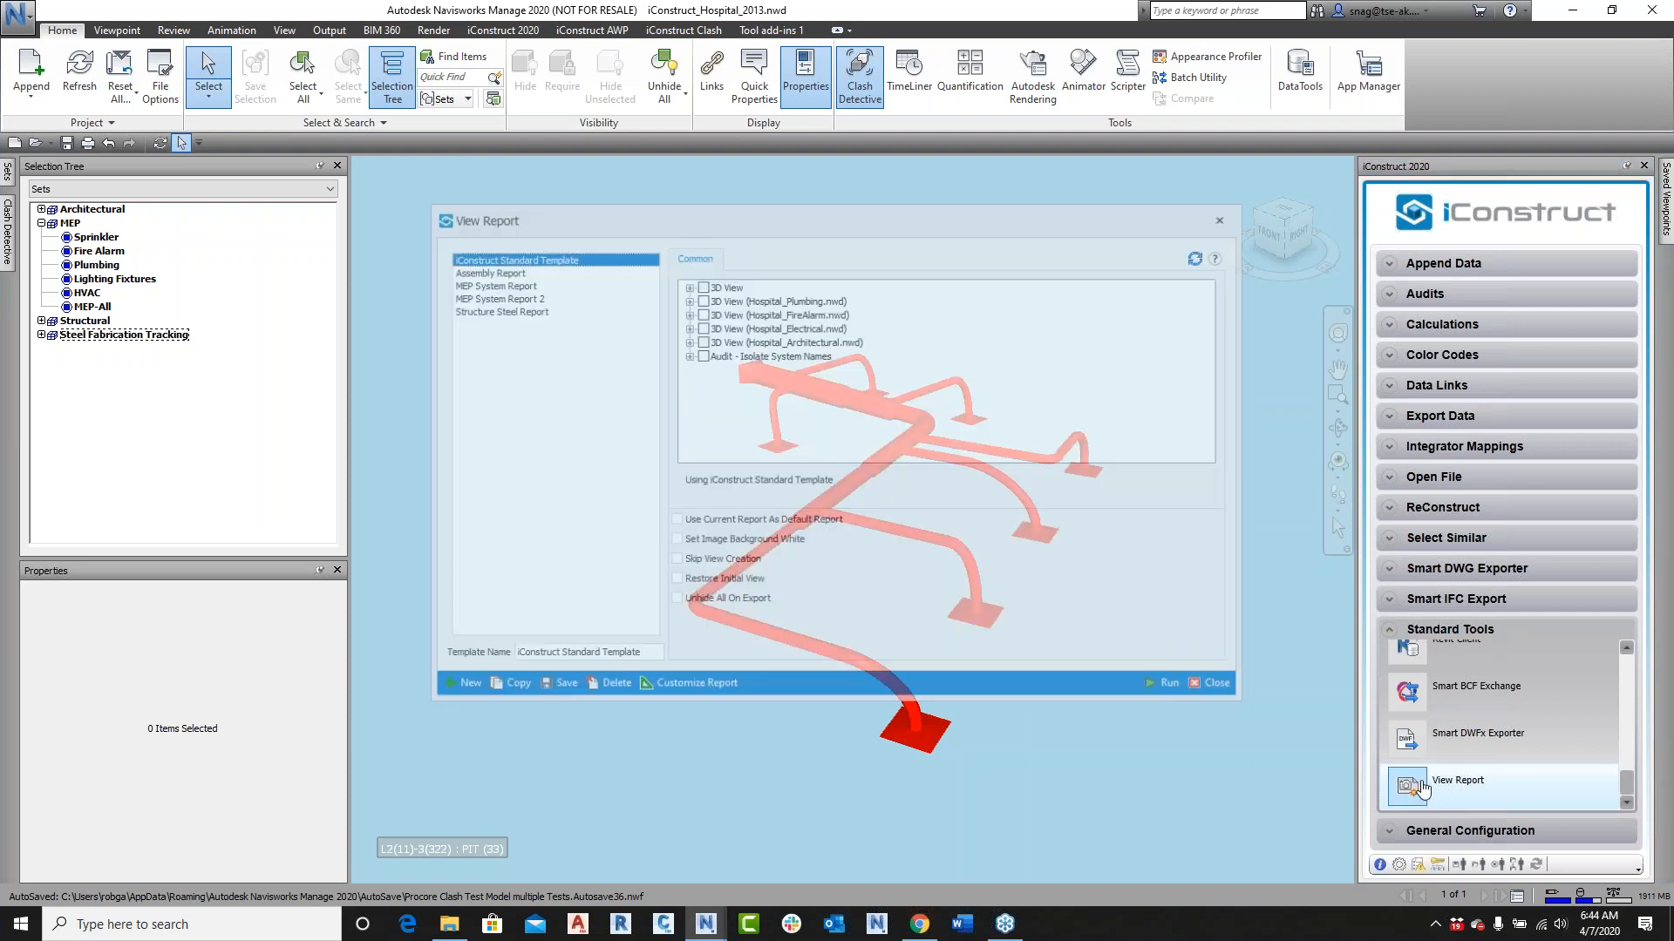
left_click(484, 284)
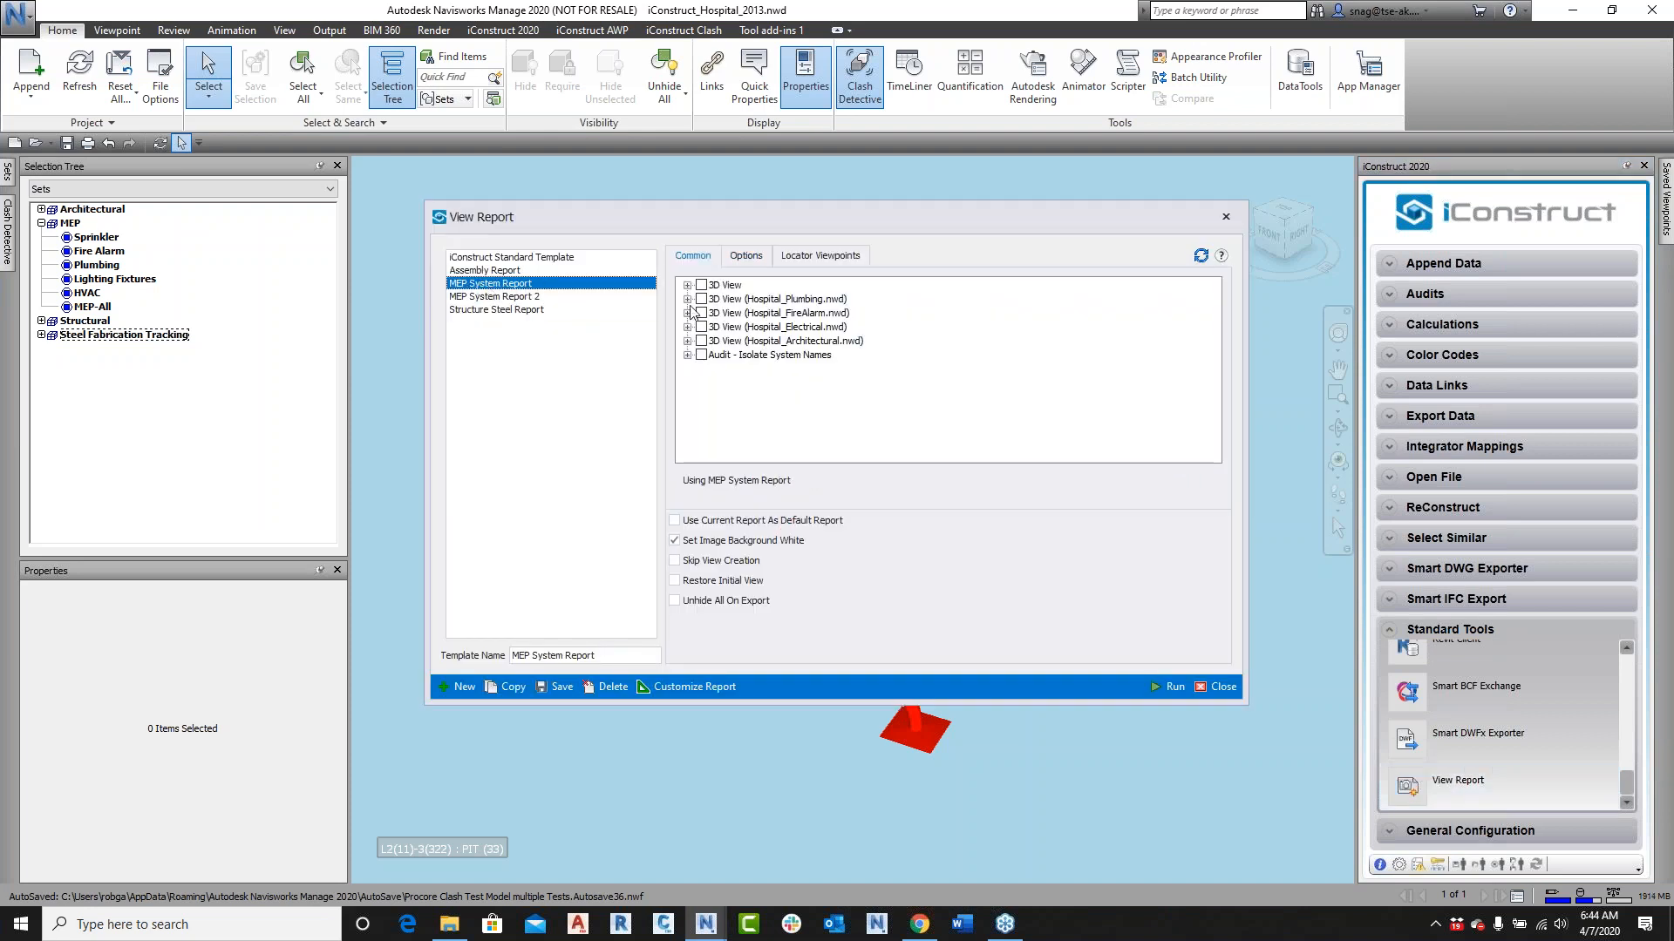
left_click(688, 355)
left_click(719, 370)
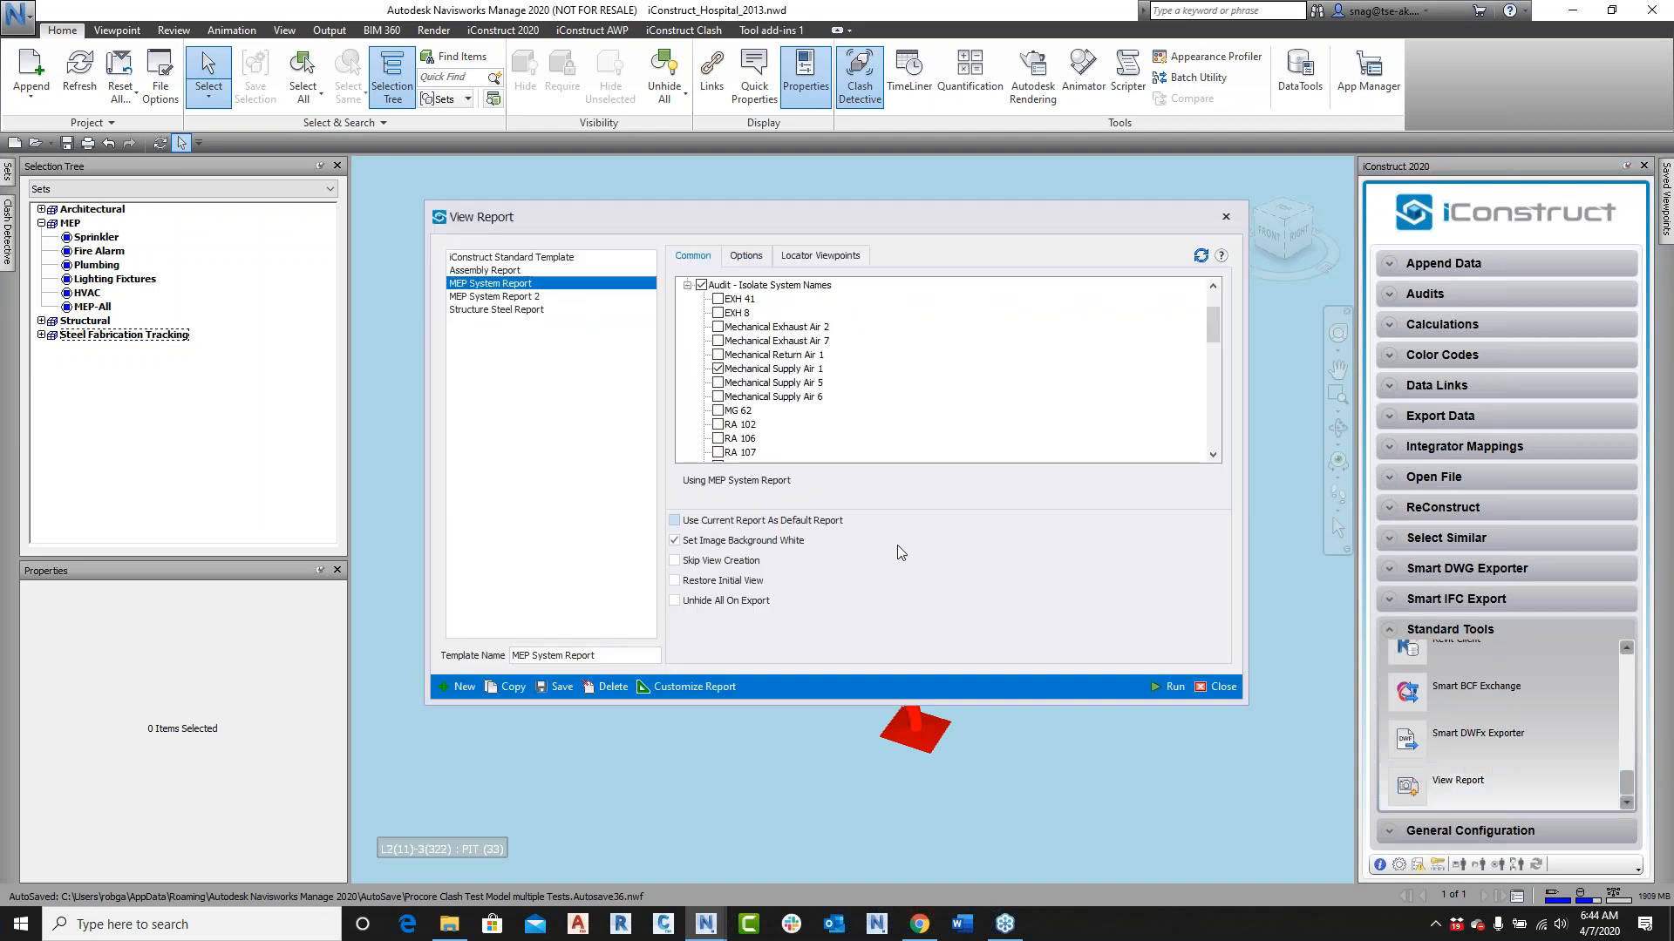
left_click(1171, 685)
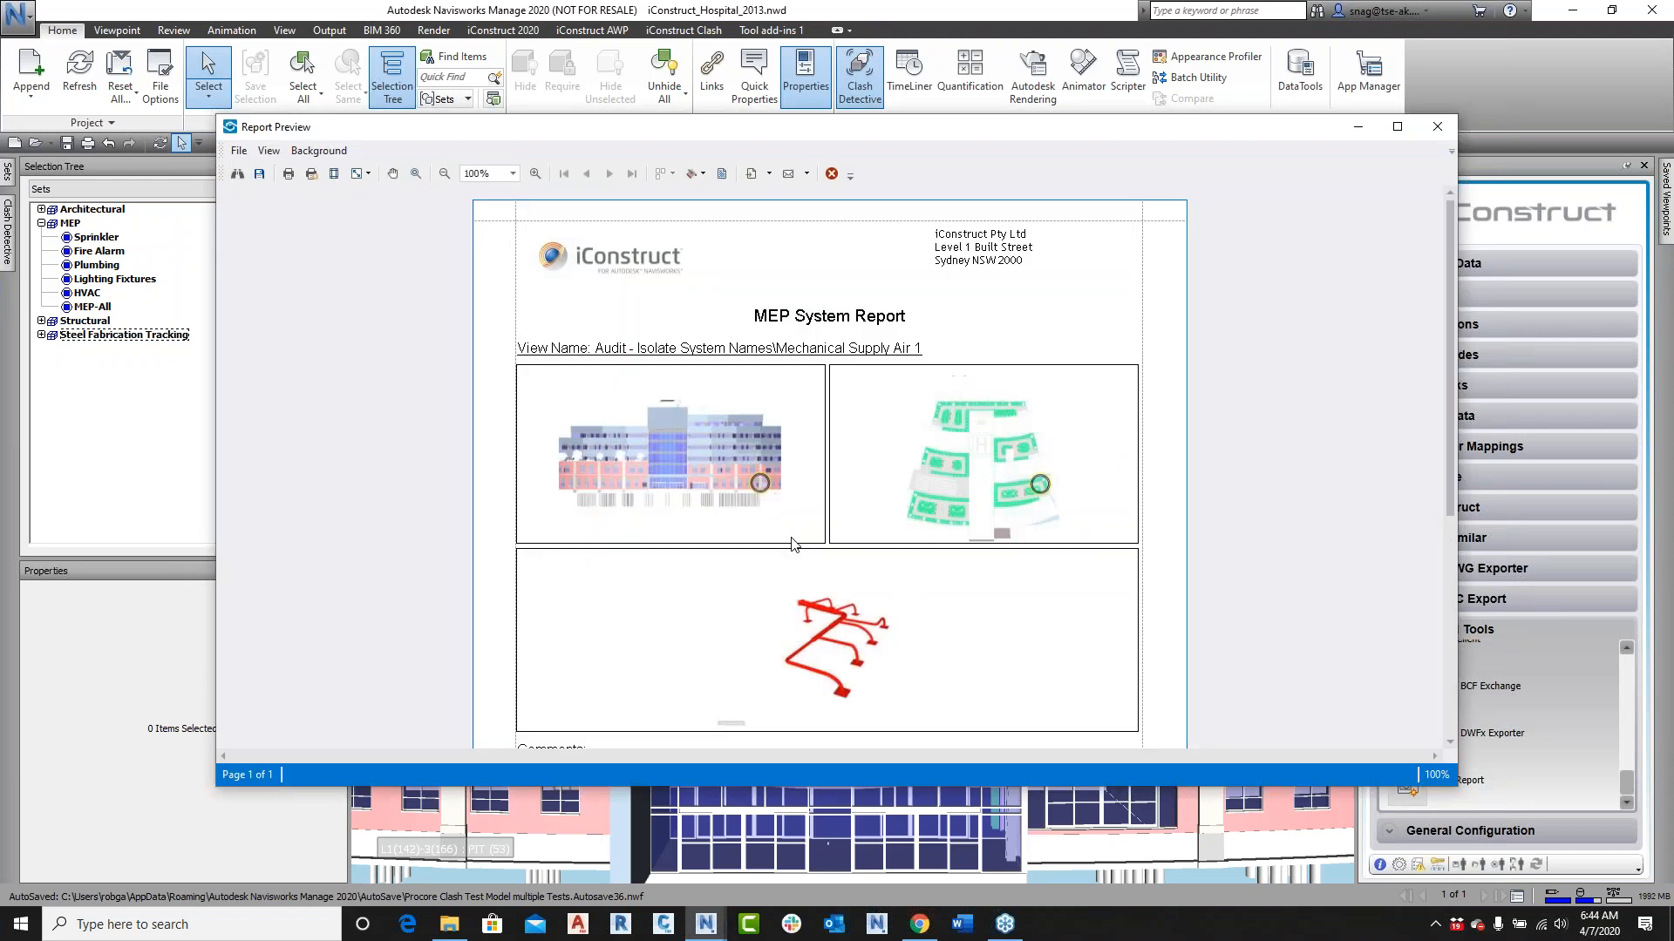
Step: Review the images and component table in the MEP System Report preview, and close the preview
scroll(792, 544, "down", 3)
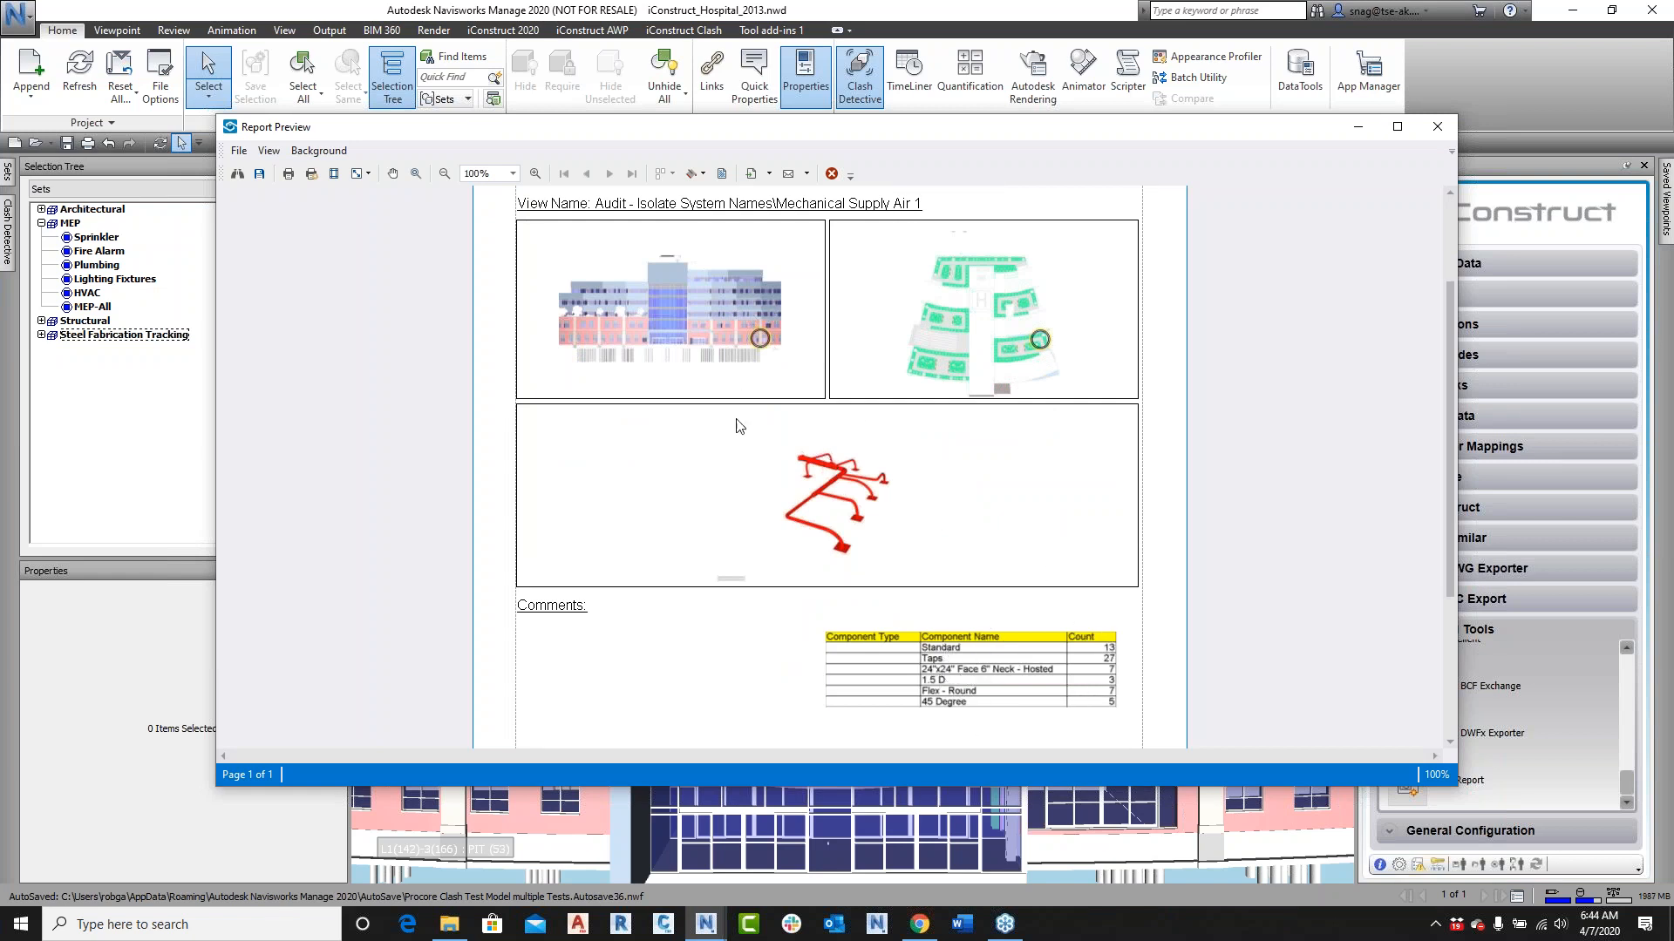
scroll(787, 434, "up", 3)
scroll(1168, 333, "down", 2)
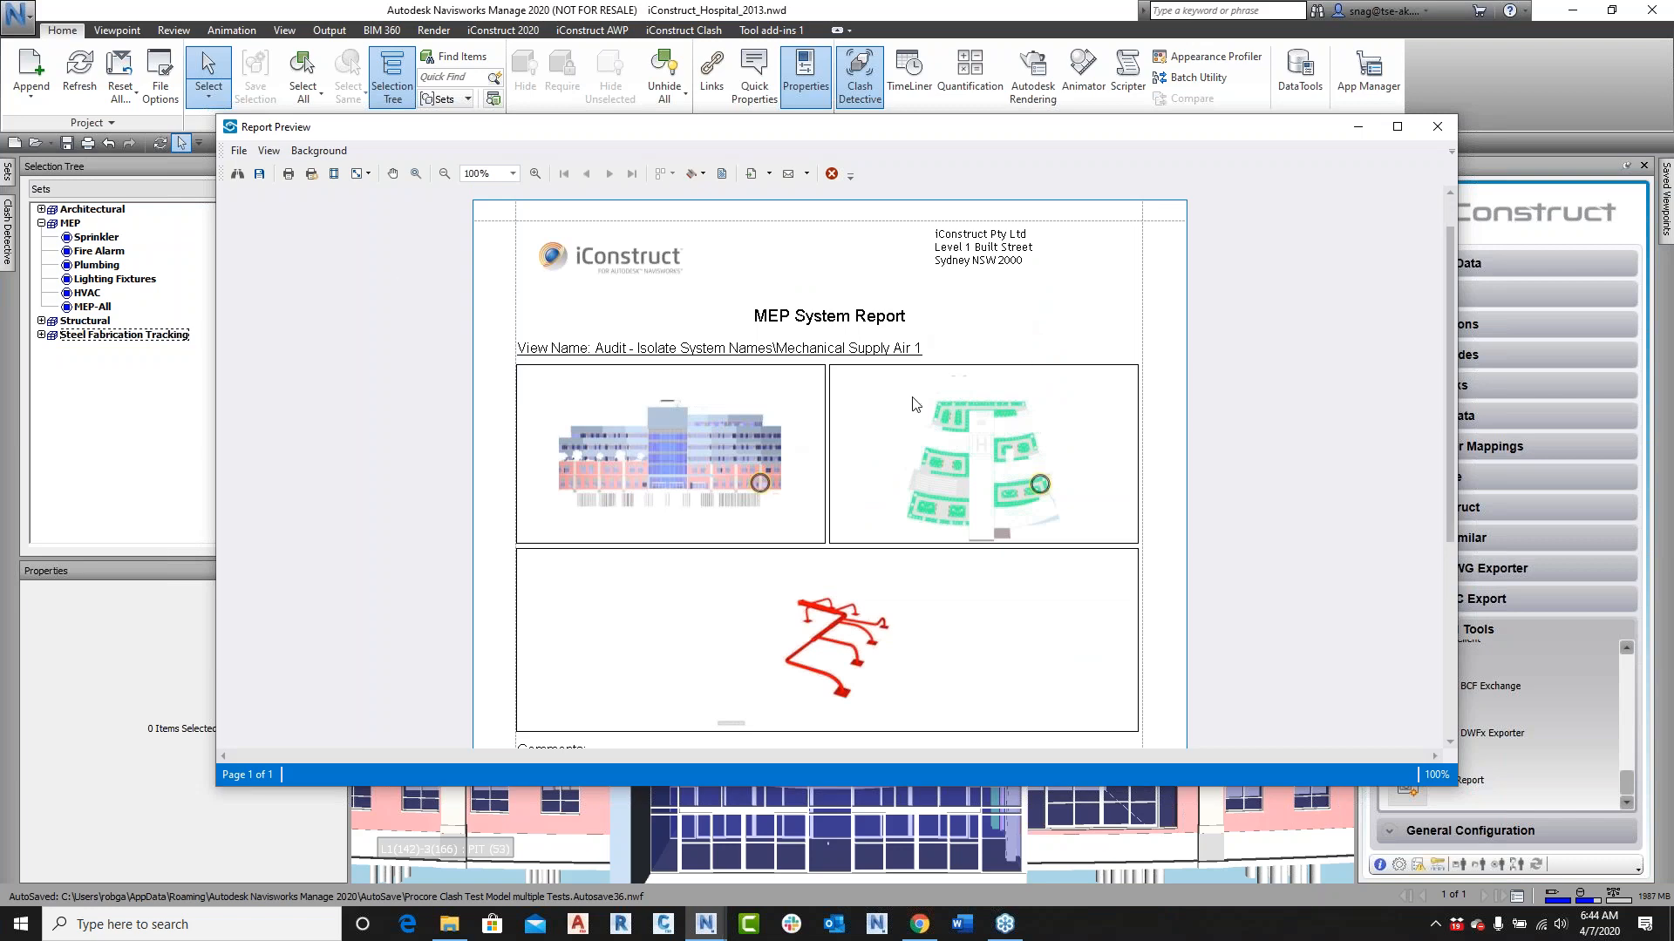
left_click(1437, 126)
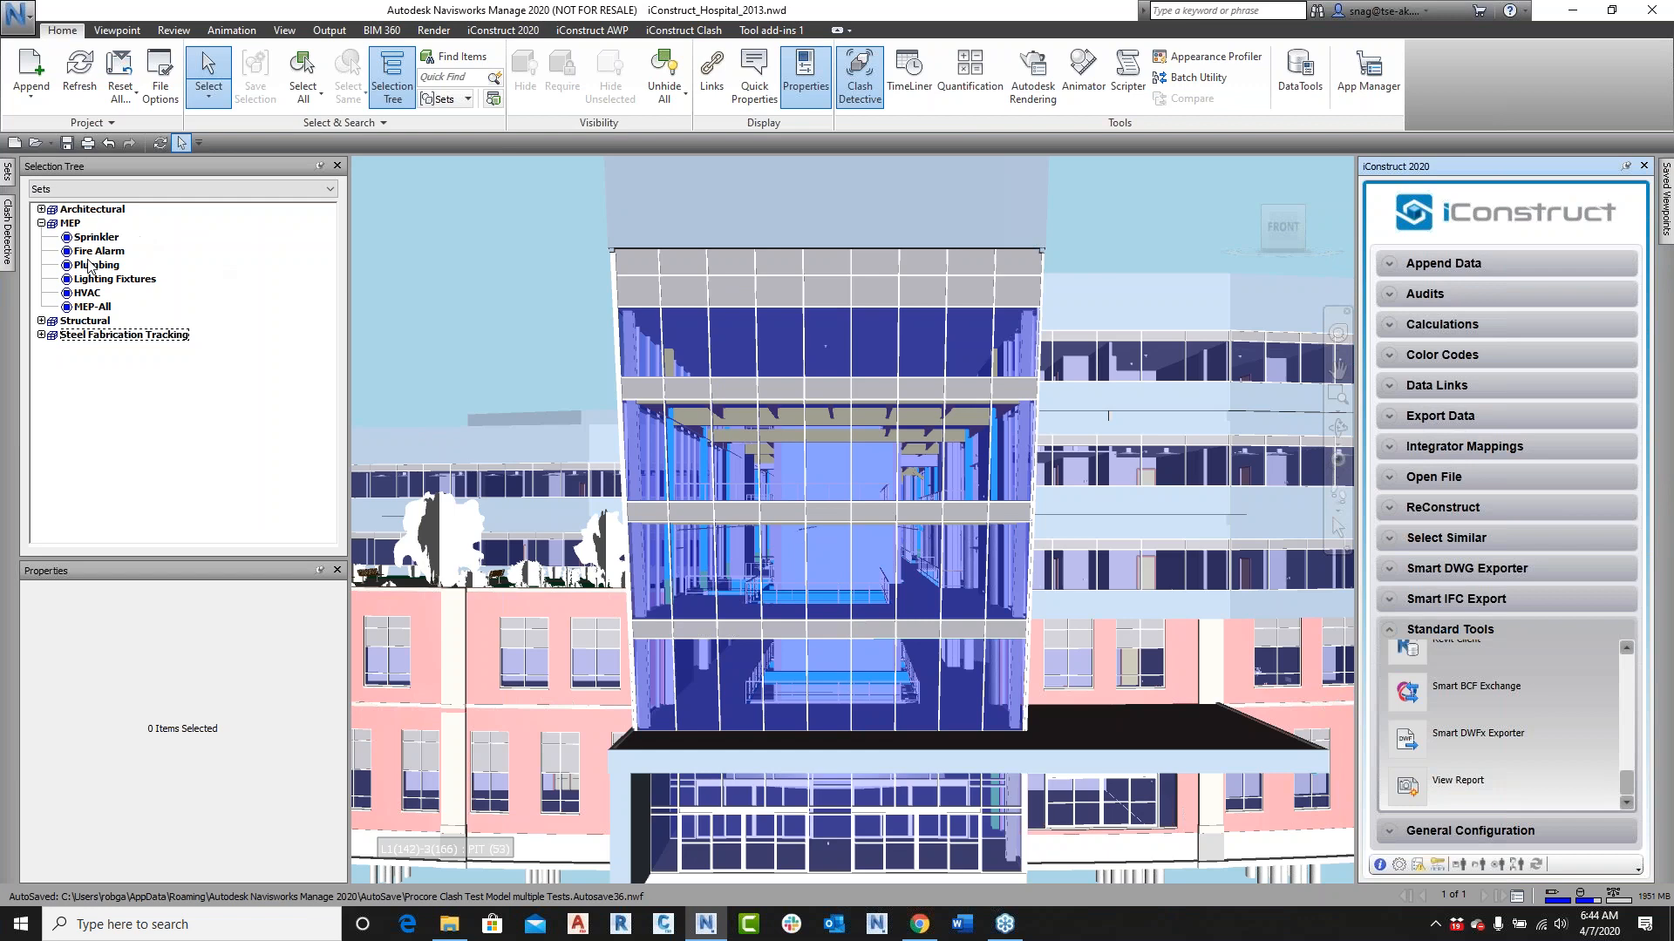
Step: Isolate the architectural Doors set by hiding everything unselected, and return to the home view
left_click(41, 209)
left_click(88, 223)
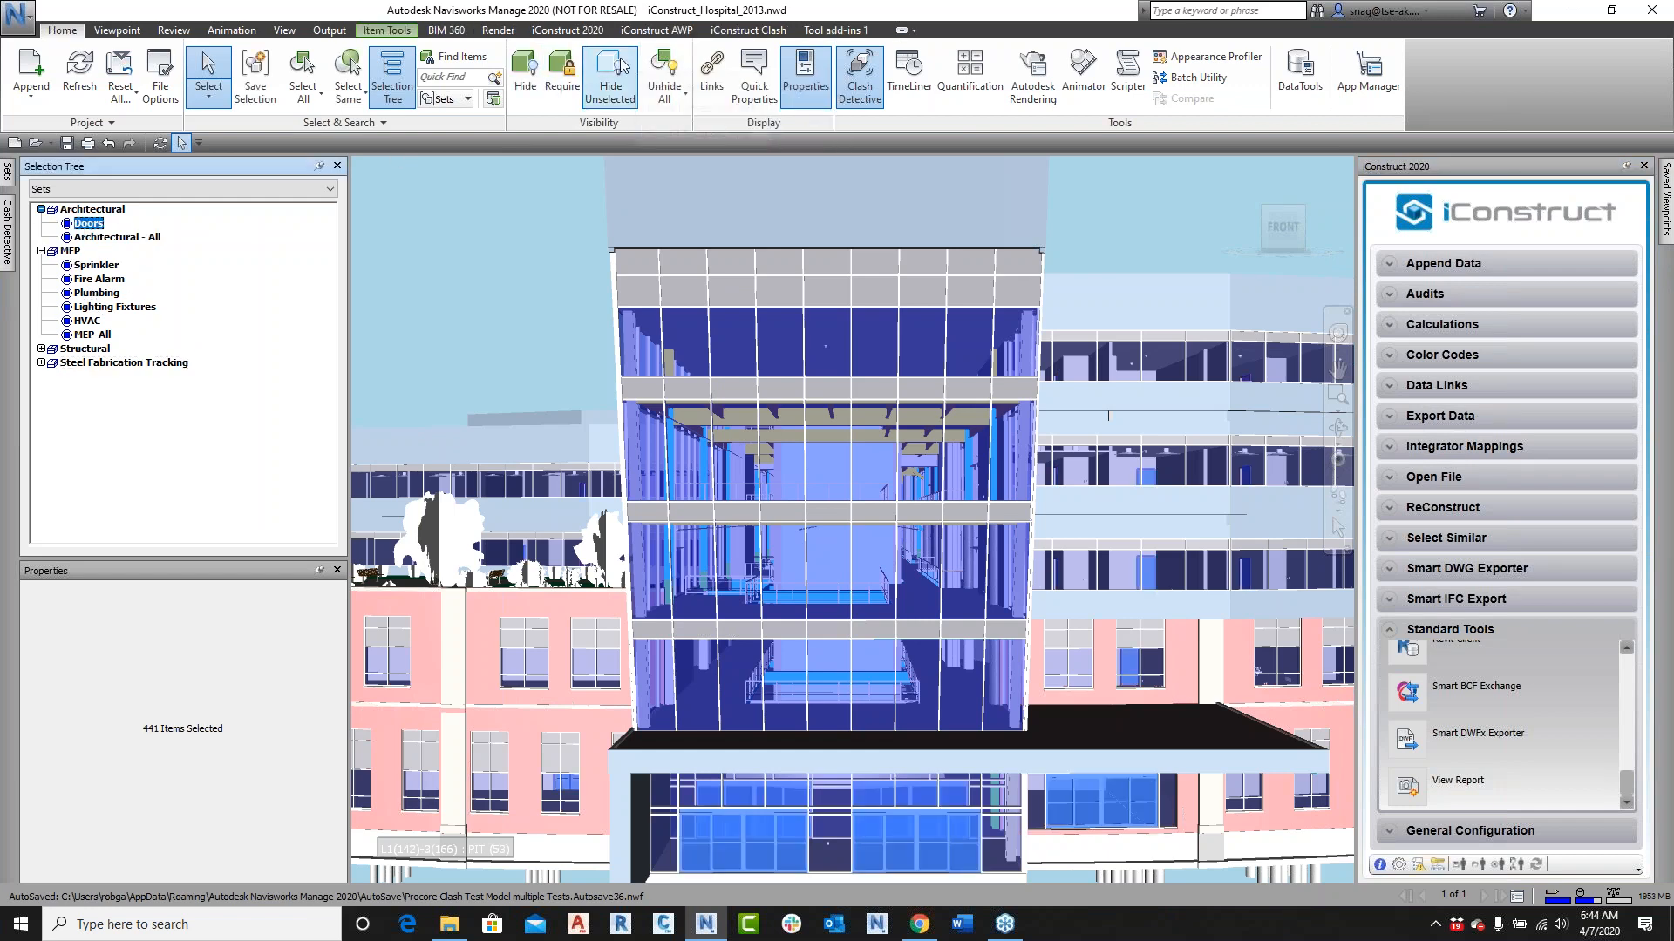
left_click(611, 75)
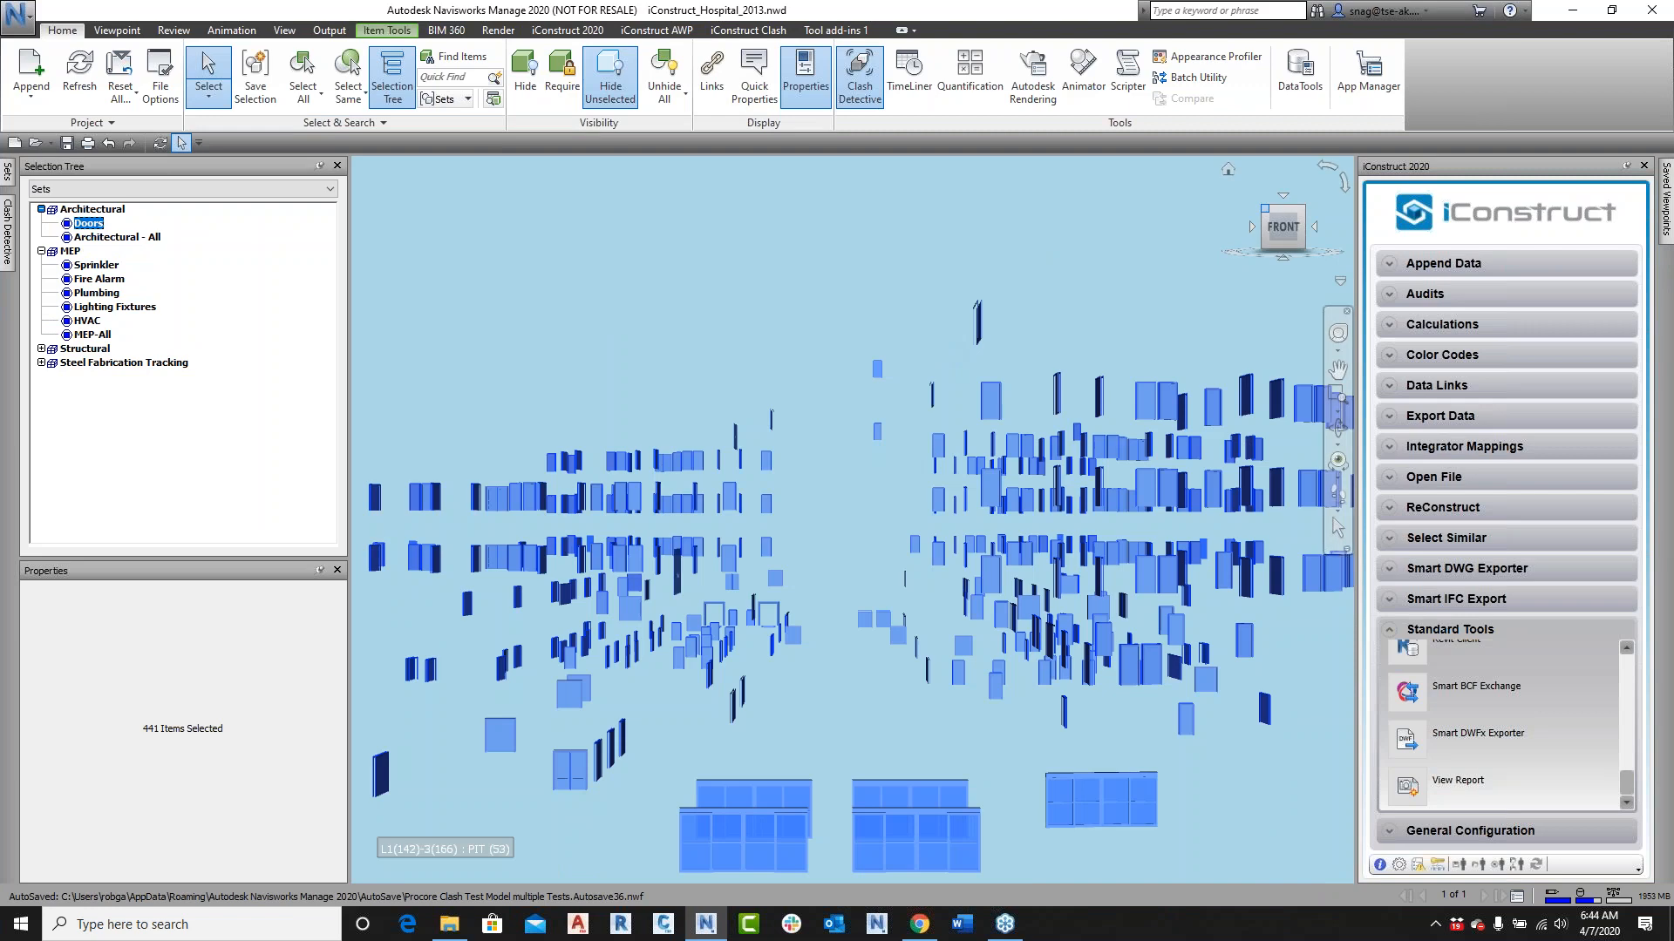
left_click(1227, 170)
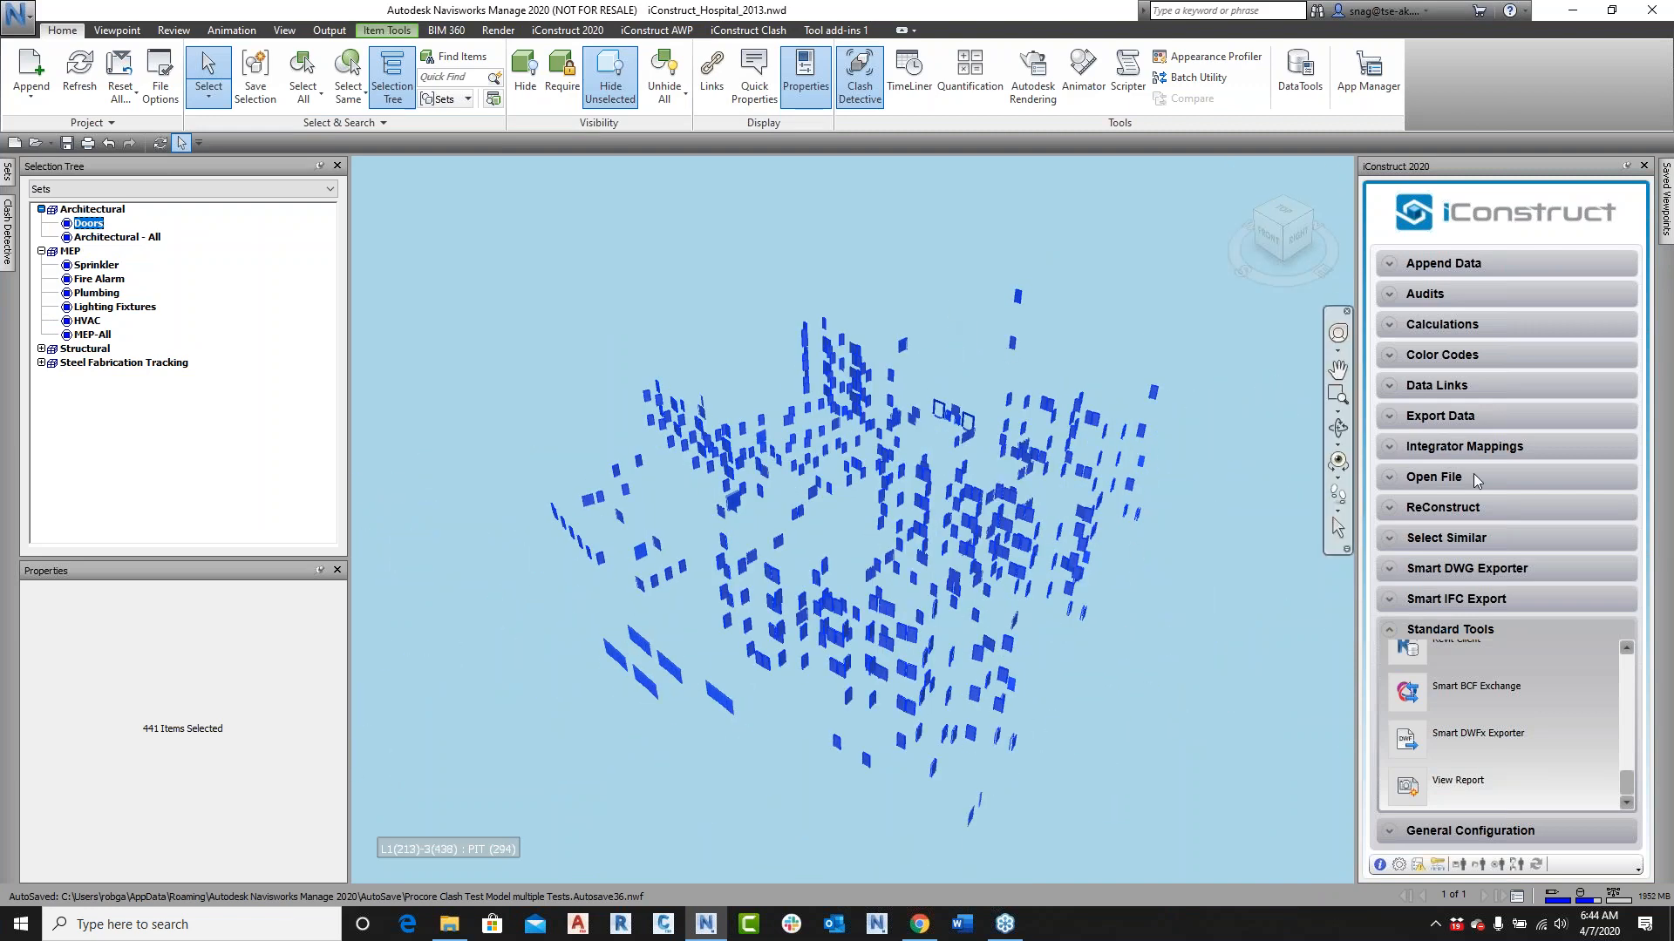
Step: Try to export the isolated doors with Door Schedule 2, and close its Preview window
left_click(1395, 417)
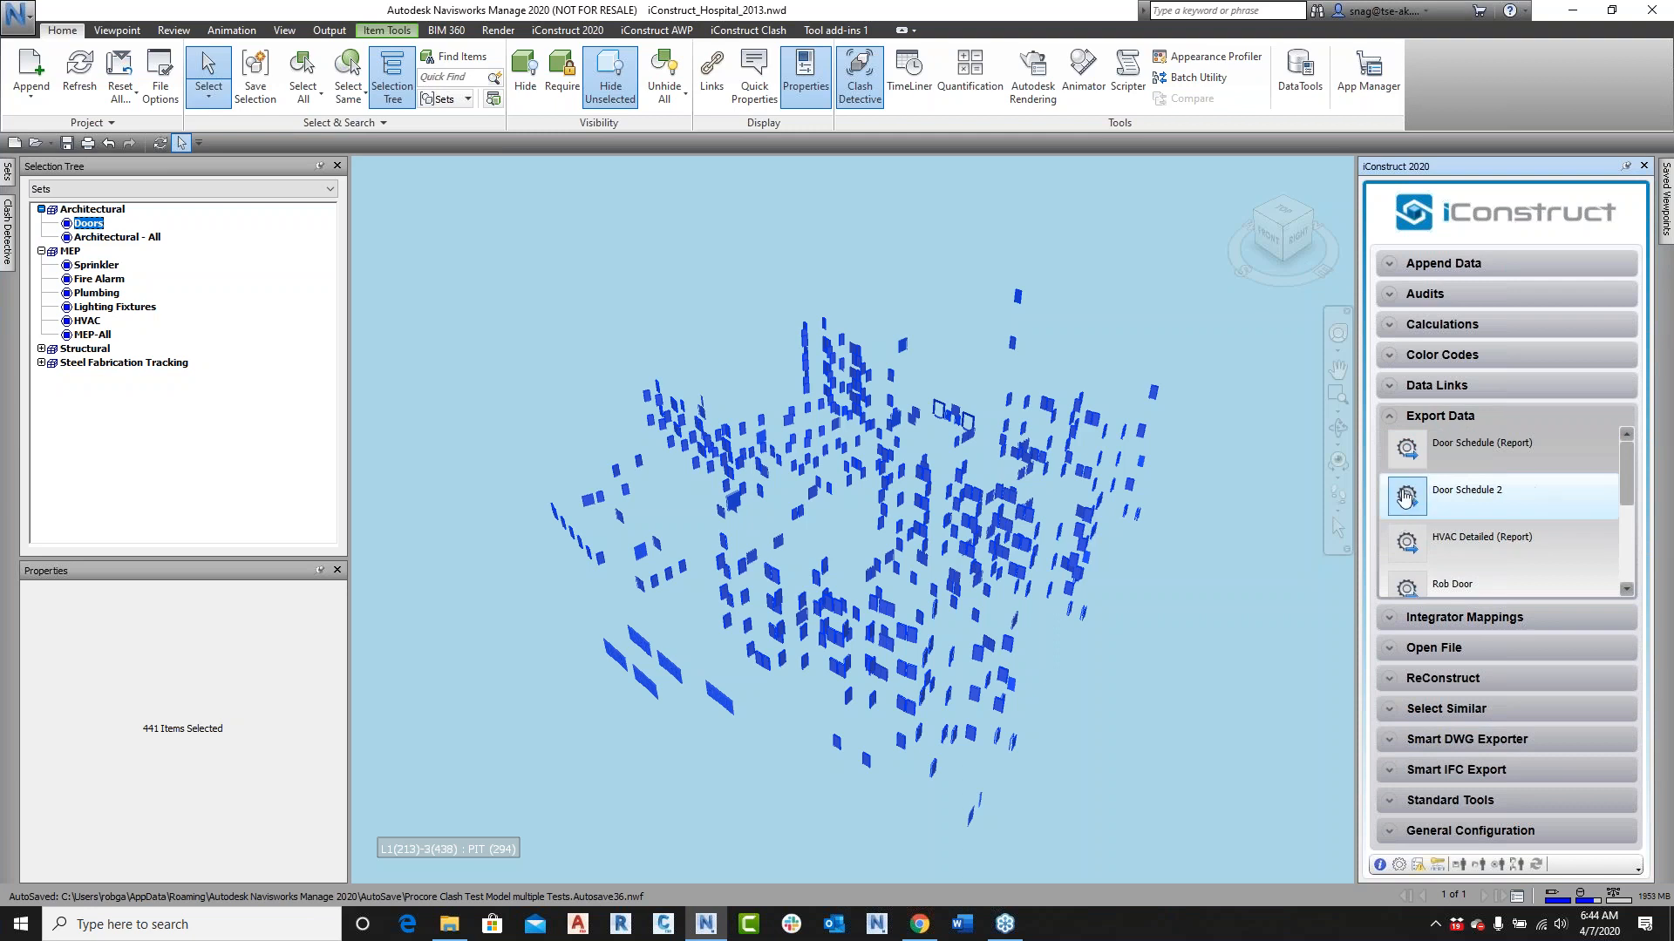
left_click(1410, 498)
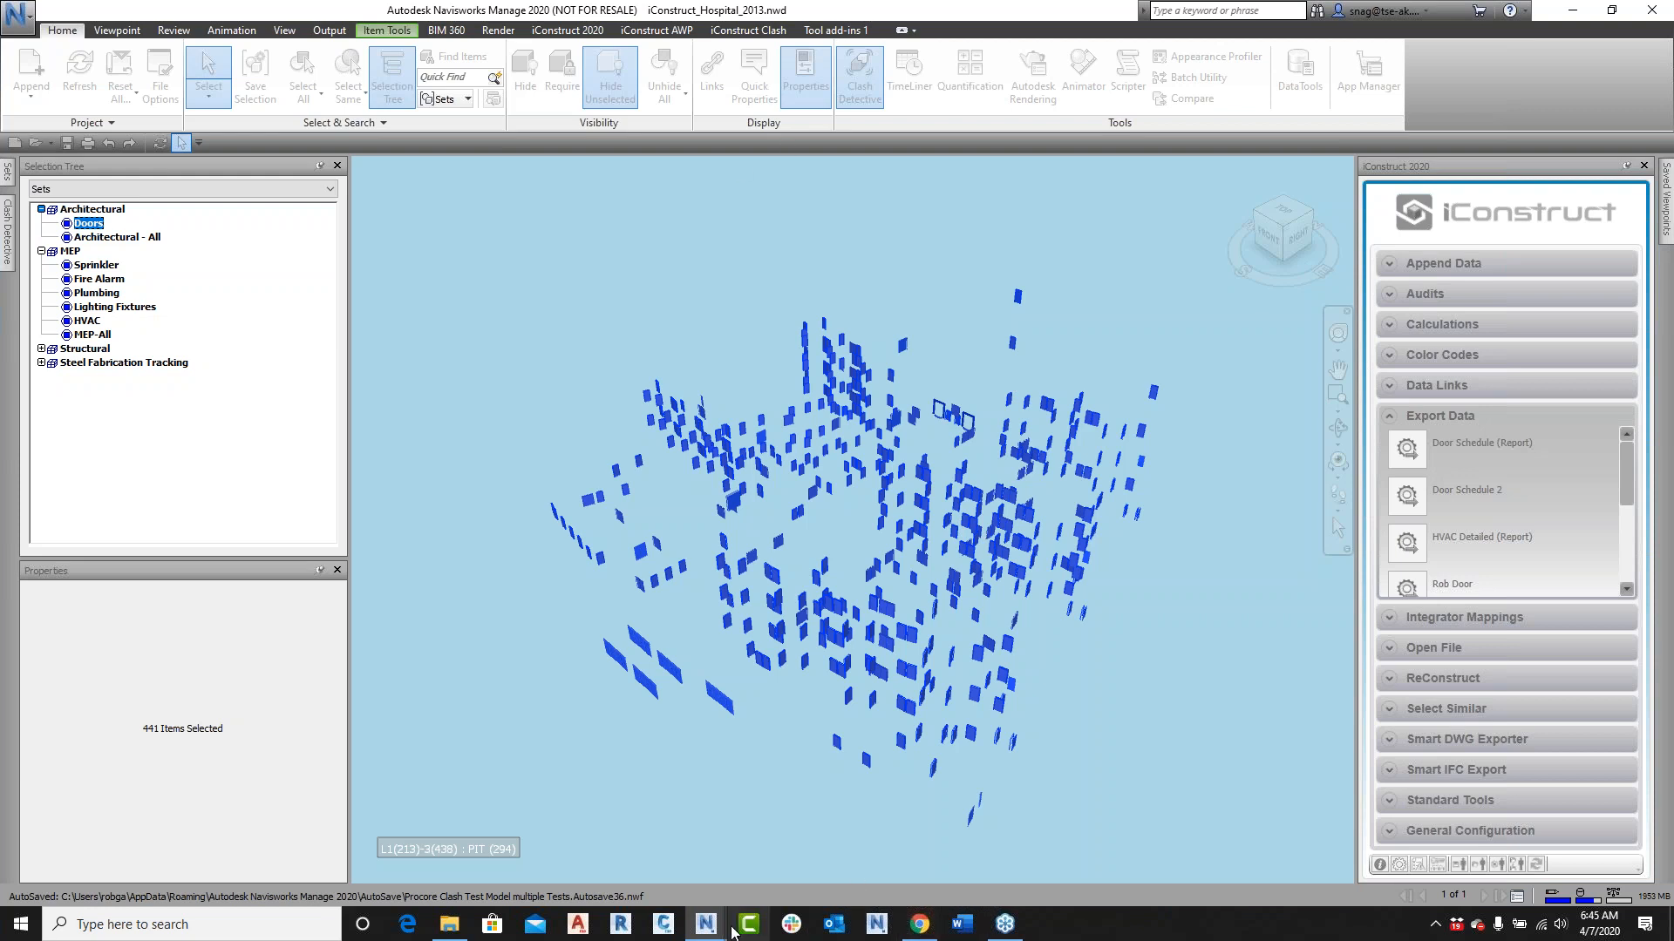
mouse_move(713, 935)
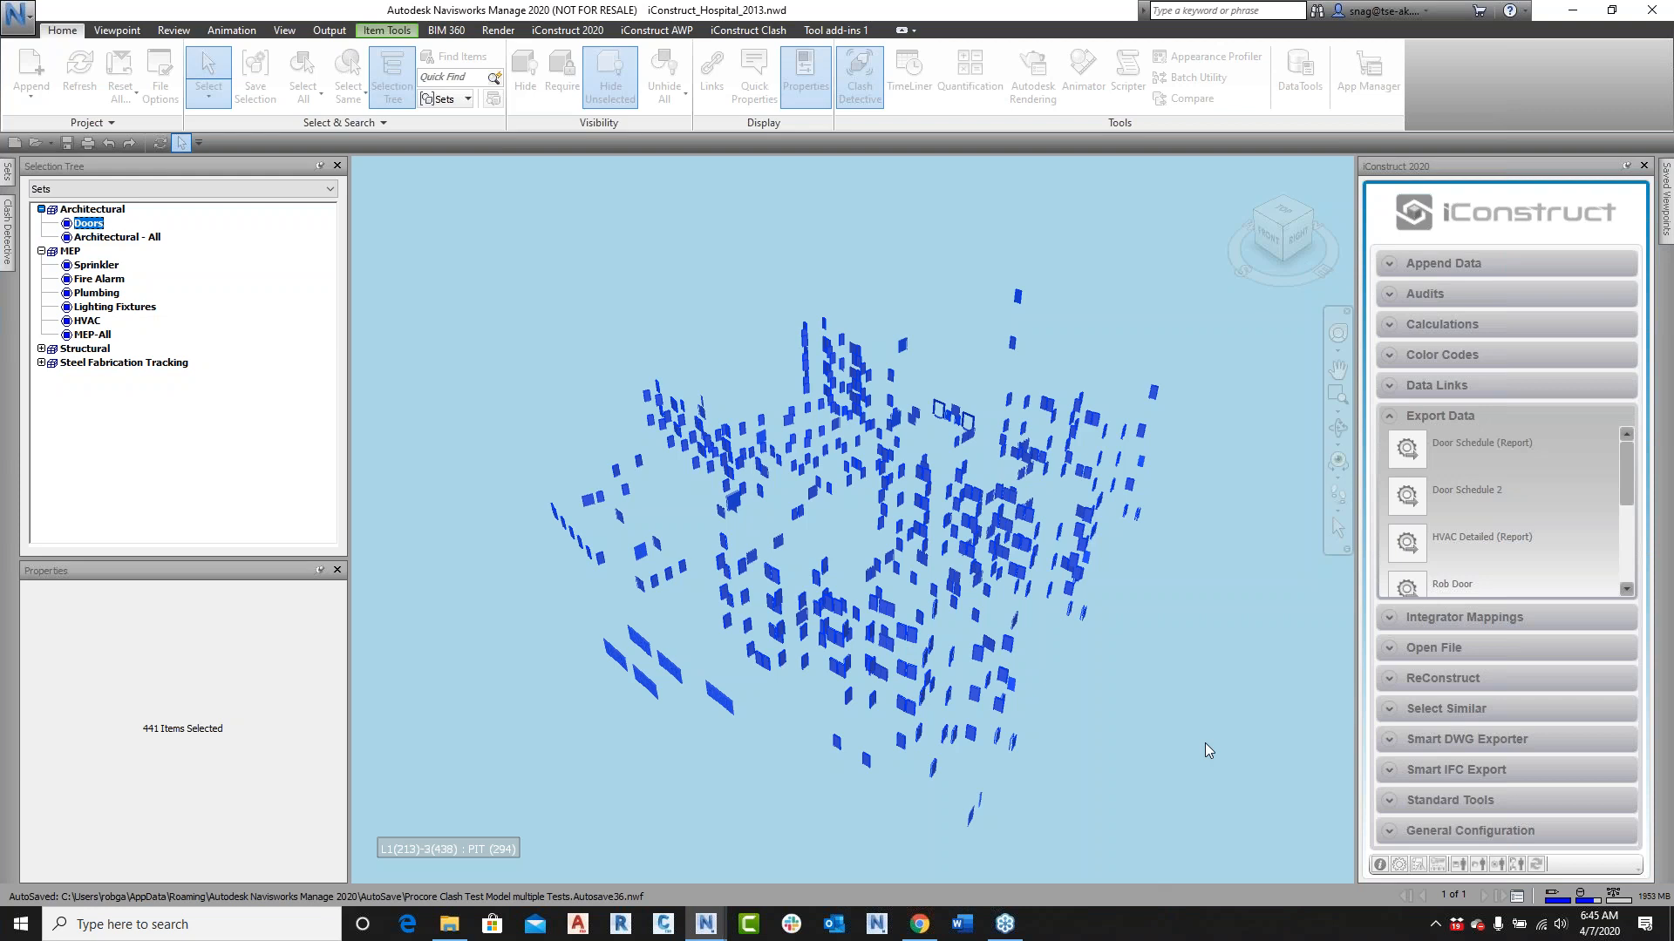
right_click(702, 928)
left_click(642, 830)
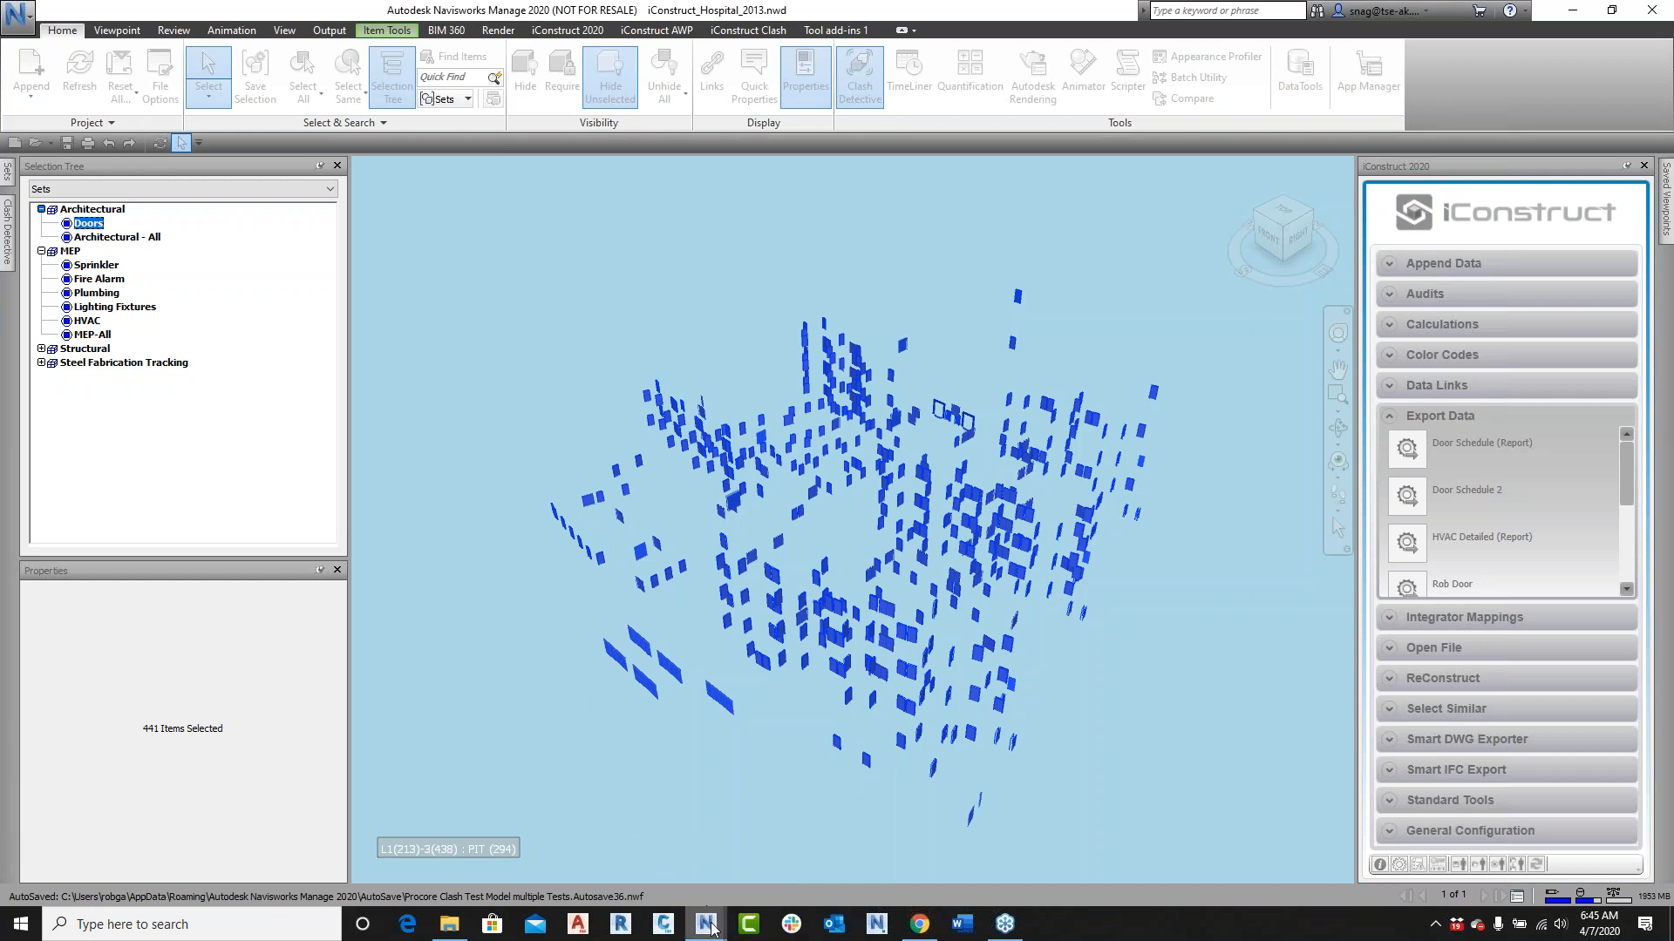
mouse_move(715, 927)
left_click(782, 873)
mouse_move(716, 929)
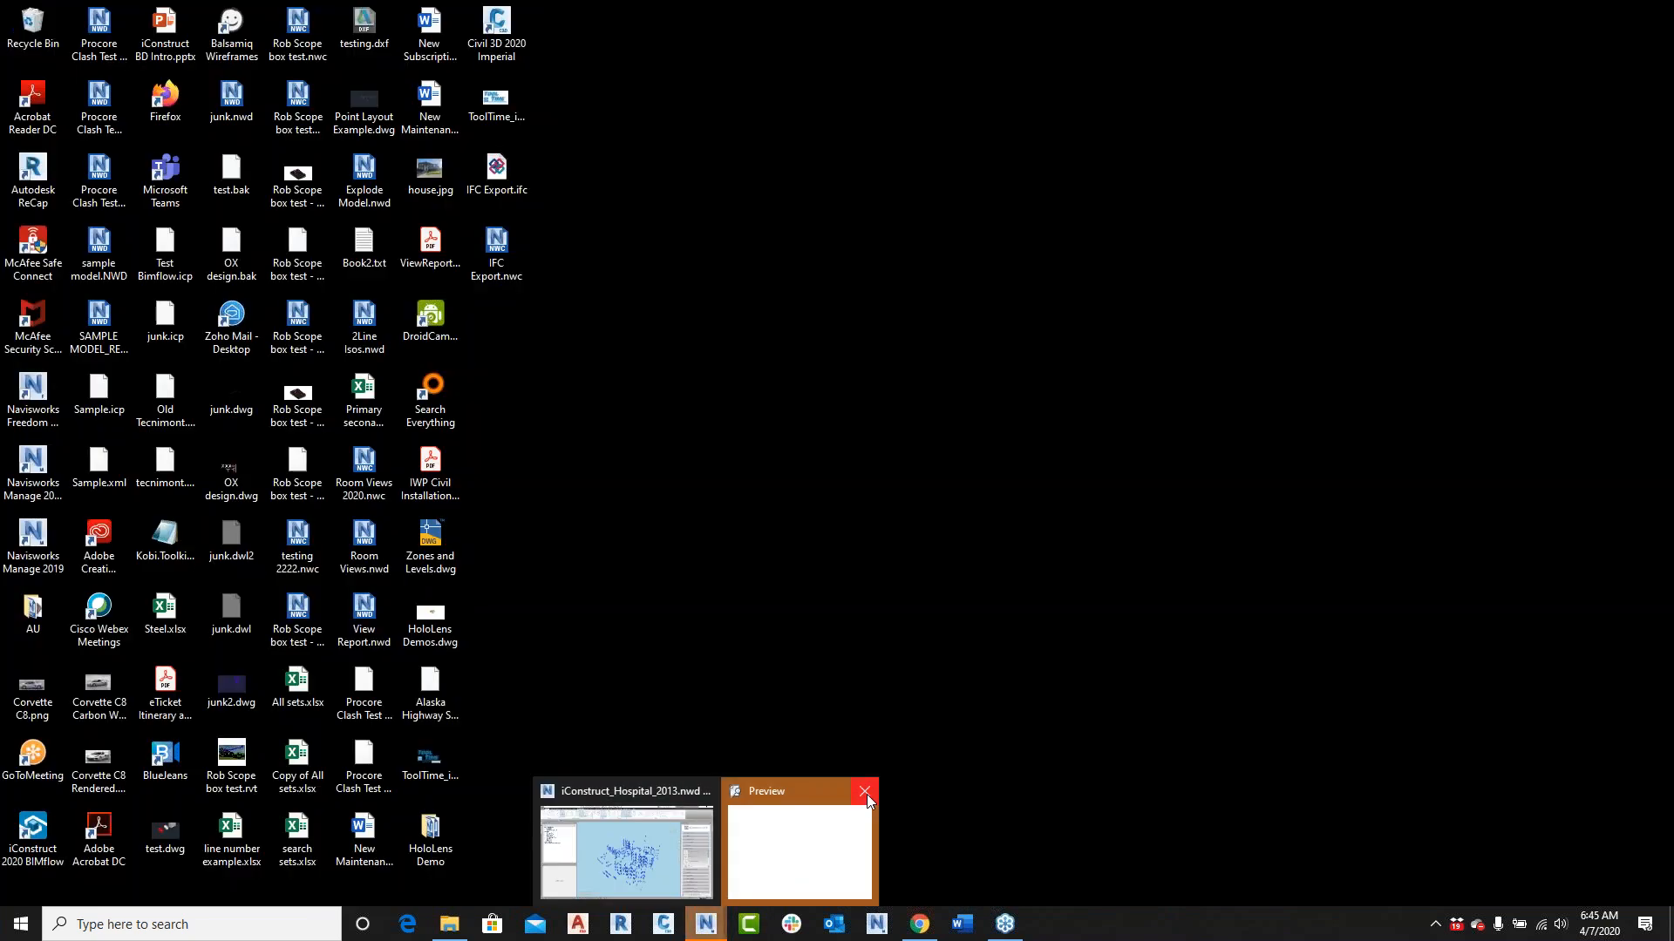
left_click(865, 792)
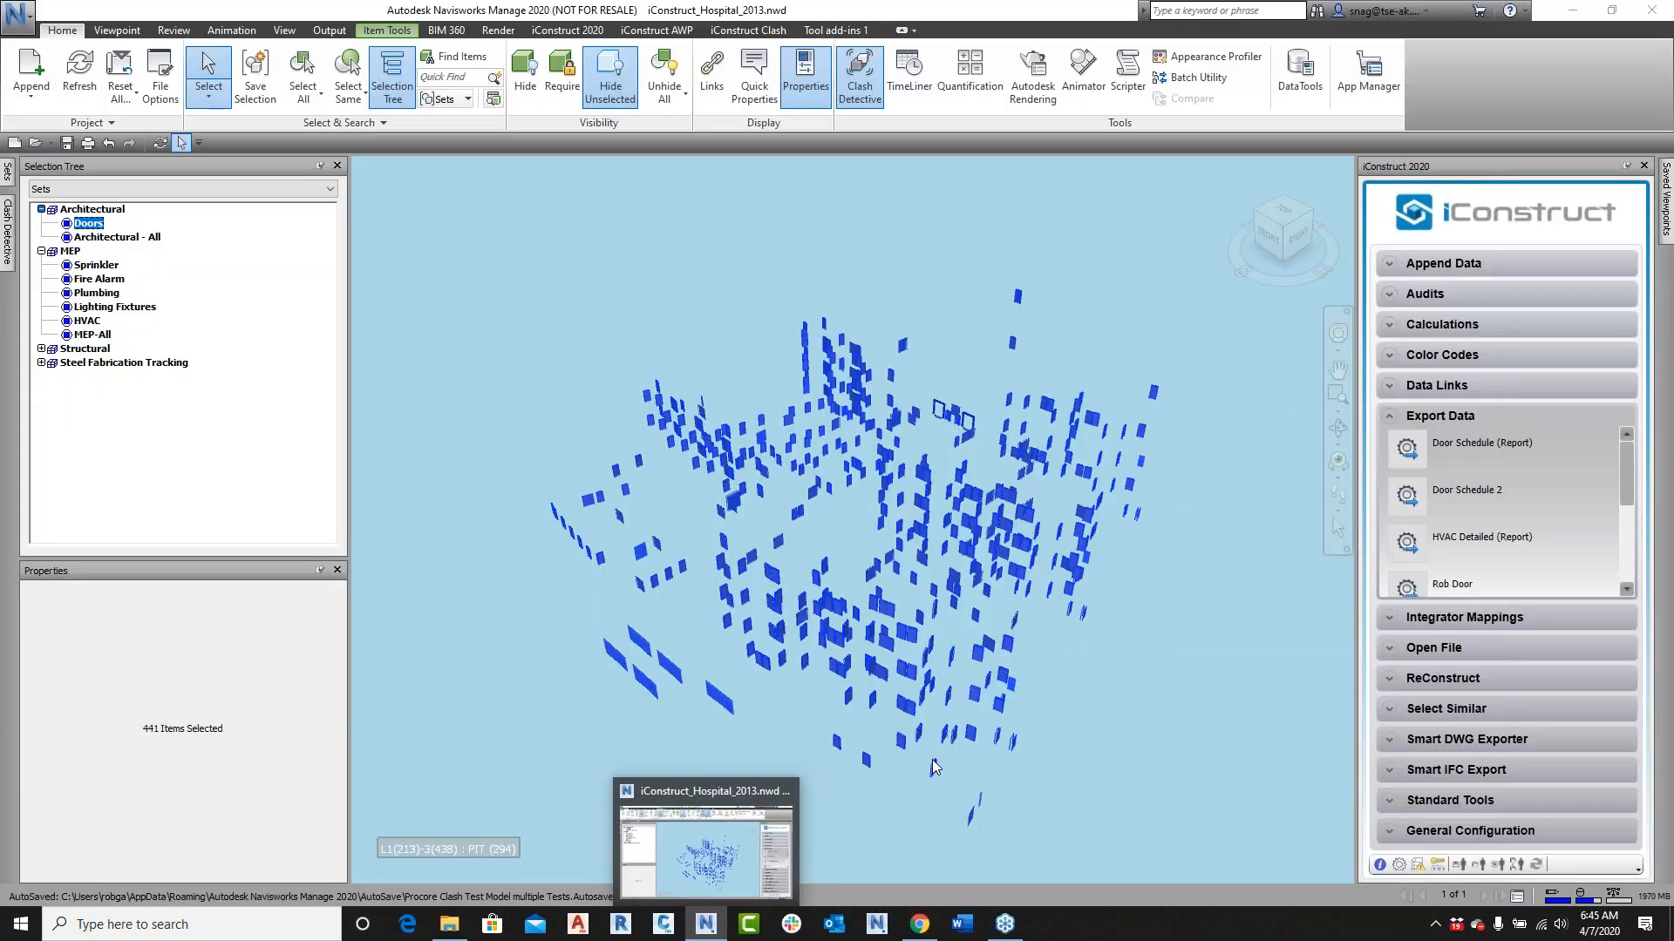
Step: Reselect the Doors set, try the Door Schedule 2 export again, and close the new Preview window
left_click(802, 514)
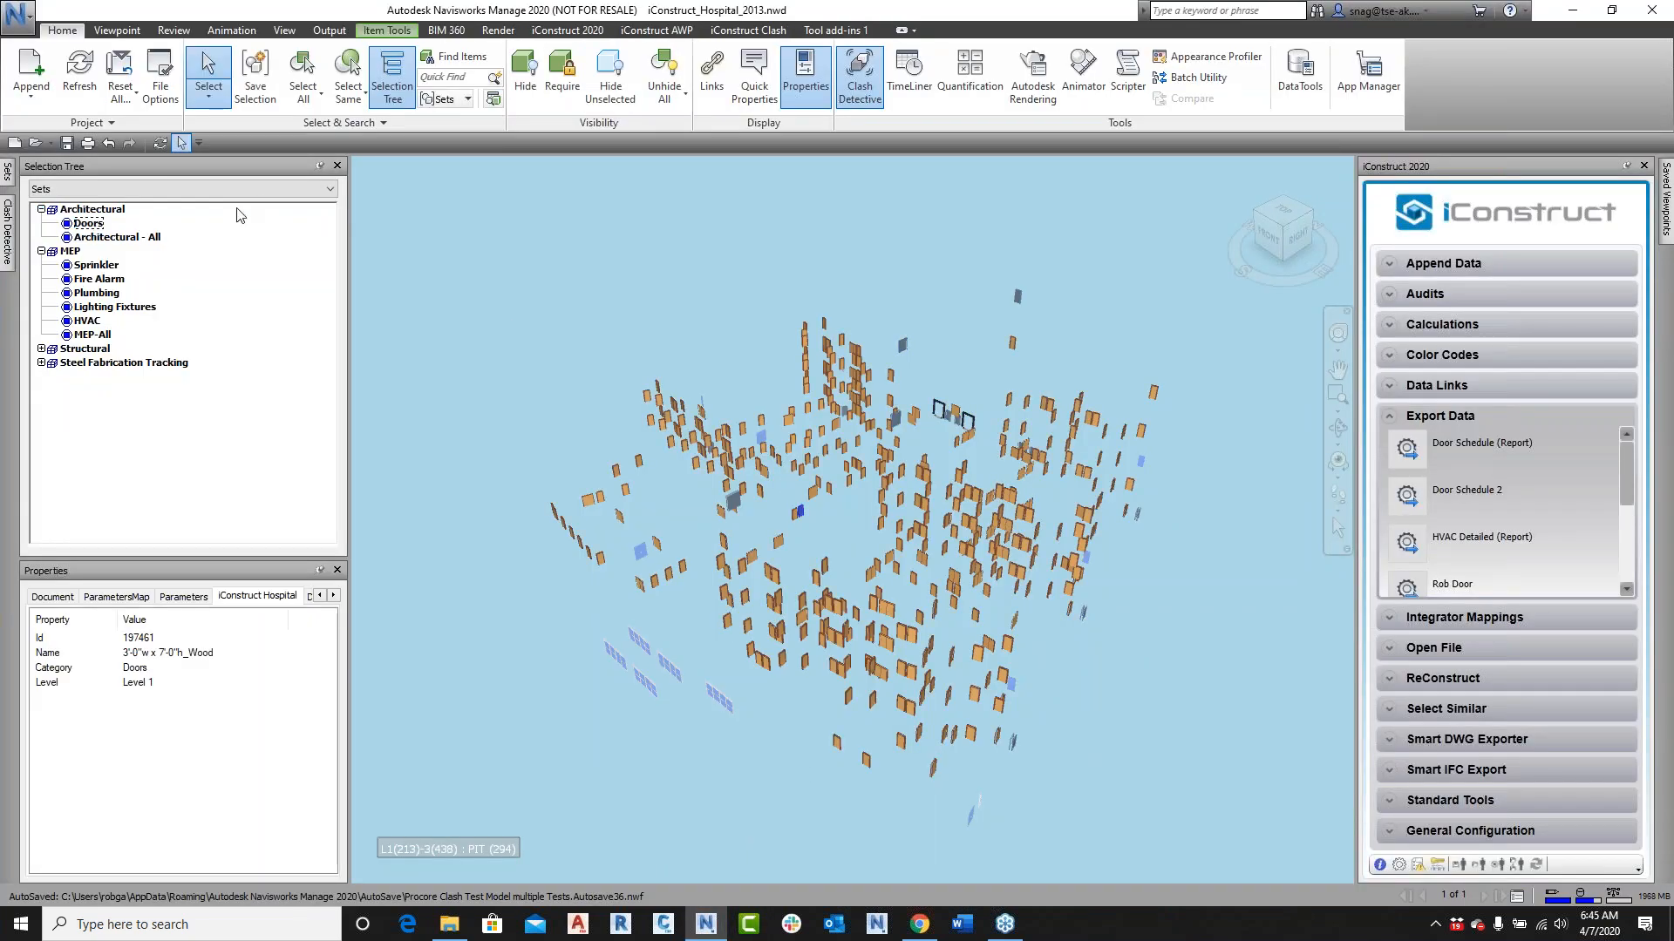
left_click(92, 224)
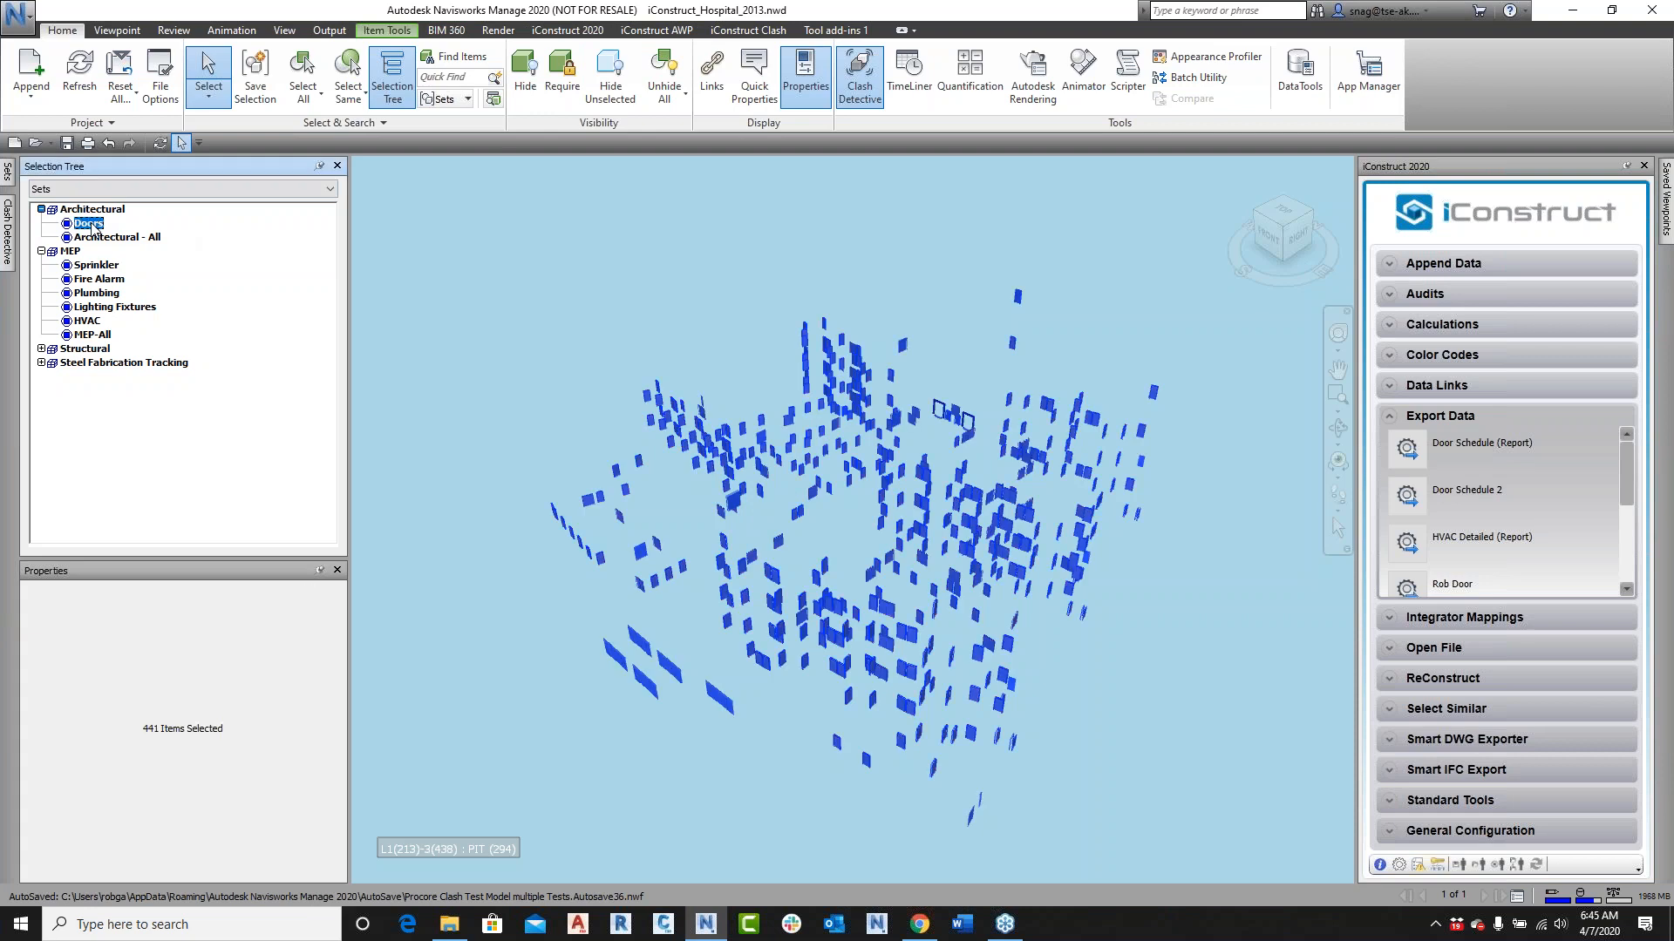
left_click(1407, 497)
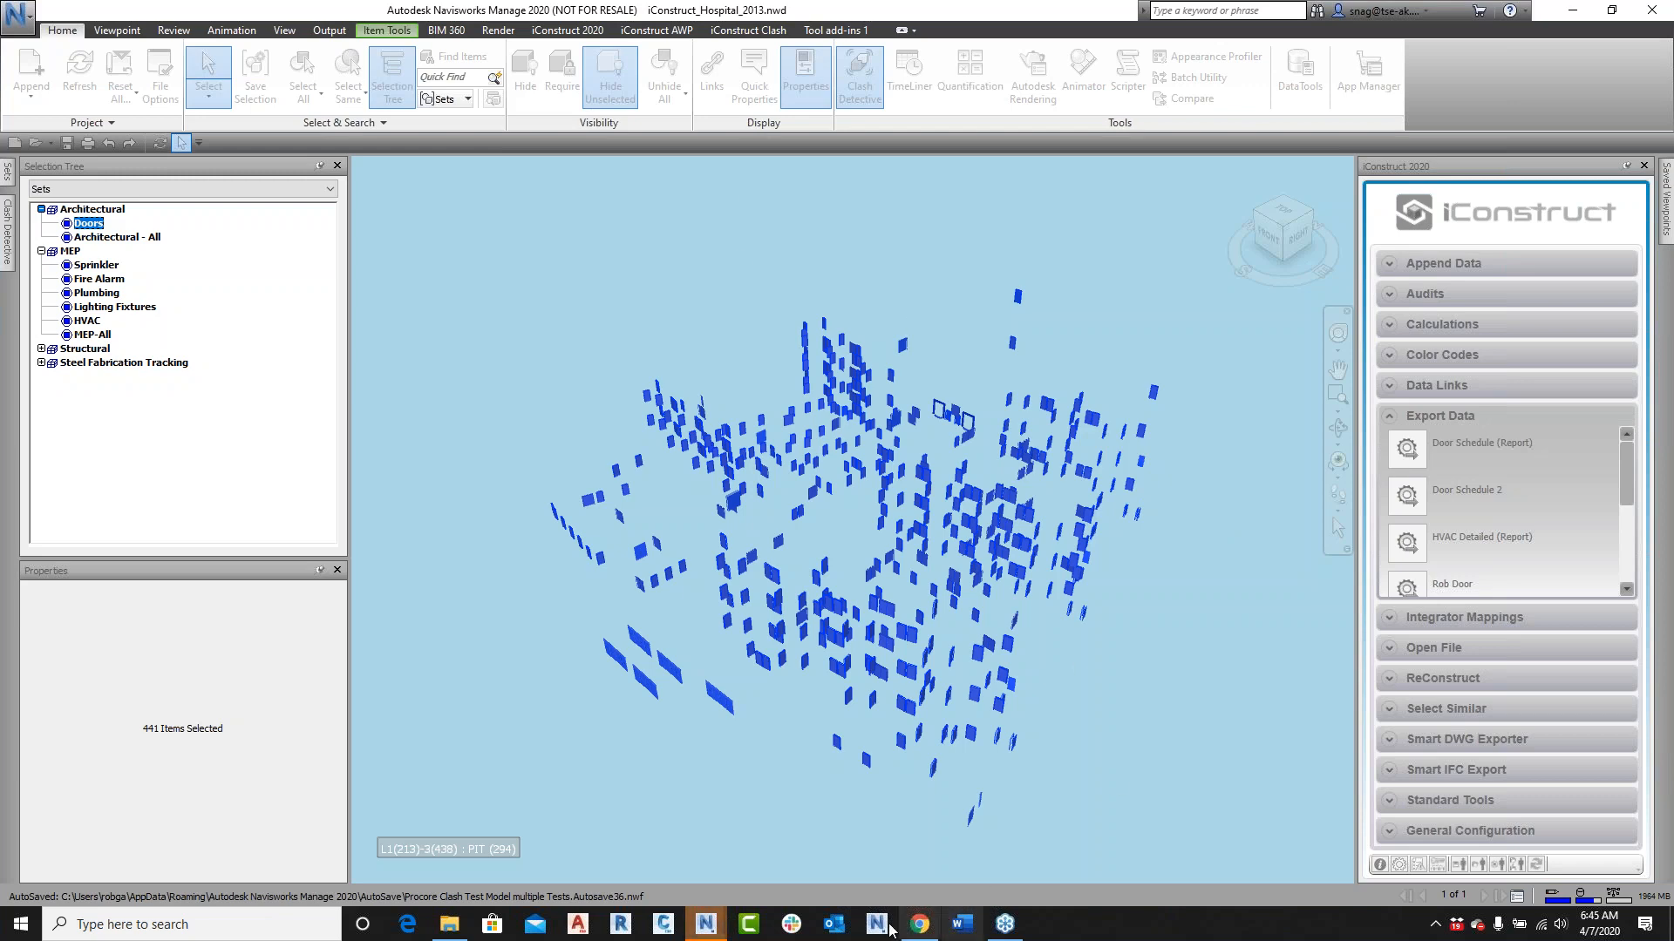
mouse_move(713, 930)
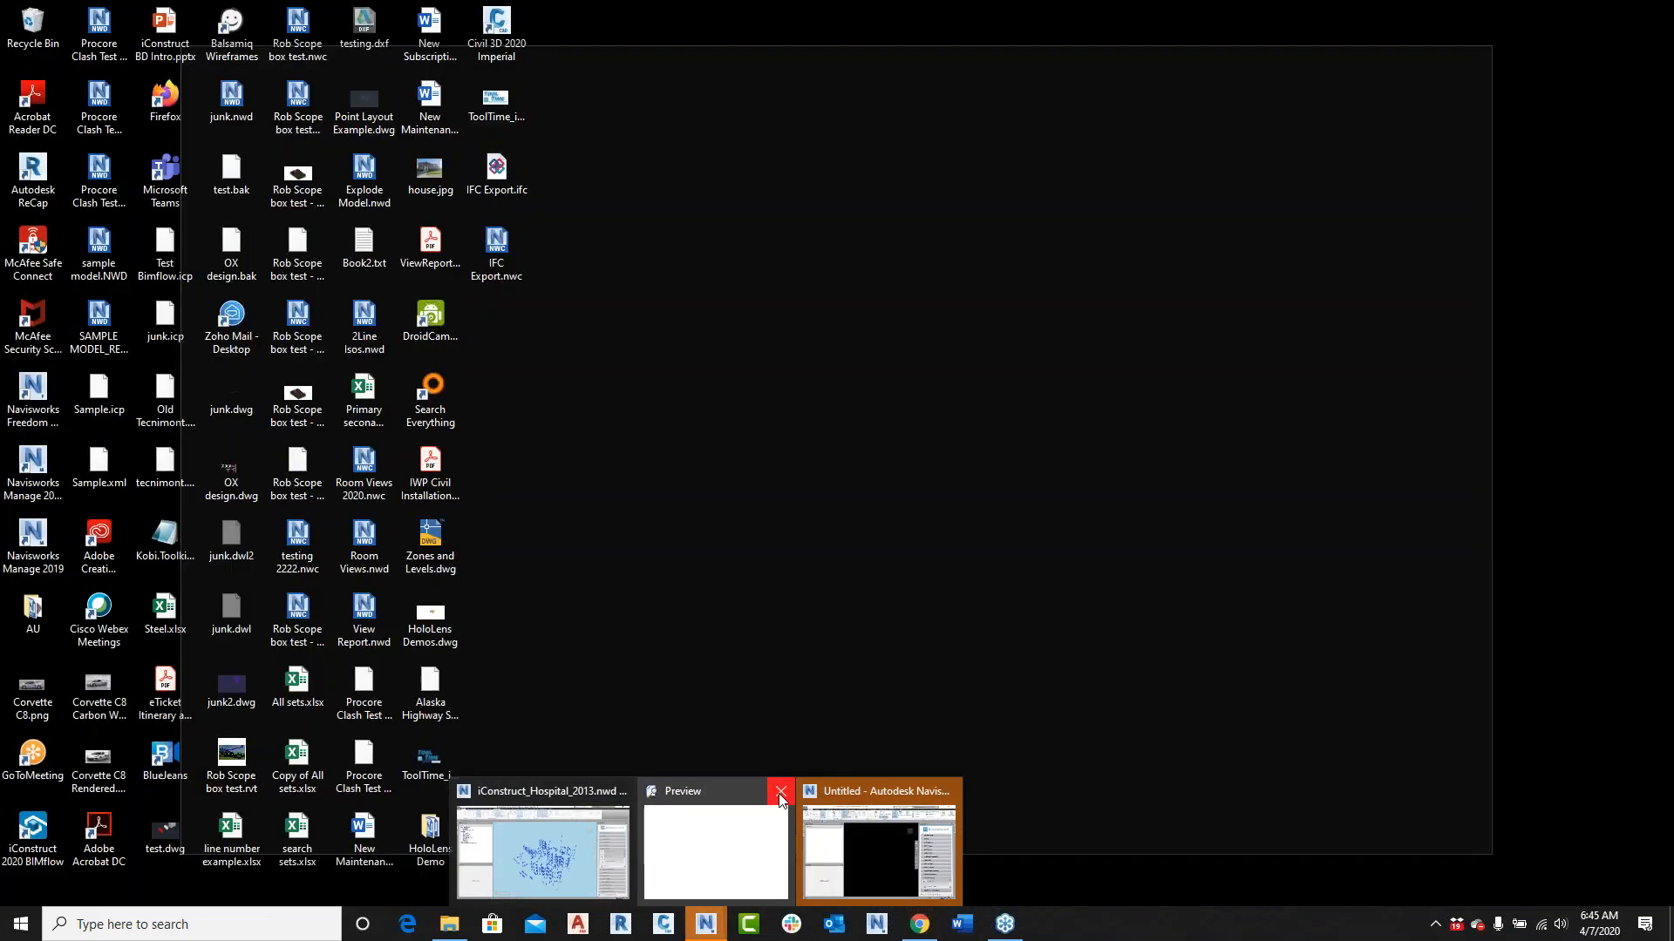
left_click(780, 793)
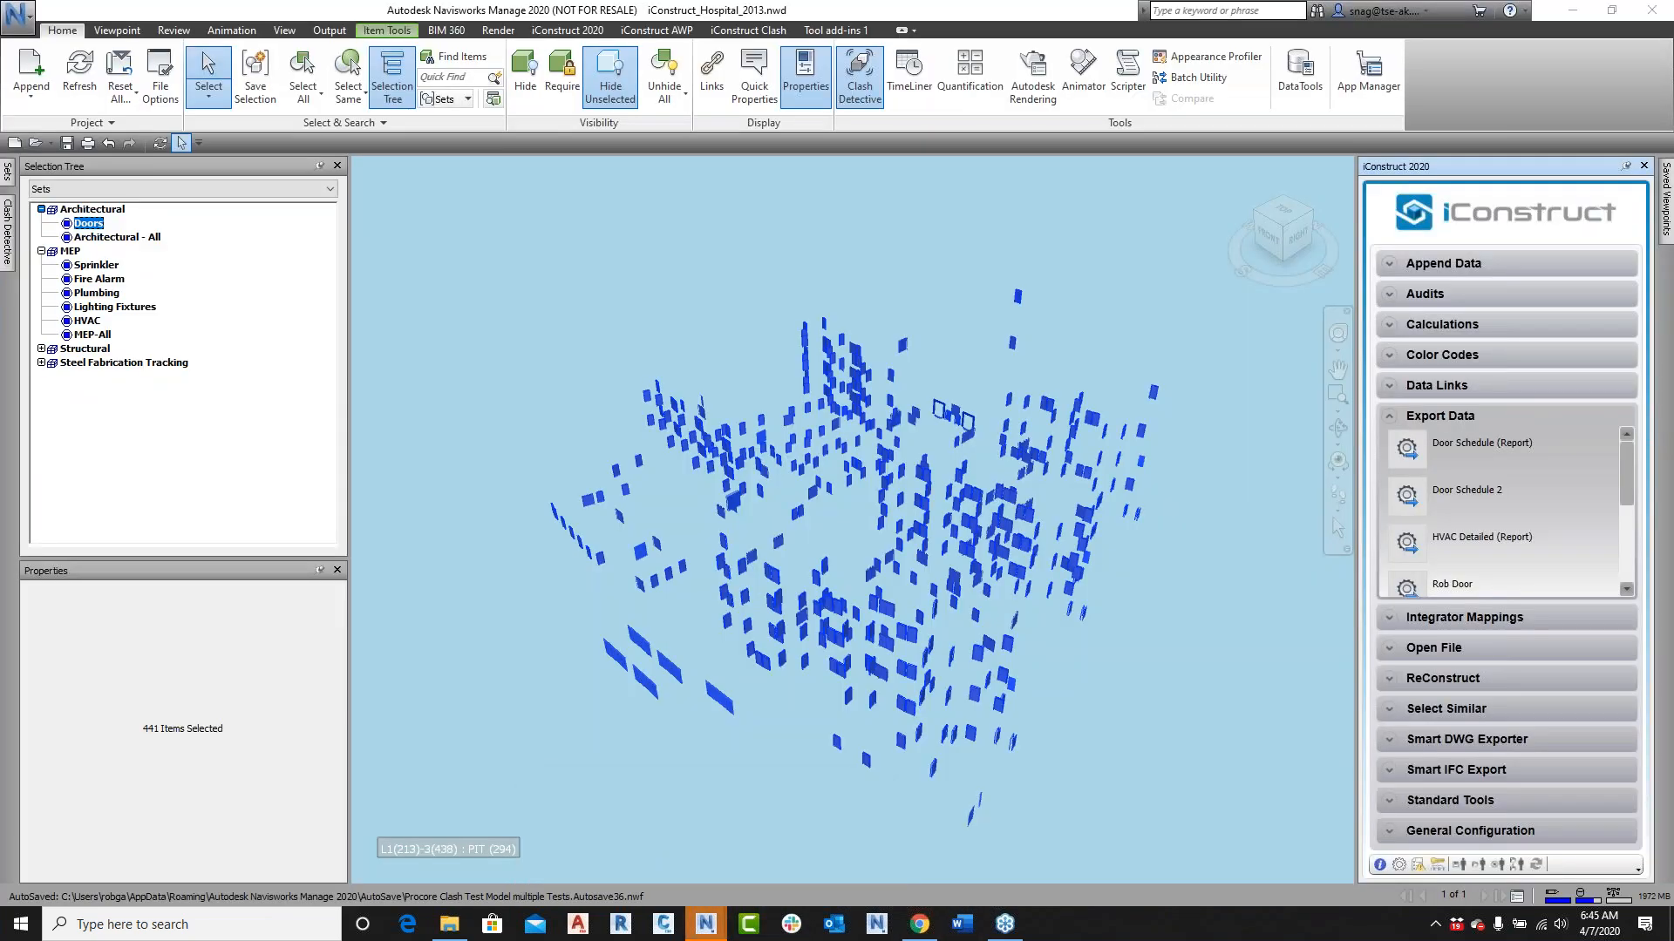
Step: Switch to the untitled Navisworks window and open iConstruct_Hospital_2013.nwd from the hospital demonstration folder
left_click(879, 849)
left_click(217, 186)
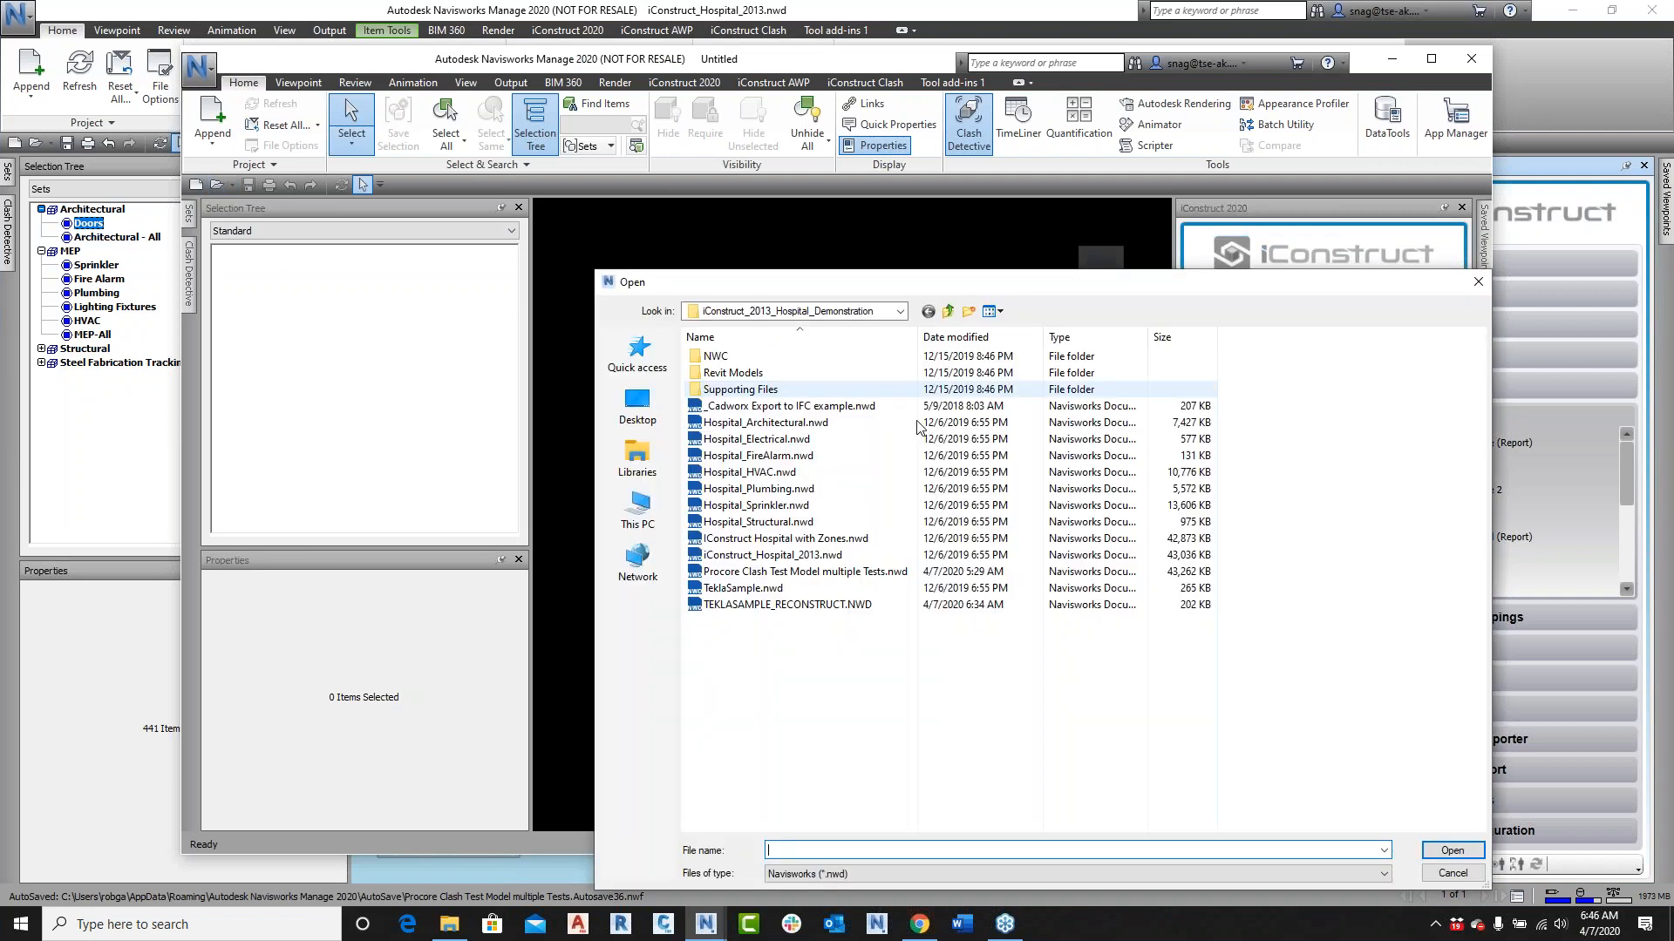
left_click(784, 555)
left_click(1452, 851)
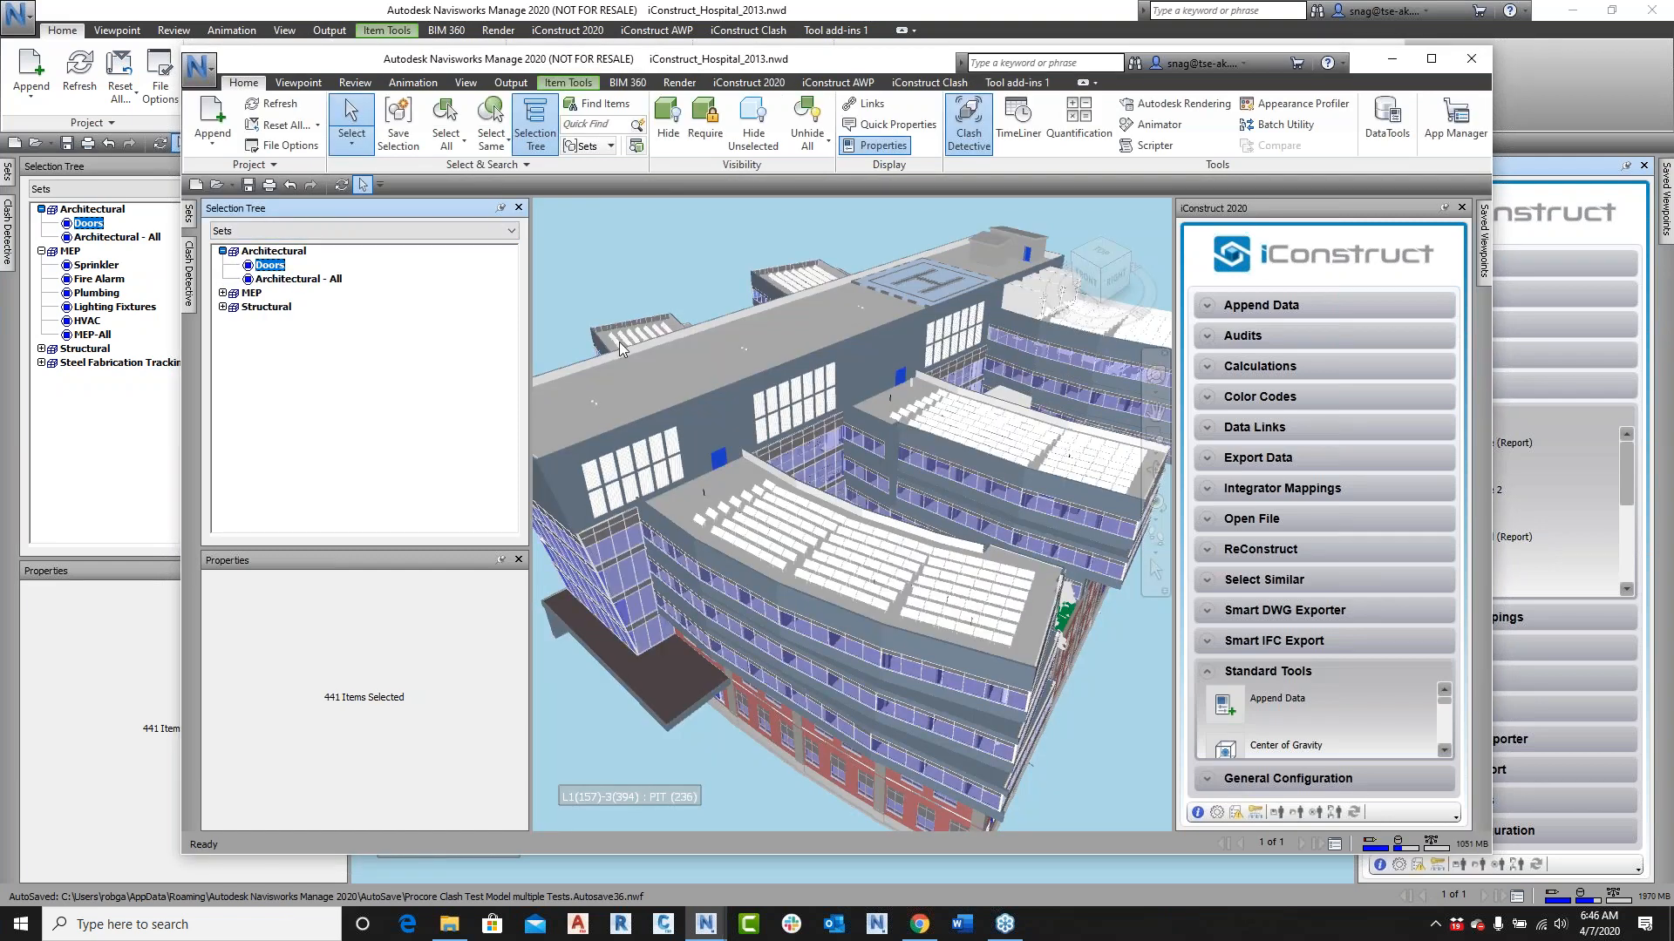
Step: Isolate the selected doors by hiding everything unselected, try the Door Schedule 2 export, and close its Preview window
left_click(748, 130)
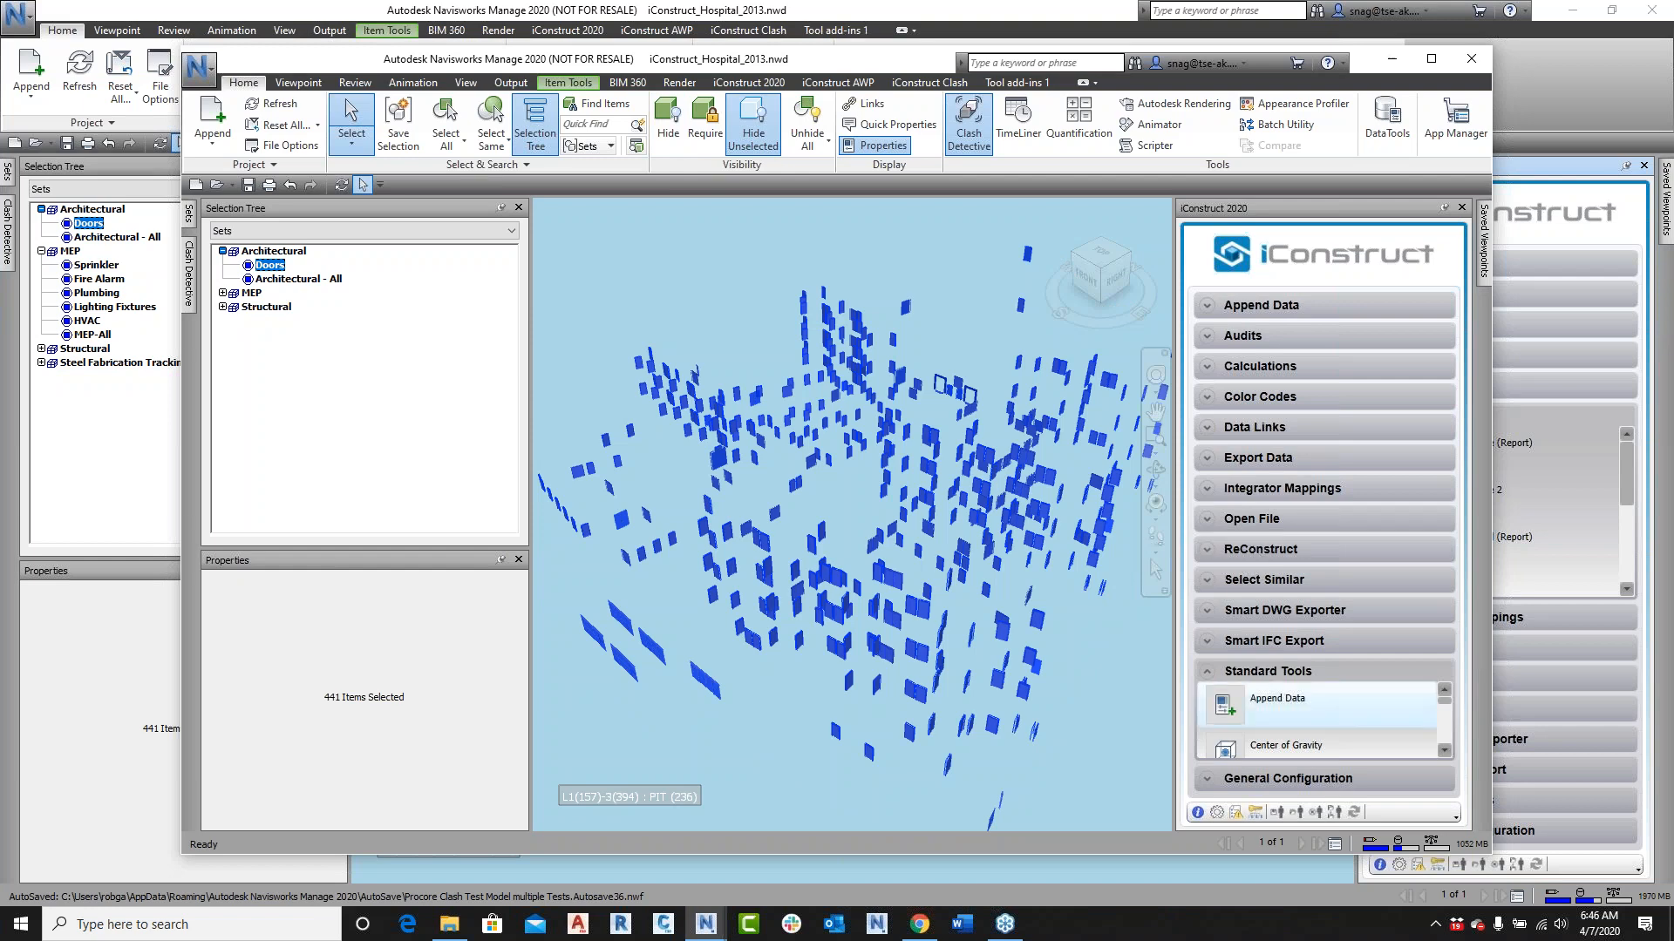
left_click(1237, 459)
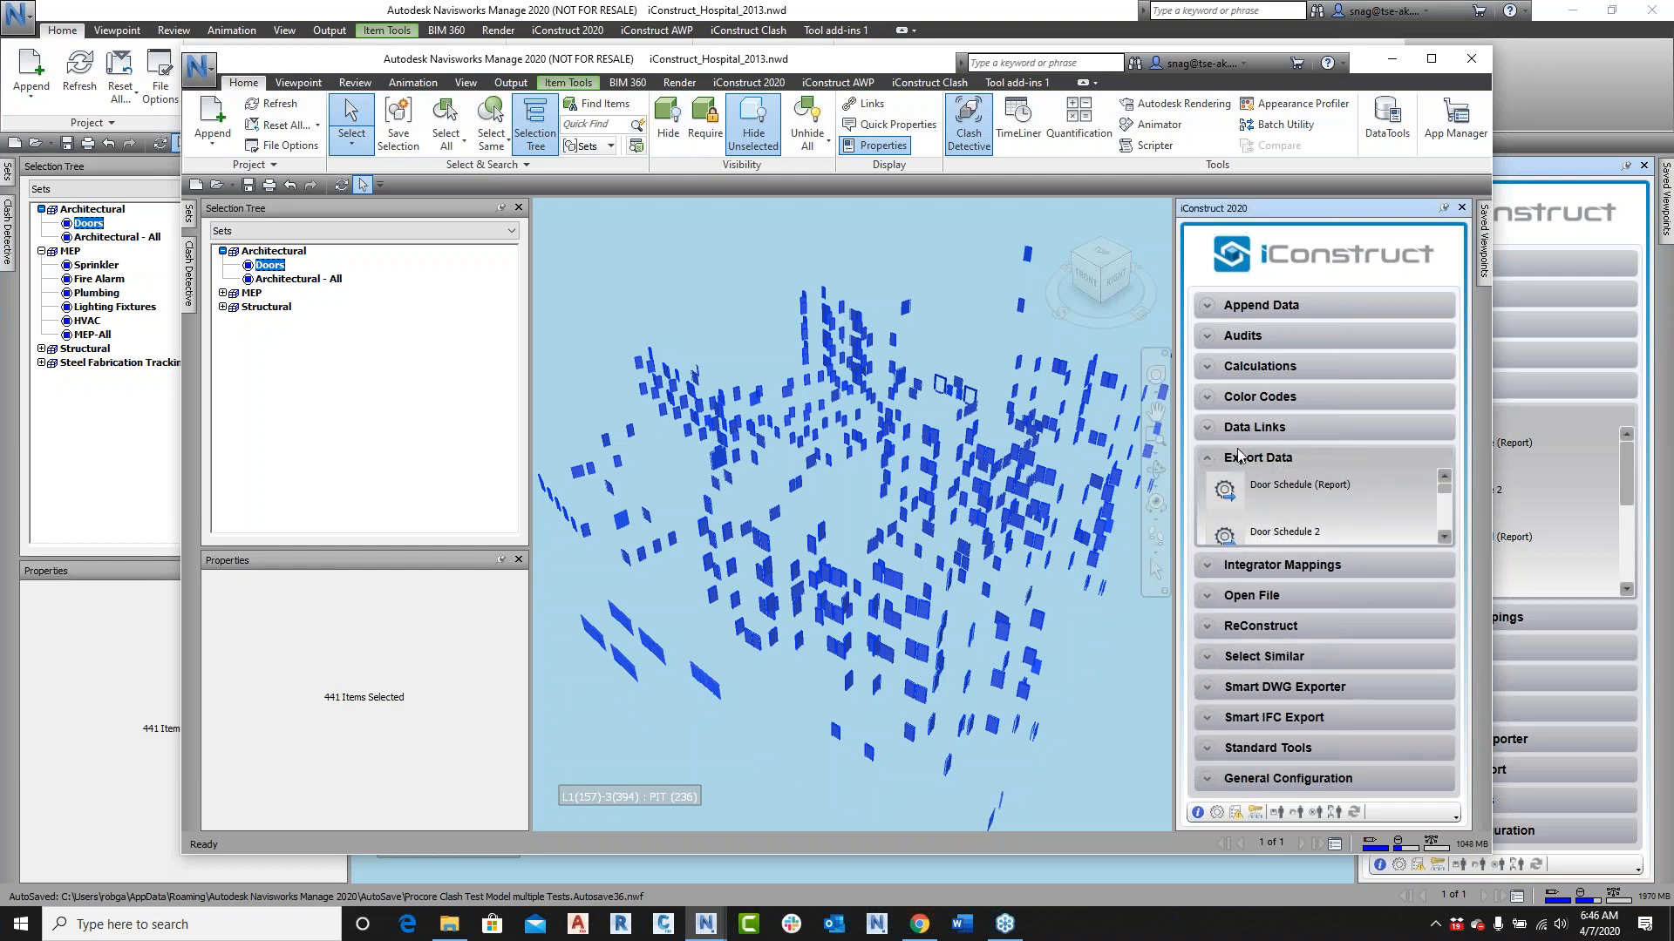
left_click(1226, 534)
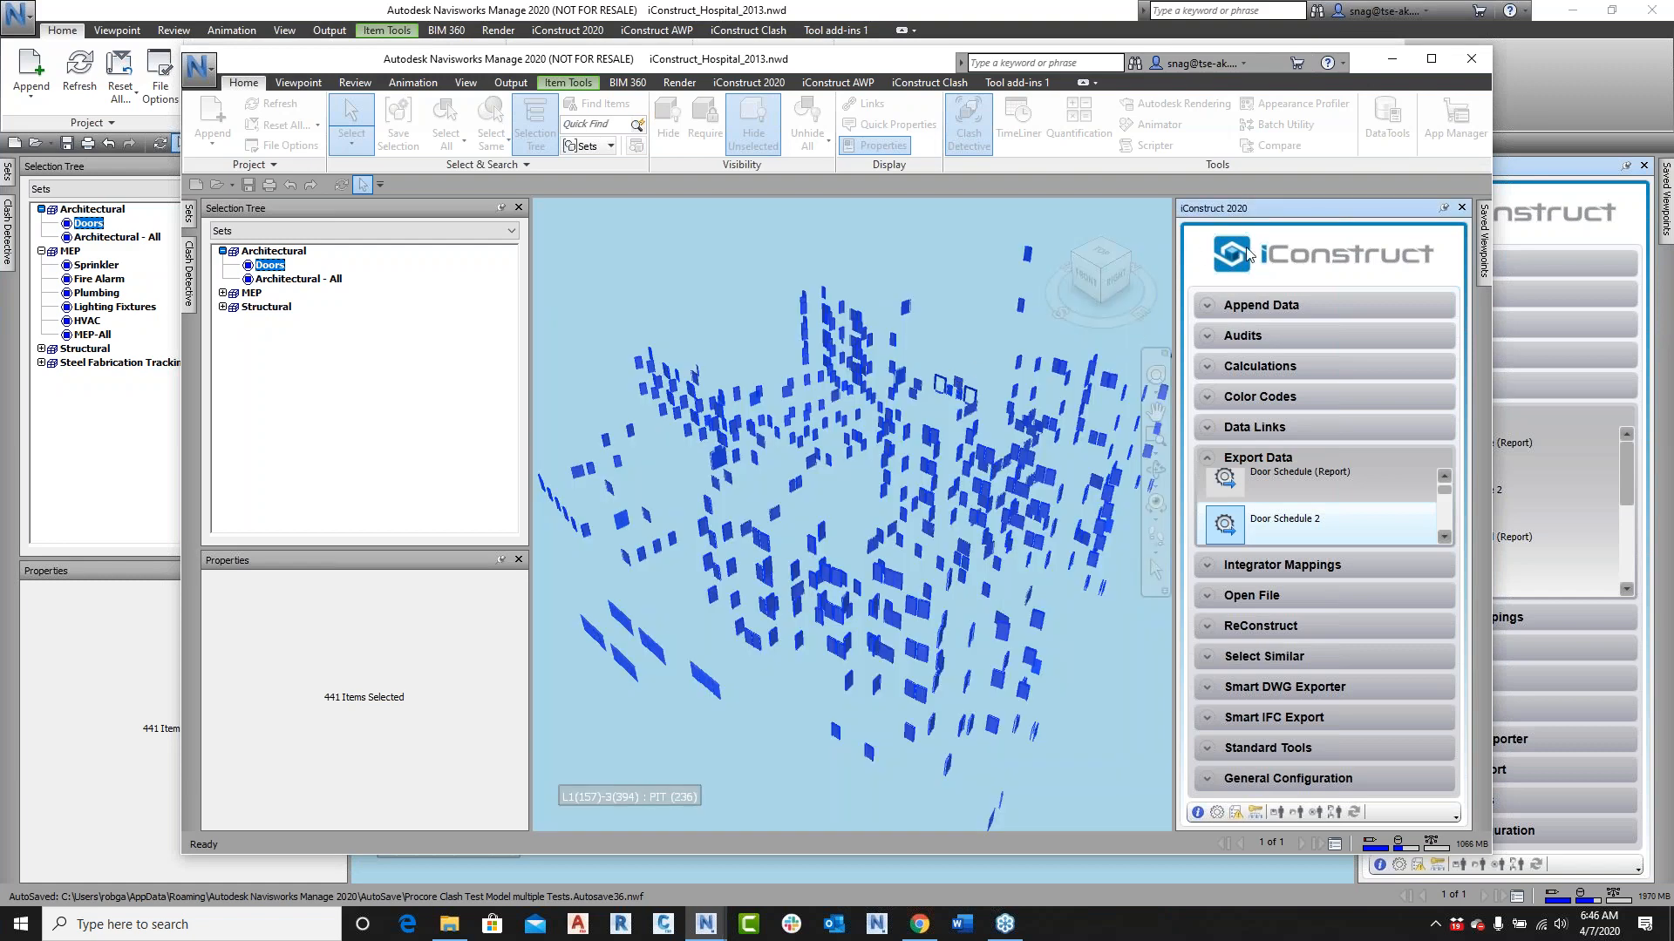
mouse_move(706, 922)
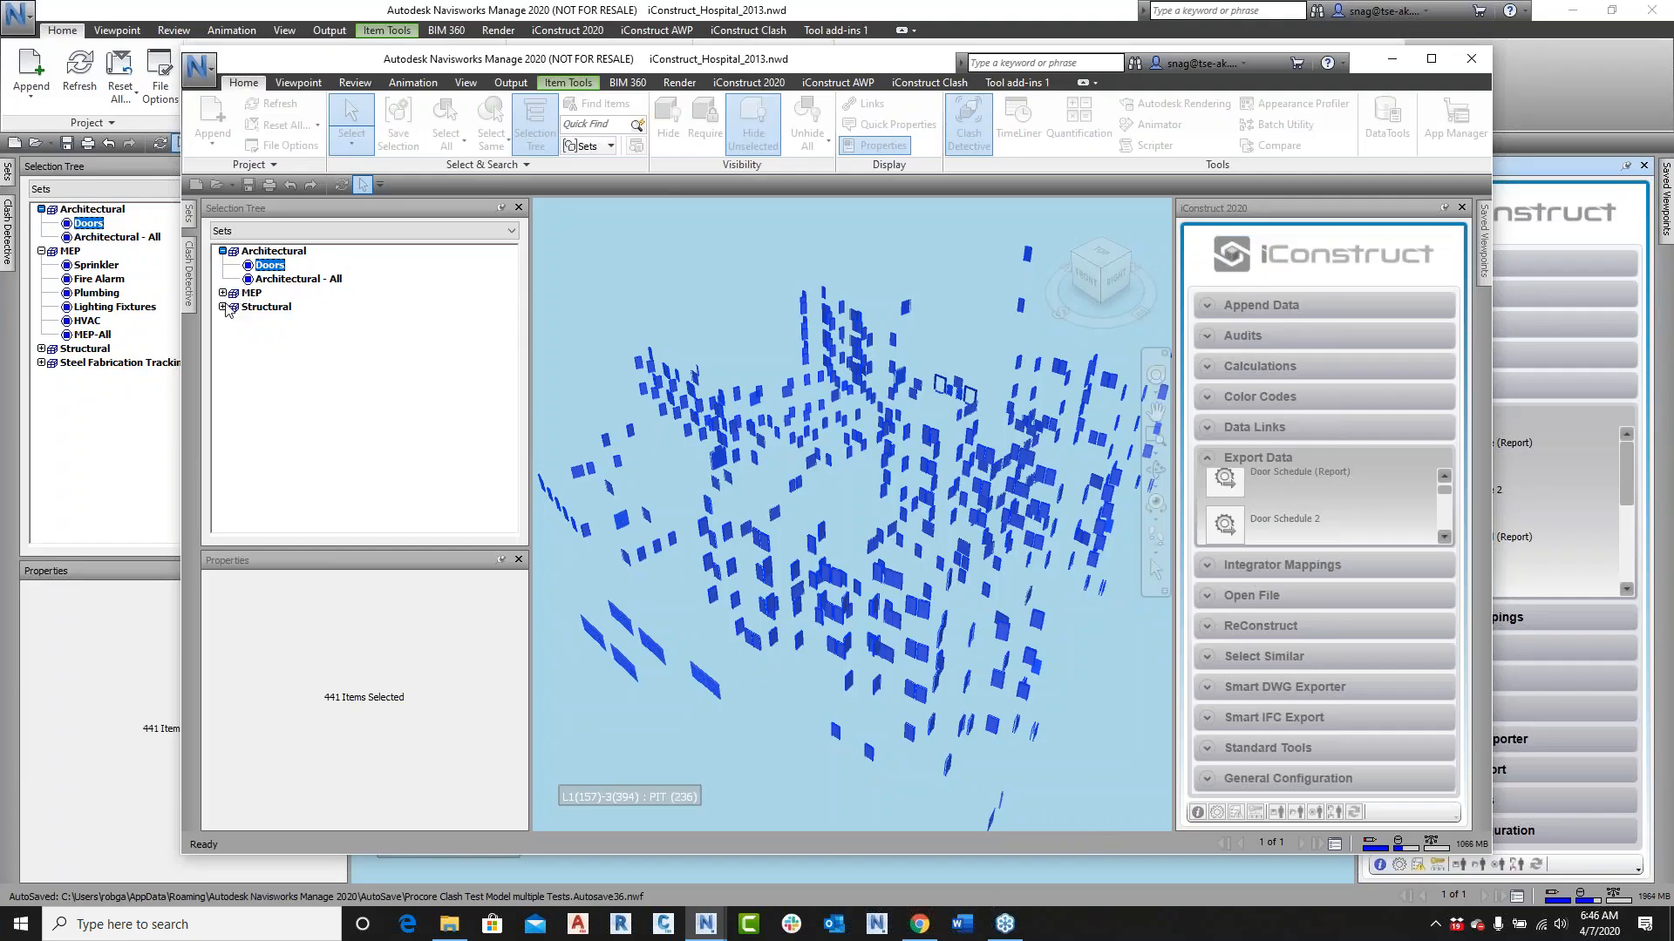
left_click(706, 924)
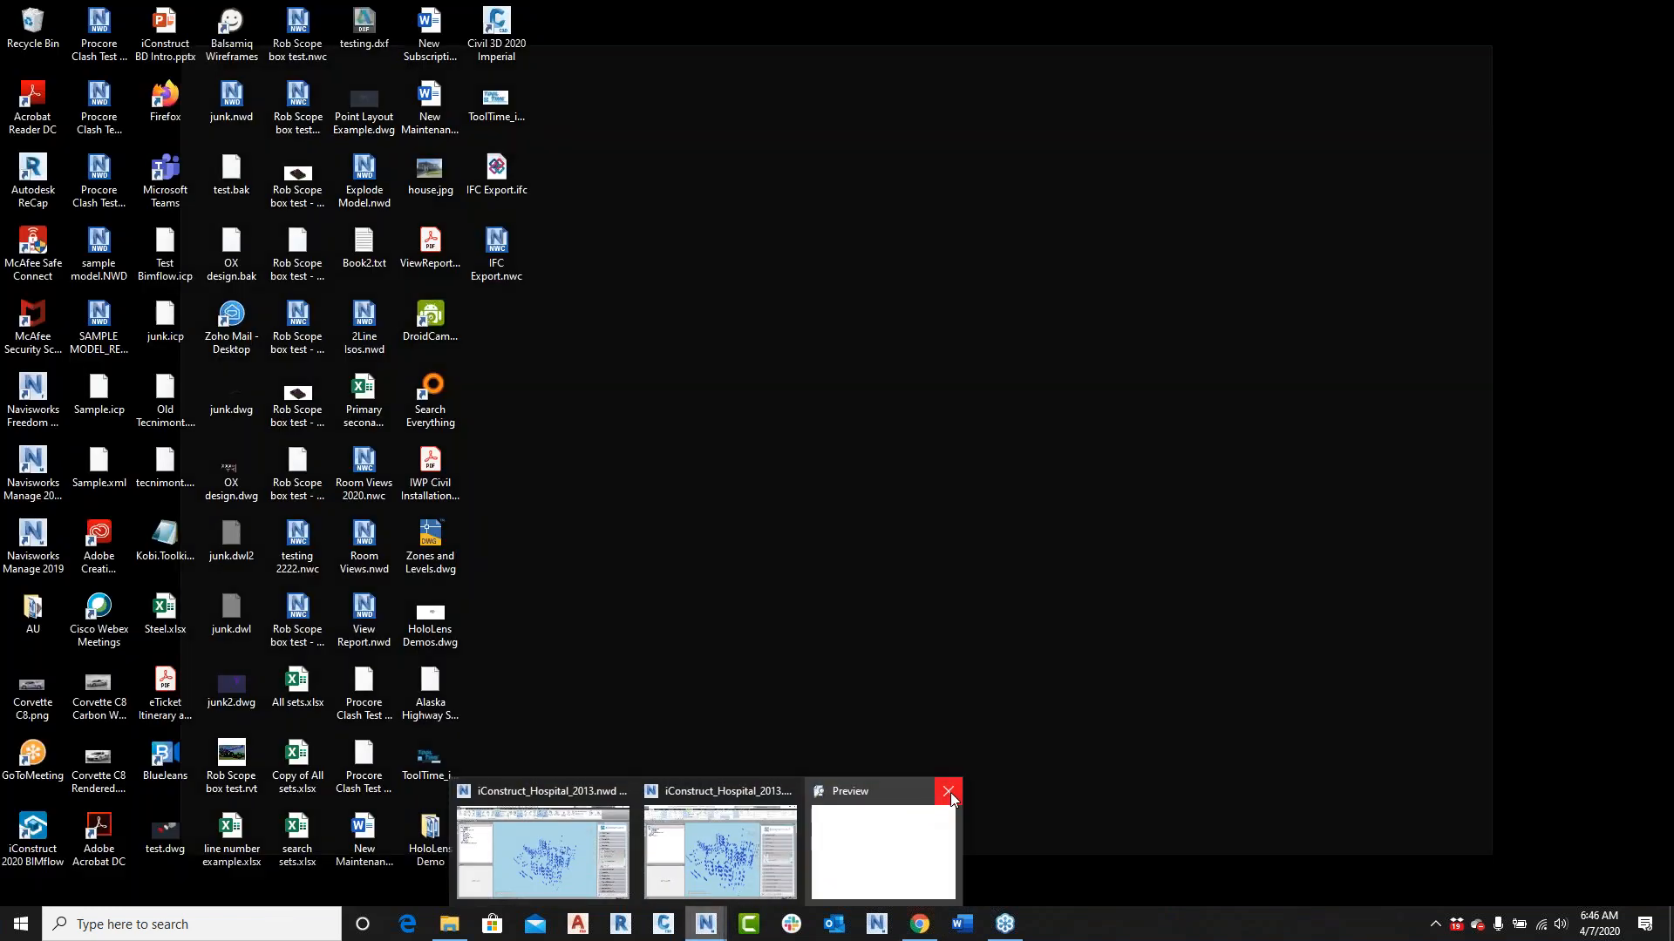
left_click(948, 792)
Step: Isolate the Structural Framing set by unhiding all items and hiding everything unselected
double_click(262, 307)
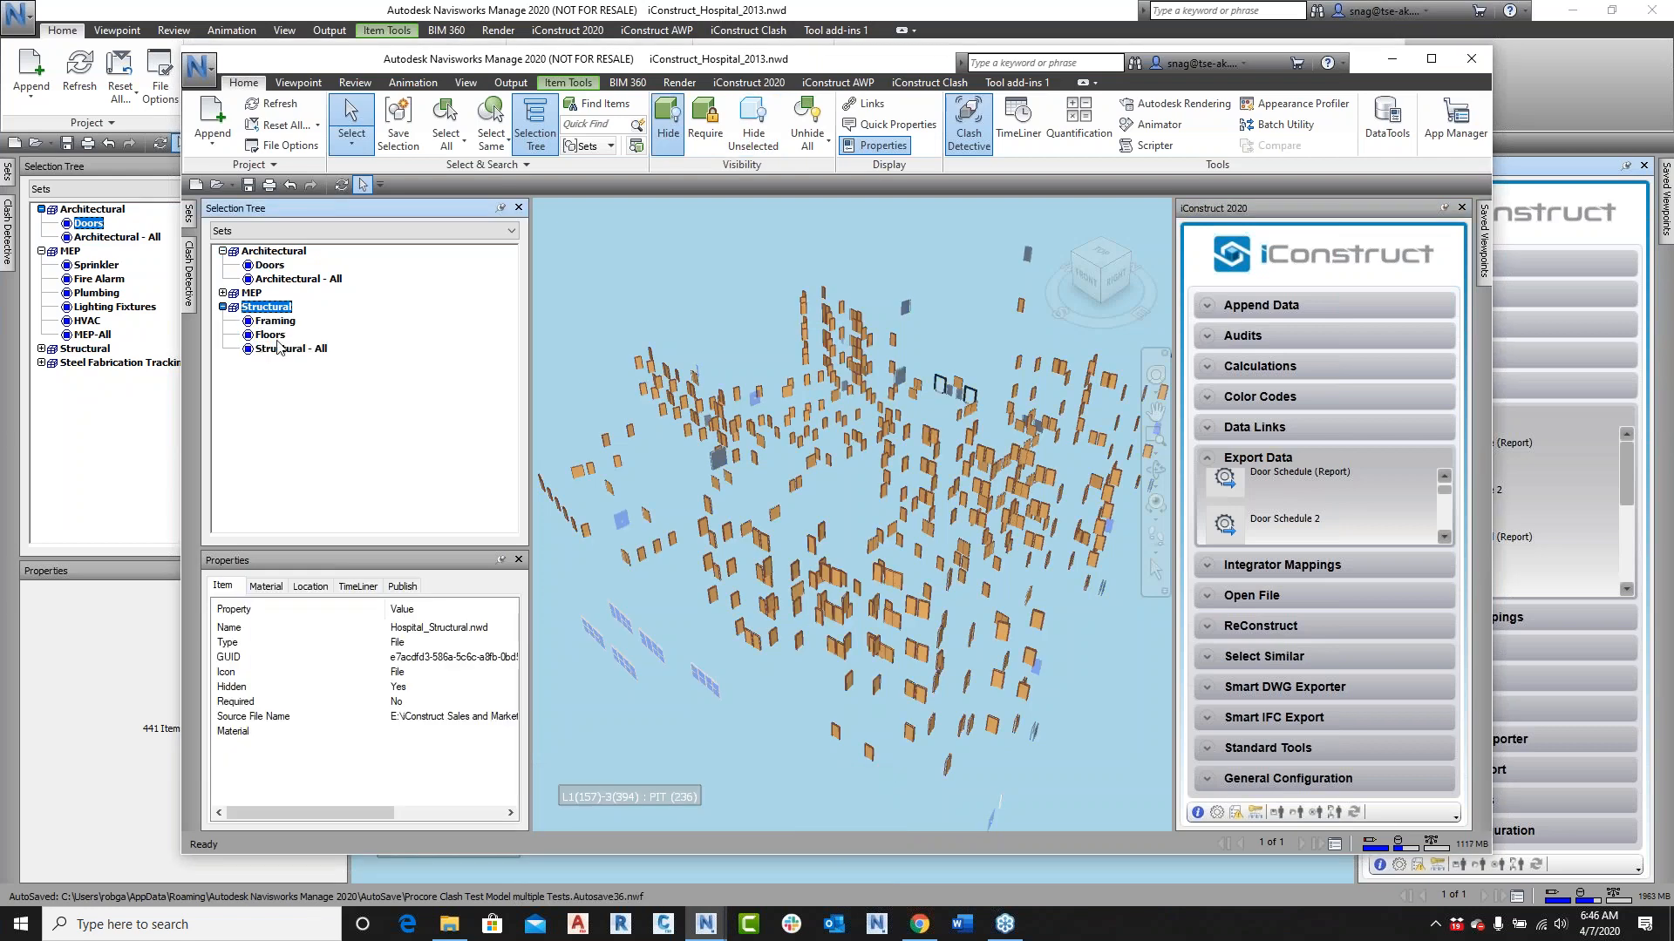
left_click(274, 322)
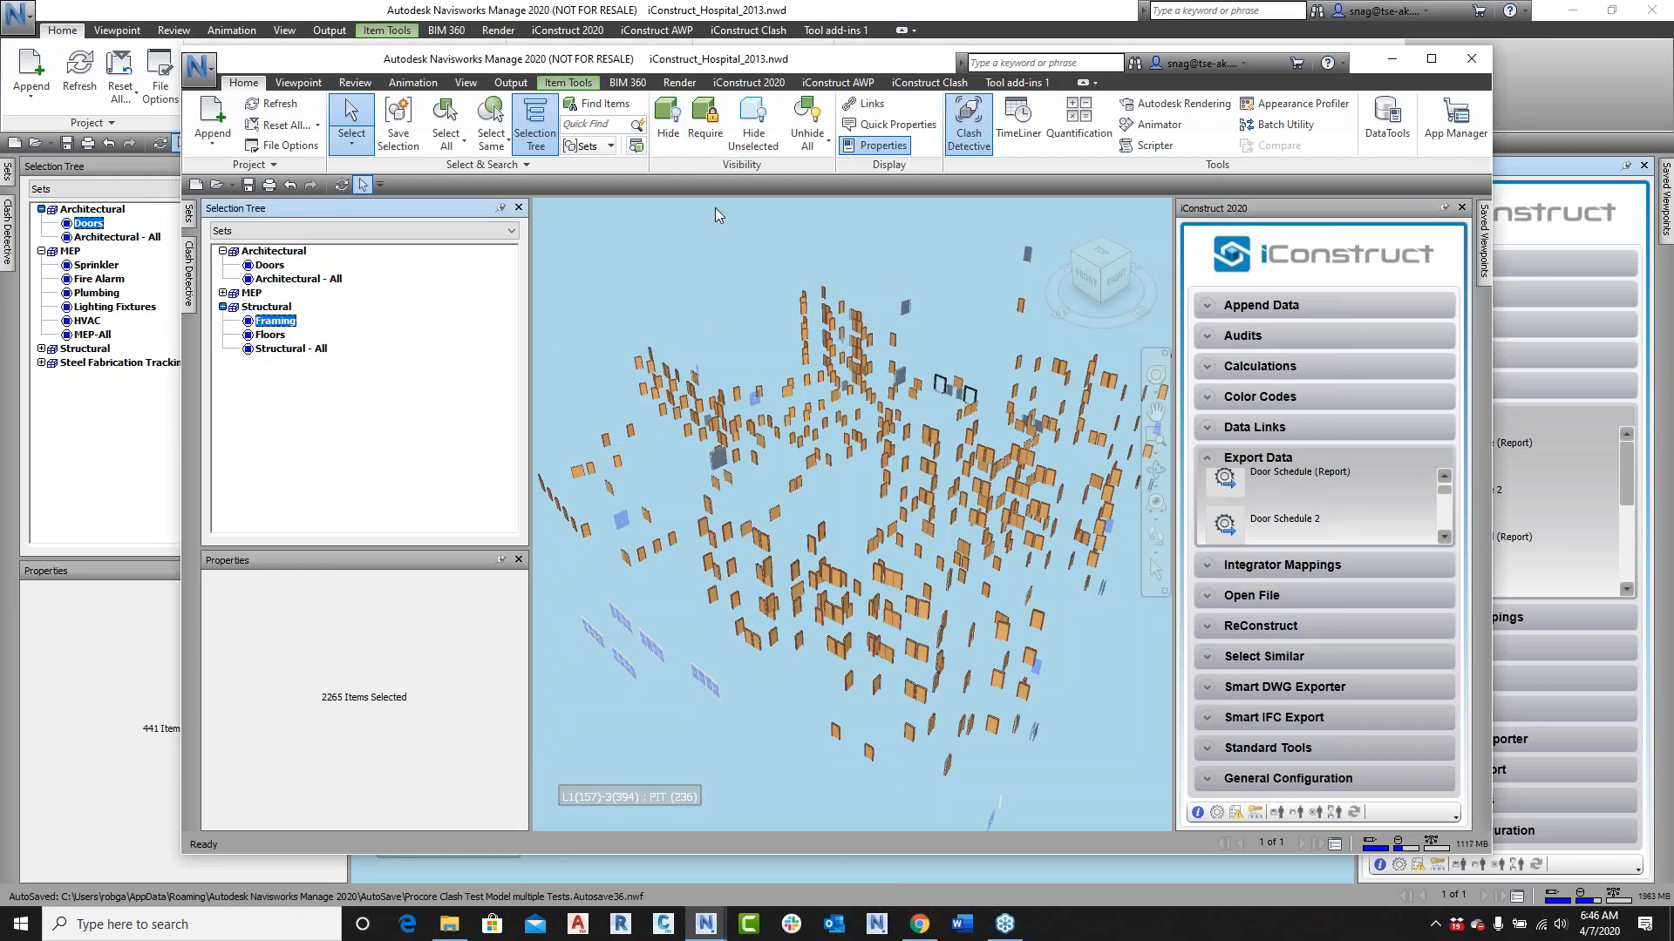
left_click(811, 116)
left_click(753, 122)
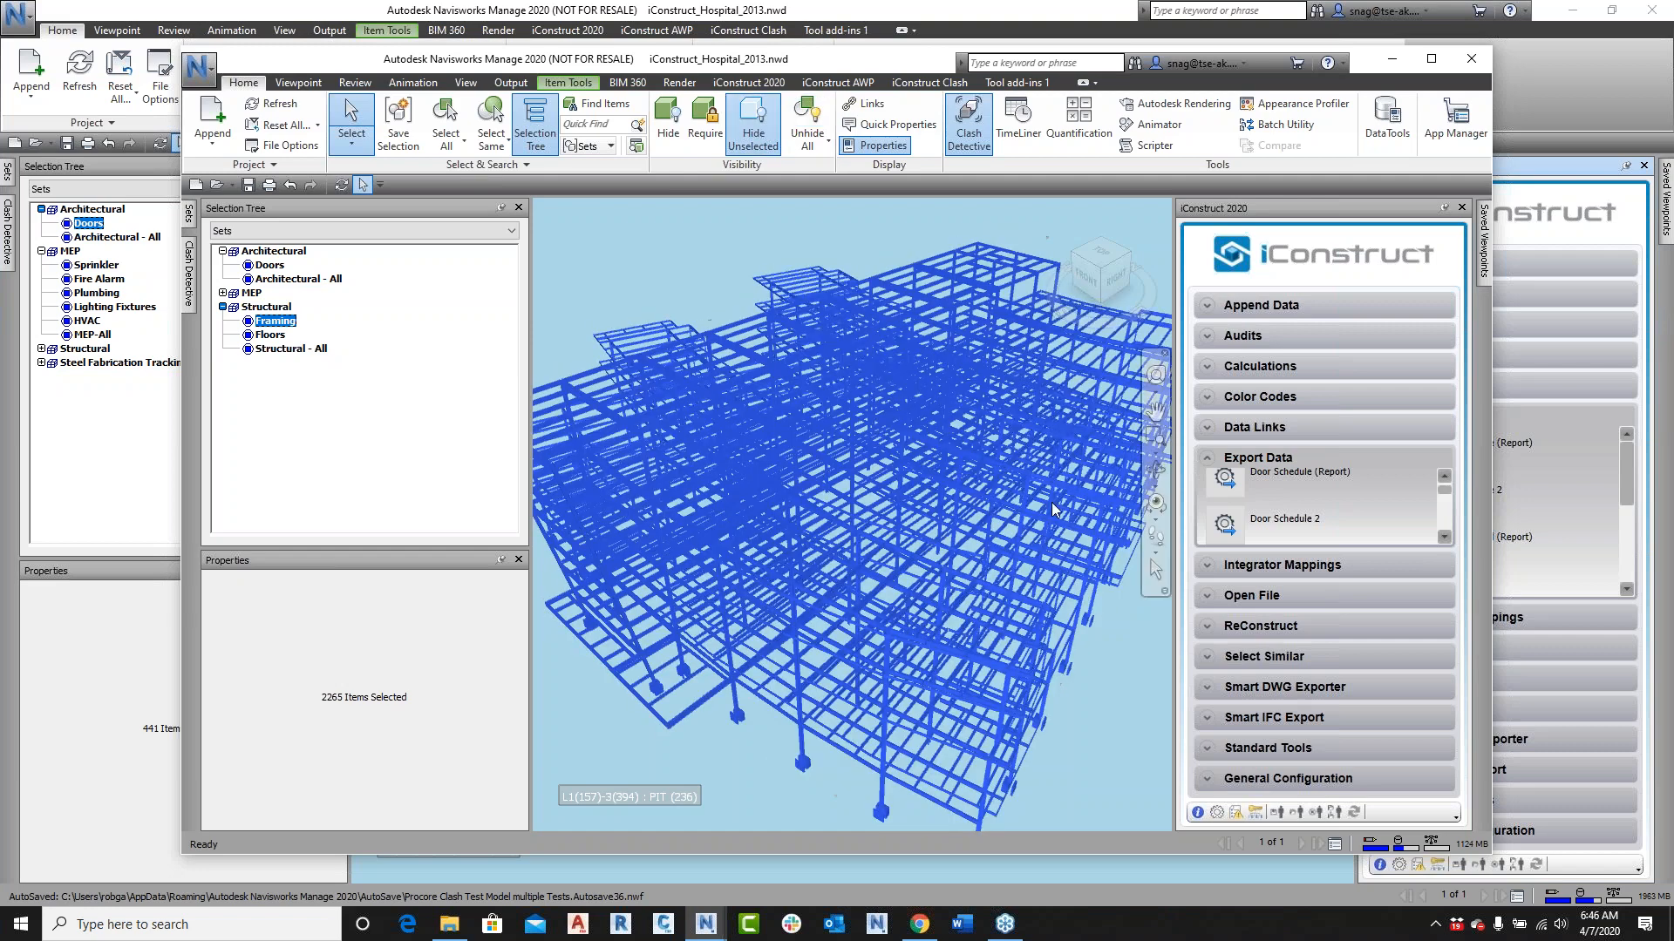
Step: Export the selected framing data with the Structural Framing Detailed (Excel) export
left_click(1444, 538)
left_click(1444, 538)
left_click(1444, 538)
left_click(1445, 538)
left_click(1444, 538)
left_click(1446, 541)
left_click(1446, 541)
left_click(1446, 541)
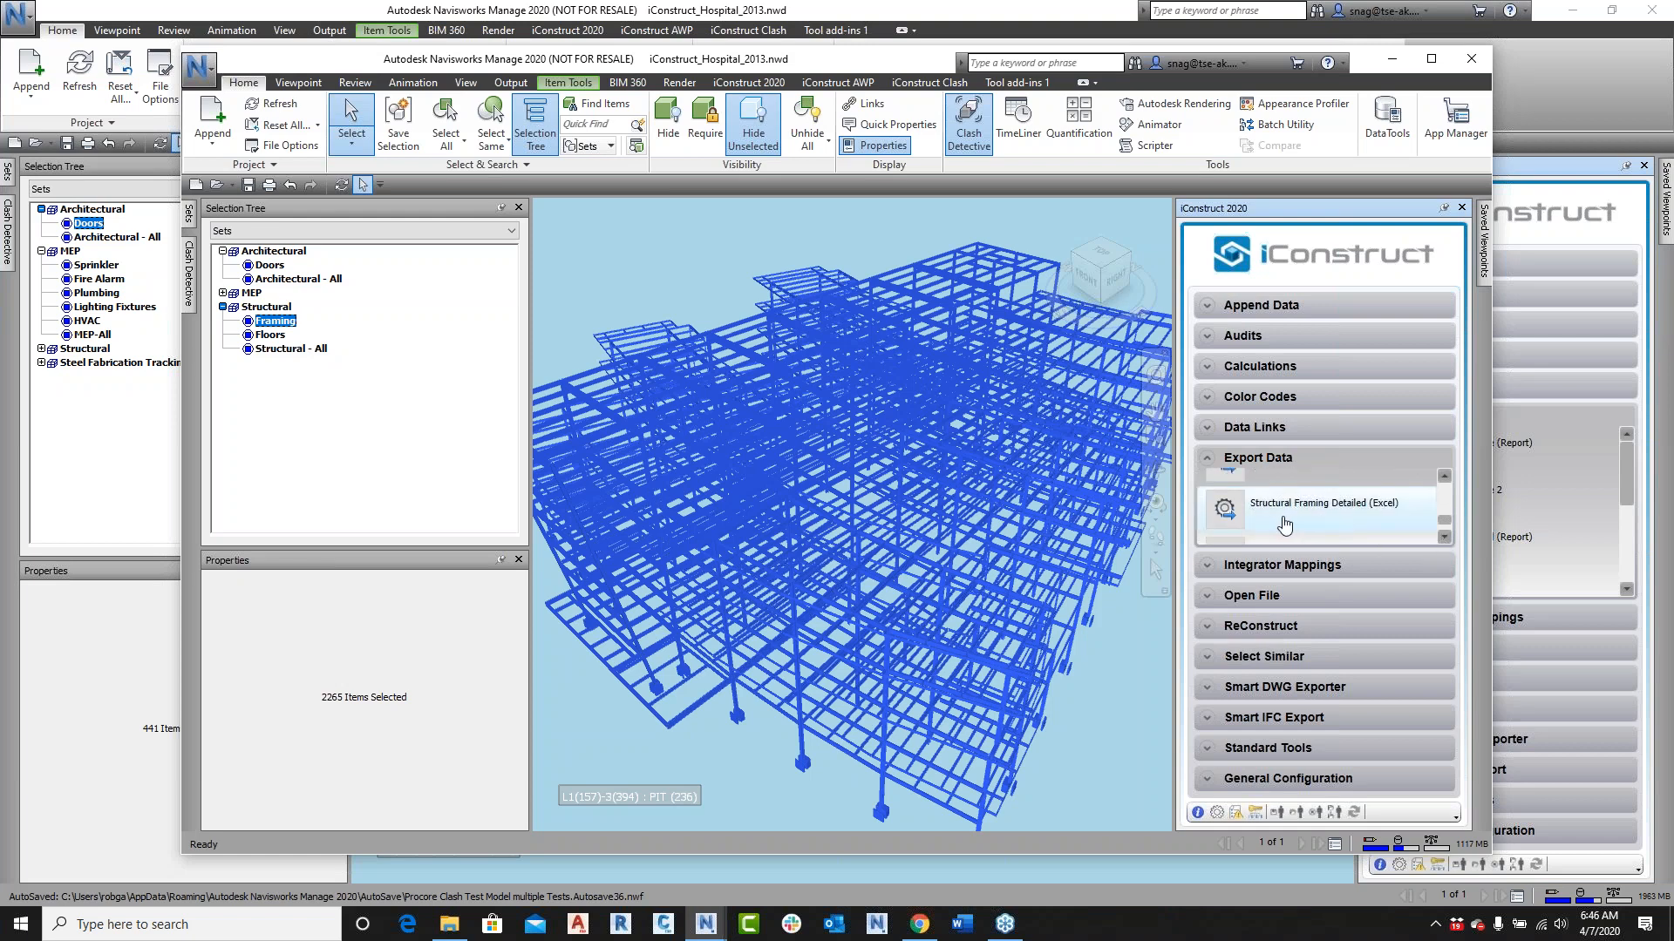
left_click(1232, 514)
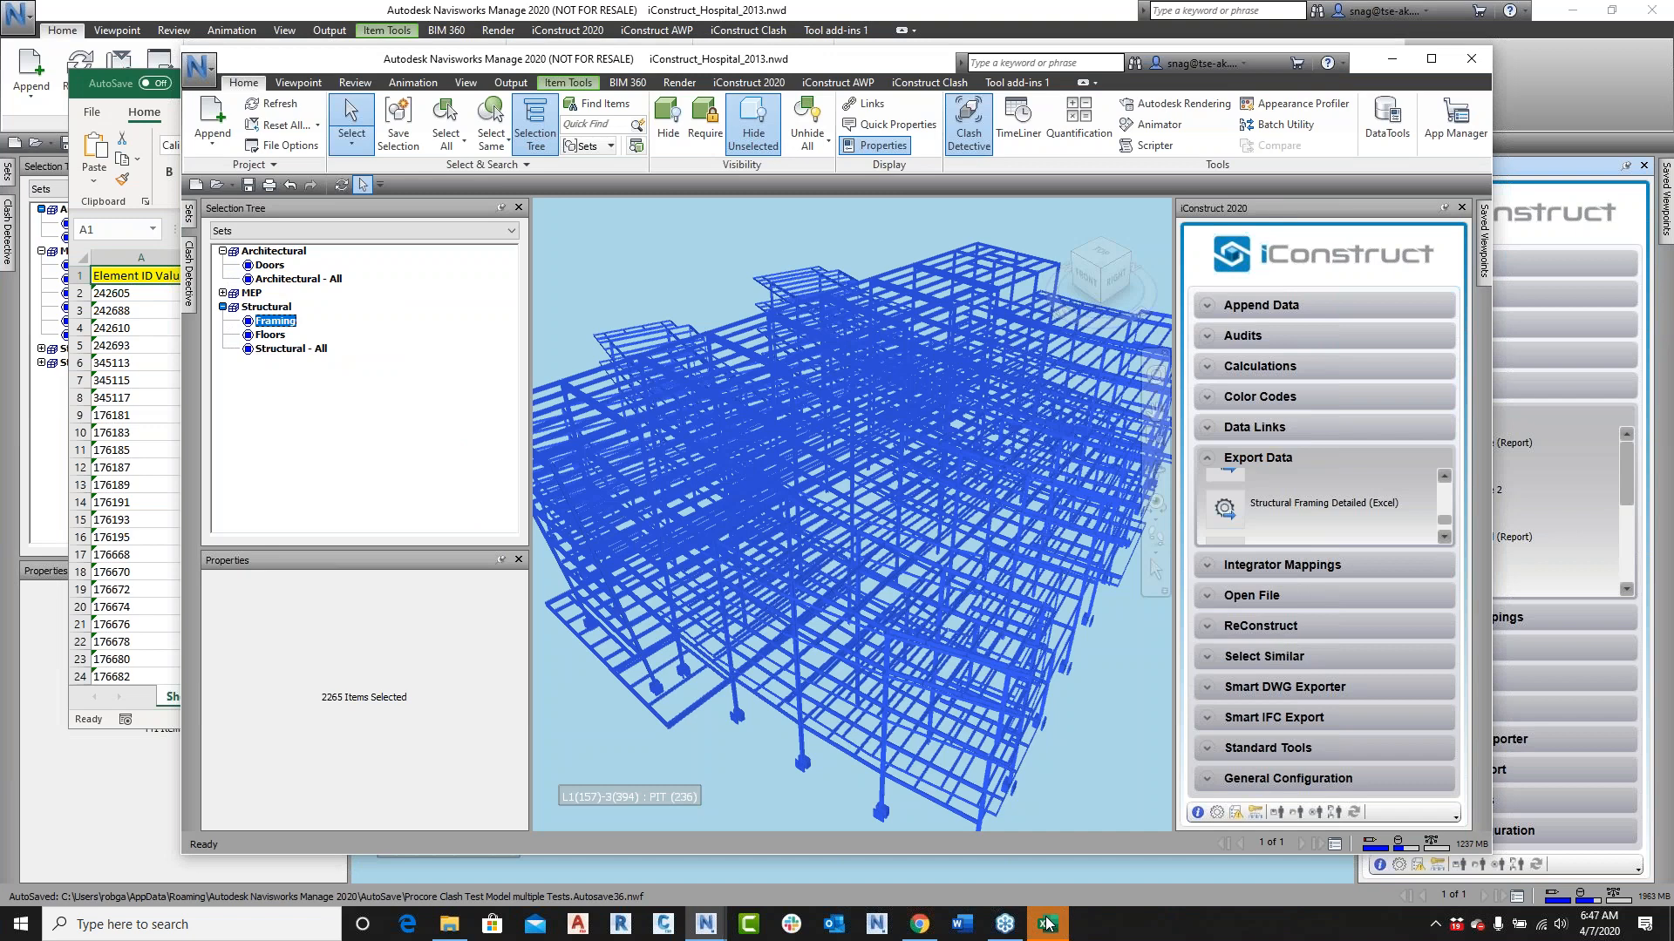
Step: Review the element IDs, families, names and reference levels in the exported Excel workbook, and close it
left_click(1046, 924)
left_click_drag(128, 293, 710, 587)
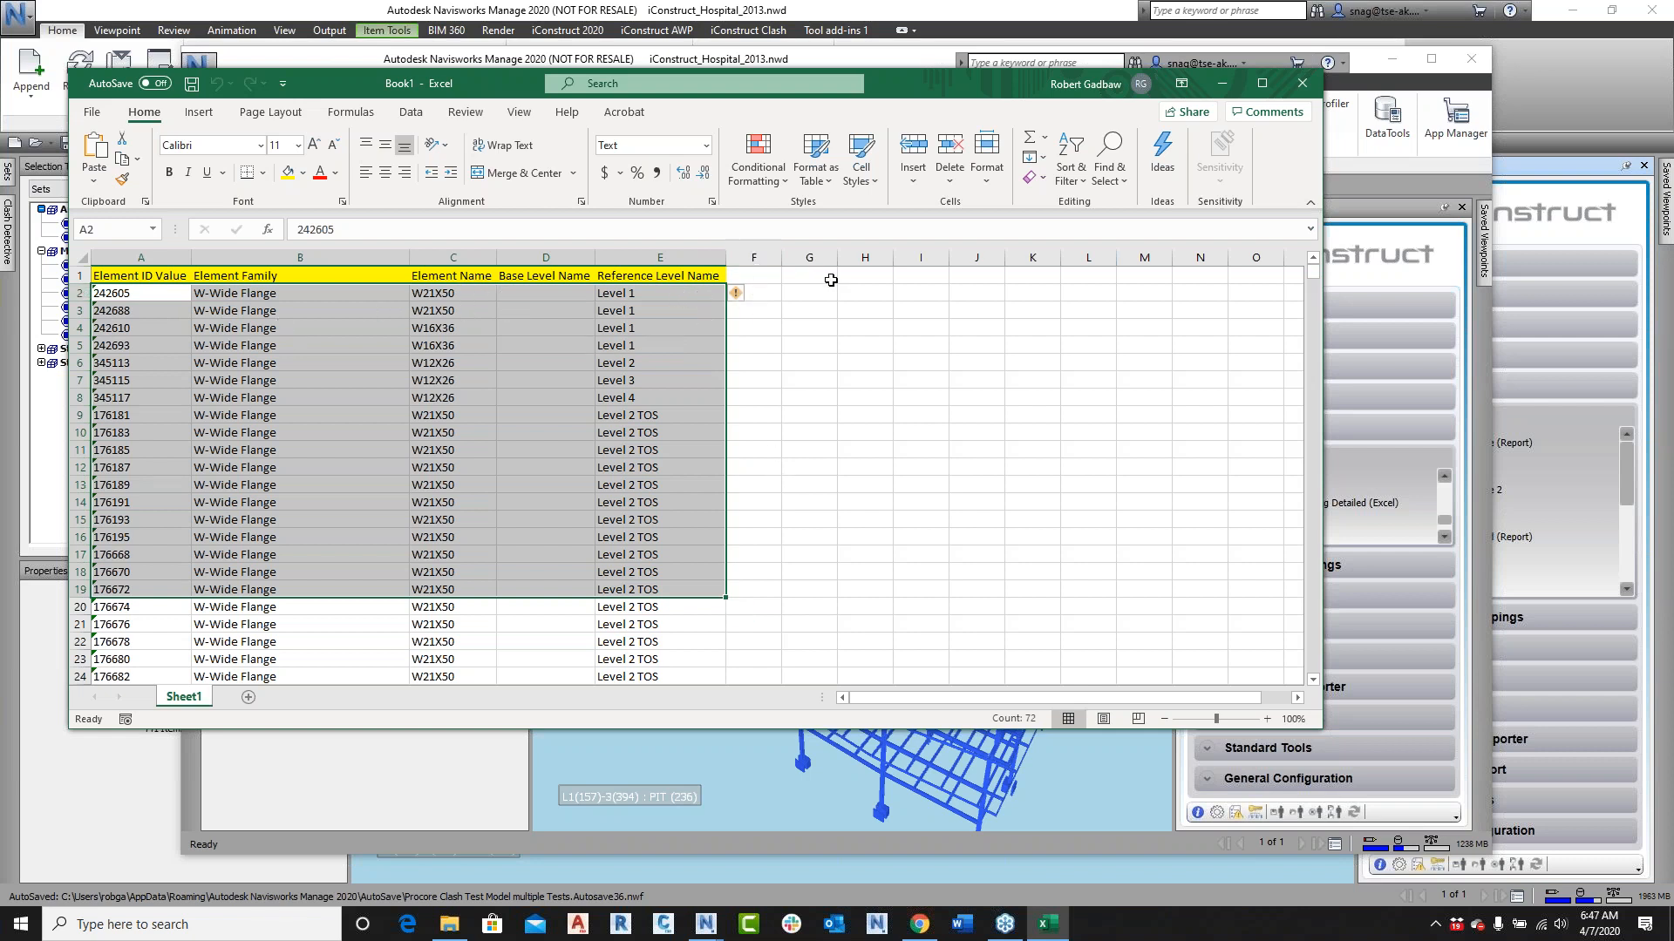
left_click(1302, 83)
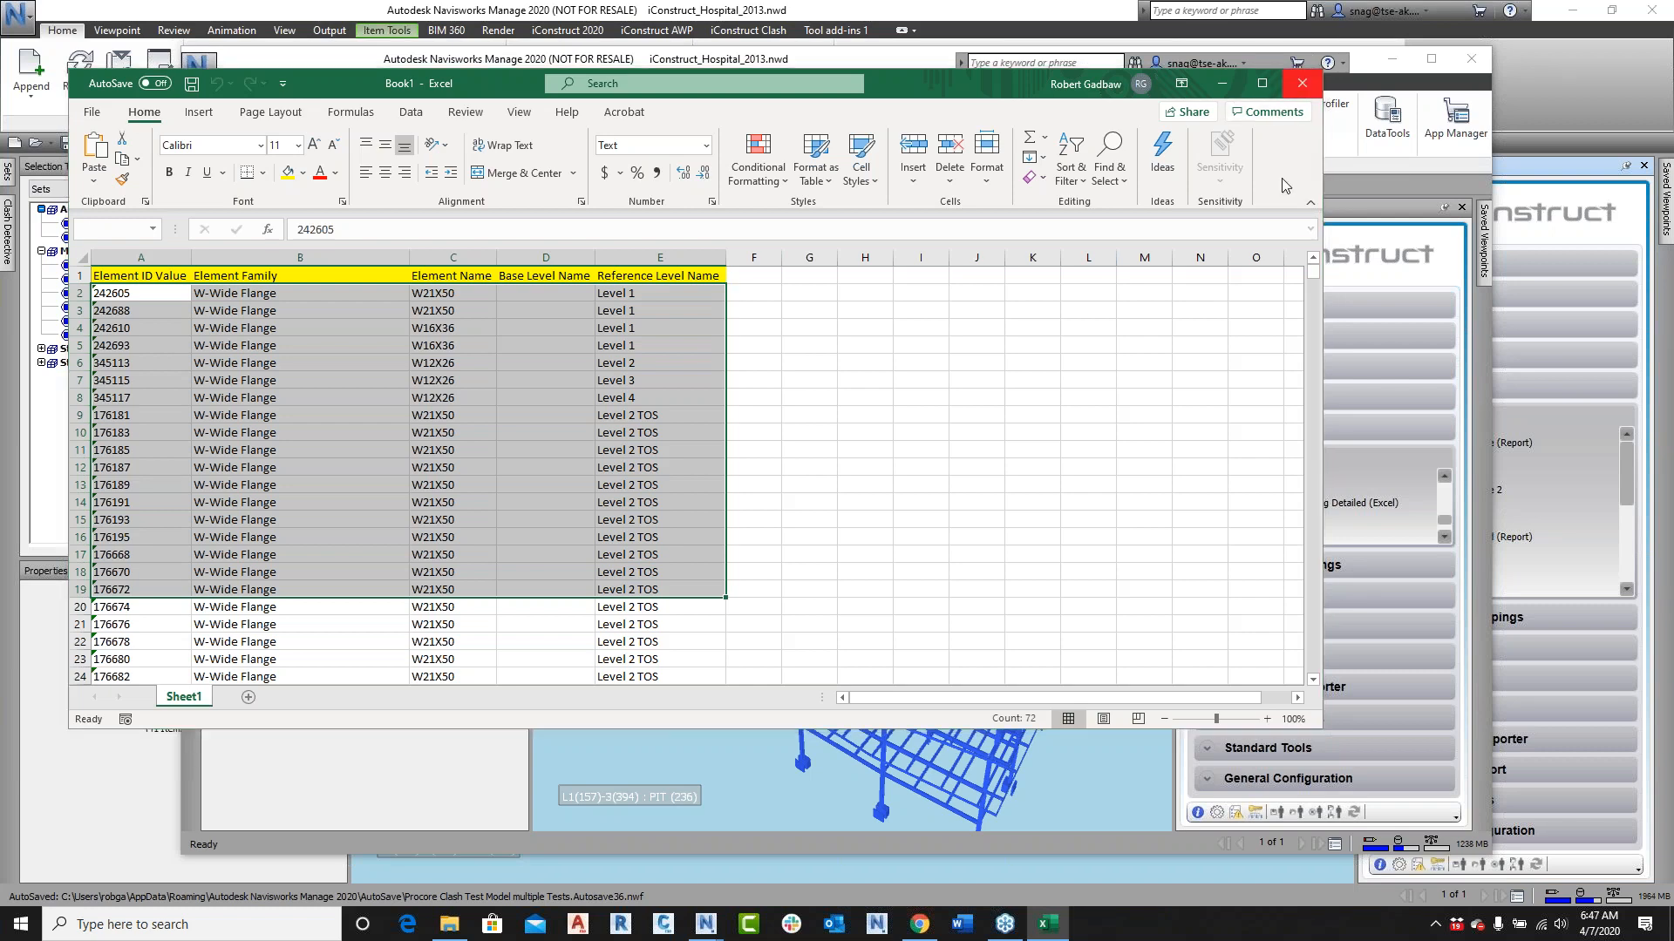
Step: Maximize the model window and isolate the Architectural Doors set after unhiding all items
left_click(783, 532)
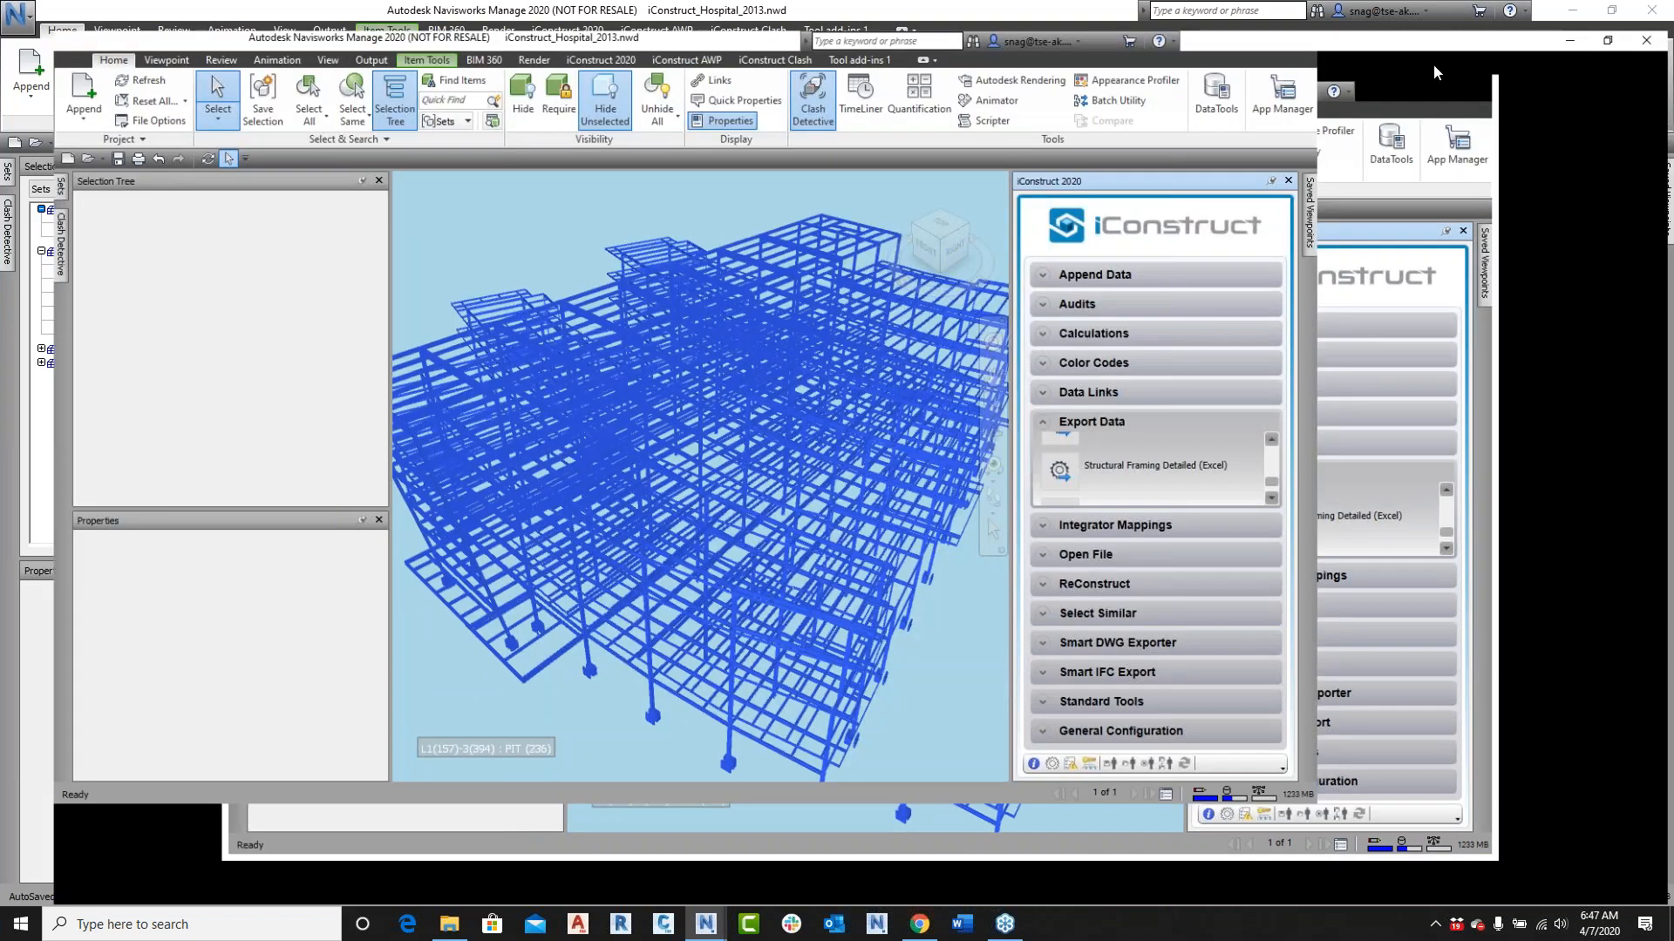
left_click(1429, 65)
key("Escape")
left_click(88, 212)
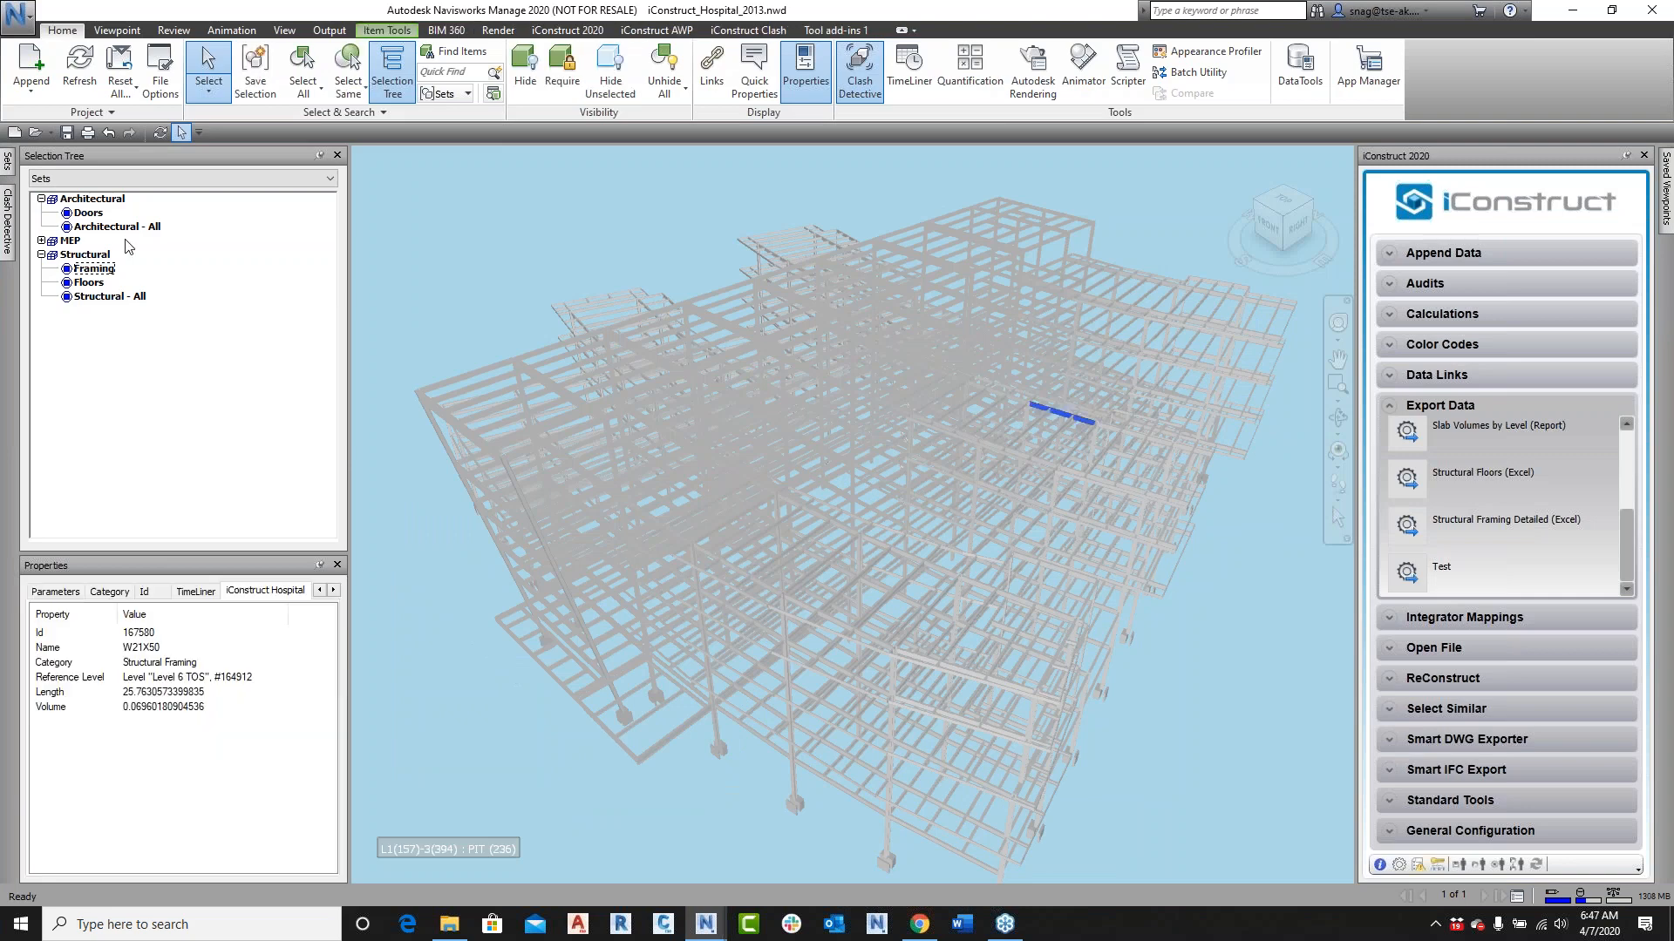
left_click(663, 80)
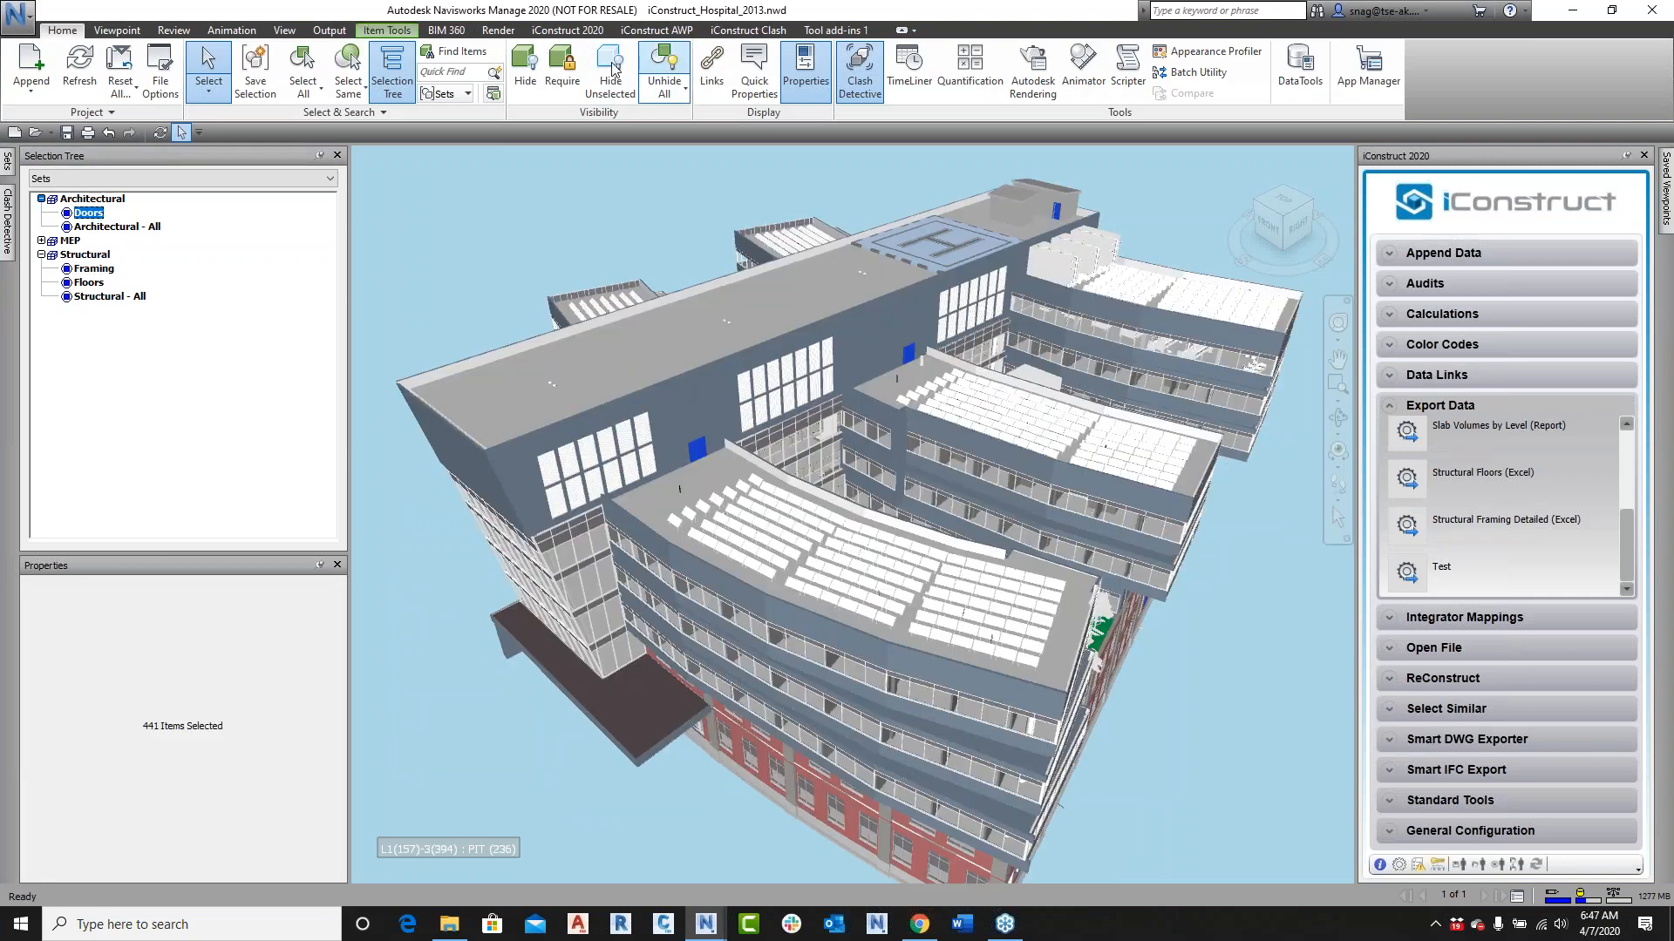
left_click(624, 78)
scroll(1482, 488, "up", 3)
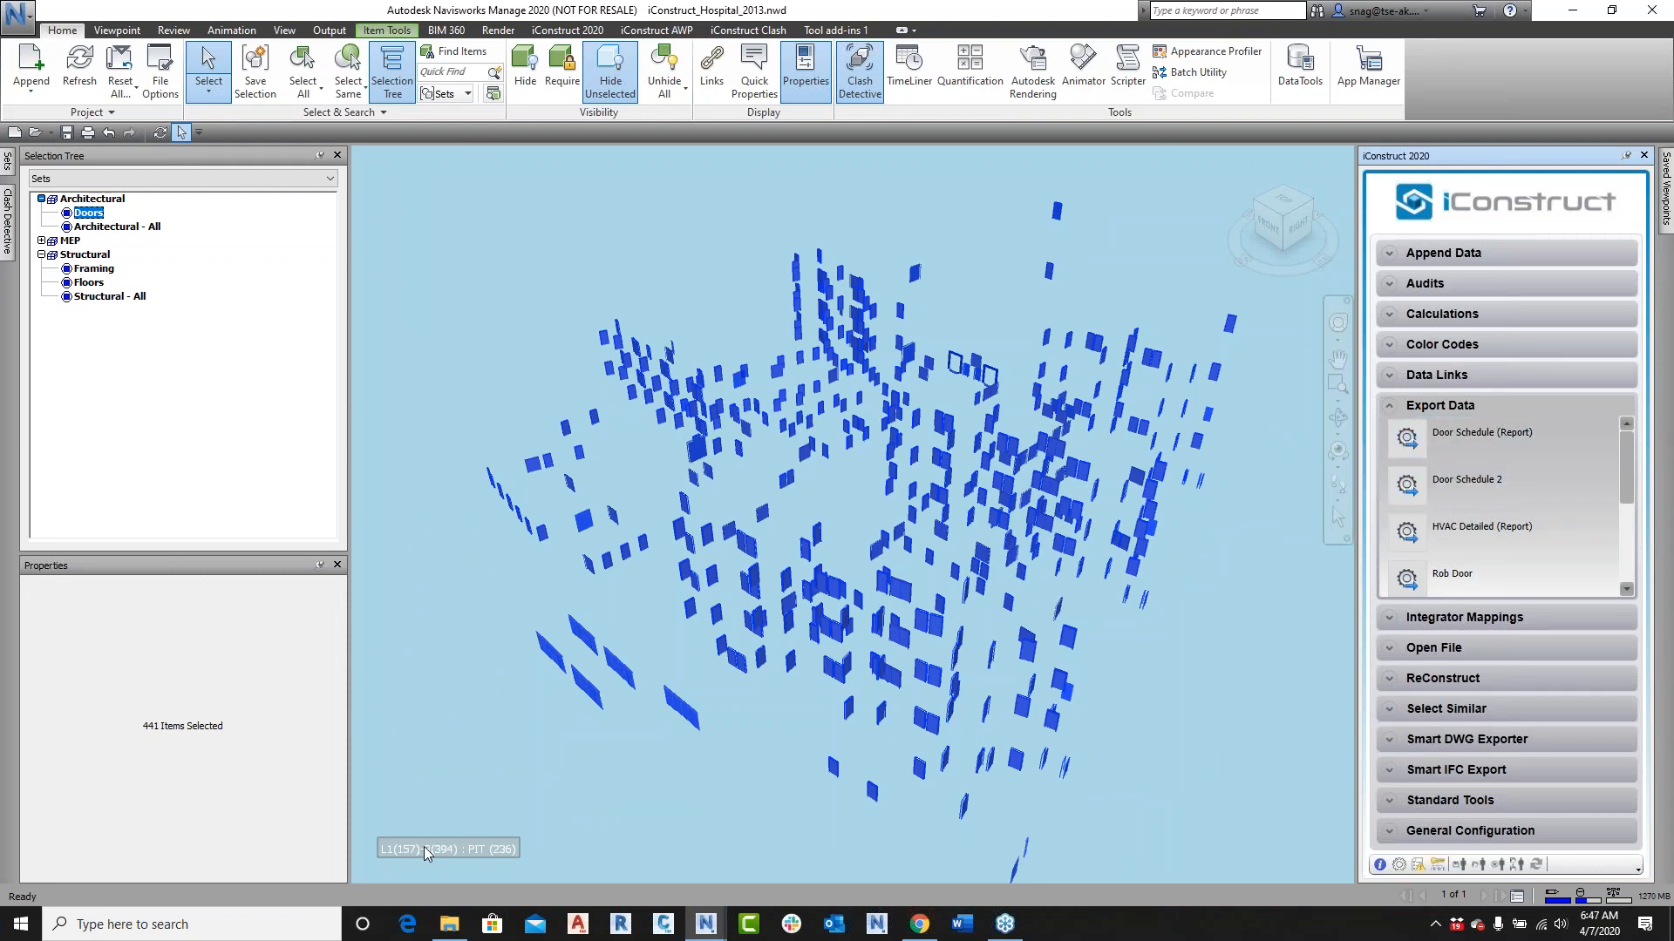
Step: Search Windows for bimflow and launch iConstruct 2020 BIMflow
left_click(196, 928)
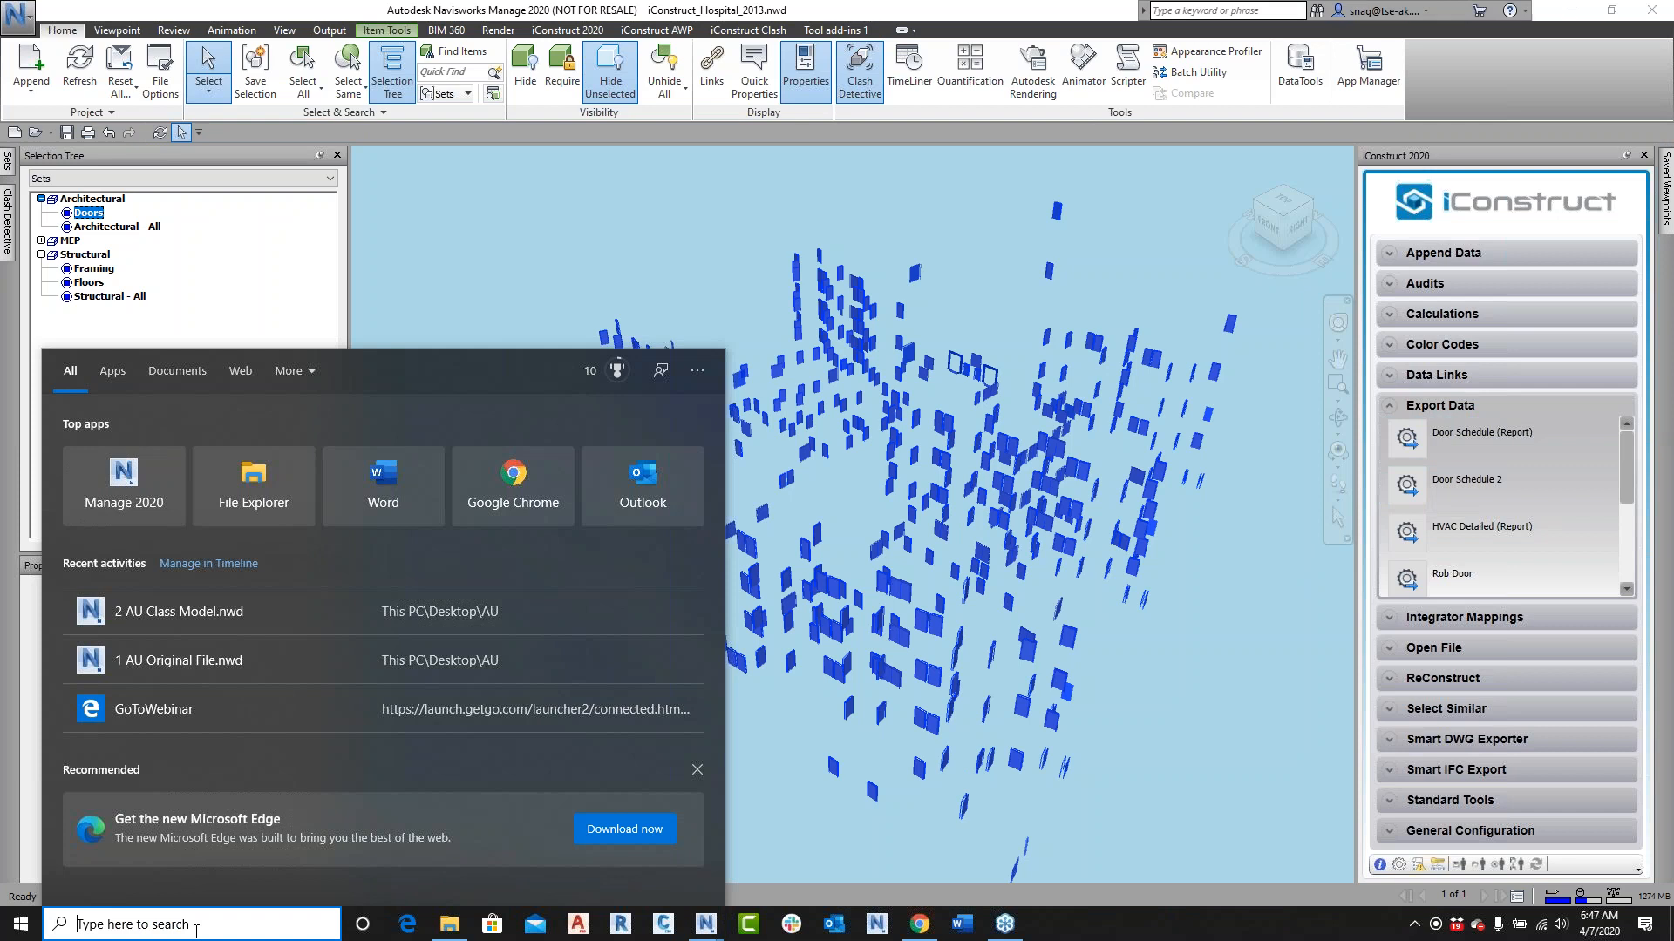
type("bimflow")
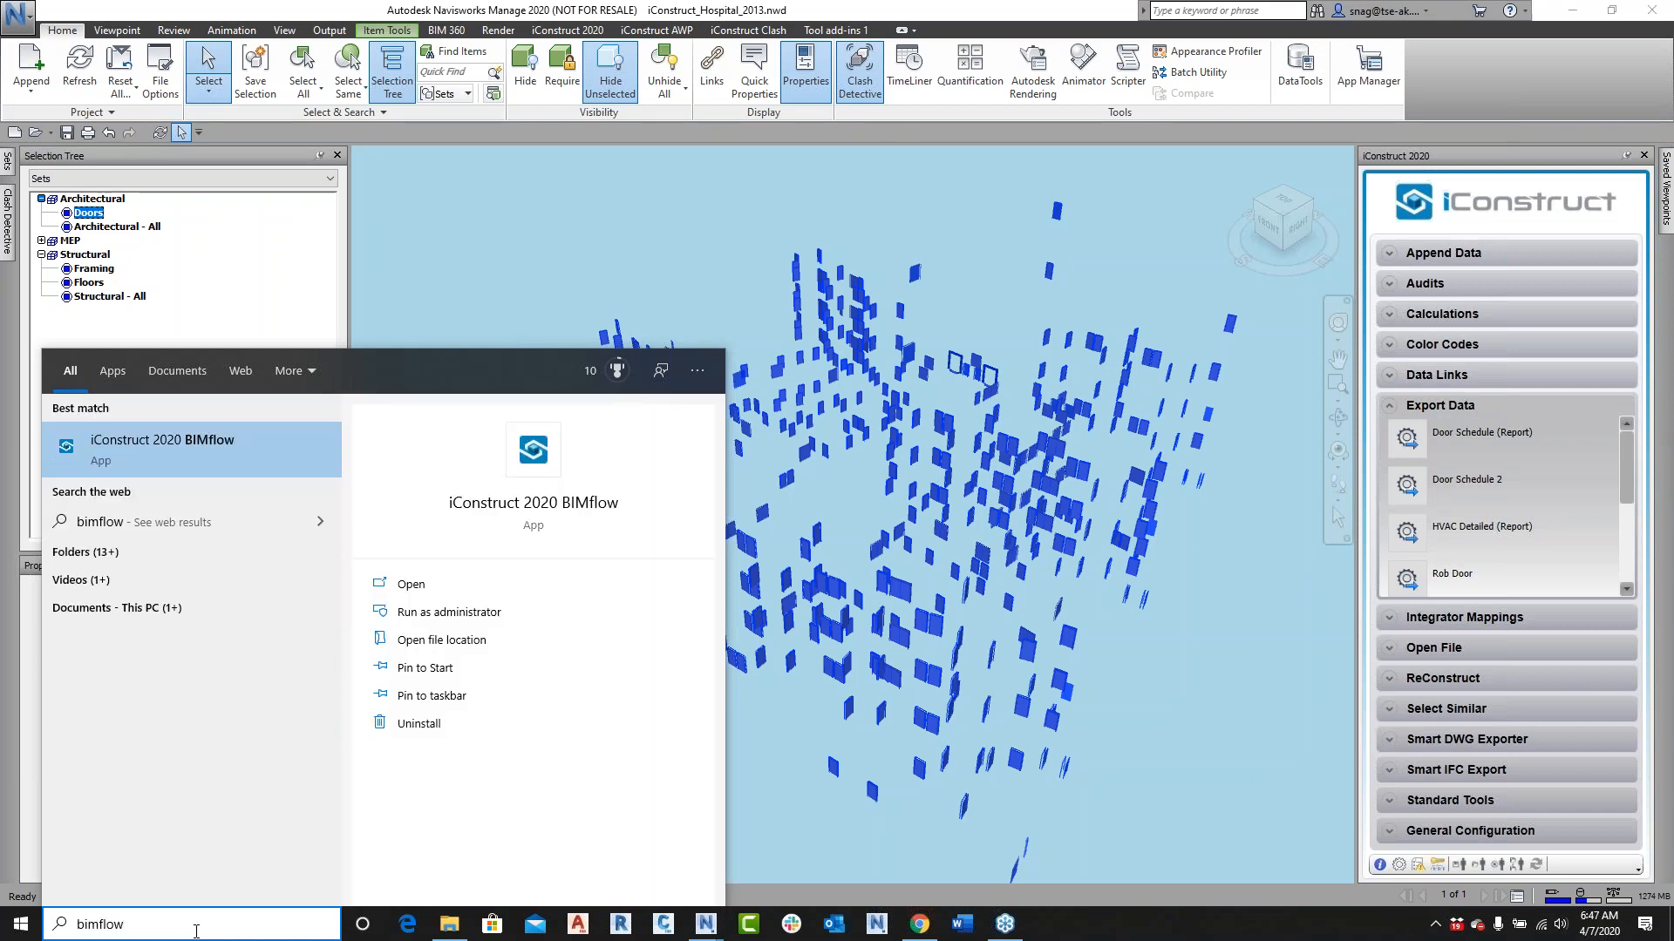
key("Return")
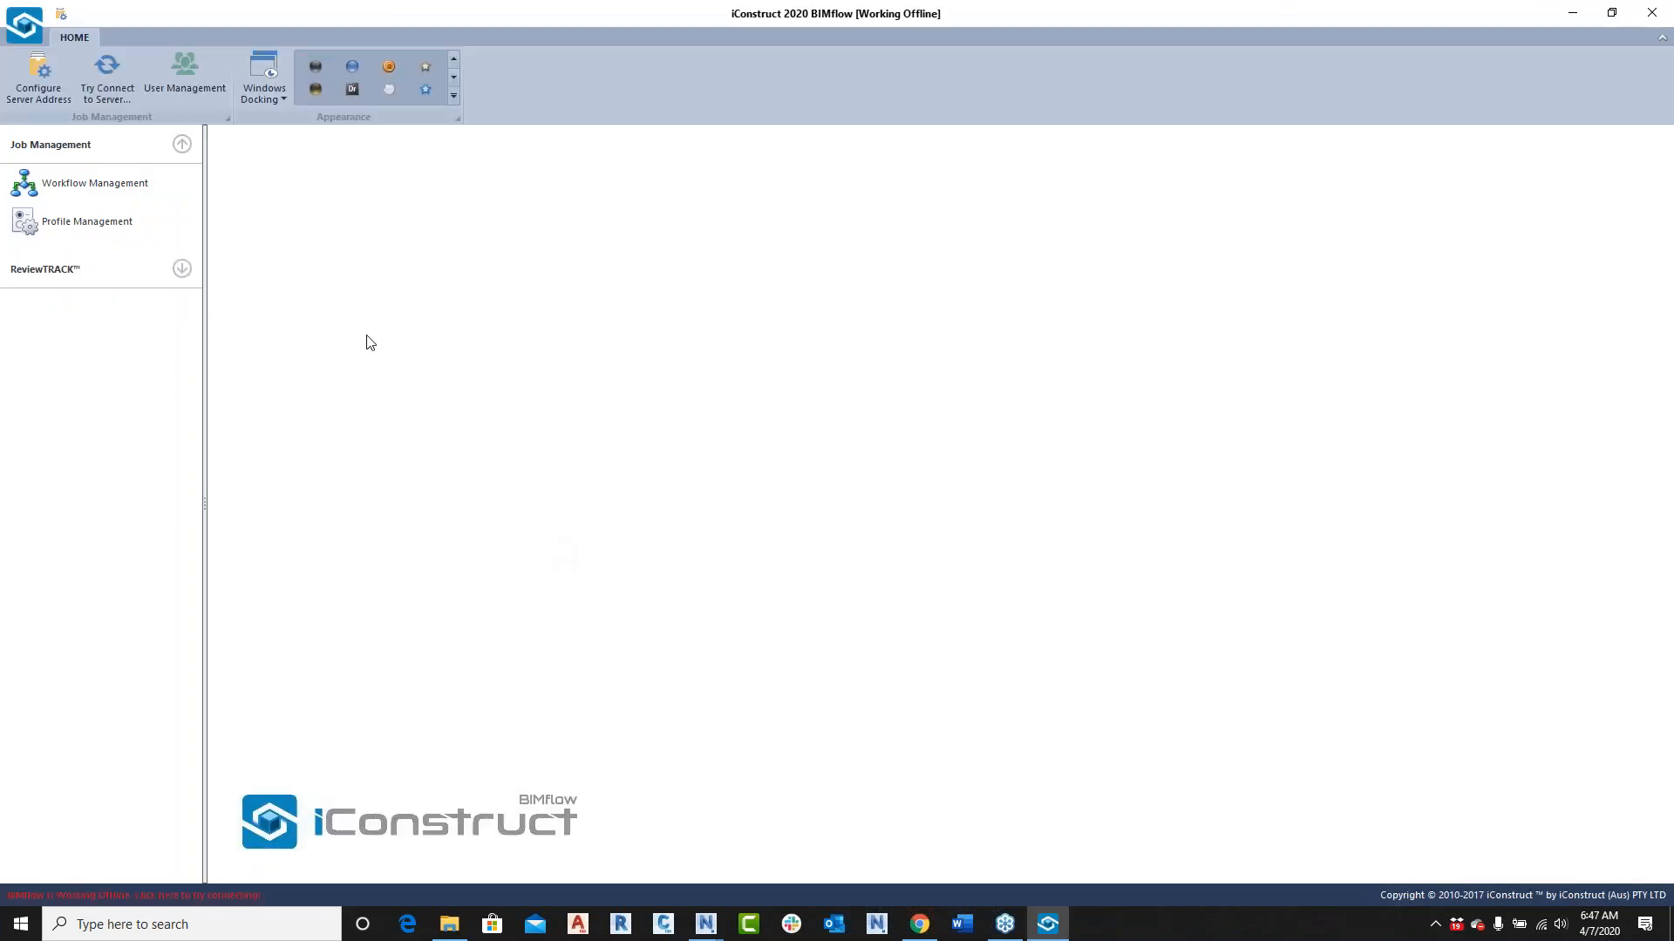
Step: Open Workflow Management and create a new job named Italy
left_click(82, 186)
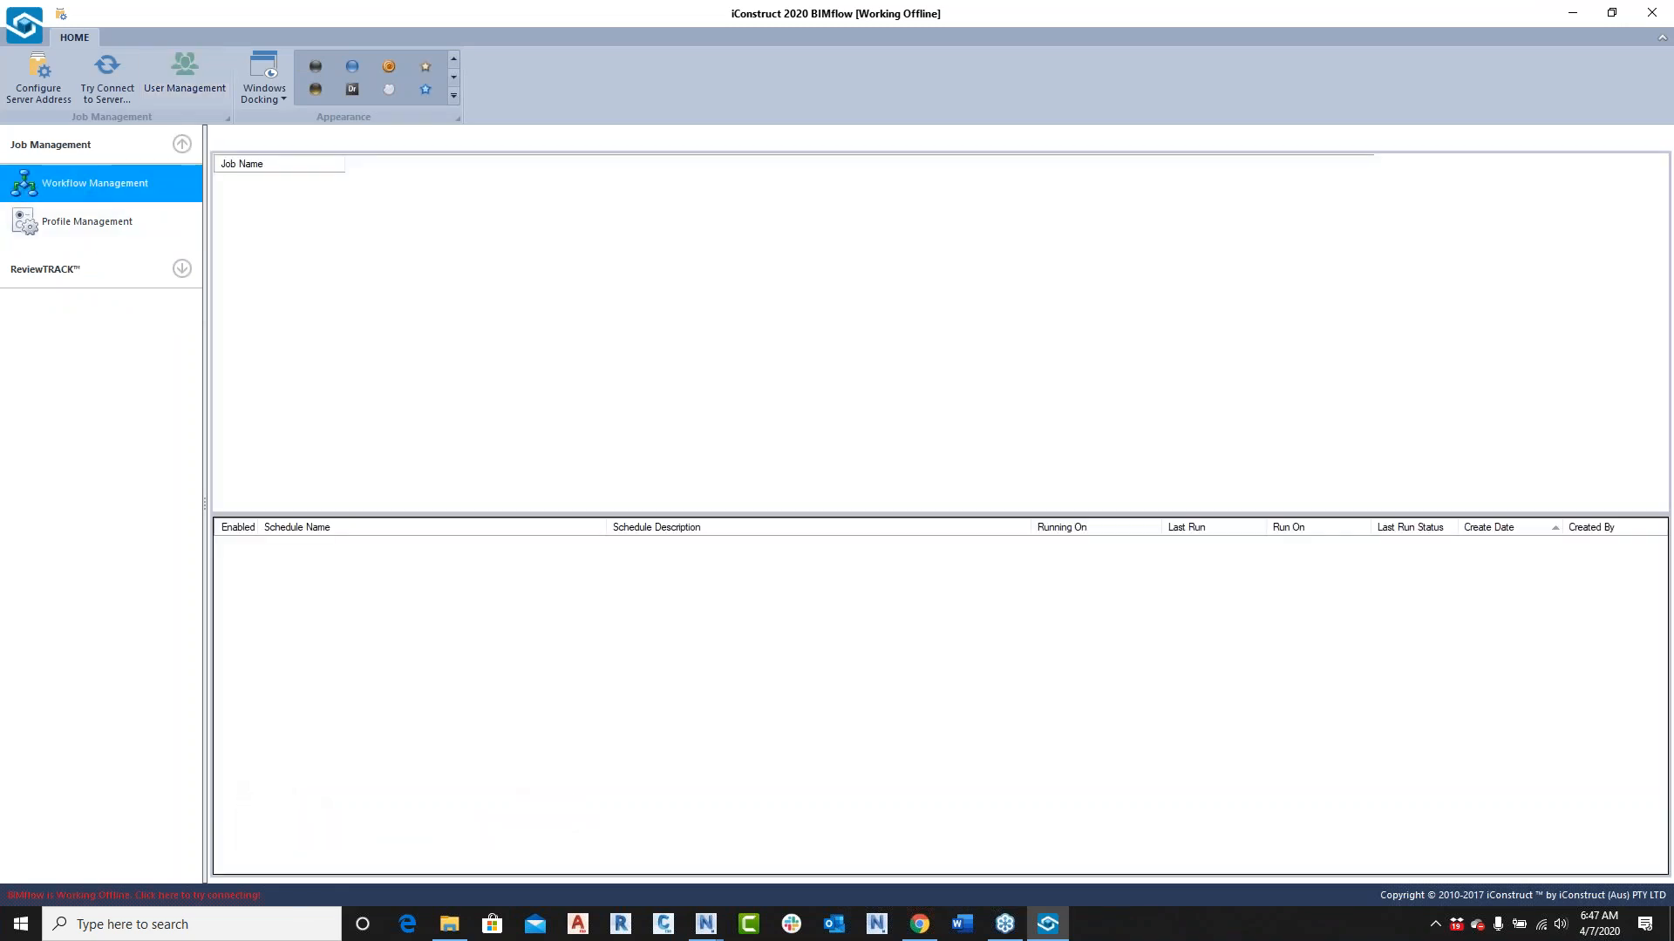
right_click(263, 509)
left_click(301, 514)
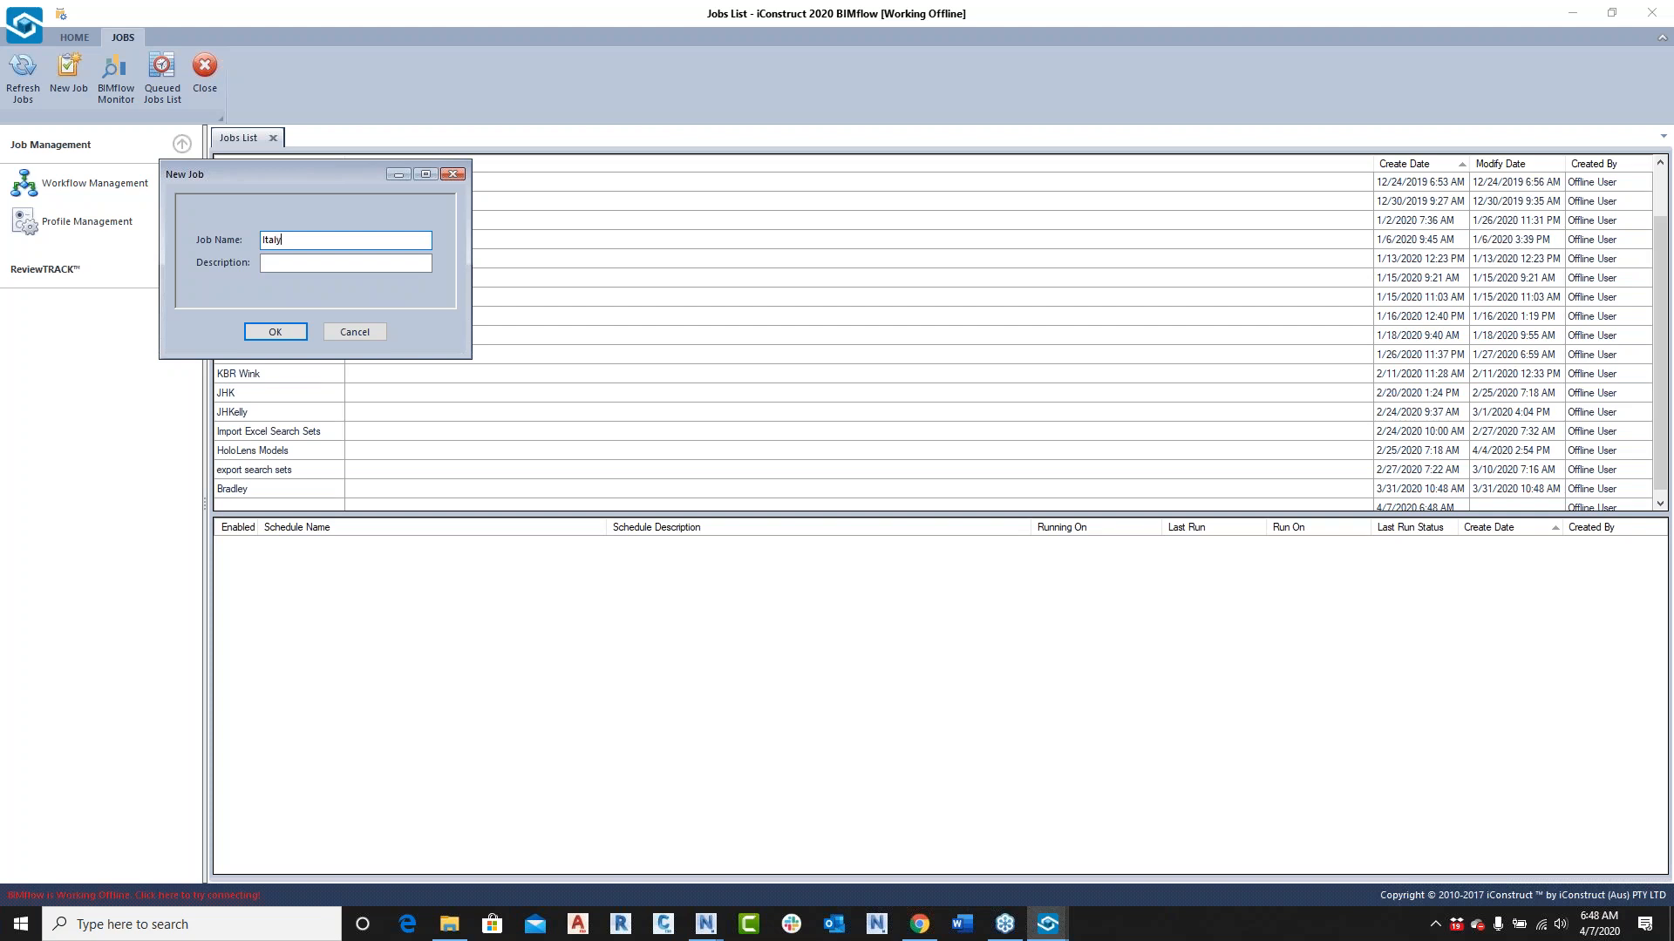
left_click(294, 335)
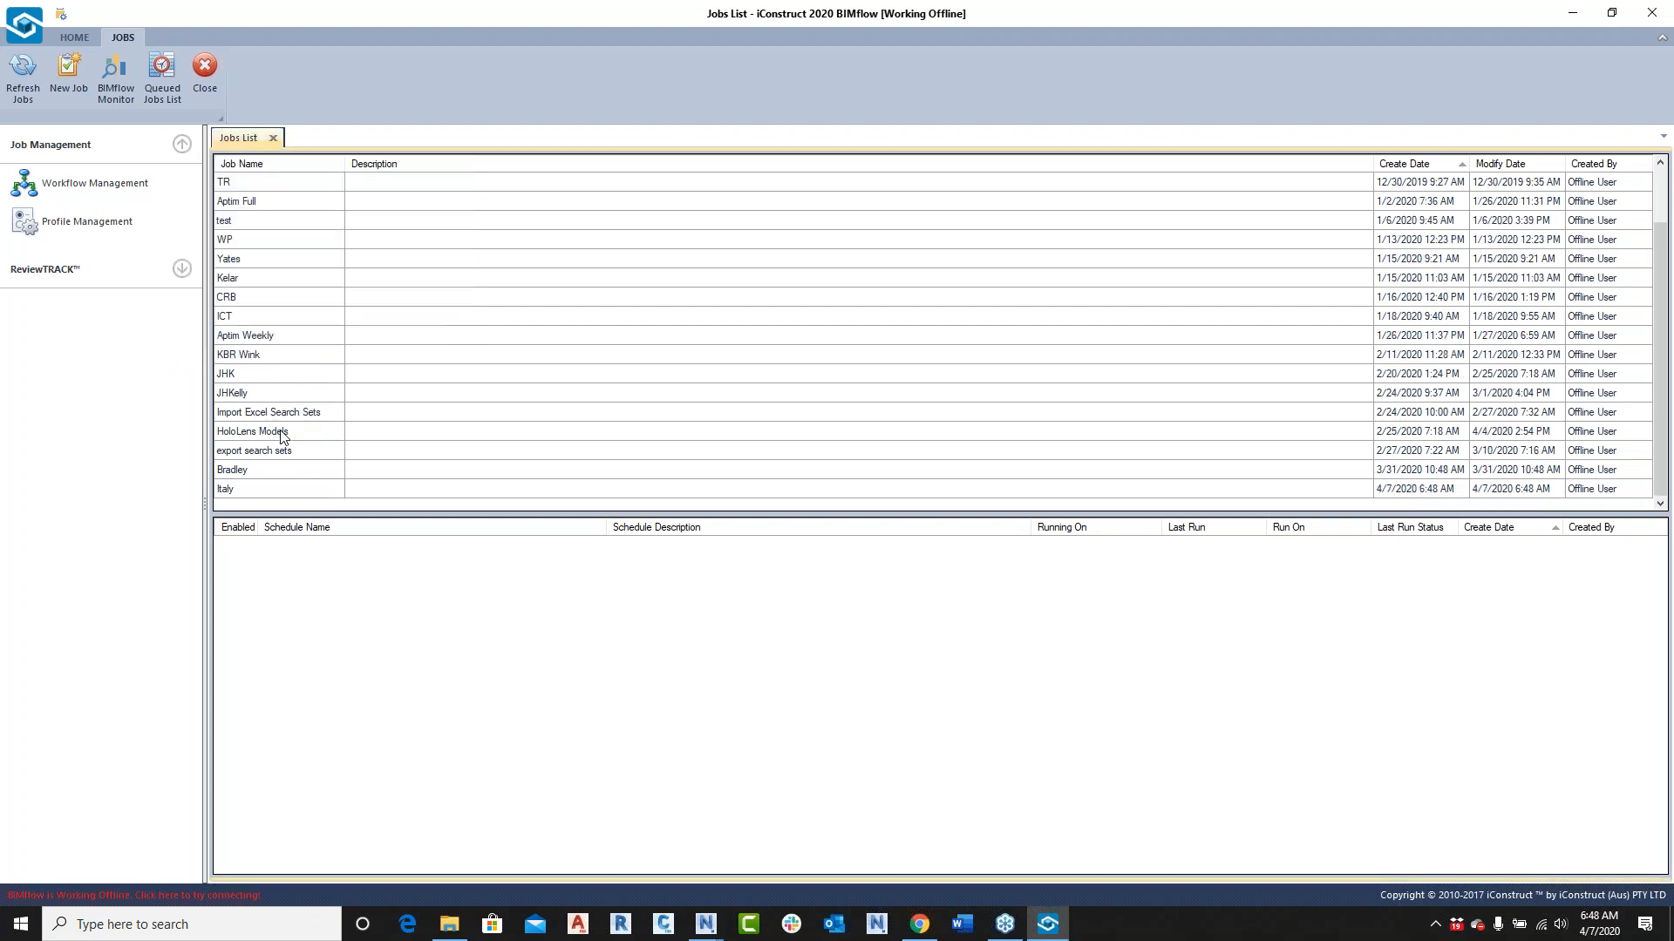
Step: Open the Italy job in the workflow designer and add a StartNavisworks activity to its empty sequence
right_click(251, 494)
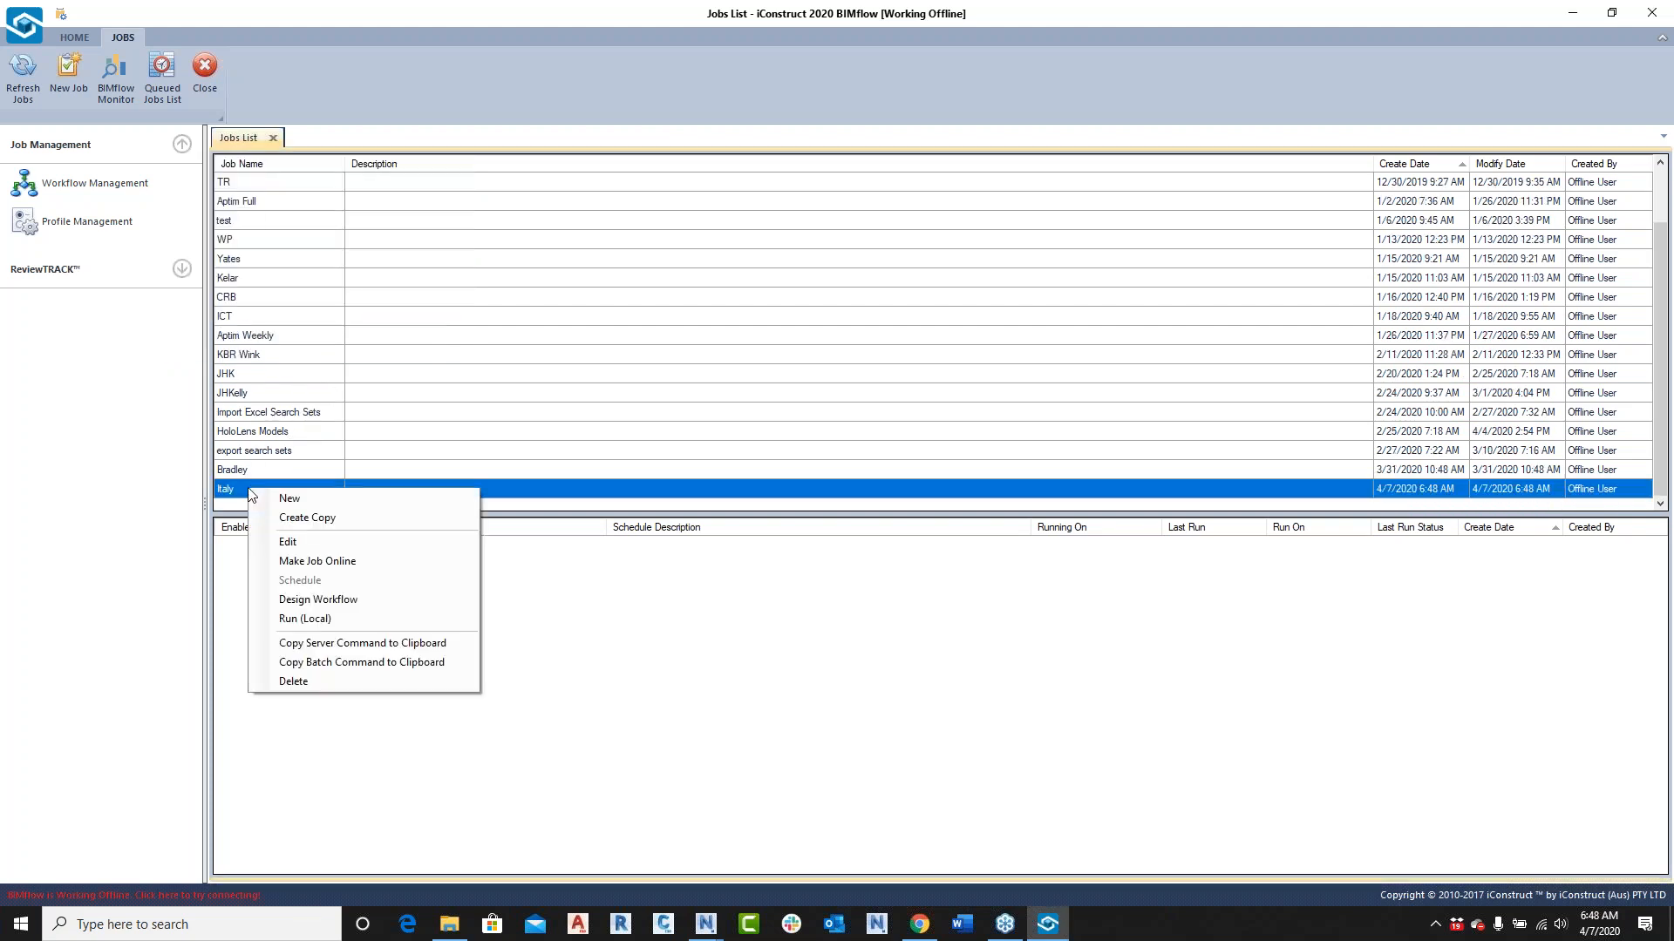
left_click(340, 600)
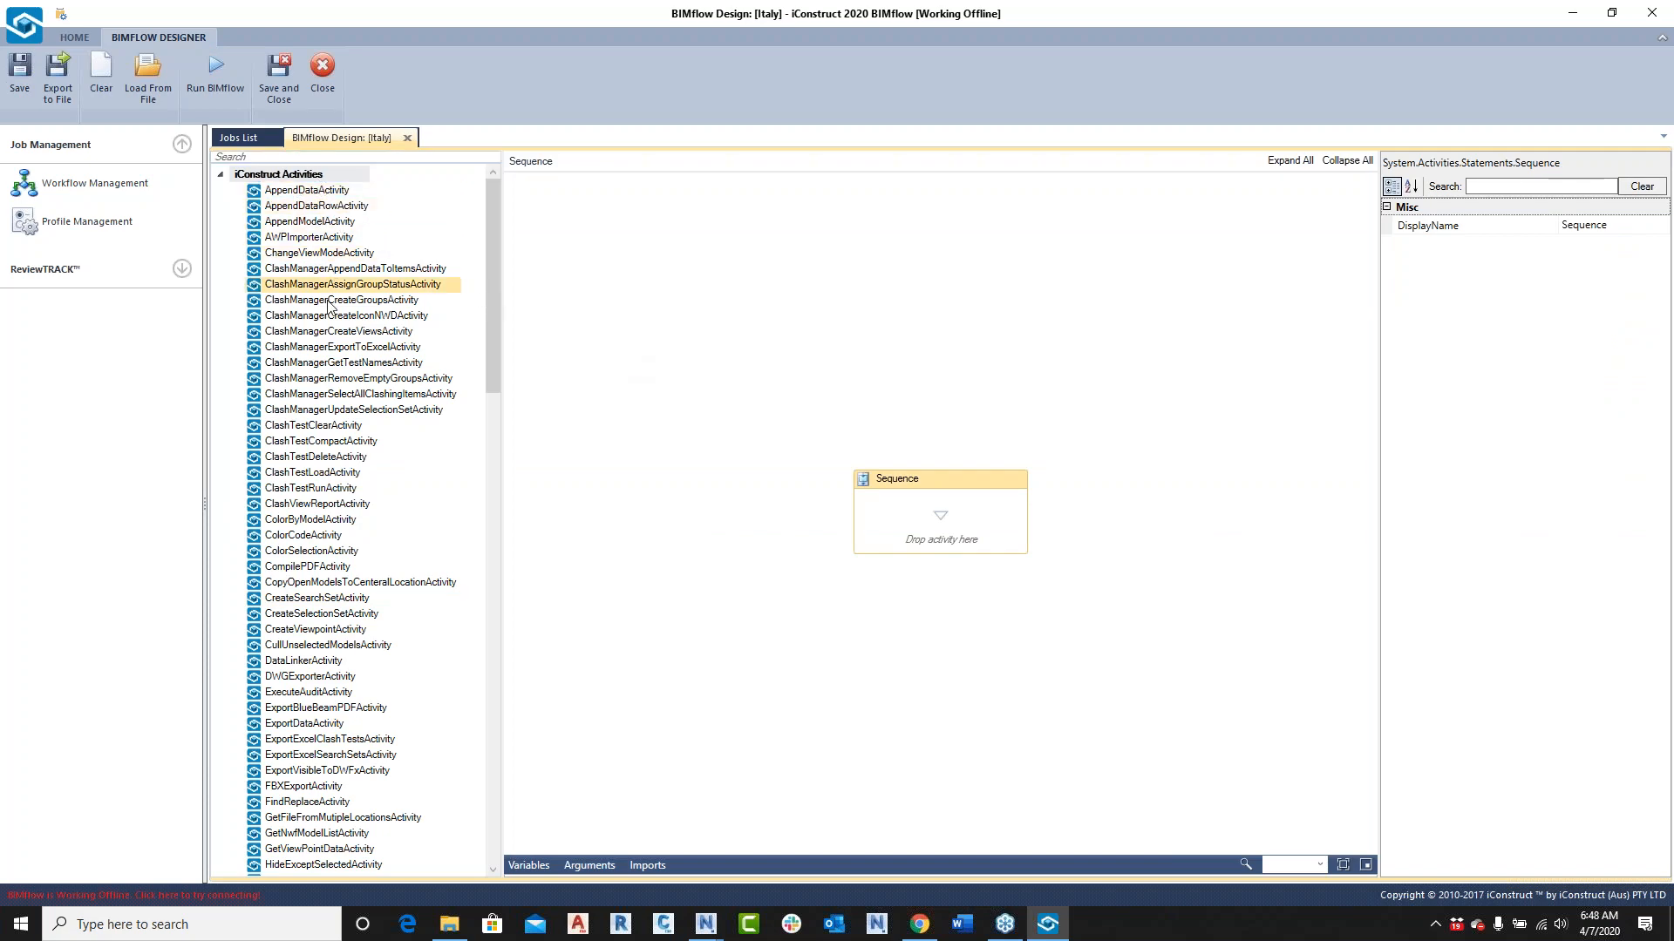
scroll(378, 399, "down", 10)
scroll(378, 399, "down", 15)
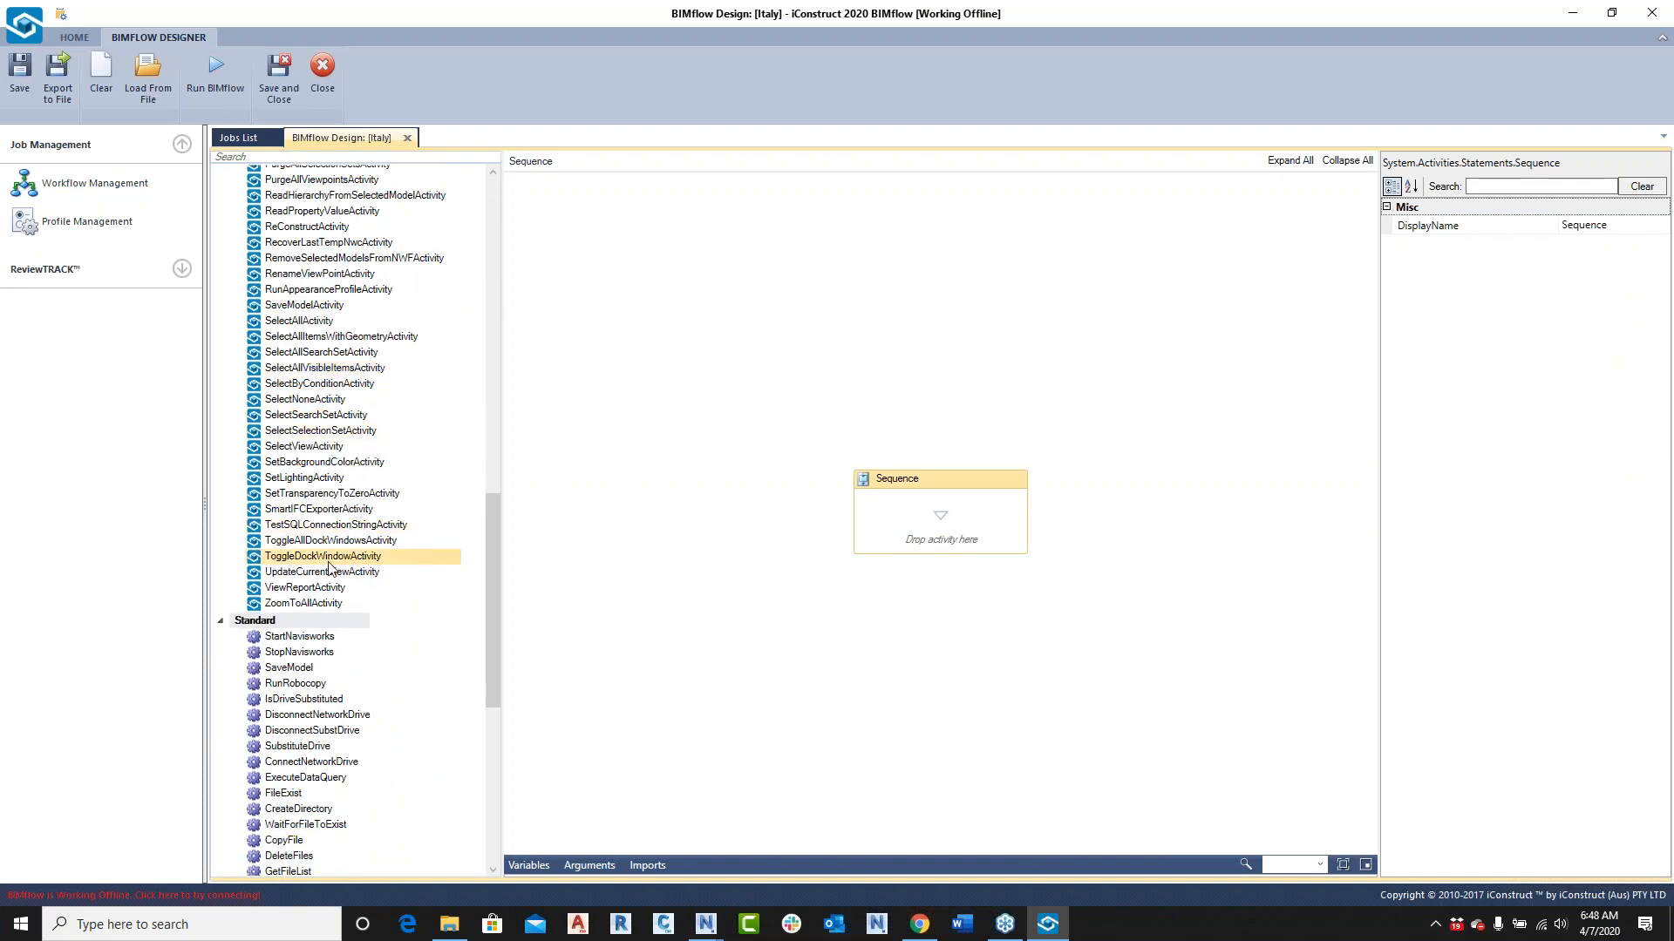
scroll(375, 441, "down", 4)
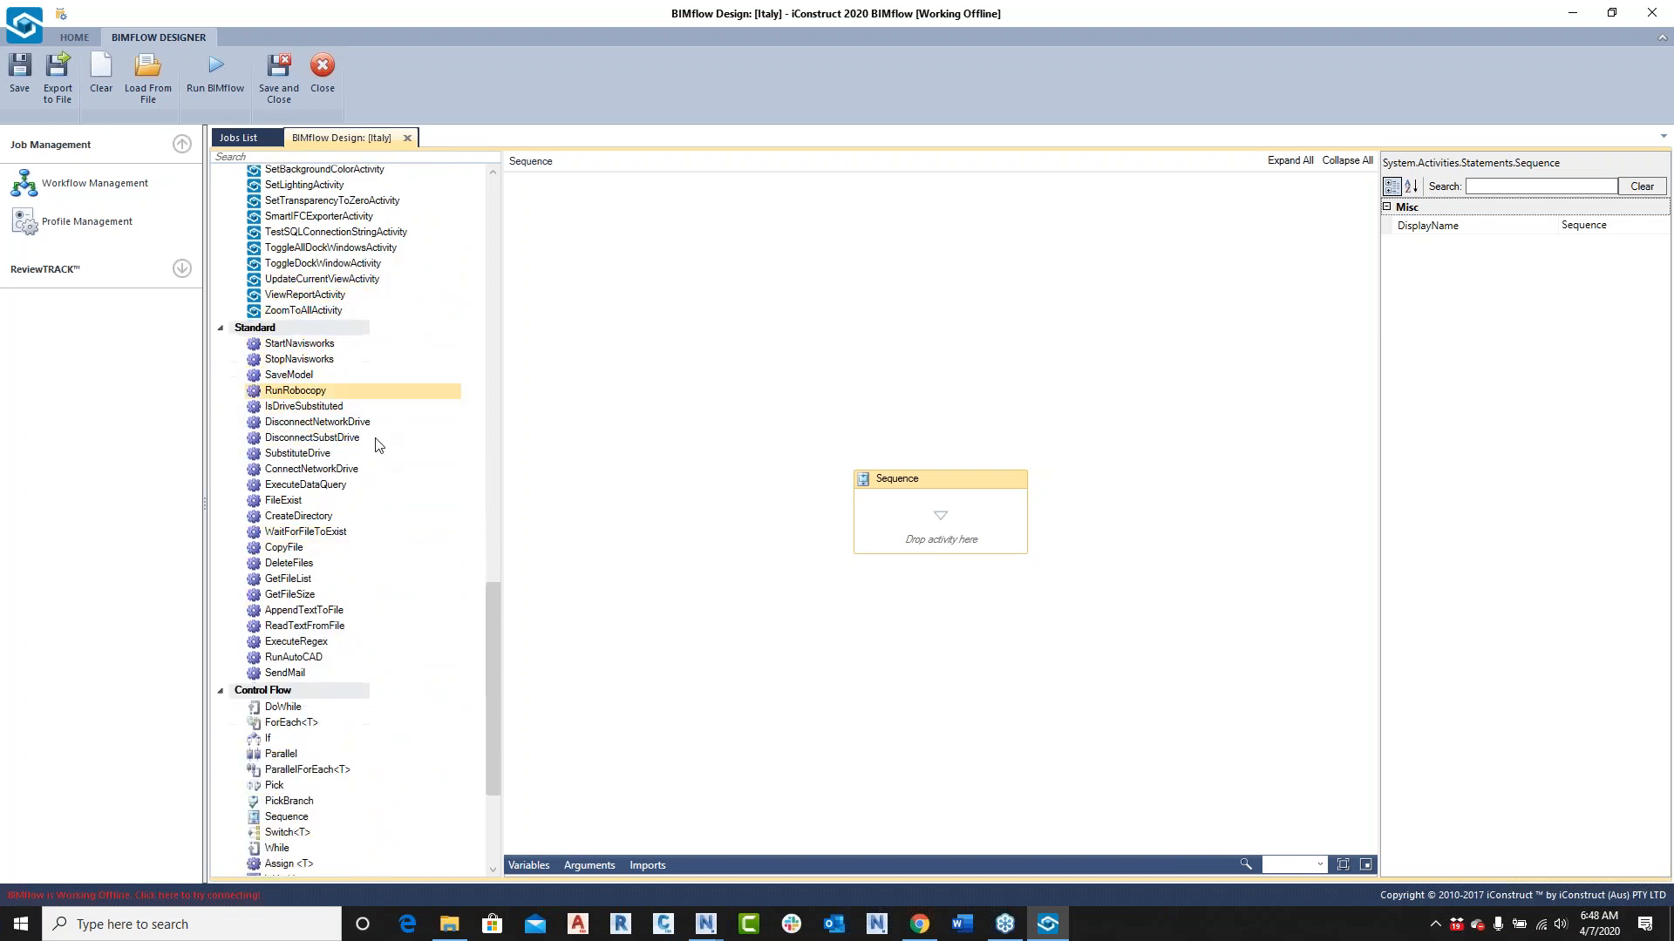
left_click_drag(490, 664, 490, 541)
left_click_drag(286, 569, 941, 537)
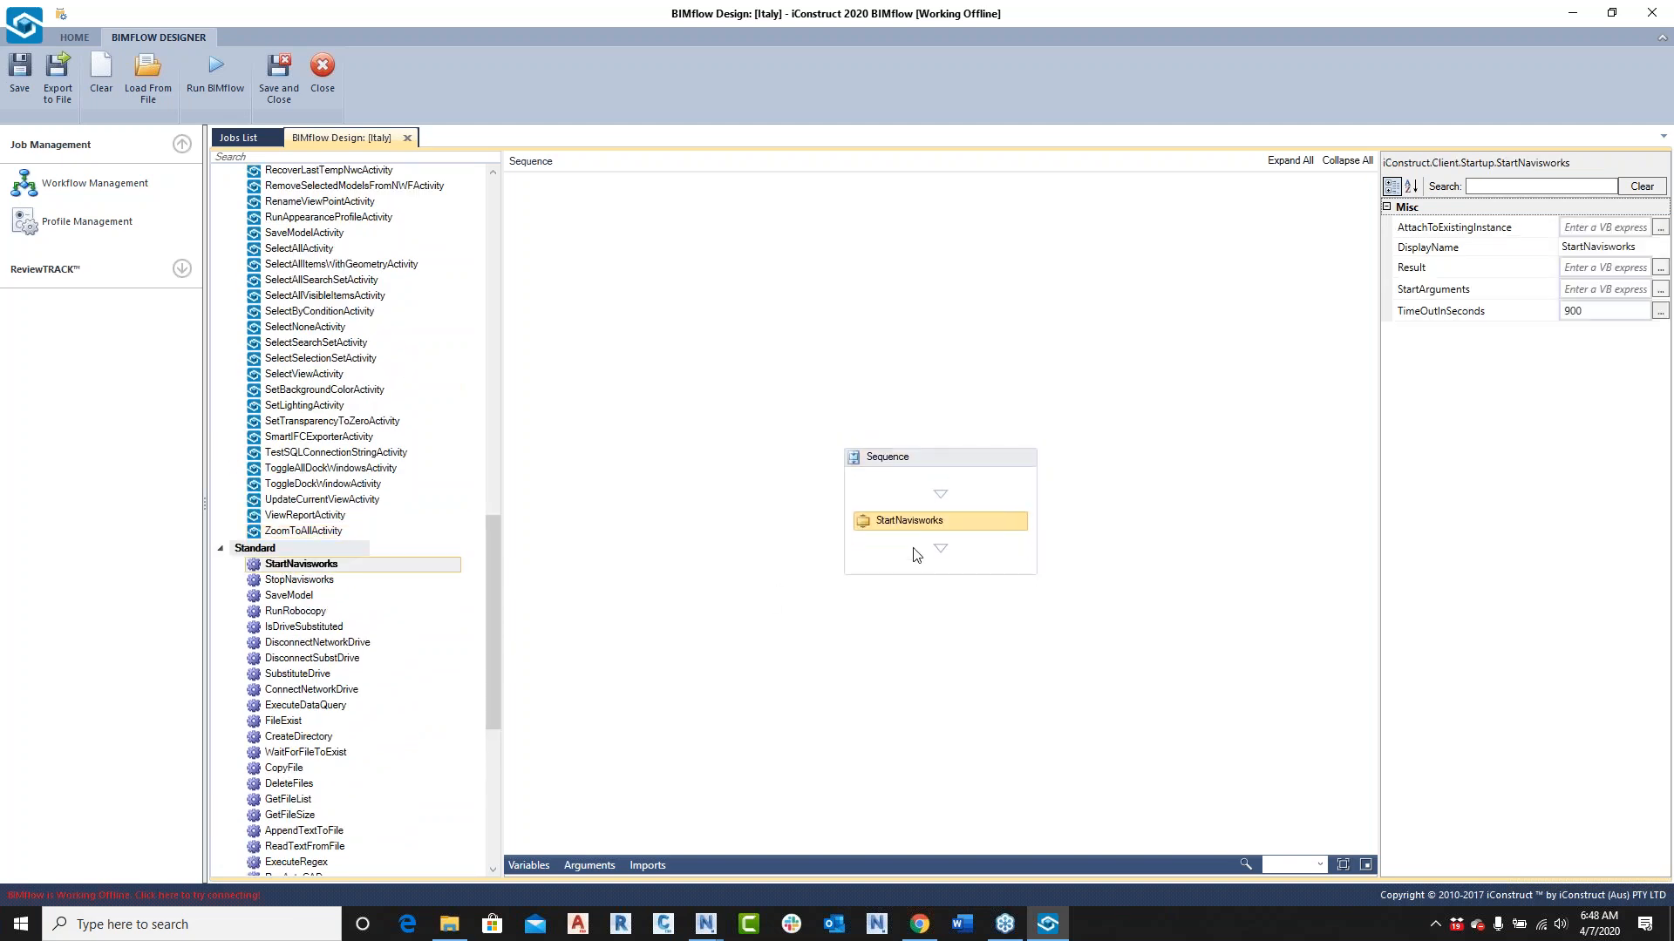
Step: Add an OpenModel activity below StartNavisworks and look at its Model Filename property without filling it in
left_click_drag(490, 568, 493, 488)
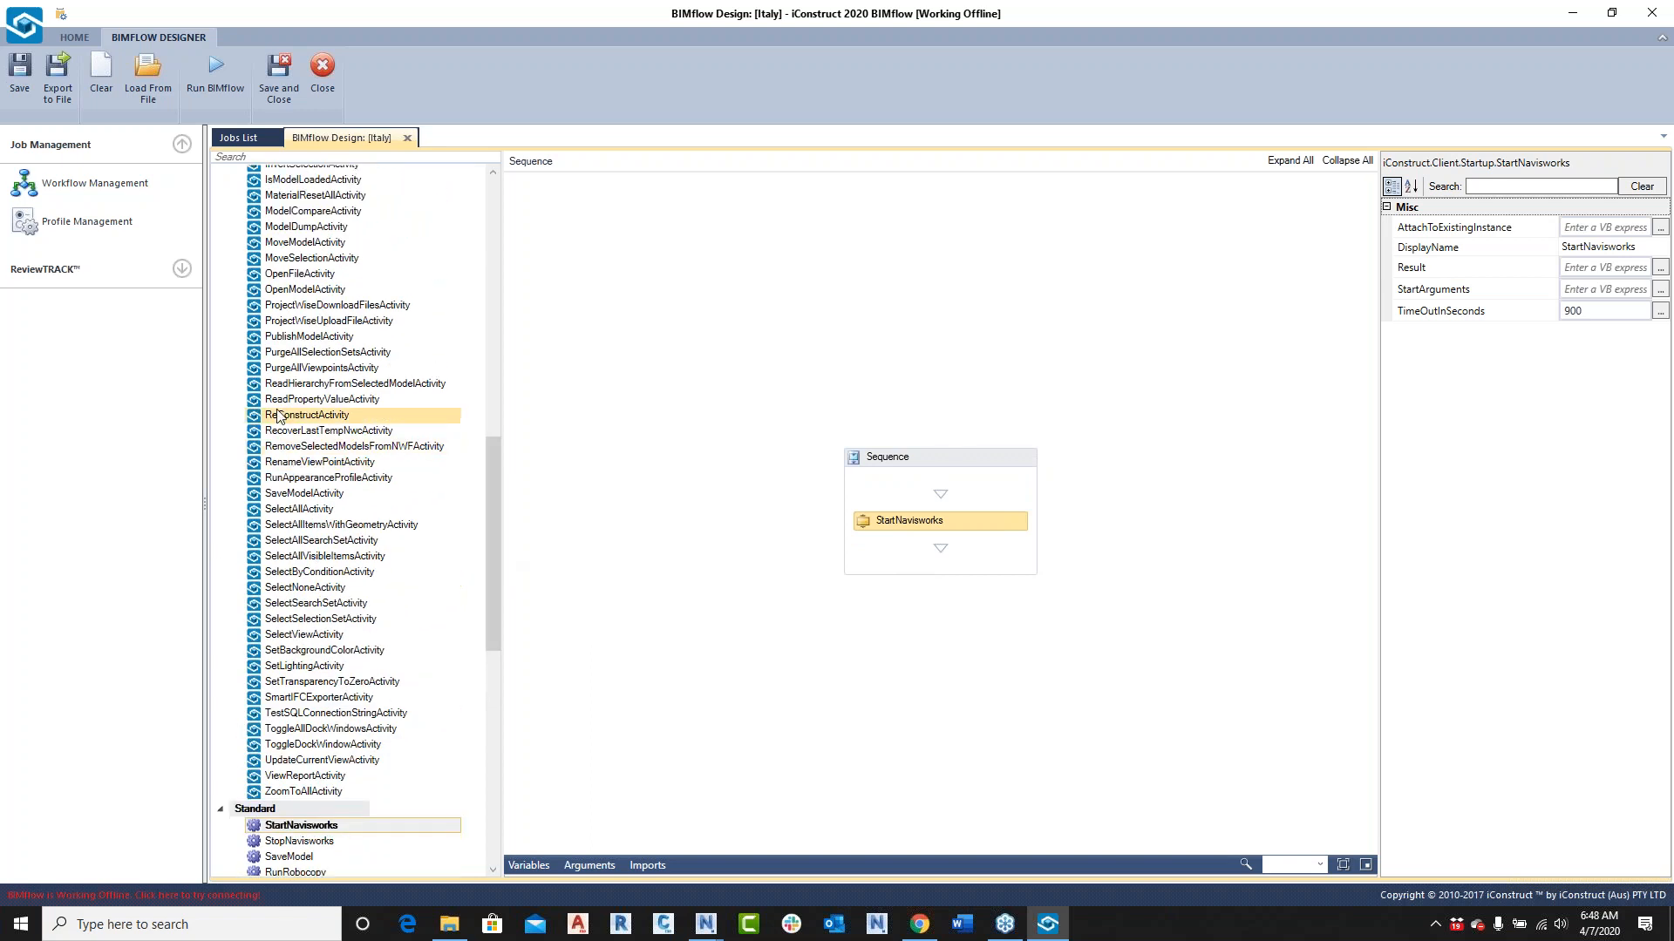
left_click_drag(287, 290, 950, 555)
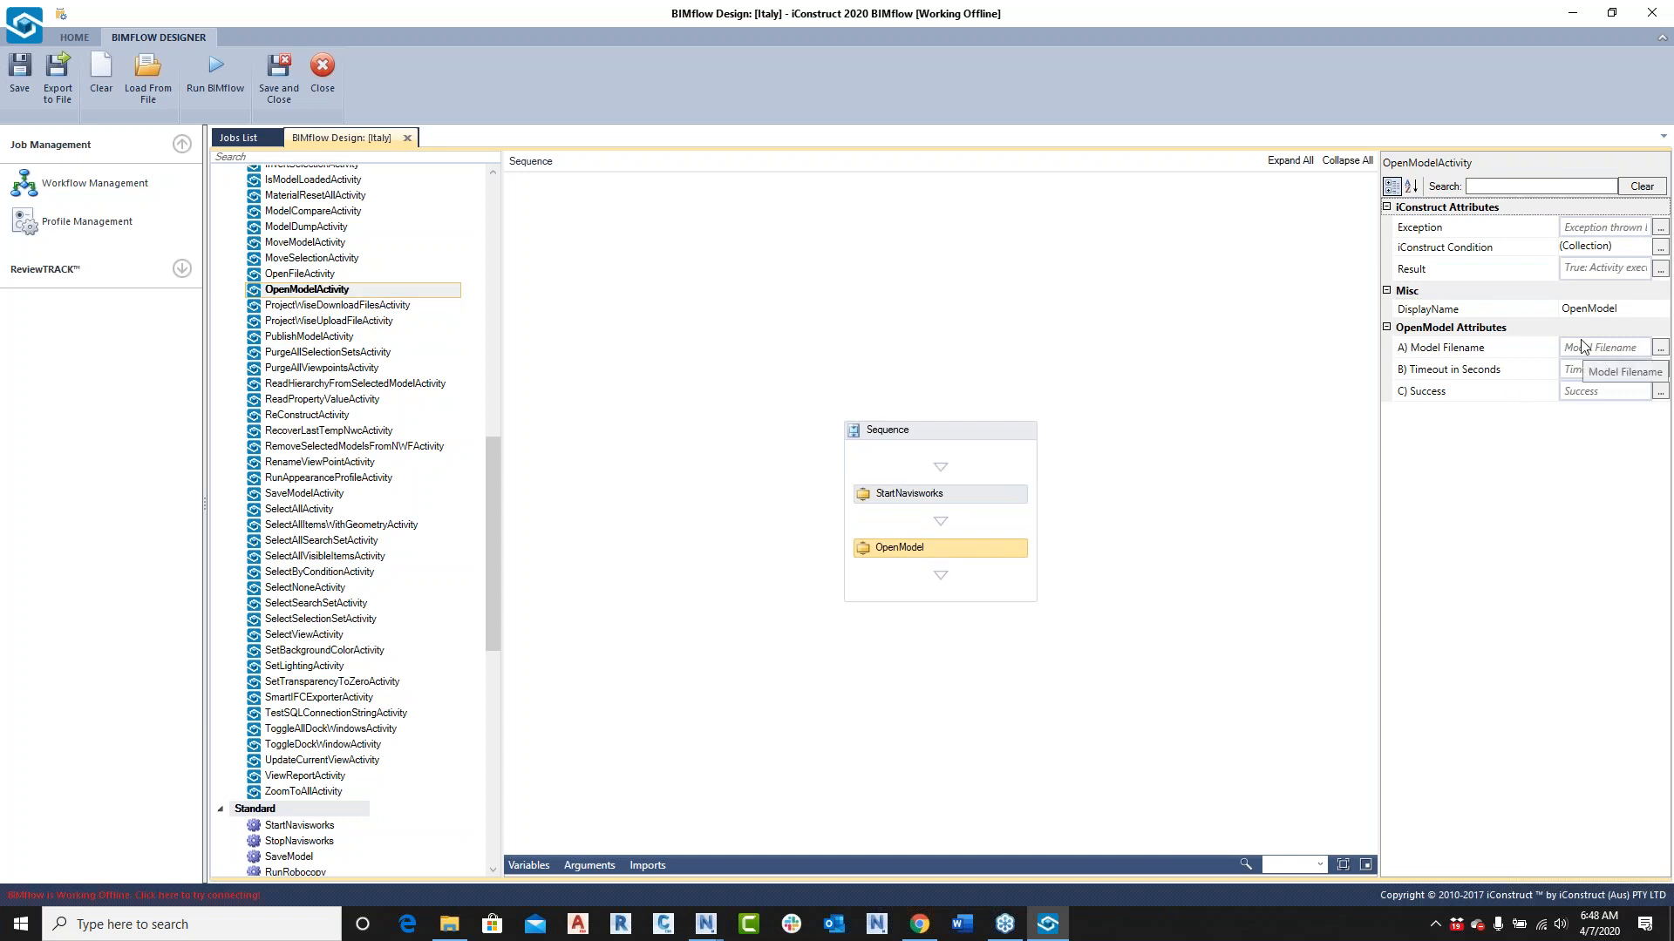
left_click(1635, 347)
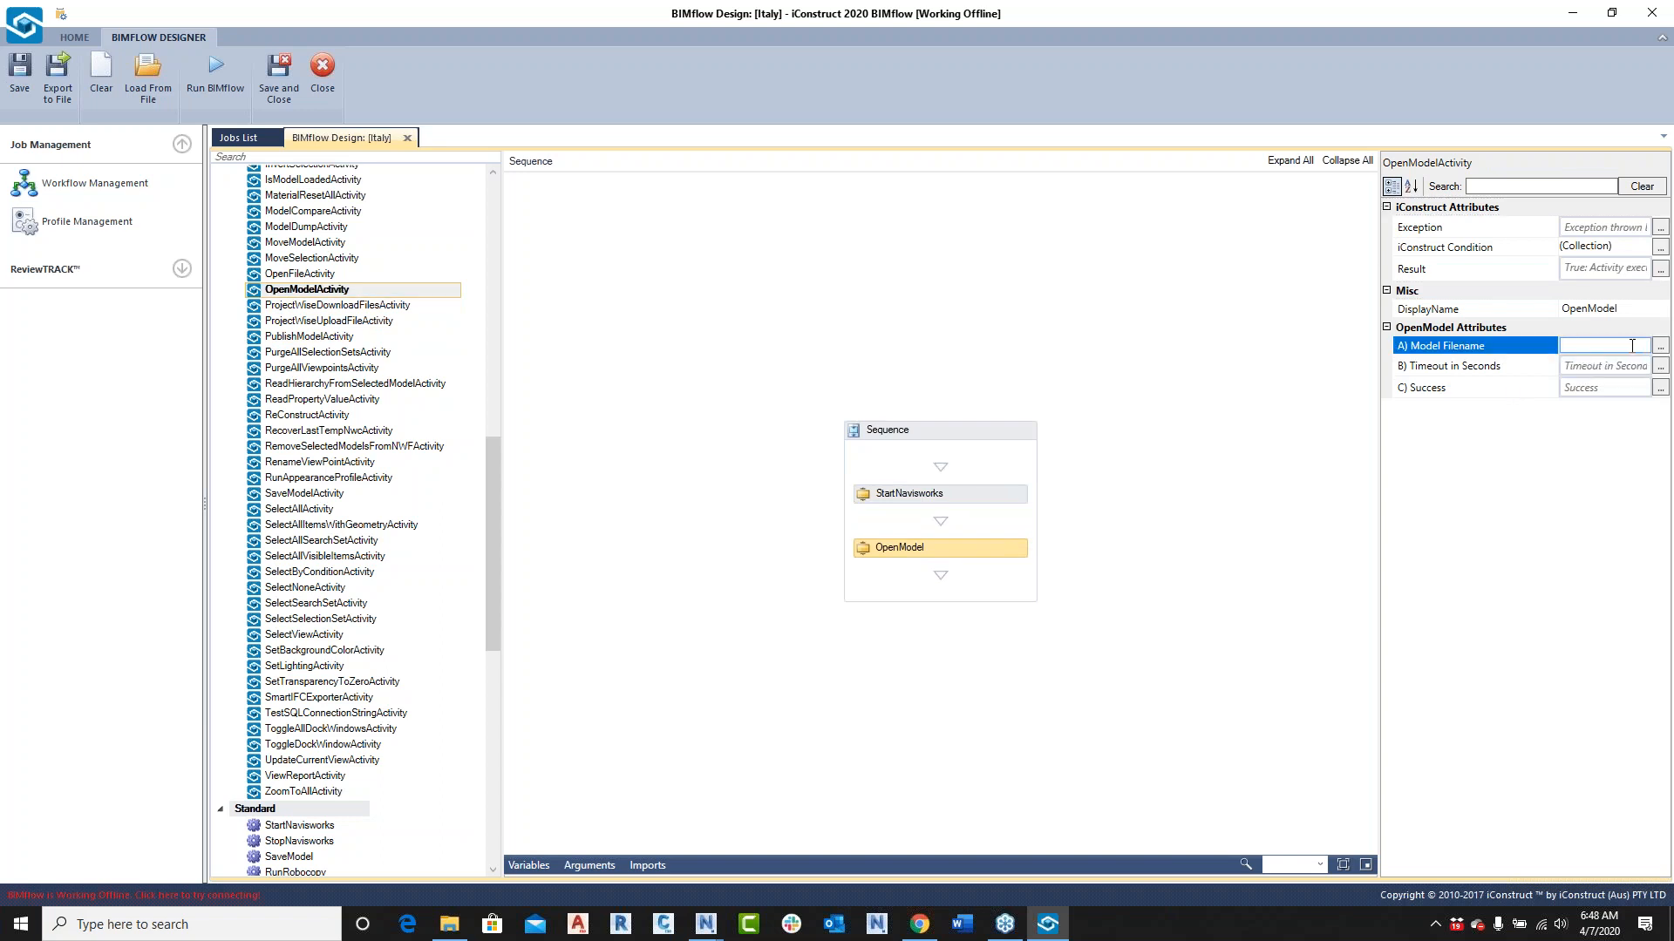
left_click(801, 352)
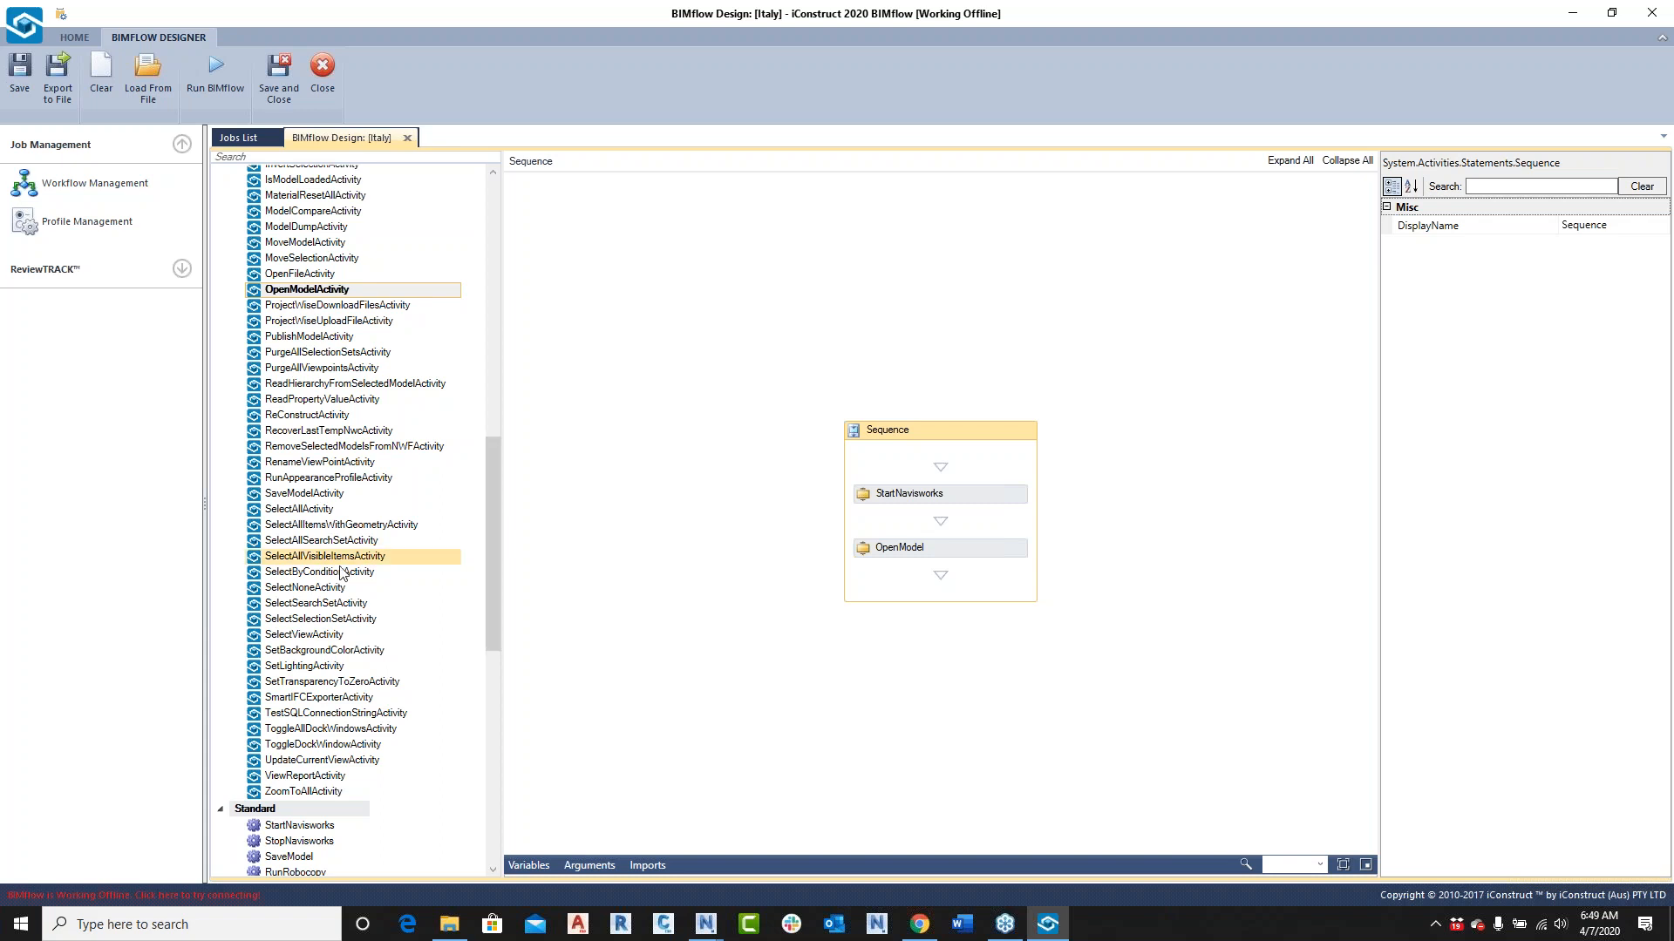
Step: Add a SelectSelectionSet activity below OpenModel and set its selection set name to "Pipes"
left_click_drag(295, 643, 993, 588)
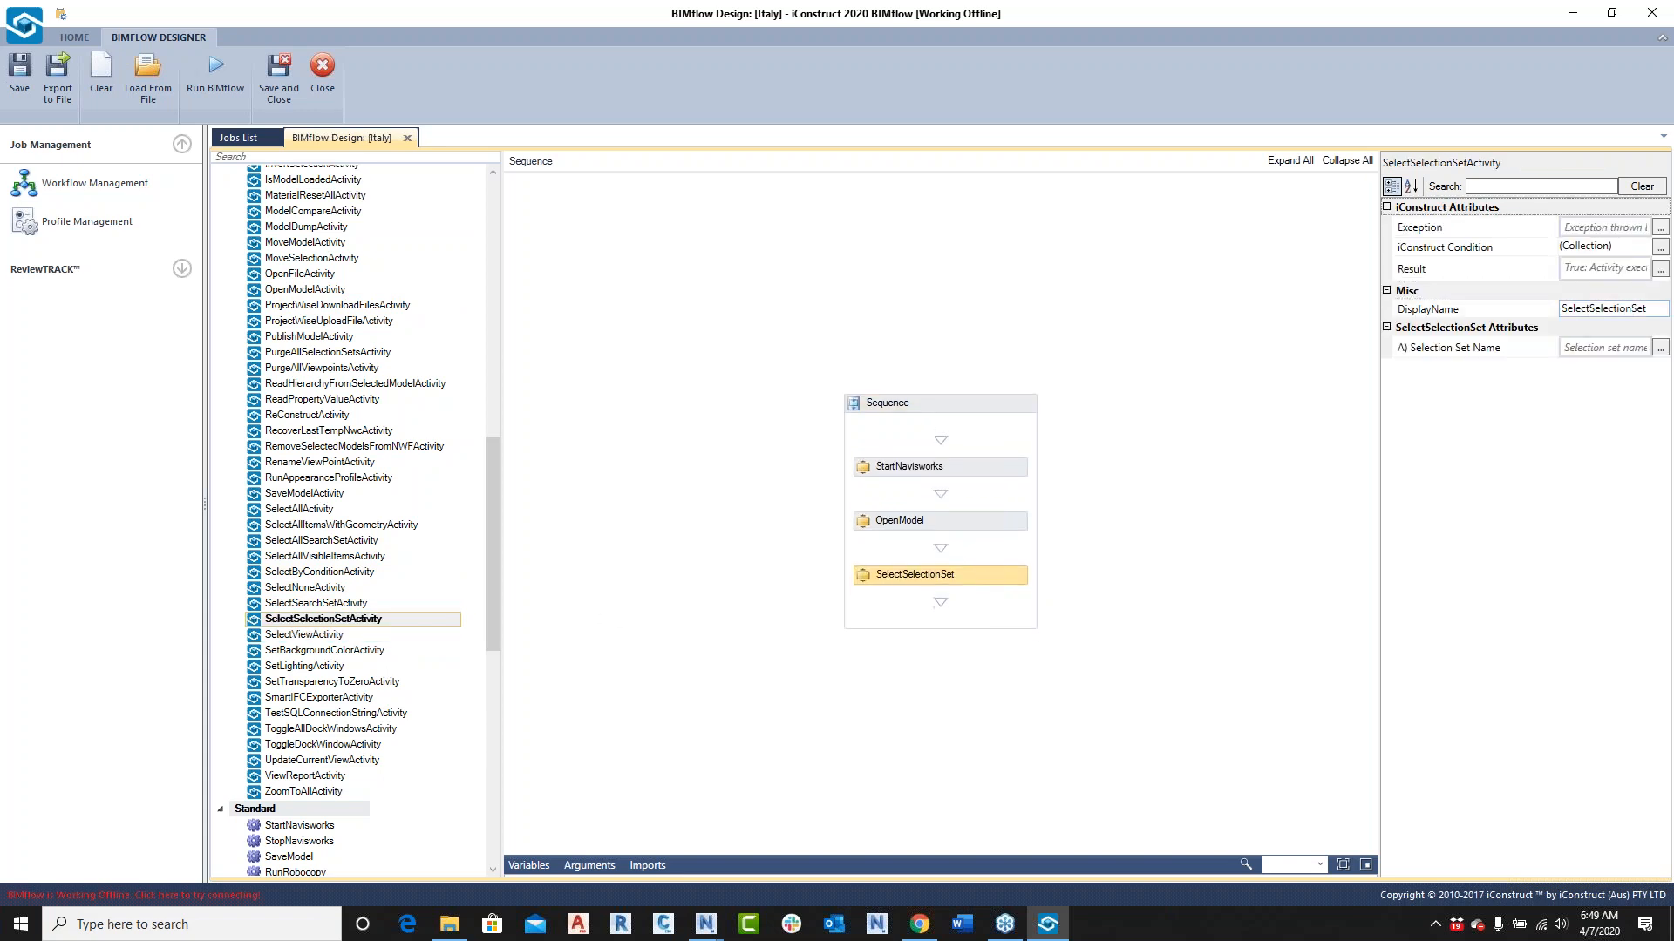
left_click(1590, 347)
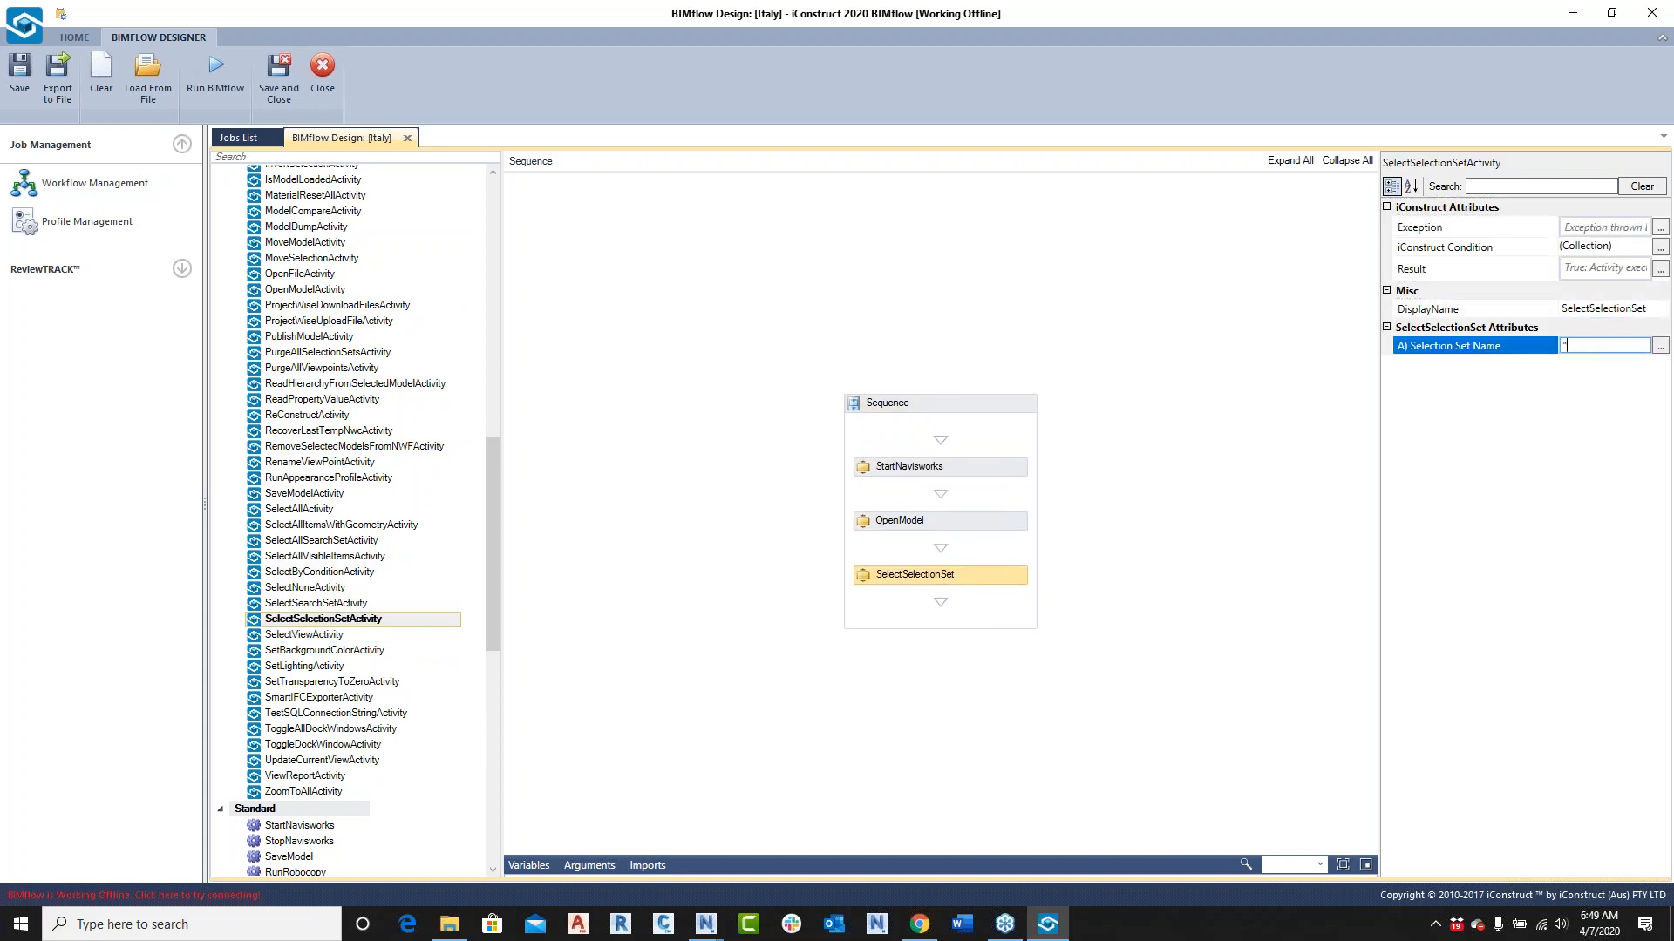
type("\"Pipes\"")
key("Return")
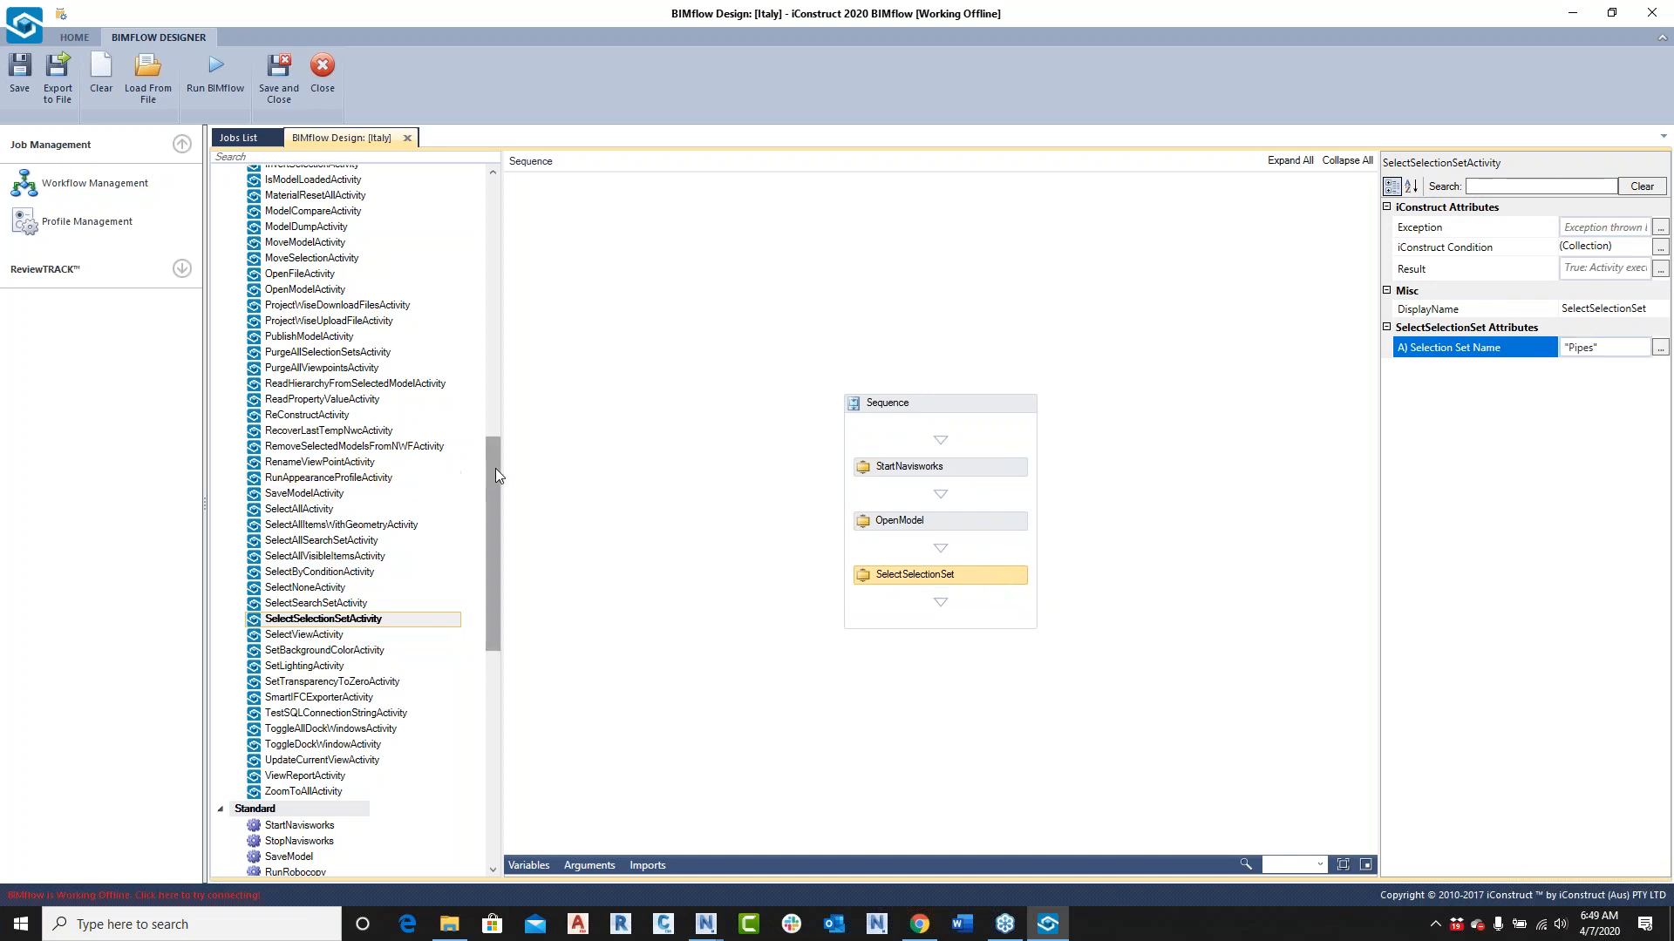
Step: Add a HideExceptSelected activity below SelectSelectionSet, followed by a Smart IFC Exporter activity at the end of the sequence
left_click_drag(495, 475, 502, 356)
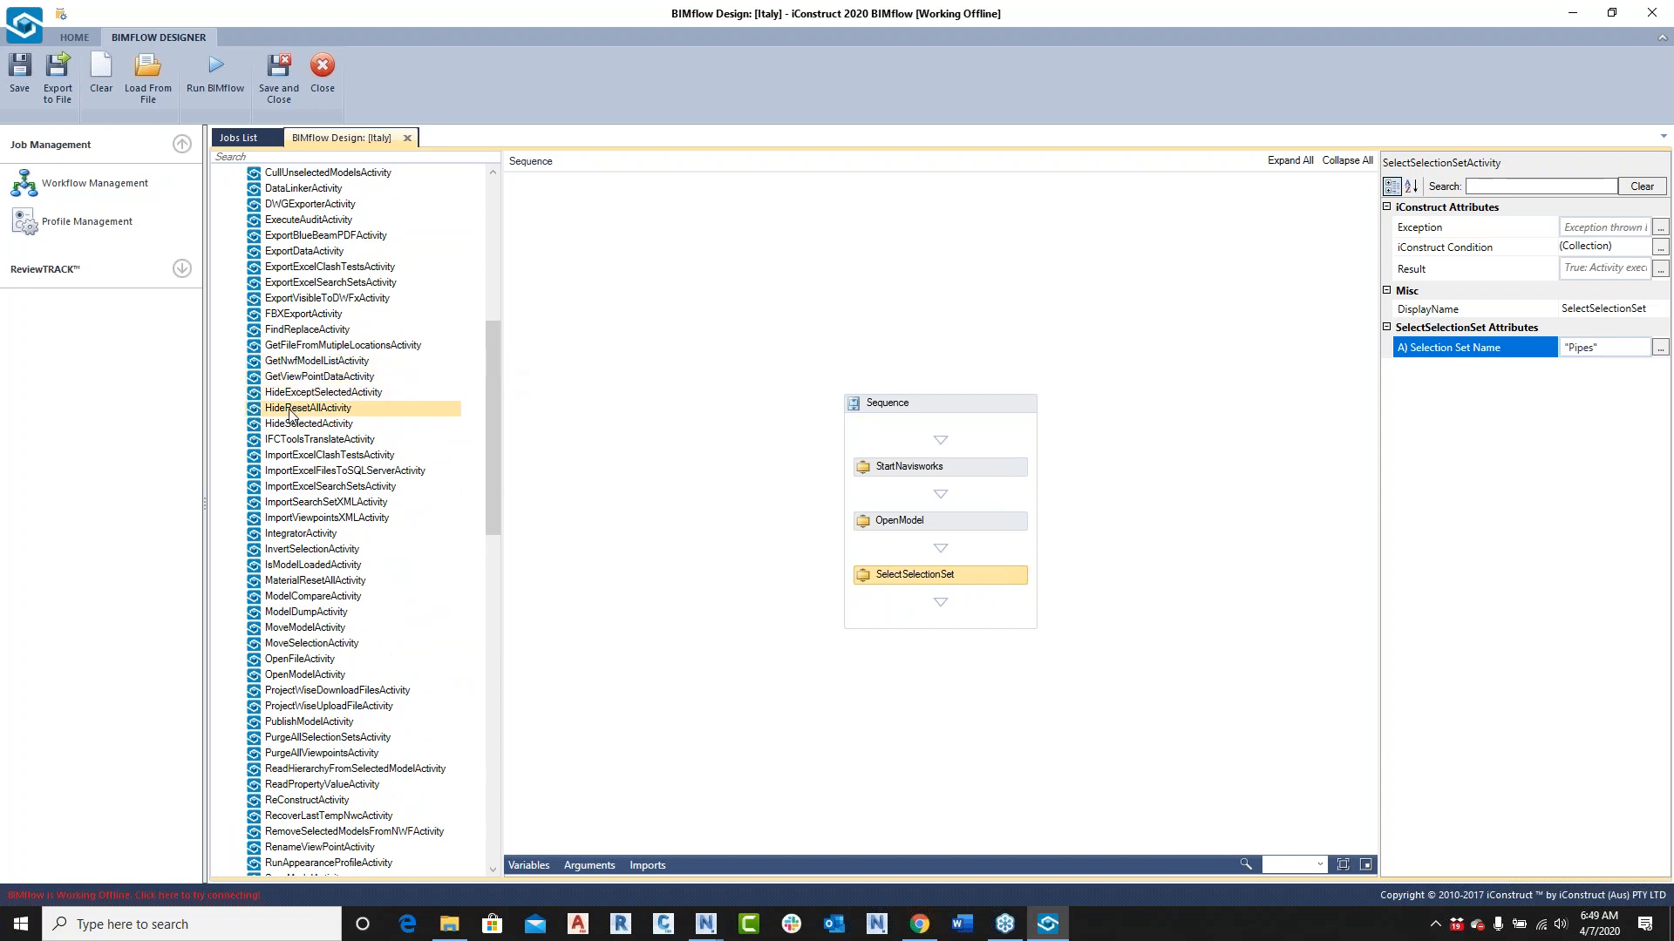
left_click_drag(296, 393, 950, 607)
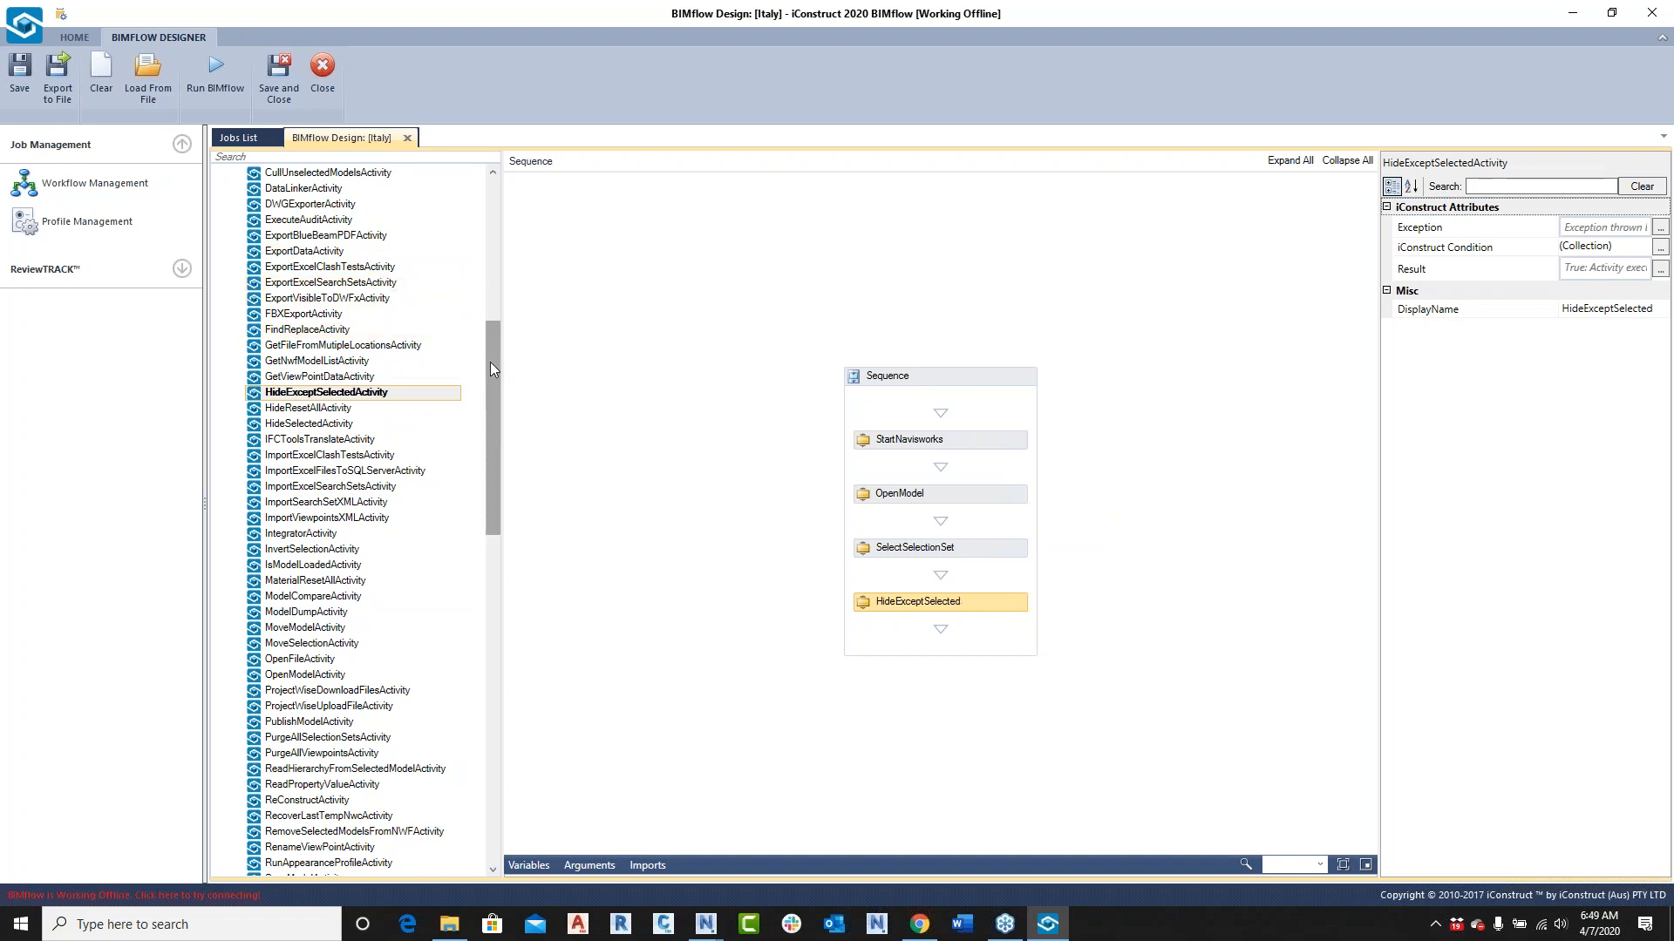
left_click_drag(490, 359, 483, 480)
left_click_drag(362, 694, 977, 653)
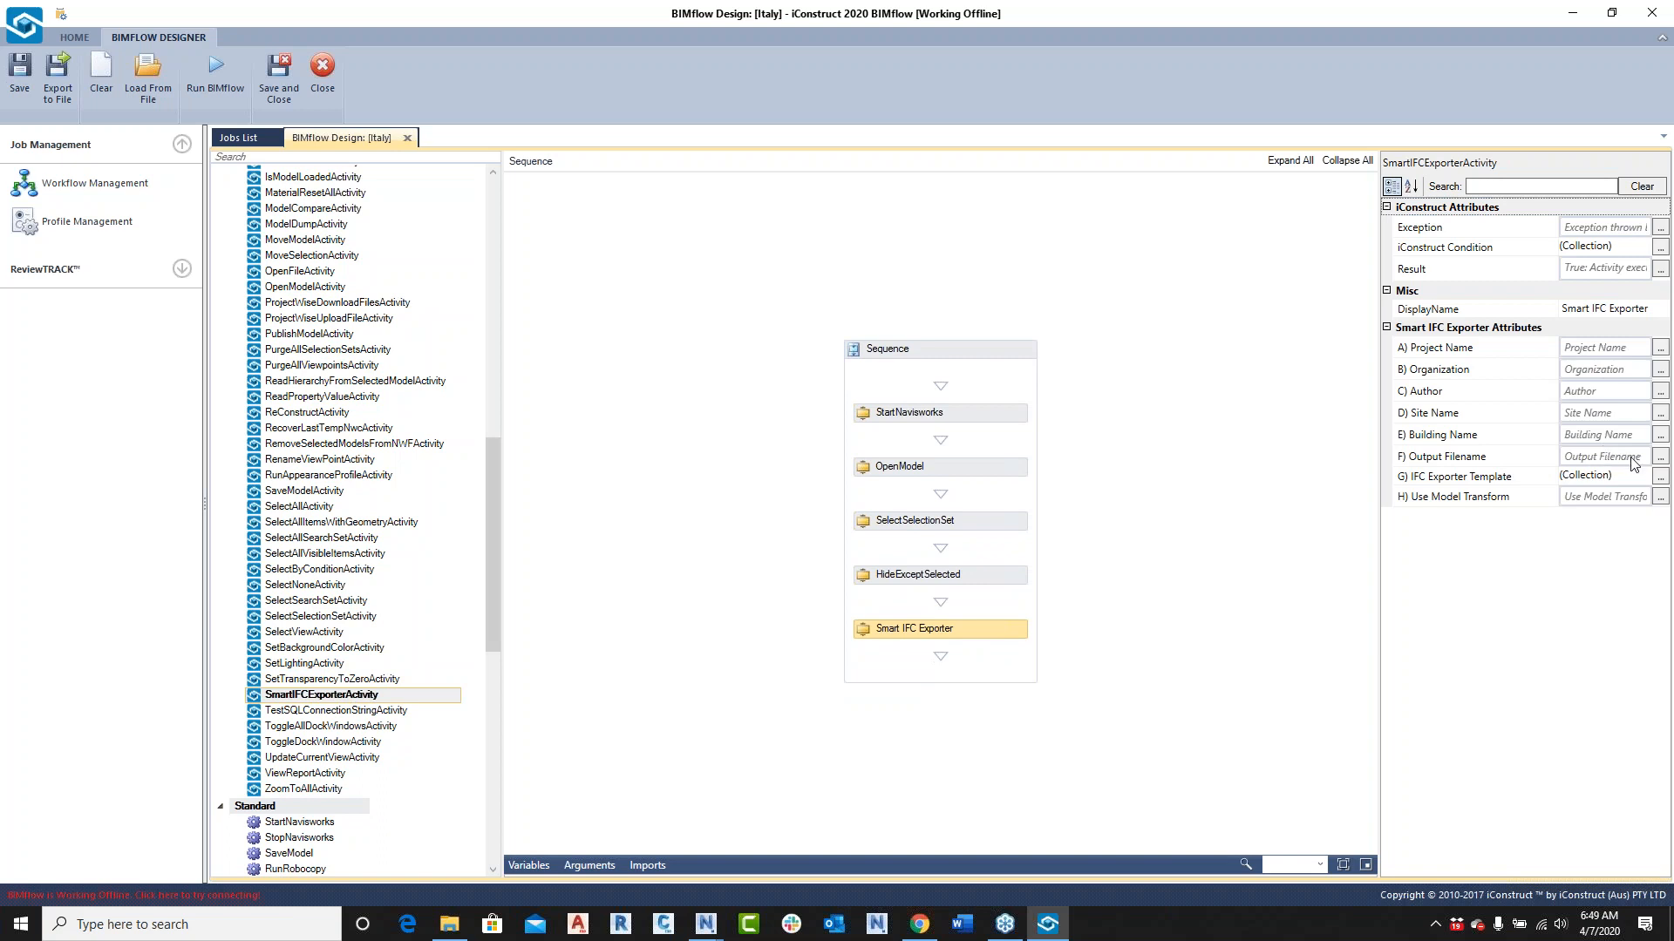
Step: Choose a profile and one of its templates as the IFC Exporter Template of the Smart IFC Exporter activity
left_click(1659, 477)
left_click(818, 442)
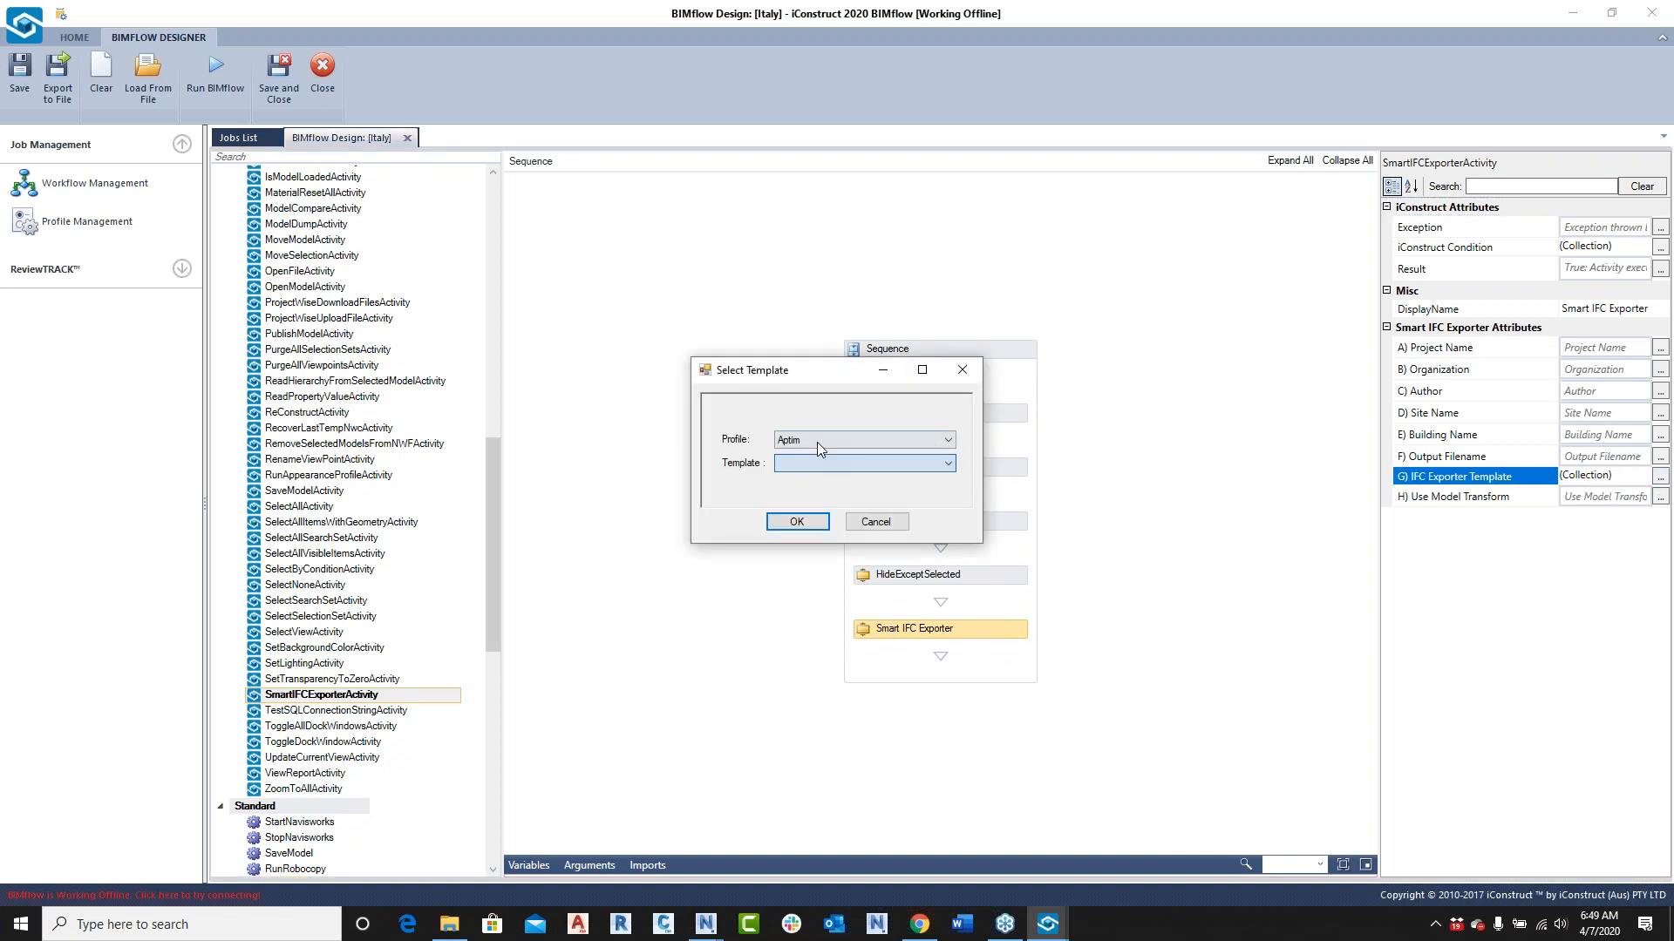
left_click(817, 442)
left_click(802, 535)
left_click(824, 464)
left_click(815, 480)
left_click(796, 521)
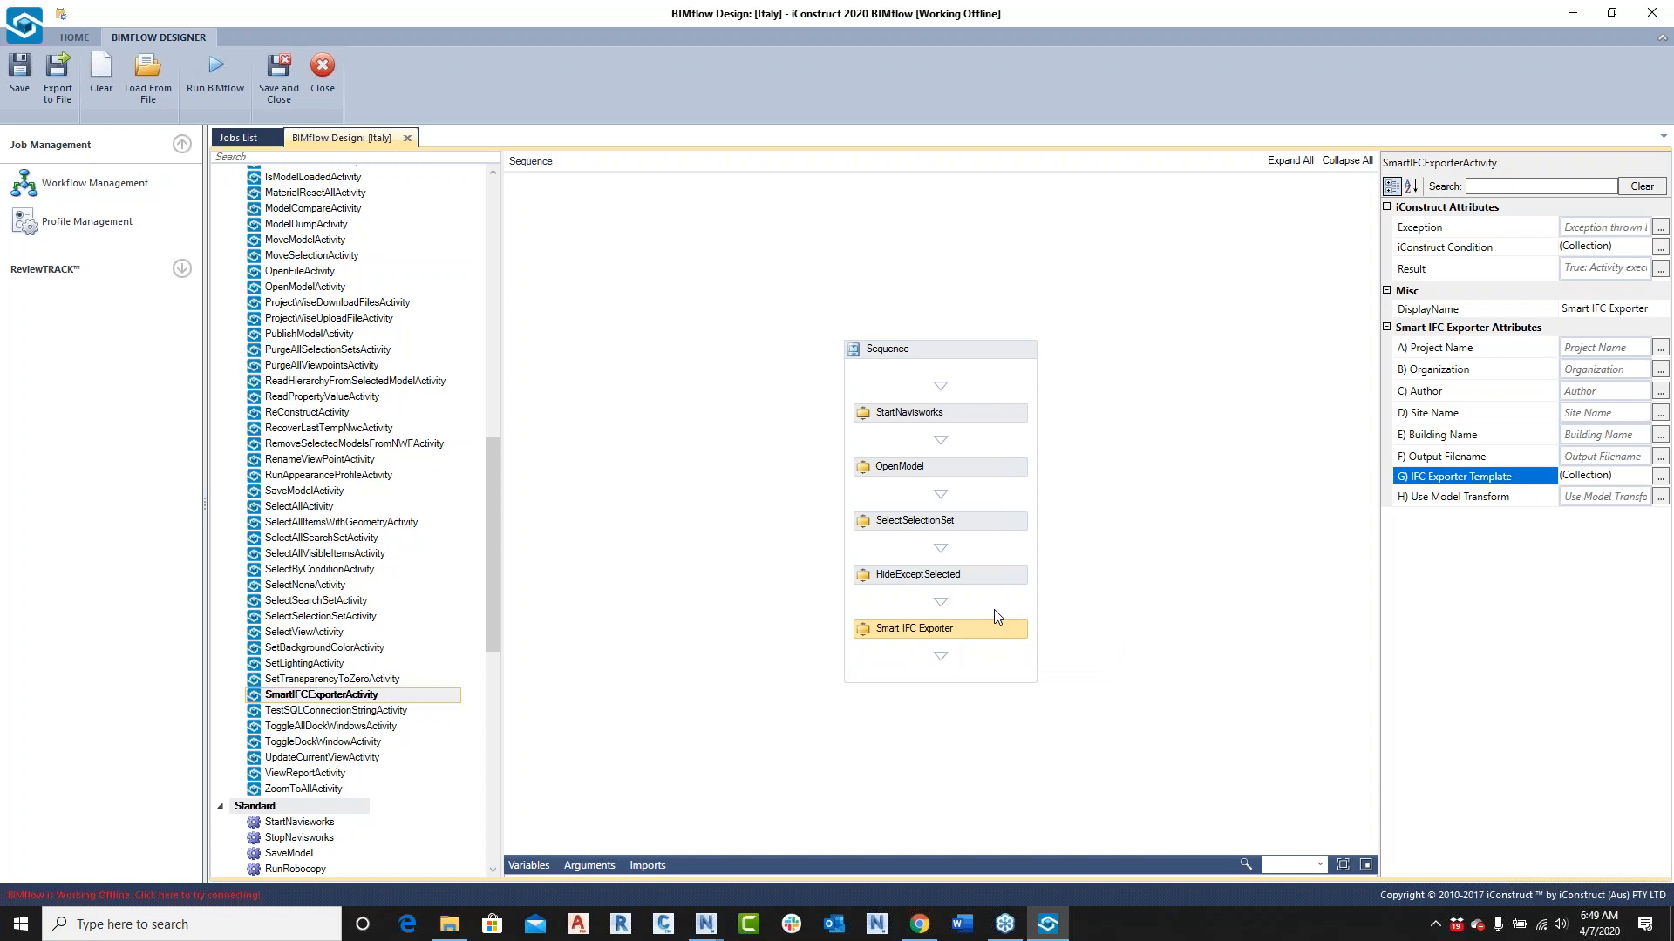
Step: Return to the jobs list and open the HoloLens Models job in the workflow designer
left_click(242, 138)
left_click(268, 431)
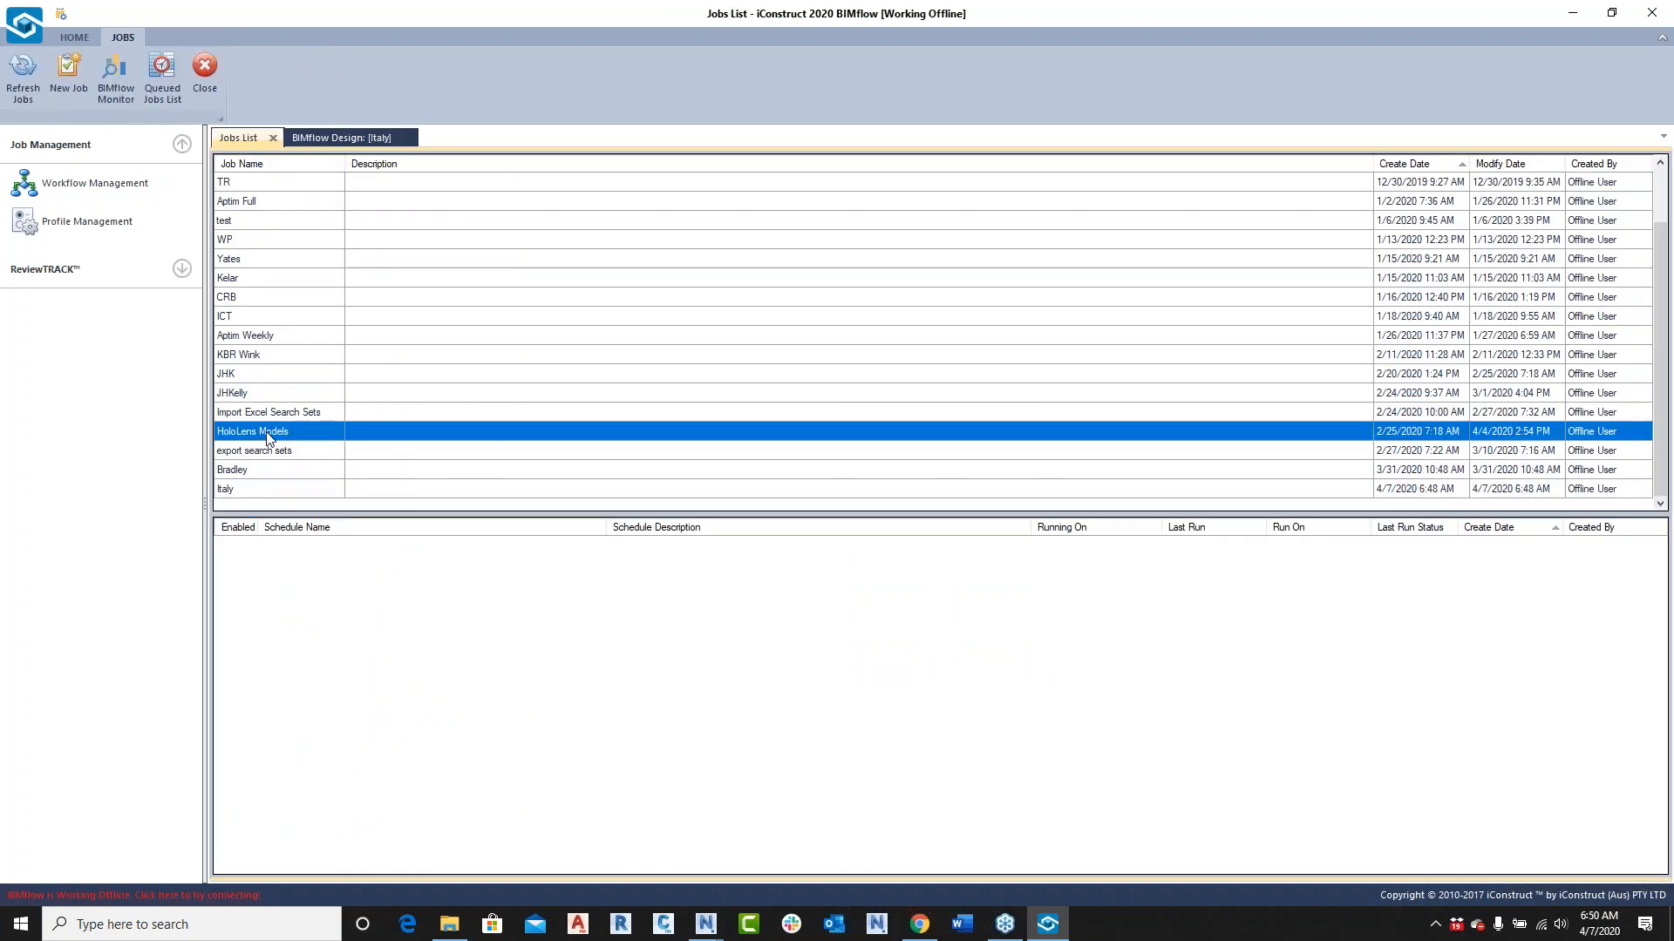
right_click(267, 432)
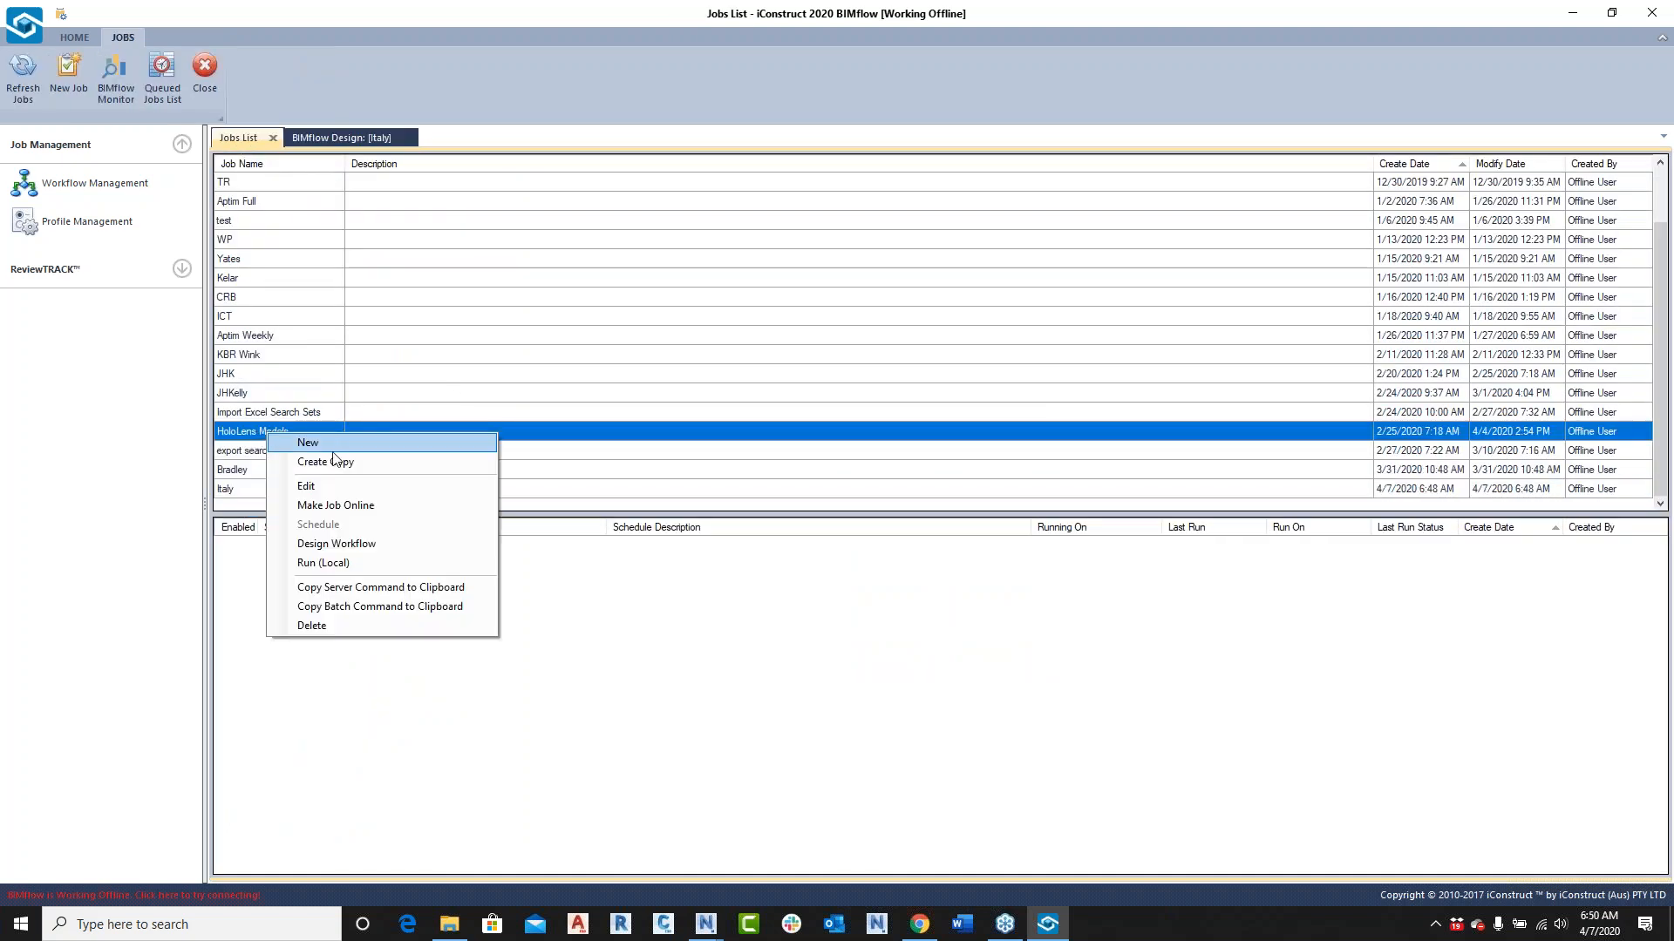
left_click(336, 544)
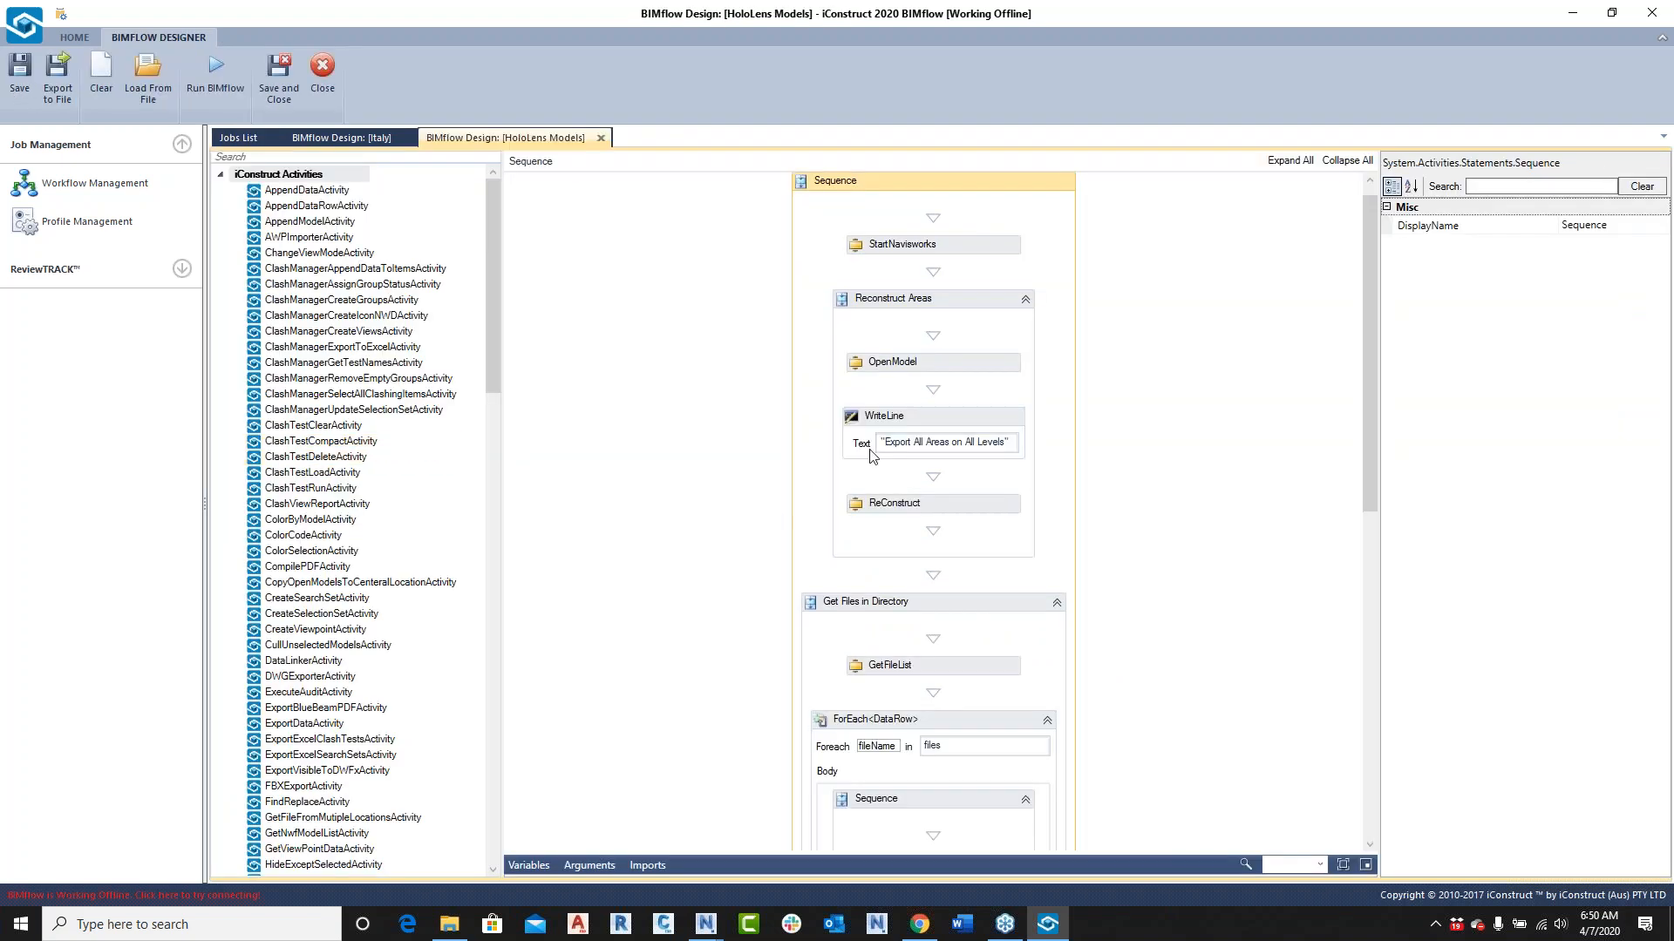
Step: Collapse the Reconstruct Areas and Get Files in Directory sequences, re-expand Reconstruct Areas and inspect its ReConstruct activity's properties
left_click(1026, 299)
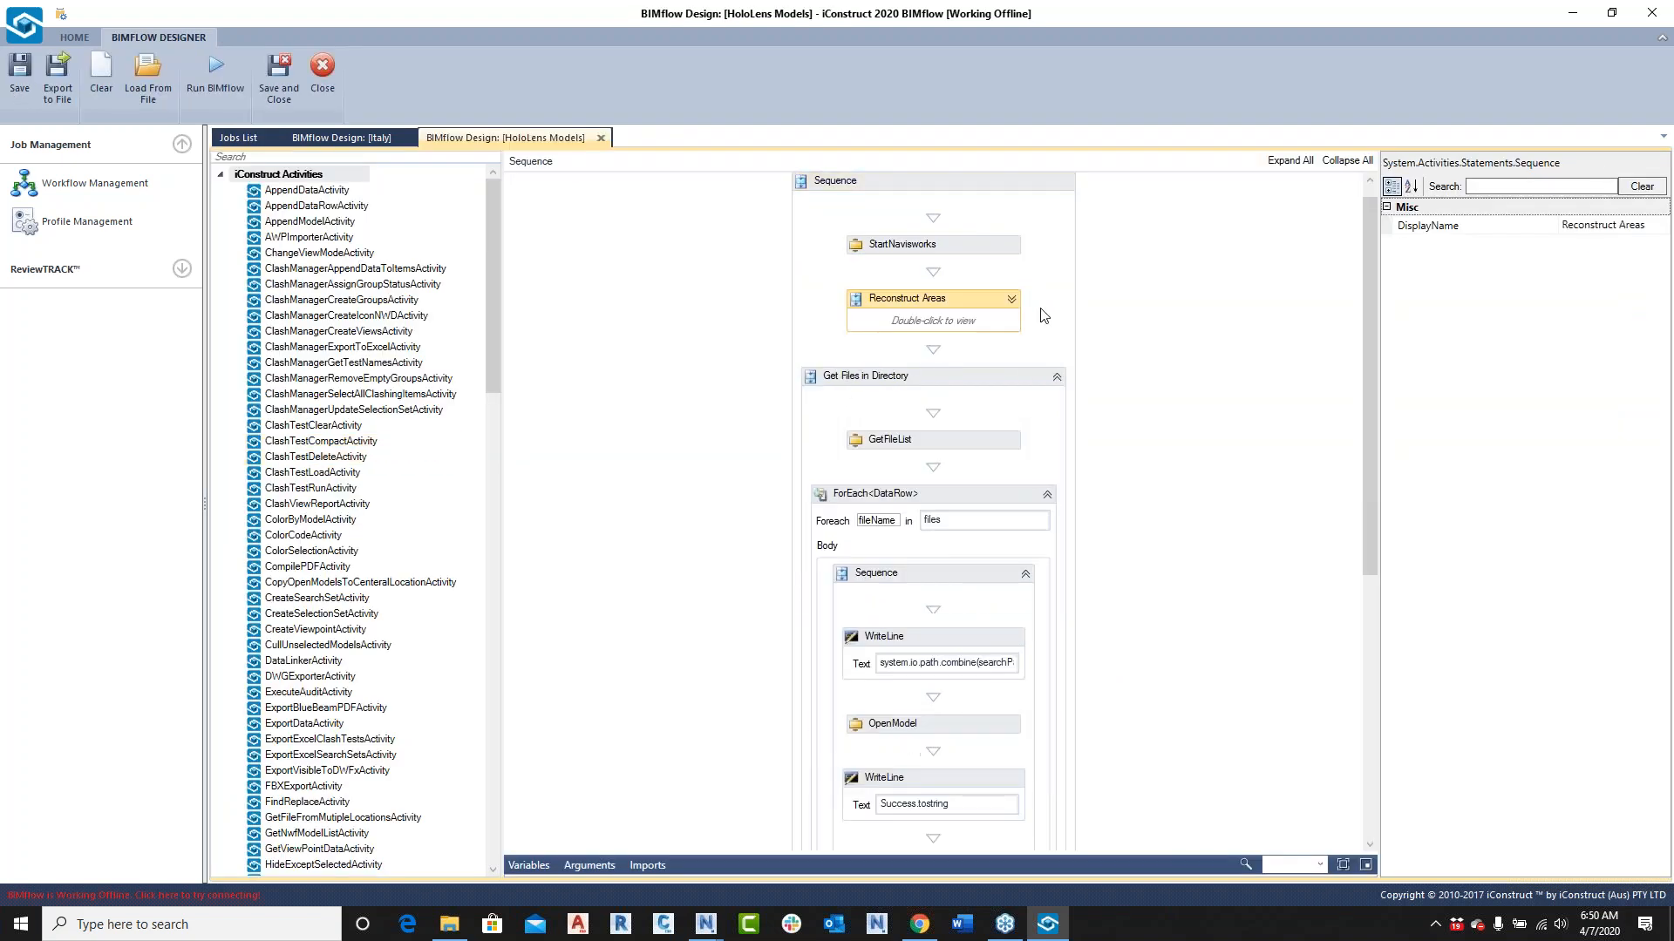
left_click(1057, 375)
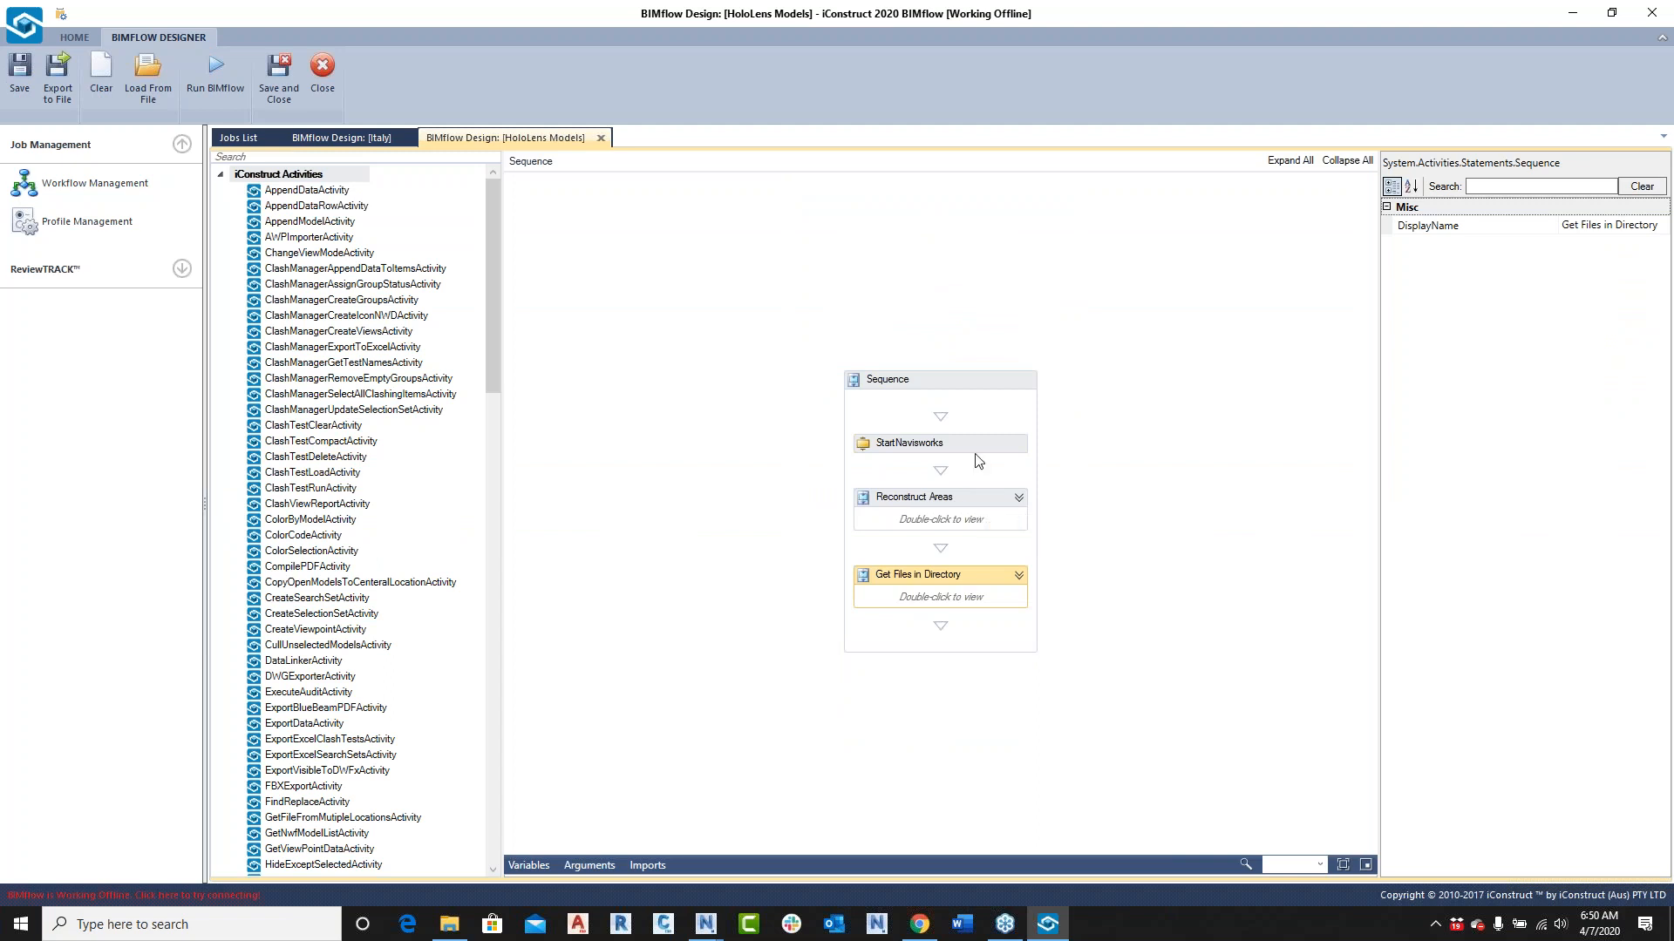
left_click(1018, 497)
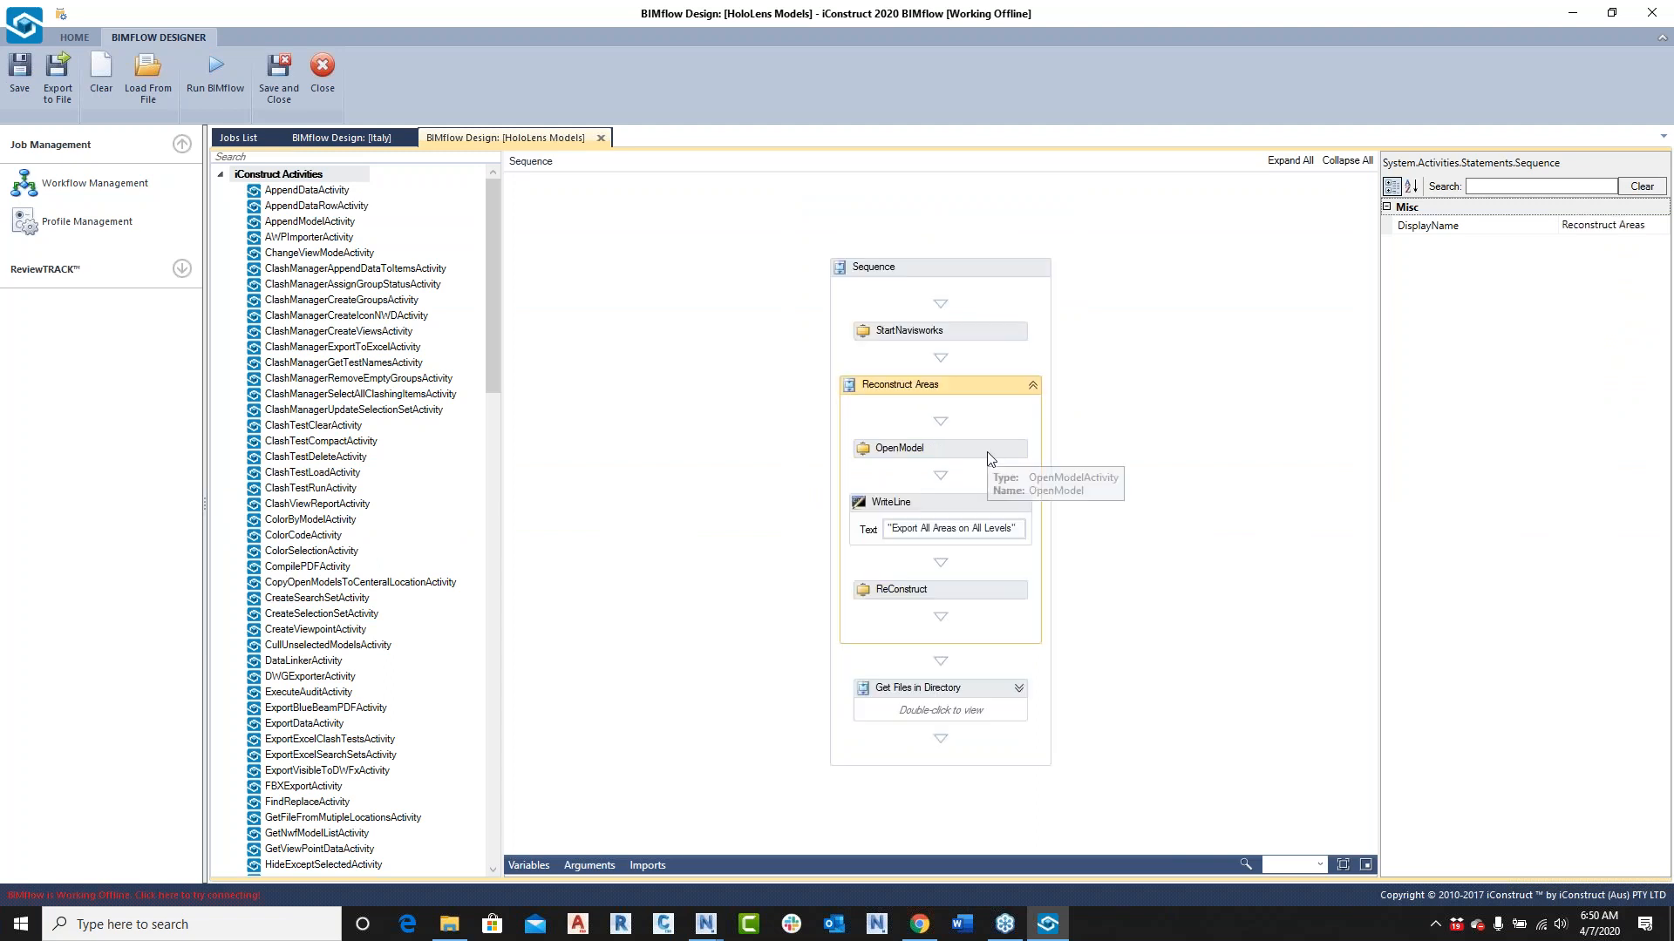
left_click(954, 590)
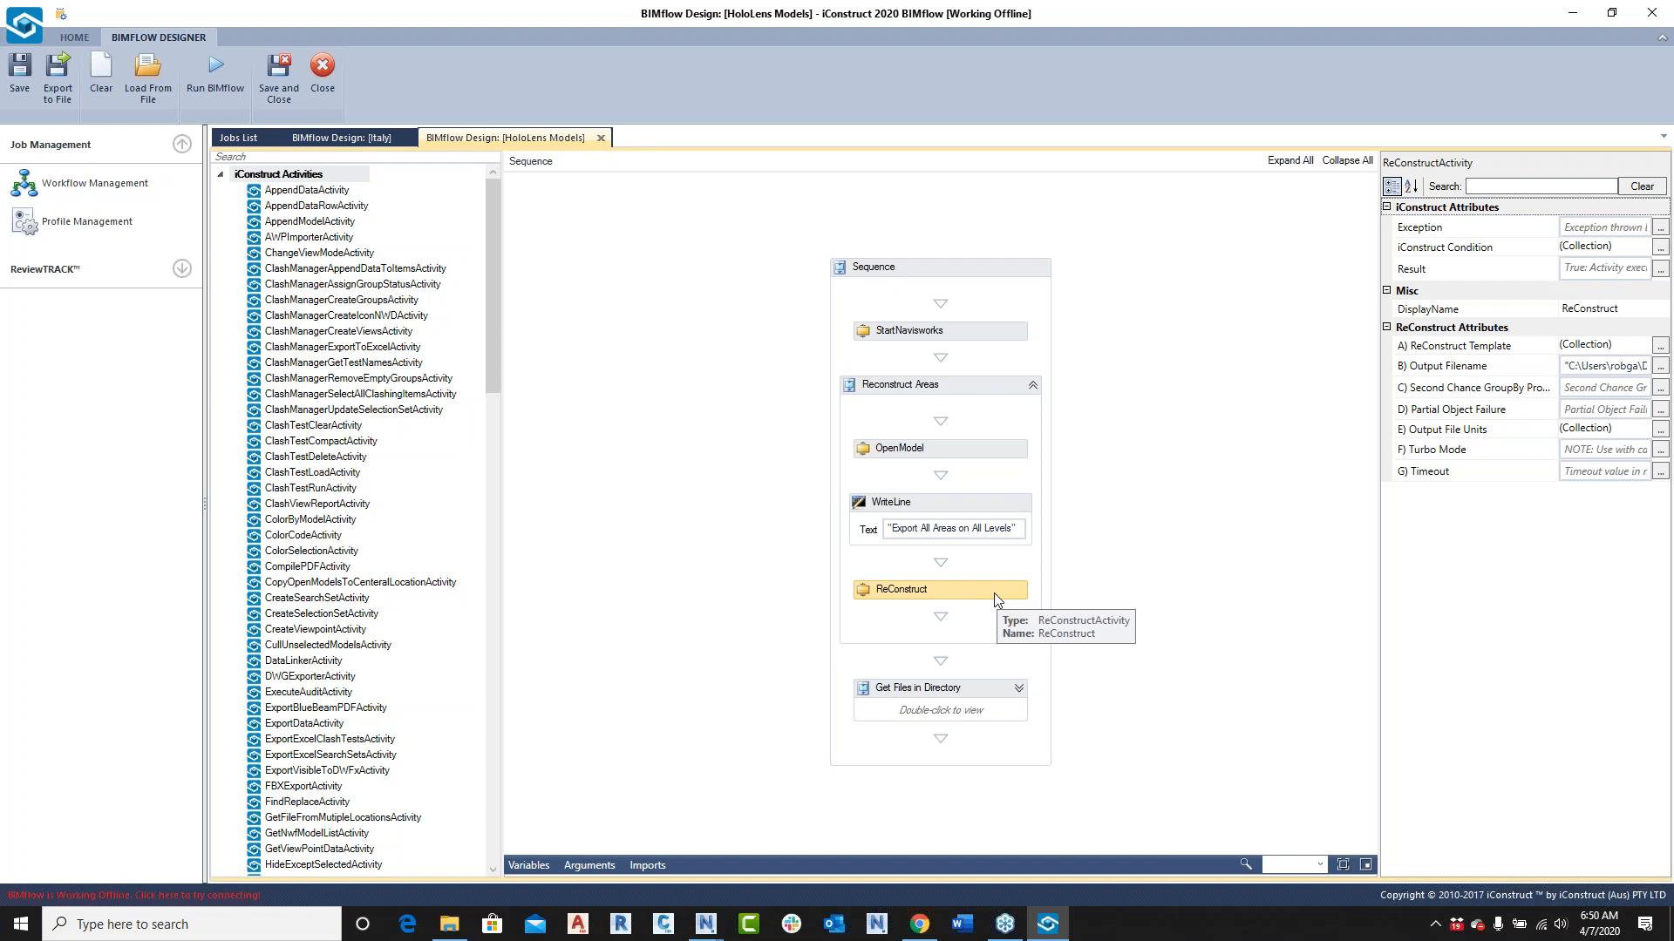
Step: Expand the Get Files in Directory sequence, examine its variables and the activities in its ForEach loop, and collapse it again
left_click(1018, 688)
scroll(1026, 645, "down", 3)
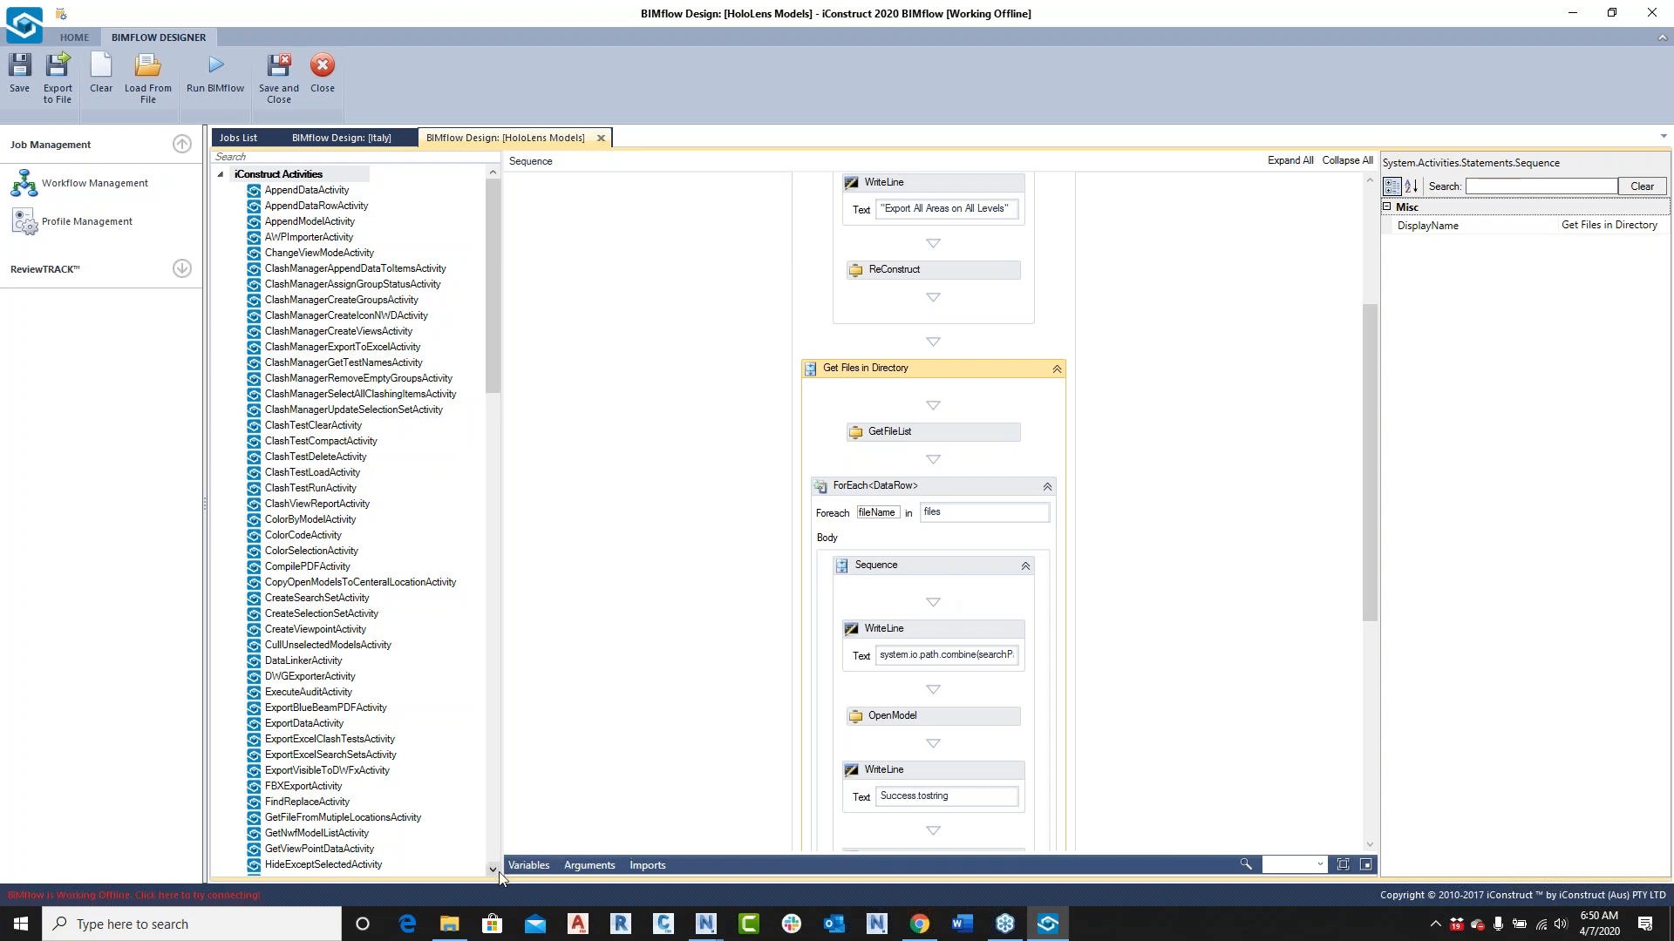
left_click(528, 865)
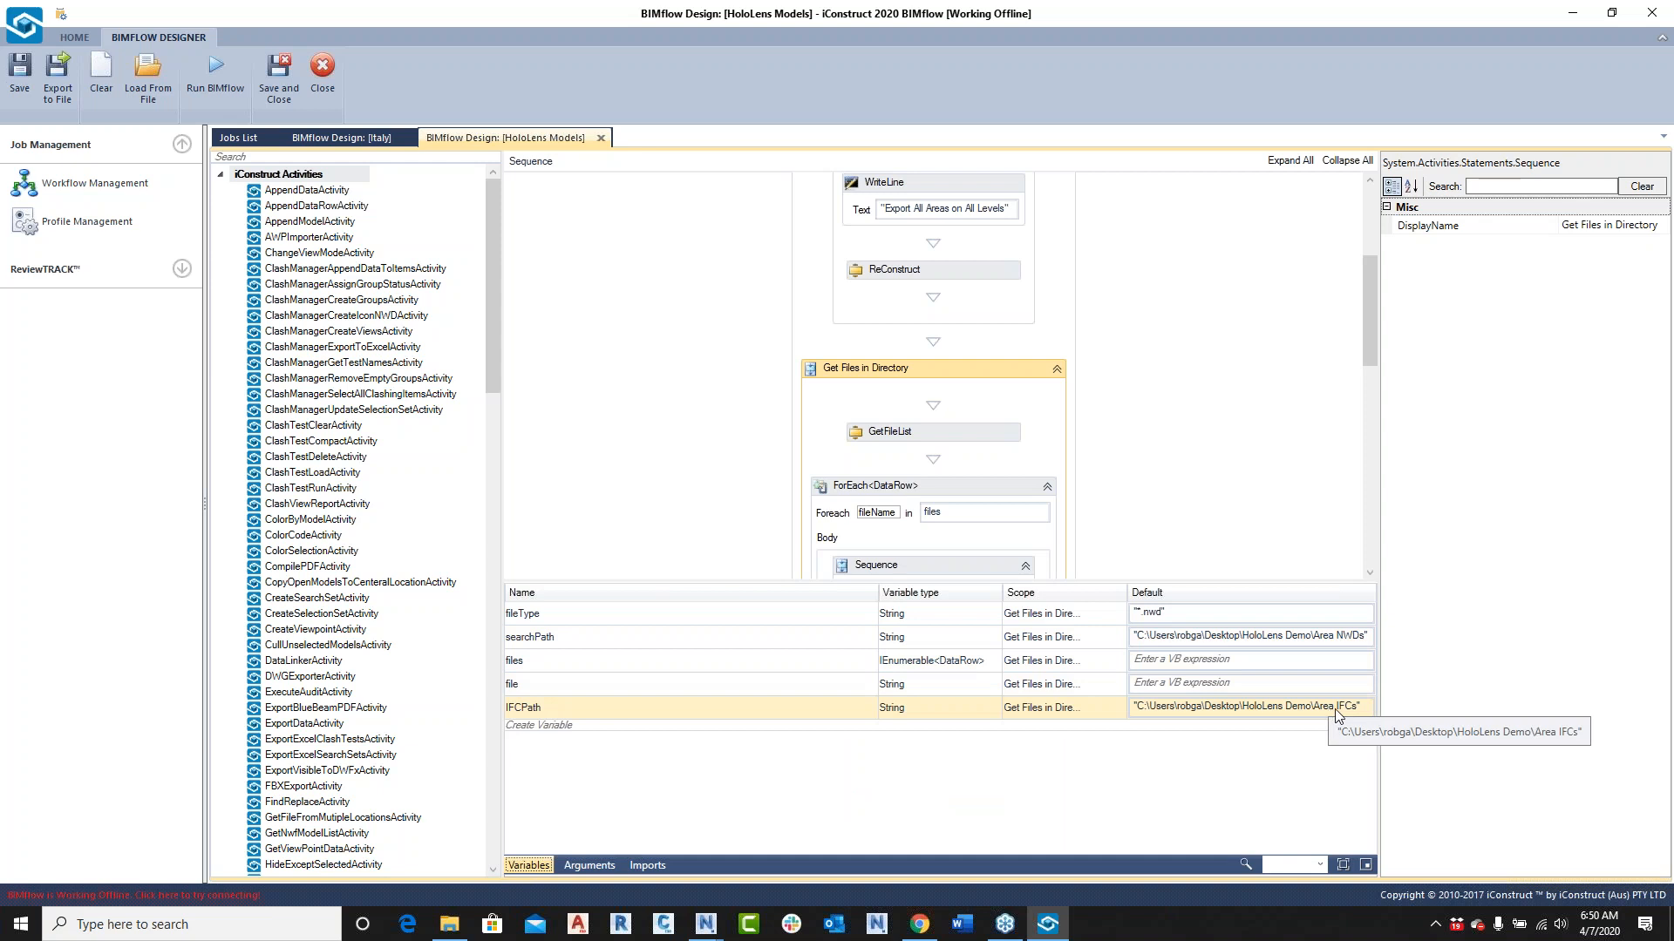
left_click(526, 866)
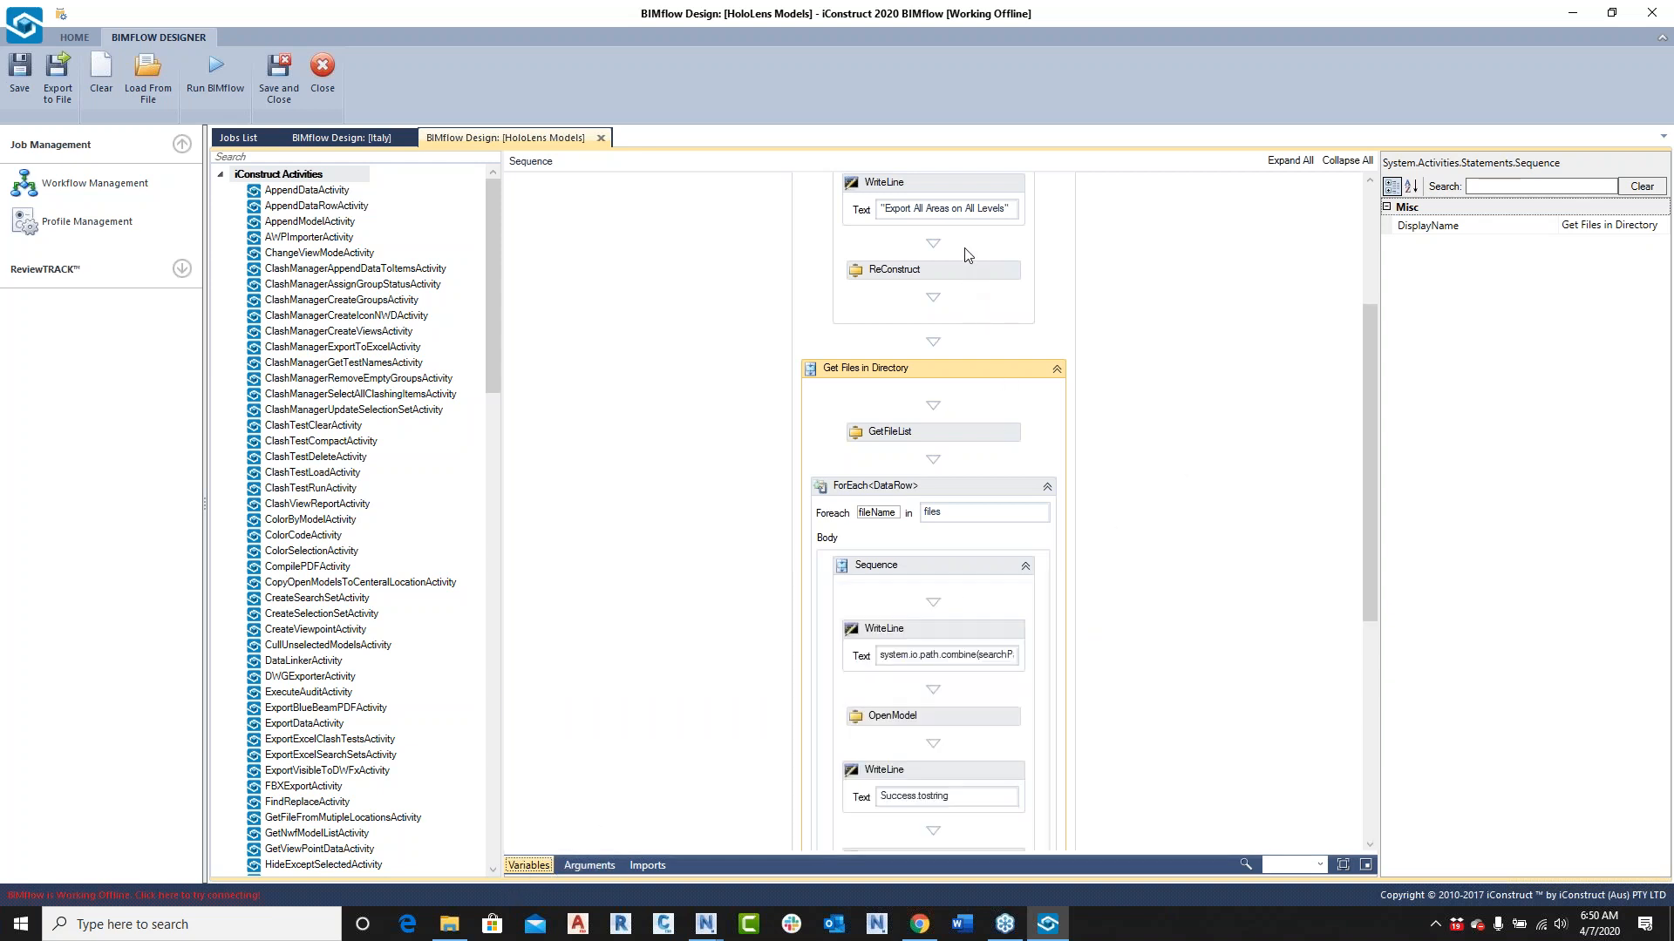
scroll(1045, 710, "down", 1)
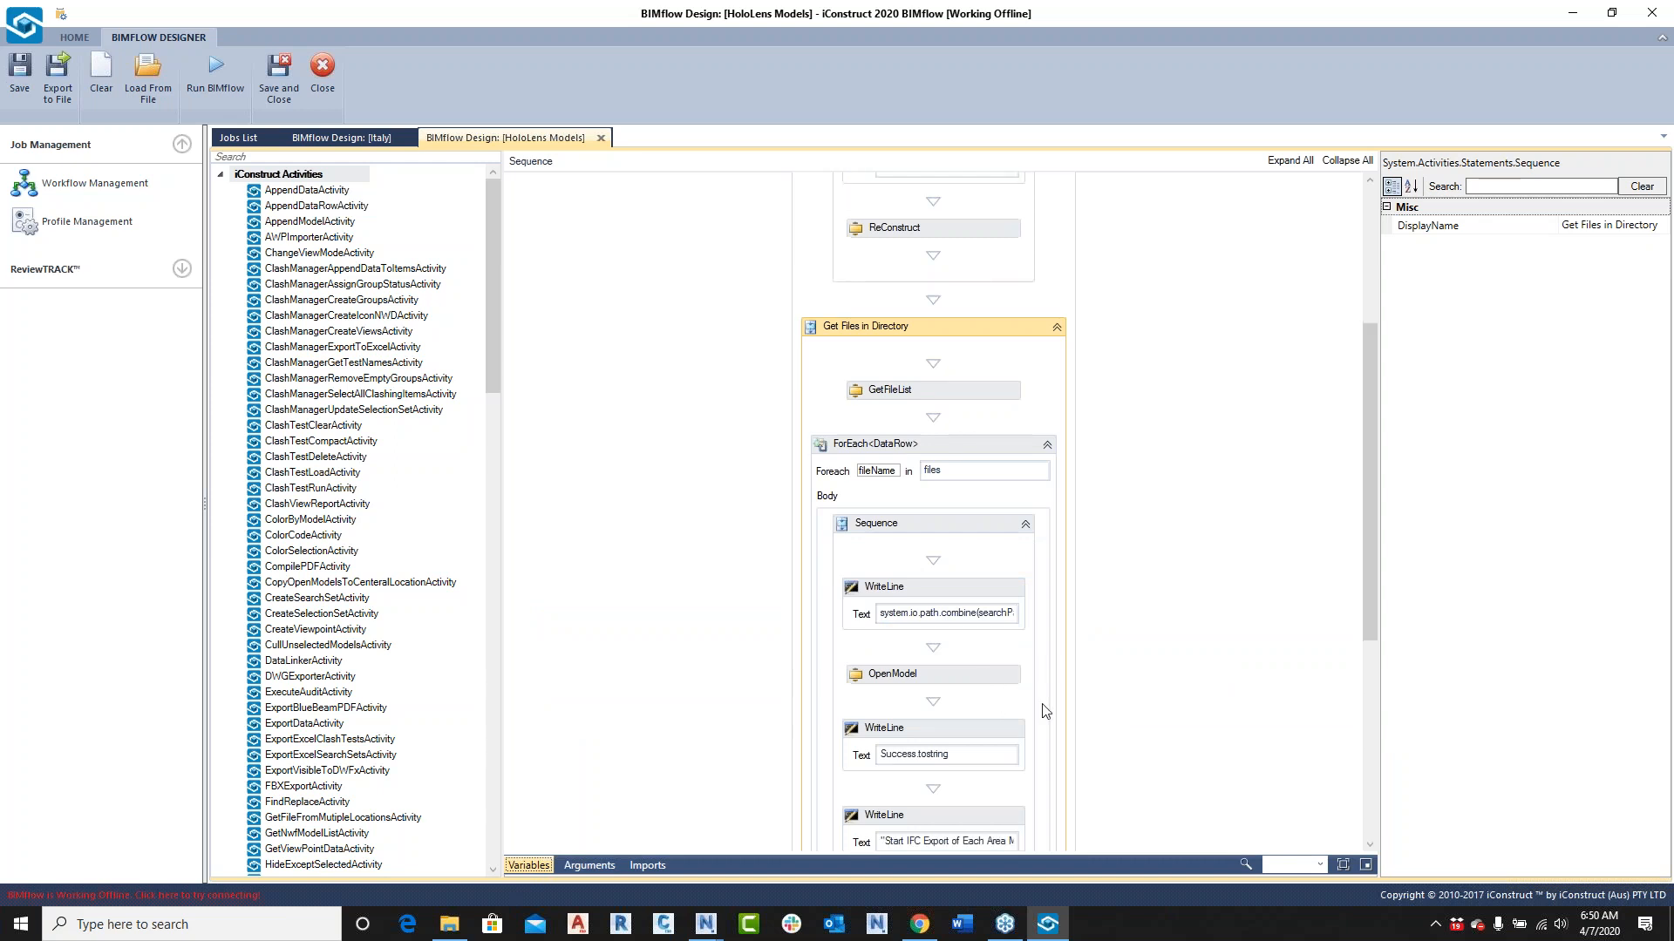
scroll(1045, 711, "down", 1)
left_click(1057, 289)
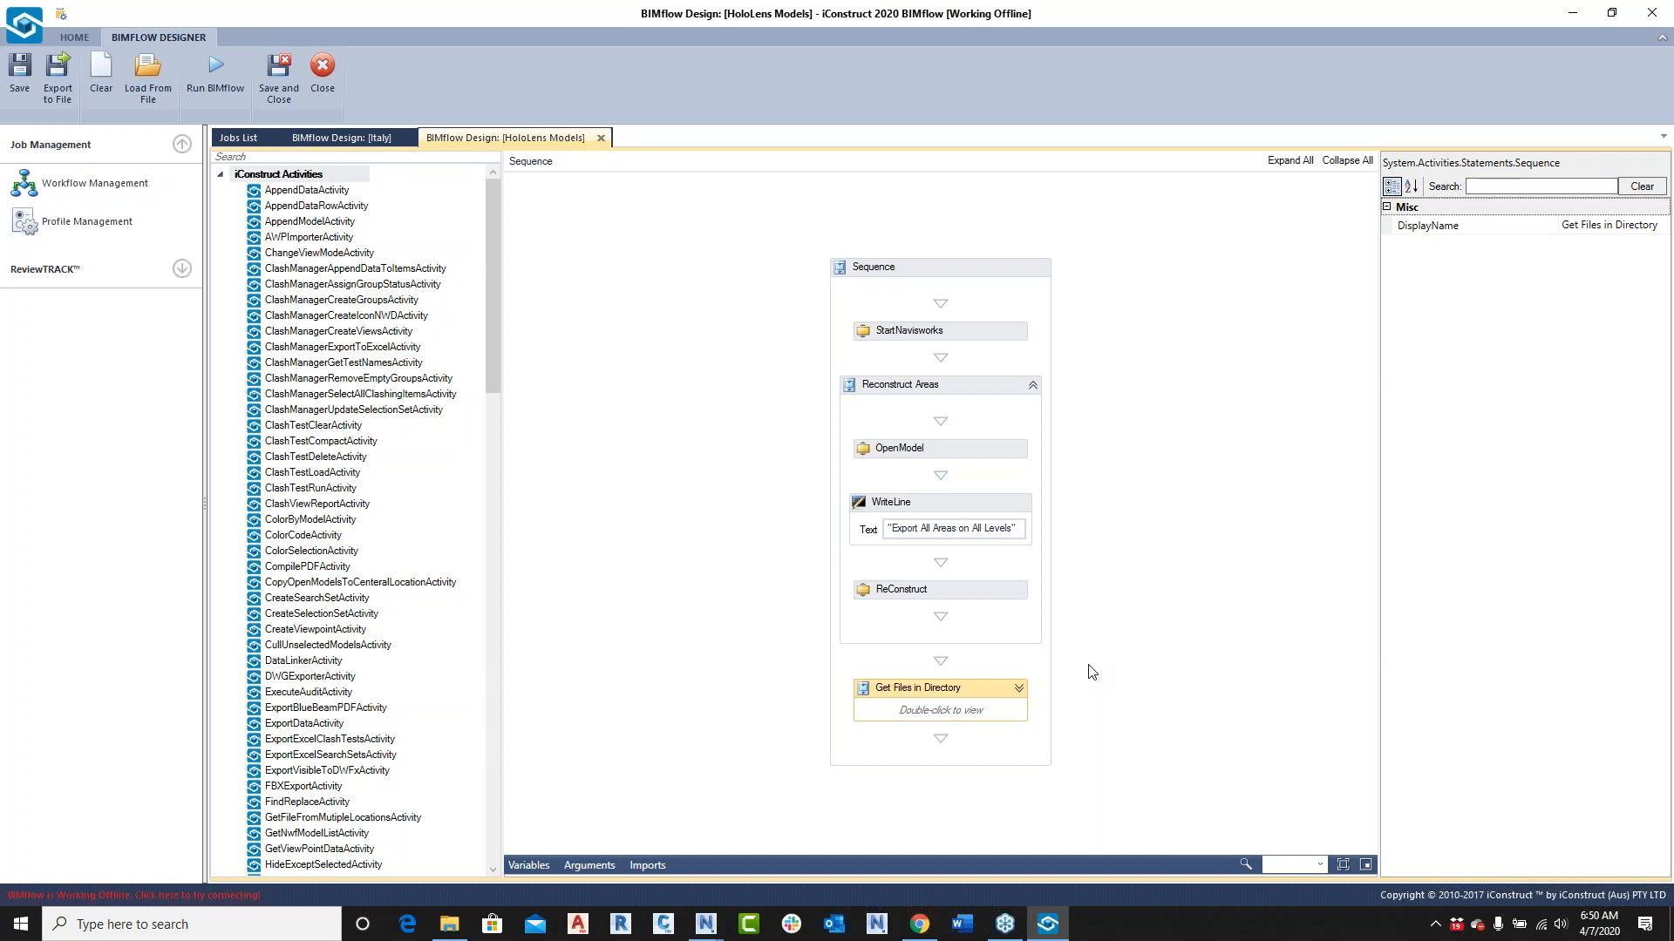
left_click(237, 138)
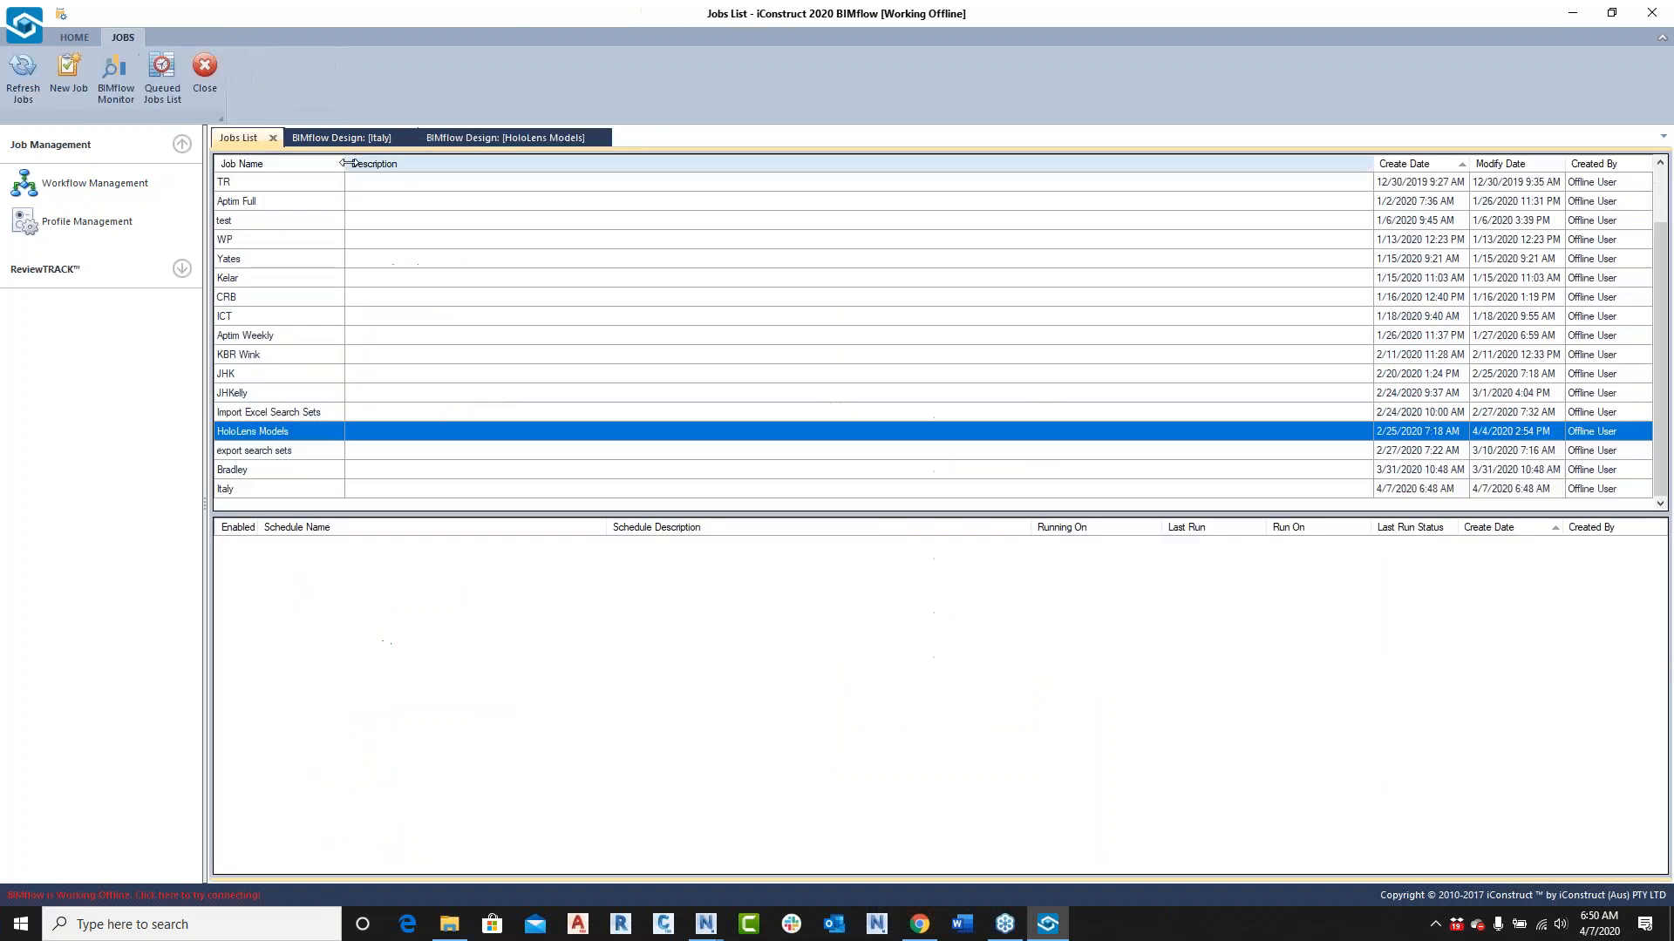
scroll(288, 296, "up", 2)
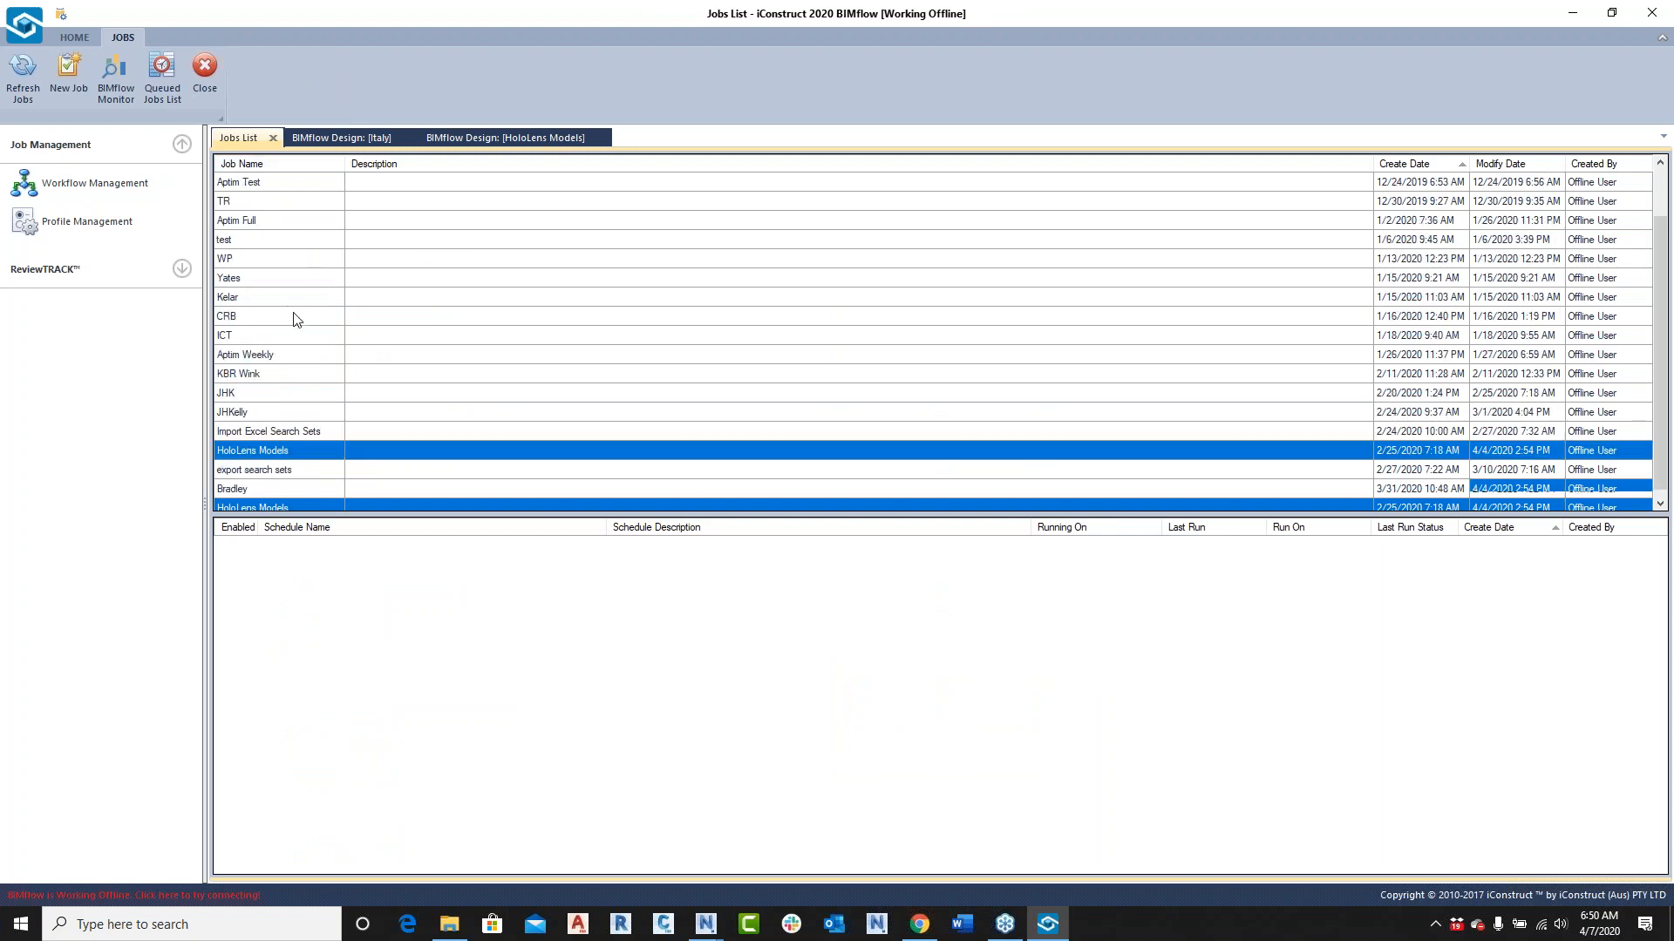
scroll(293, 320, "down", 2)
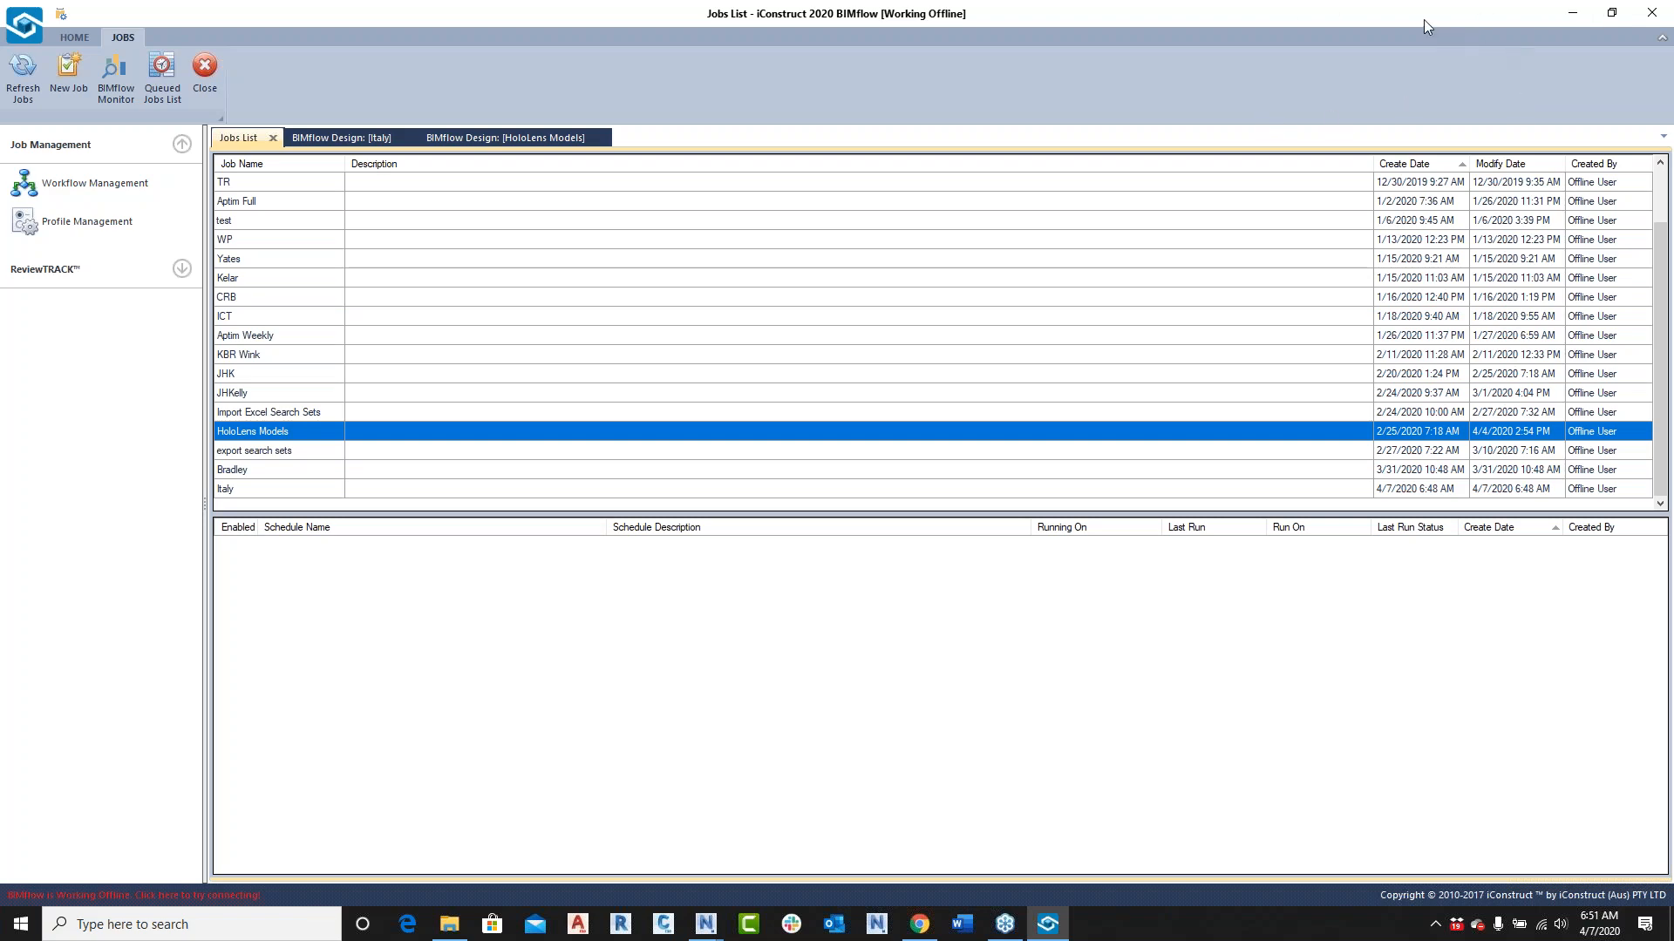
double_click(1401, 23)
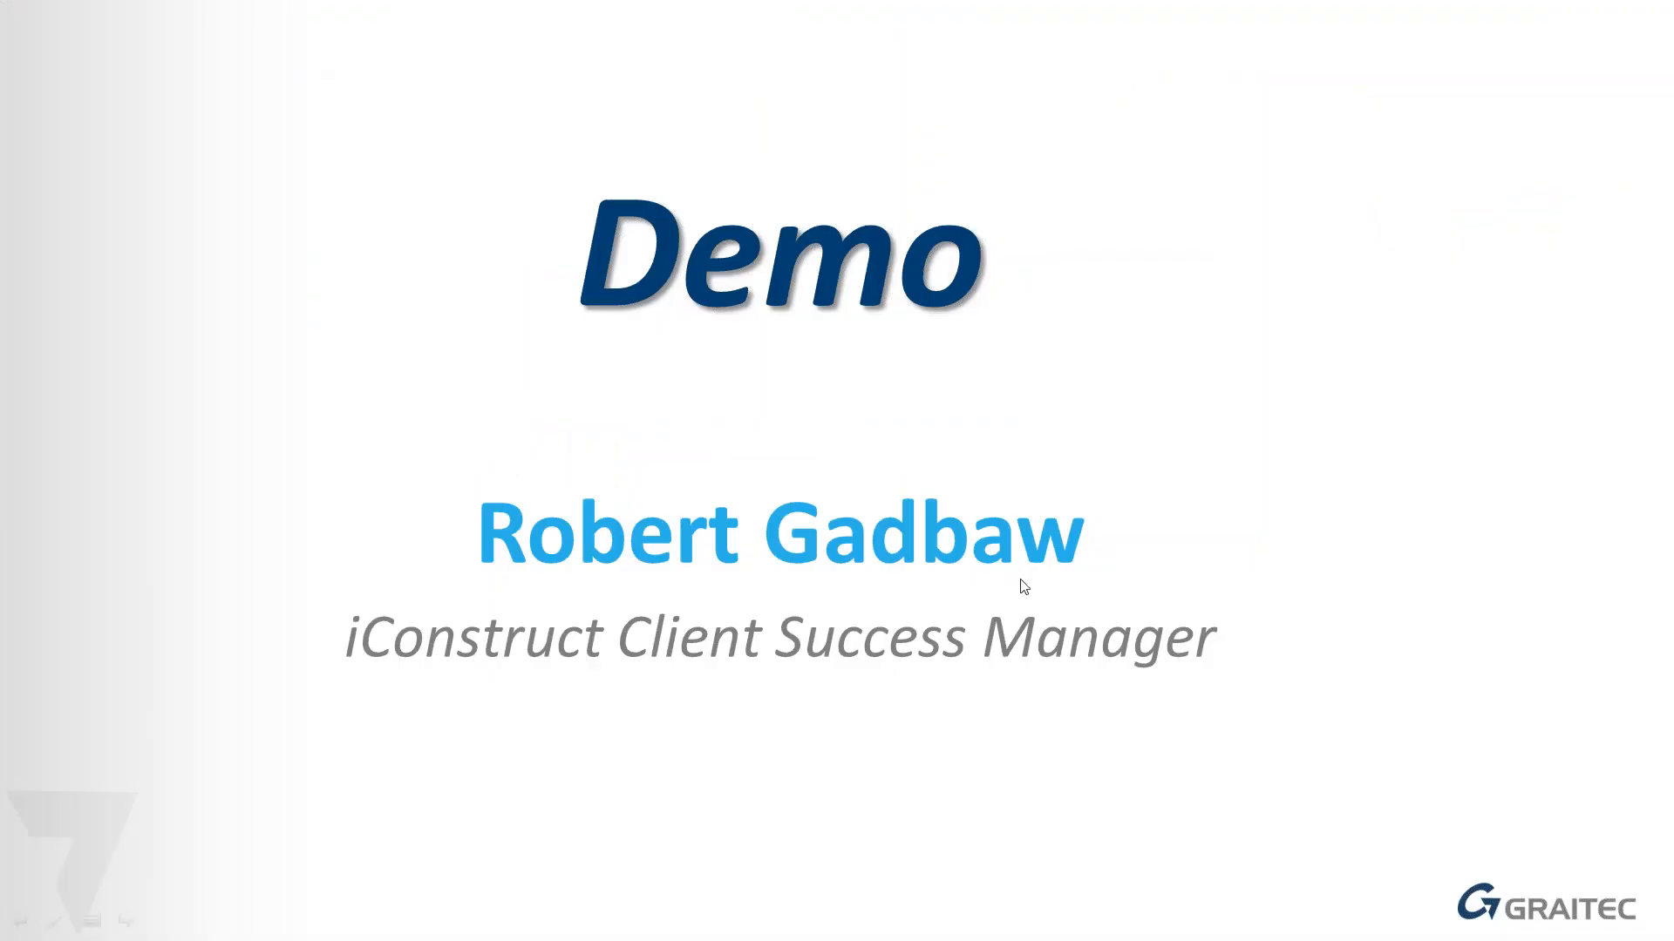
left_click(969, 481)
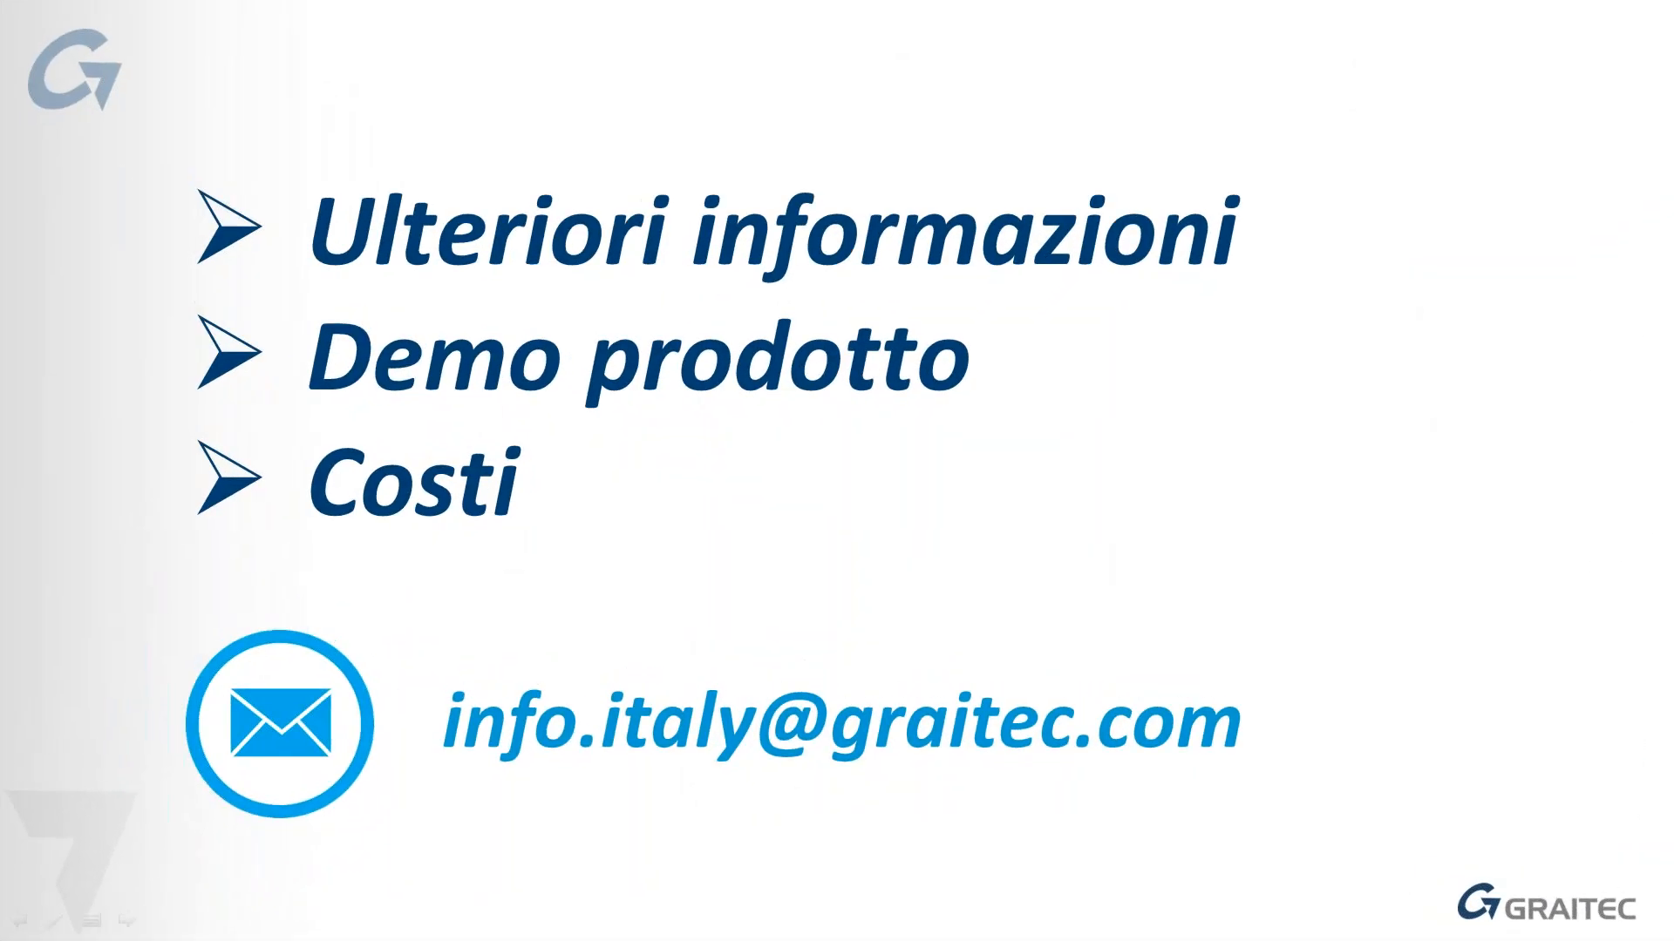